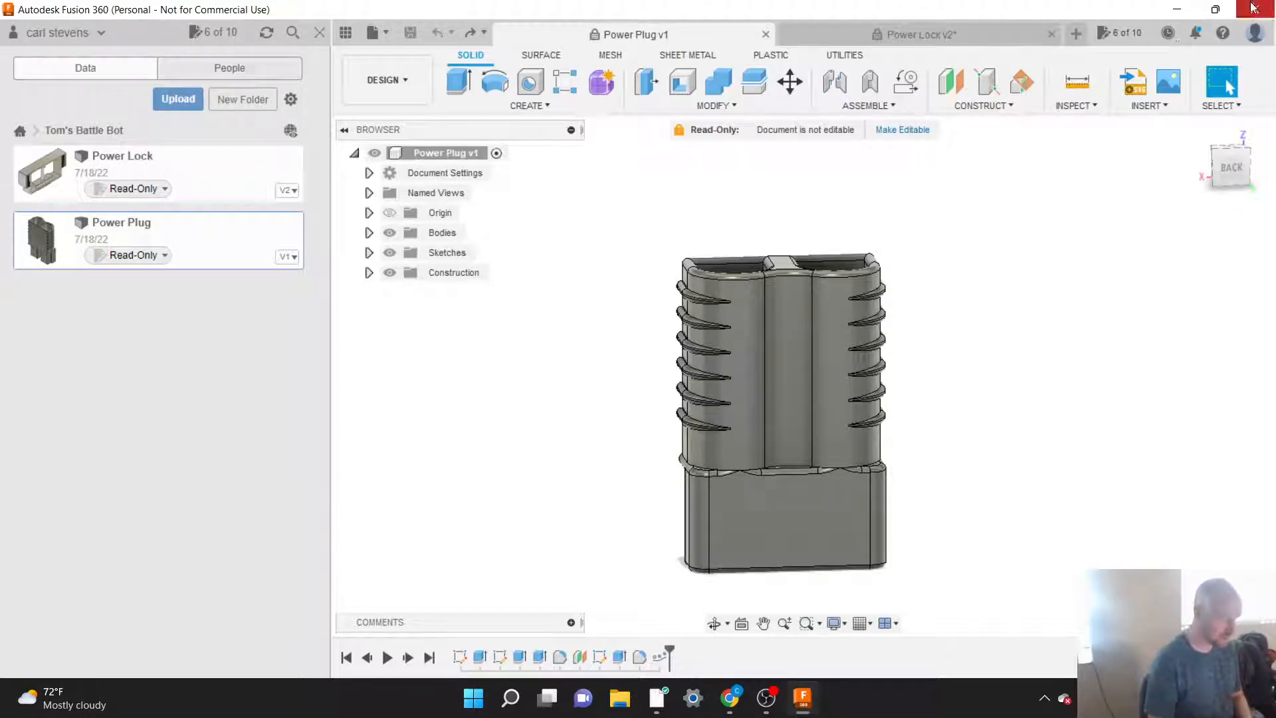
Step: Inspect the Power Plug and Power Lock models from different angles, ending back in the Power Plug design
left_click_drag(1231, 173, 1187, 175)
left_click_drag(1029, 83, 1035, 127)
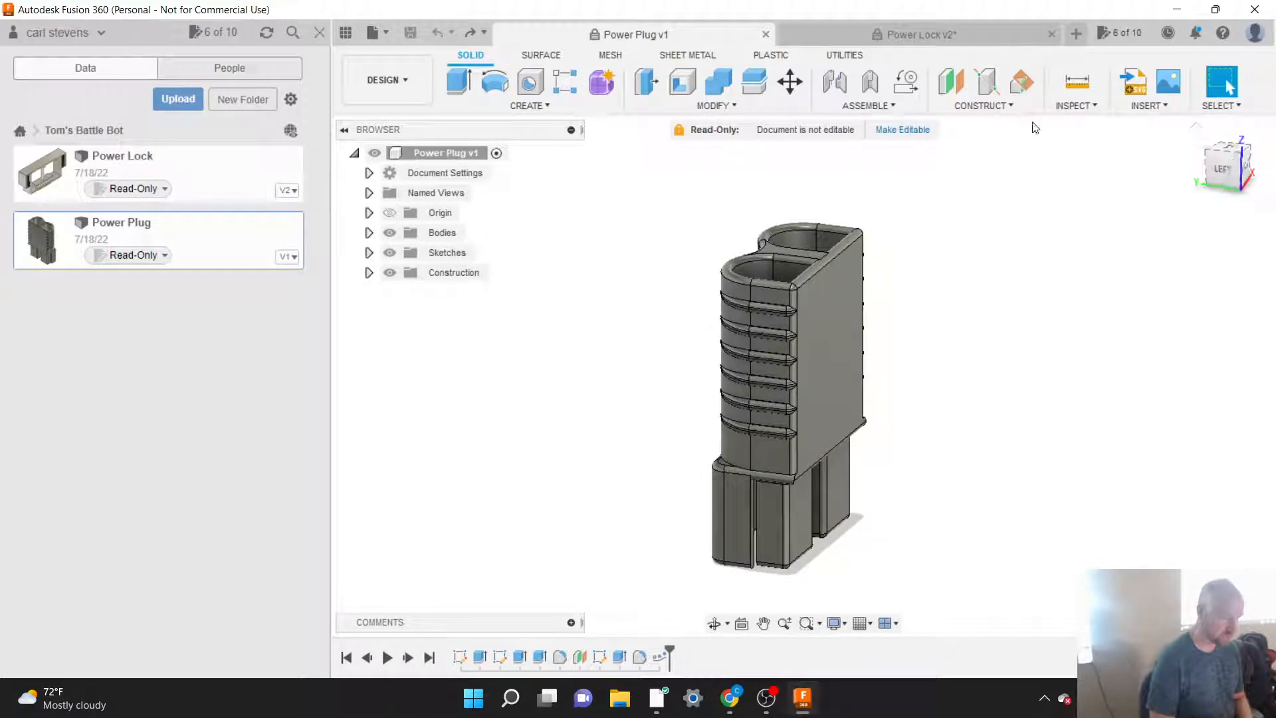
left_click(924, 34)
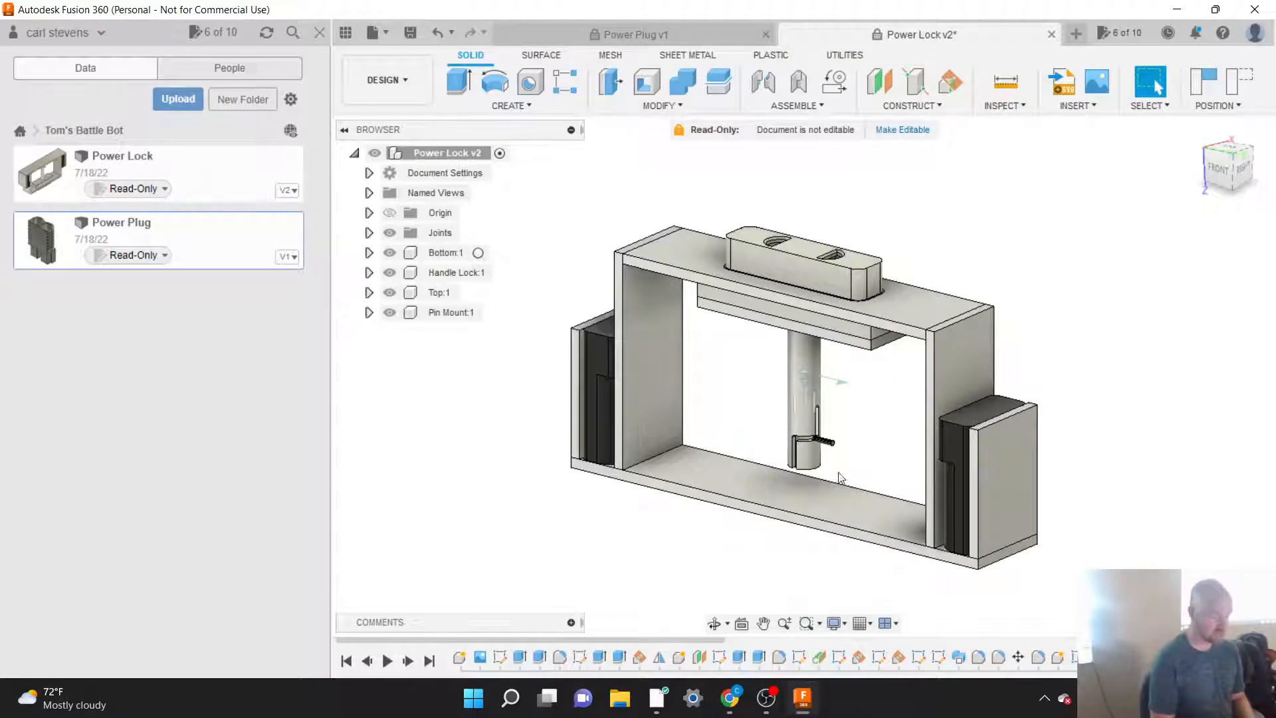
middle_click_drag(784, 465, 996, 390, "shift")
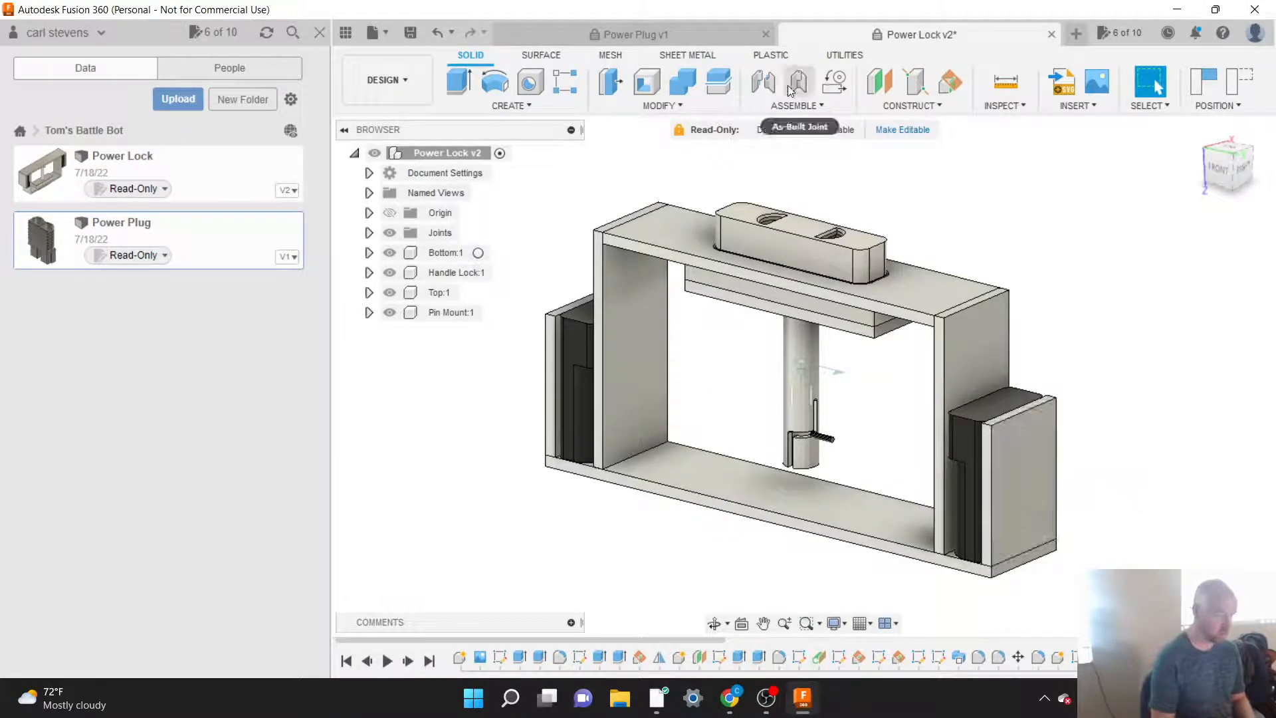
left_click(711, 37)
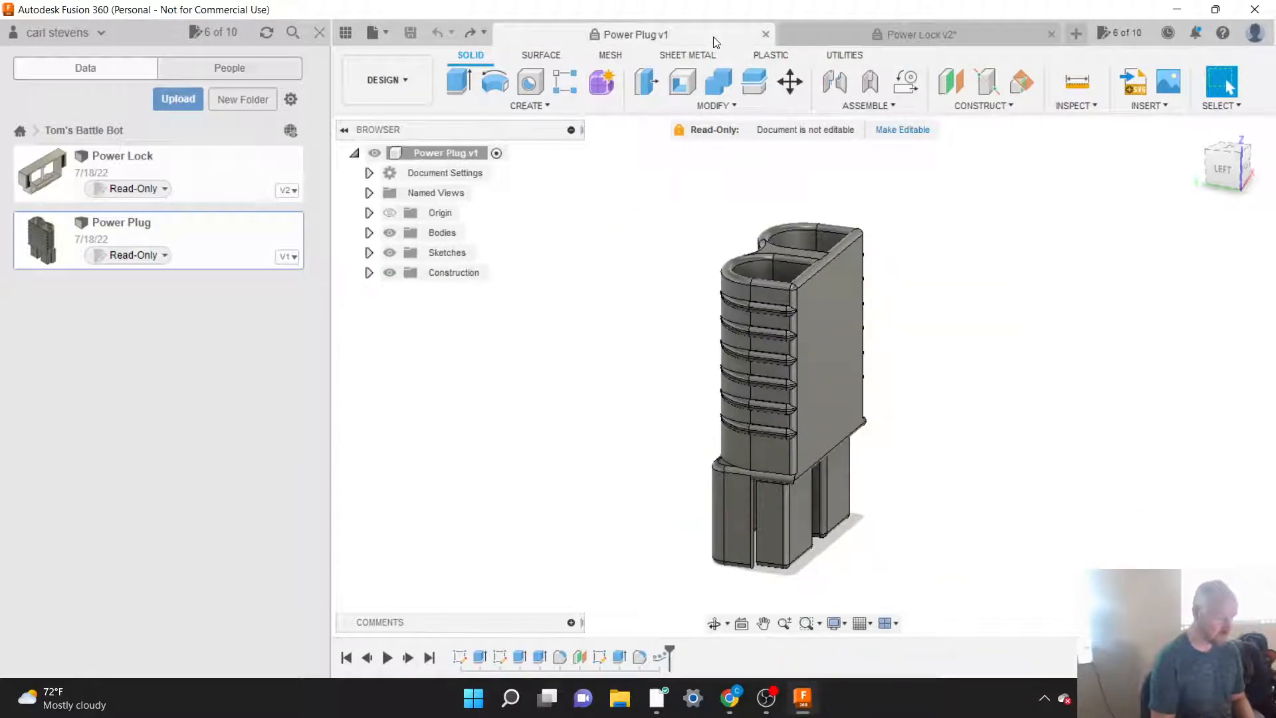
Step: Close the Power Plug design, leaving the Power Lock design open
left_click(1052, 34)
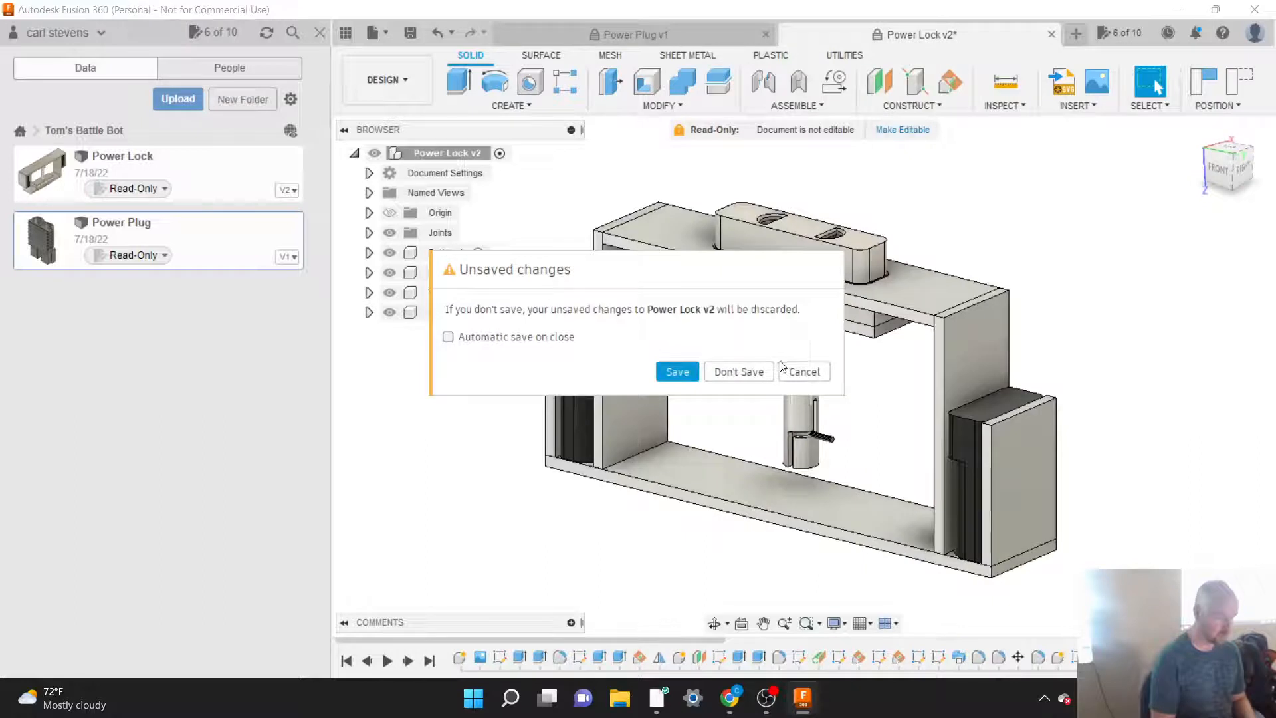
left_click(750, 372)
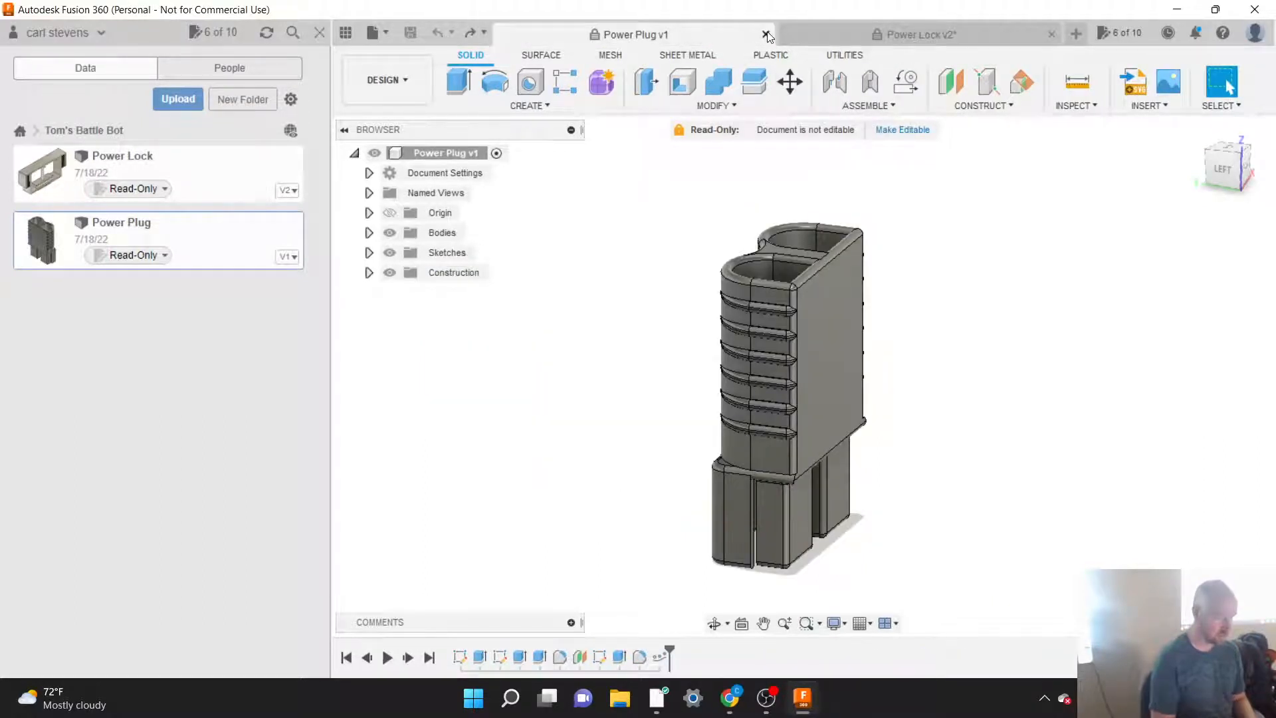
left_click(767, 33)
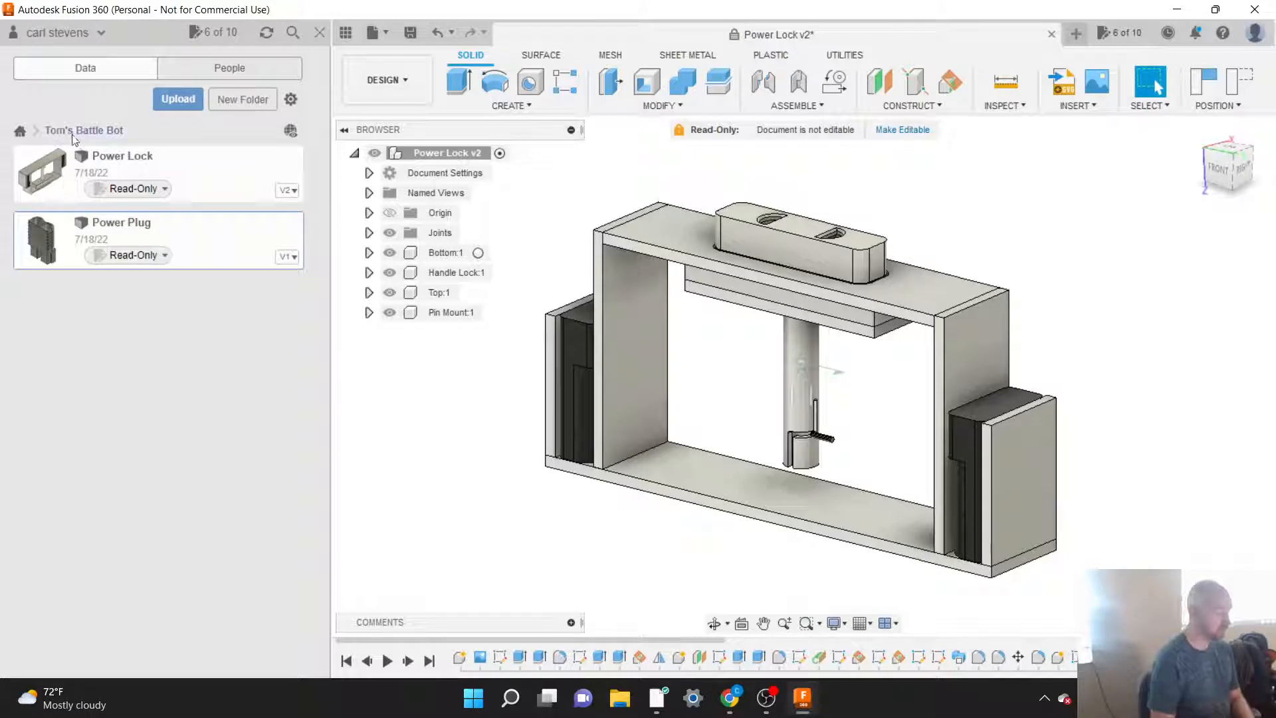
Step: Go back from the project's files to the list of all projects, then hide the data panel and show it again
left_click(20, 131)
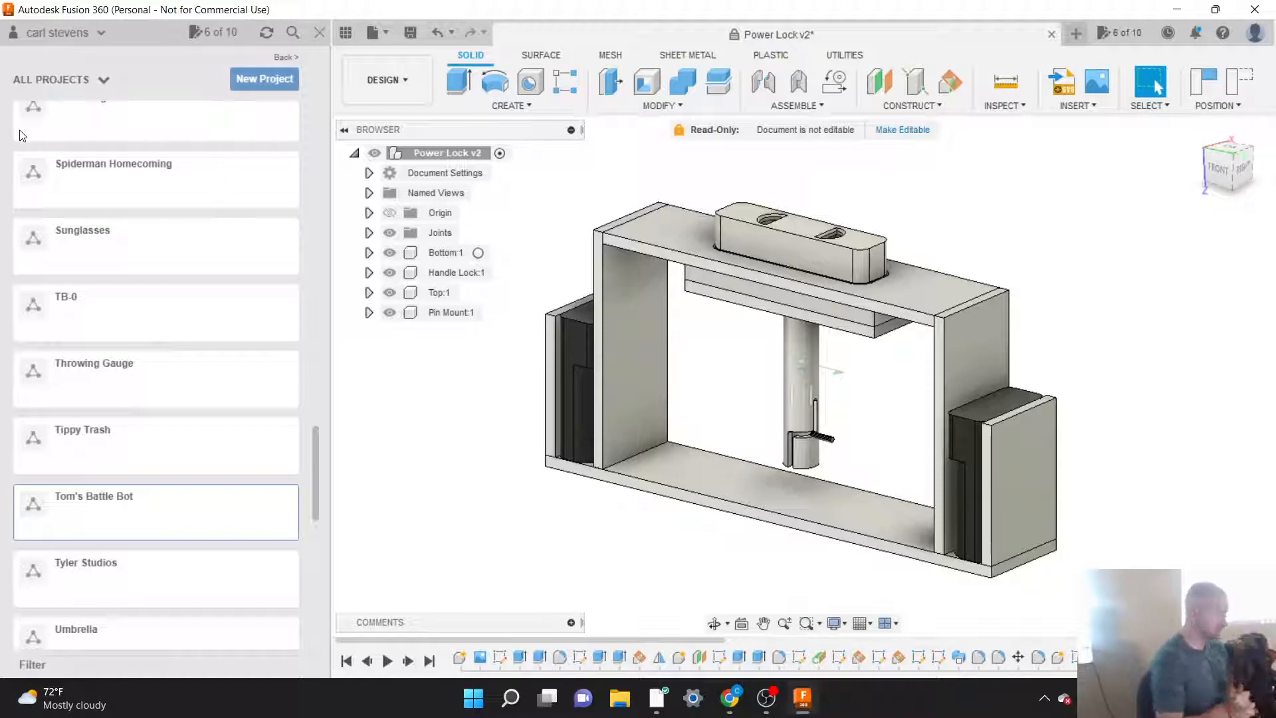
scroll(185, 313, "up", 10)
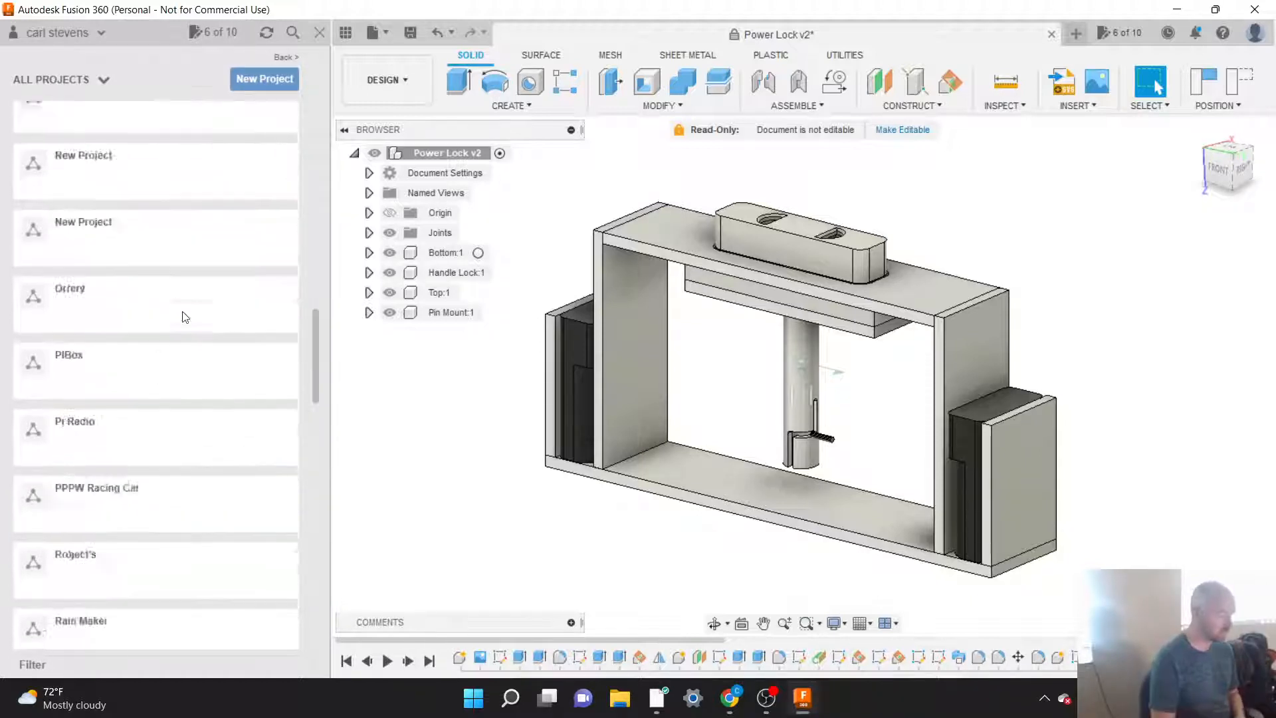
scroll(185, 317, "up", 10)
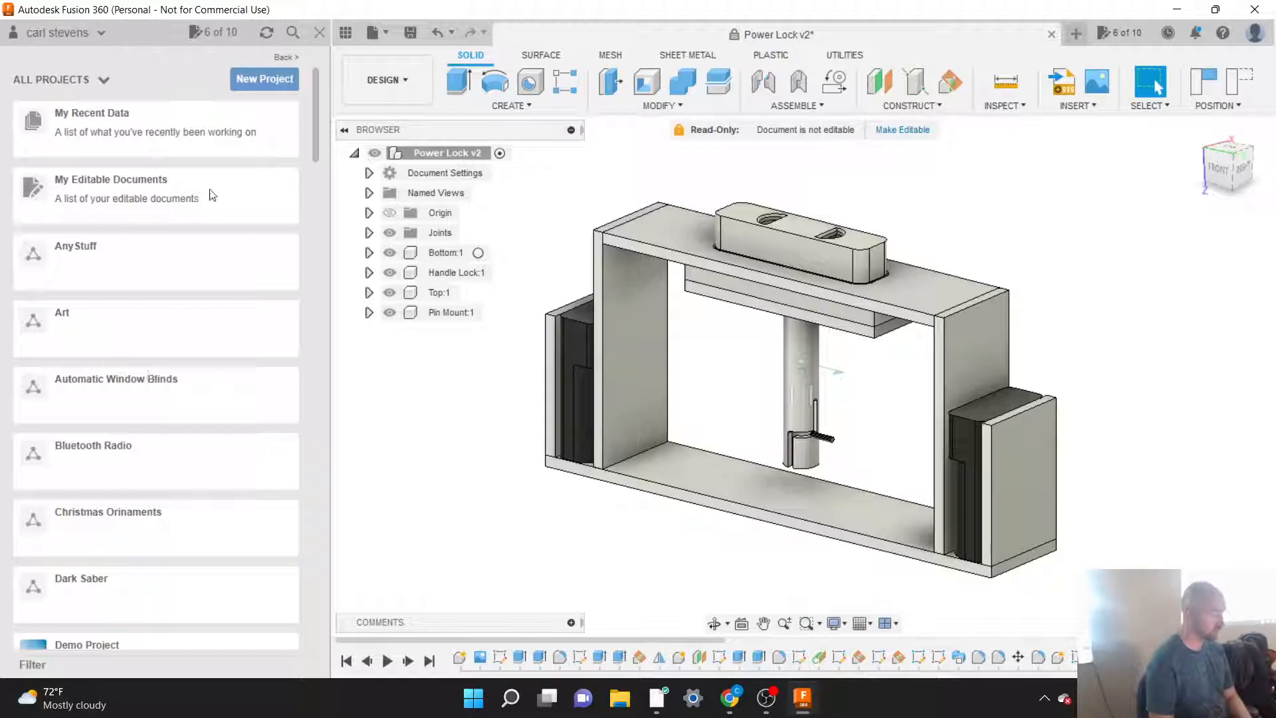
left_click(345, 33)
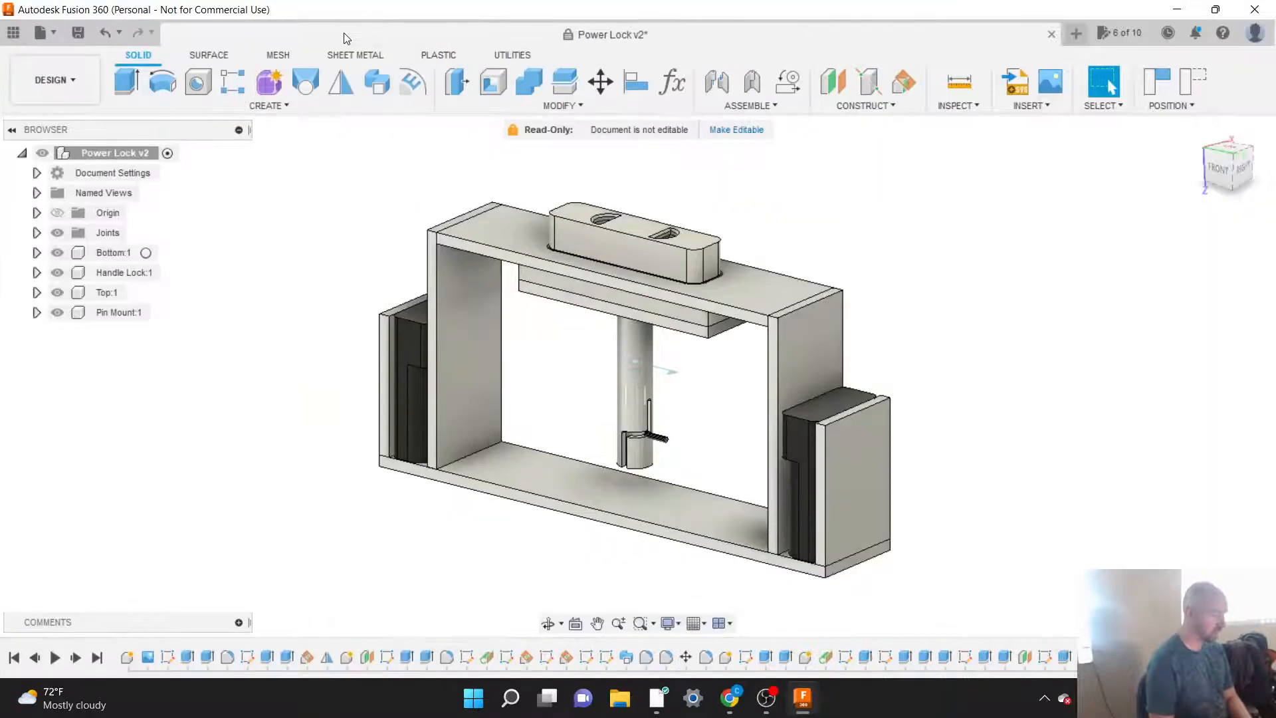
left_click(12, 33)
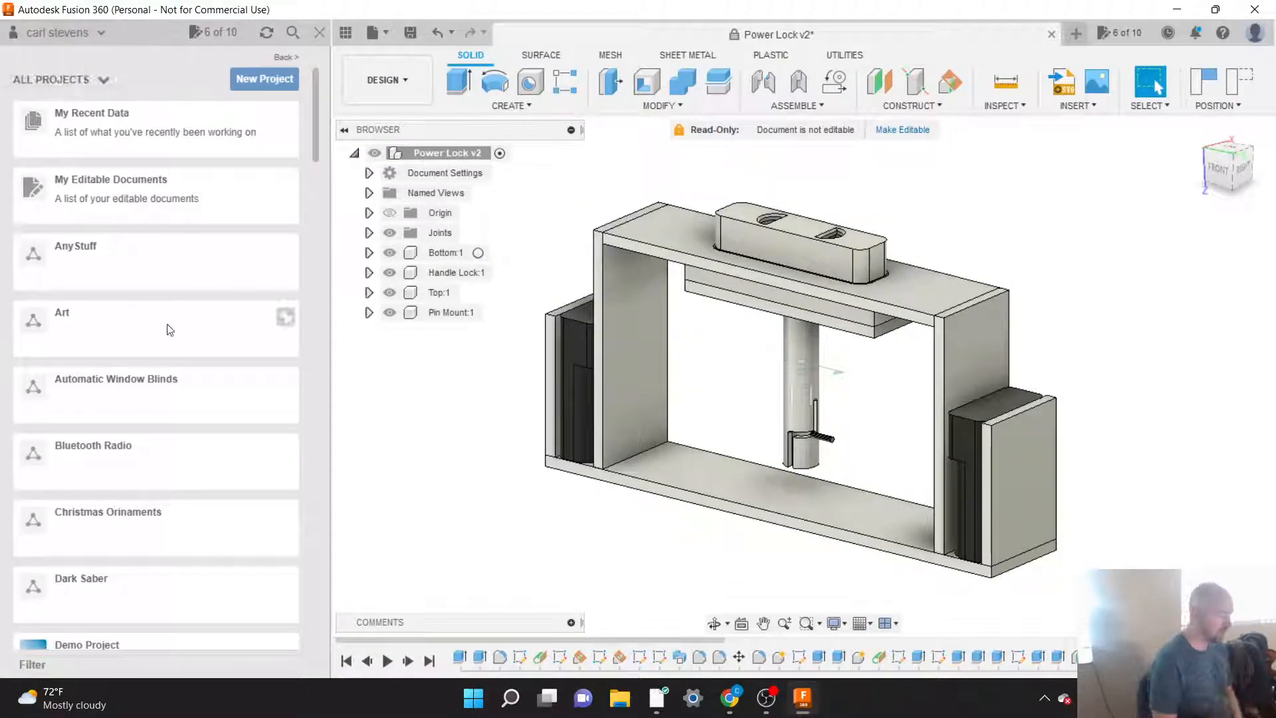
Step: Look through the list of all projects and open the Battle Bot project
scroll(169, 329, "down", 10)
scroll(169, 329, "up", 10)
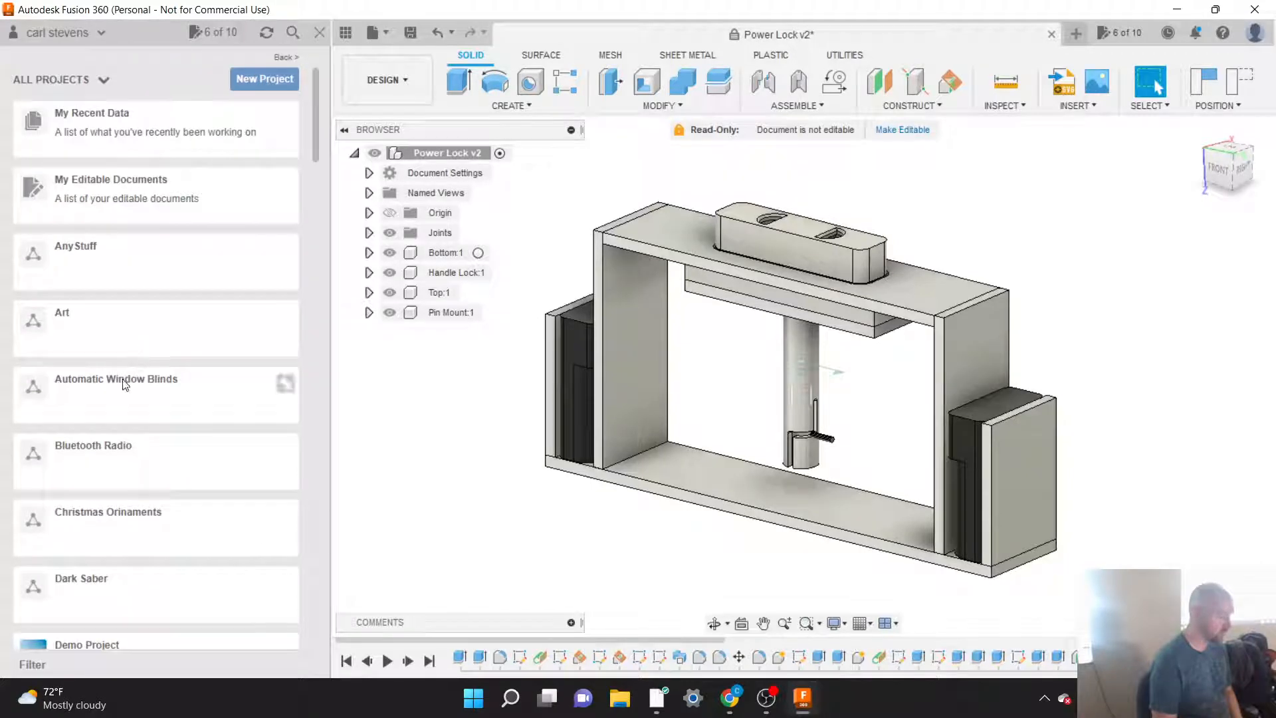
scroll(171, 403, "down", 5)
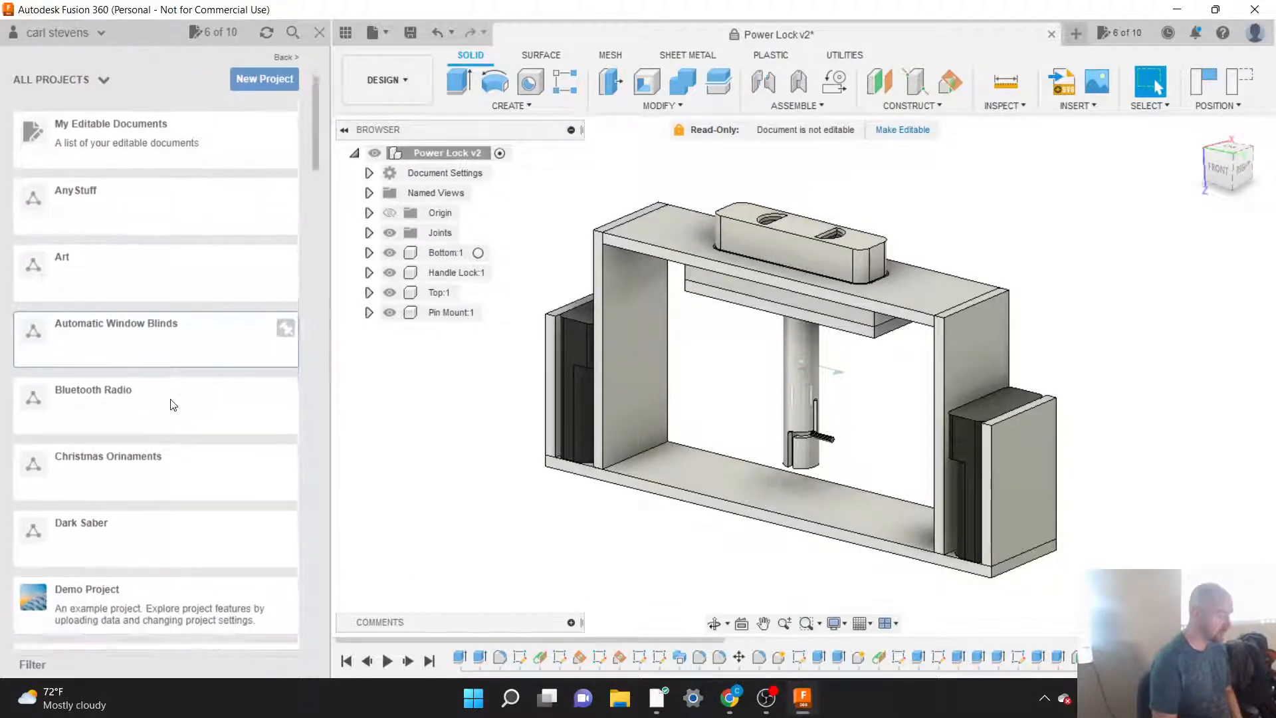
scroll(171, 403, "down", 3)
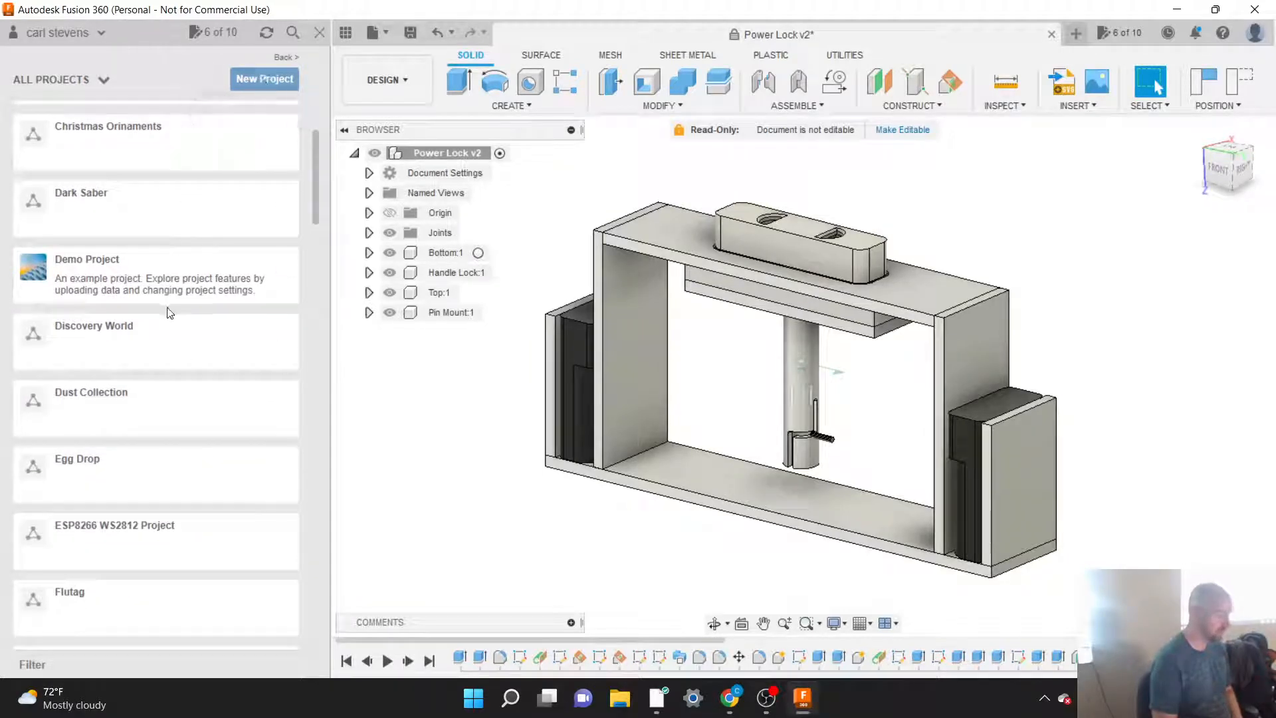
scroll(170, 313, "down", 3)
scroll(170, 313, "down", 4)
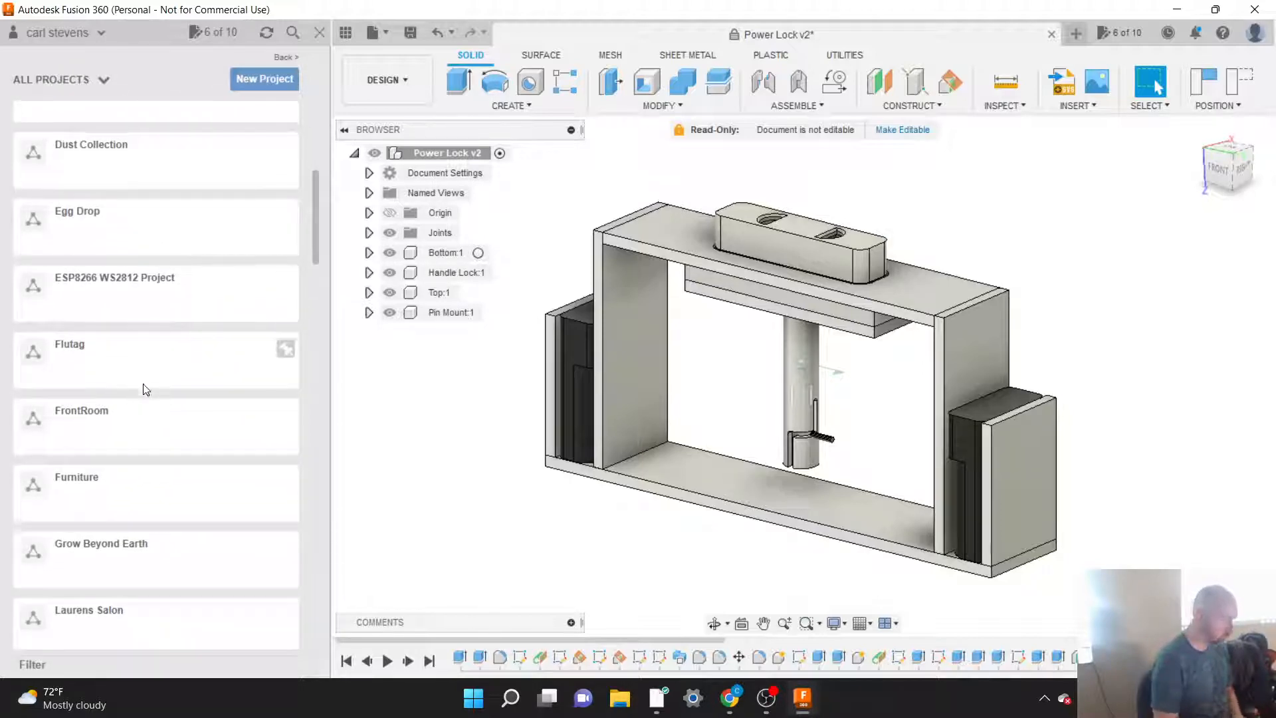
scroll(152, 408, "down", 6)
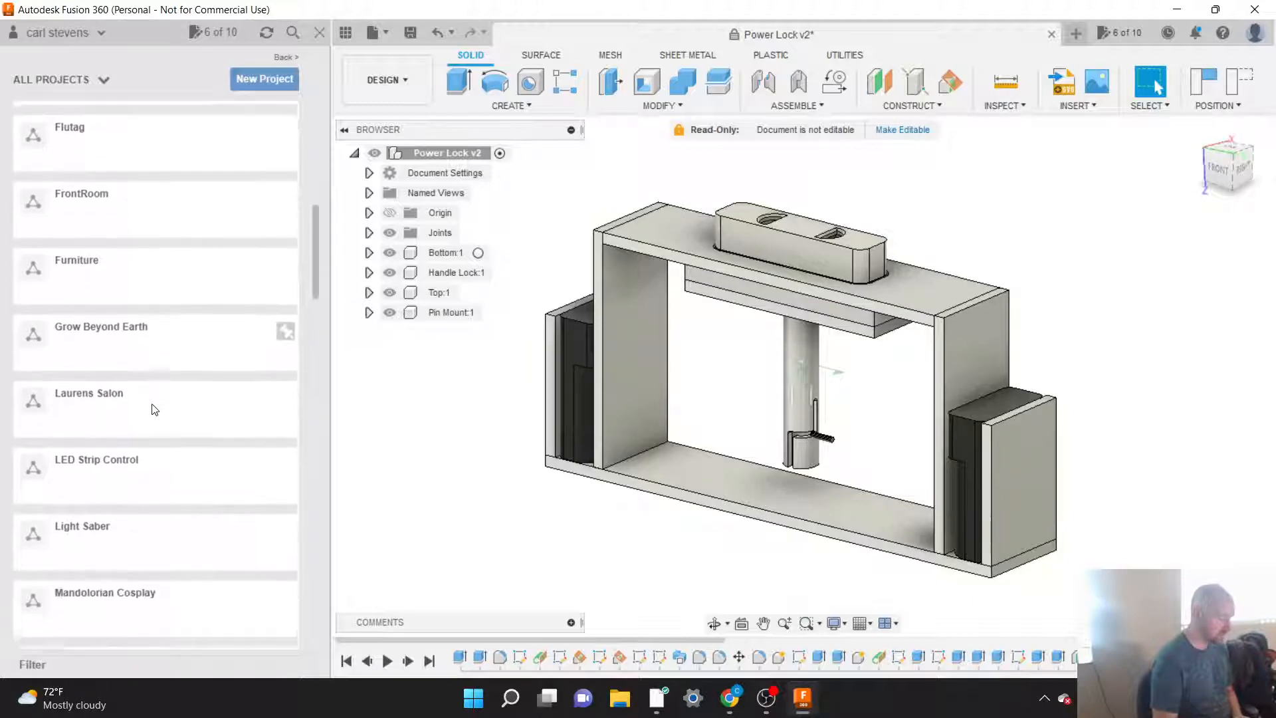
scroll(151, 408, "down", 5)
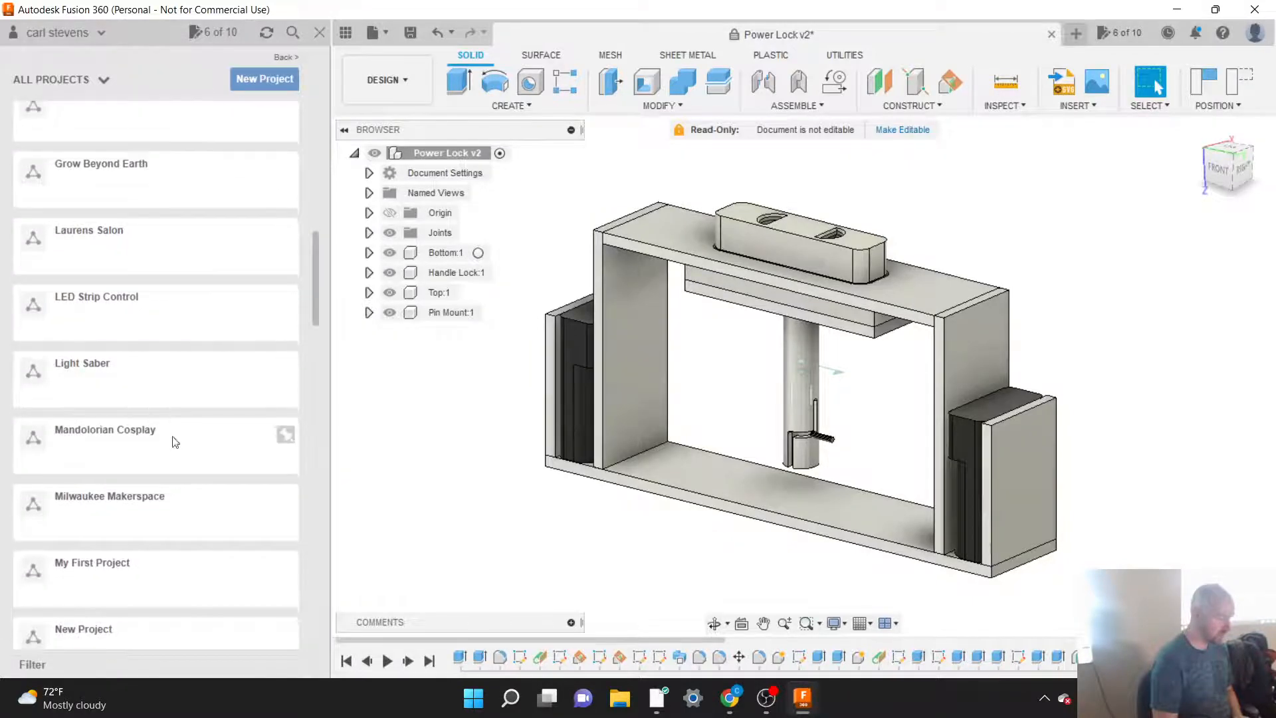
scroll(166, 476, "down", 5)
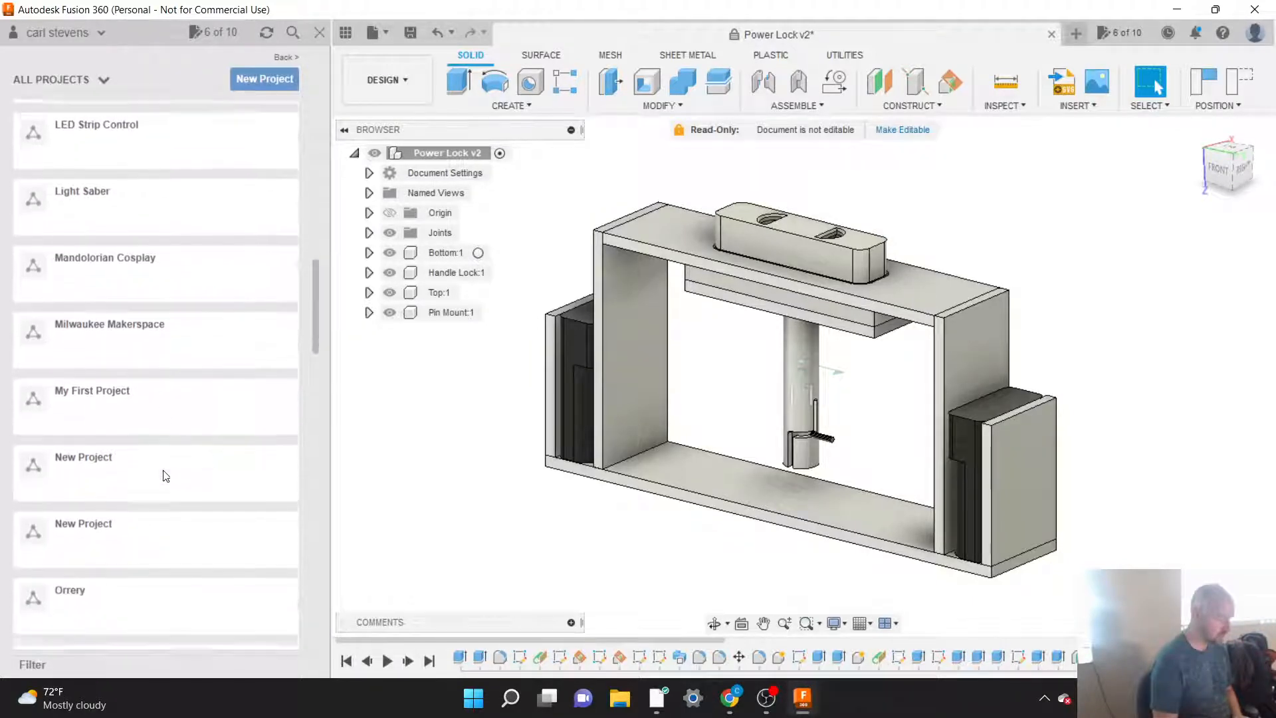
scroll(165, 476, "down", 20)
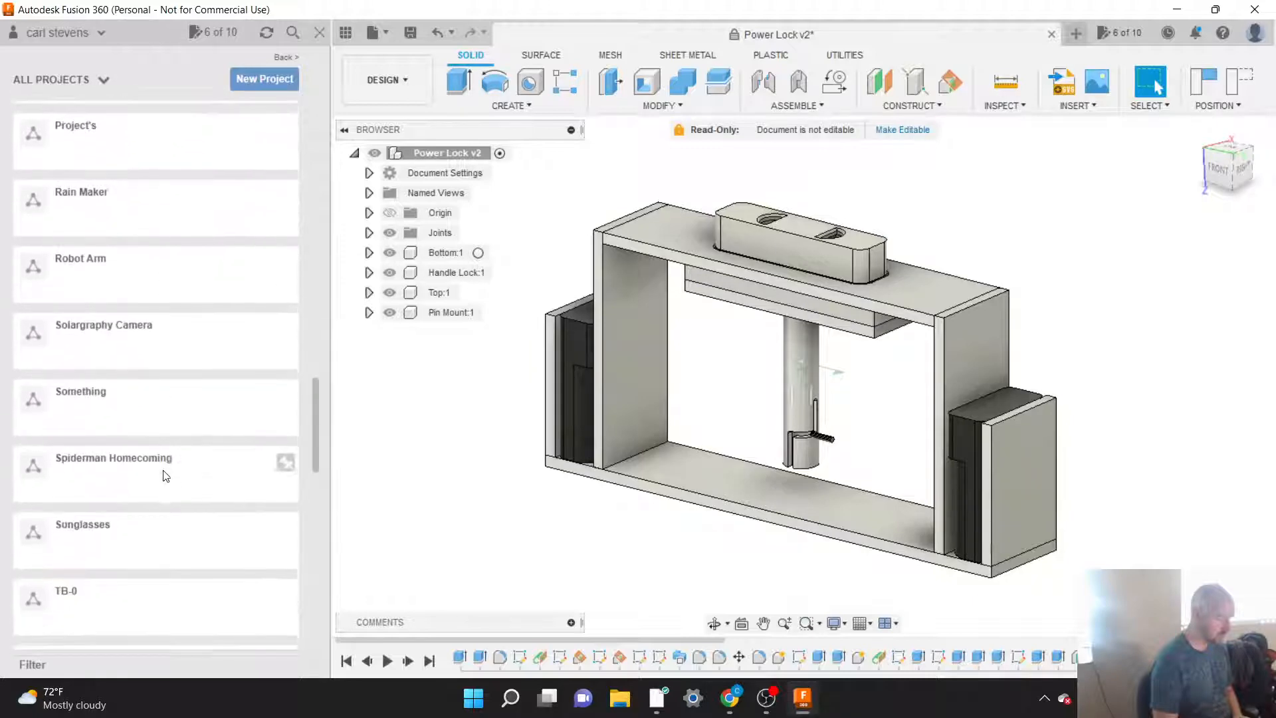
scroll(166, 476, "down", 10)
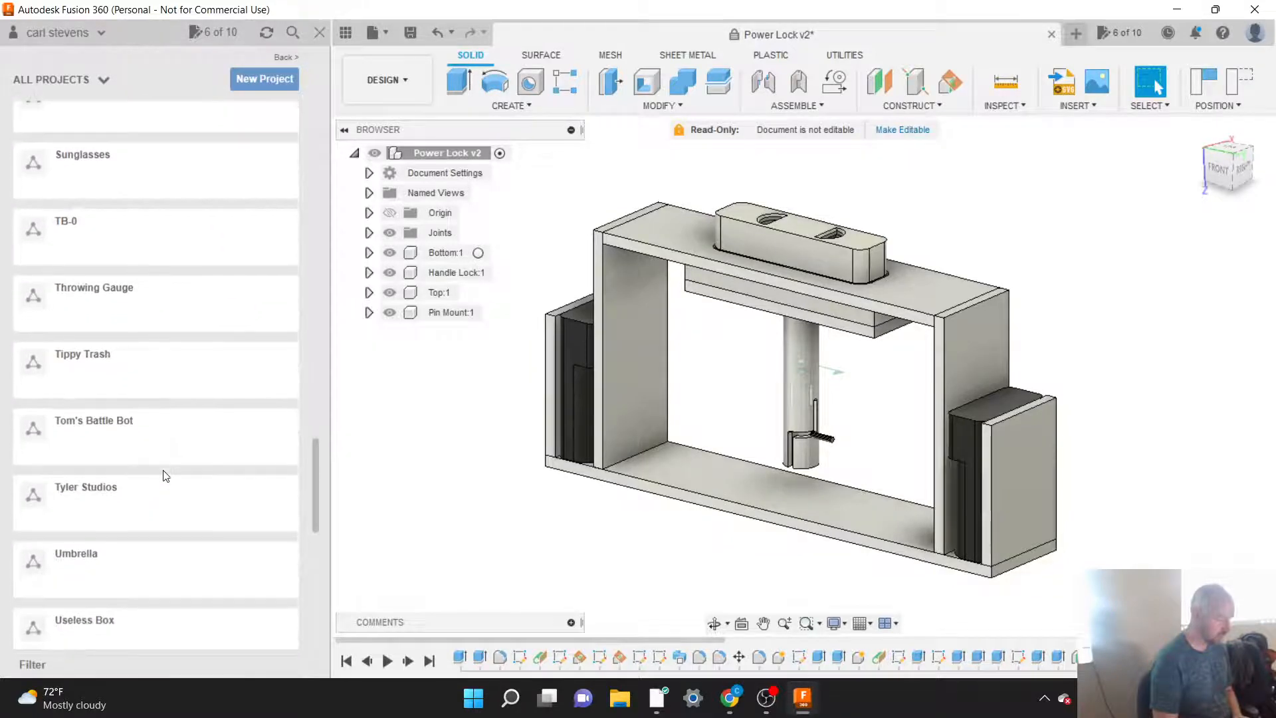
left_click(144, 442)
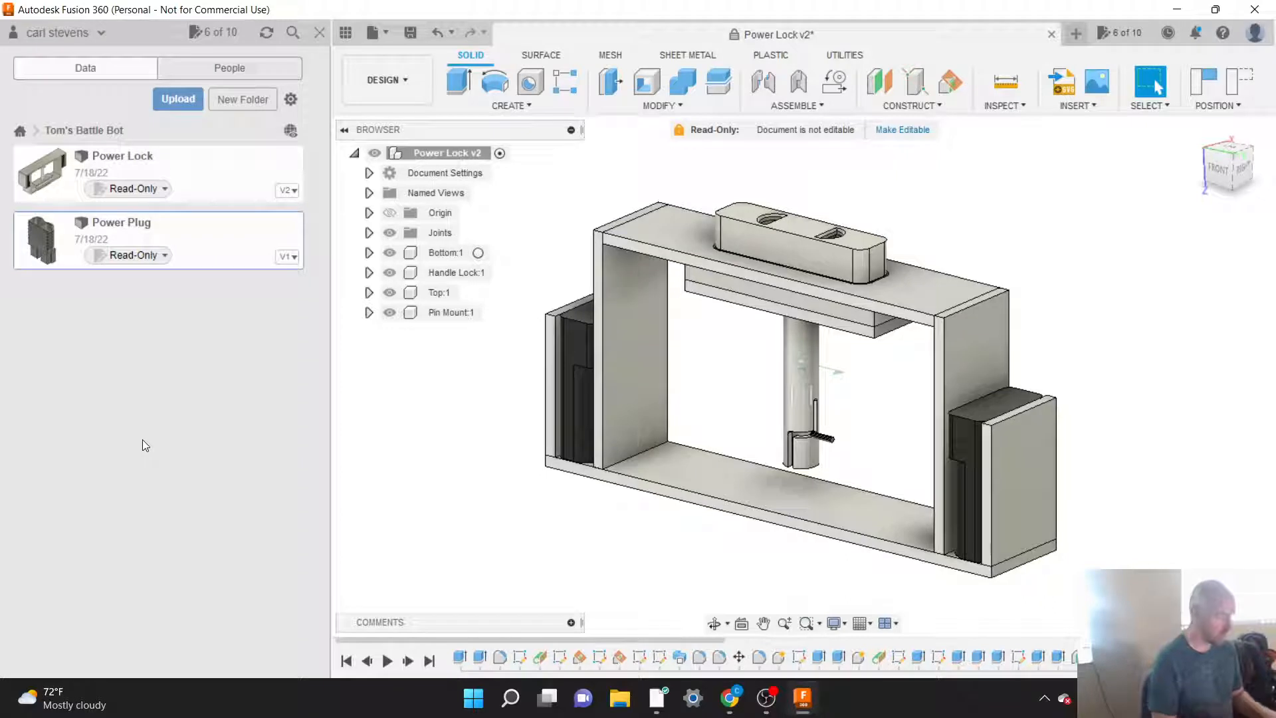
left_click(173, 101)
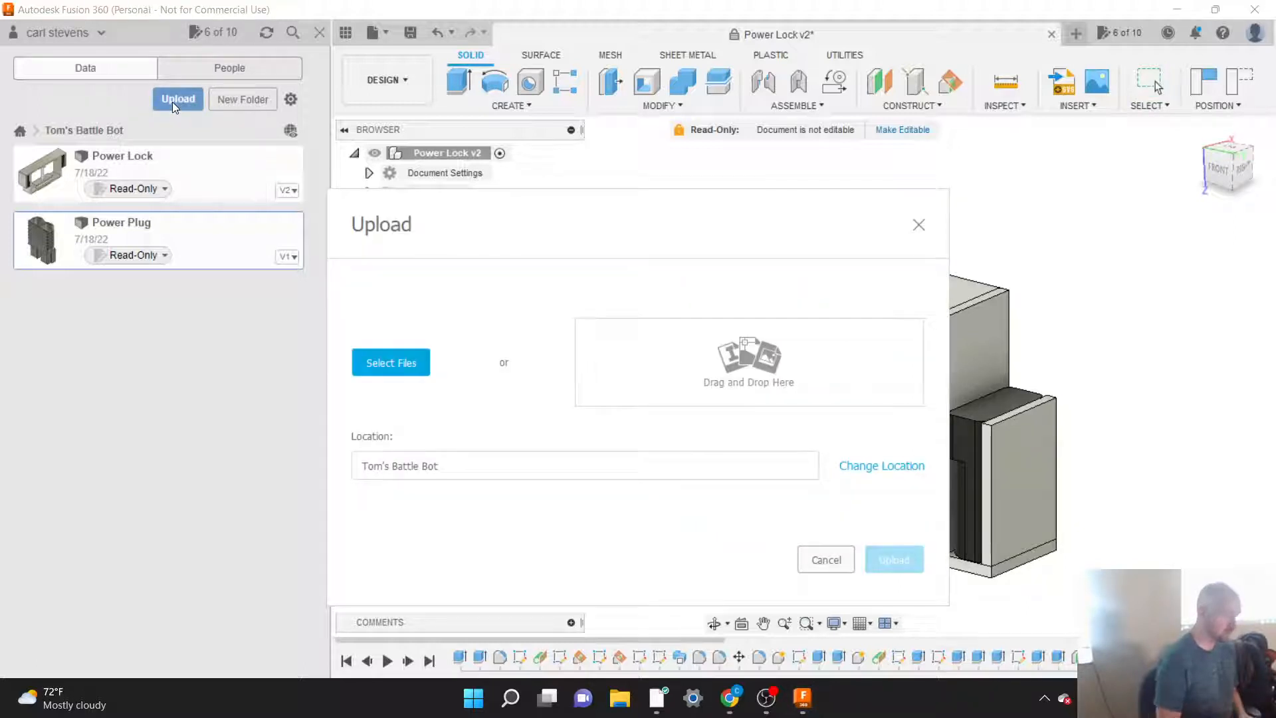
left_click(384, 367)
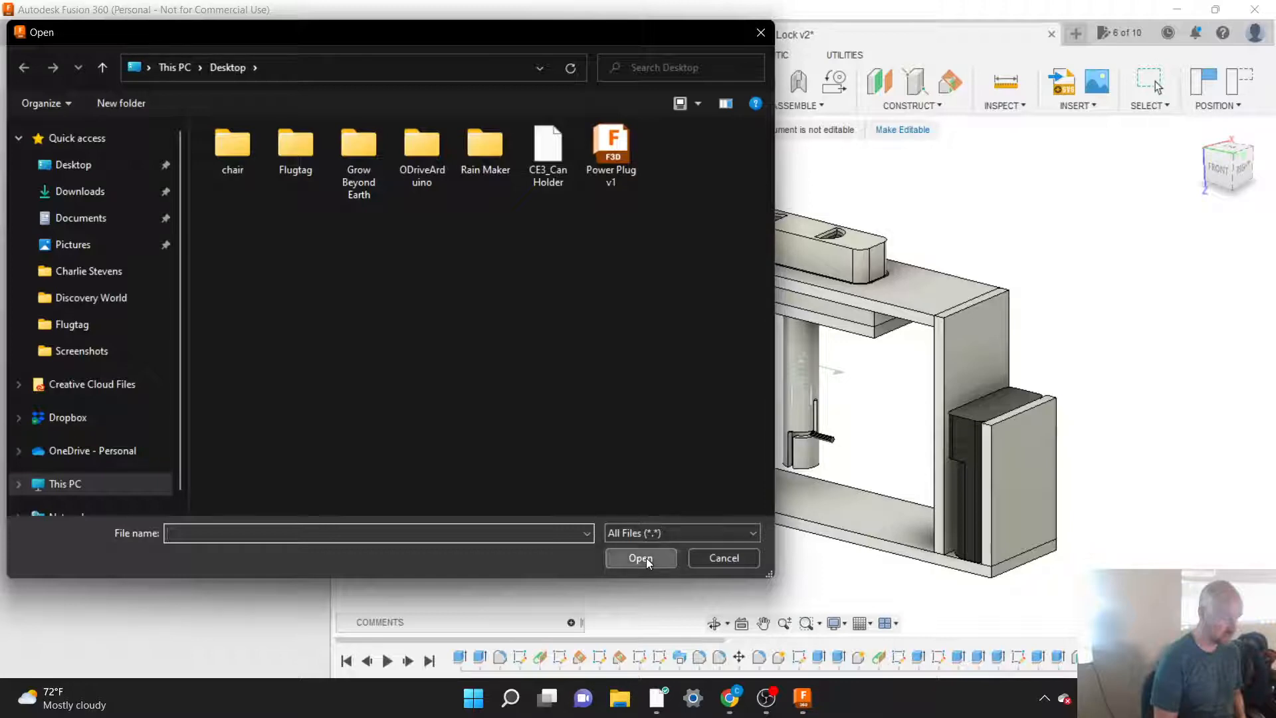
left_click(723, 558)
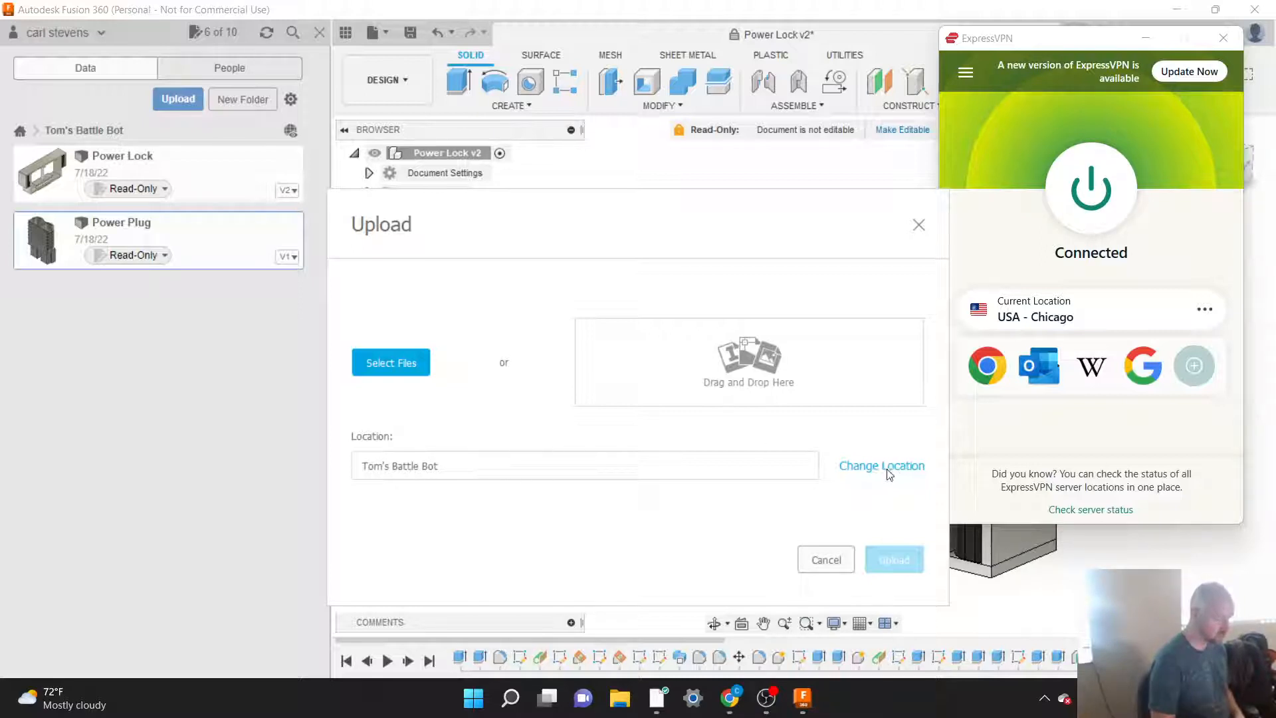
left_click(825, 562)
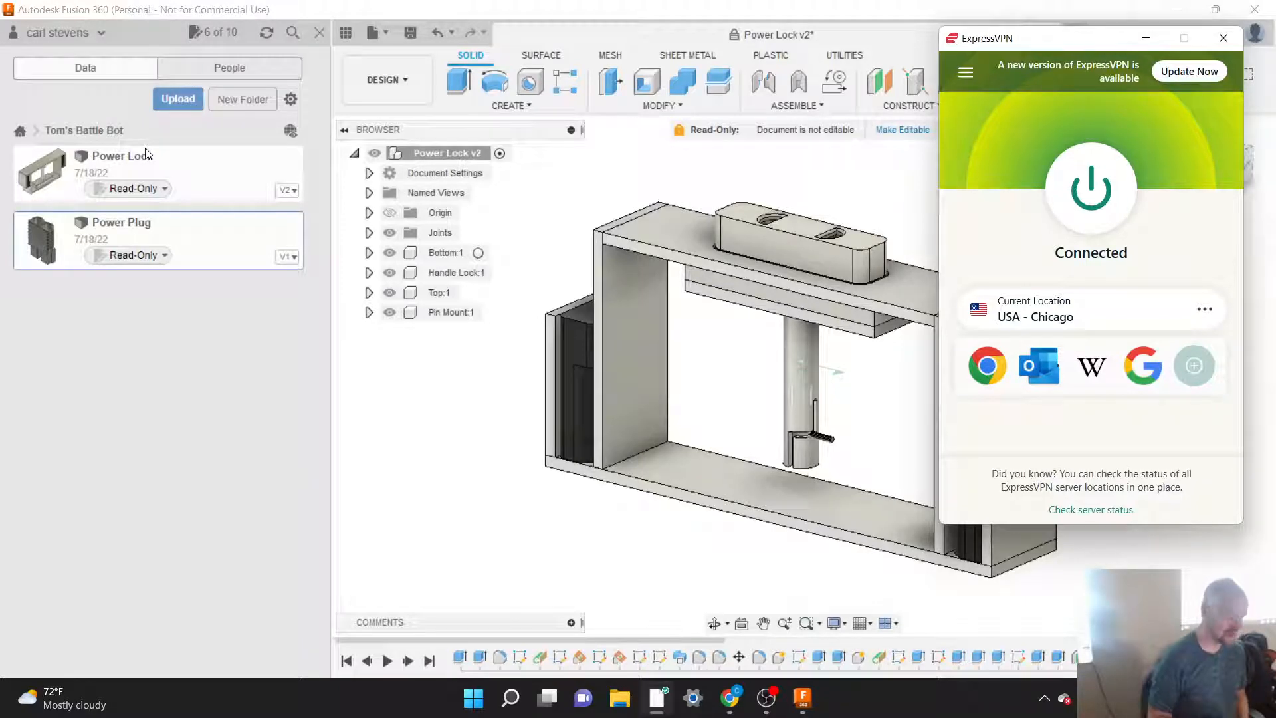
left_click(304, 408)
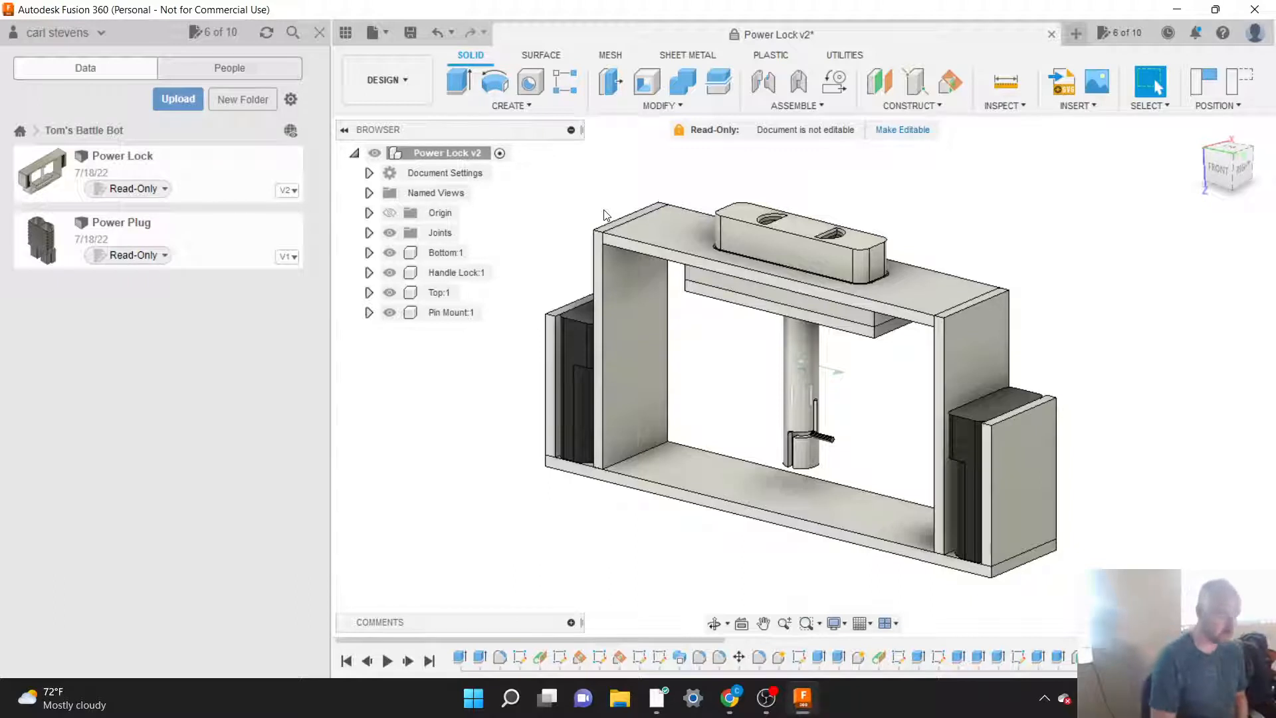
Step: Create a new design and save it in the Battle Bot project under the name "Locking Power Thing"
left_click(1077, 34)
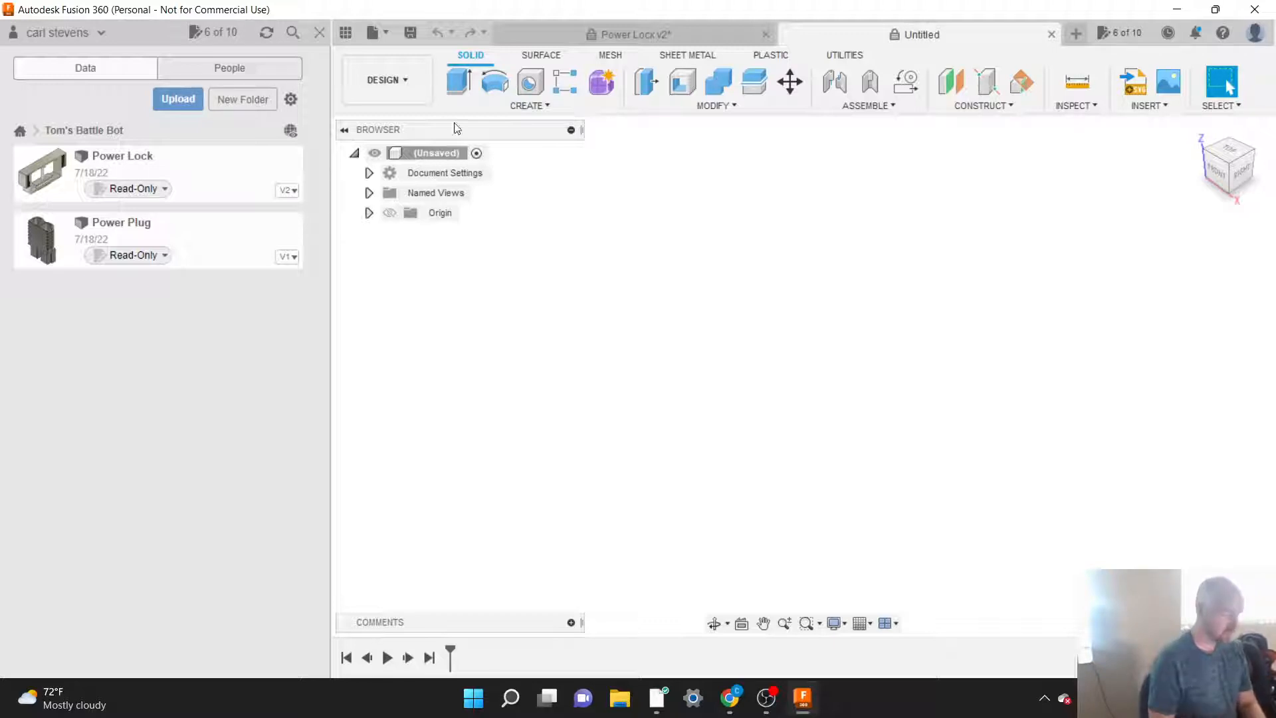
left_click(385, 37)
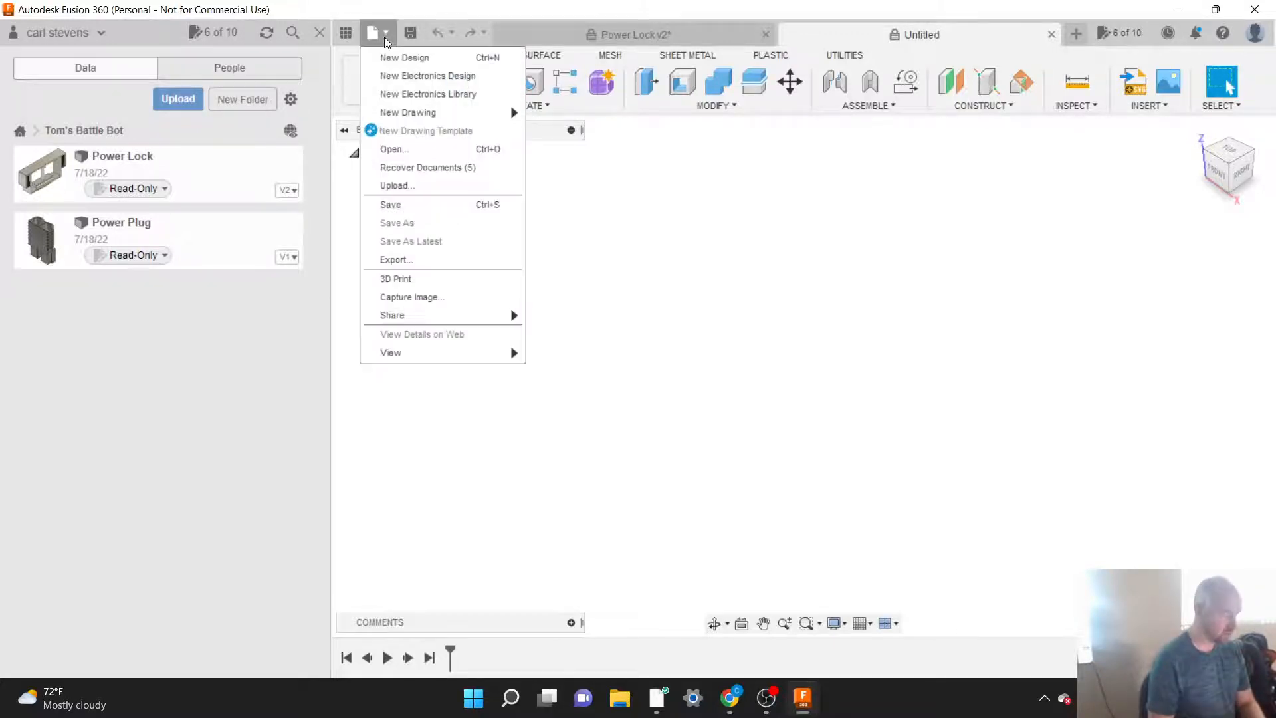
left_click(406, 205)
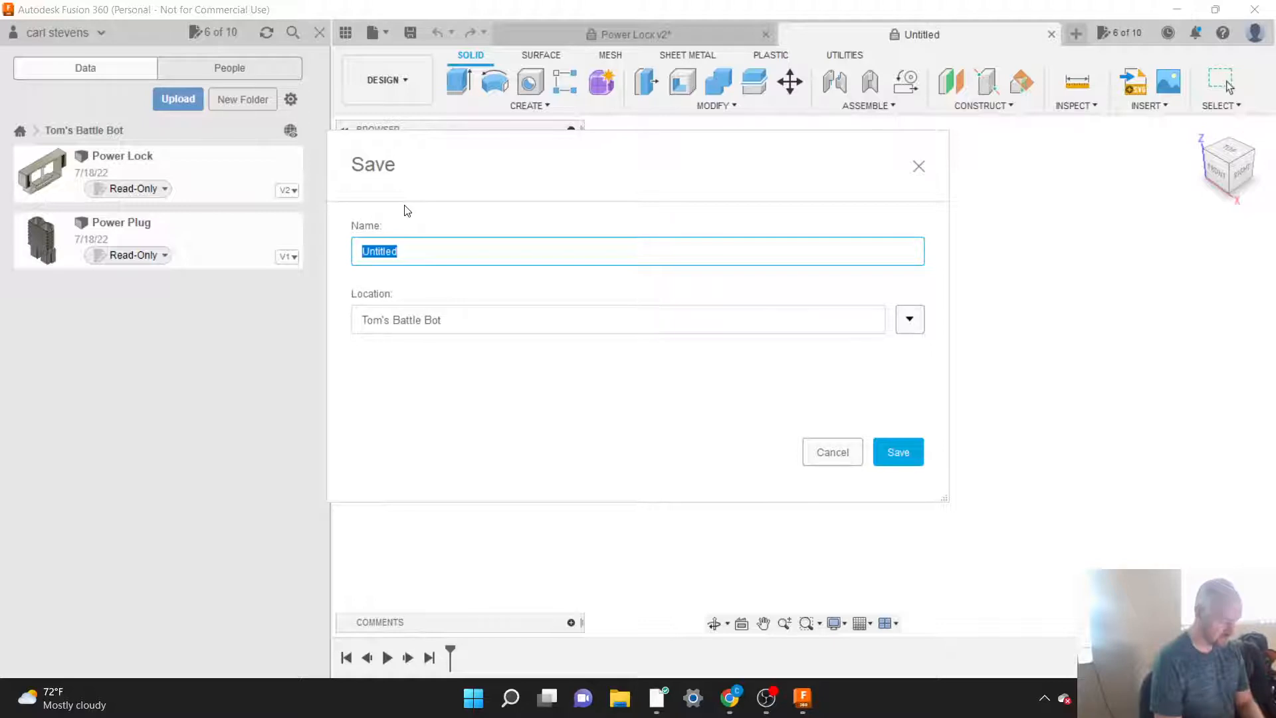
type("Locking Power")
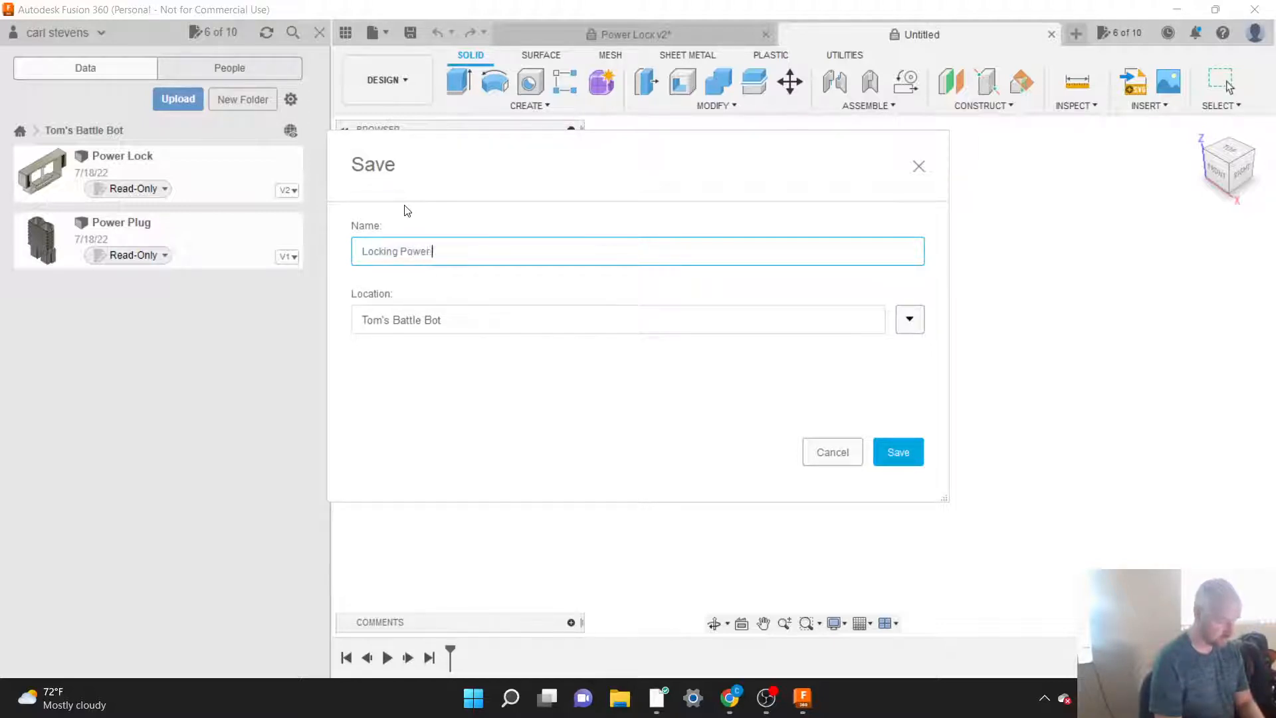
type(" Thing")
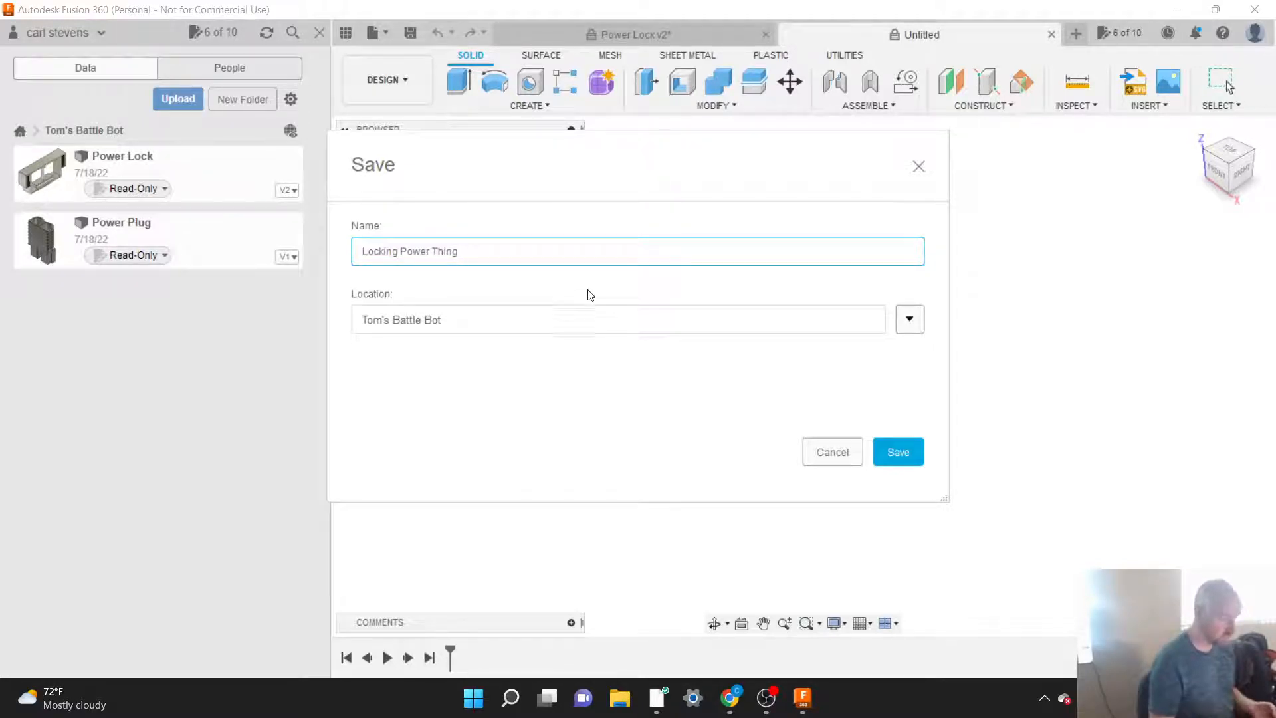
left_click(899, 452)
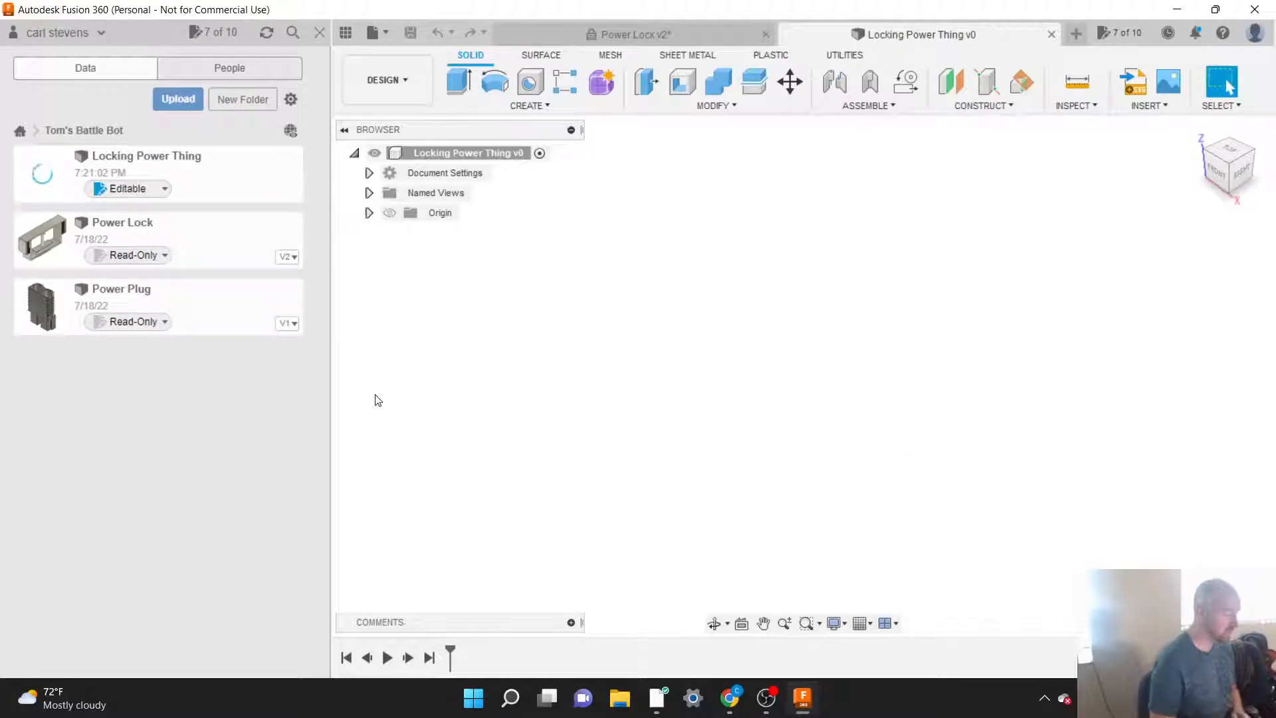
right_click(198, 318)
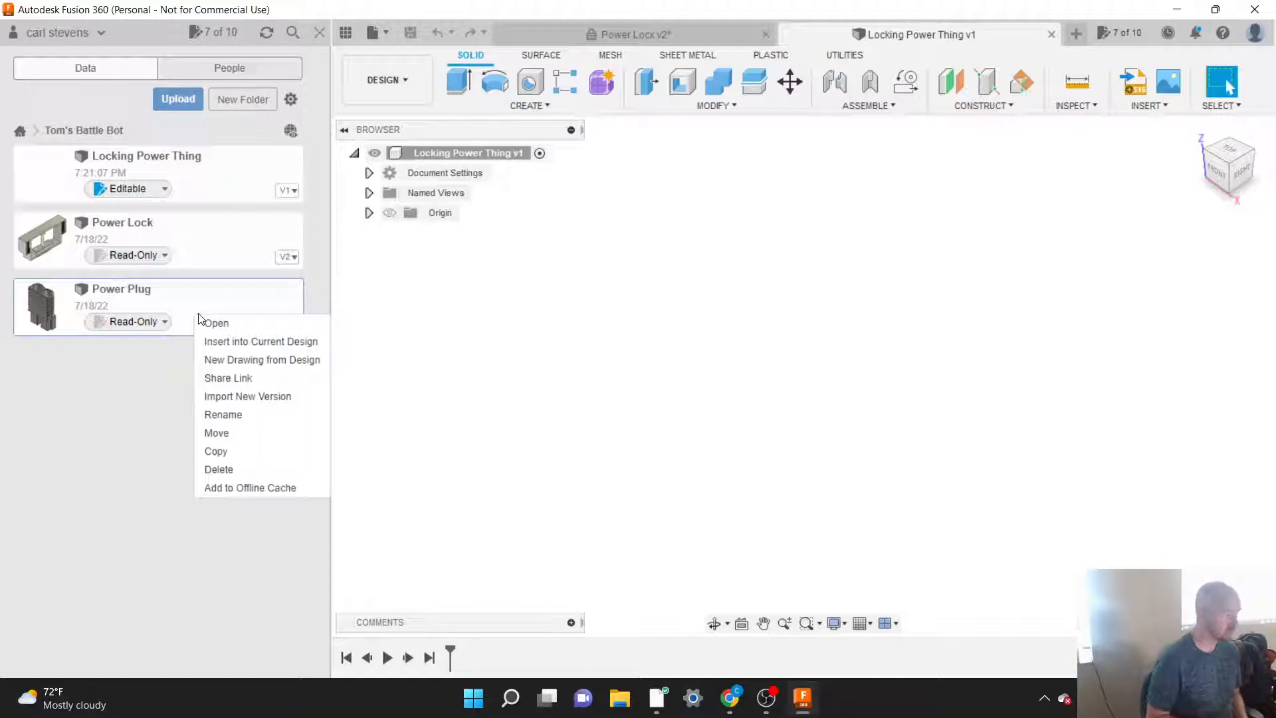
left_click(155, 404)
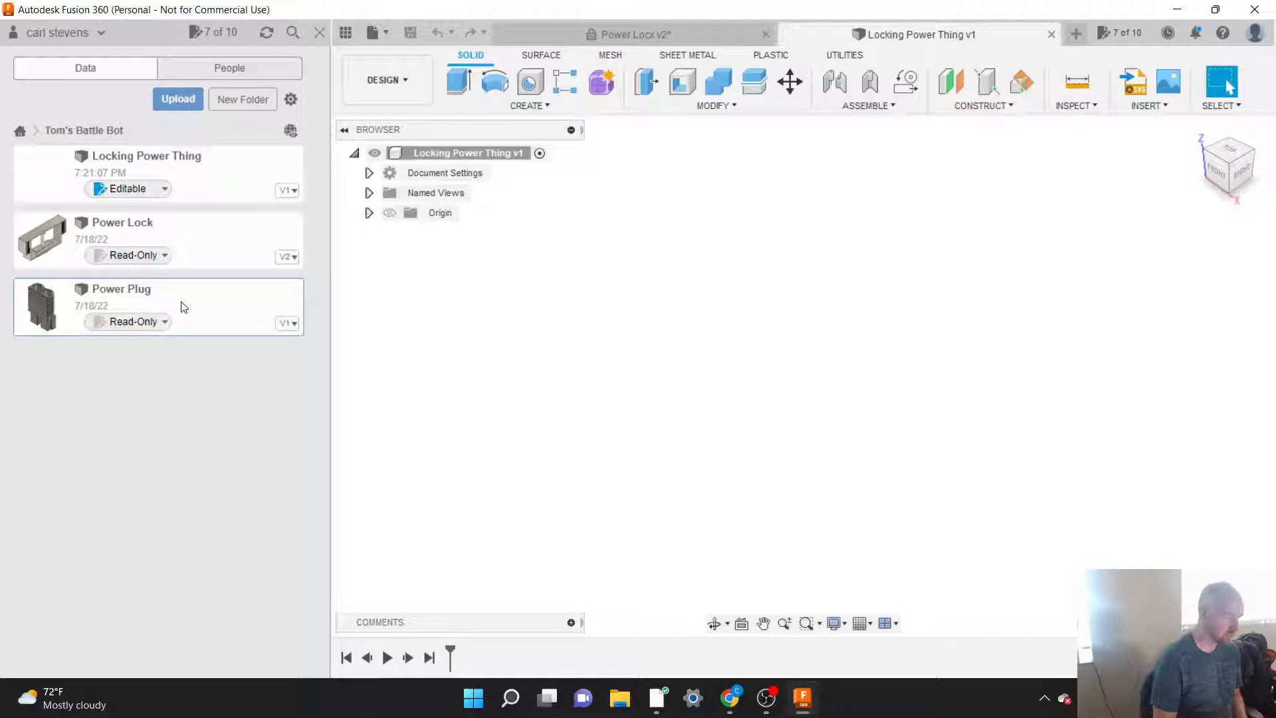
Step: Insert the Power Plug design into the current design, placing it with zero X and Z move distance
right_click(184, 306)
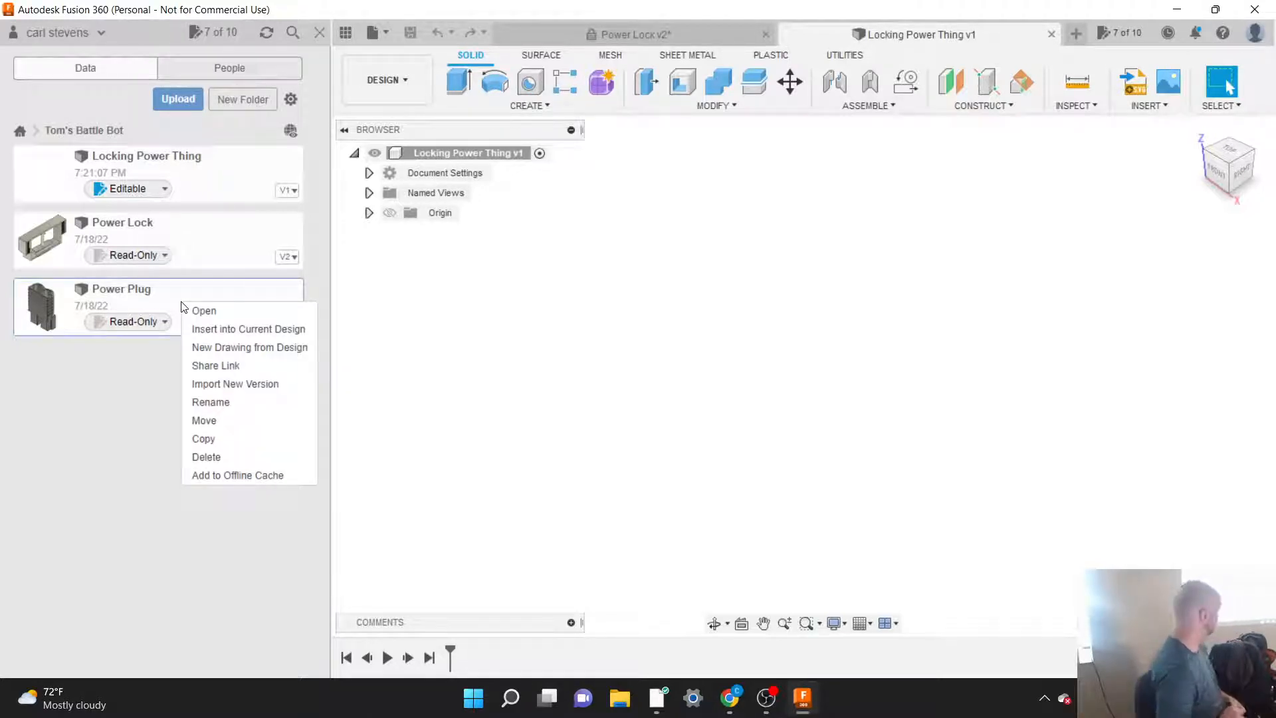
left_click(229, 331)
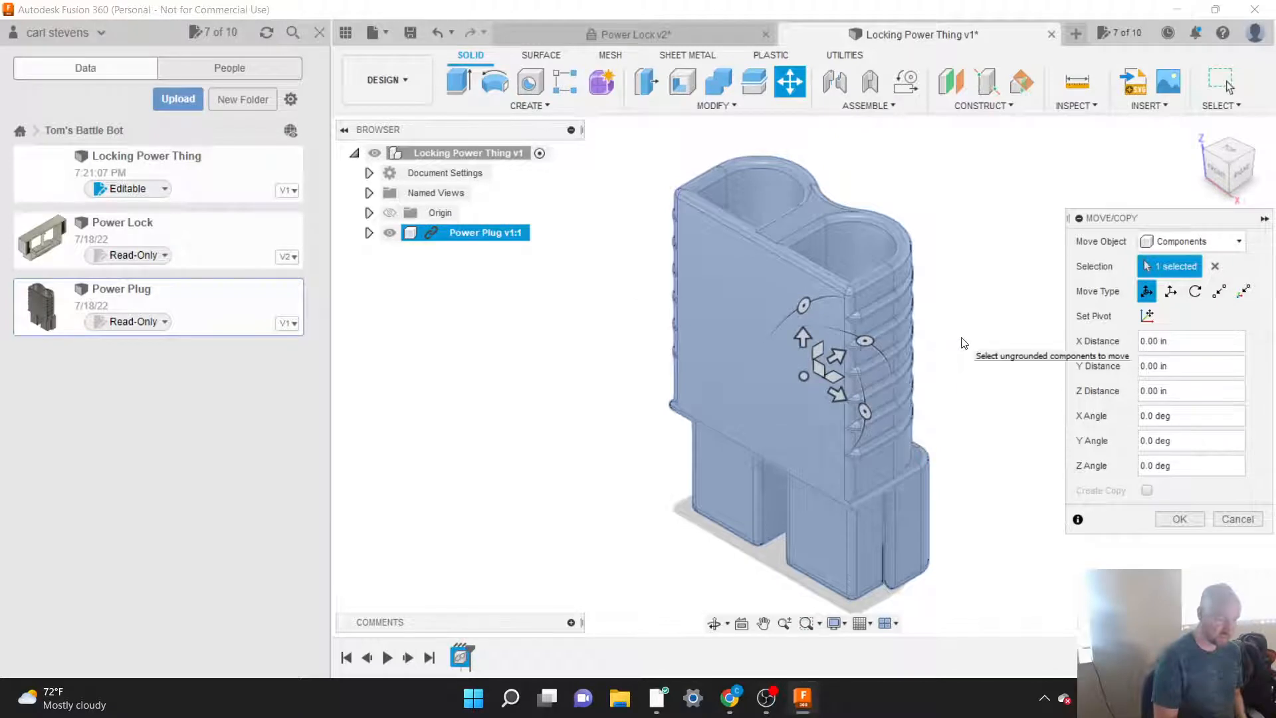
scroll(964, 343, "down", 2)
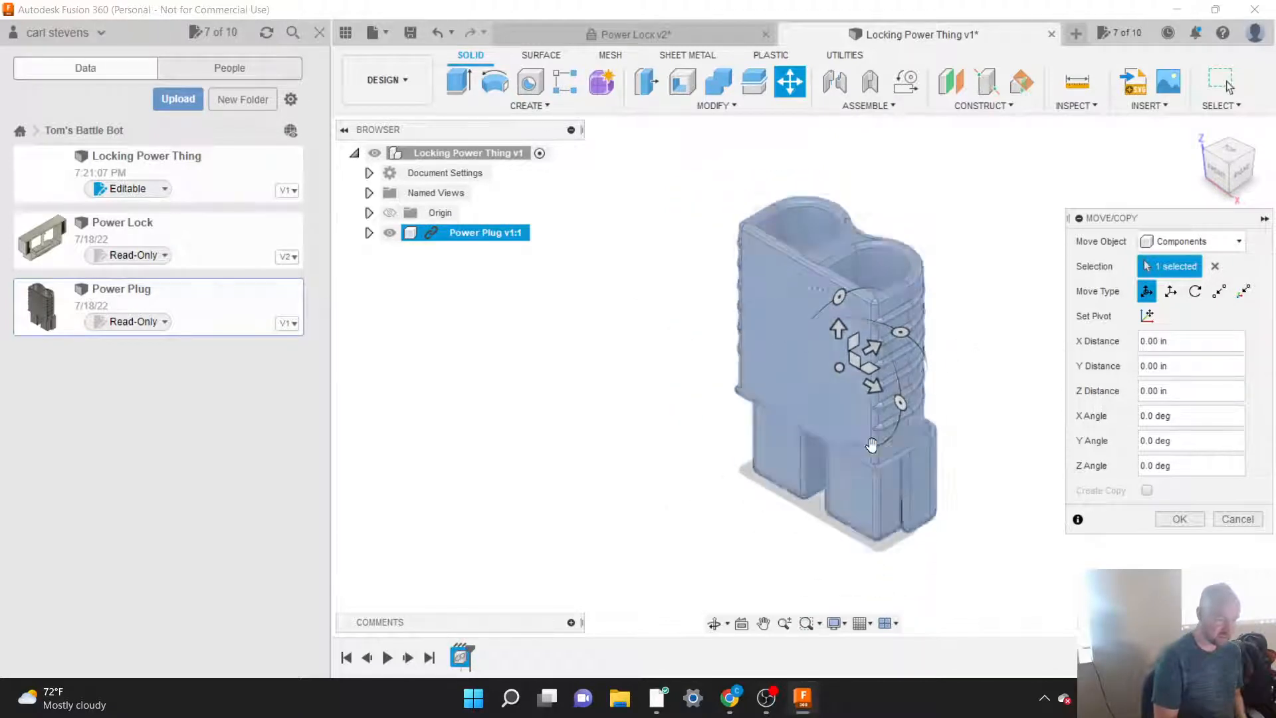
scroll(781, 484, "down", 2)
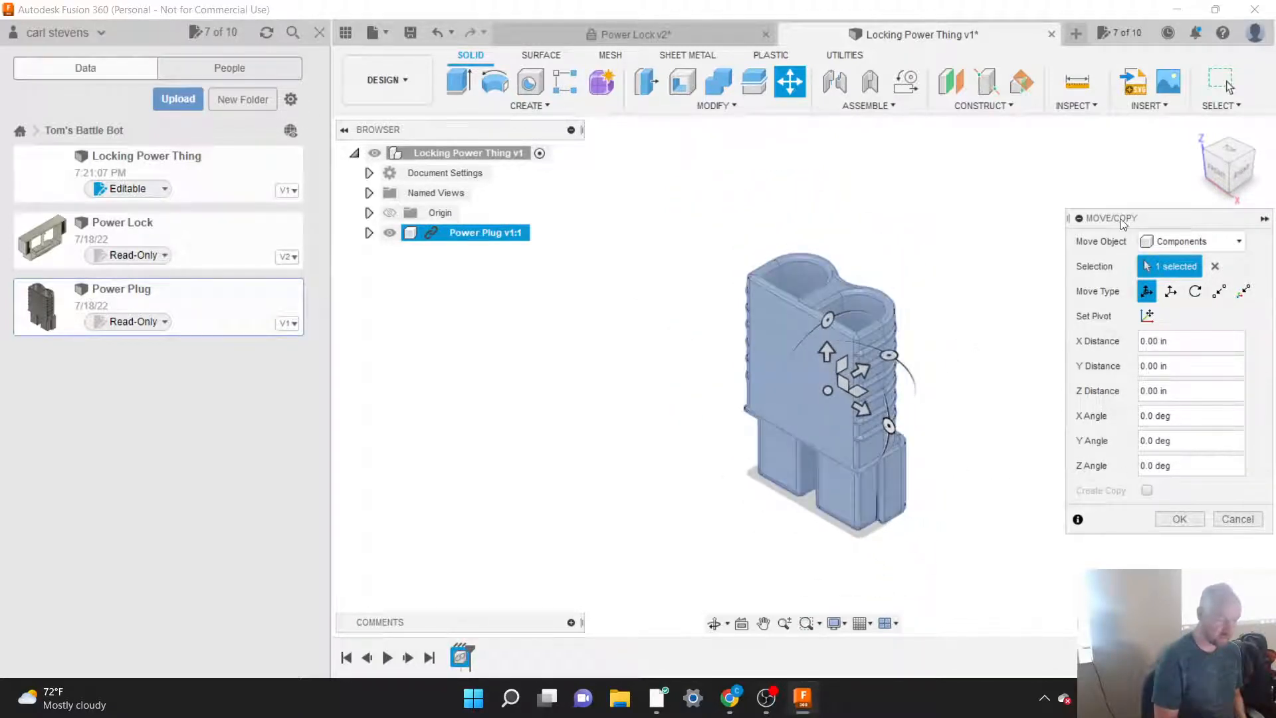
left_click_drag(1138, 217, 1061, 222)
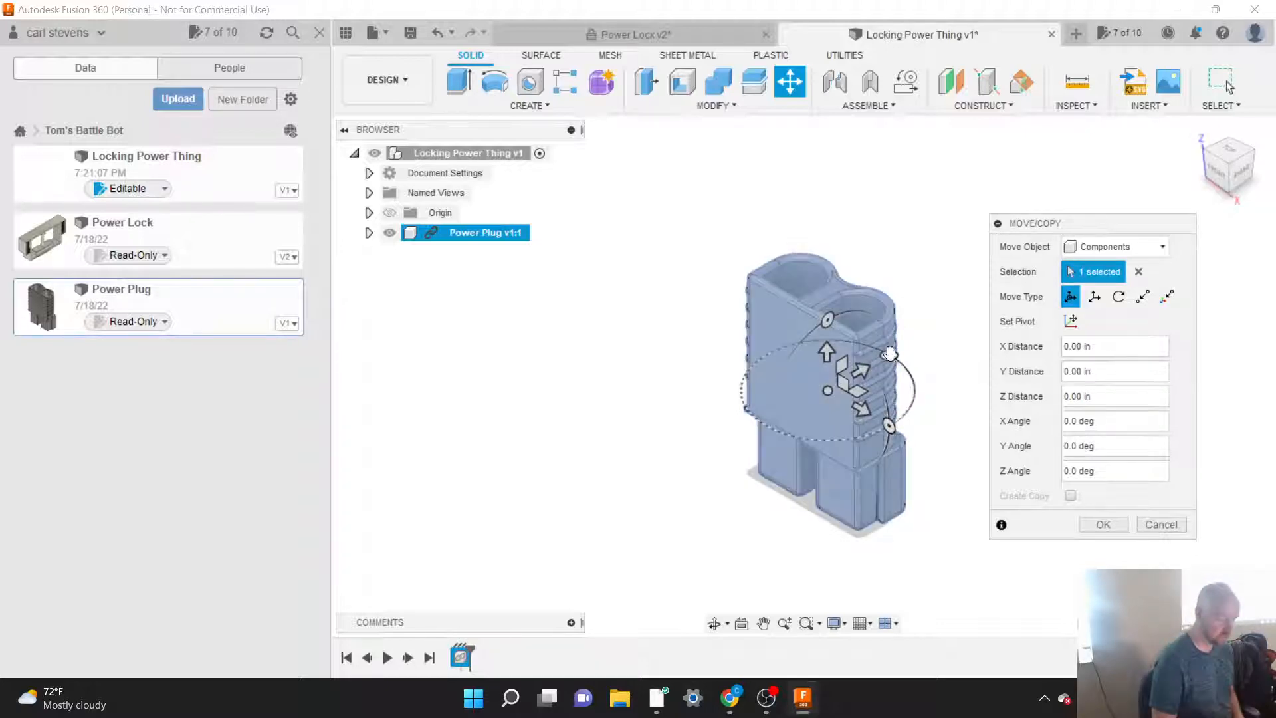
left_click_drag(890, 353, 847, 343)
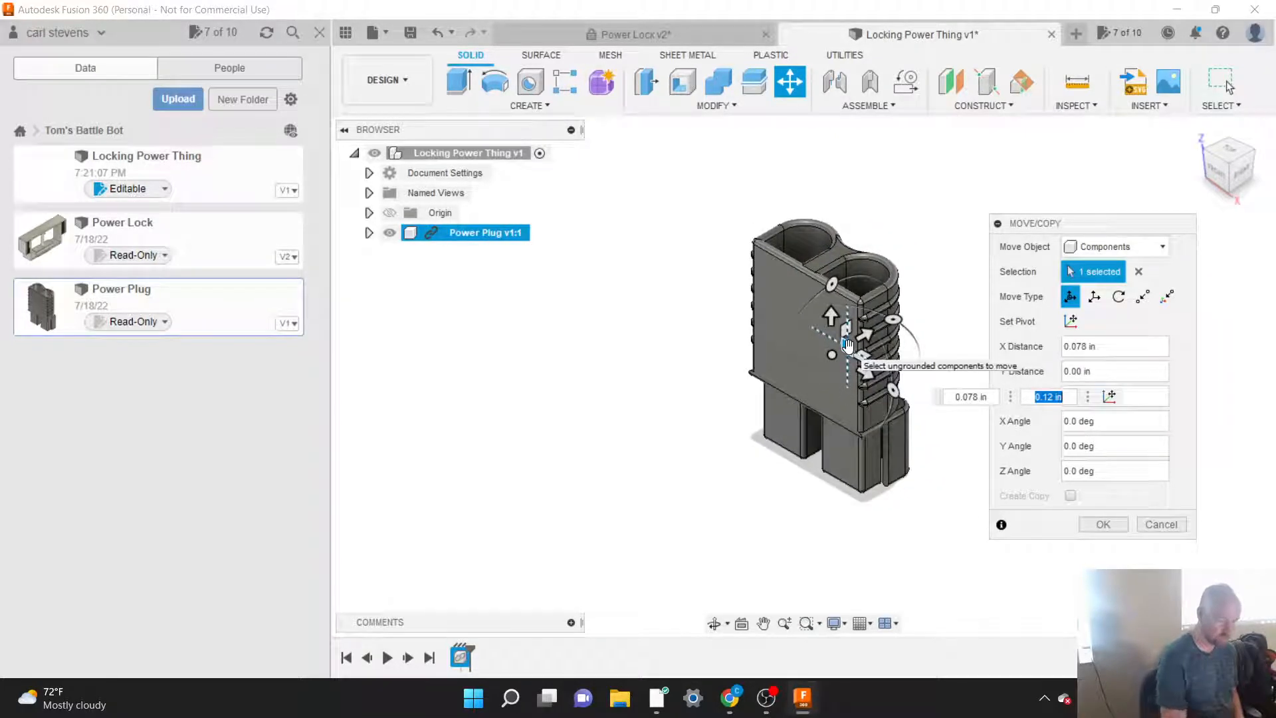
type("0")
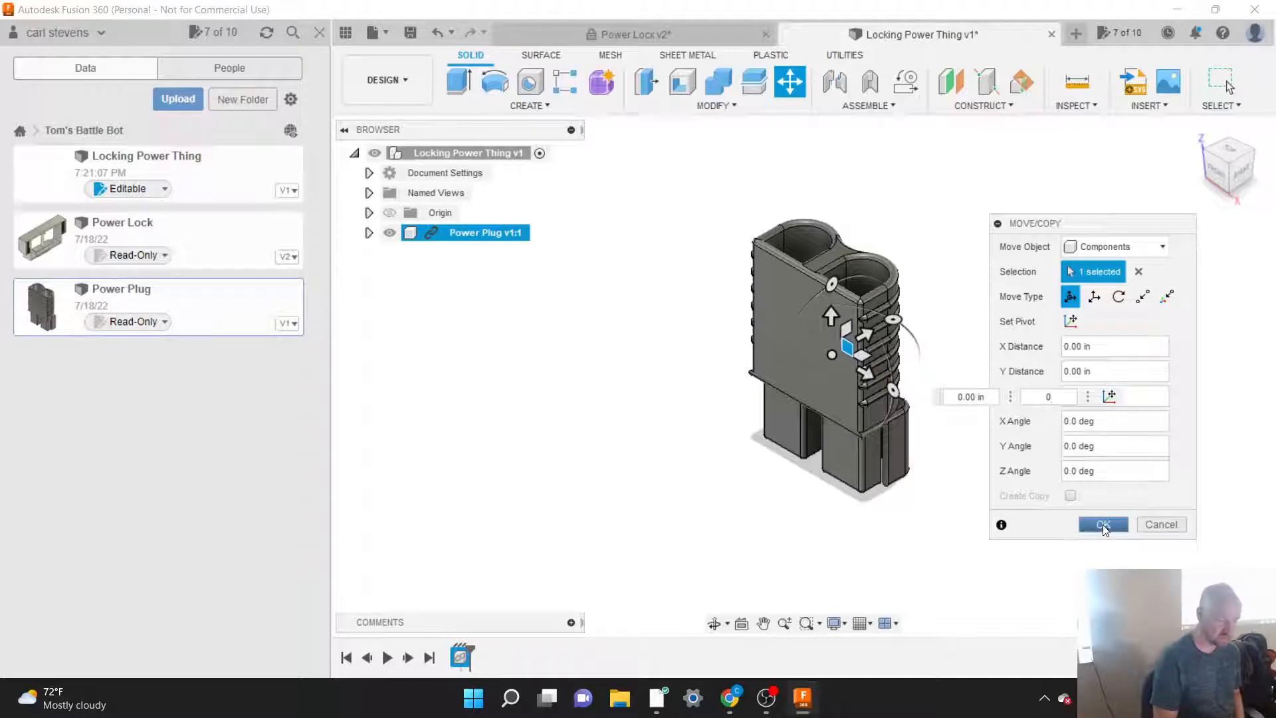
left_click(1104, 525)
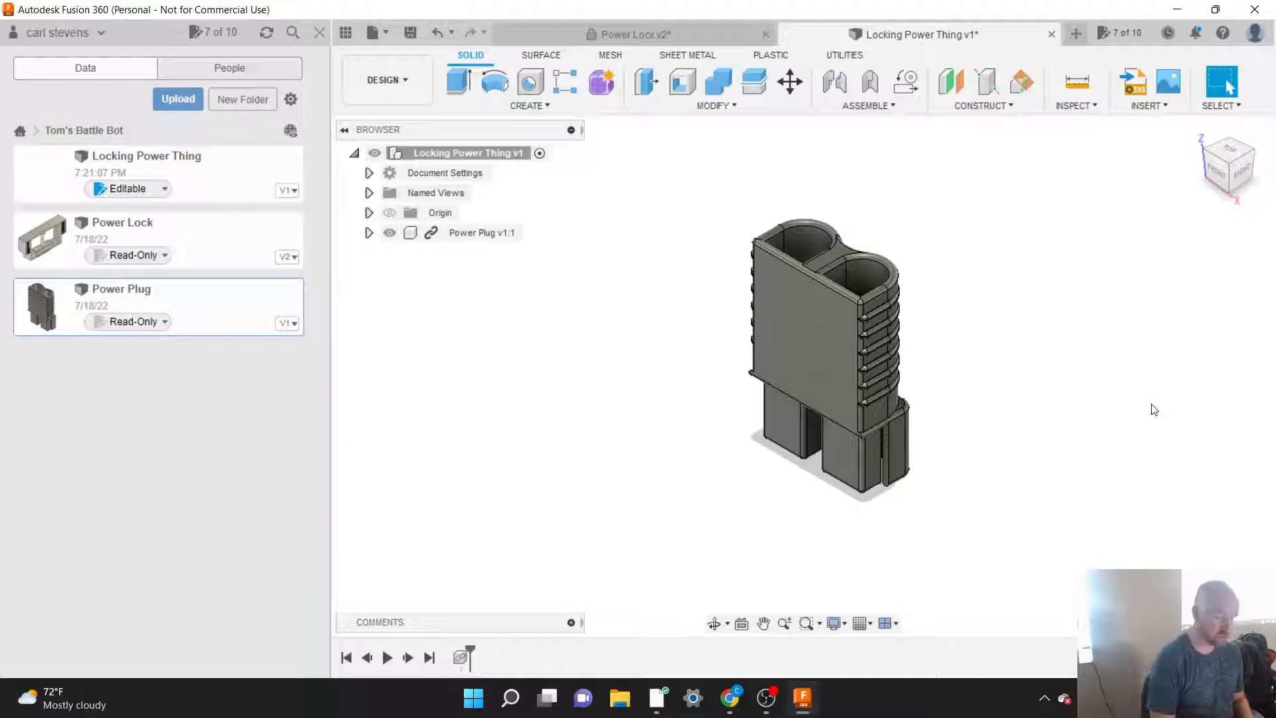
Step: Examine the inserted Power Plug from the side, from below and from above
left_click(1239, 169)
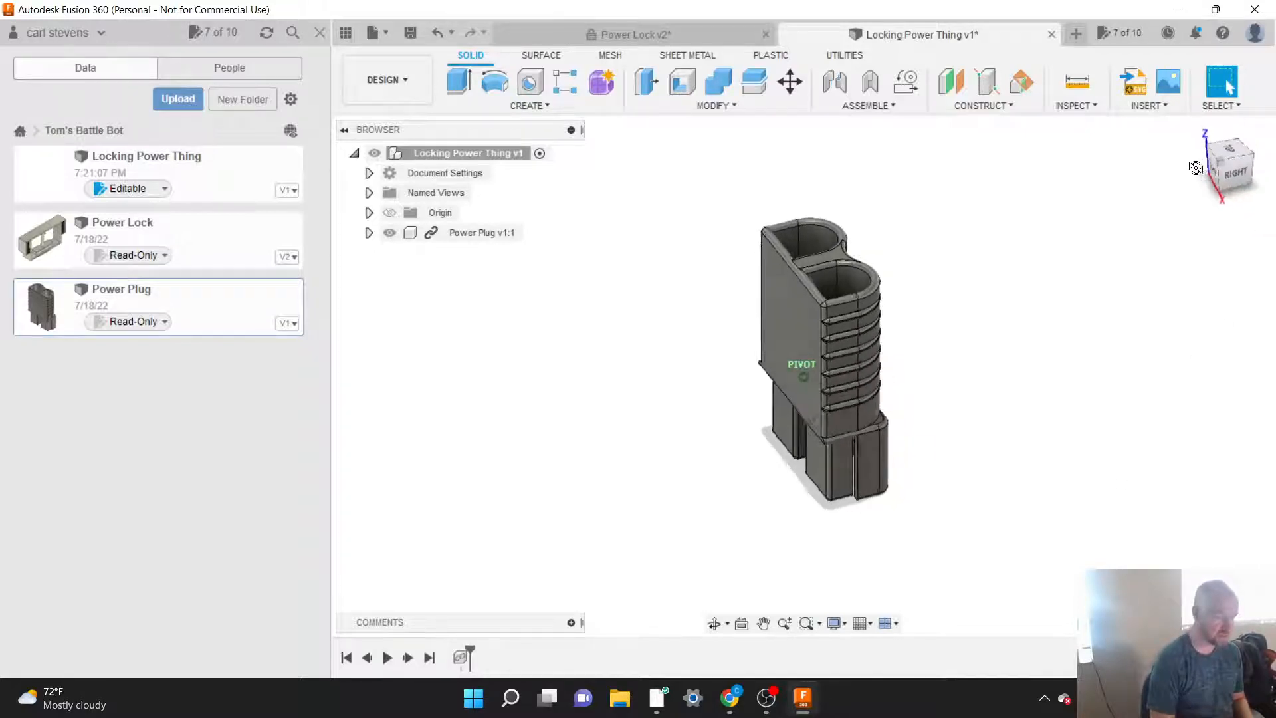
left_click_drag(1234, 170, 1262, 170)
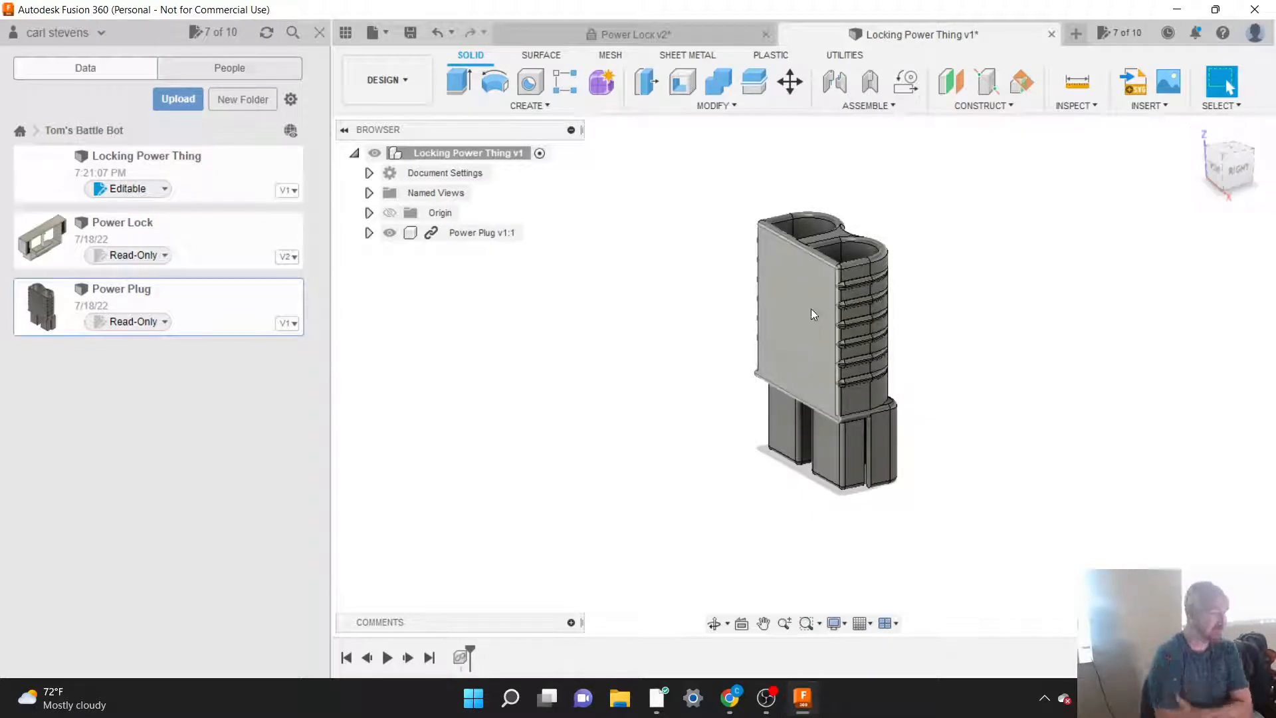
scroll(703, 507, "down", 2)
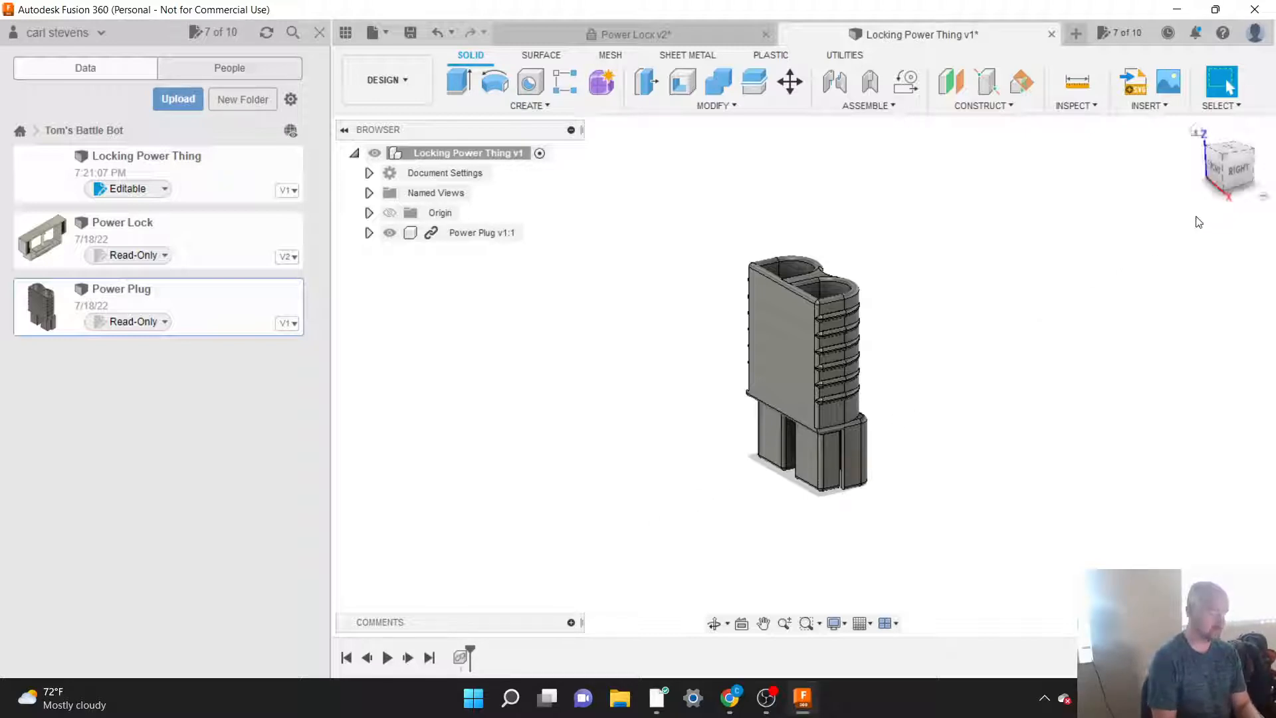
left_click(1234, 174)
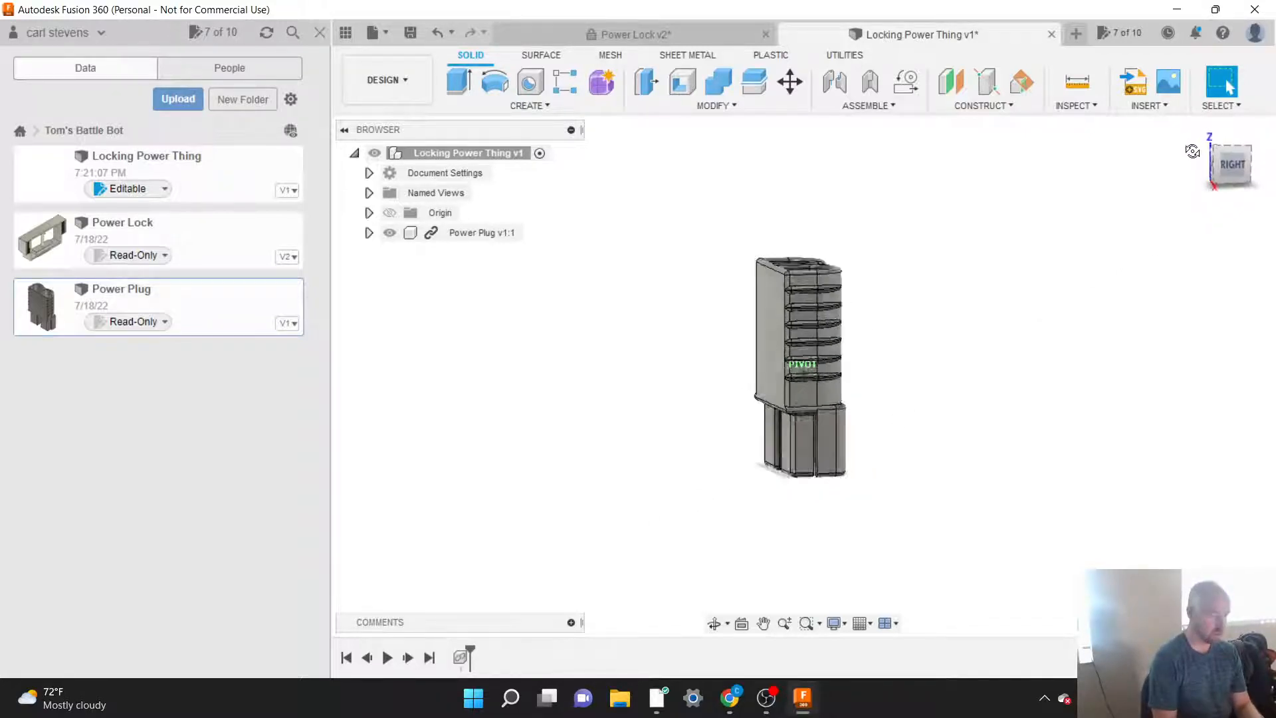
mouse_move(783, 466)
middle_mouse_down("shift")
mouse_move(792, 436)
mouse_move(789, 484)
mouse_move(791, 439)
middle_mouse_up("shift")
left_click(799, 434)
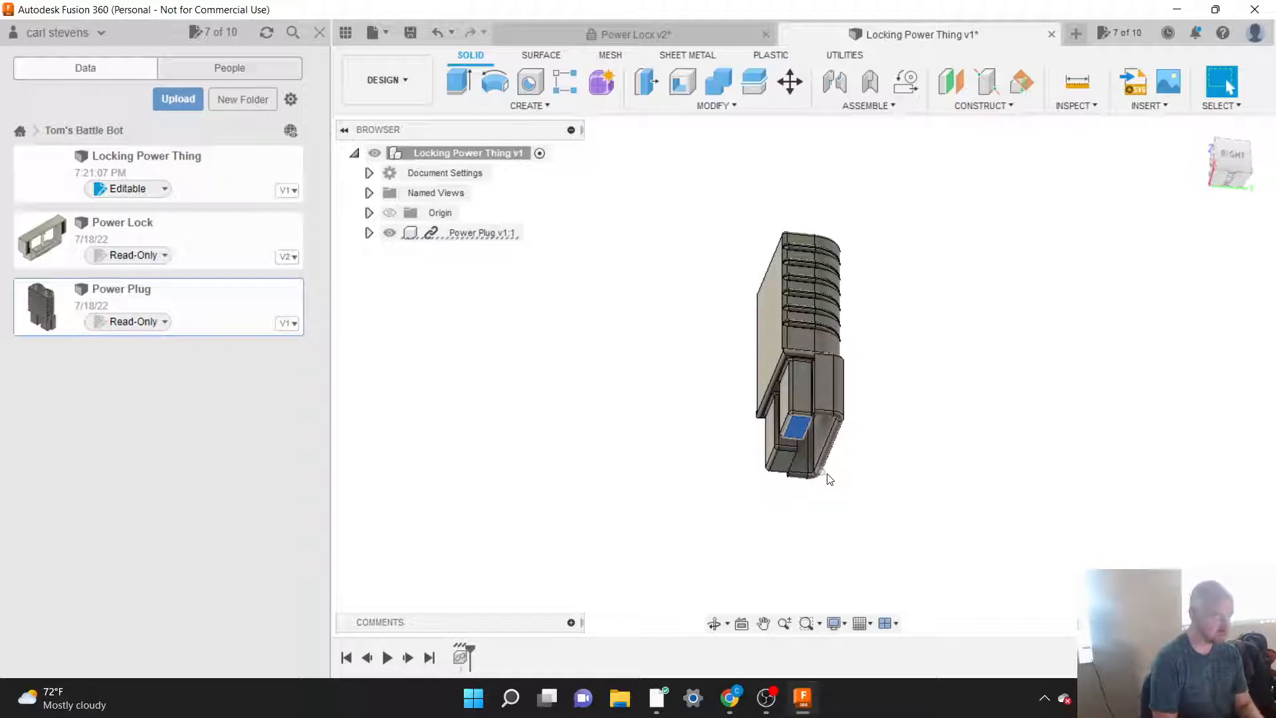
left_click_drag(1231, 165, 1210, 221)
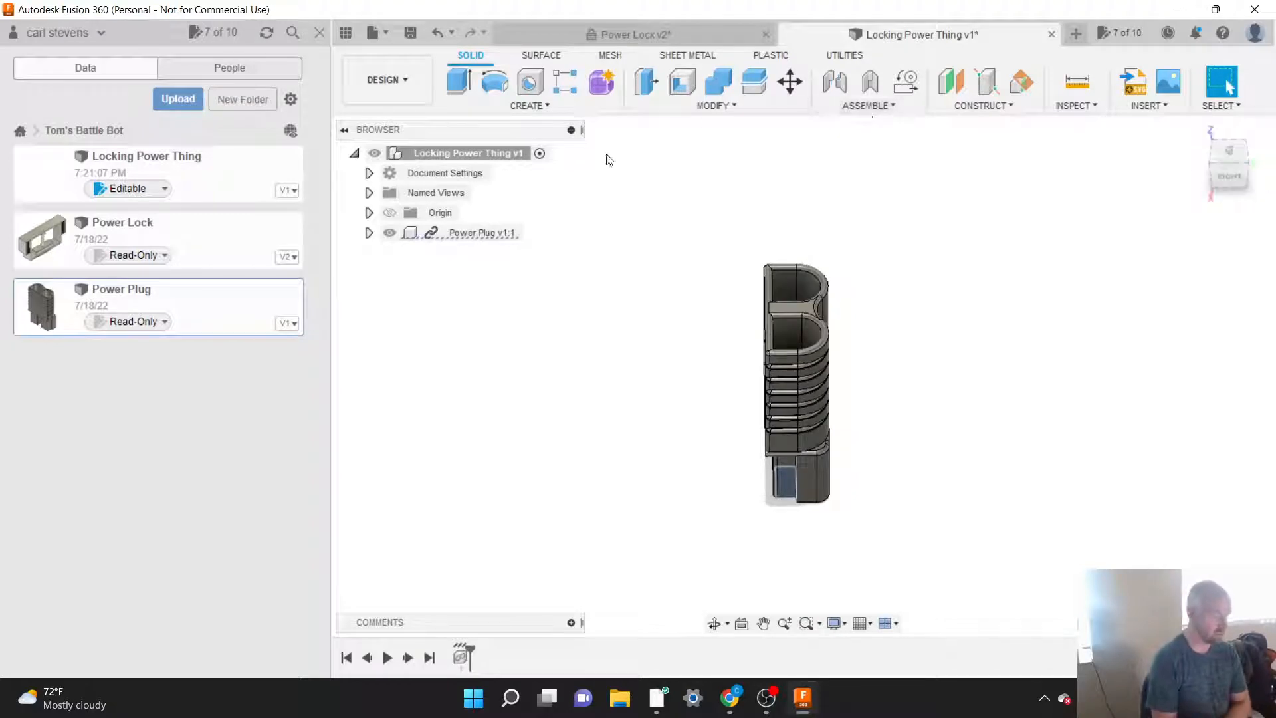
Step: Create an internal standard component named "Bottom" in the top-level assembly and make it active
left_click(531, 107)
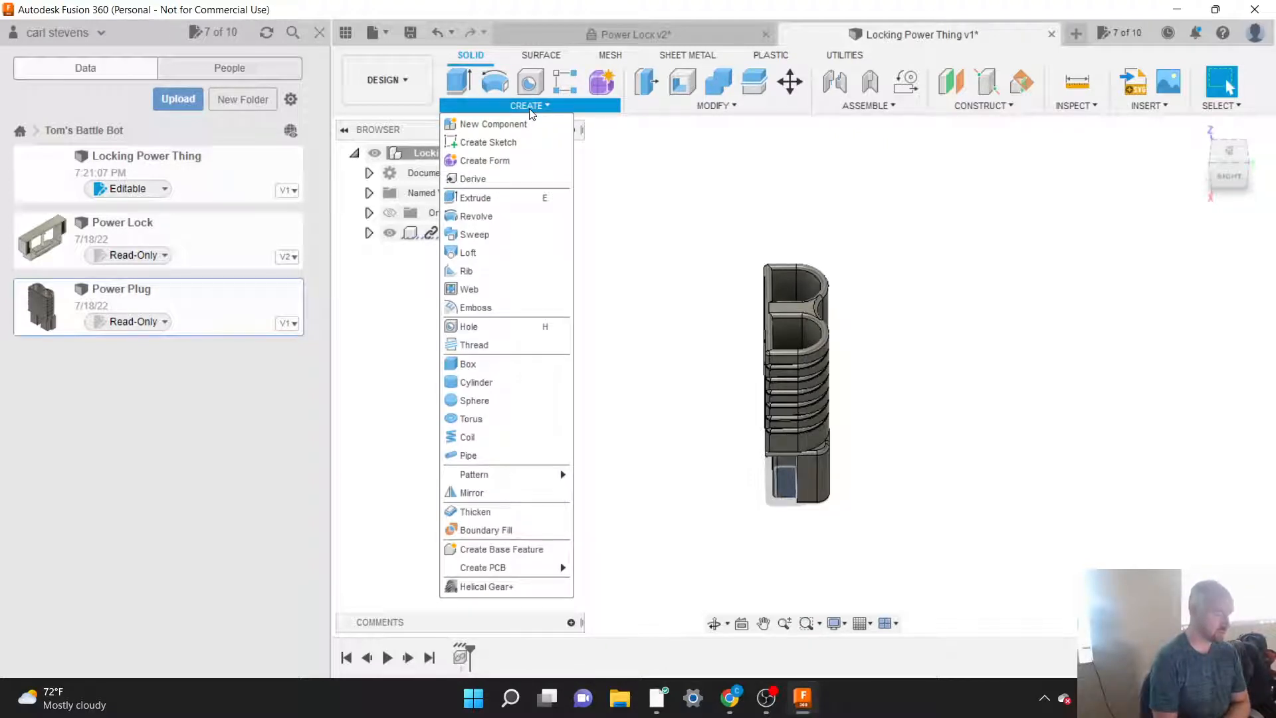
left_click(500, 125)
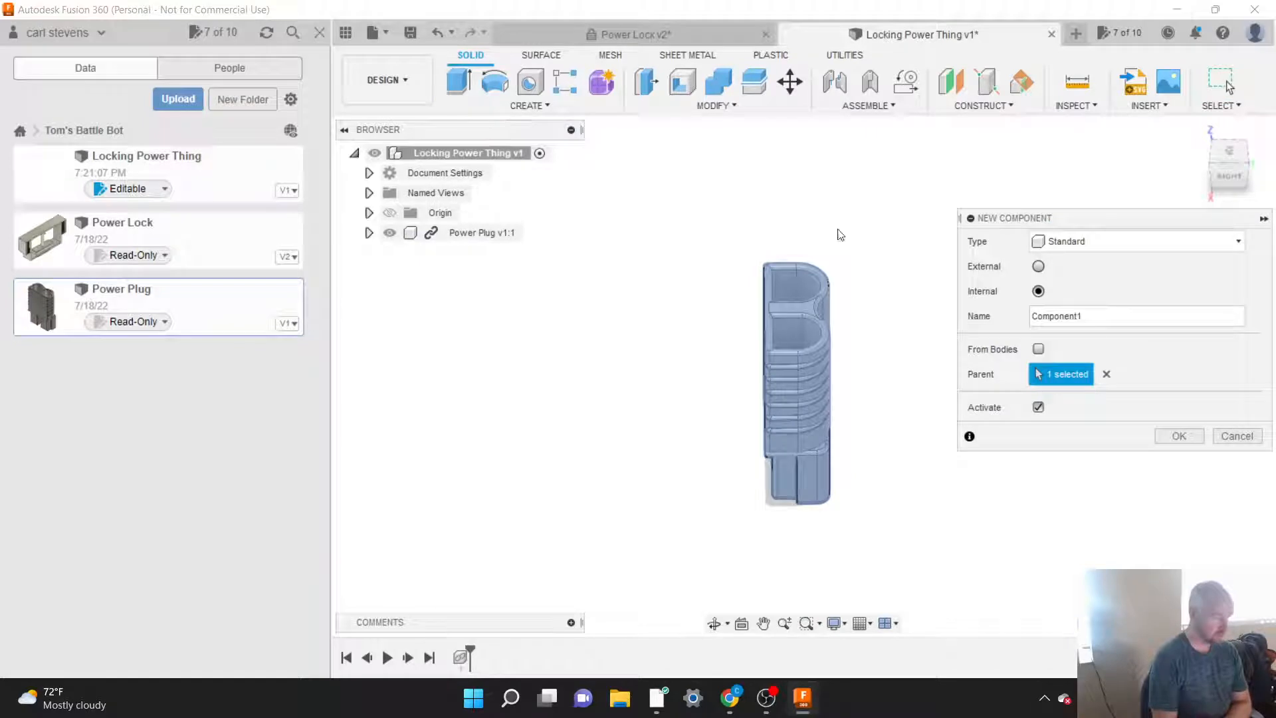
left_click_drag(1059, 213, 980, 213)
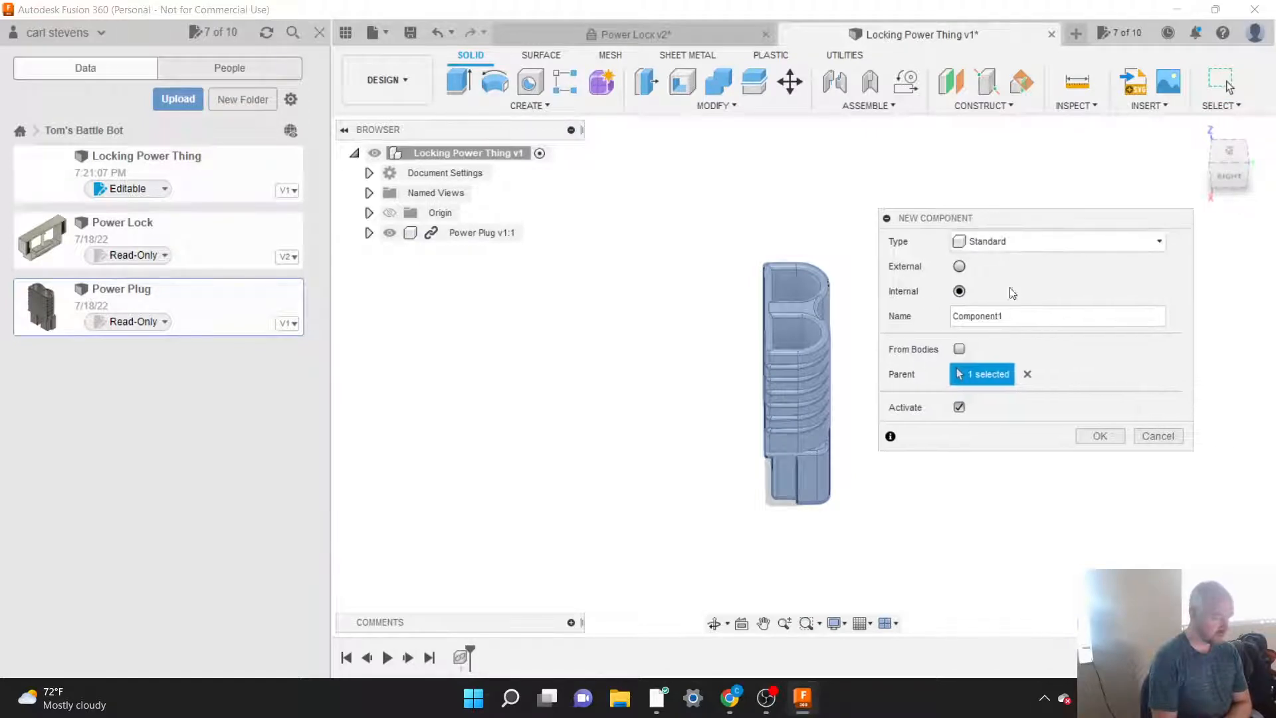
double_click(1018, 314)
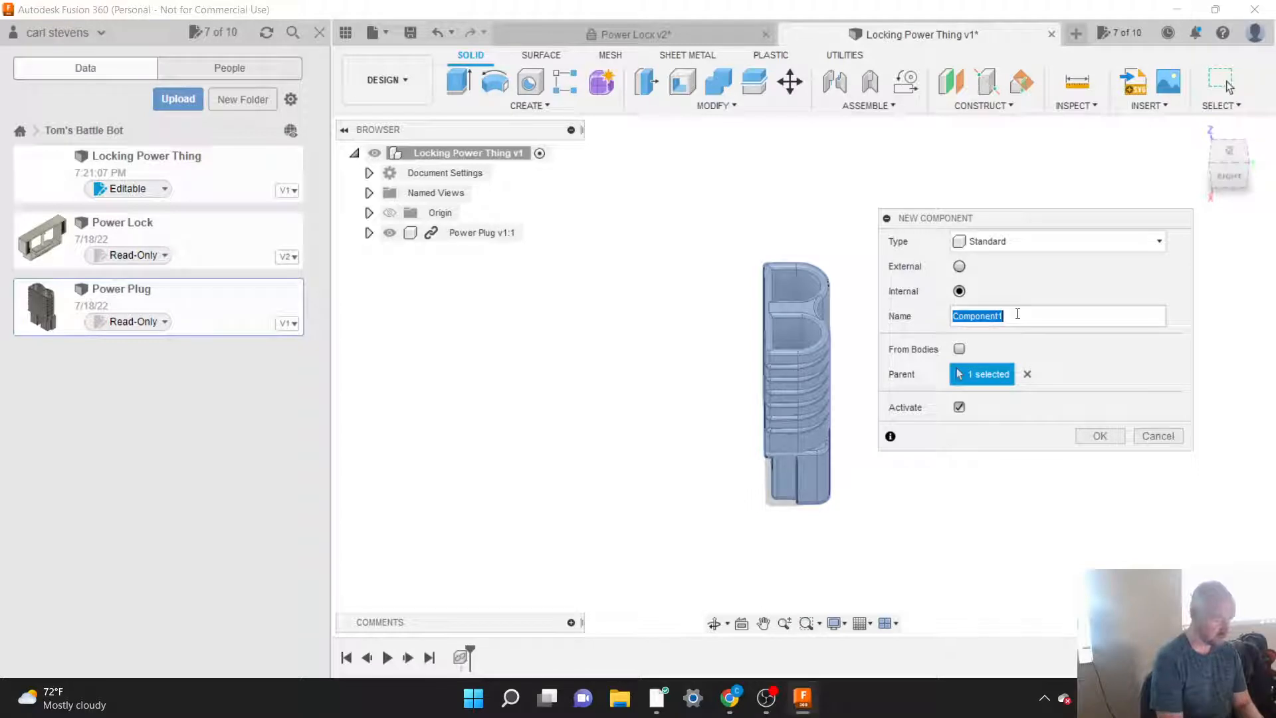
type("Top")
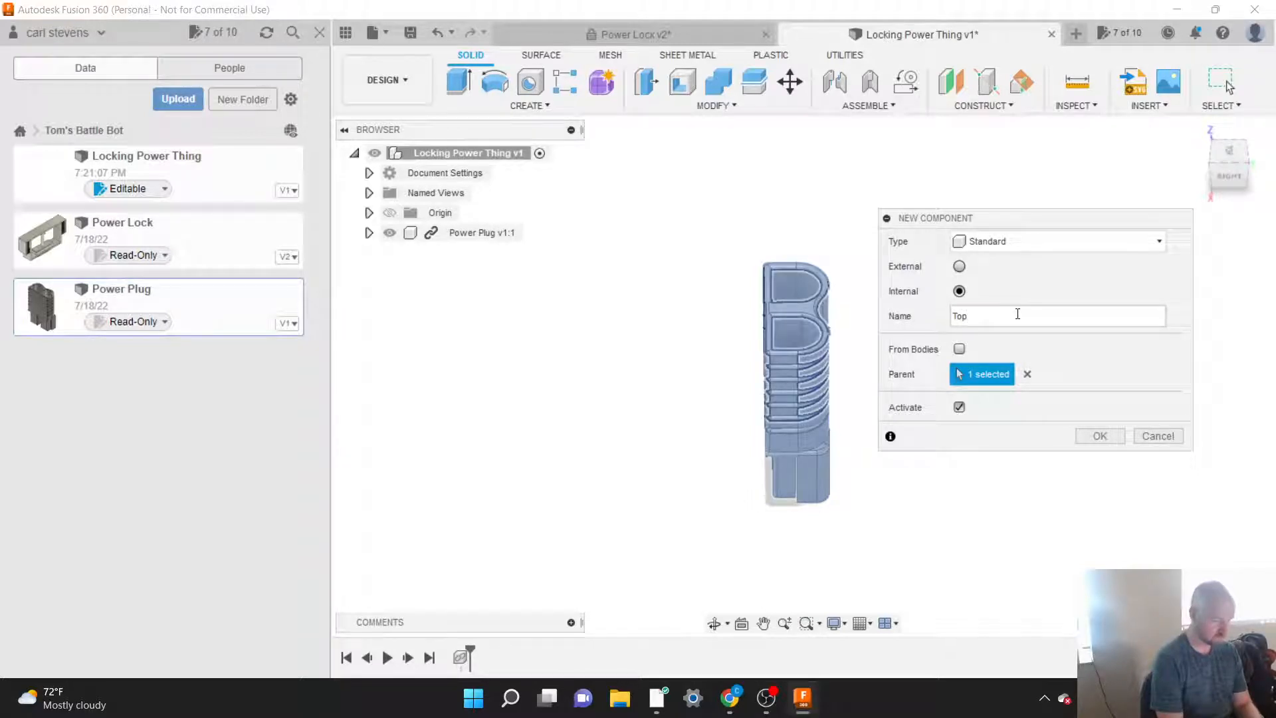
type("Bottom")
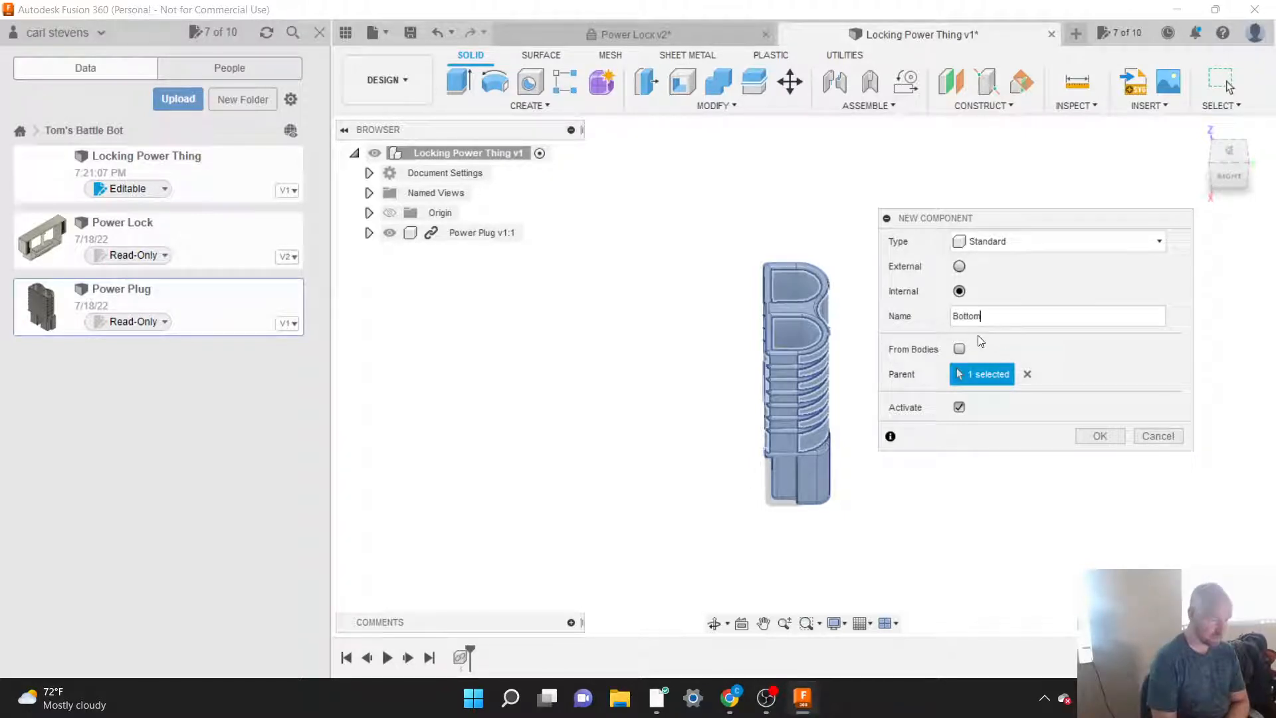
left_click(1101, 438)
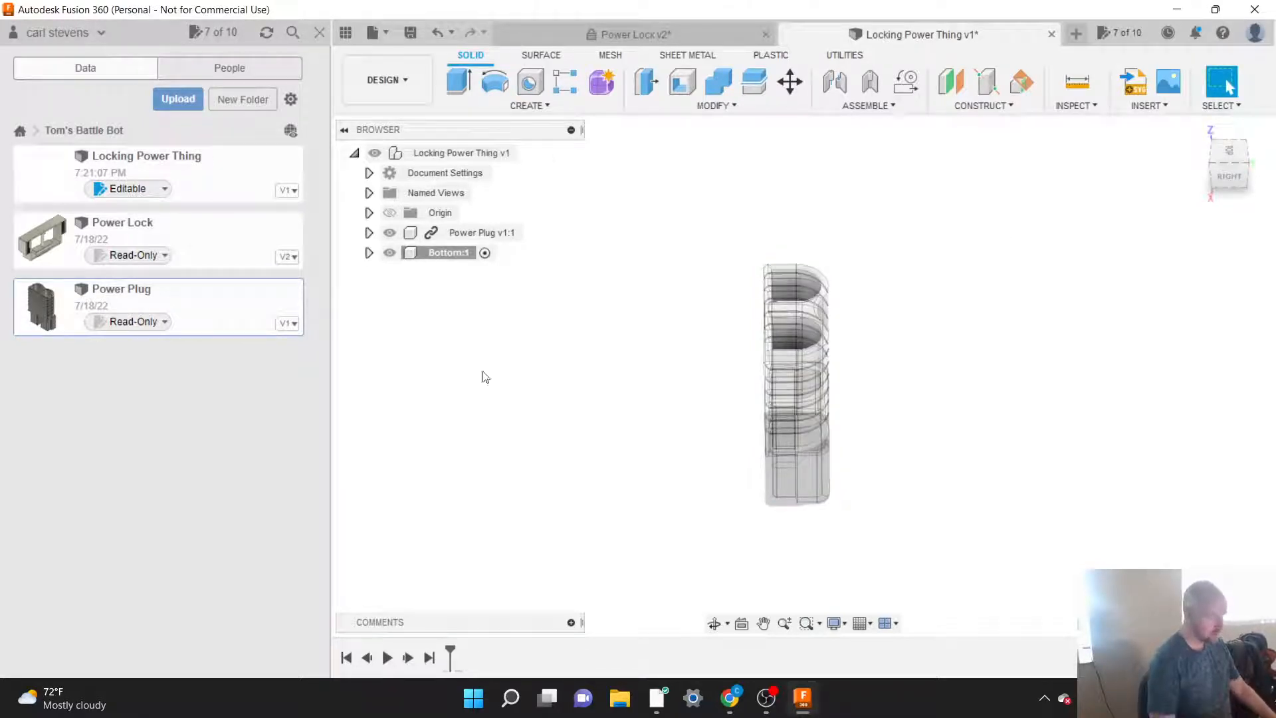
Step: Move the Power Plug component inside the Bottom component
left_click(463, 234)
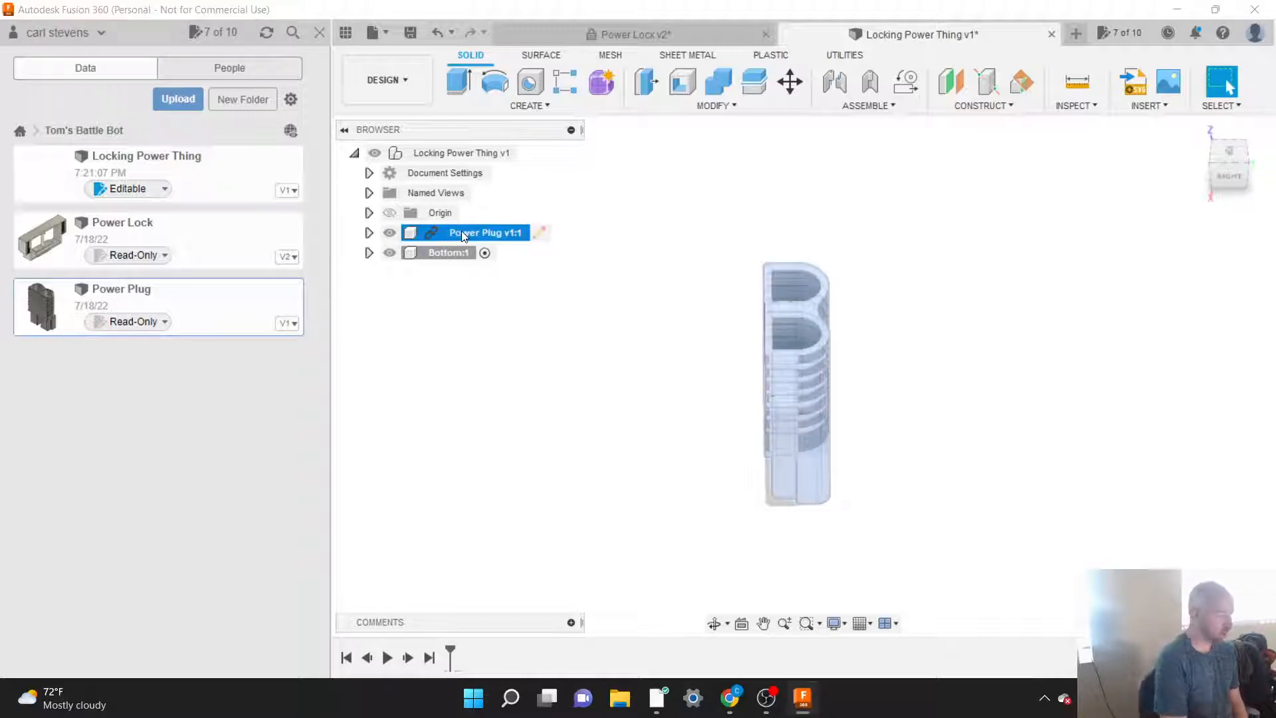
left_click(438, 256)
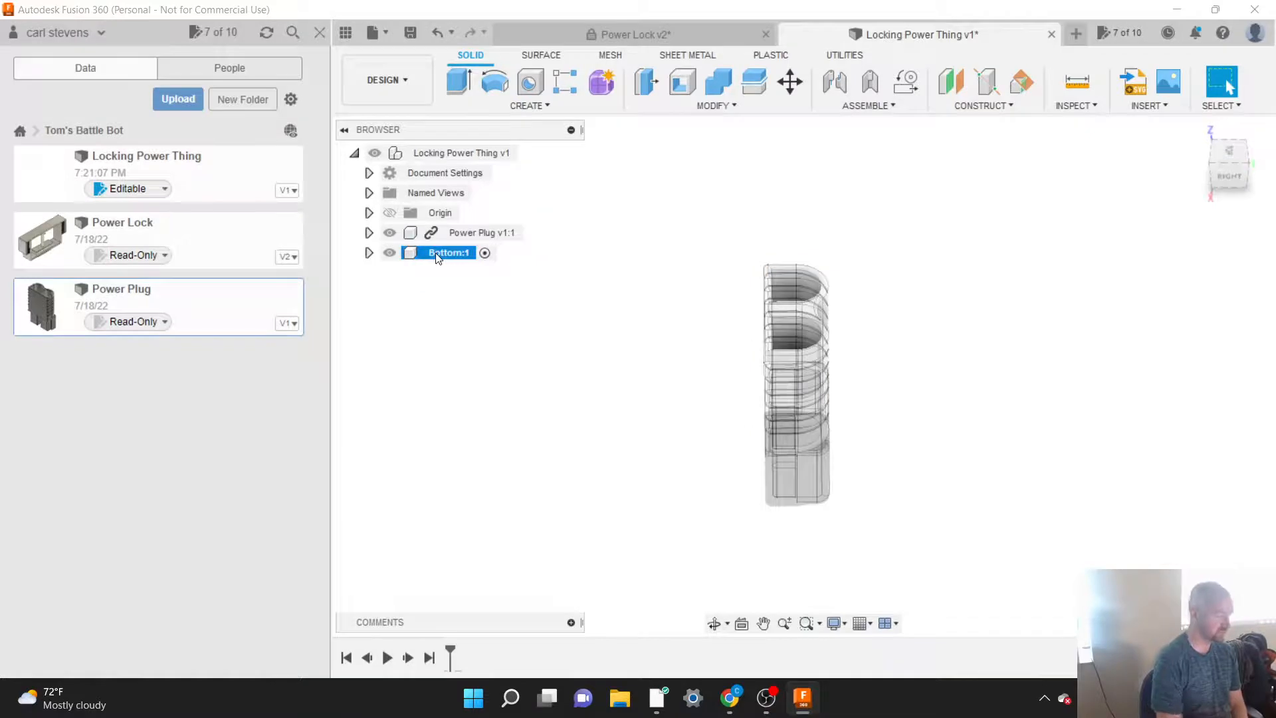
left_click(452, 234, "ctrl")
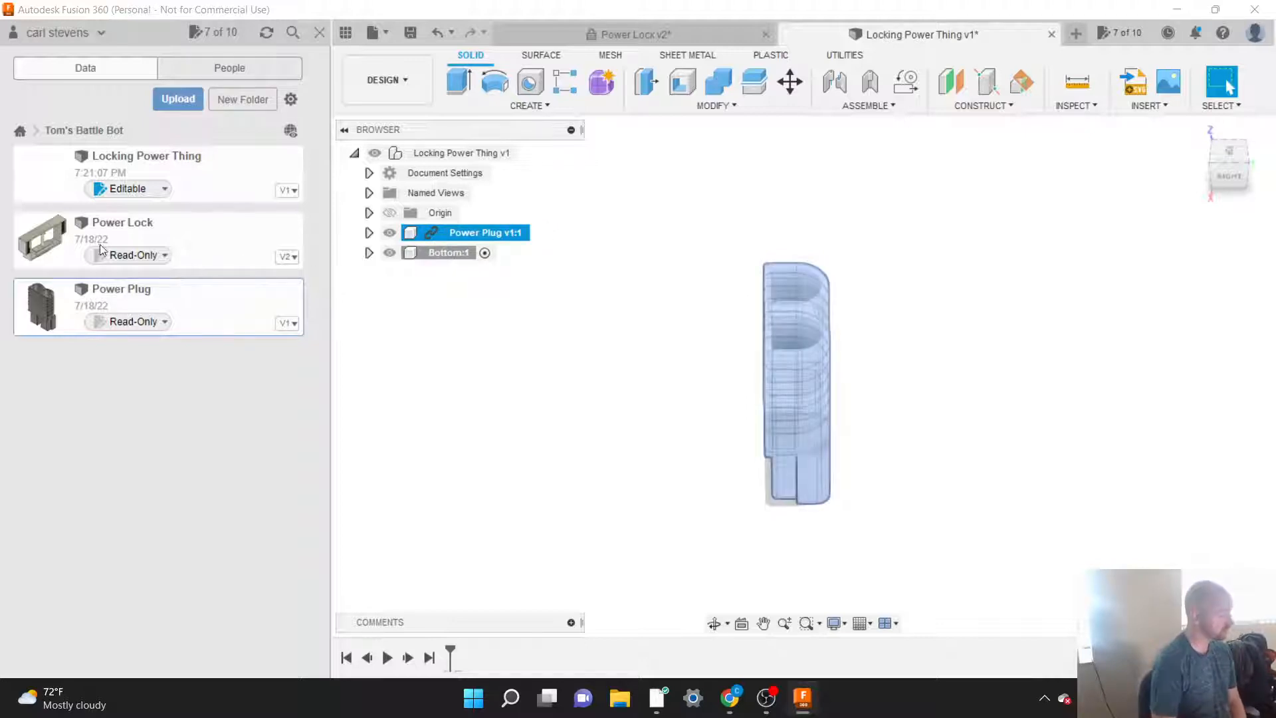
left_click(440, 254)
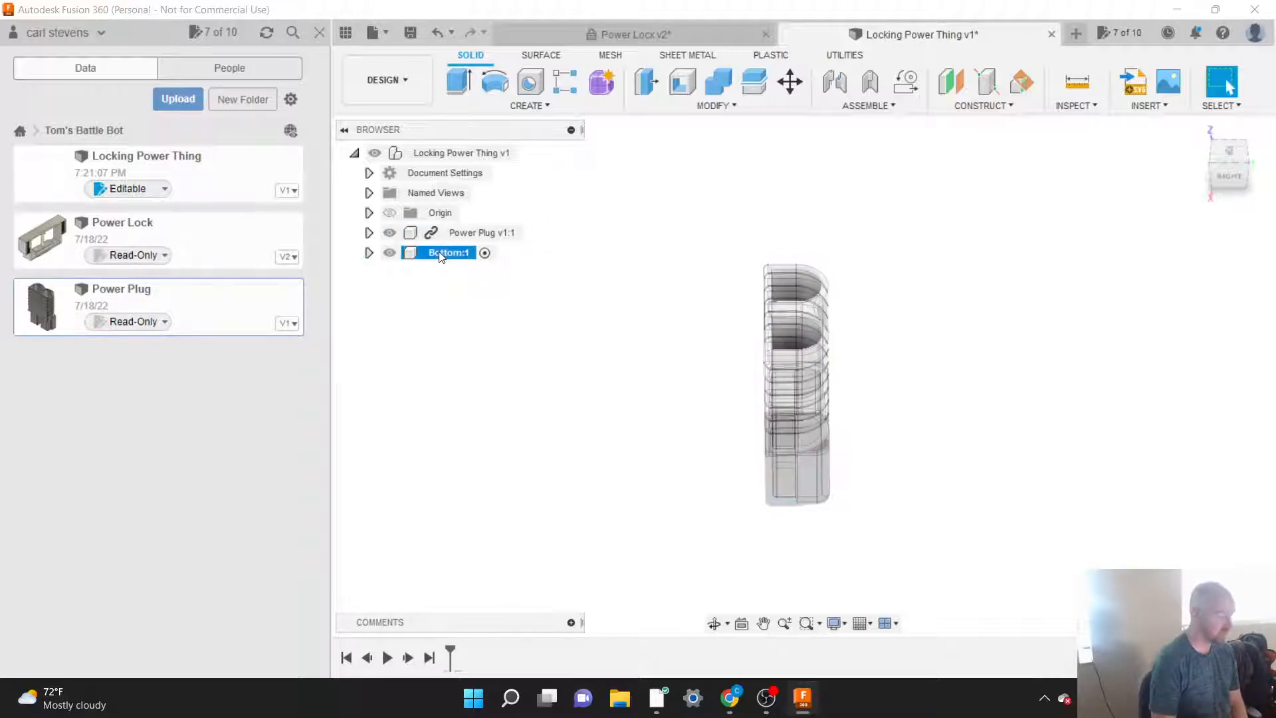
left_click(367, 254)
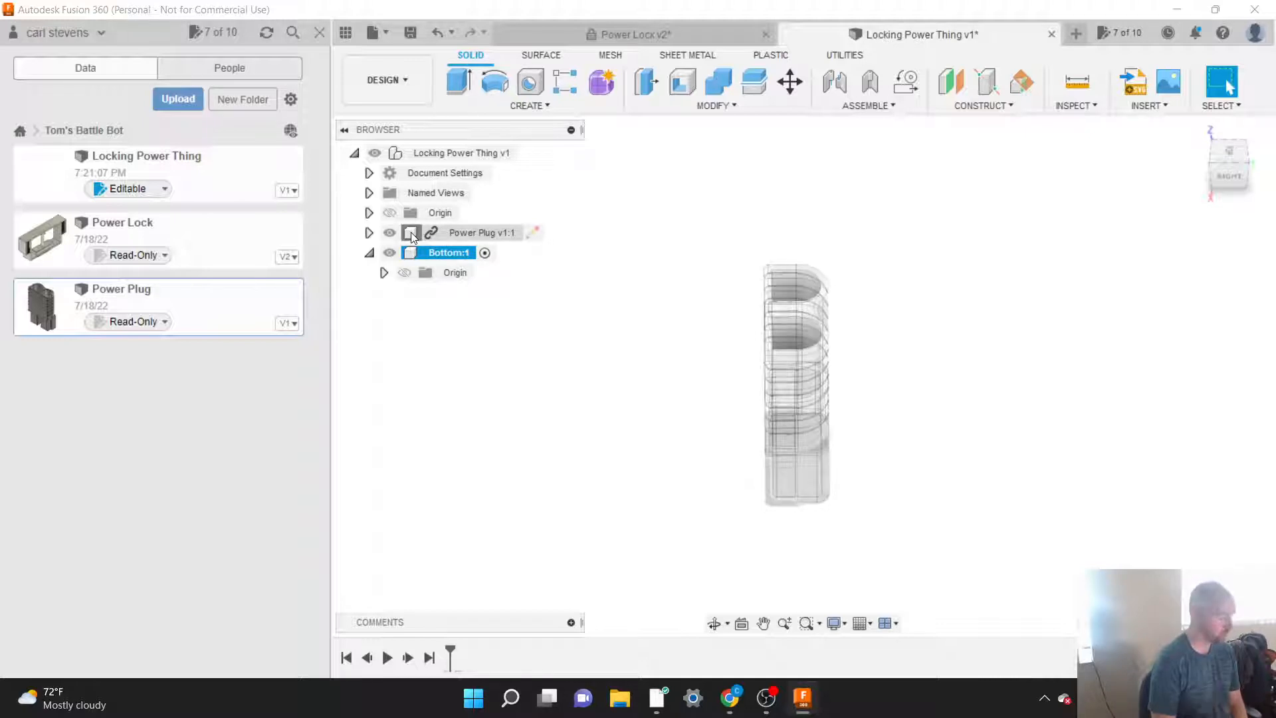
mouse_move(416, 232)
left_mouse_down()
mouse_move(428, 237)
mouse_move(417, 258)
left_mouse_up()
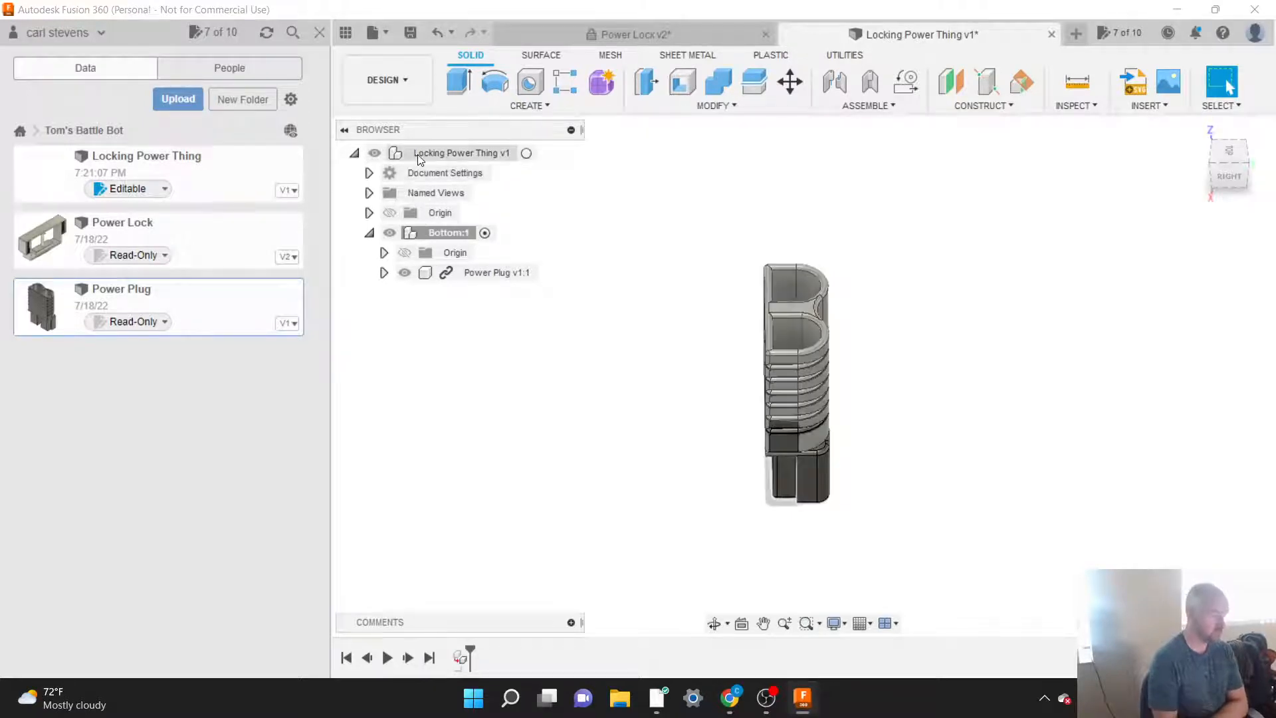
left_click(354, 154)
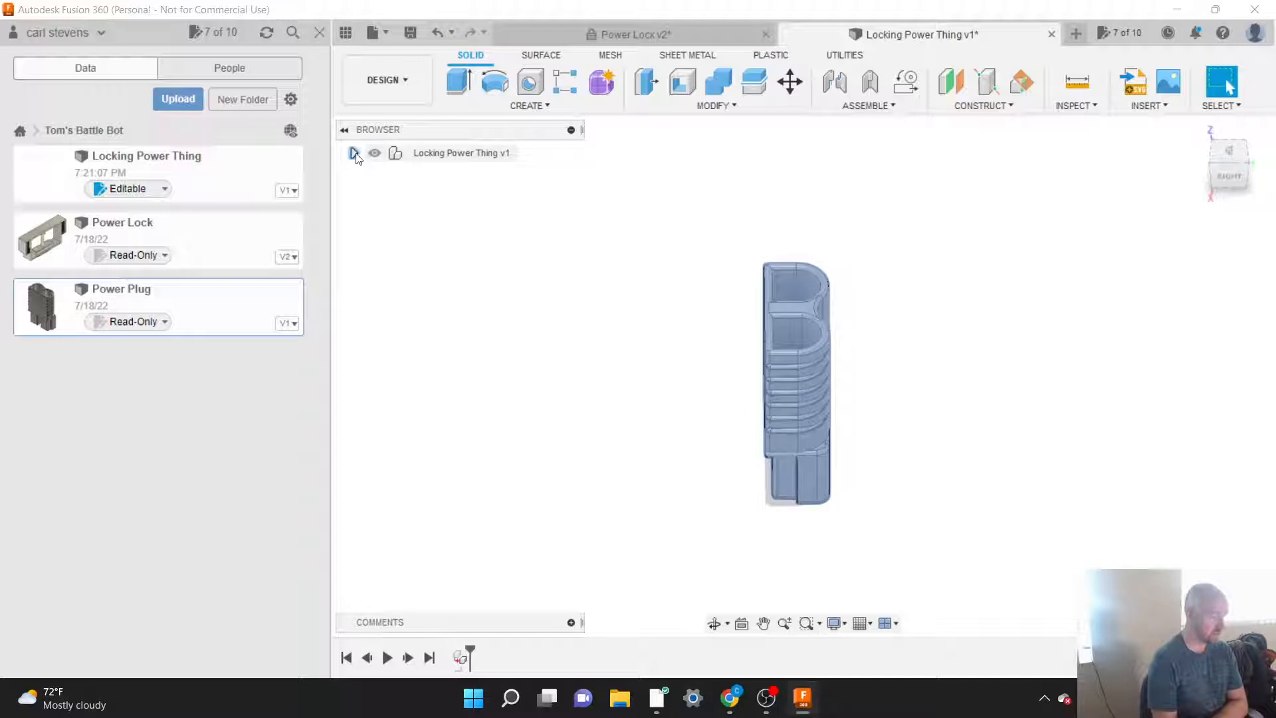
left_click(355, 153)
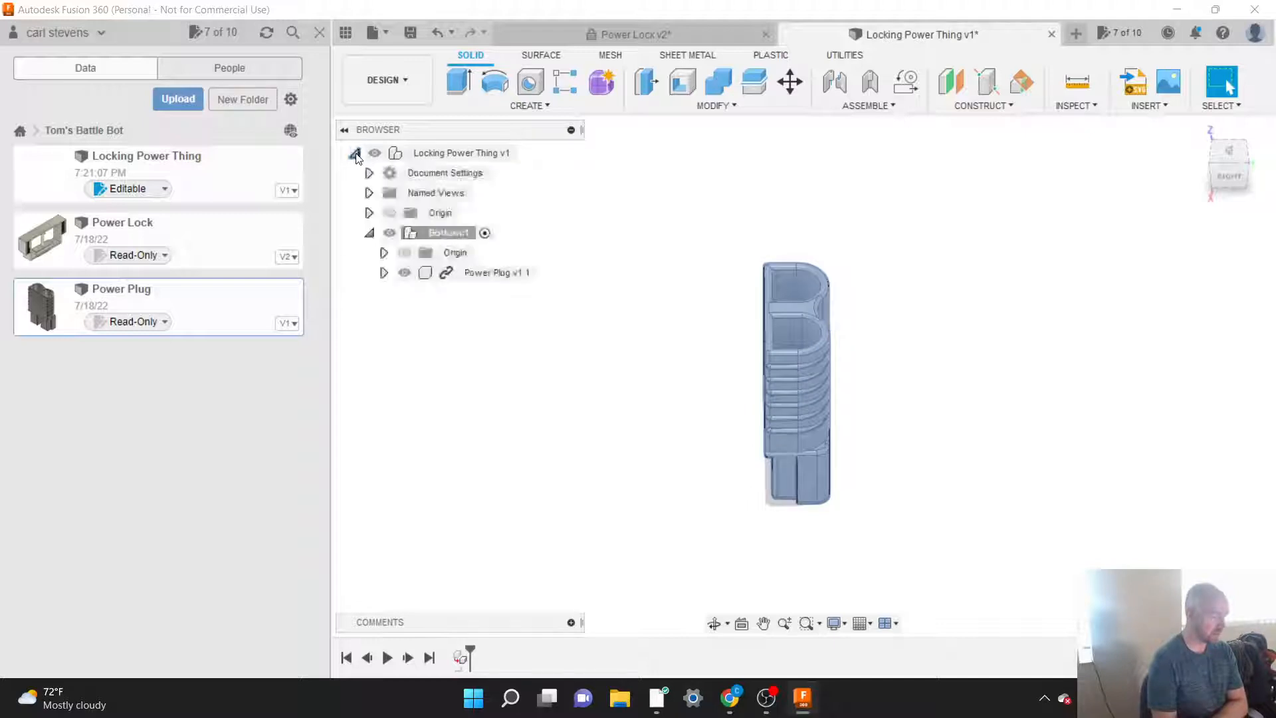
left_click(434, 234)
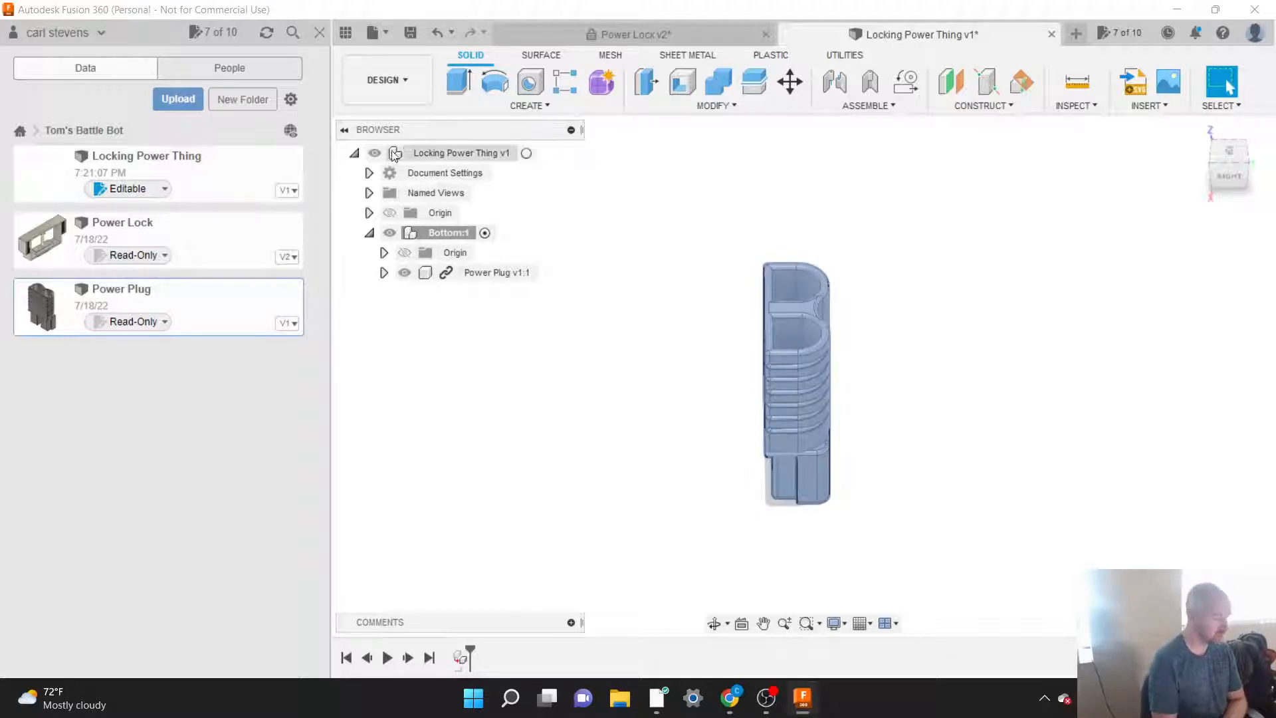
left_click(613, 249)
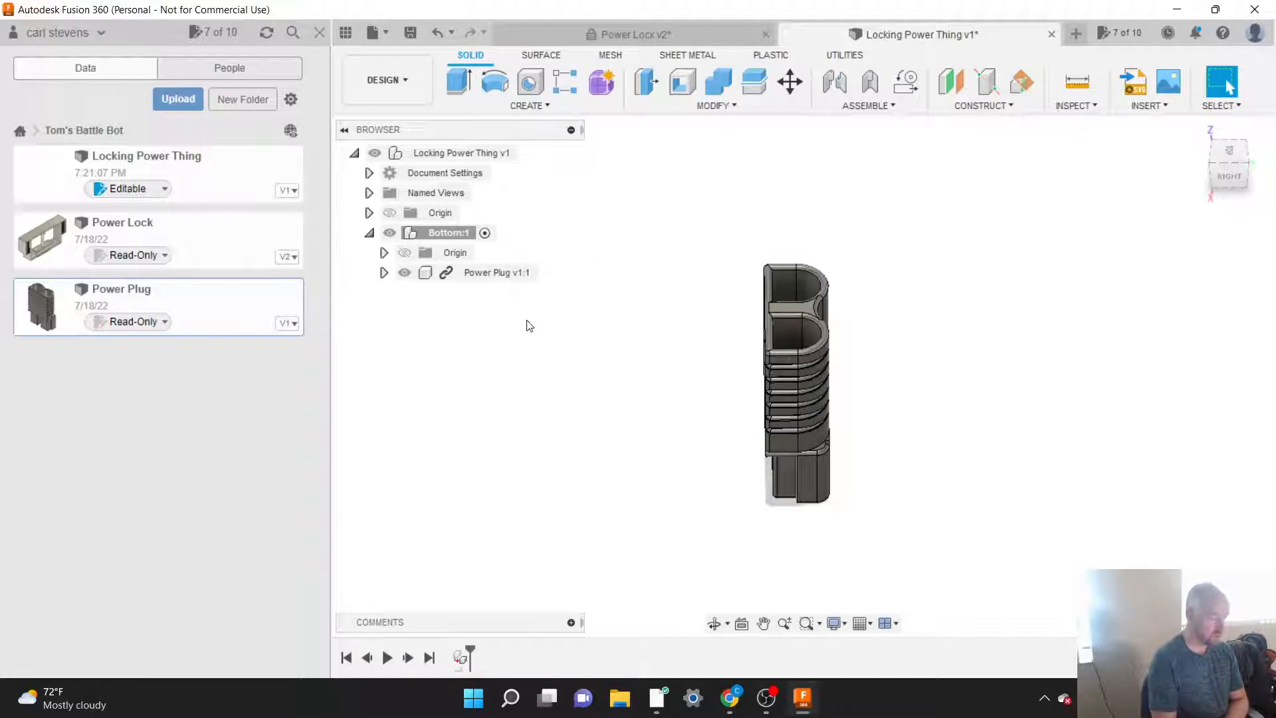
Step: Start a sketch in the Bottom component on the flat face between the Power Plug's two openings
scroll(485, 351, "down", 2)
scroll(926, 377, "up", 1)
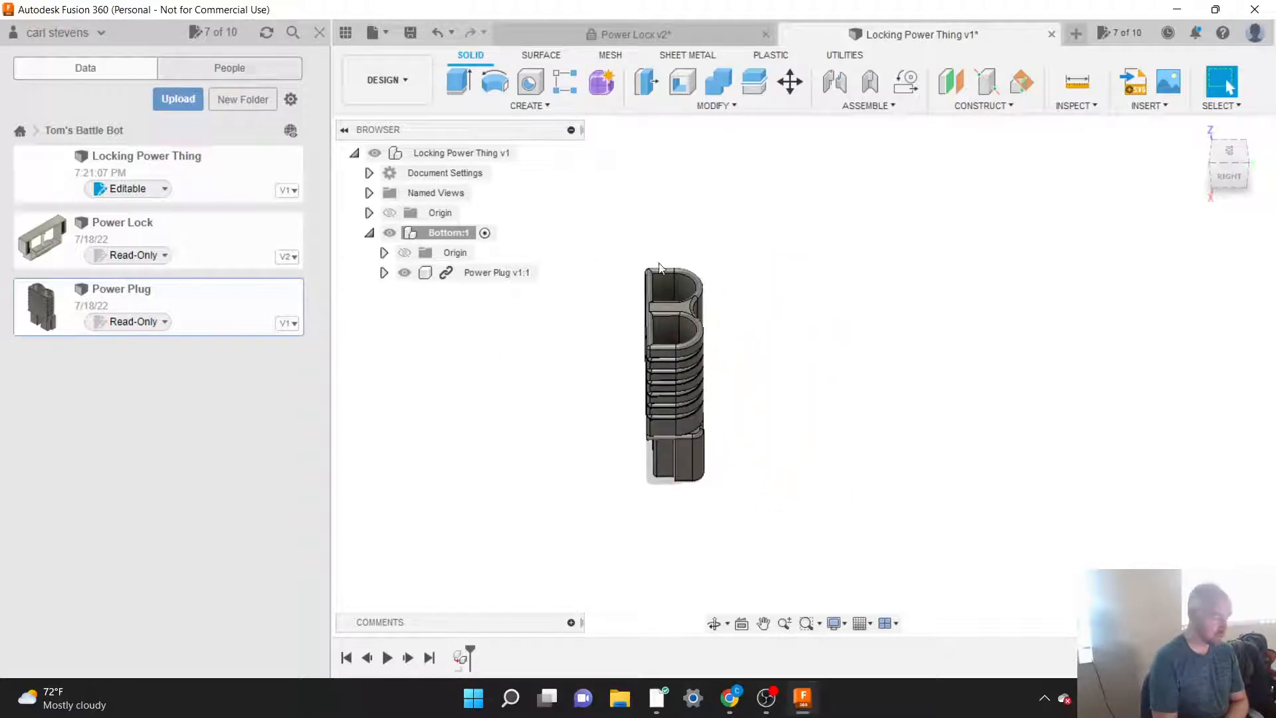
left_click(514, 105)
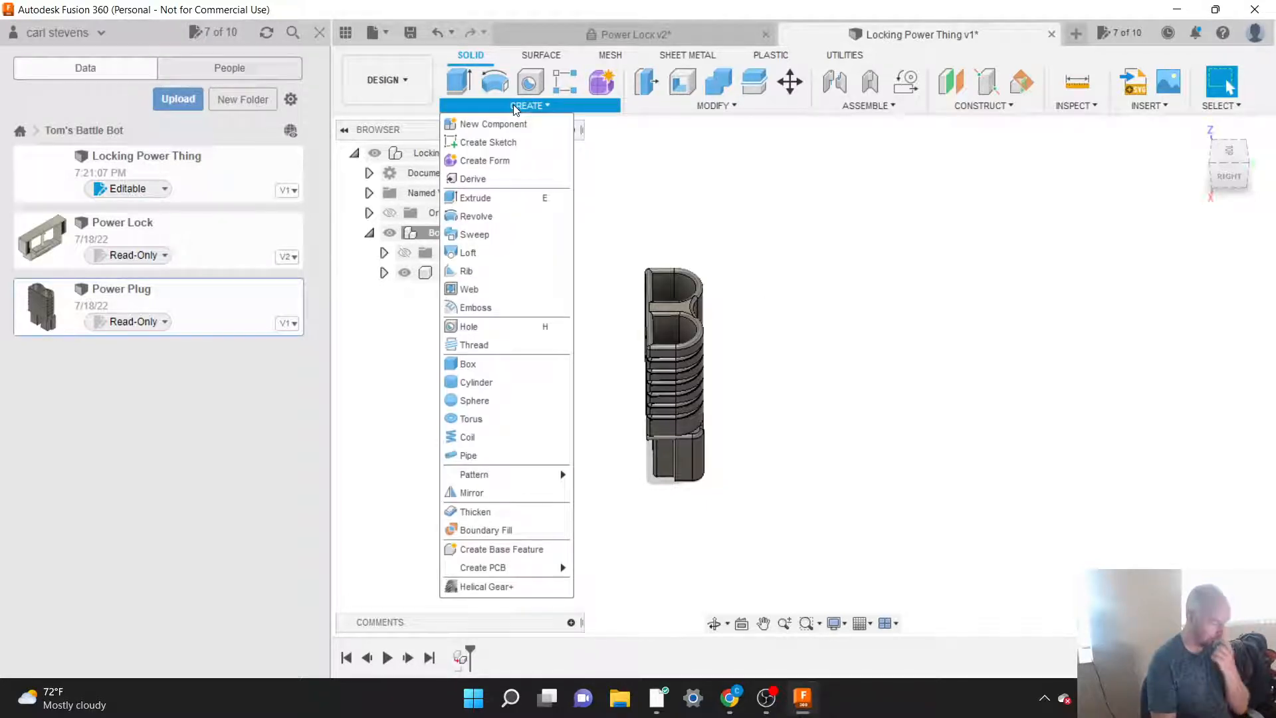
left_click(476, 144)
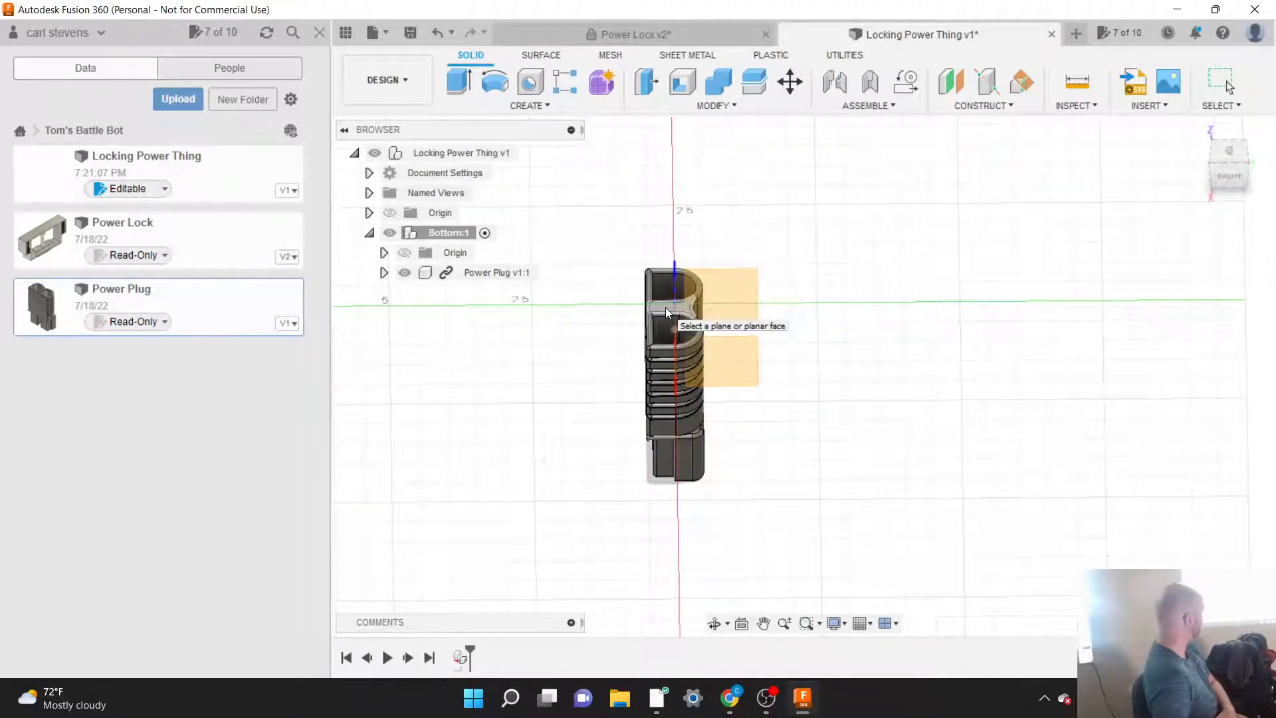
scroll(665, 307, "up", 3)
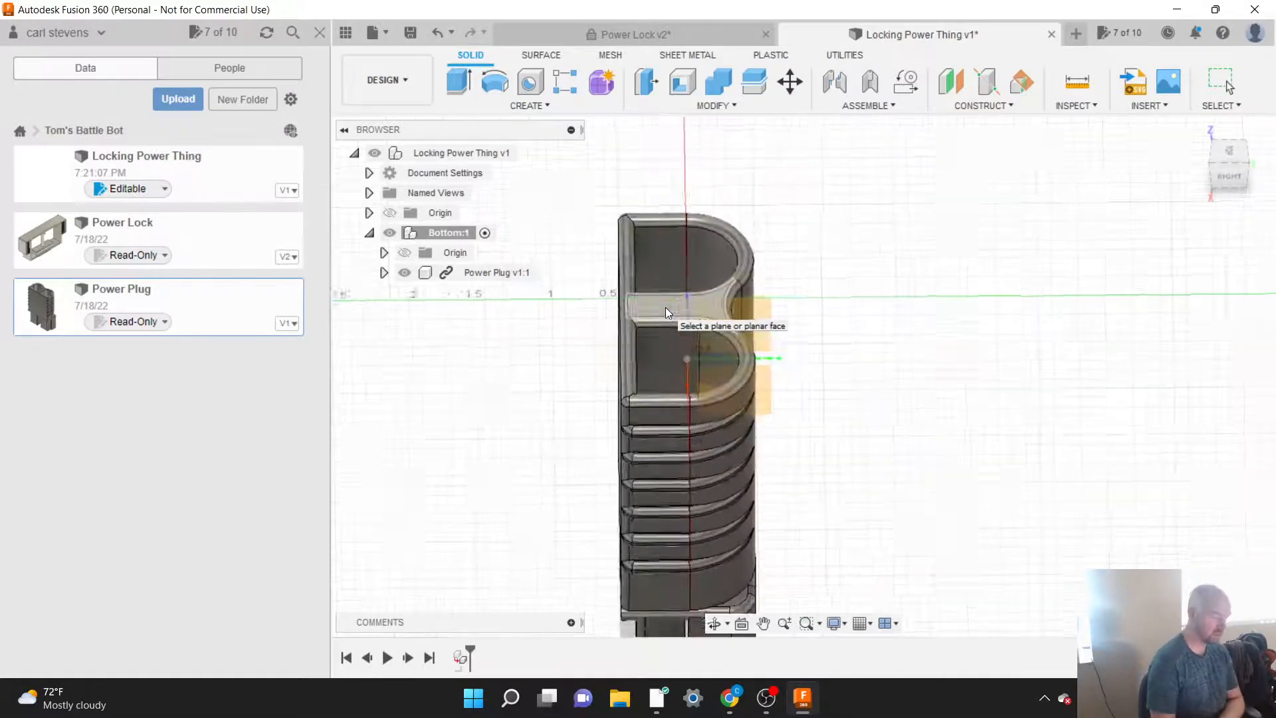
scroll(665, 307, "up", 5)
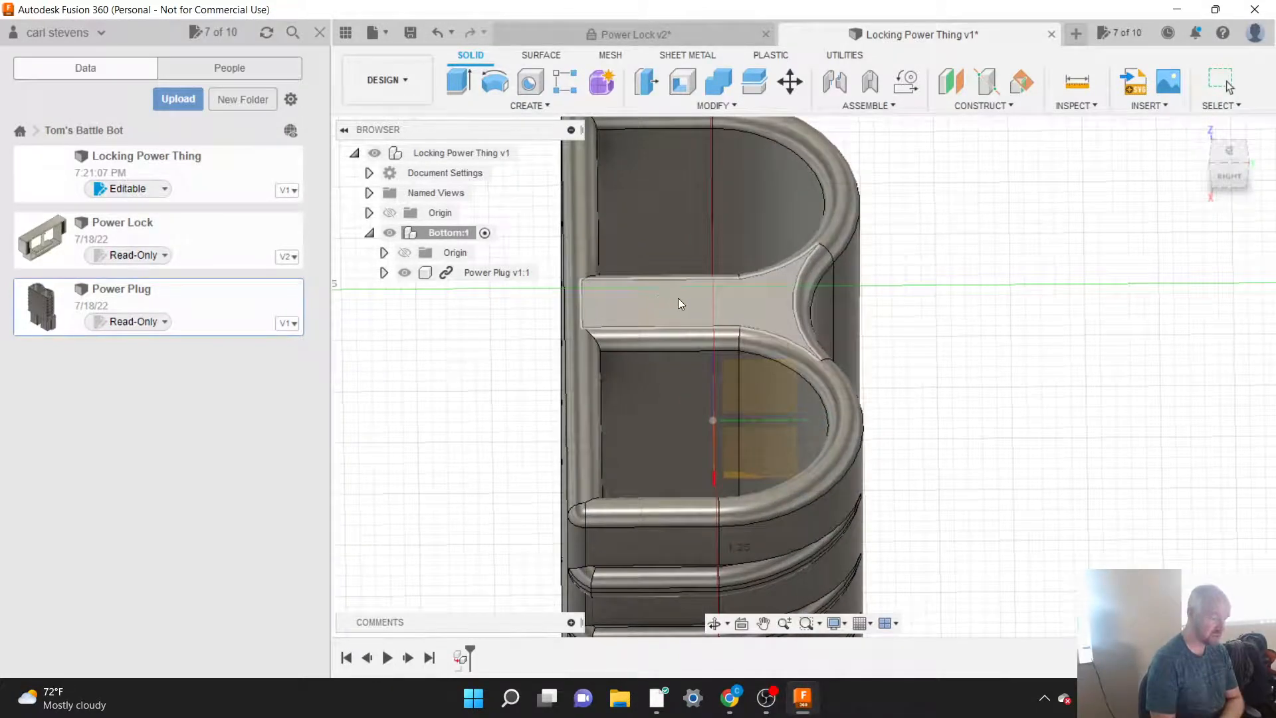
scroll(678, 304, "down", 1)
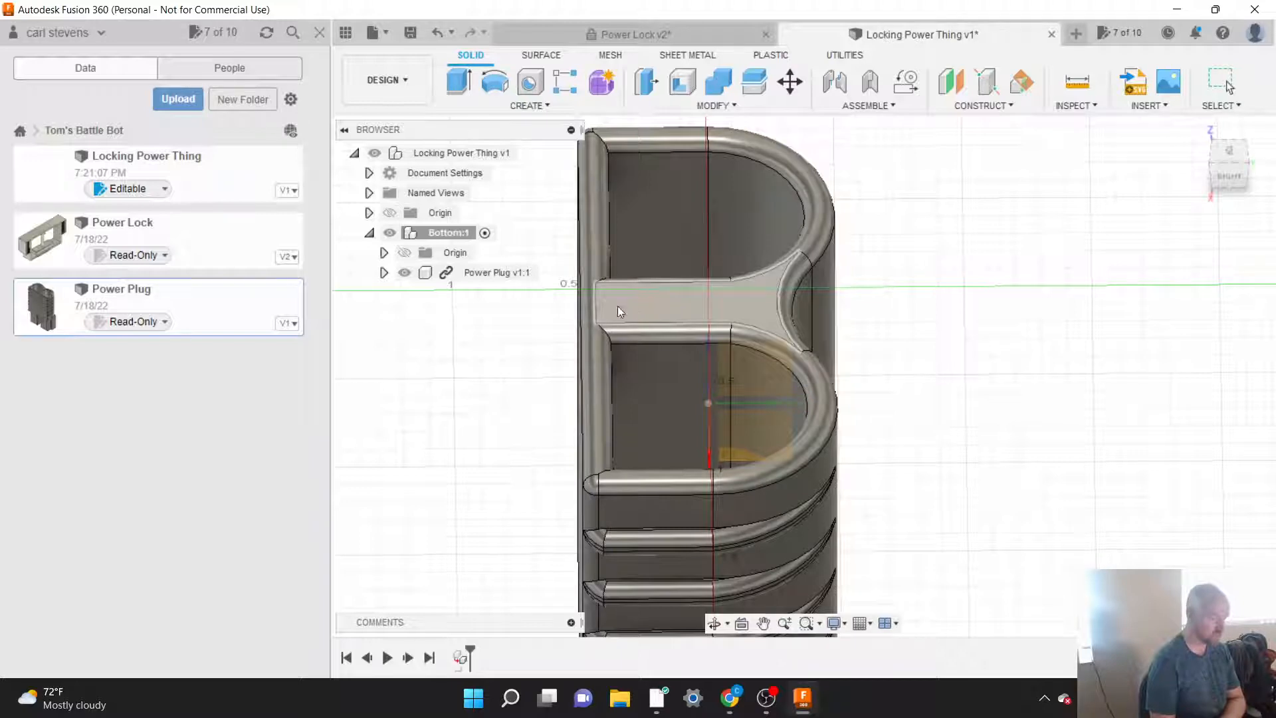
scroll(637, 309, "down", 3)
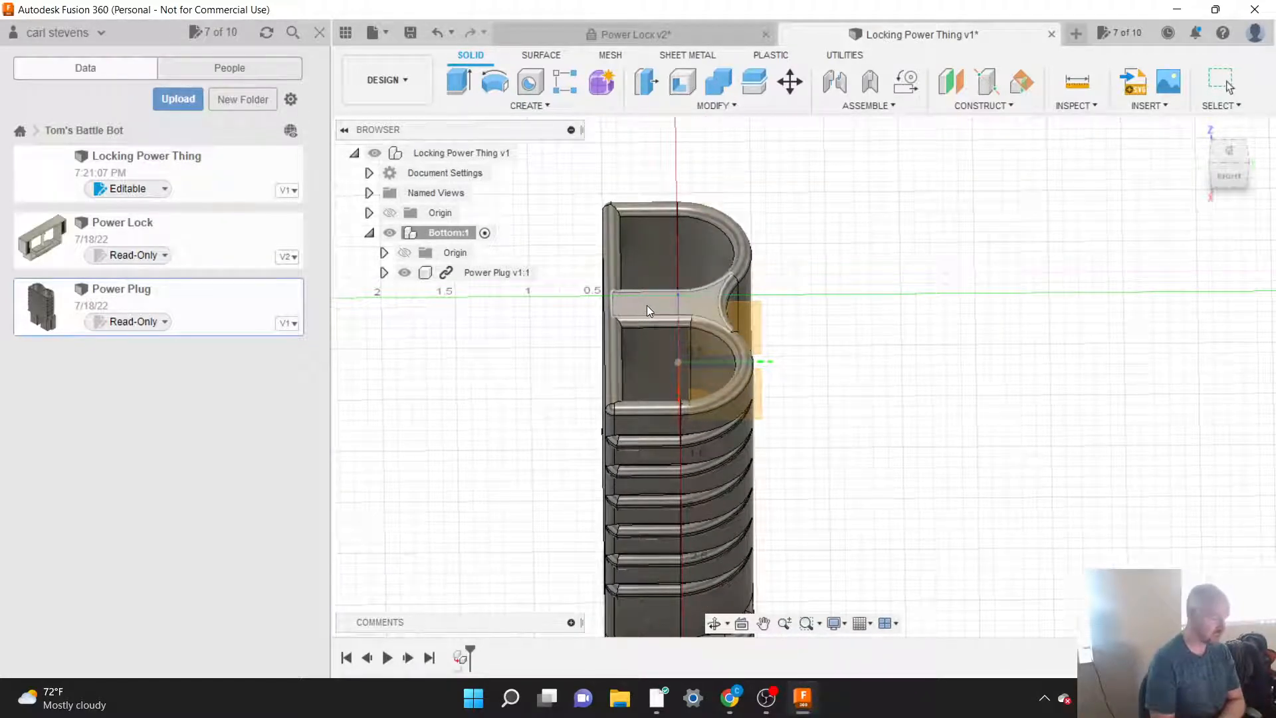
left_click(648, 305)
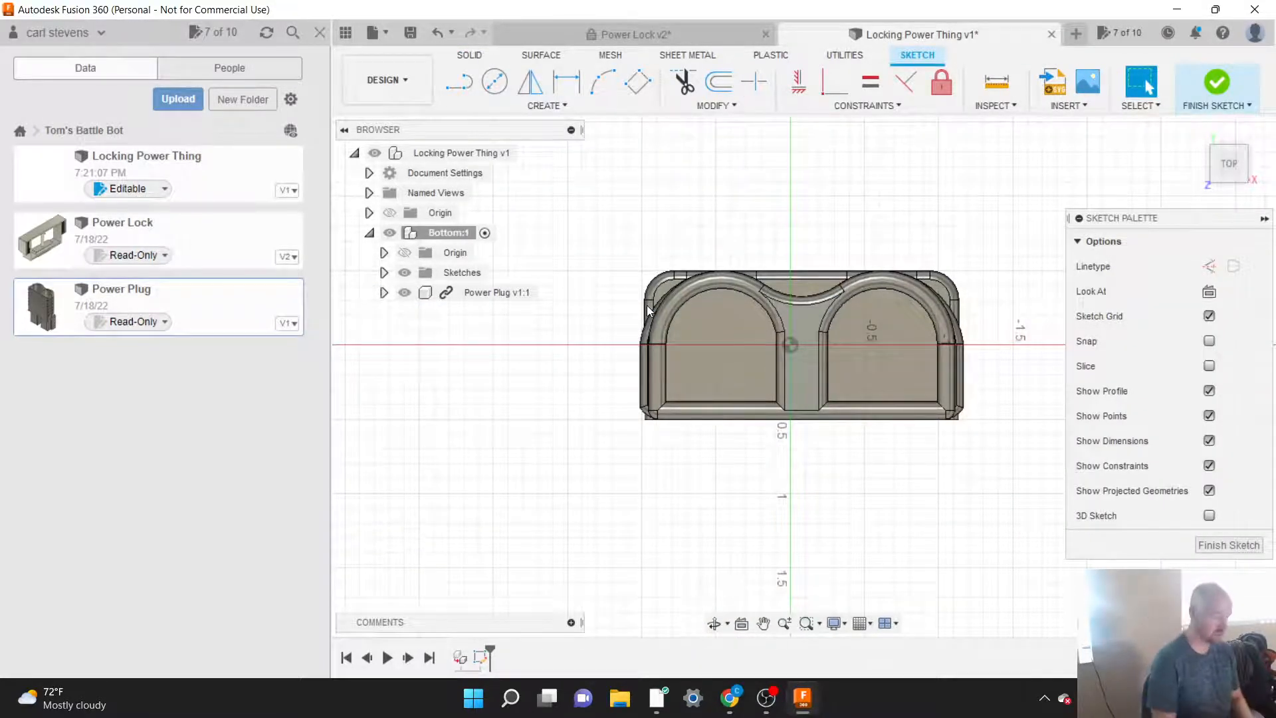
Step: Hide the data panel and project the two outer corner points of the Power Plug's flat lower edge into the sketch
scroll(729, 539, "down", 3)
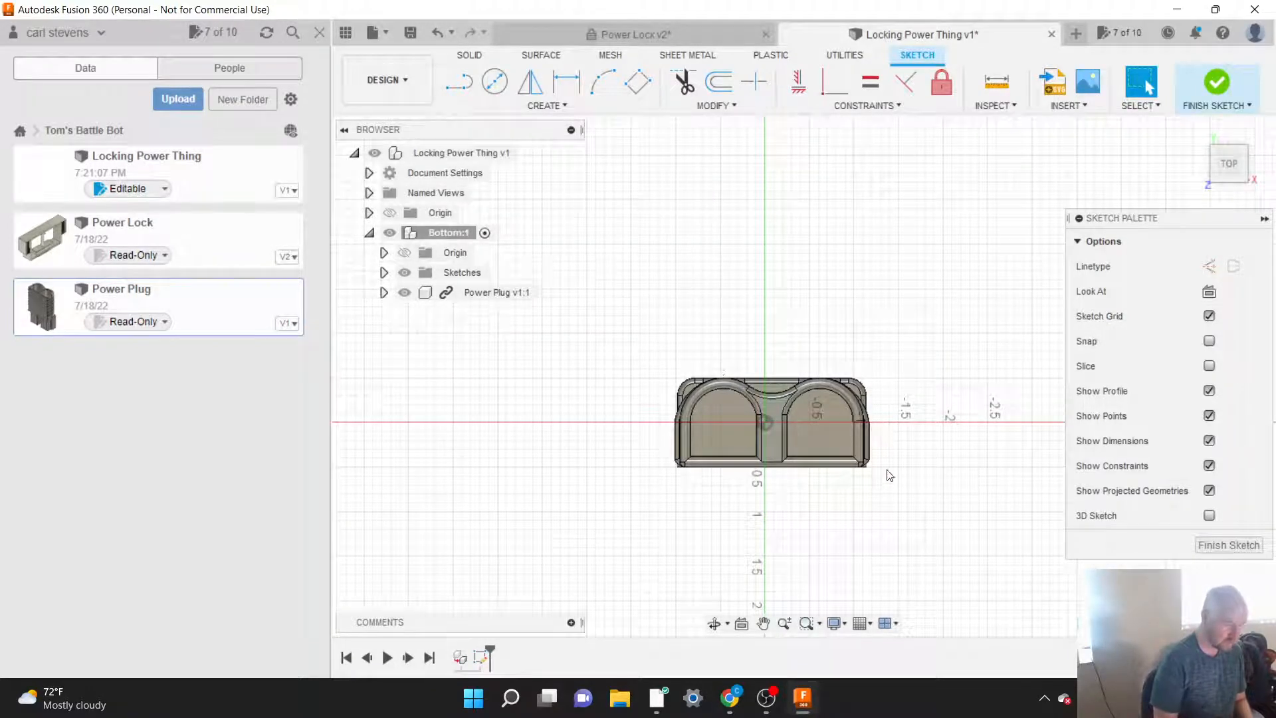
scroll(880, 473, "up", 5)
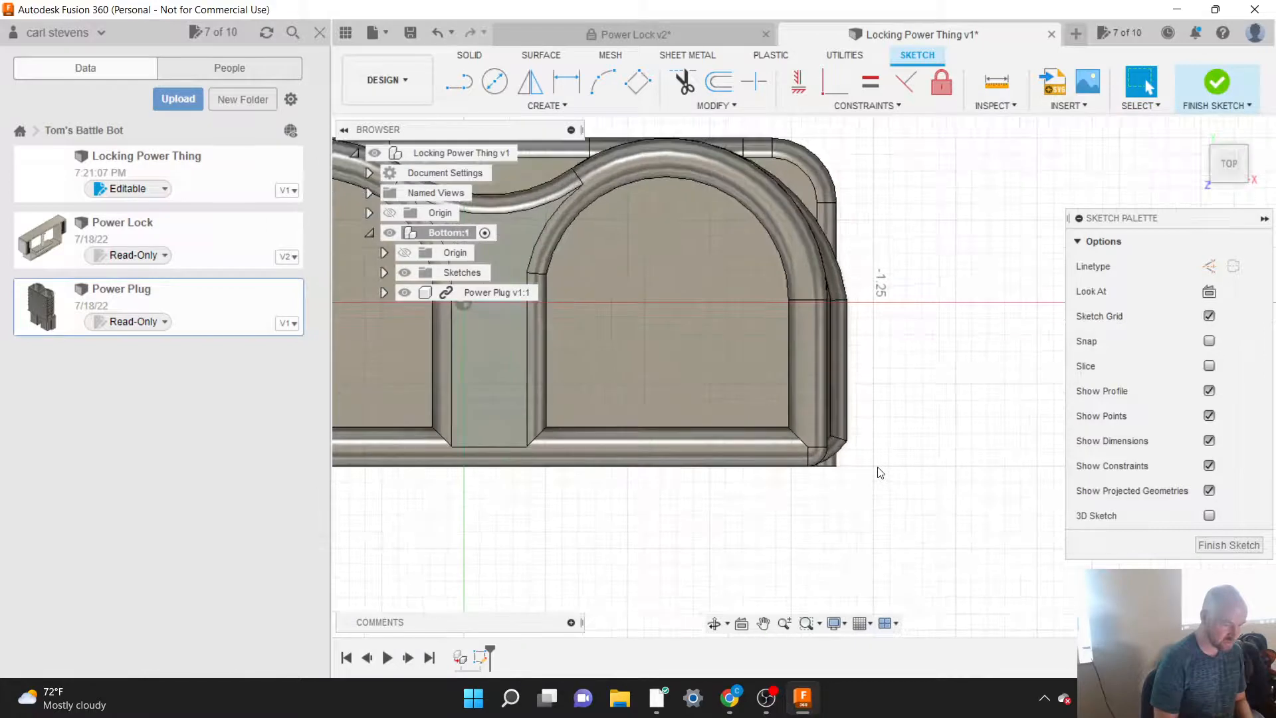
scroll(930, 500, "down", 5)
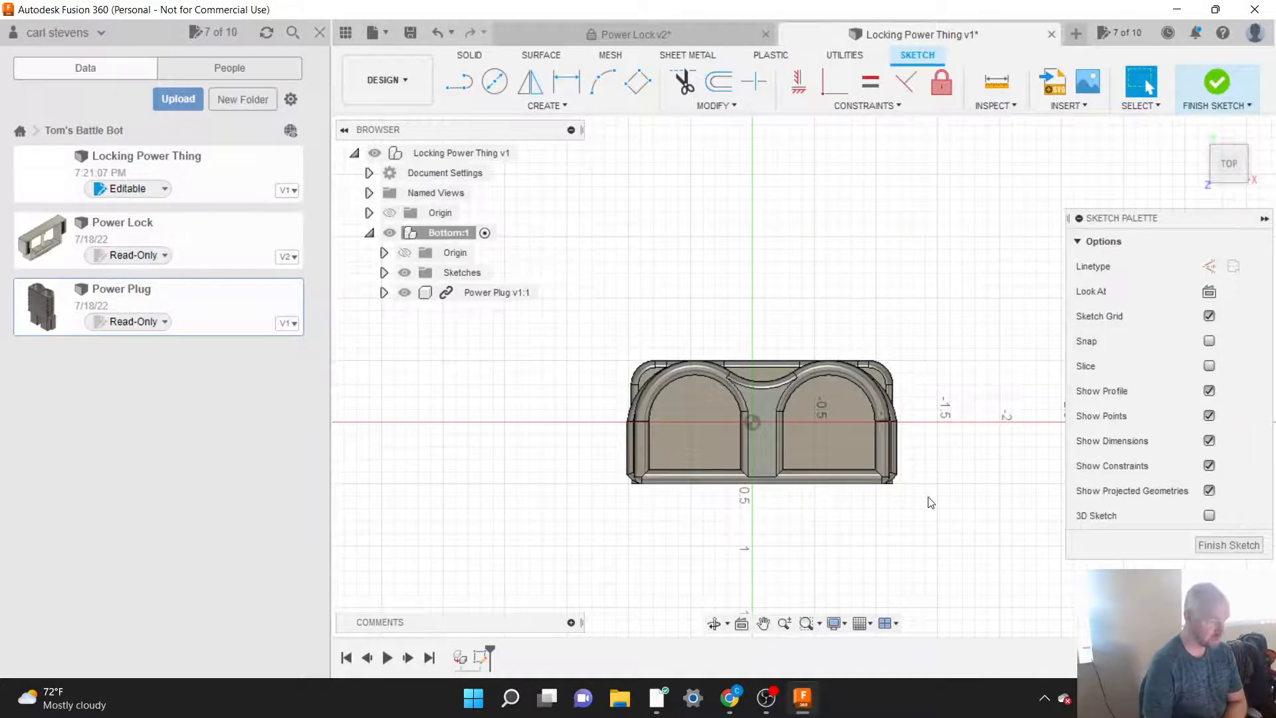
scroll(898, 490, "up", 5)
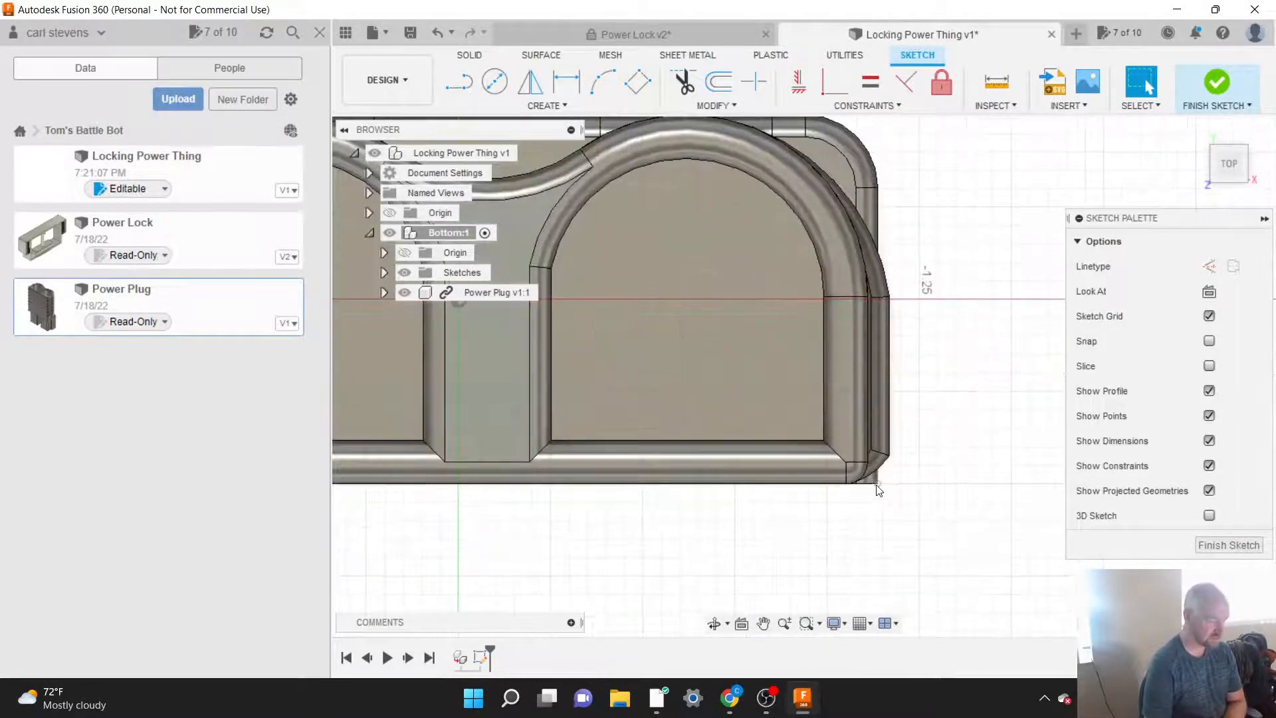
scroll(950, 516, "down", 3)
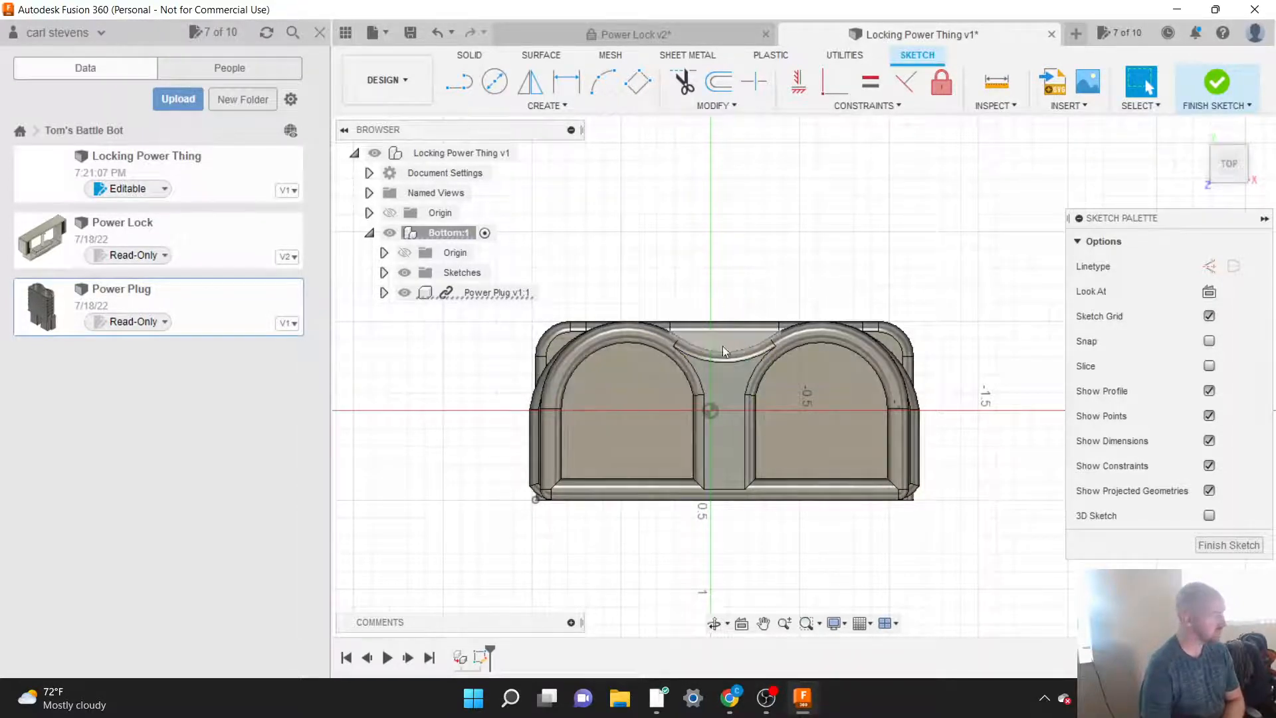
left_click(319, 32)
left_click(276, 109)
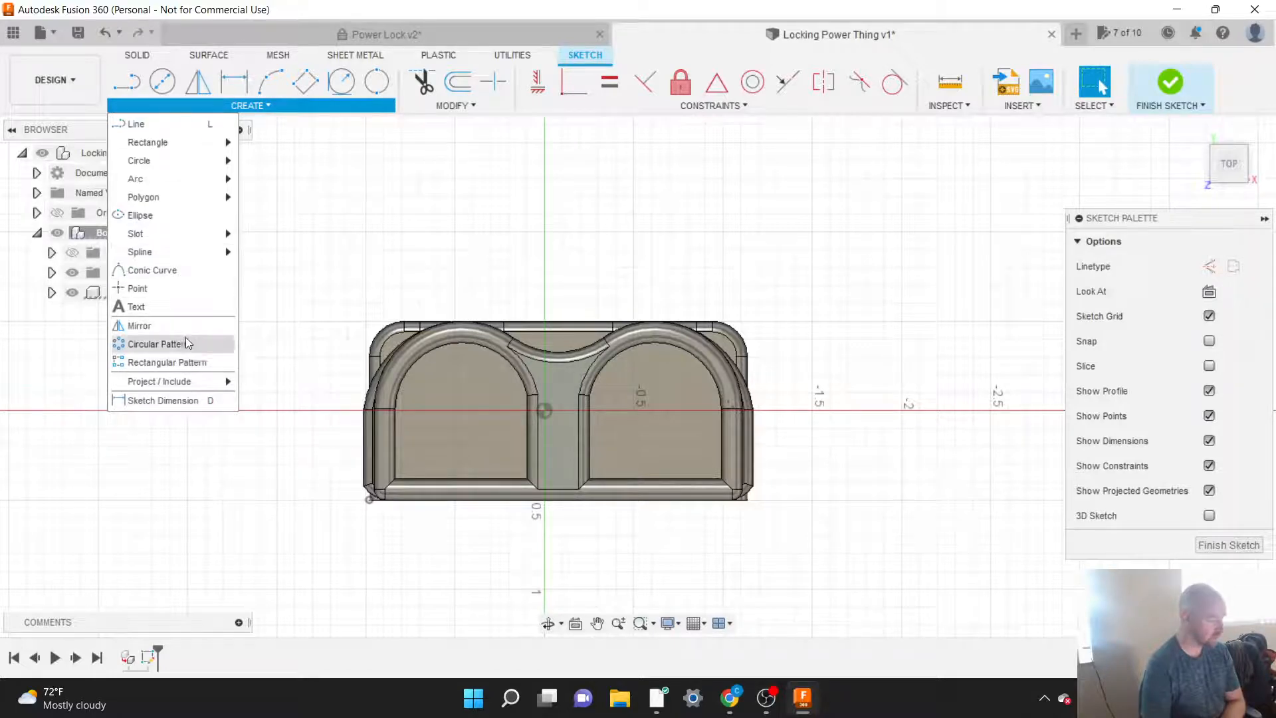
mouse_move(197, 382)
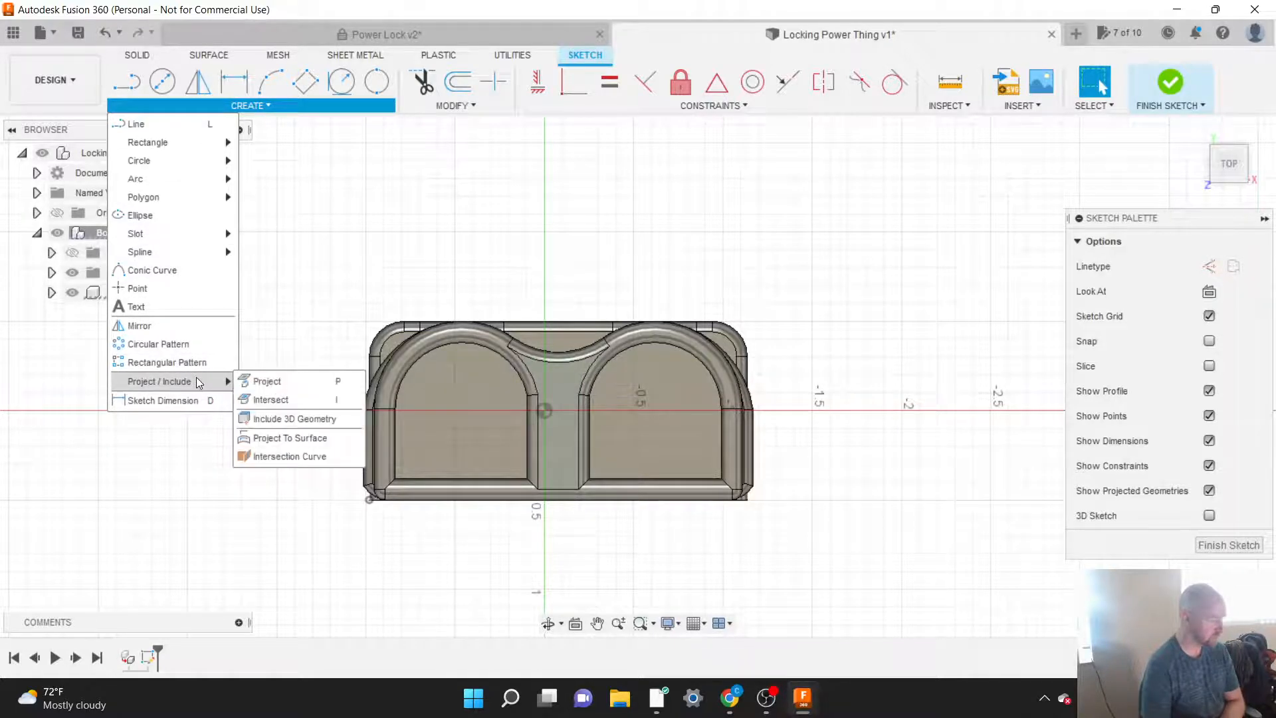
left_click(268, 382)
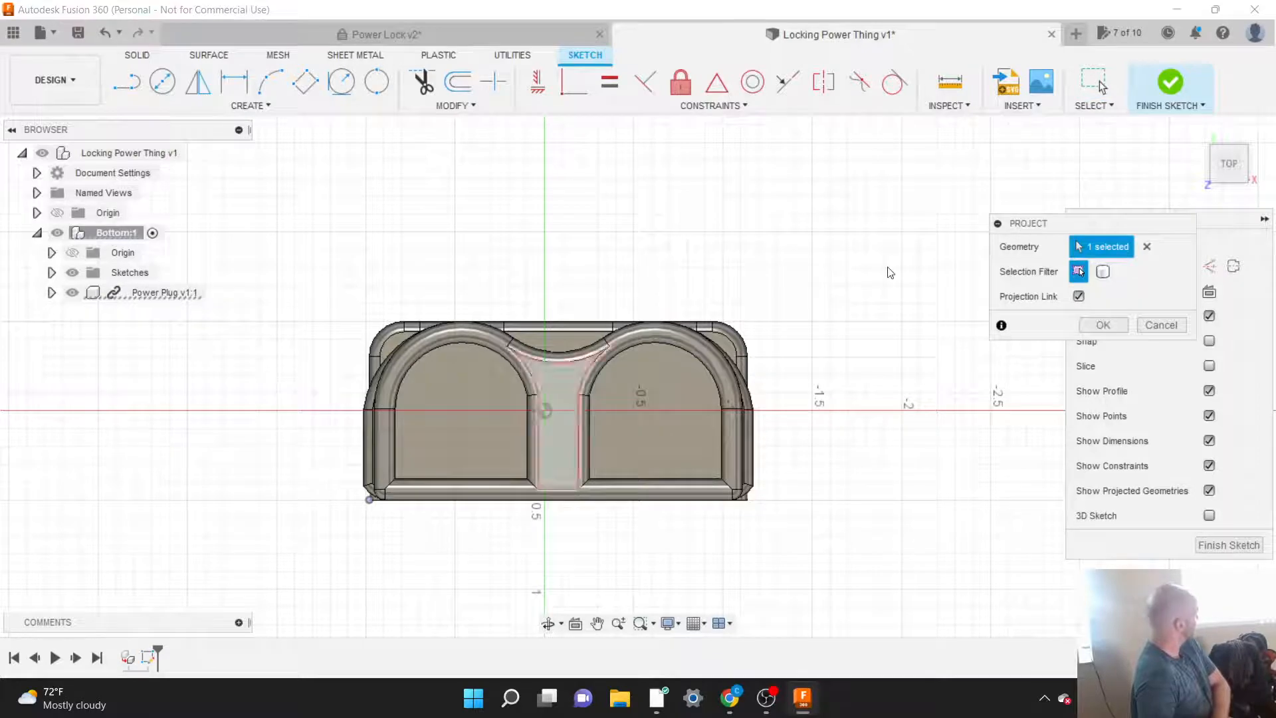
left_click(1148, 247)
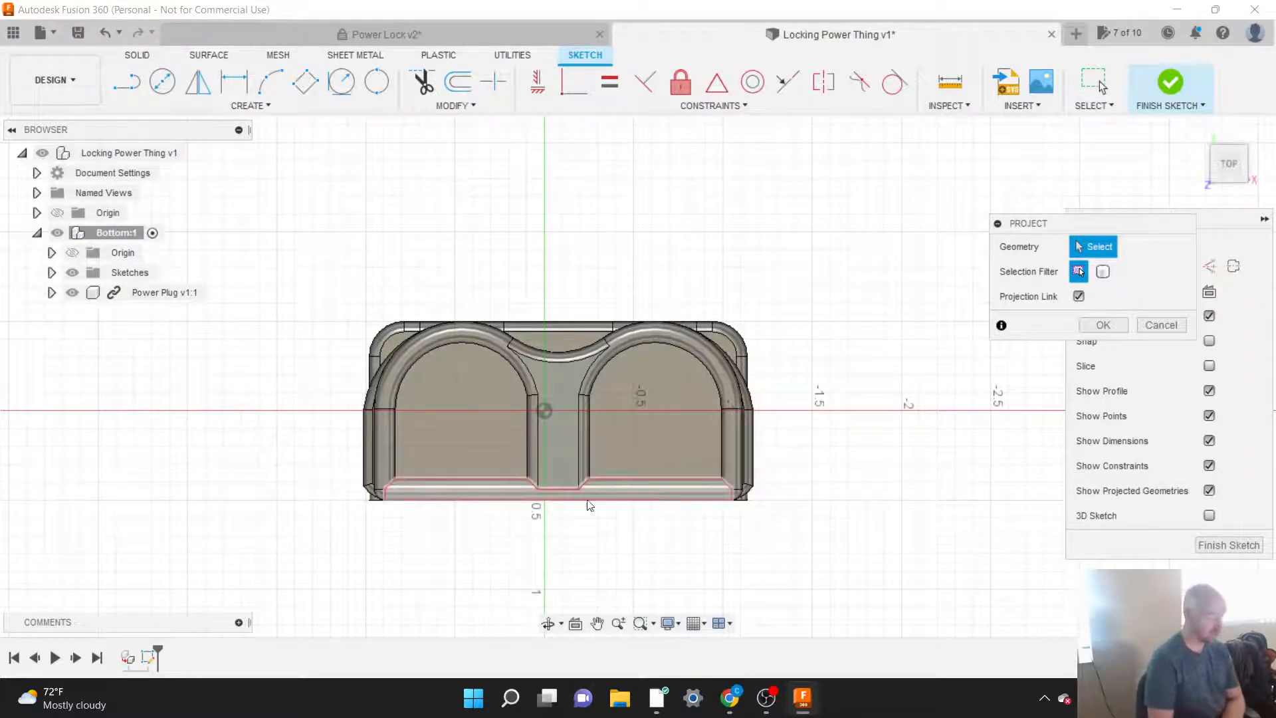
scroll(489, 530, "up", 3)
scroll(489, 530, "up", 2)
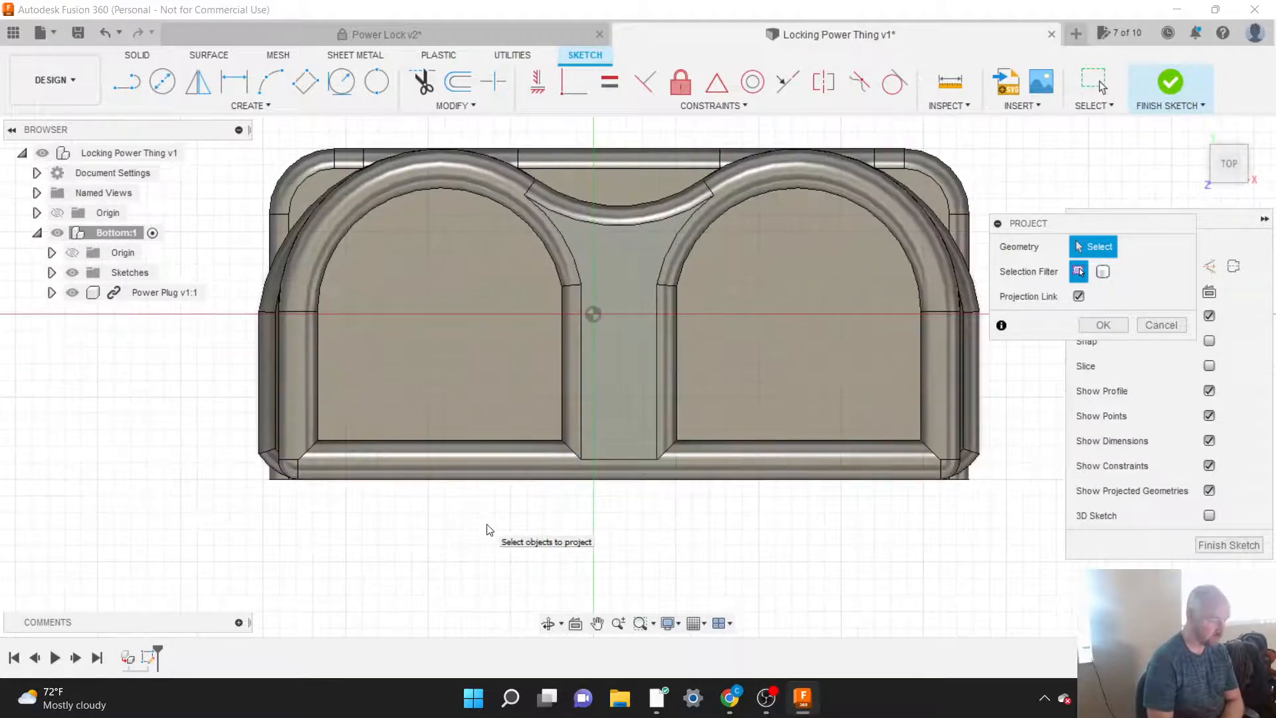
left_click(269, 479)
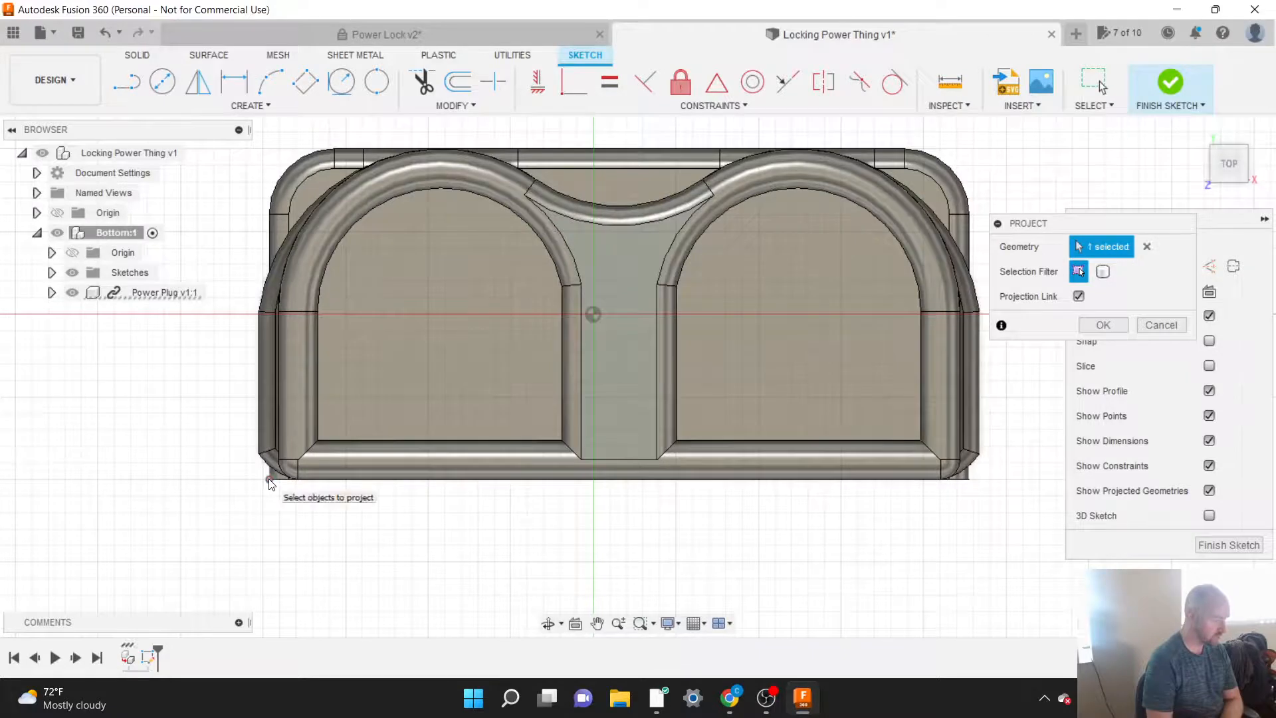
left_click(970, 479)
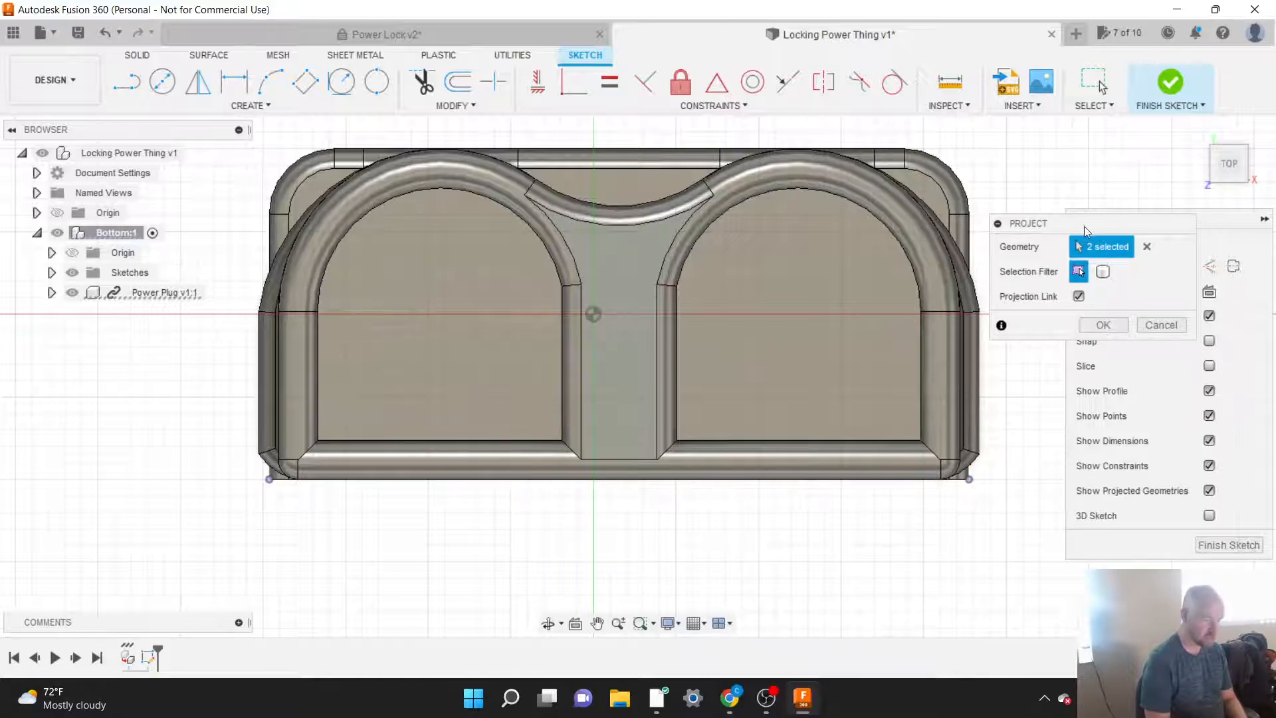
left_click_drag(1074, 230, 818, 244)
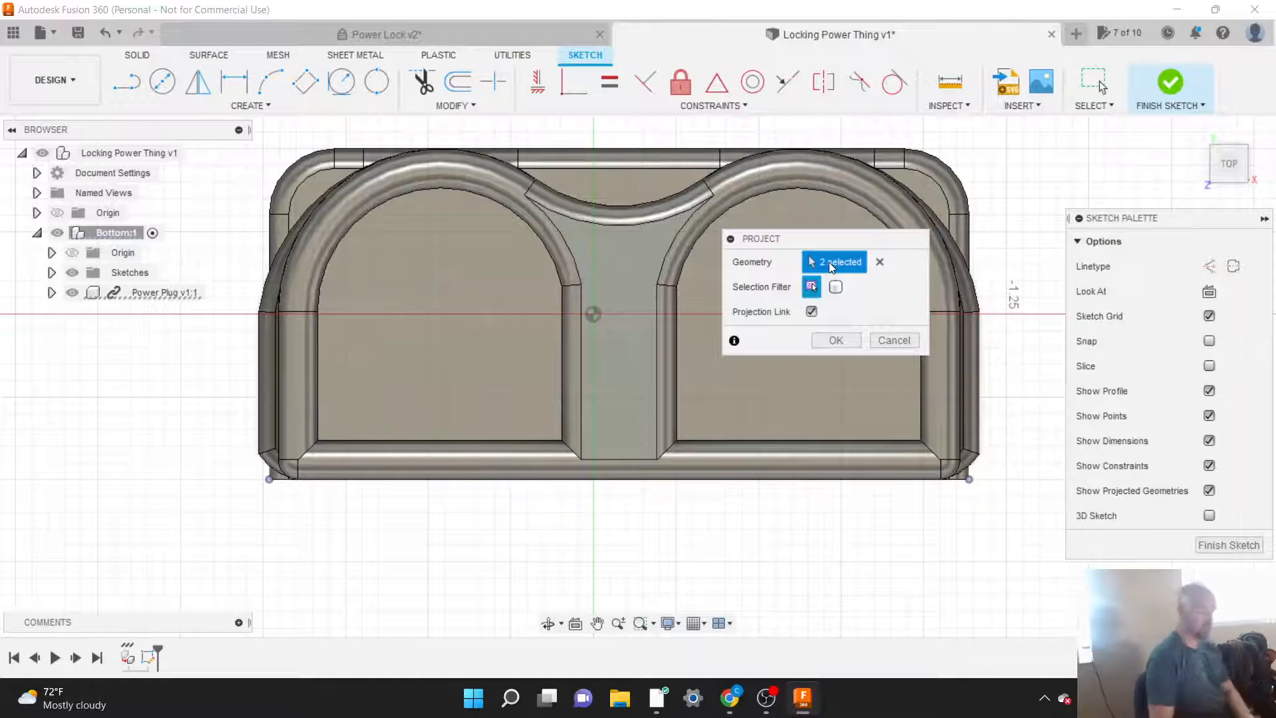
left_click(838, 340)
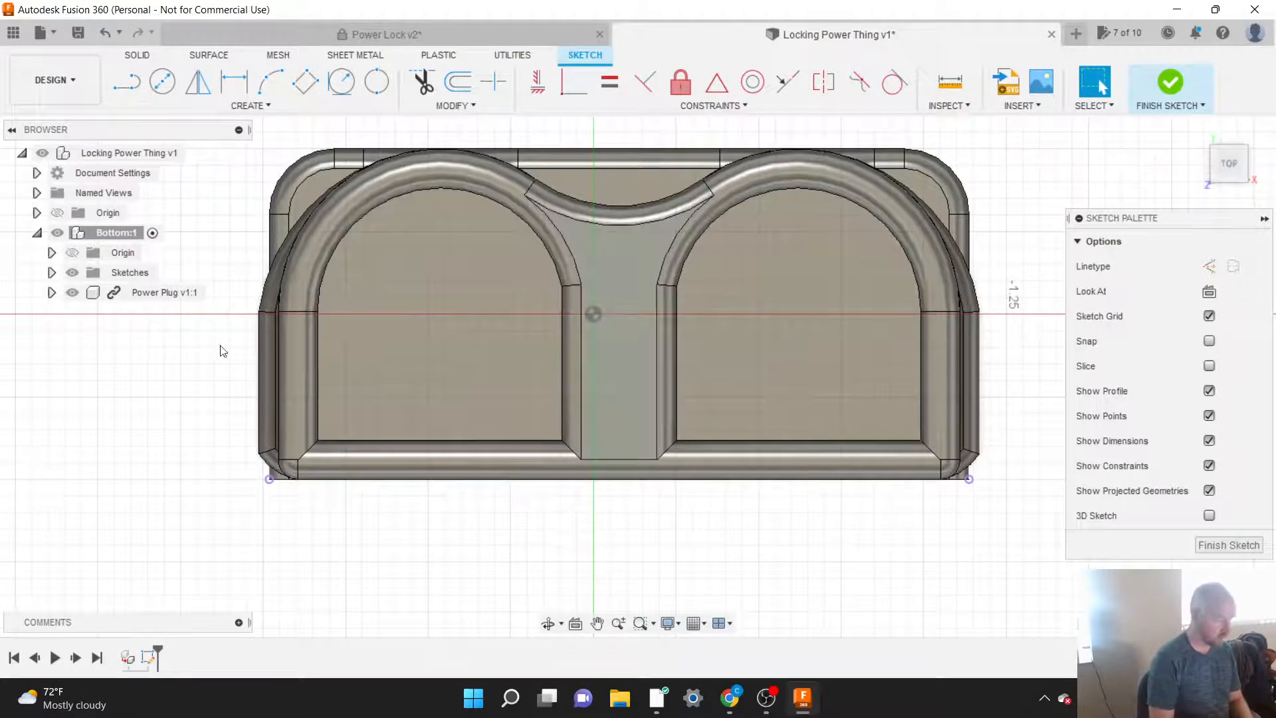
Step: Temporarily hide the Power Plug to check the projected corner points, and look at the Power Lock reference design
left_click(72, 293)
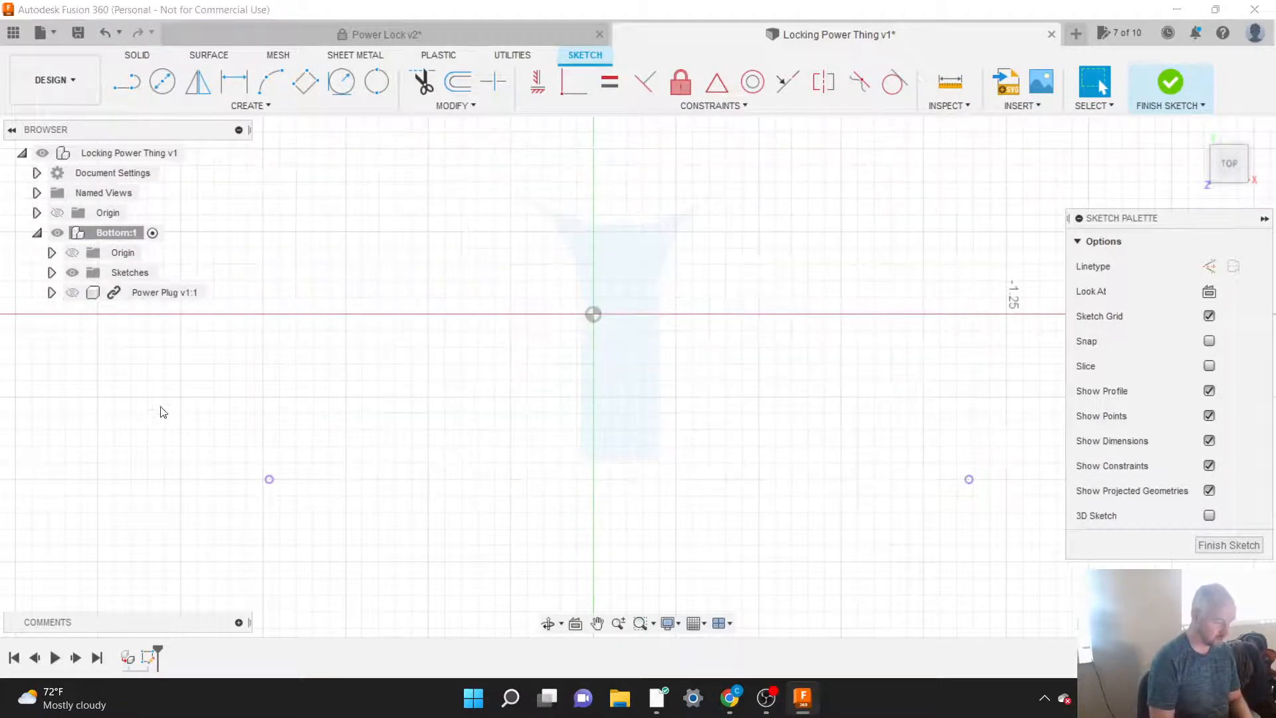
scroll(223, 445, "down", 1)
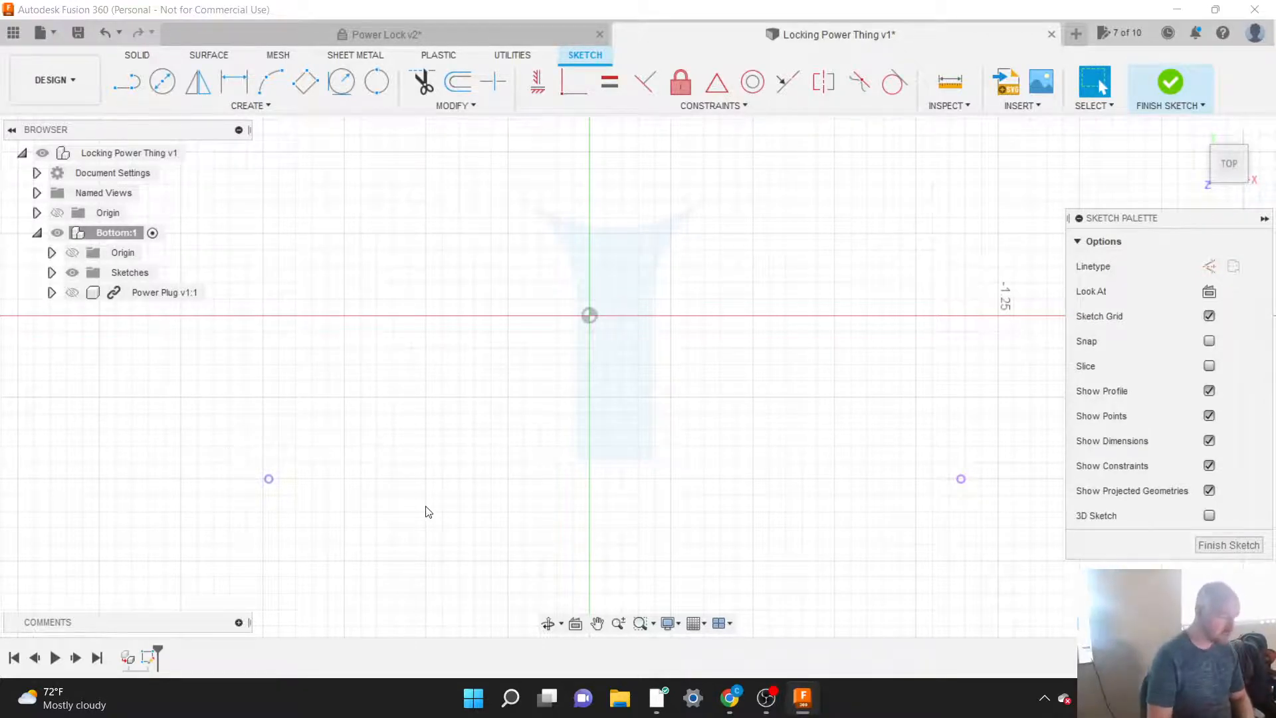
scroll(425, 512, "down", 3)
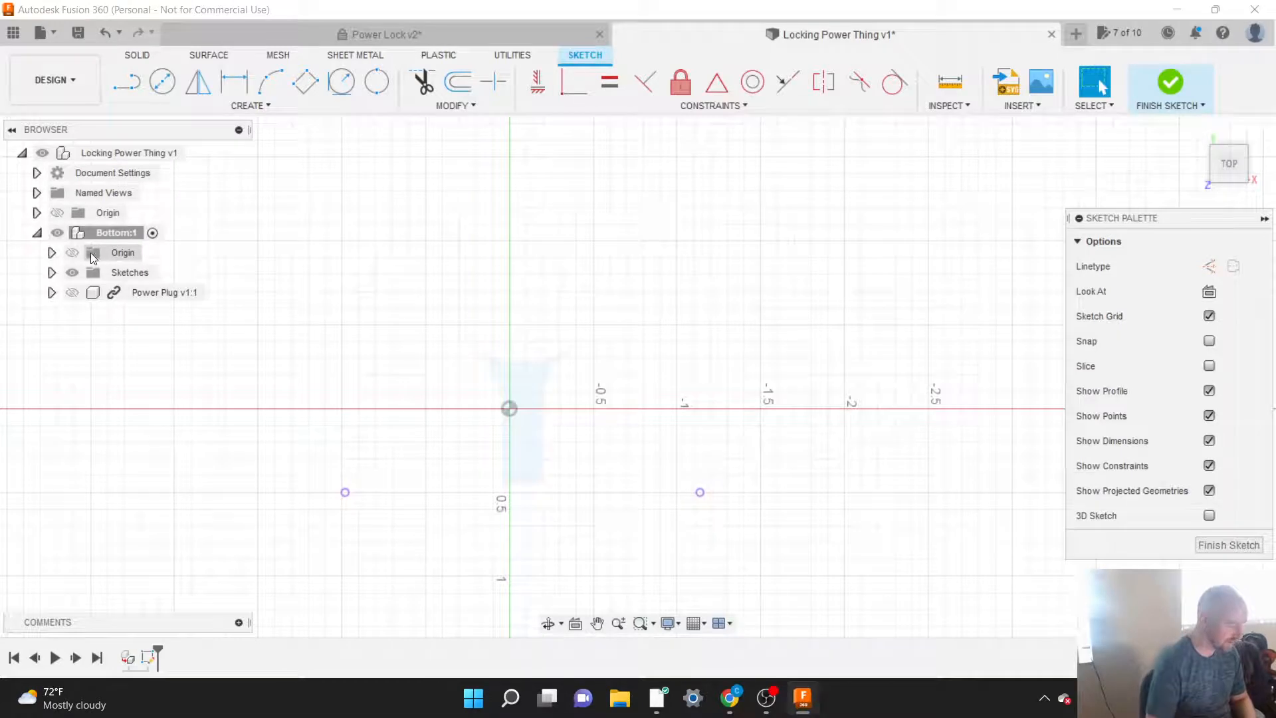
left_click(383, 35)
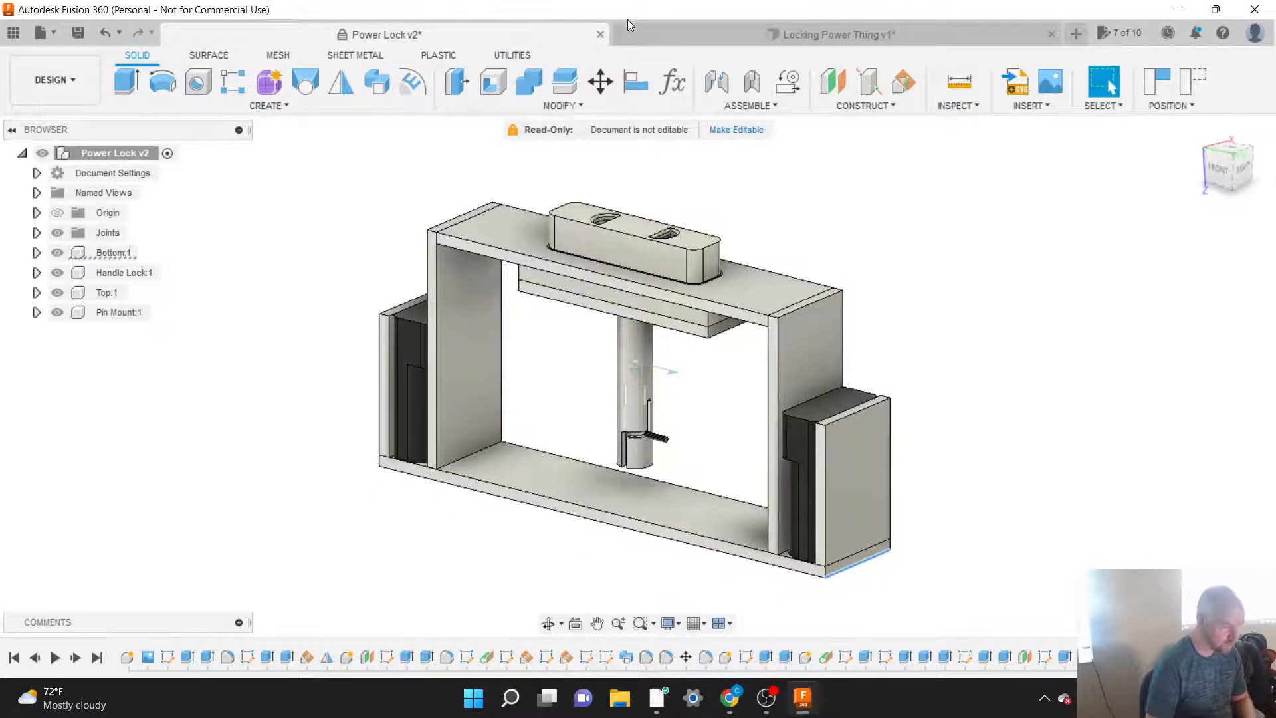
left_click(649, 33)
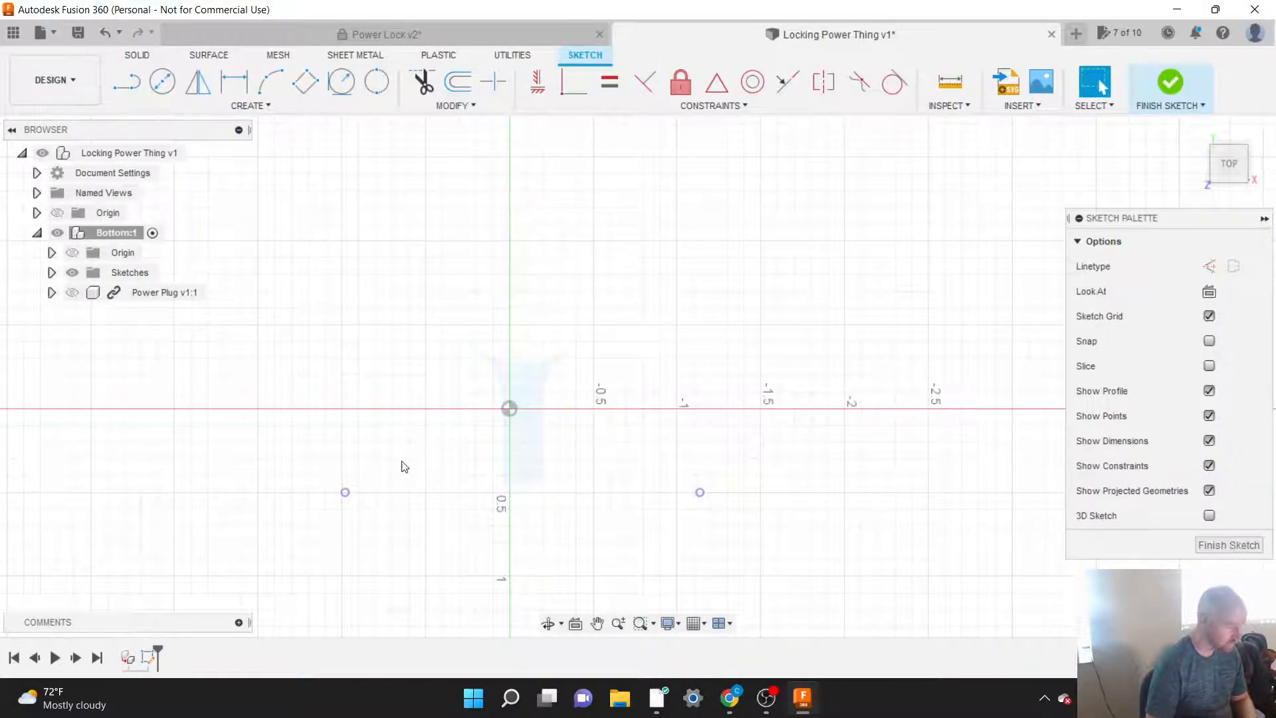
left_click(72, 293)
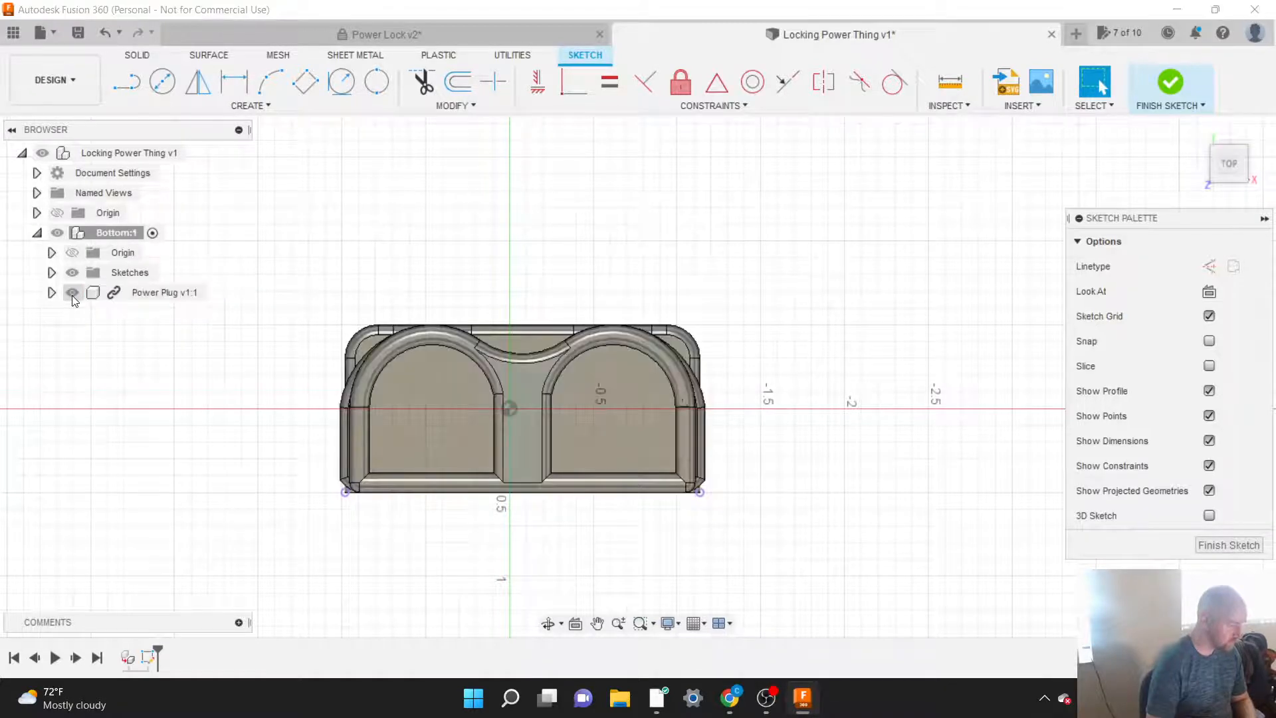
left_click(240, 108)
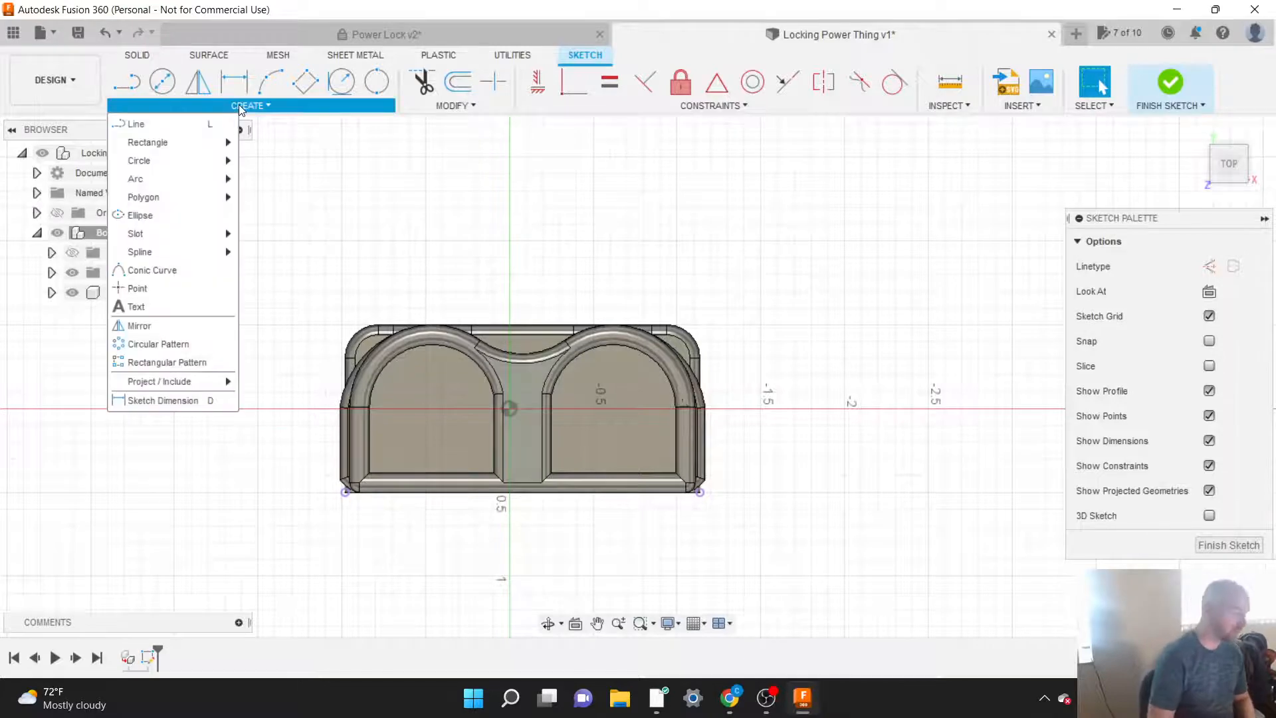
mouse_move(155, 150)
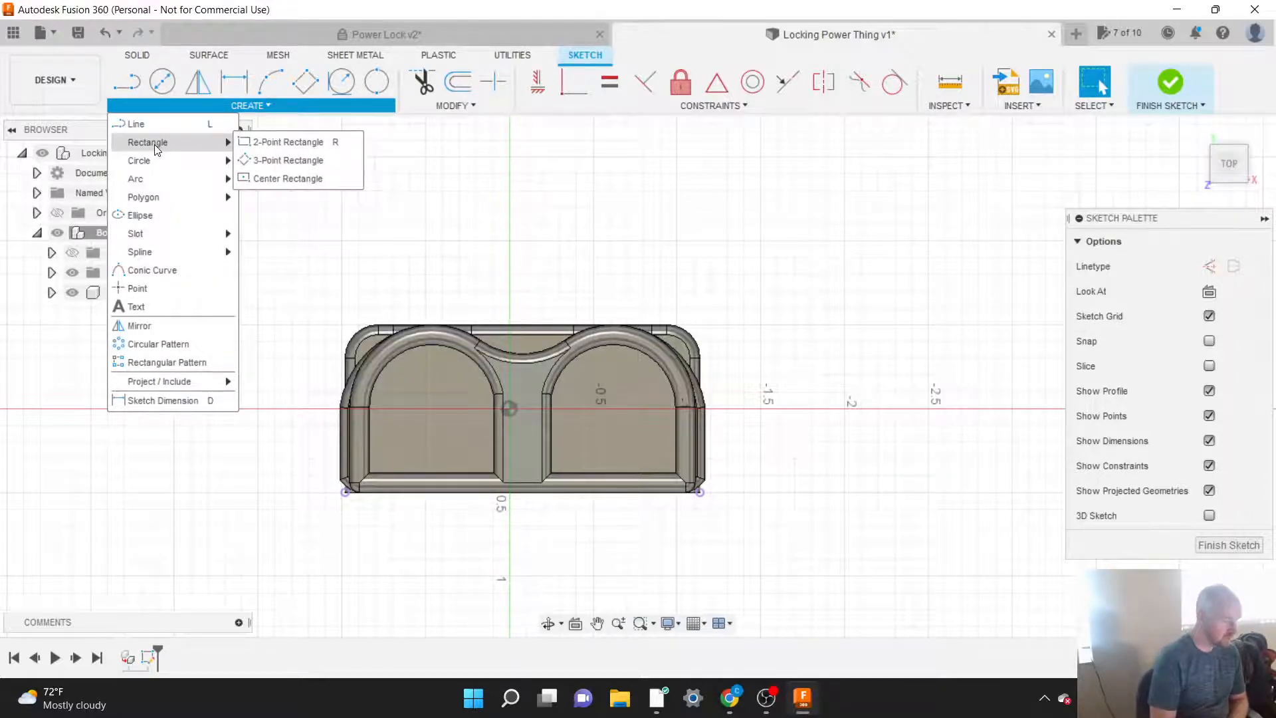
left_click(275, 141)
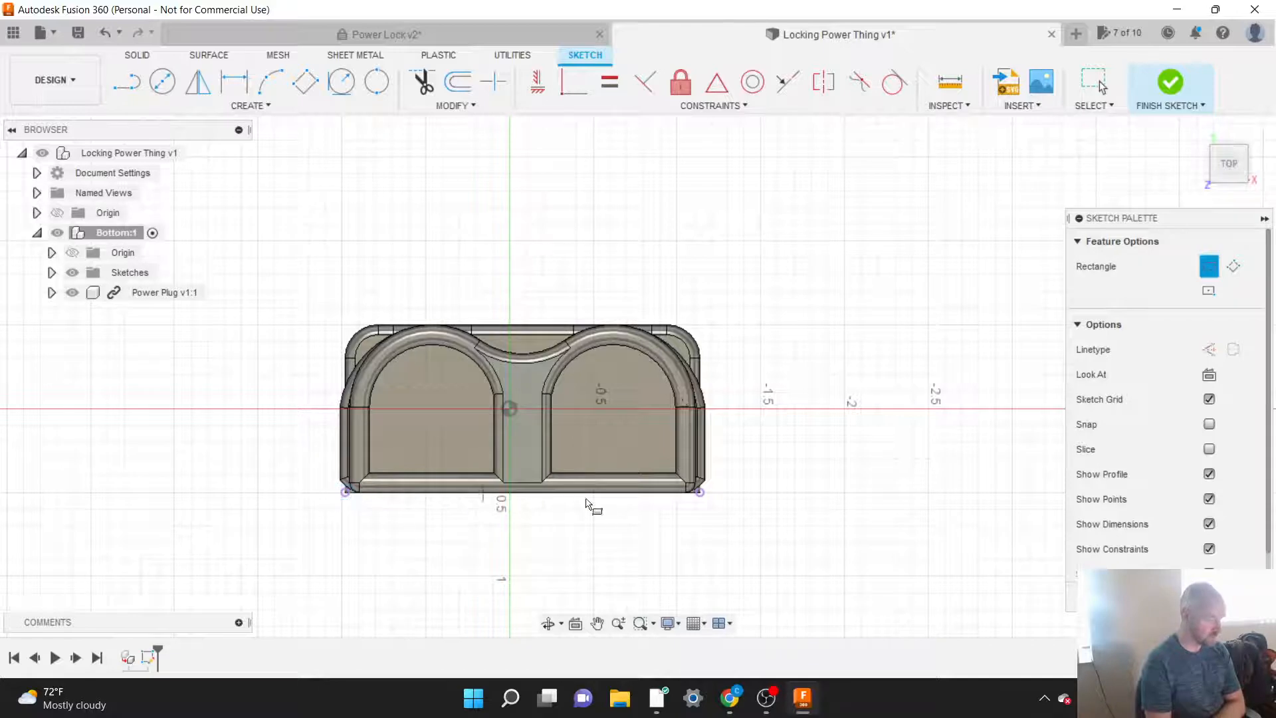
left_click(346, 493)
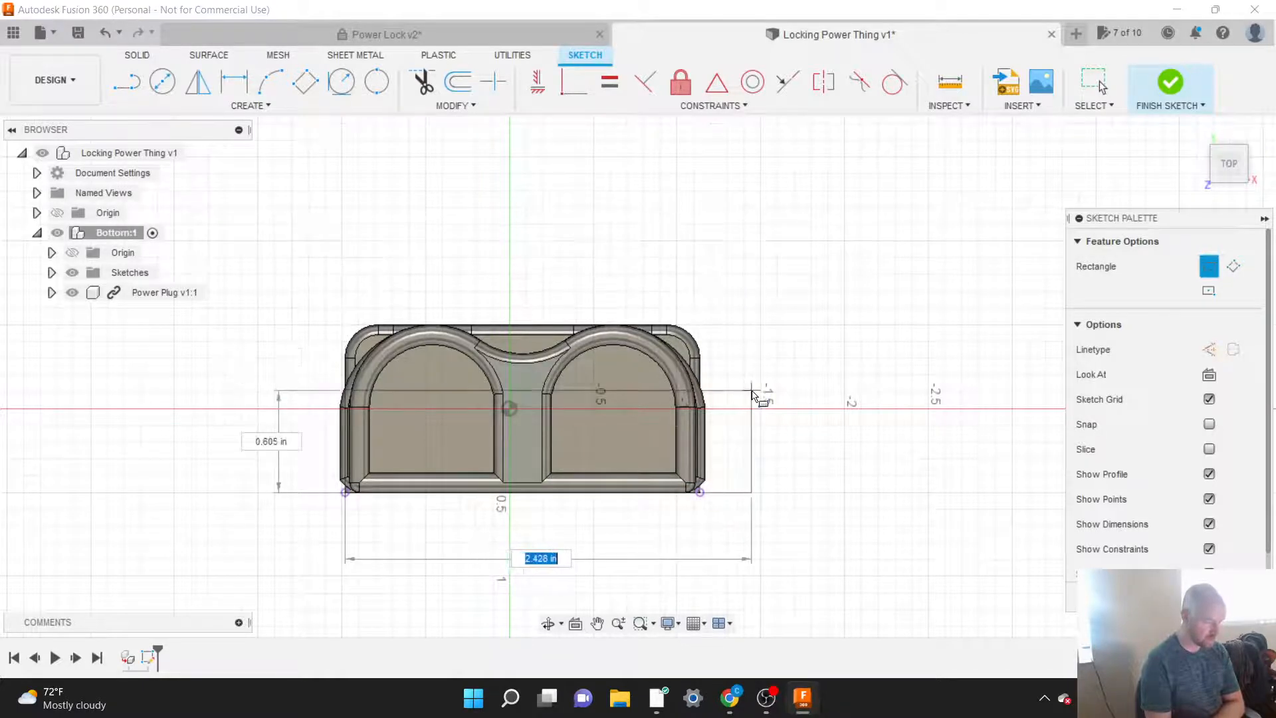
scroll(752, 592, "down", 5)
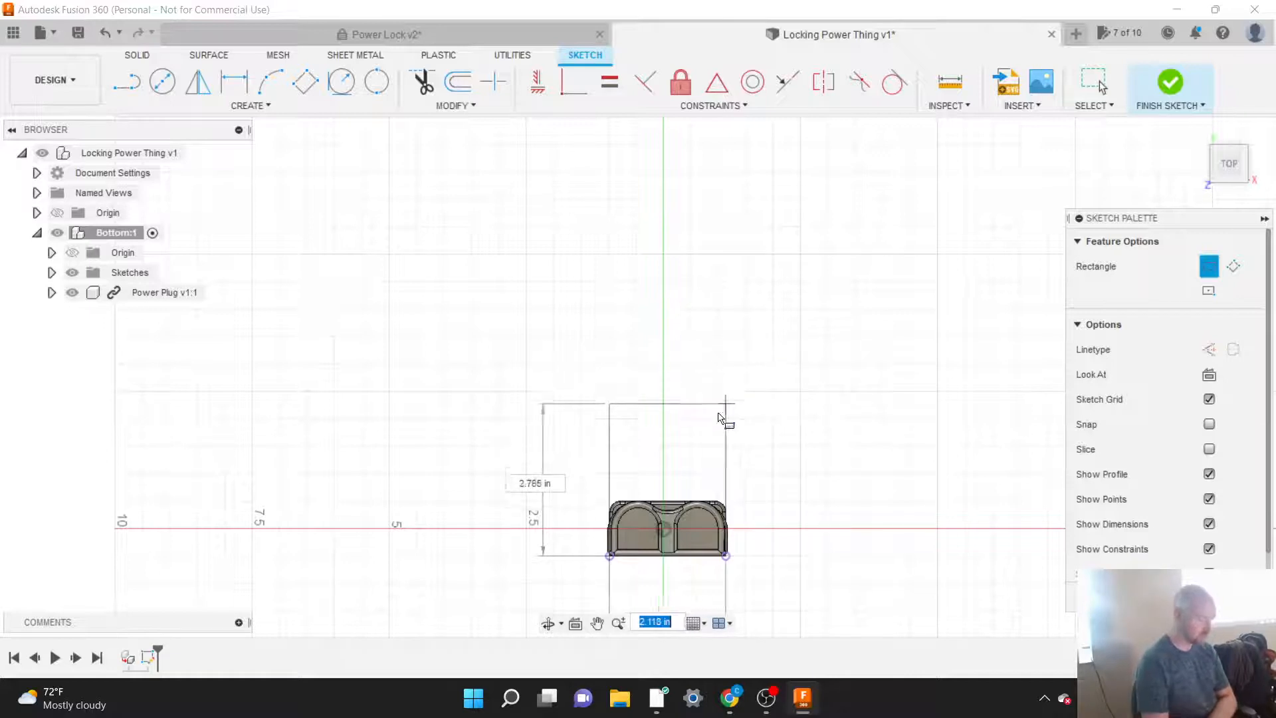
key("Escape")
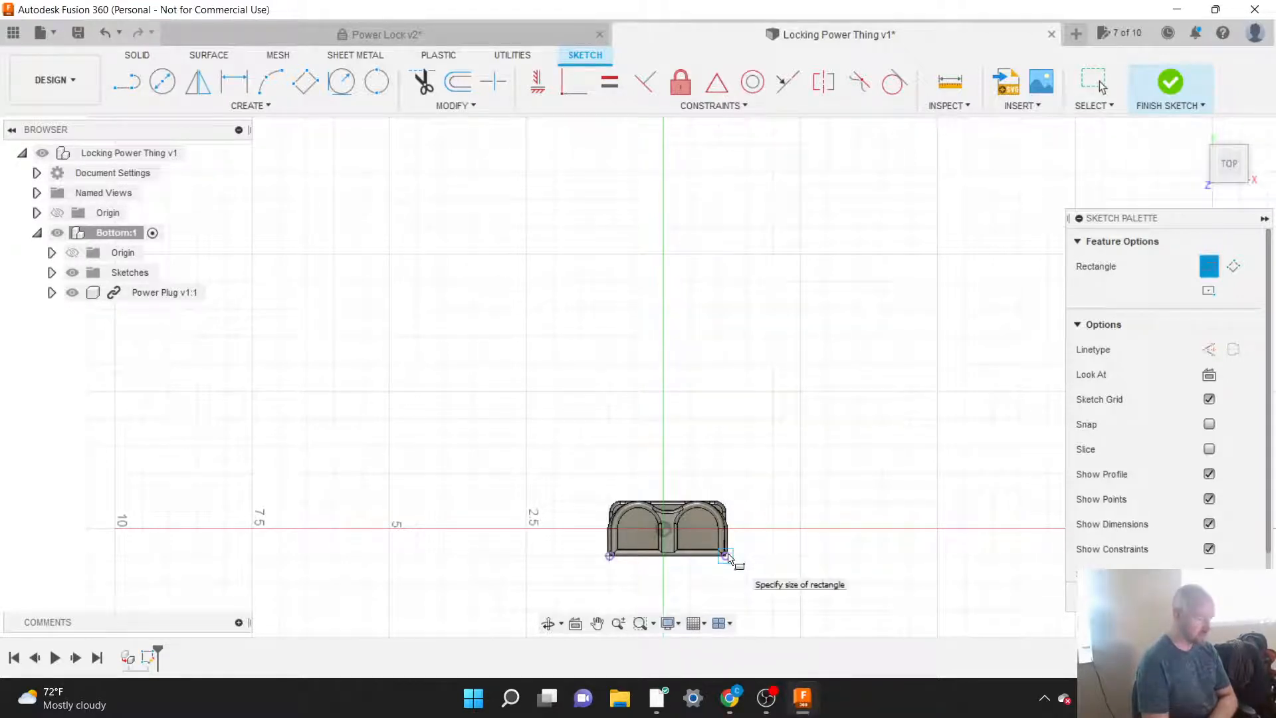
left_click(727, 557)
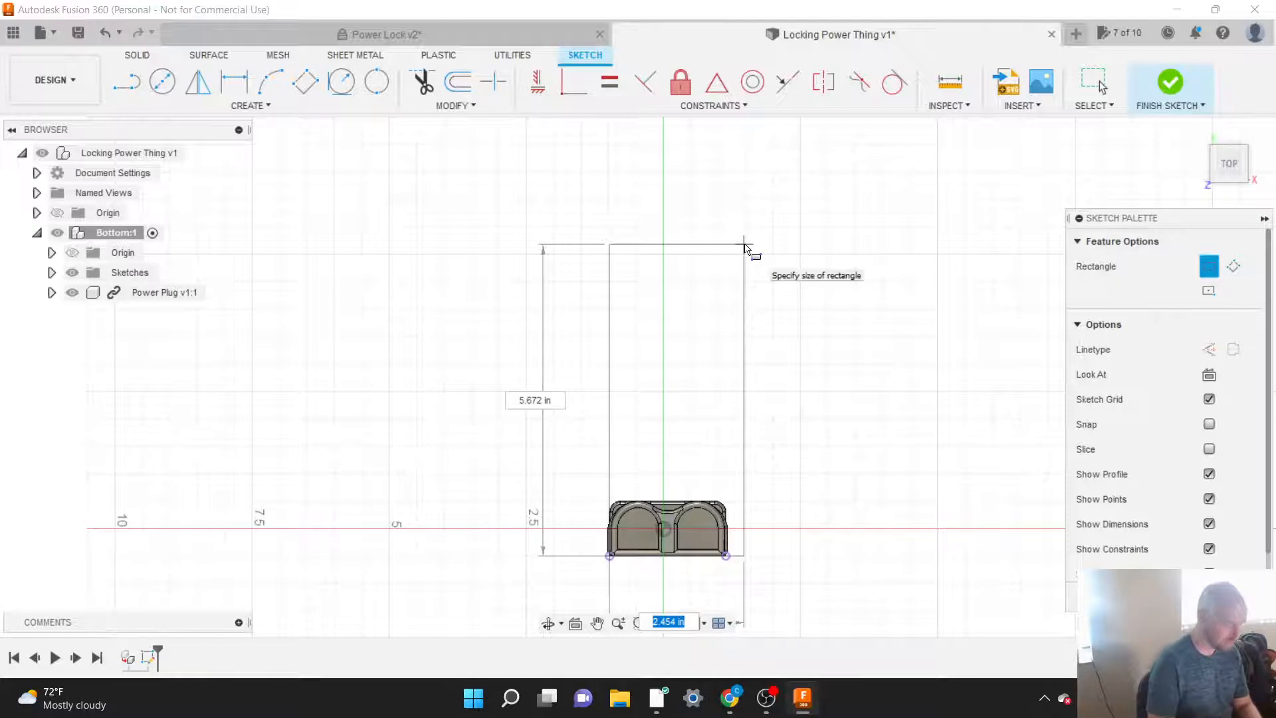
key("Tab")
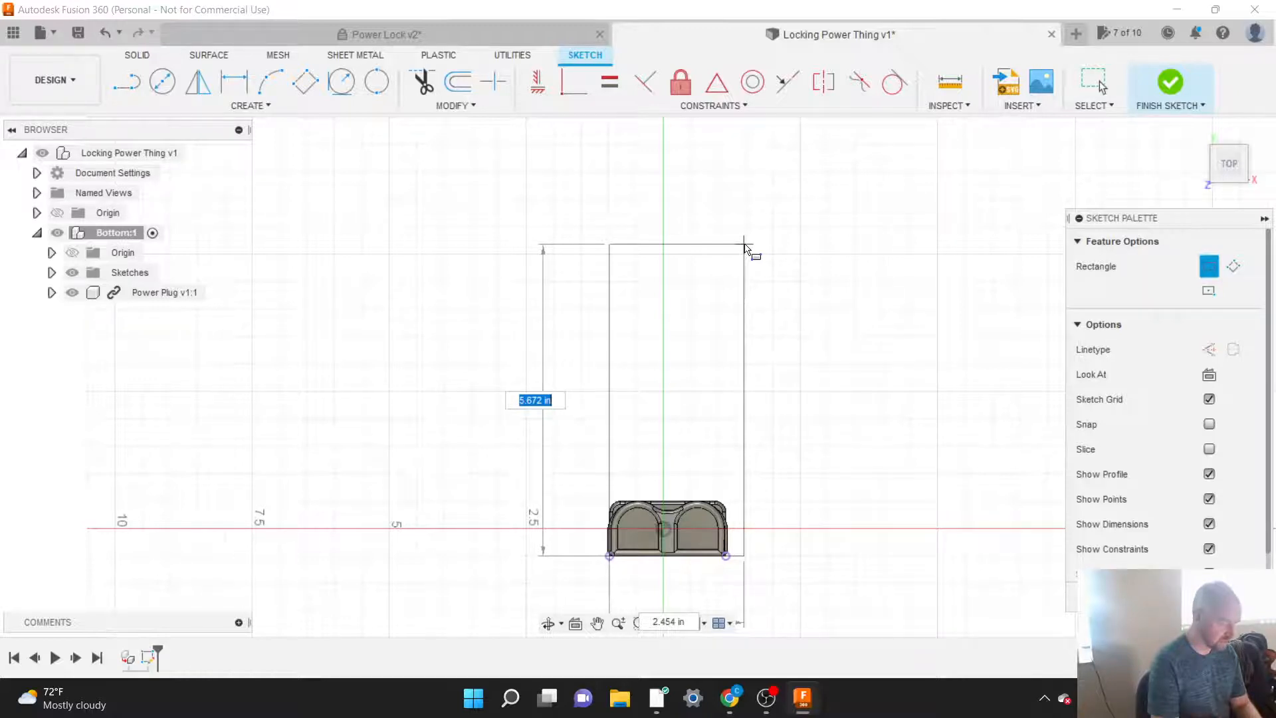
type("11.7")
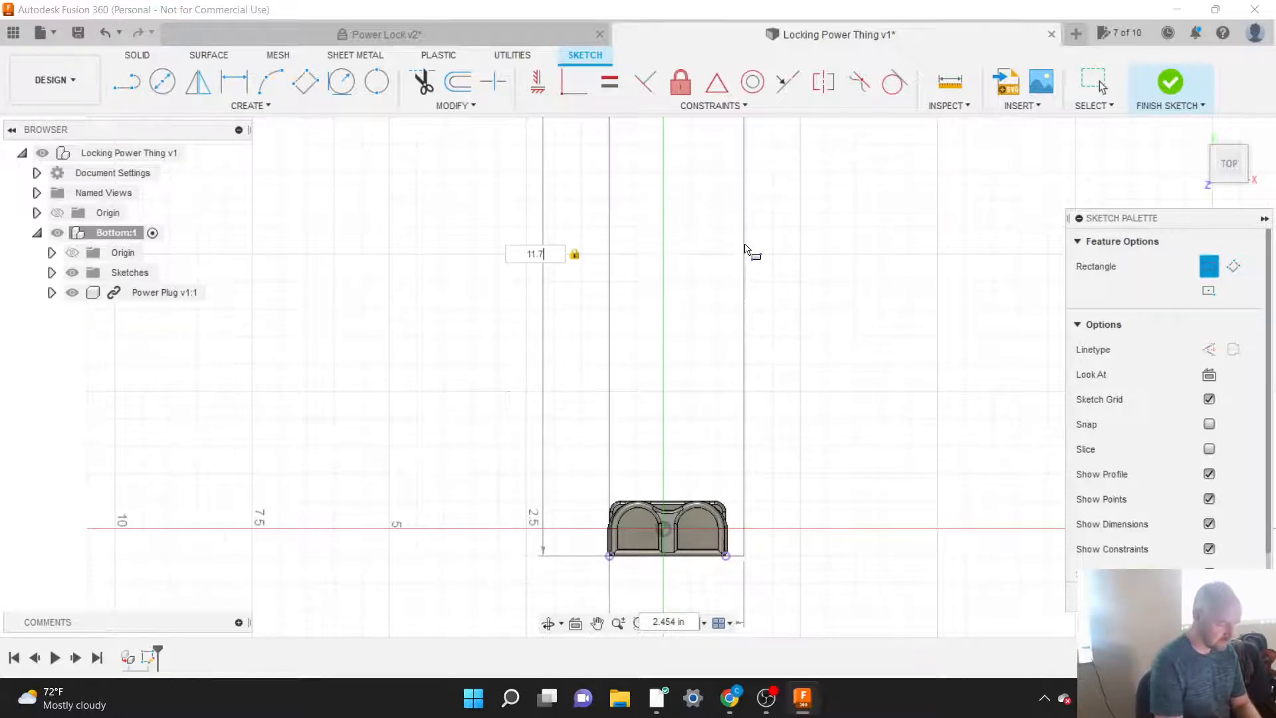
type("5")
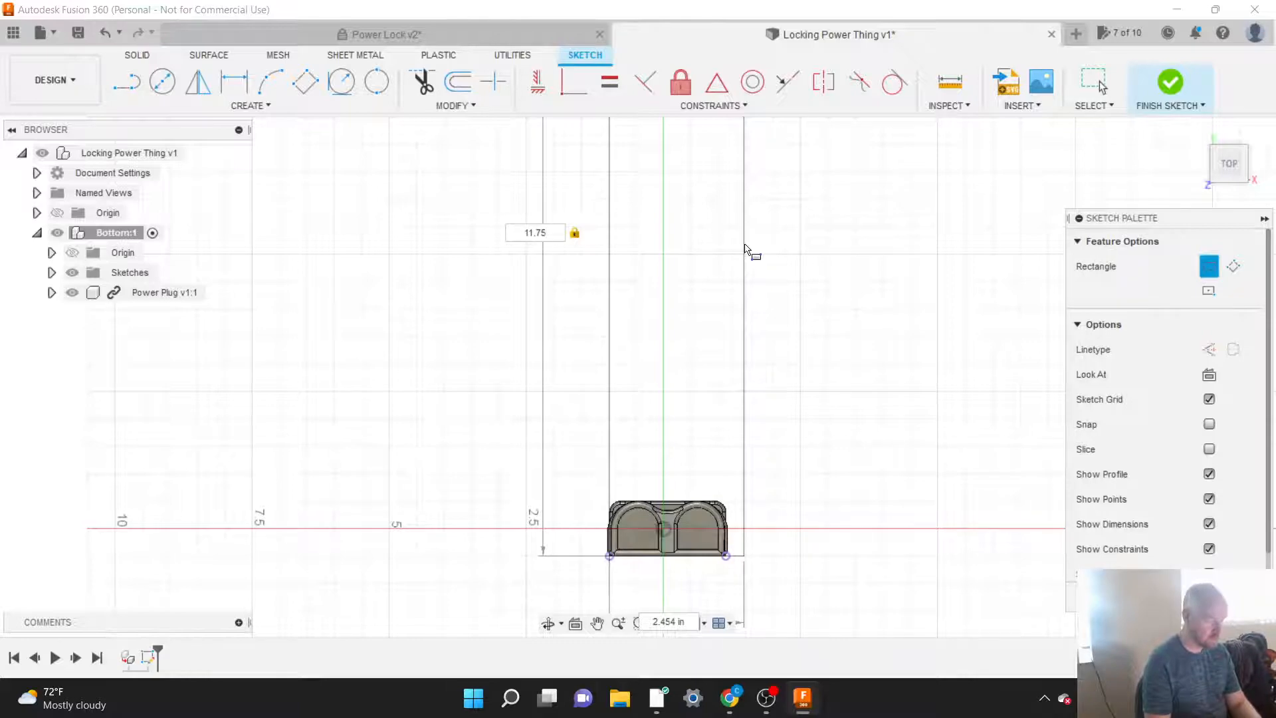
left_click(545, 38)
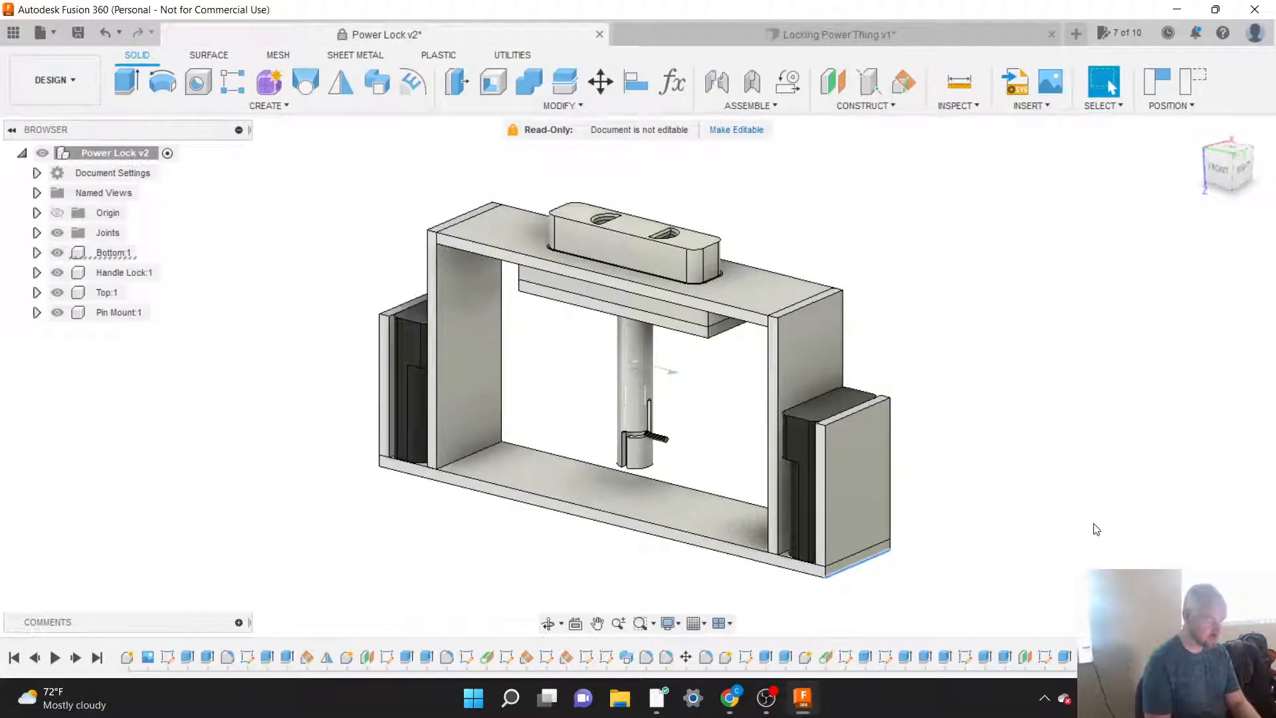
left_click(941, 29)
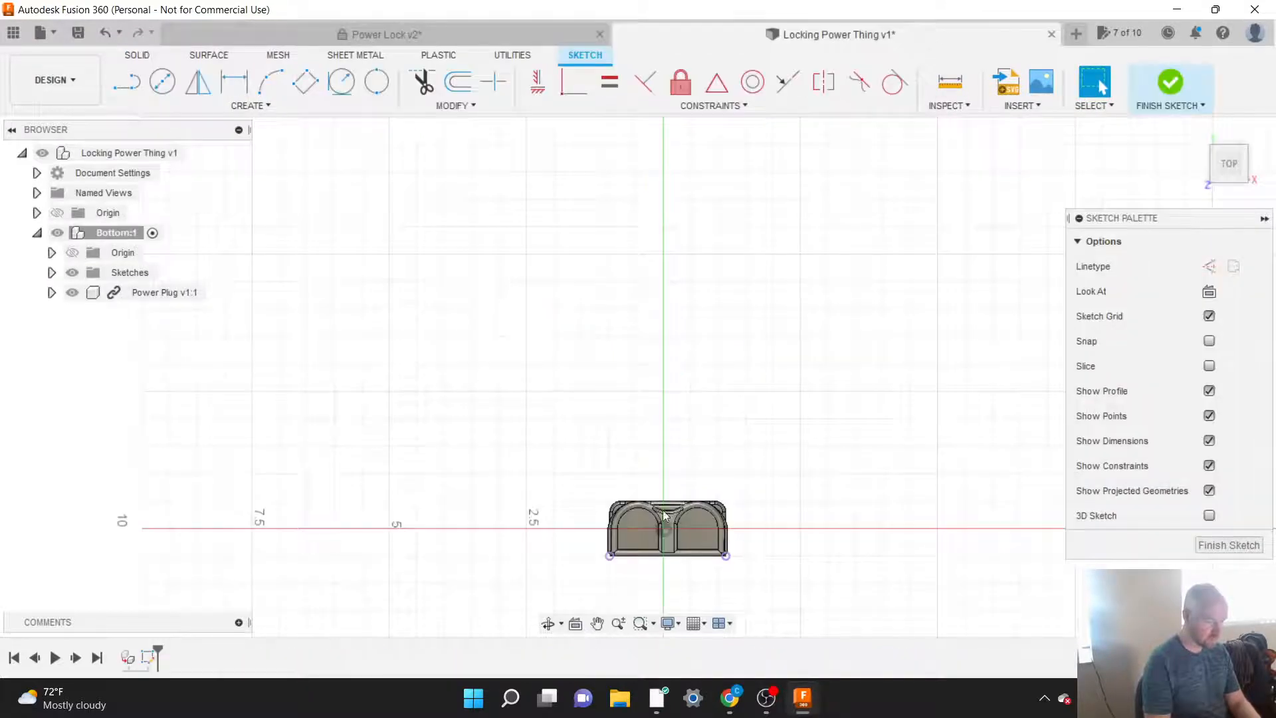
Step: Sketch a two-point rectangle 11 1/4 in long from the left projected Power Plug corner, extending sideways past the other projected corner
key("r")
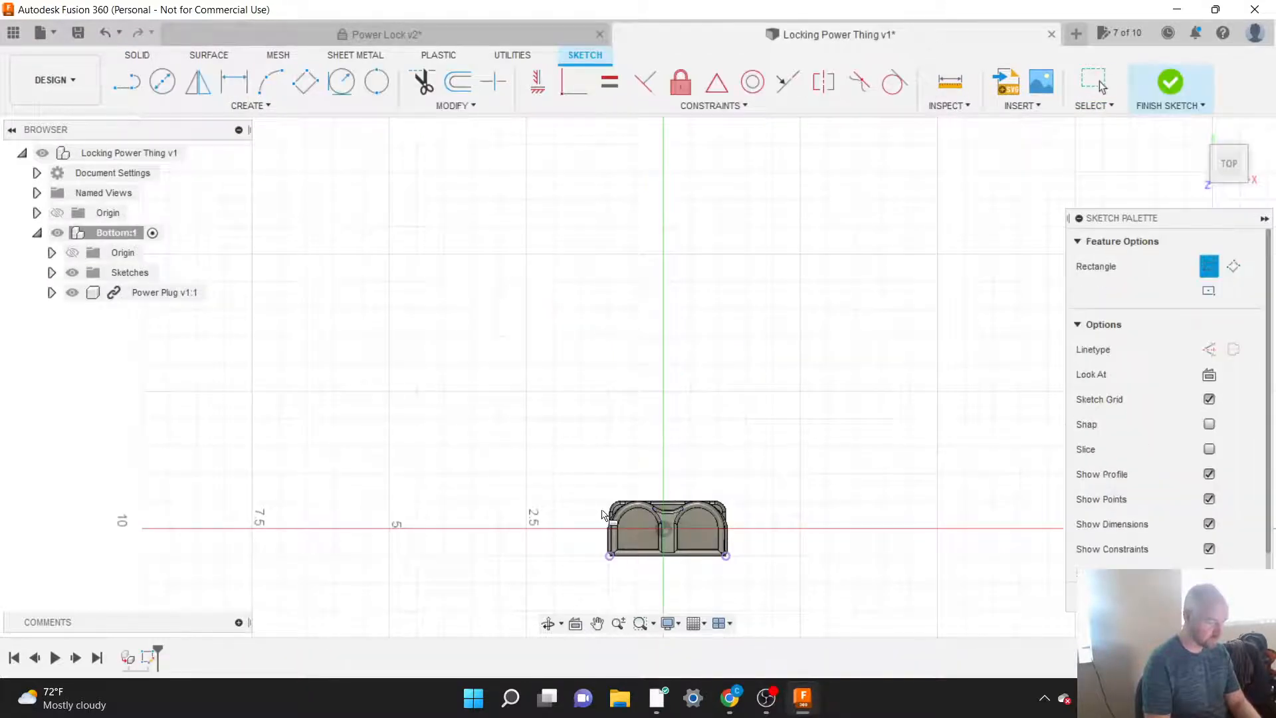
left_click(610, 556)
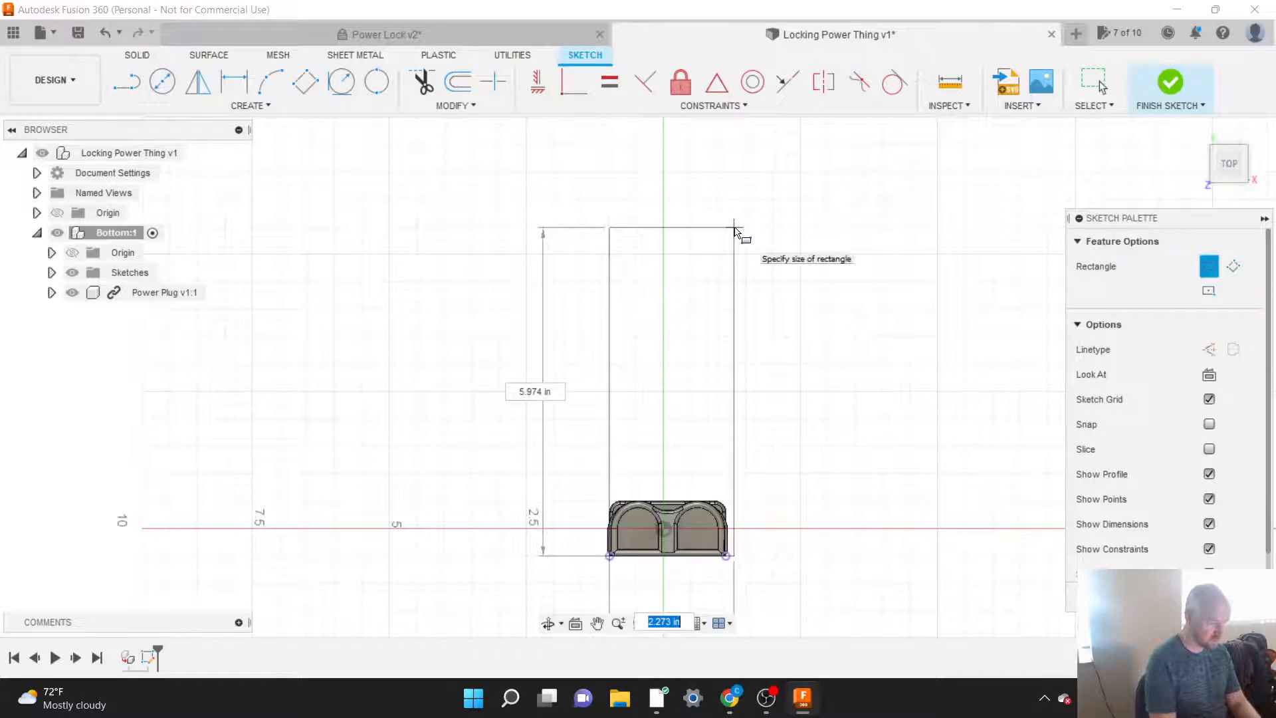
key("Tab")
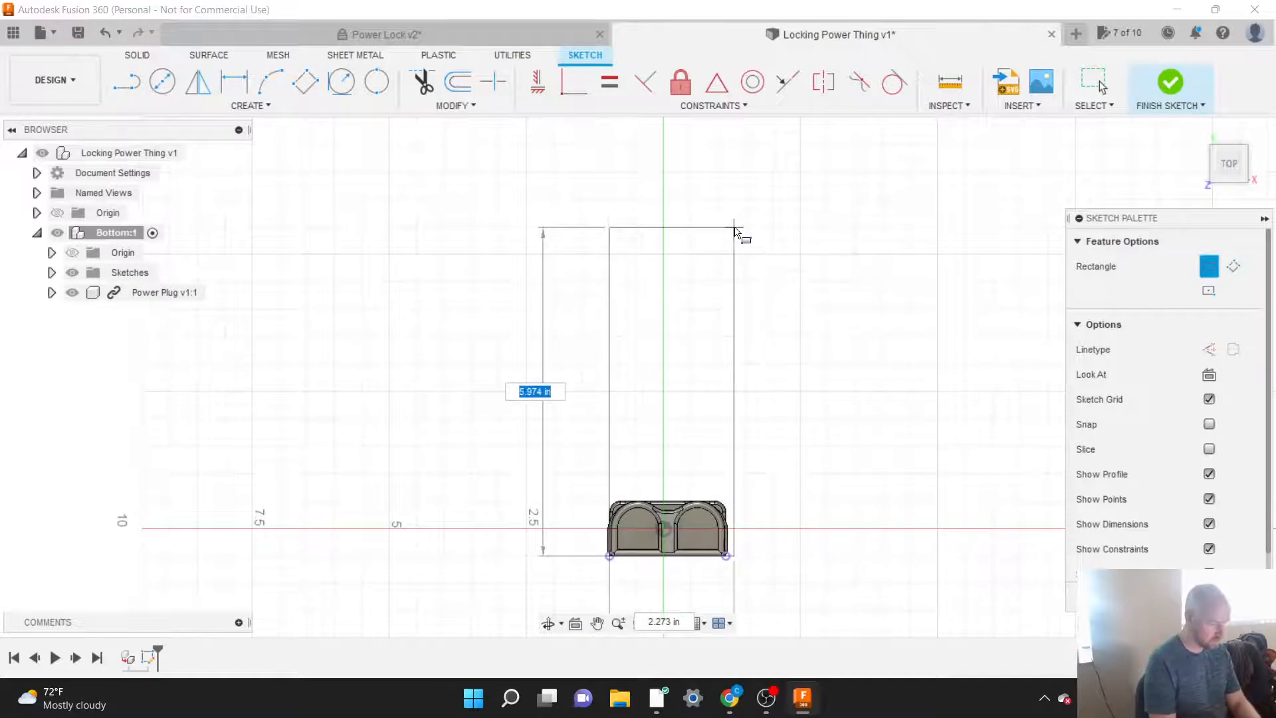
type("11")
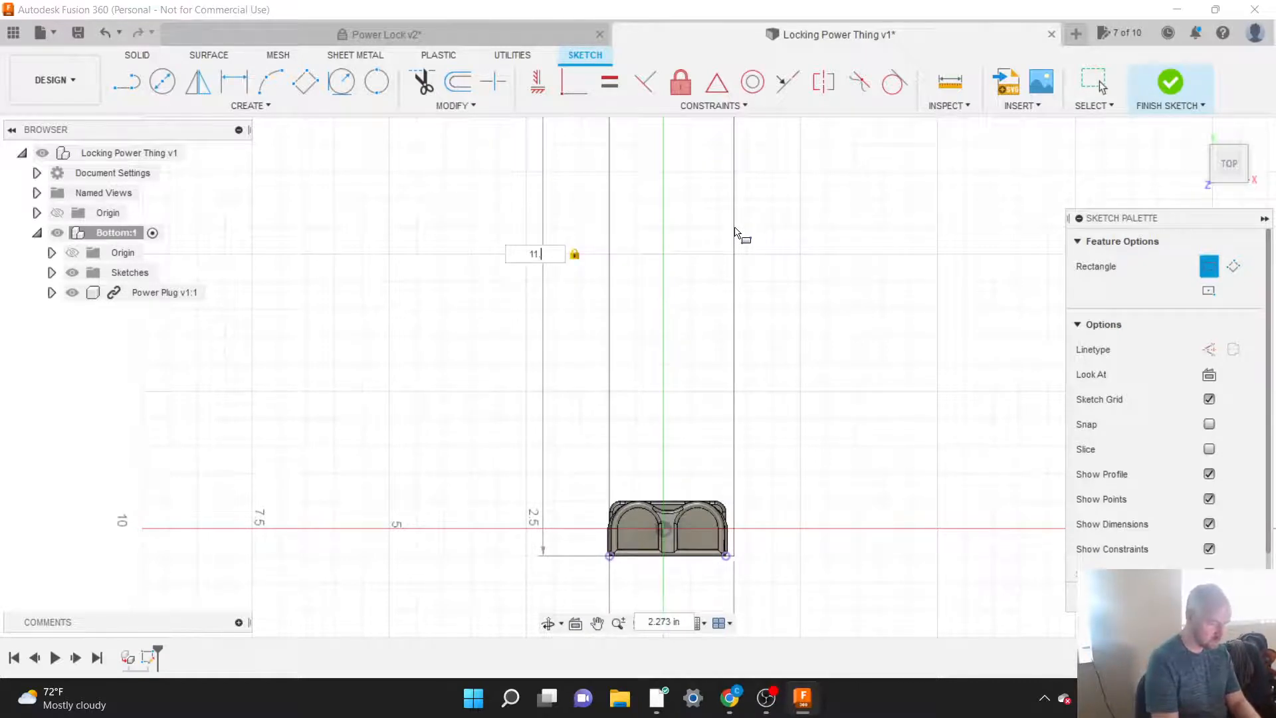
type(".25")
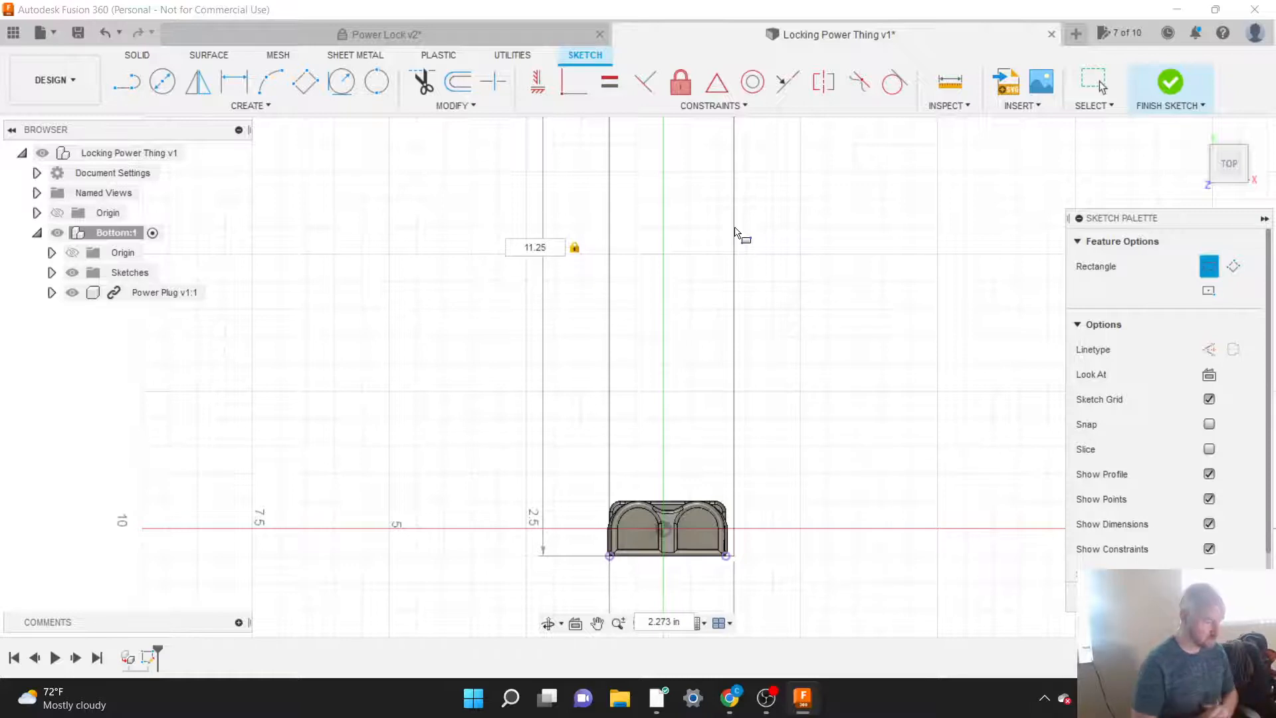
key("BackSpace")
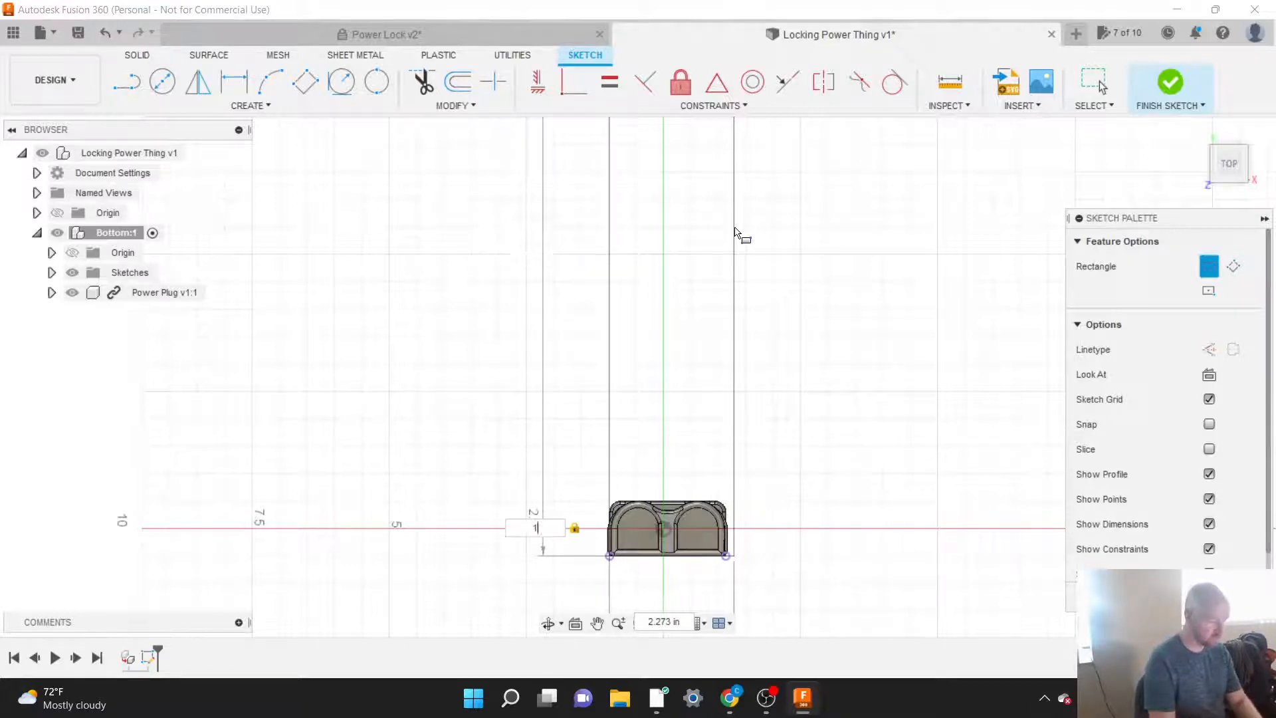
type("11 1/4")
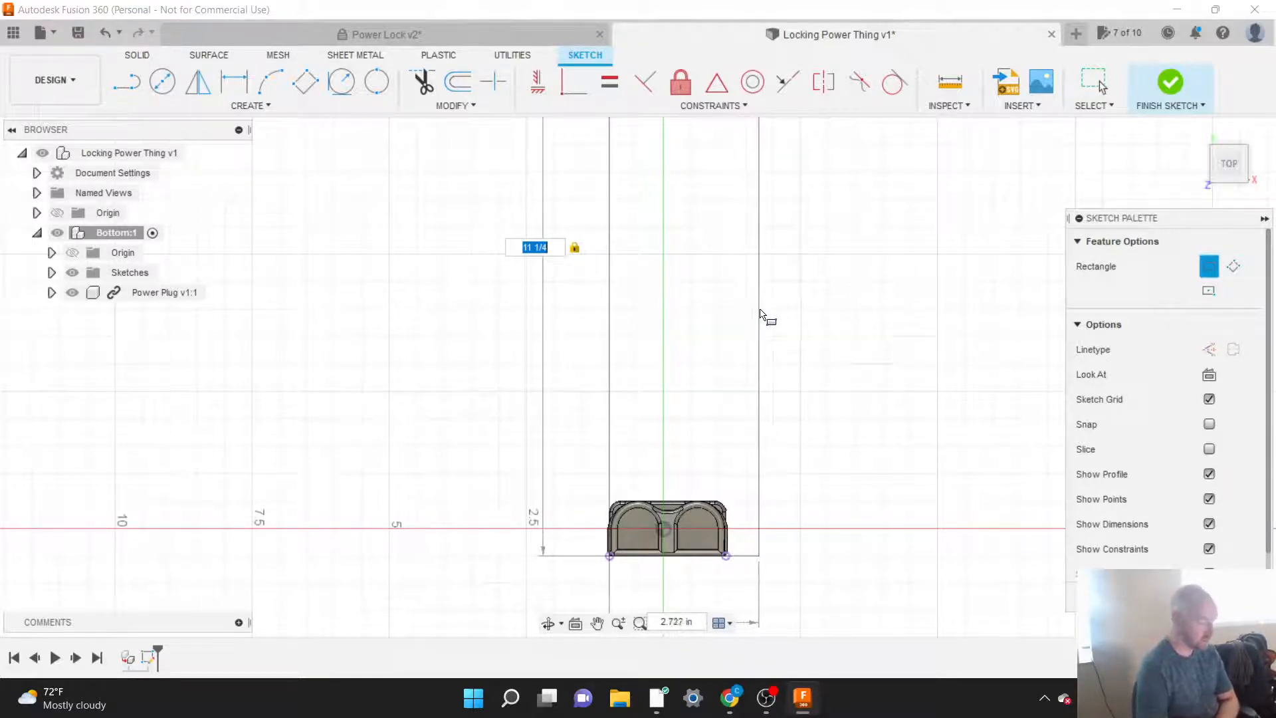
left_click(764, 313)
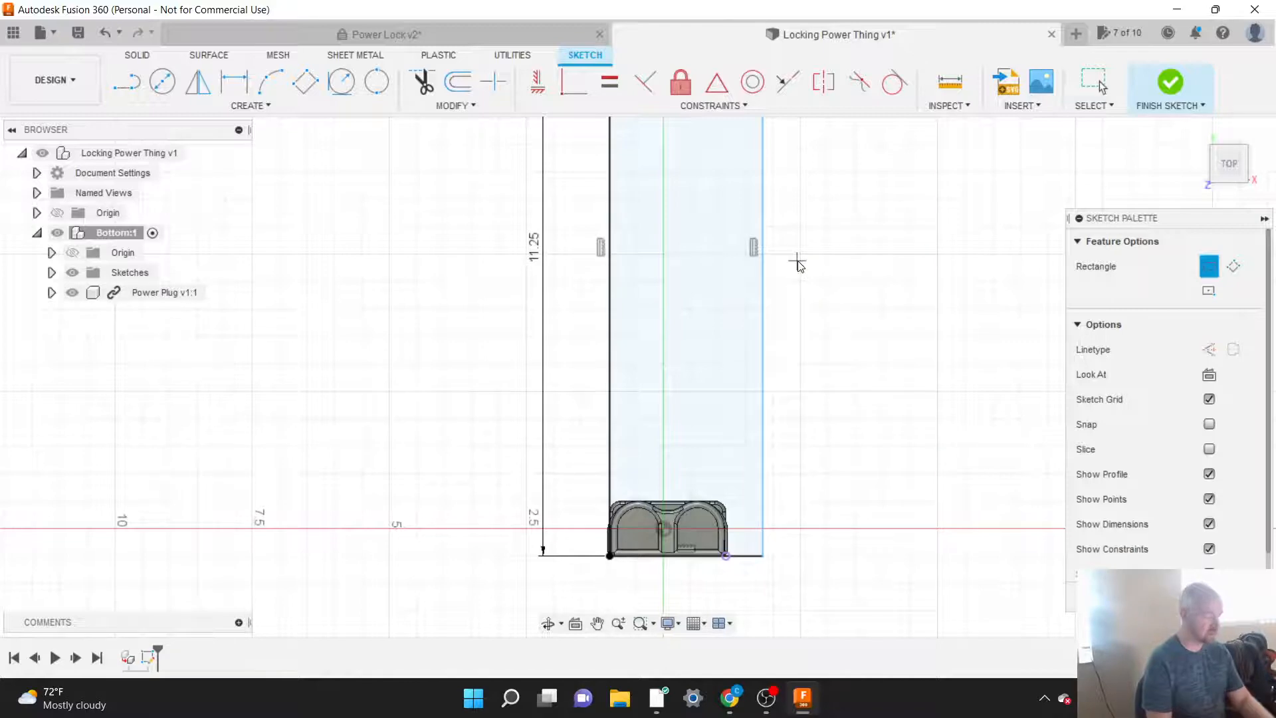
key("Escape")
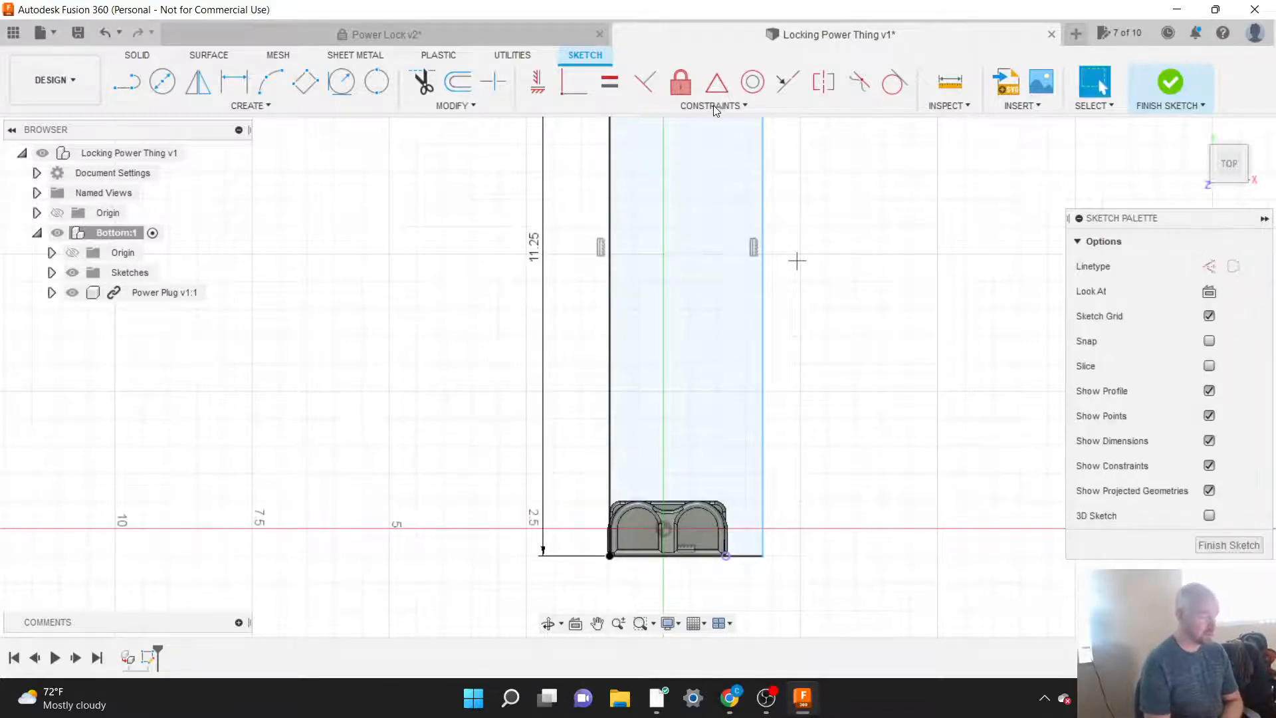
left_click(714, 107)
left_click(713, 105)
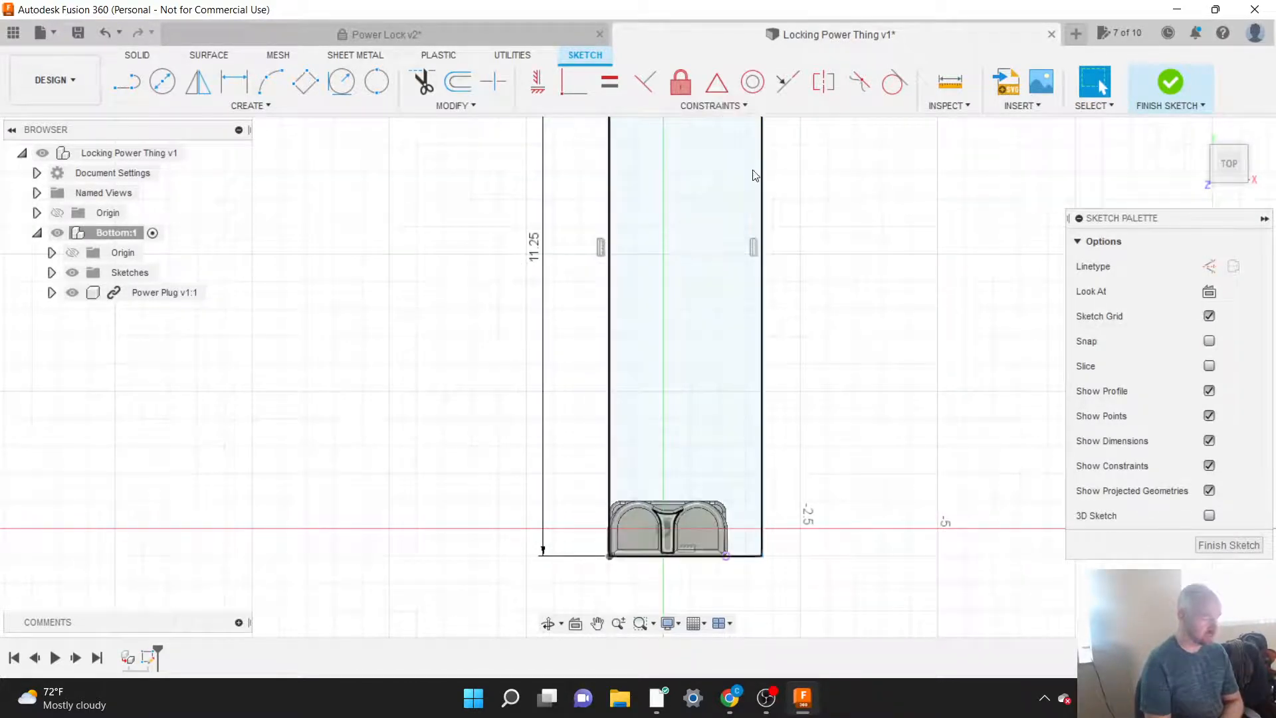
left_click(764, 187)
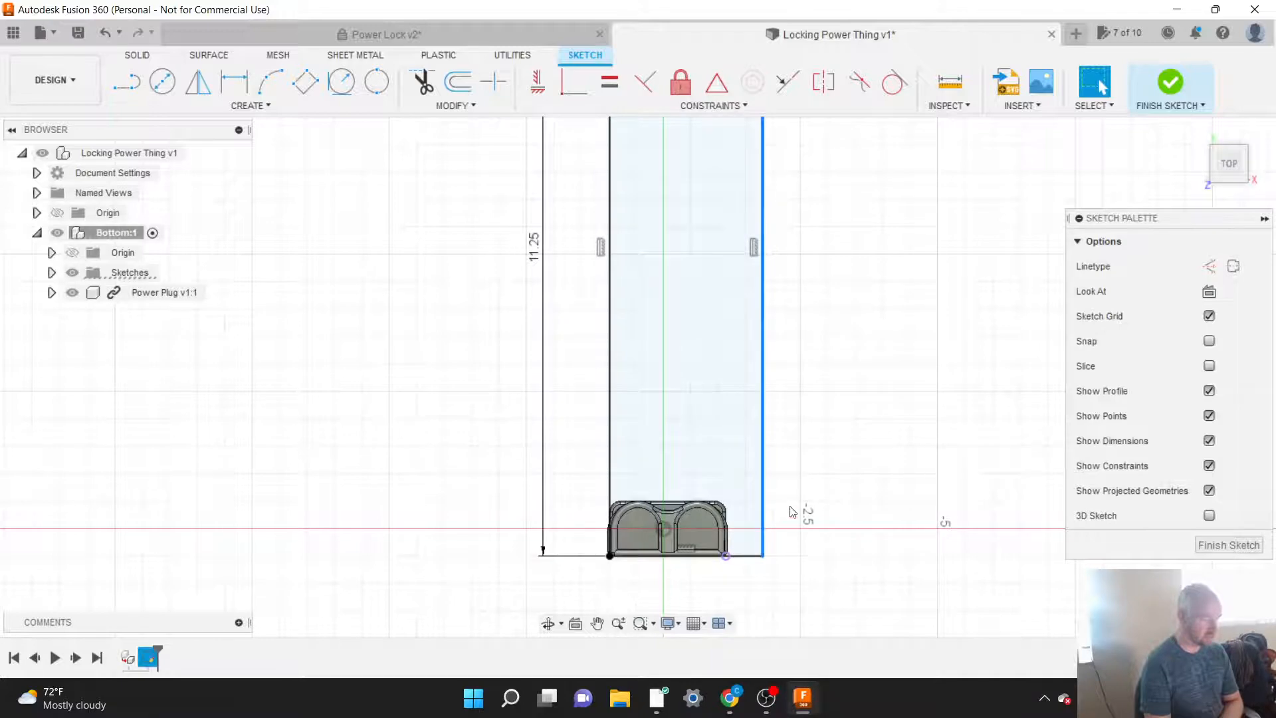
left_click(728, 557)
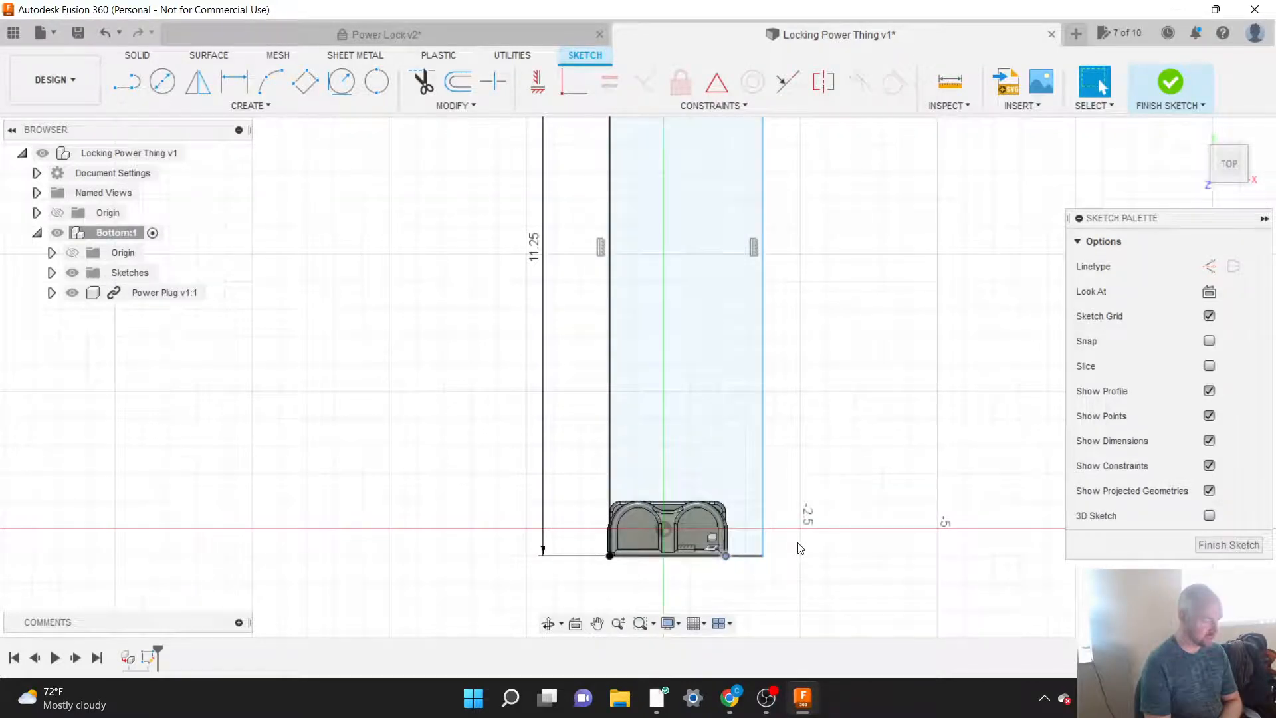
left_click(802, 548)
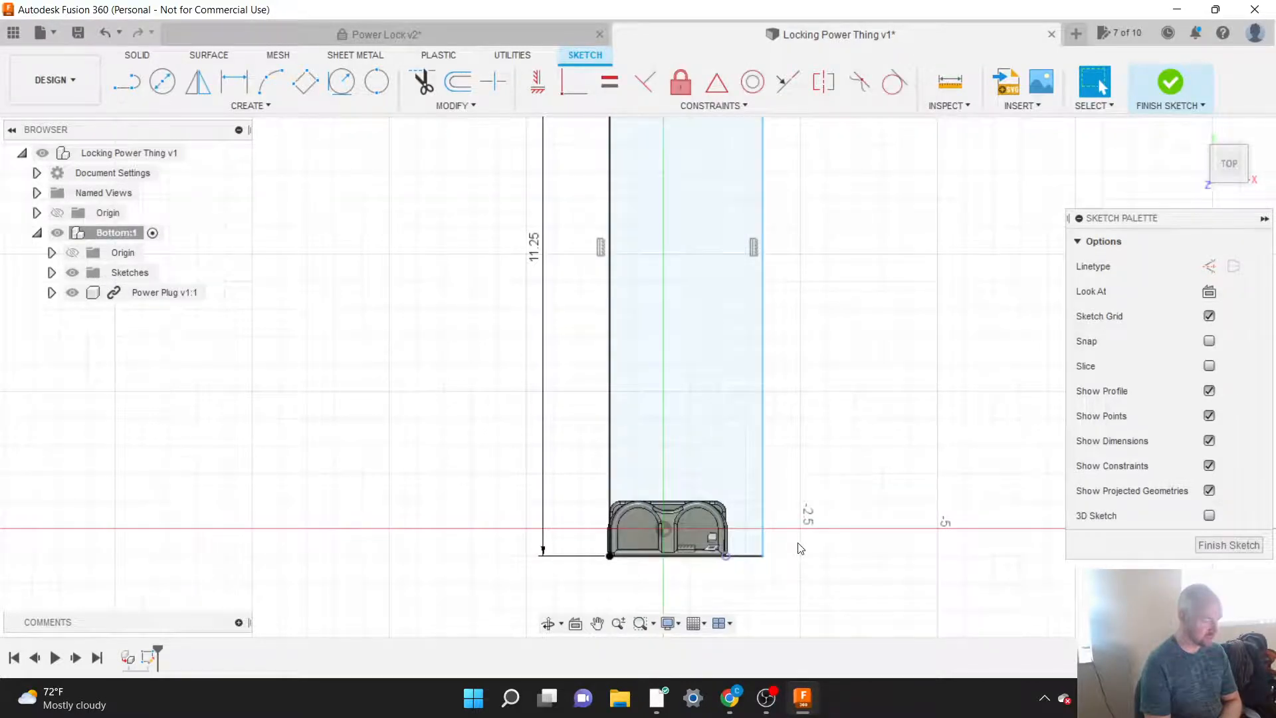
Step: Make the rectangle's right long side coincident with the Power Plug's right projected corner point
left_click(691, 107)
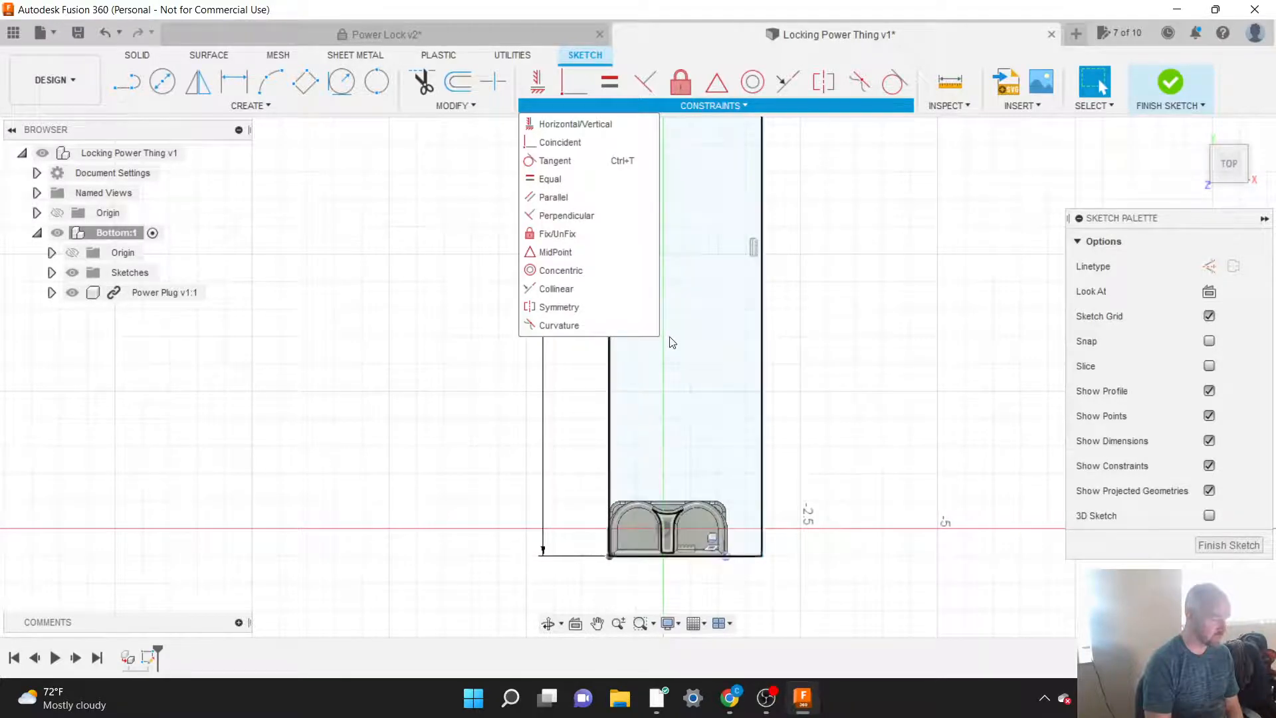
left_click(553, 144)
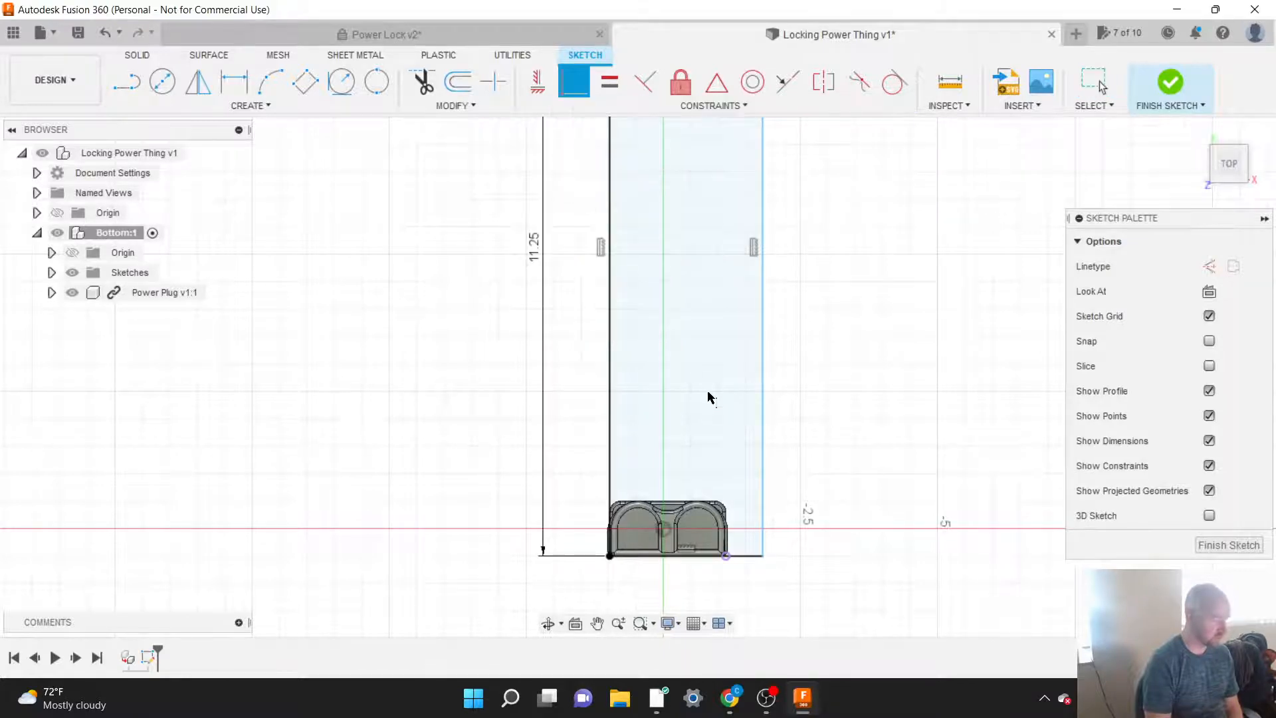
left_click(727, 558)
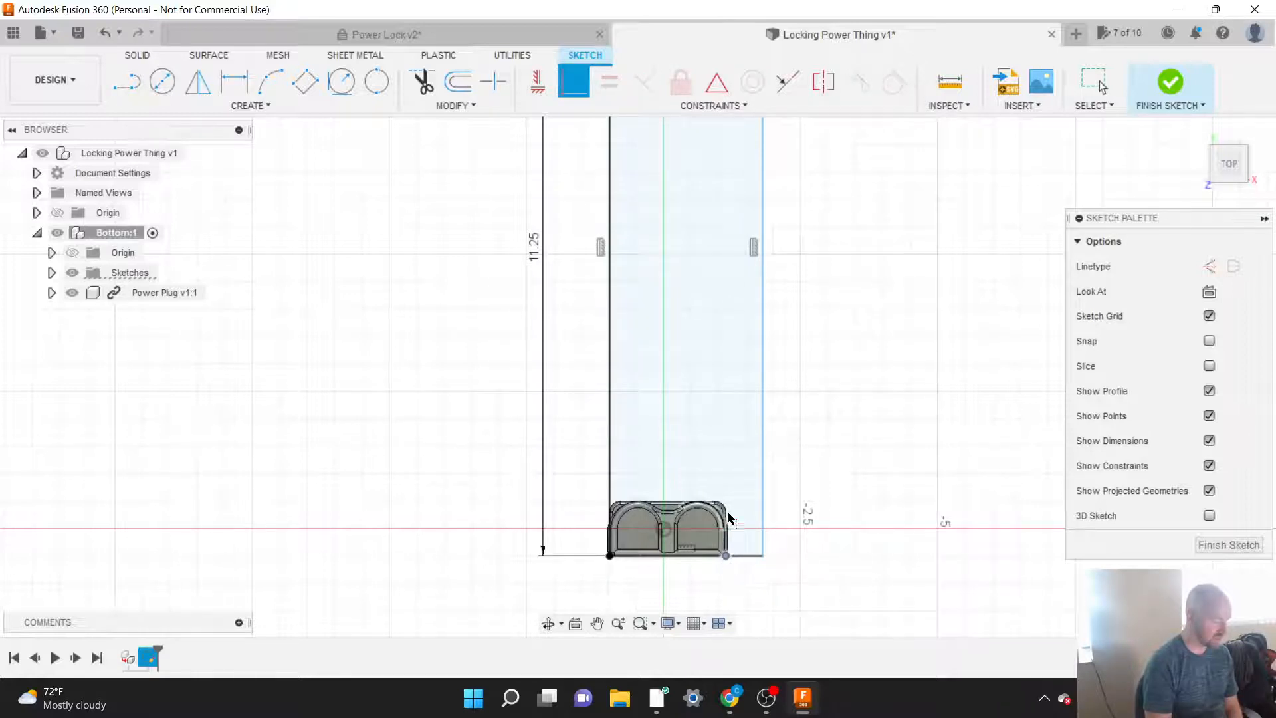
left_click(762, 483)
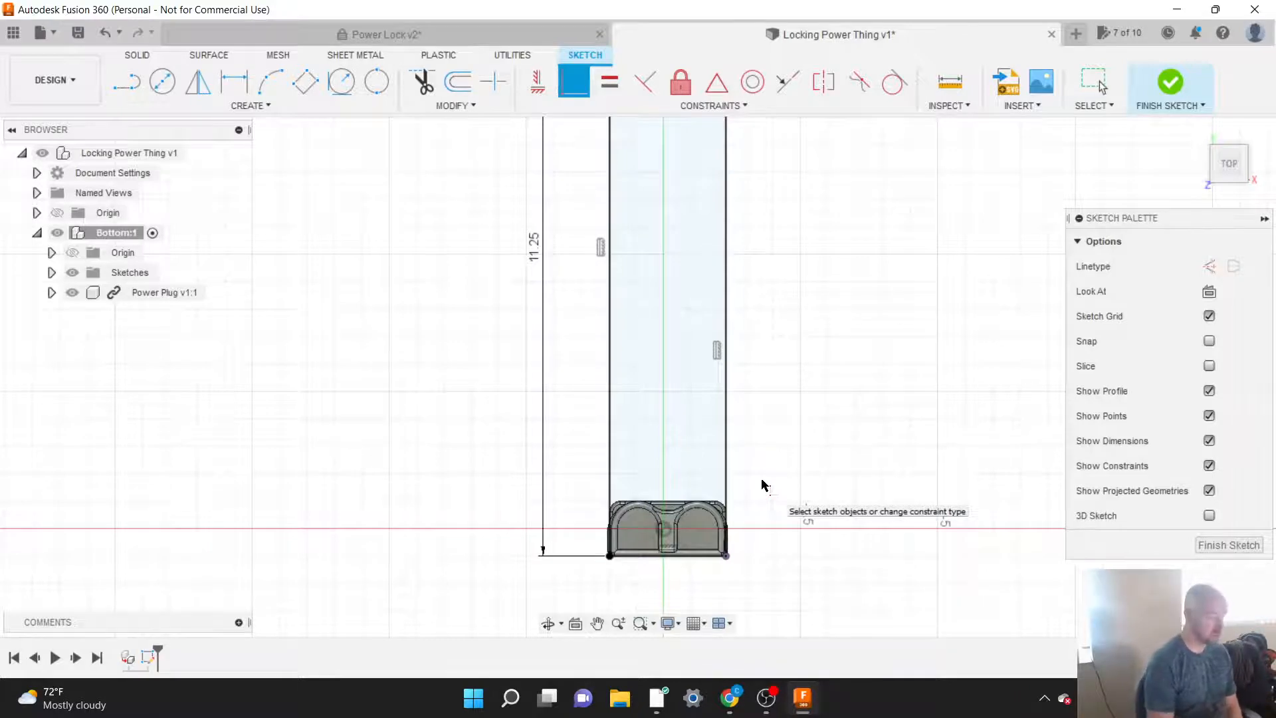
scroll(763, 558, "down", 5)
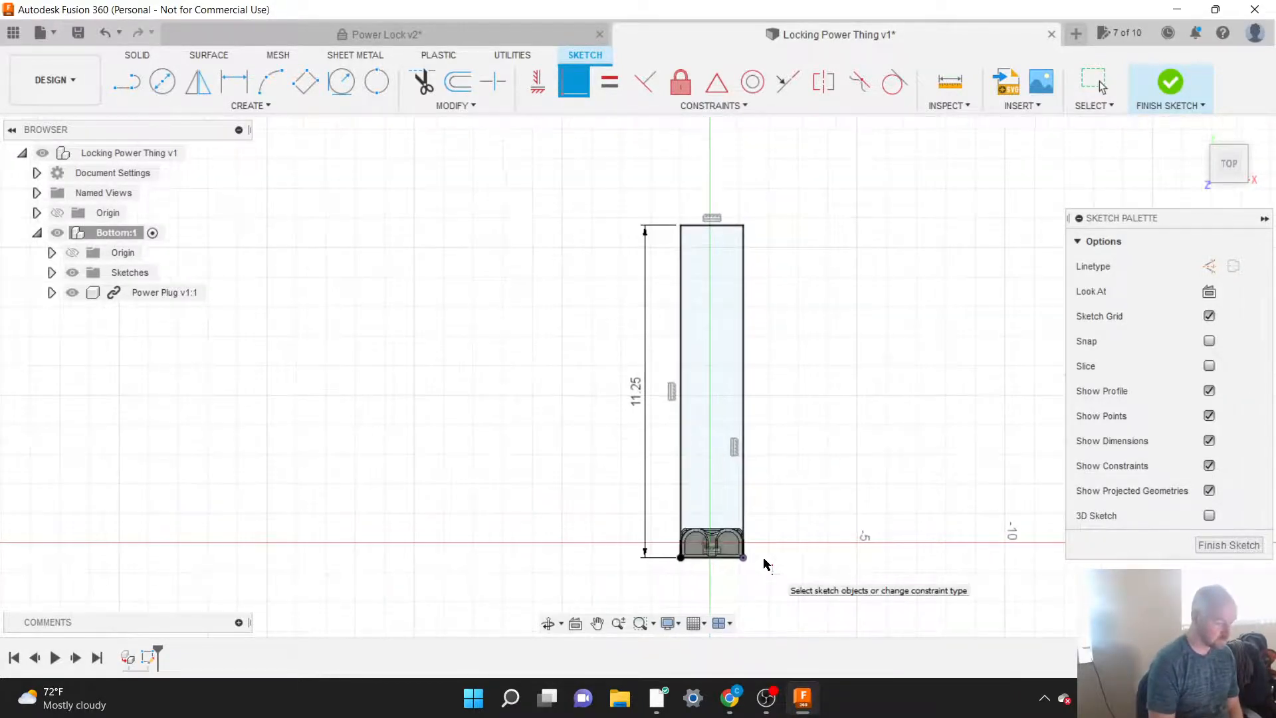
scroll(764, 563, "up", 4)
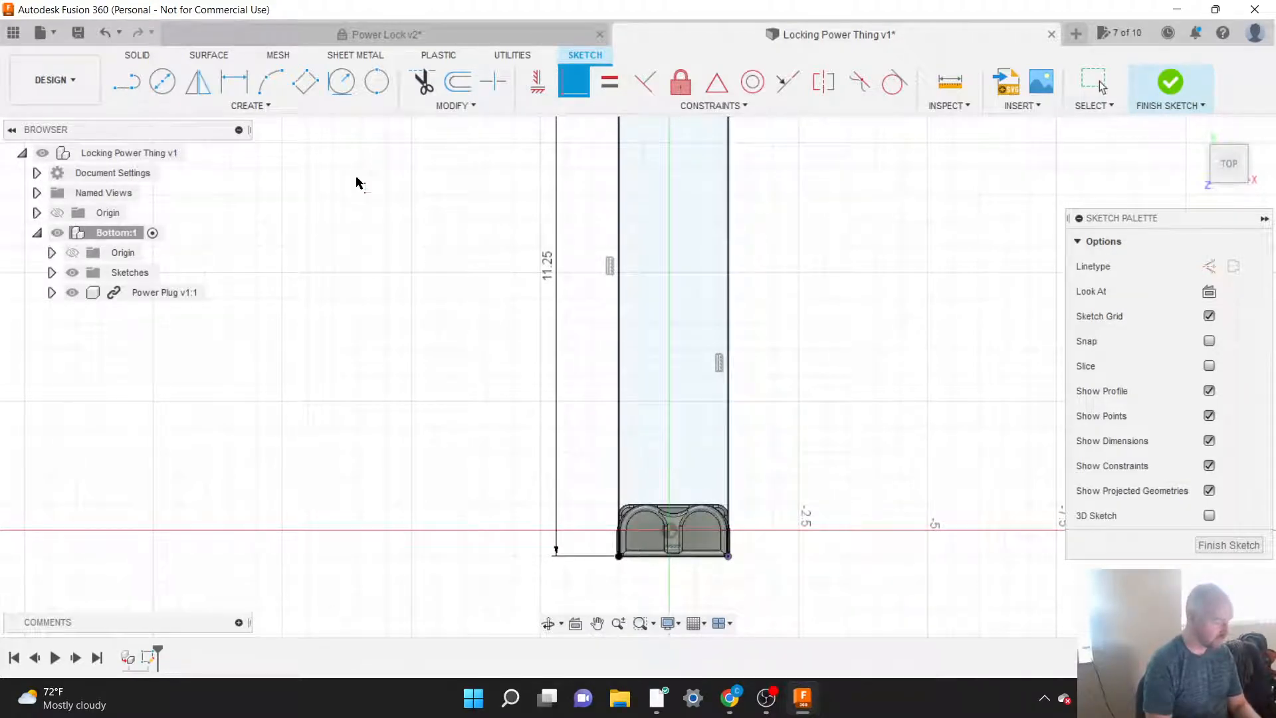
left_click(253, 106)
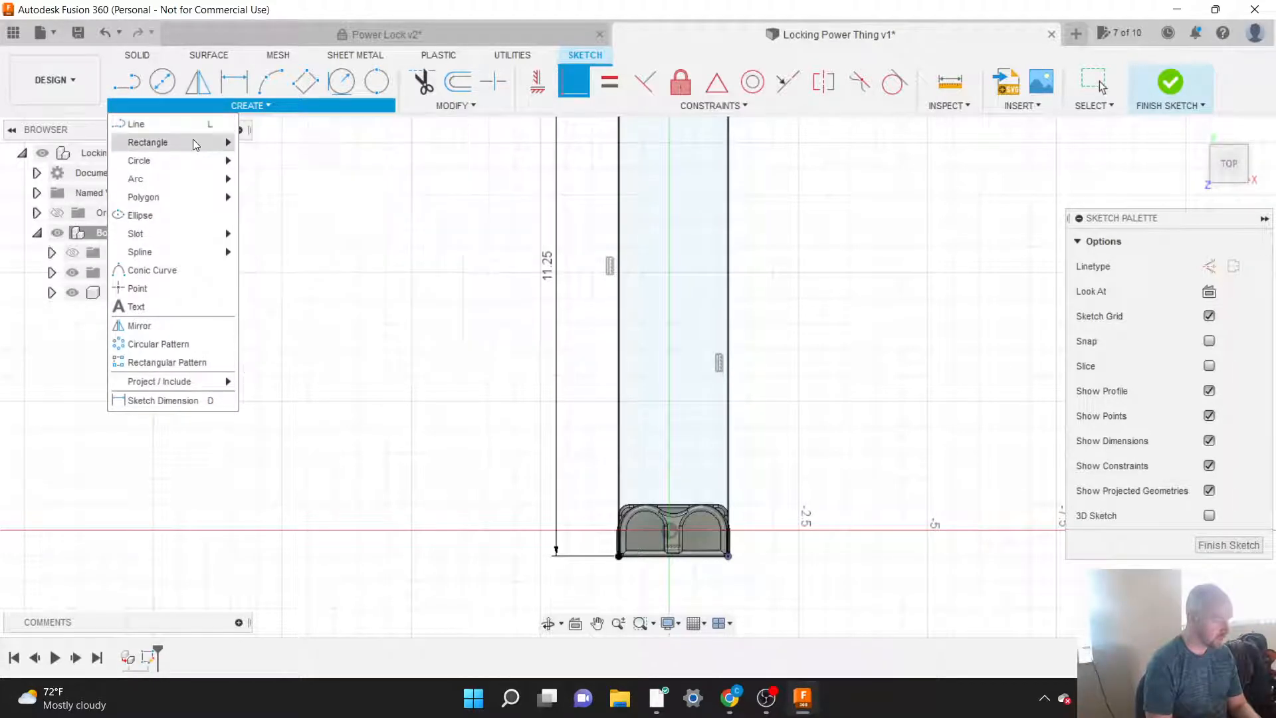
mouse_move(193, 140)
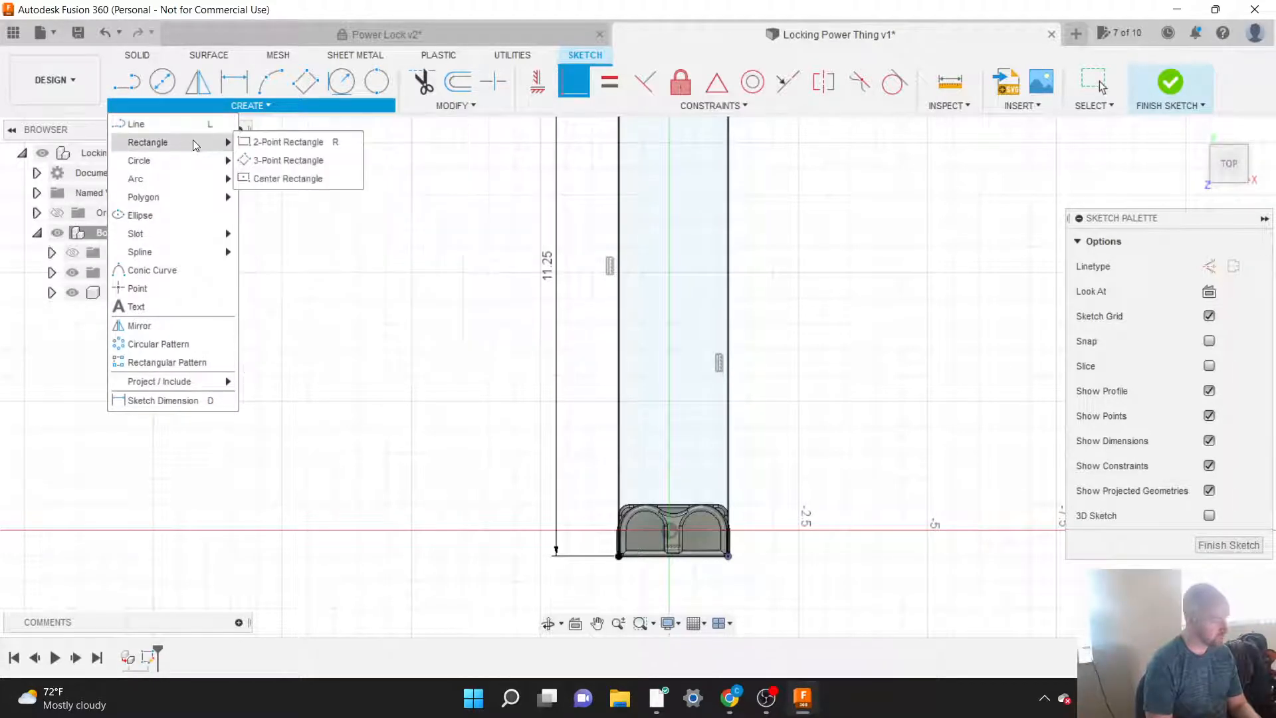
left_click(254, 142)
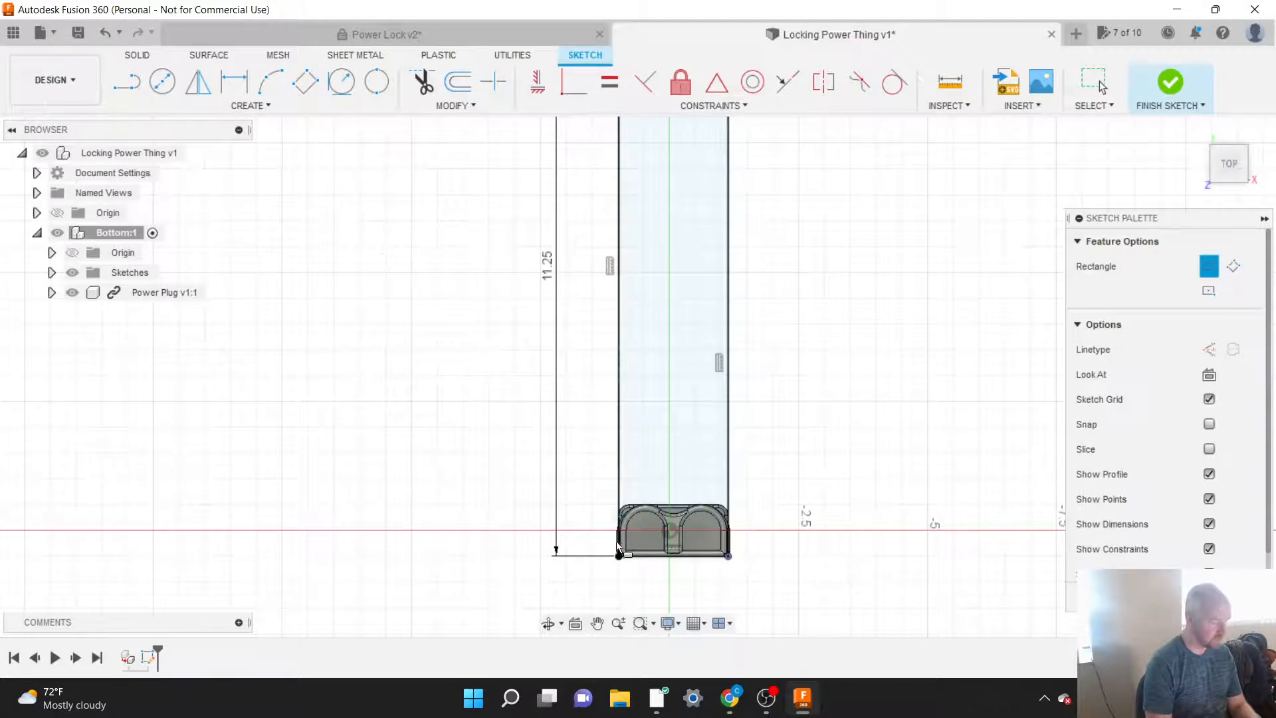
scroll(624, 582, "up", 3)
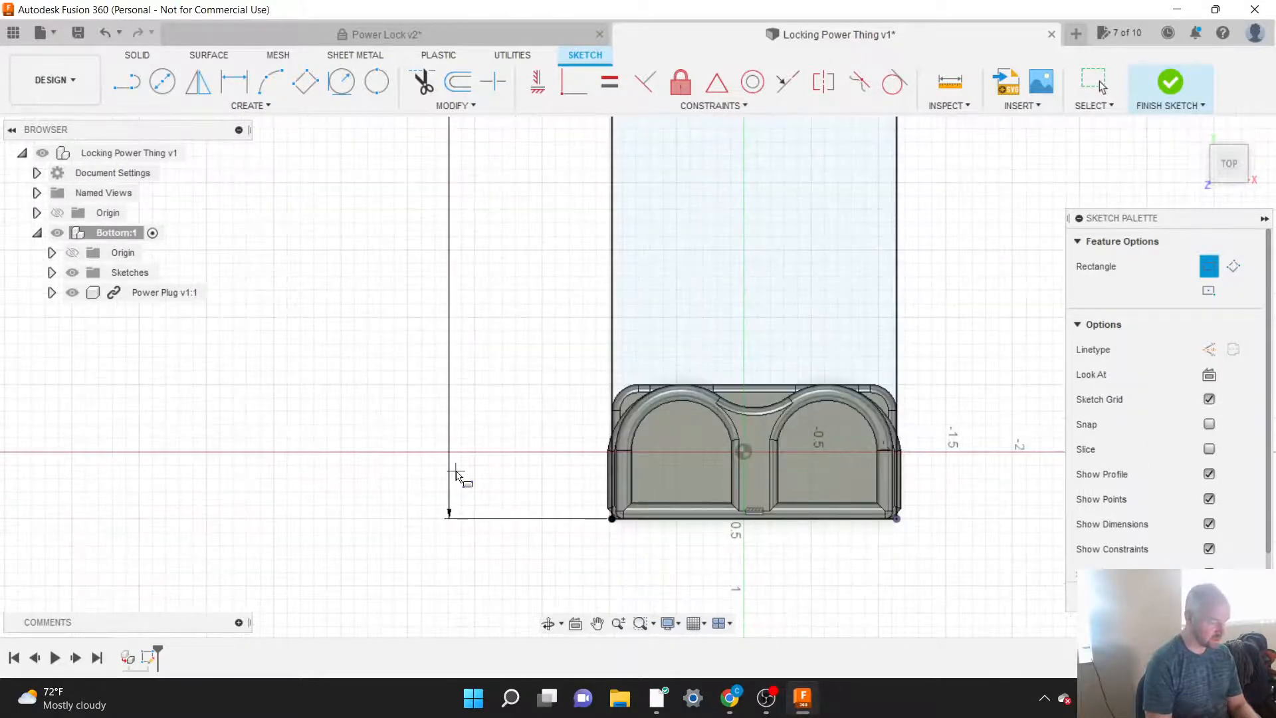
scroll(634, 590, "up", 3)
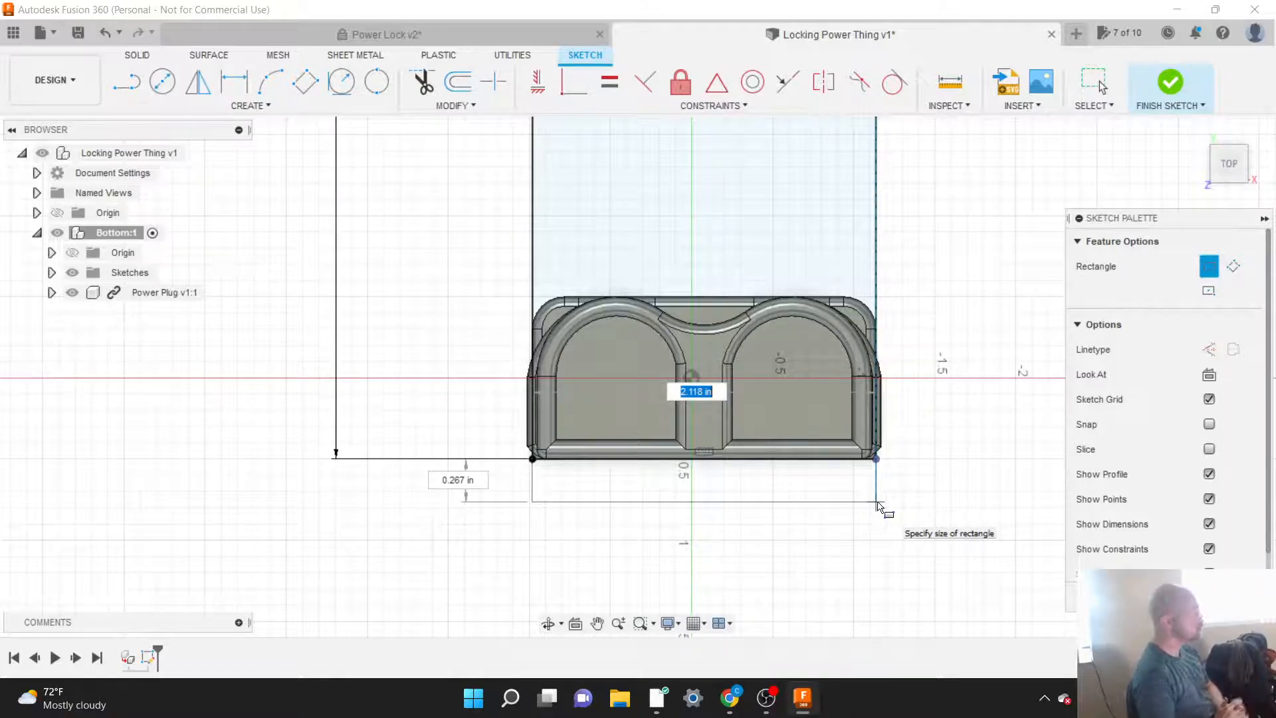
key("Escape")
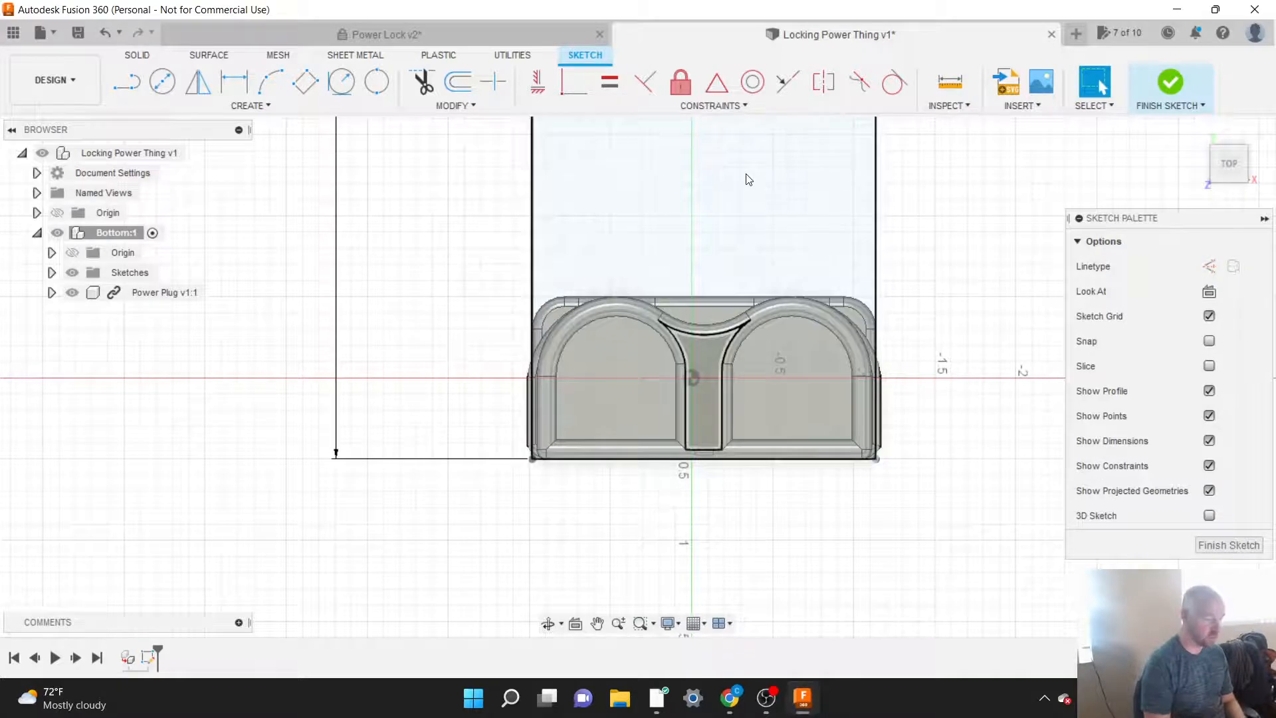
Step: Pull the 11.25 in rectangle's right long side outward and make it coincident with the Power Plug's right projected corner point
left_click(706, 106)
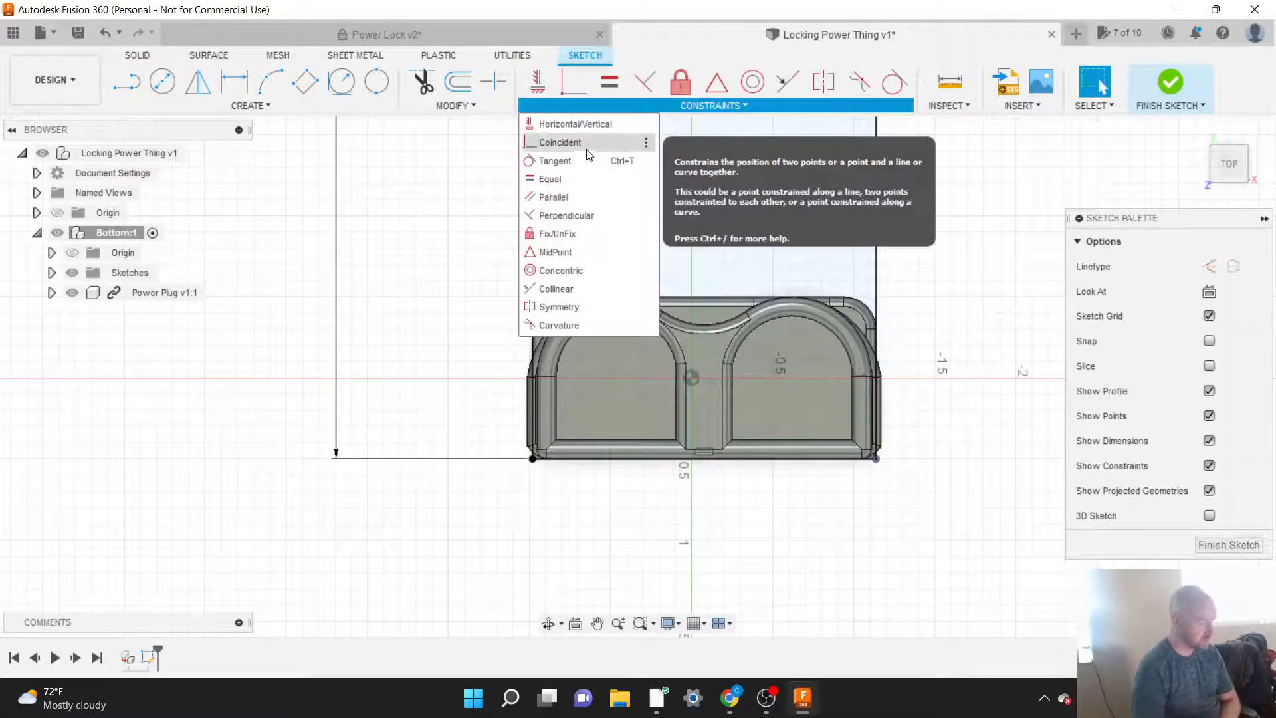
left_click(979, 288)
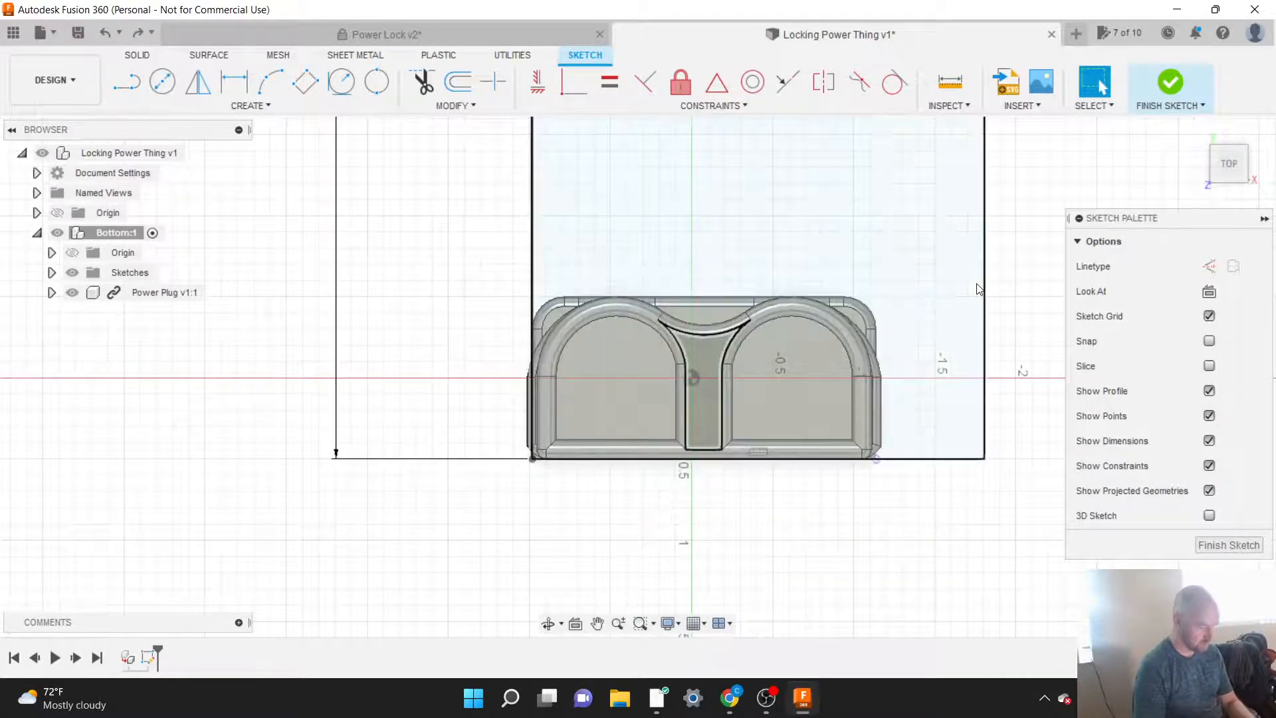
scroll(822, 540, "down", 1)
scroll(823, 540, "down", 3)
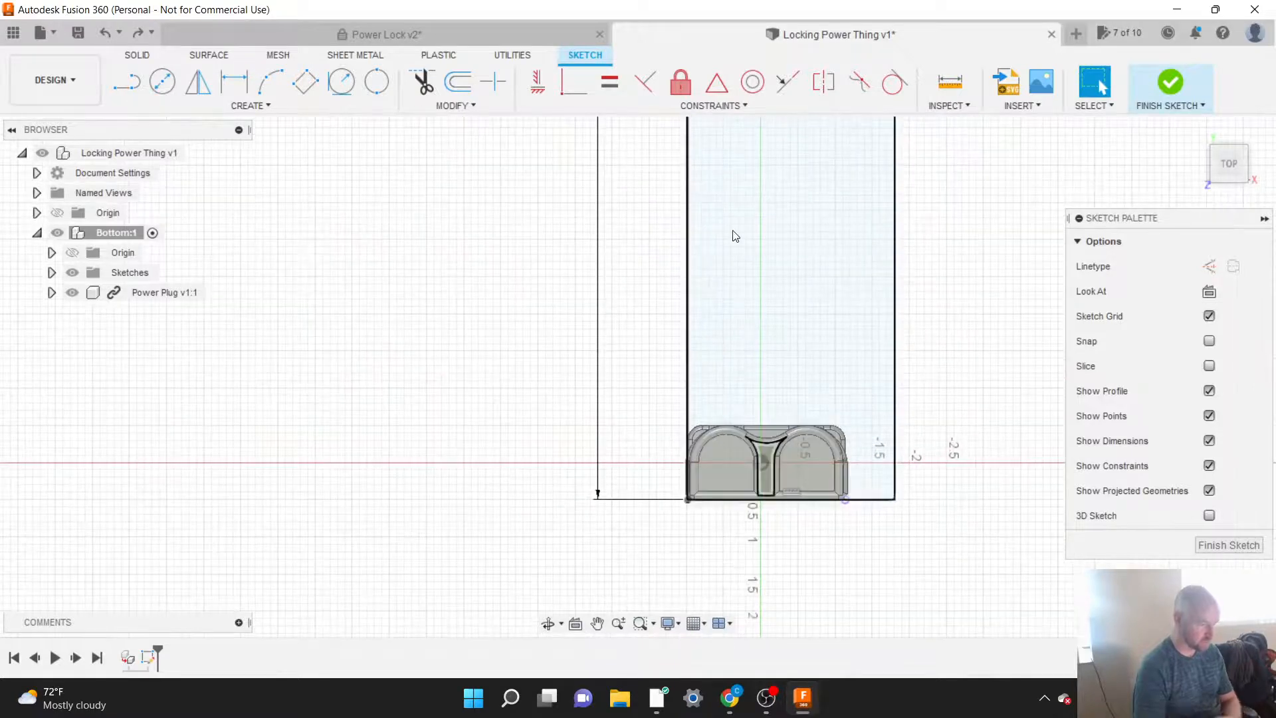
left_click(691, 111)
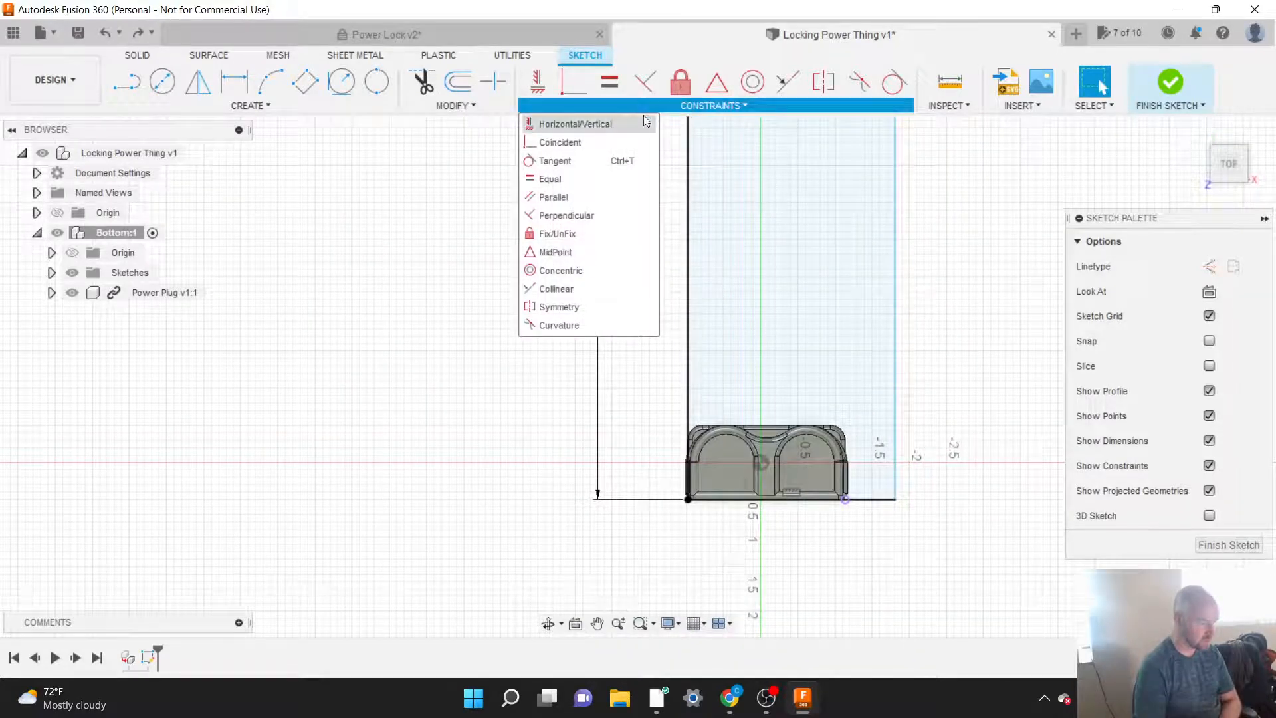
left_click(564, 142)
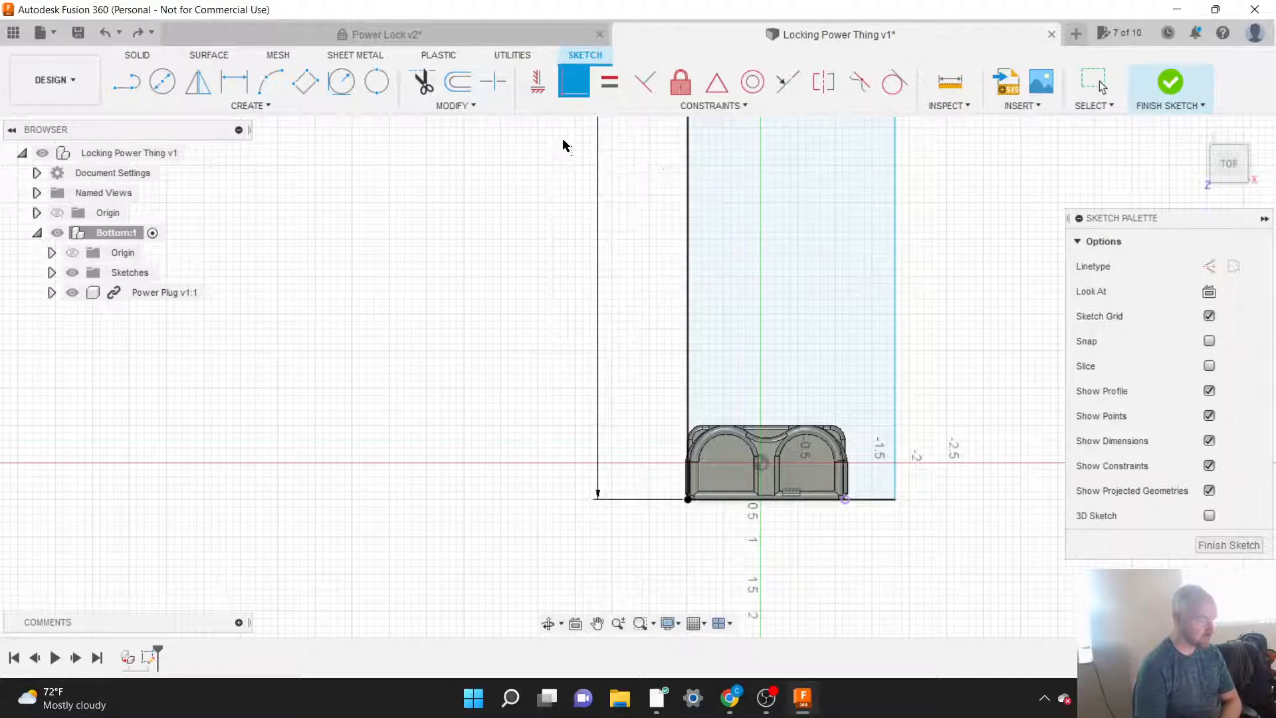
left_click(845, 507)
left_click(896, 447)
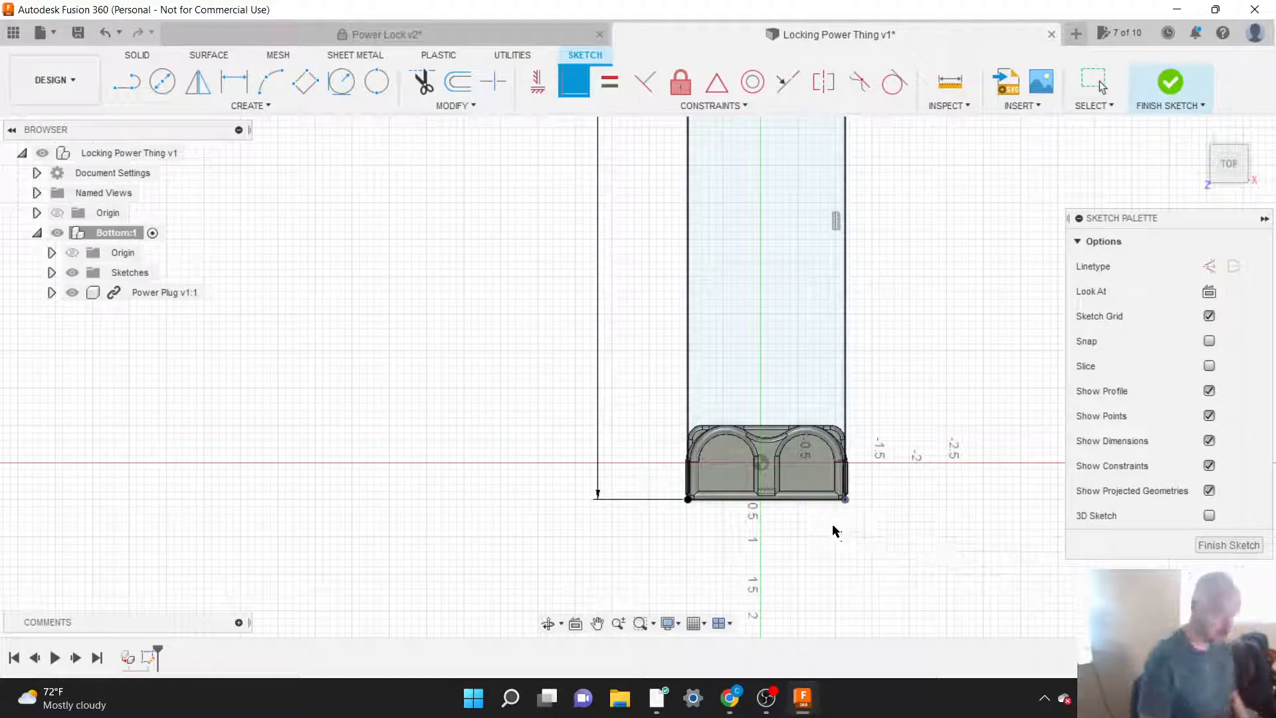
Step: Sketch a two-point rectangle 0.25 in deep below the Power Plug's flat edge, spanning from its left to its right projected corner
scroll(791, 542, "up", 3)
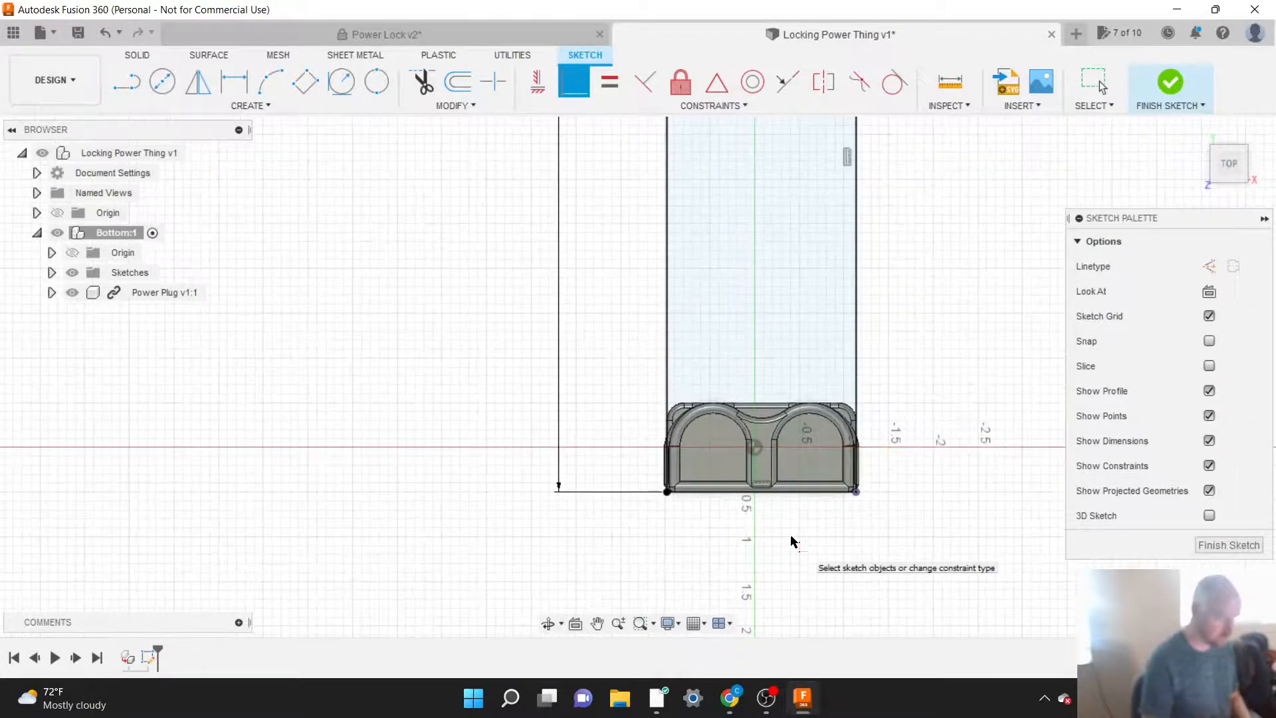
left_click(266, 104)
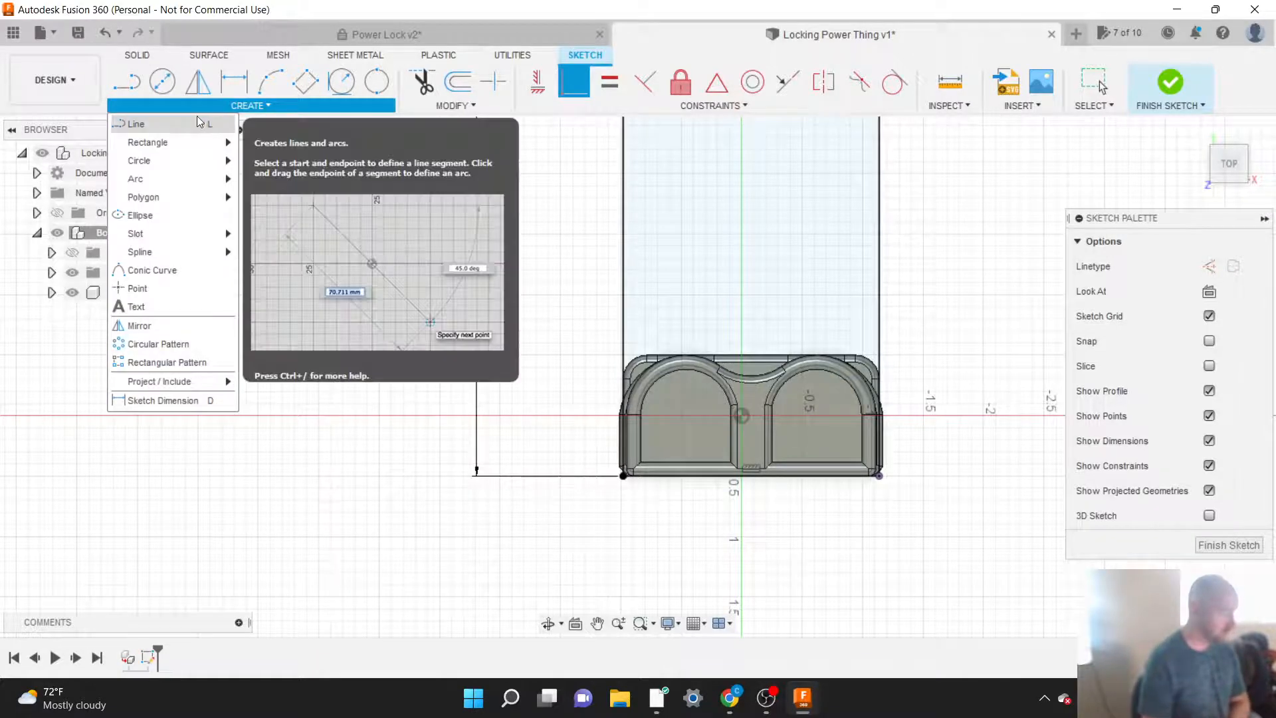
mouse_move(181, 141)
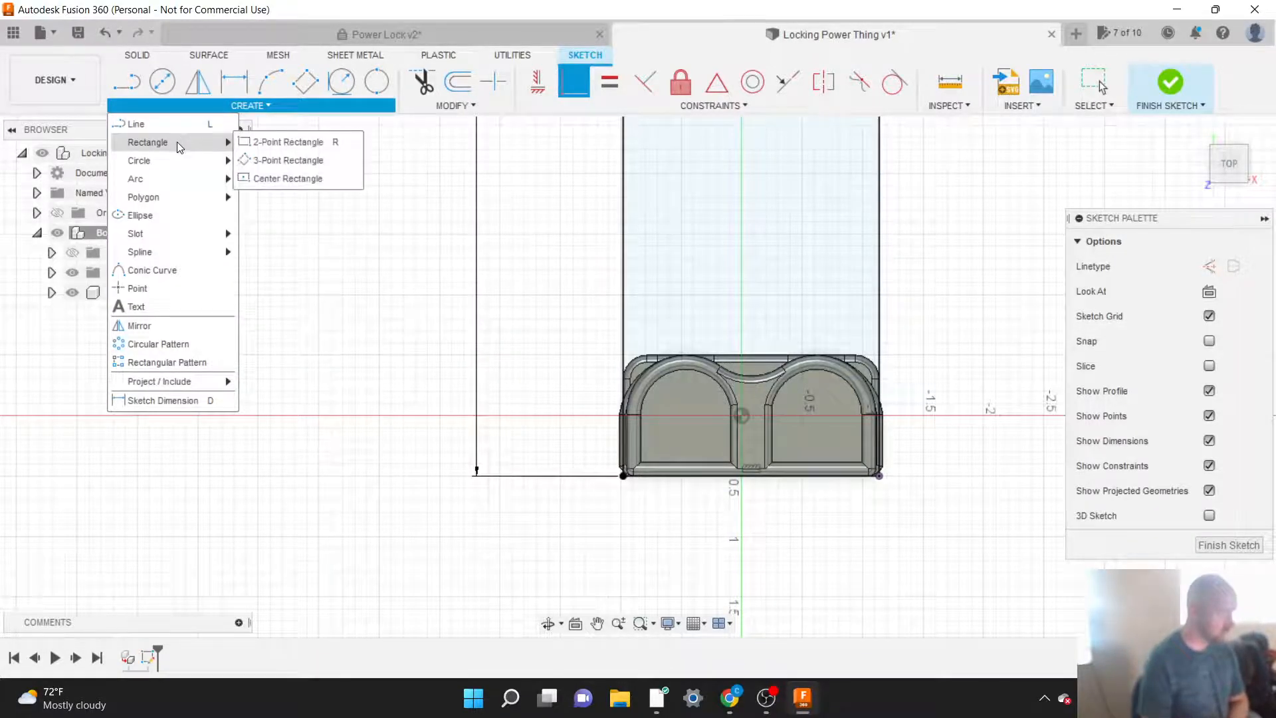
left_click(261, 143)
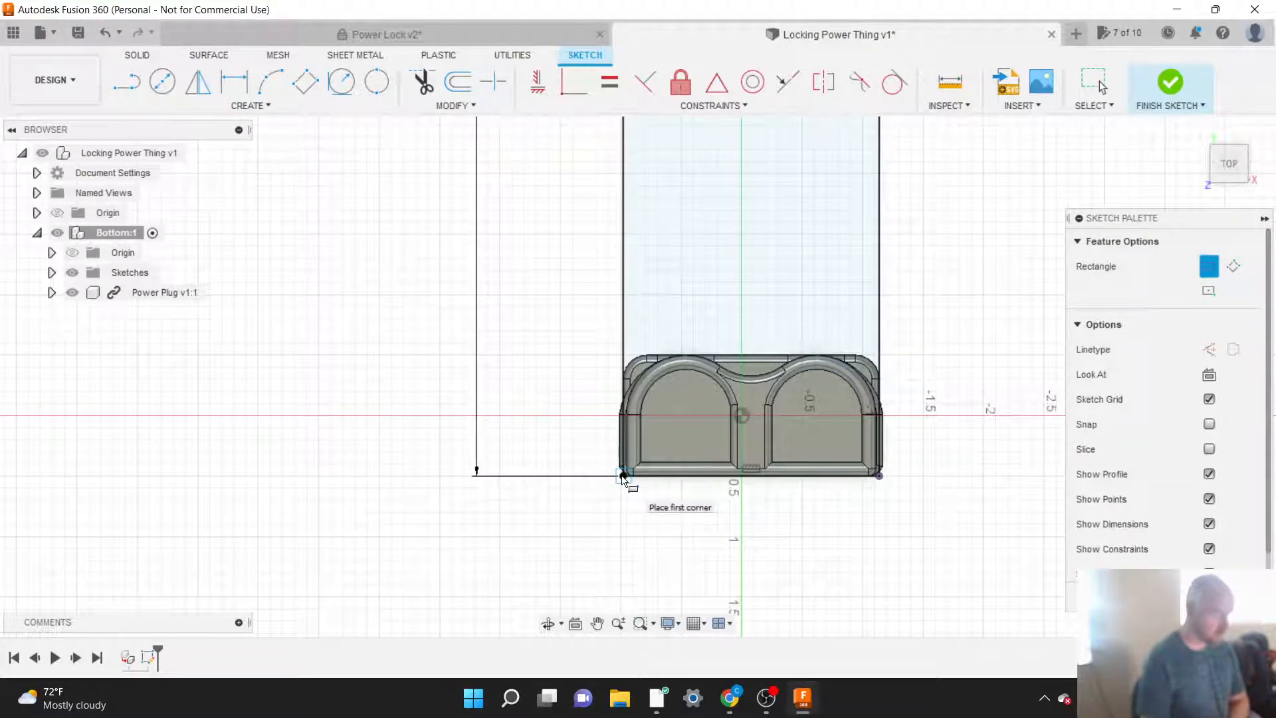
left_click(623, 477)
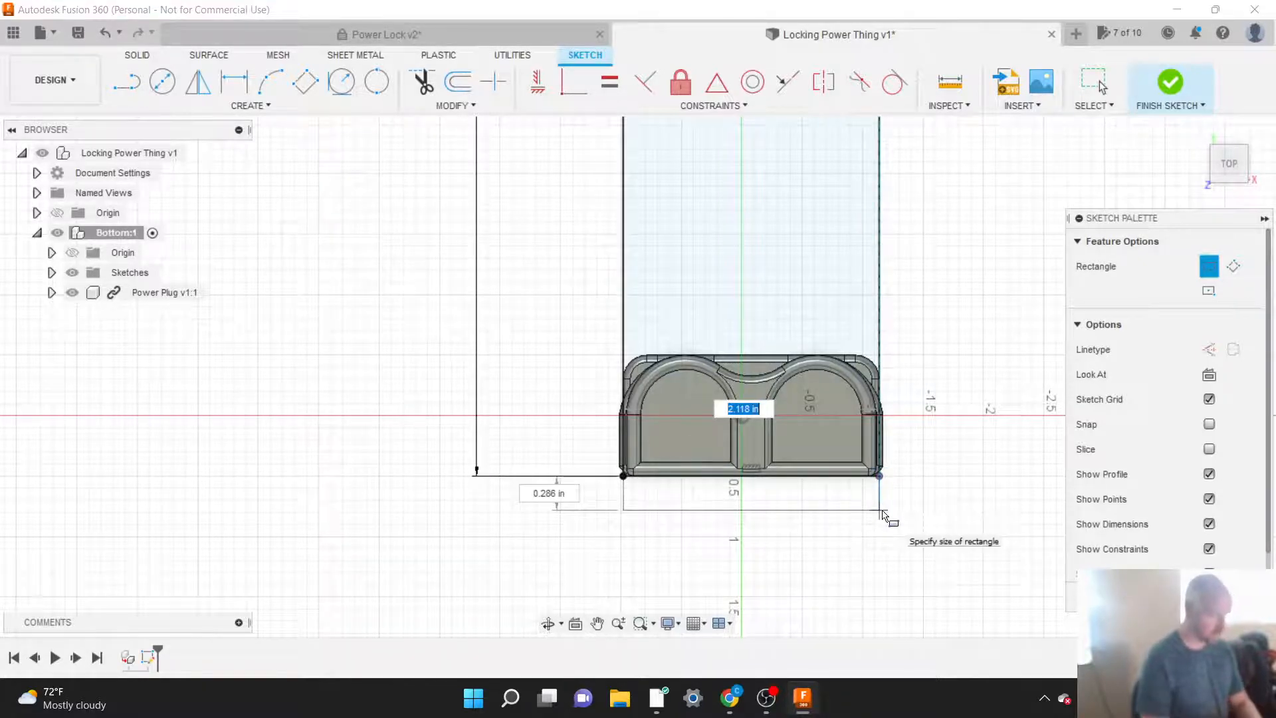
scroll(884, 513, "up", 5)
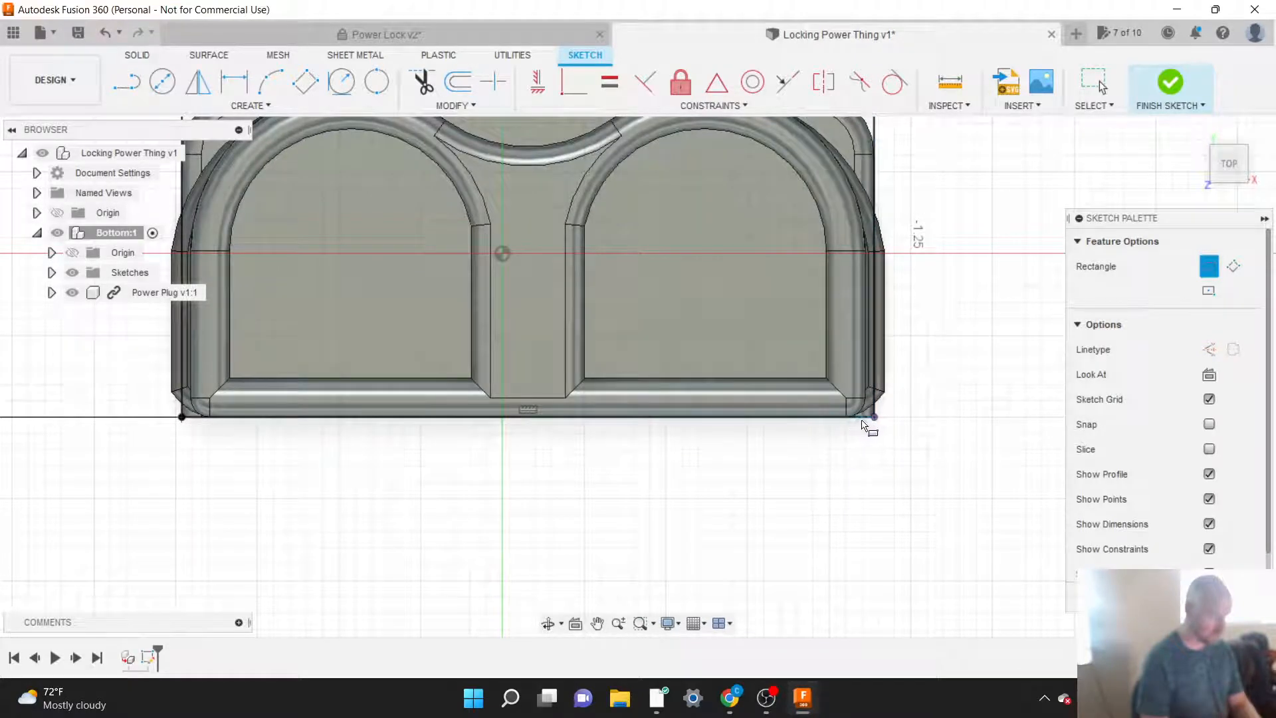
left_click(875, 419)
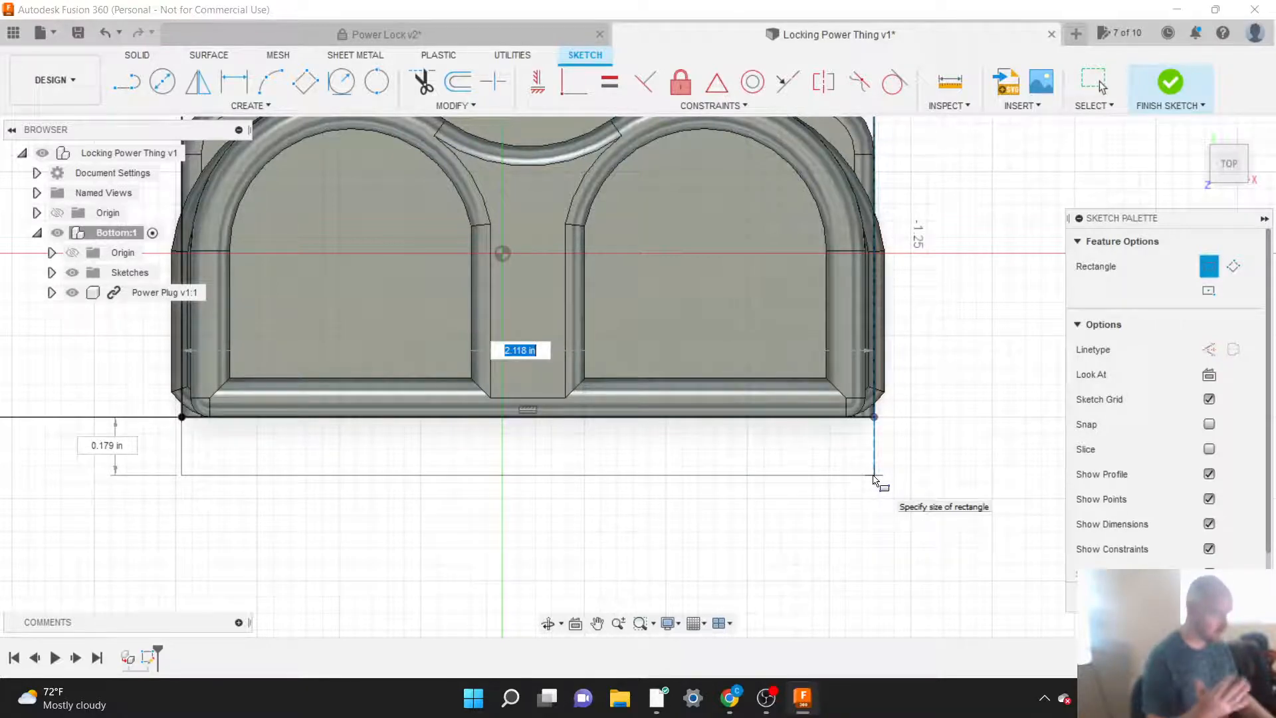
key("Tab")
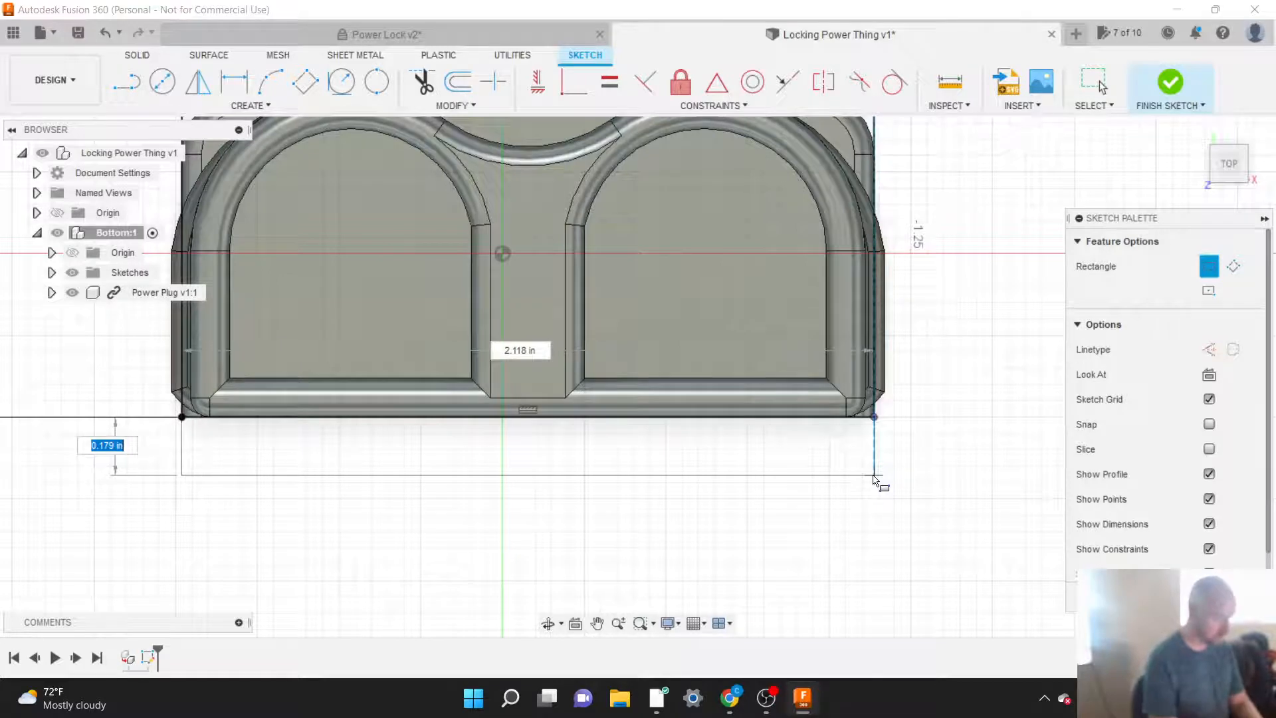
type(".25")
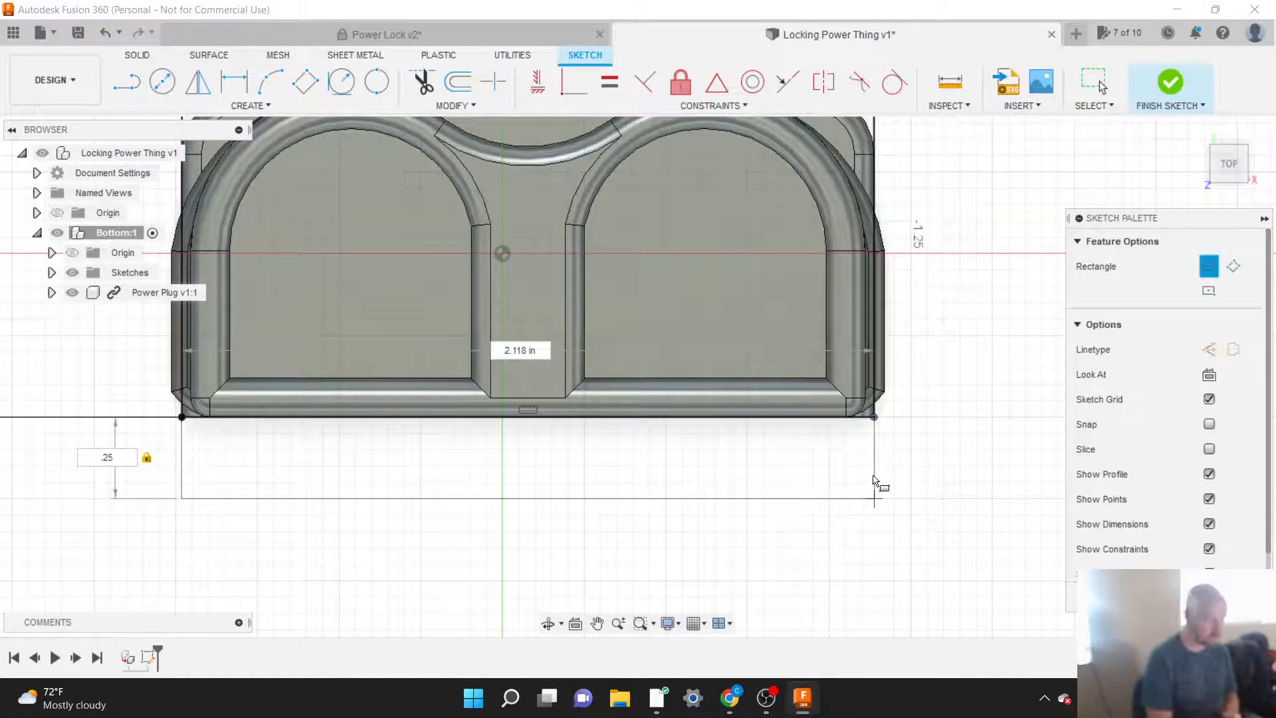
key("Return")
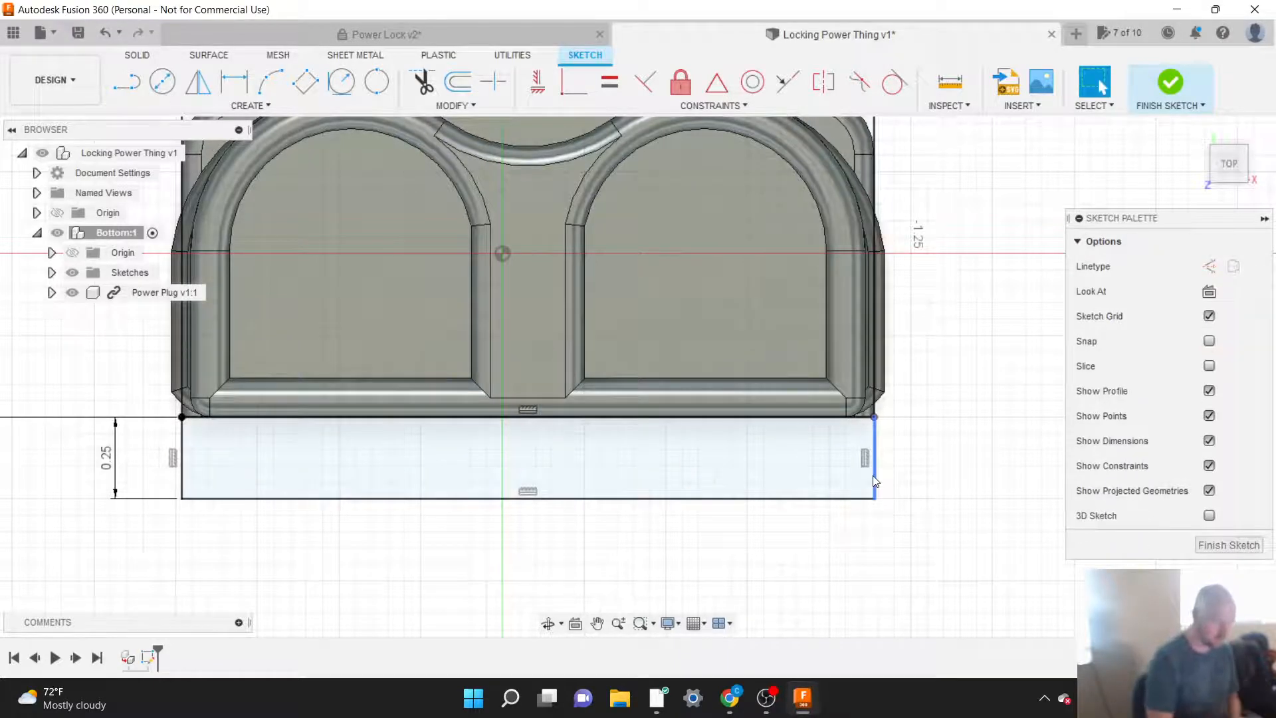
Step: Stretch the 0.25 in rectangle by pulling its right short side outward past the Power Plug's projected corner point
scroll(916, 488, "up", 4)
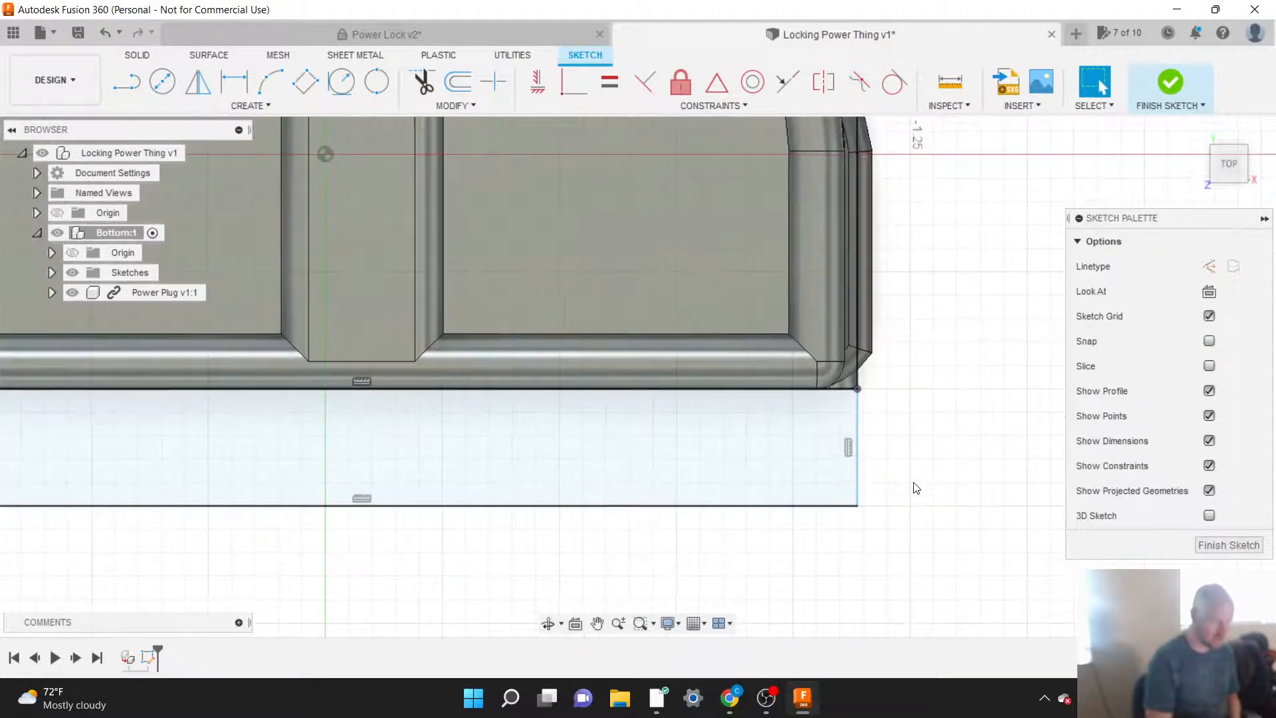
scroll(916, 488, "down", 2)
scroll(916, 489, "down", 2)
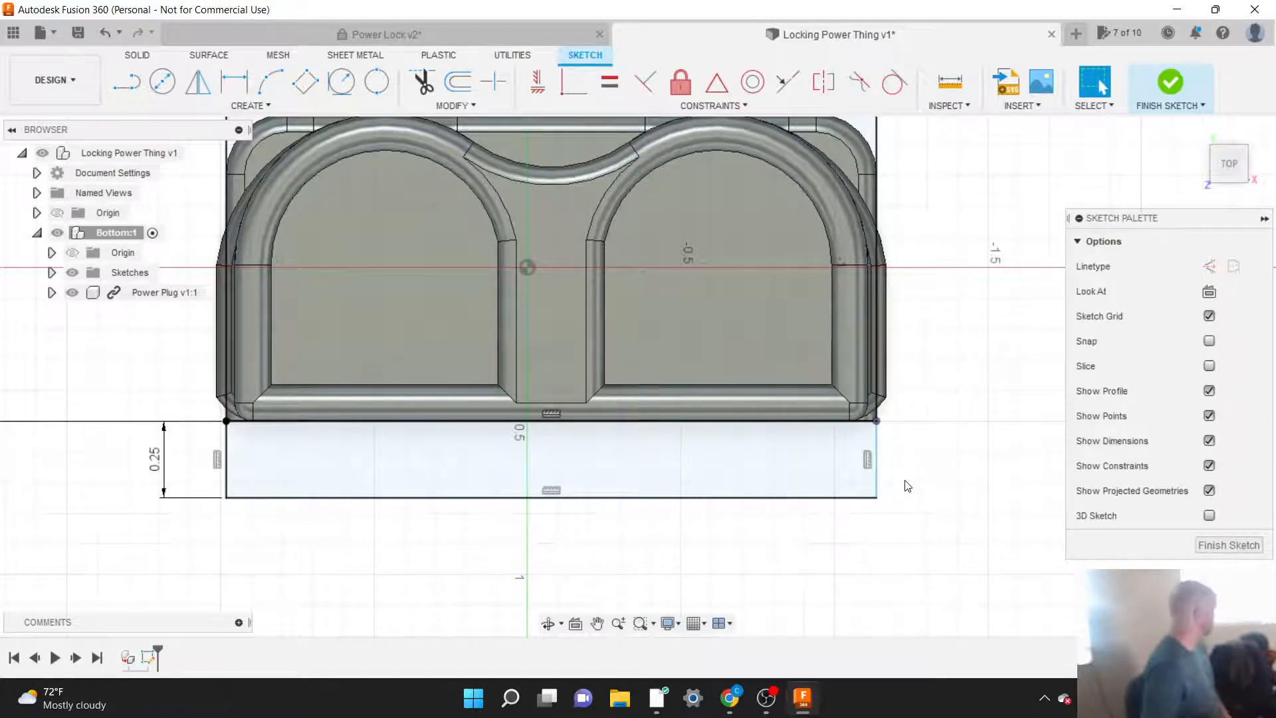
left_click(882, 487)
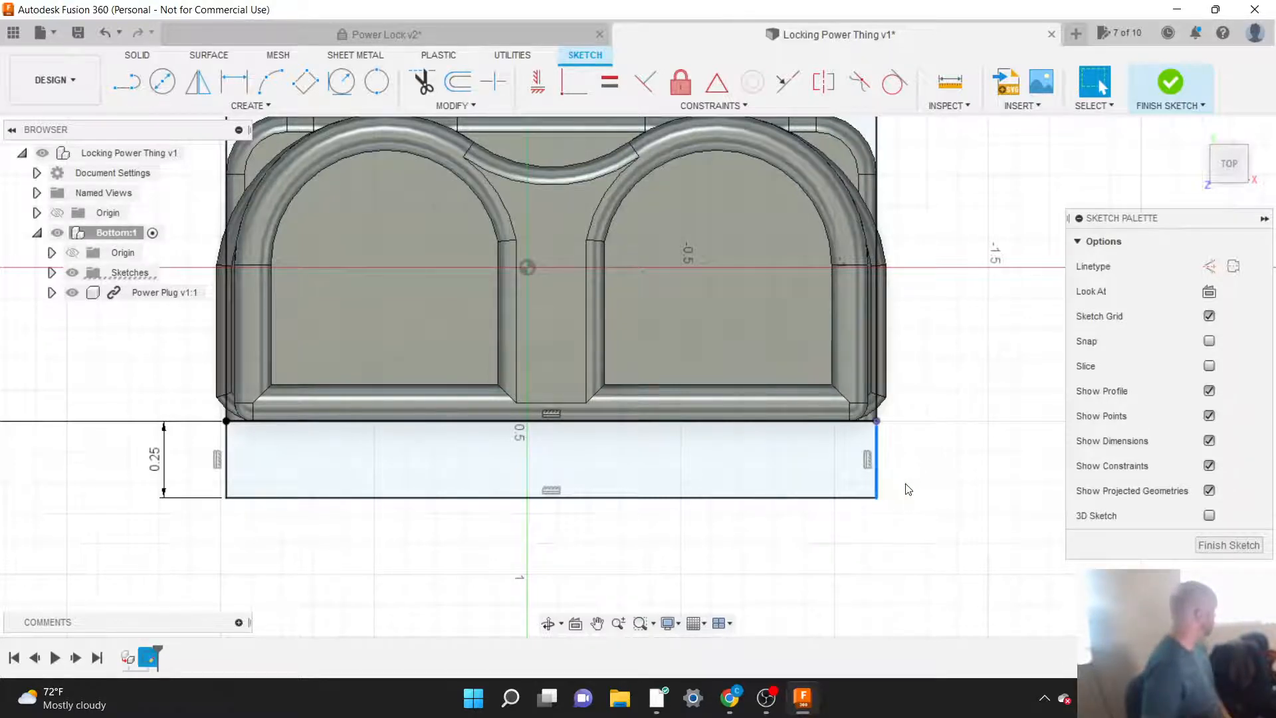
left_click(928, 488)
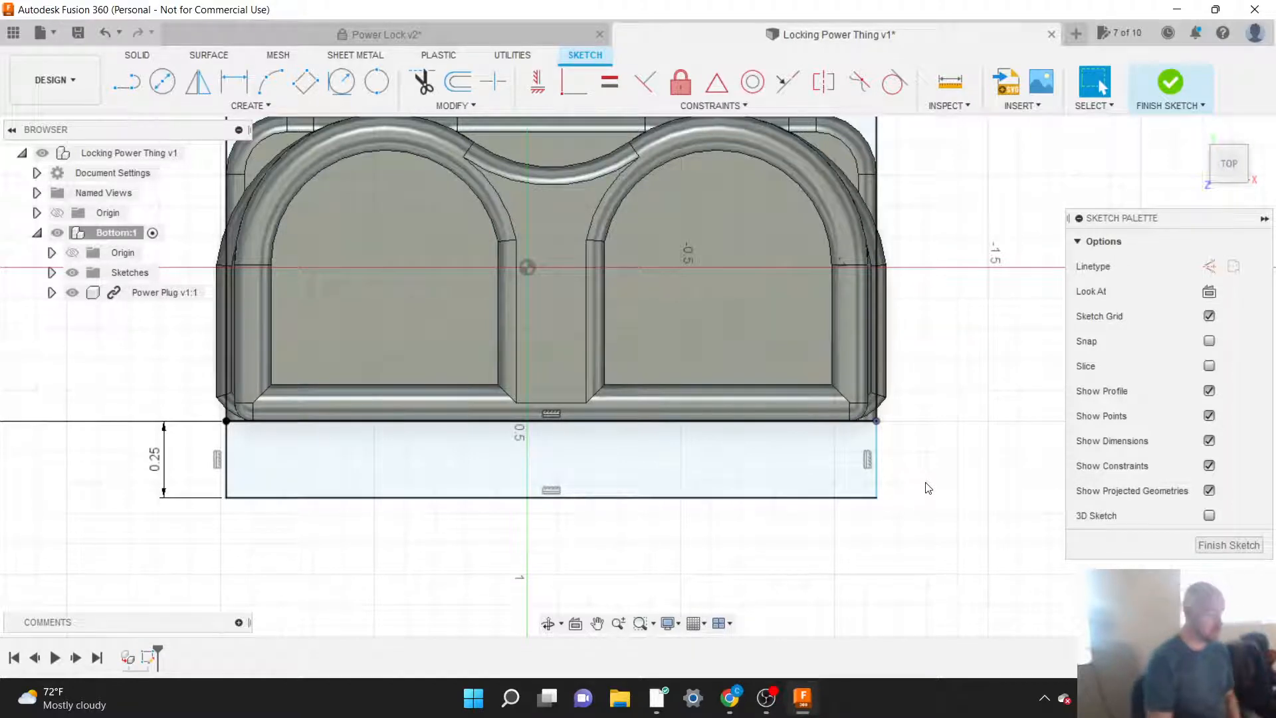
scroll(916, 554, "down", 3)
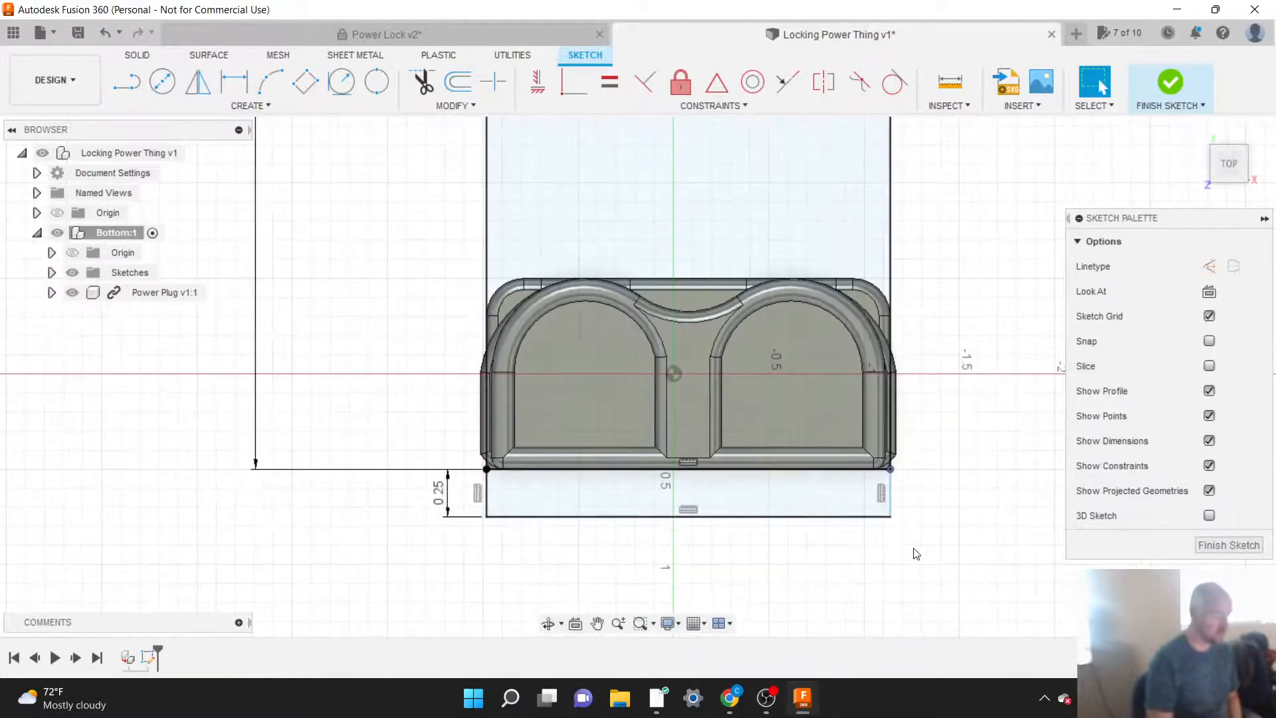
scroll(916, 553, "up", 4)
scroll(916, 554, "up", 1)
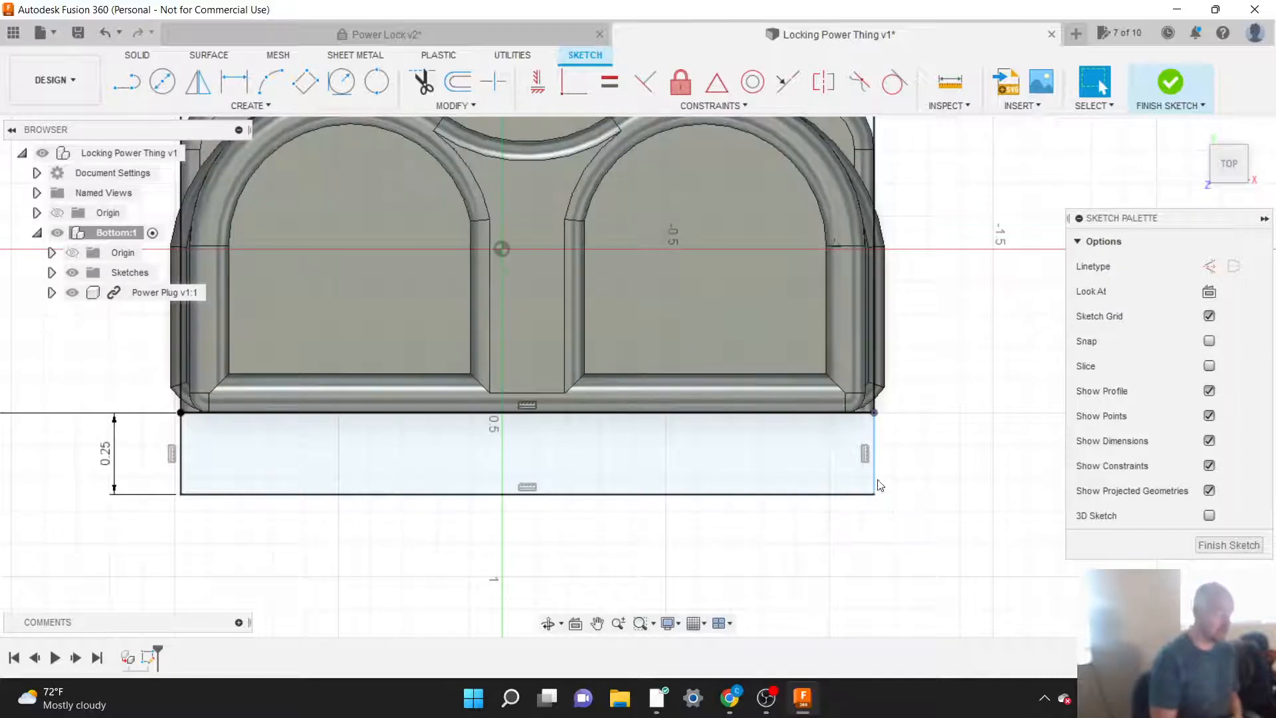
mouse_move(875, 469)
left_mouse_down()
mouse_move(1064, 457)
mouse_move(866, 460)
mouse_move(994, 463)
mouse_move(939, 459)
left_mouse_up()
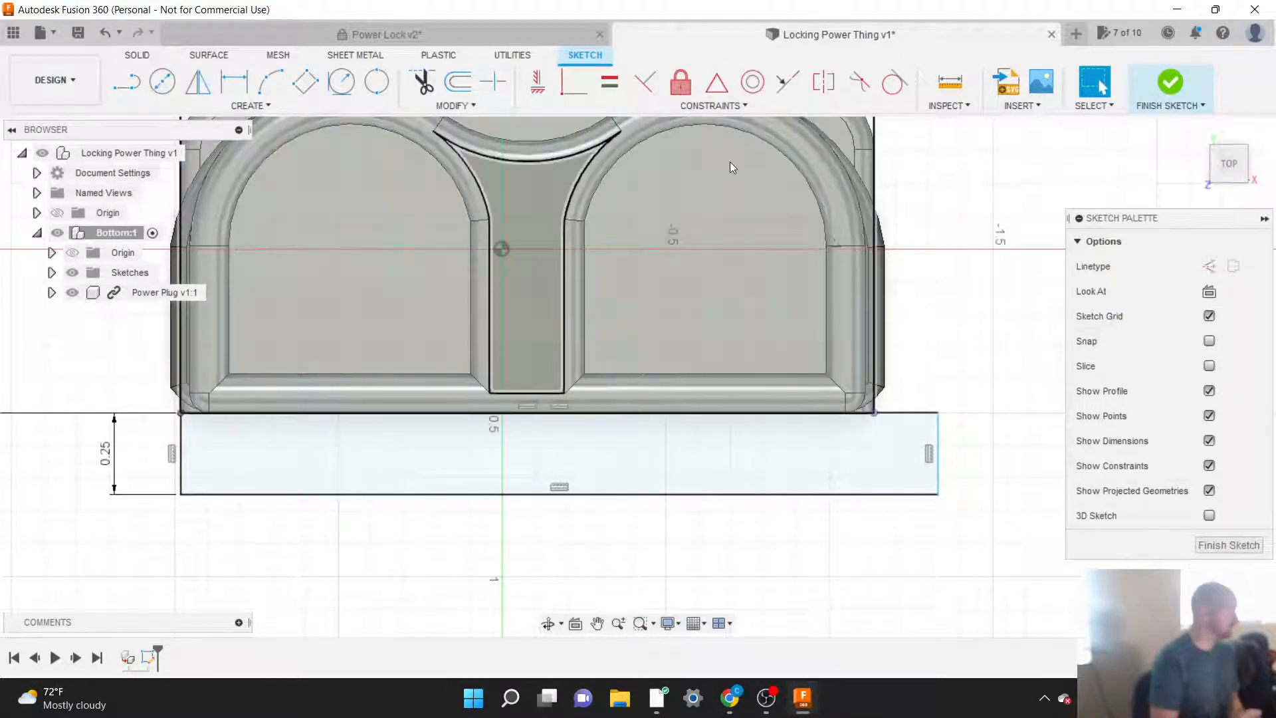
Step: Make the 0.25 in rectangle's right short side coincident with the Power Plug's right projected corner point
left_click(697, 104)
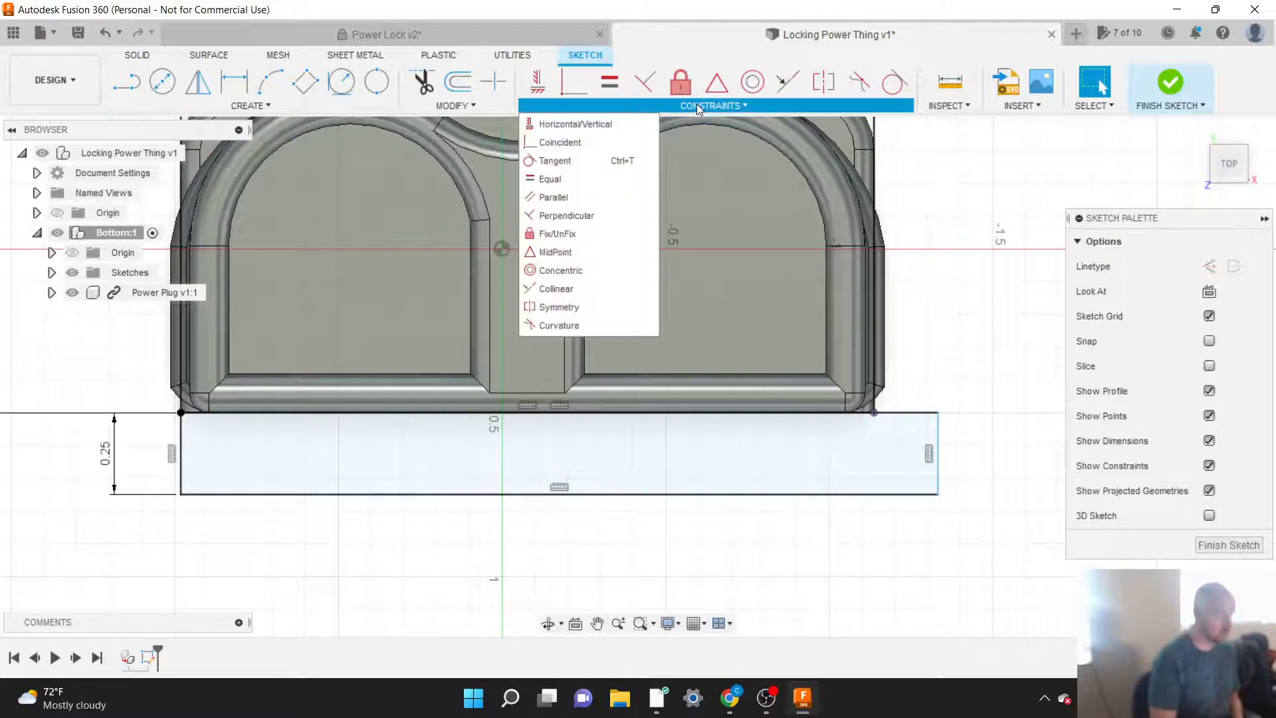
left_click(562, 144)
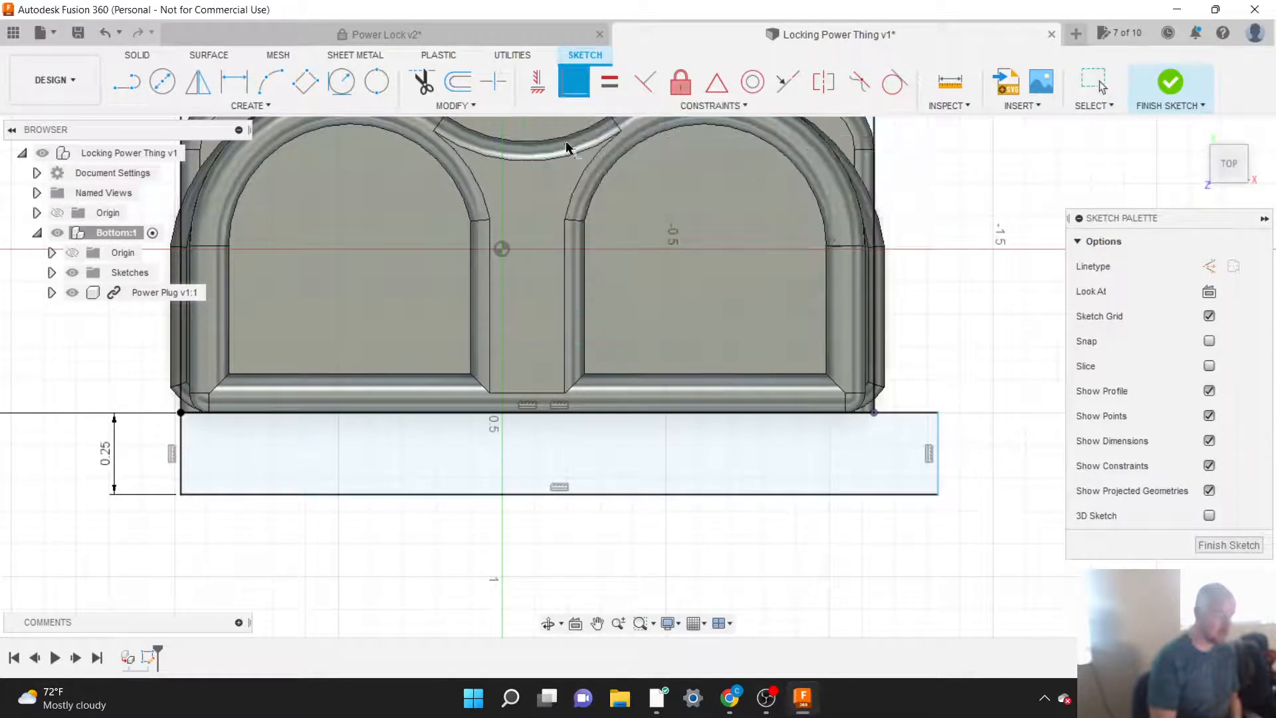
left_click(875, 413)
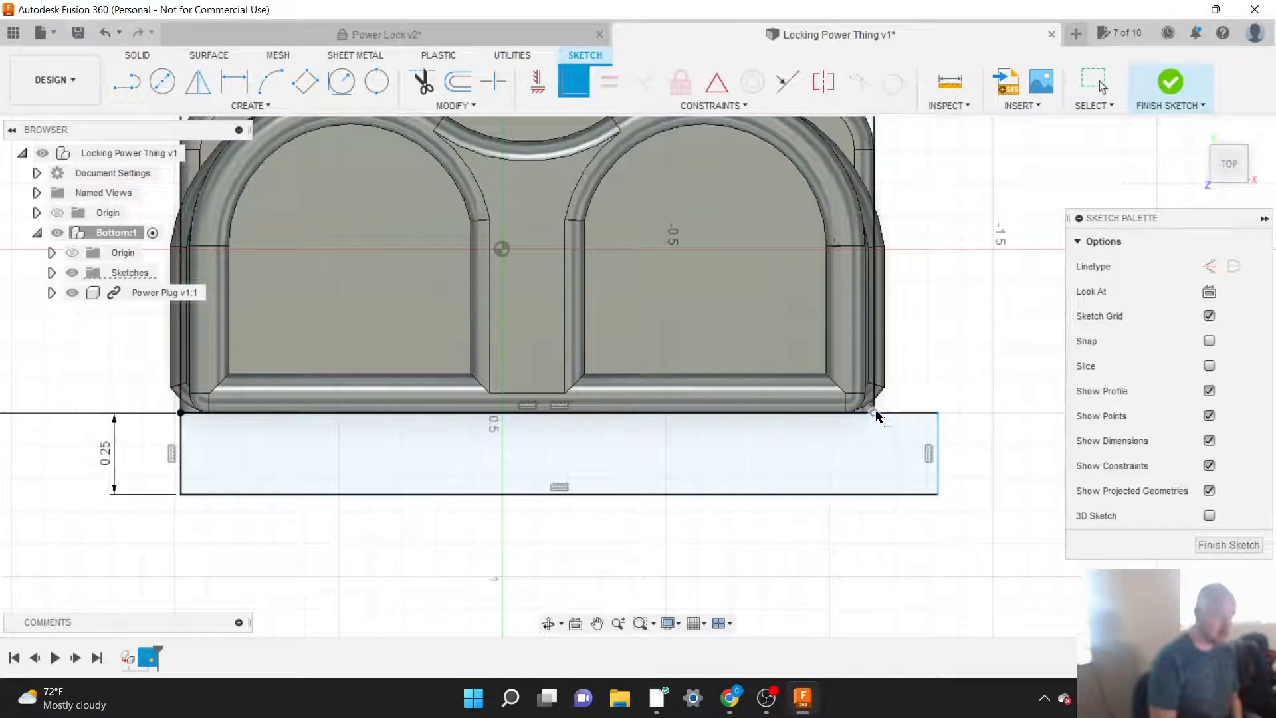
left_click(938, 439)
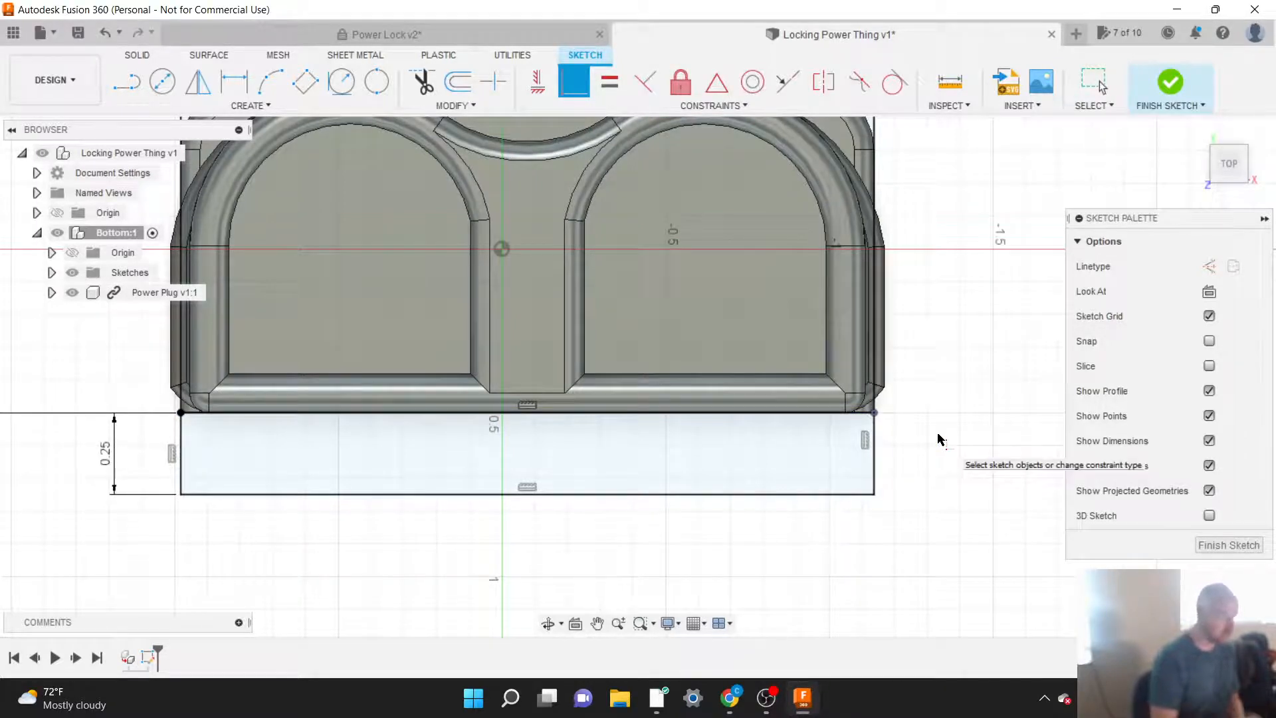
scroll(801, 550, "down", 5)
scroll(801, 550, "down", 8)
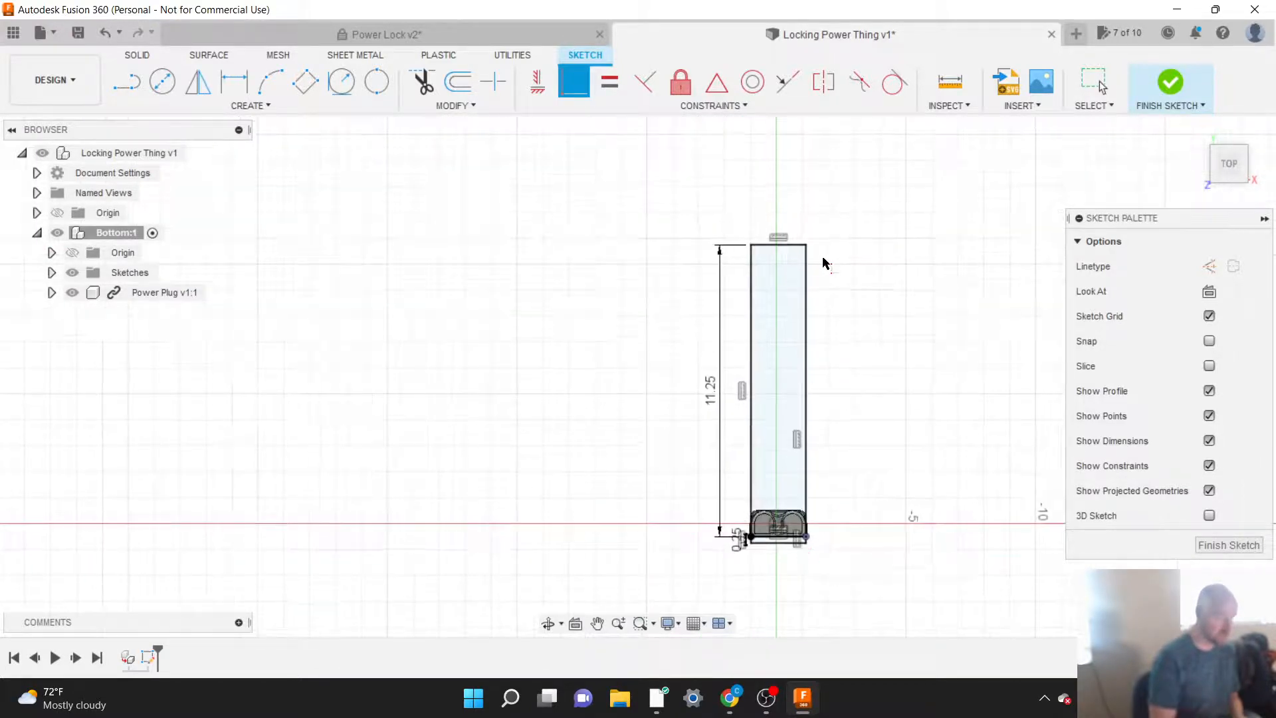
Step: Sketch a two-point rectangle 0.25 in deep beyond the 11.25 in rectangle's far short edge, starting at its upper-left corner, about 1.75 in wide
scroll(789, 243, "up", 10)
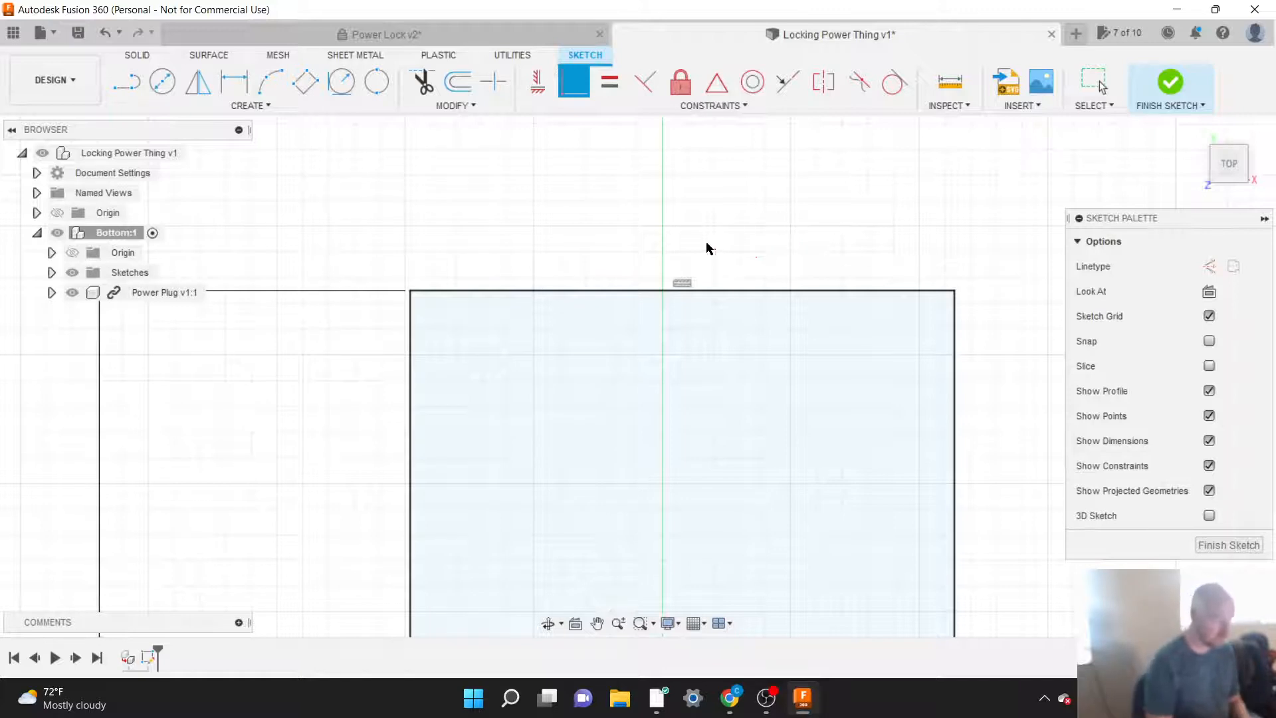
left_click(260, 108)
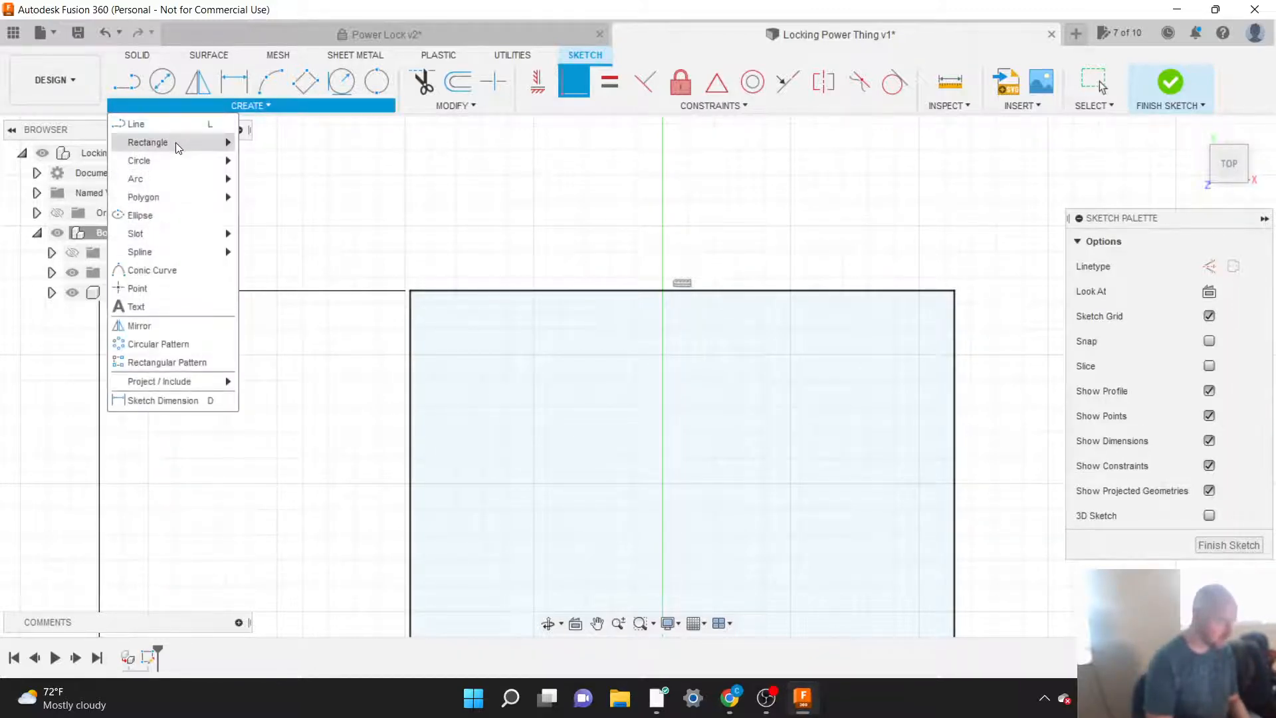
mouse_move(177, 145)
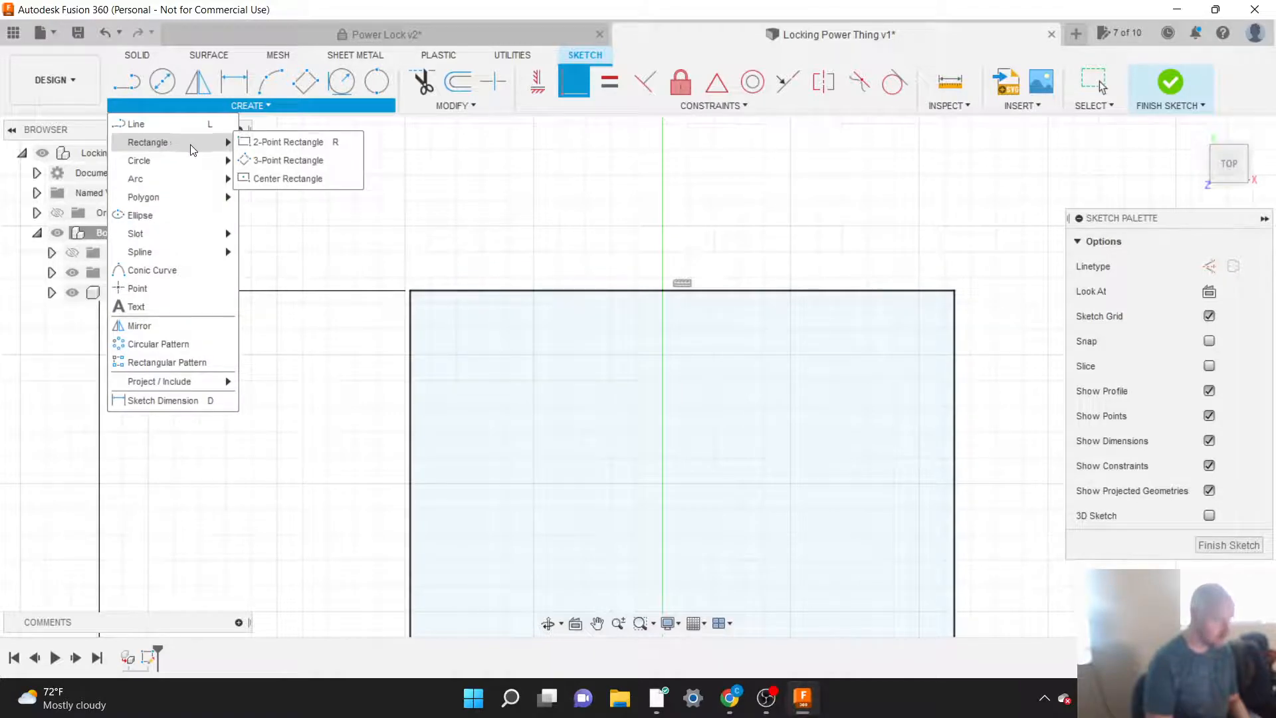
left_click(268, 142)
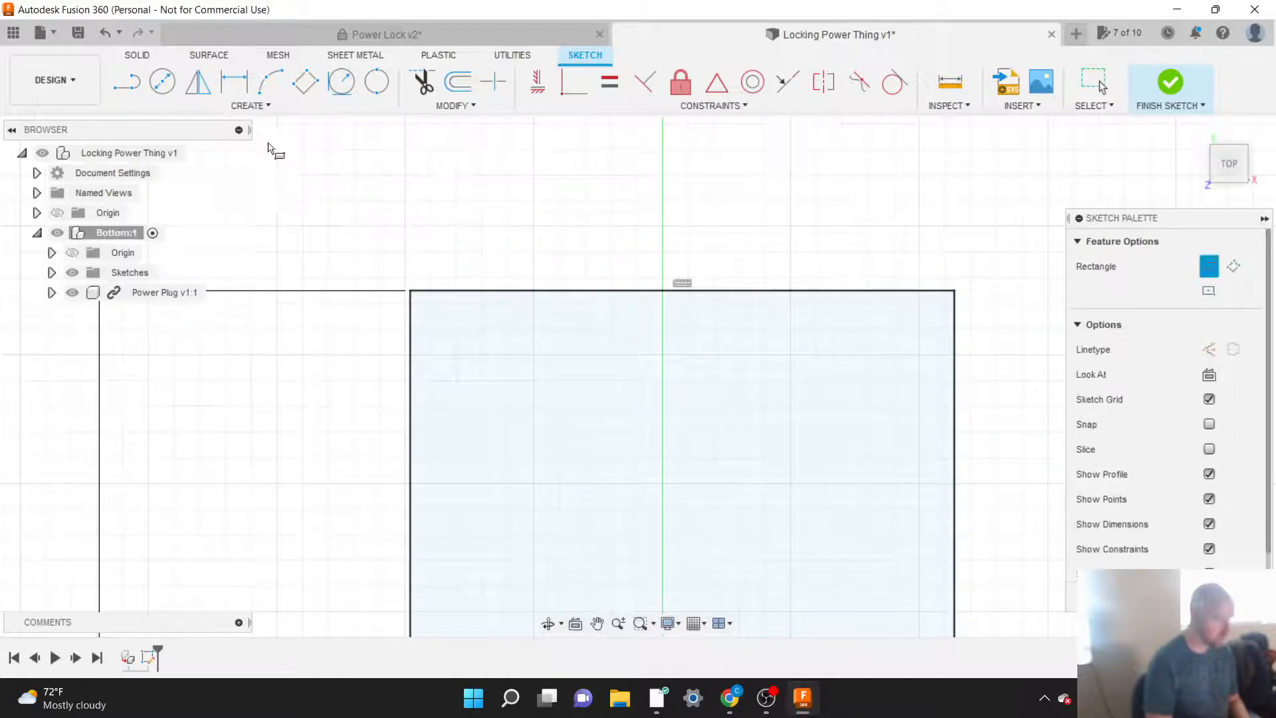
left_click(411, 292)
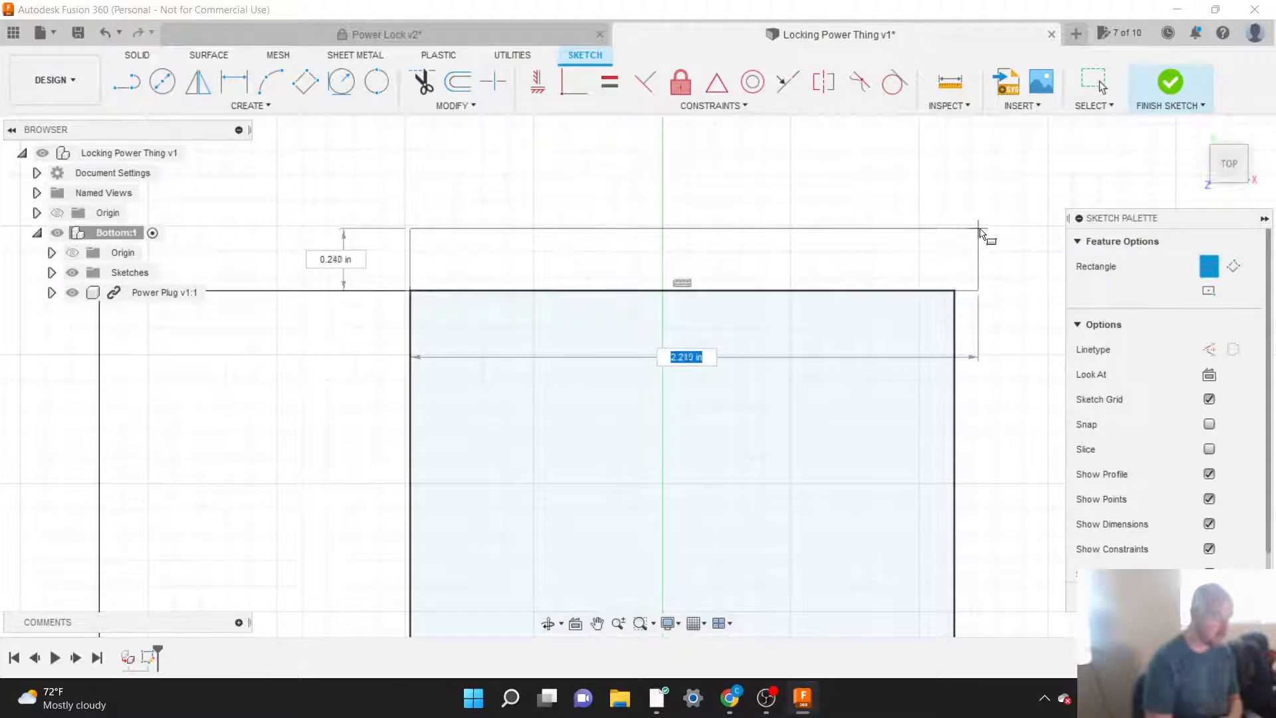
key("Tab")
key("Tab")
key("Tab")
key("Tab")
key("Tab")
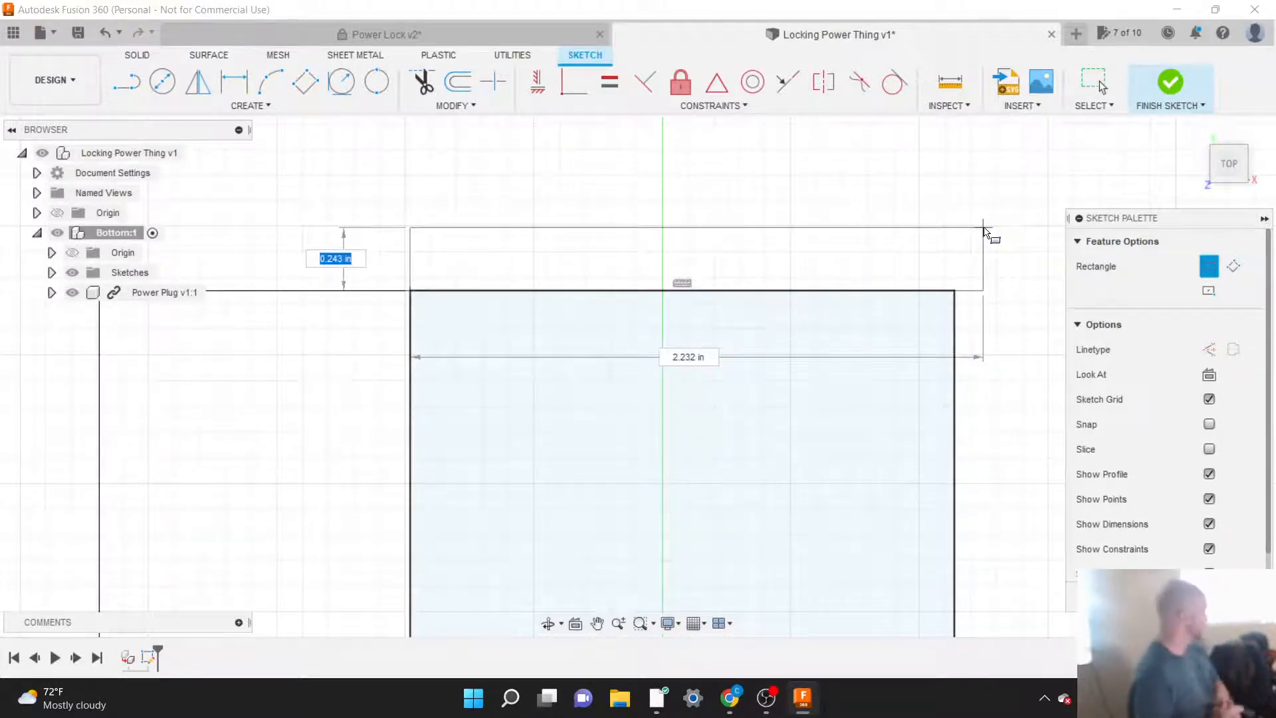
key("Tab")
key("Tab")
key("Tab")
key("Tab")
key("Tab")
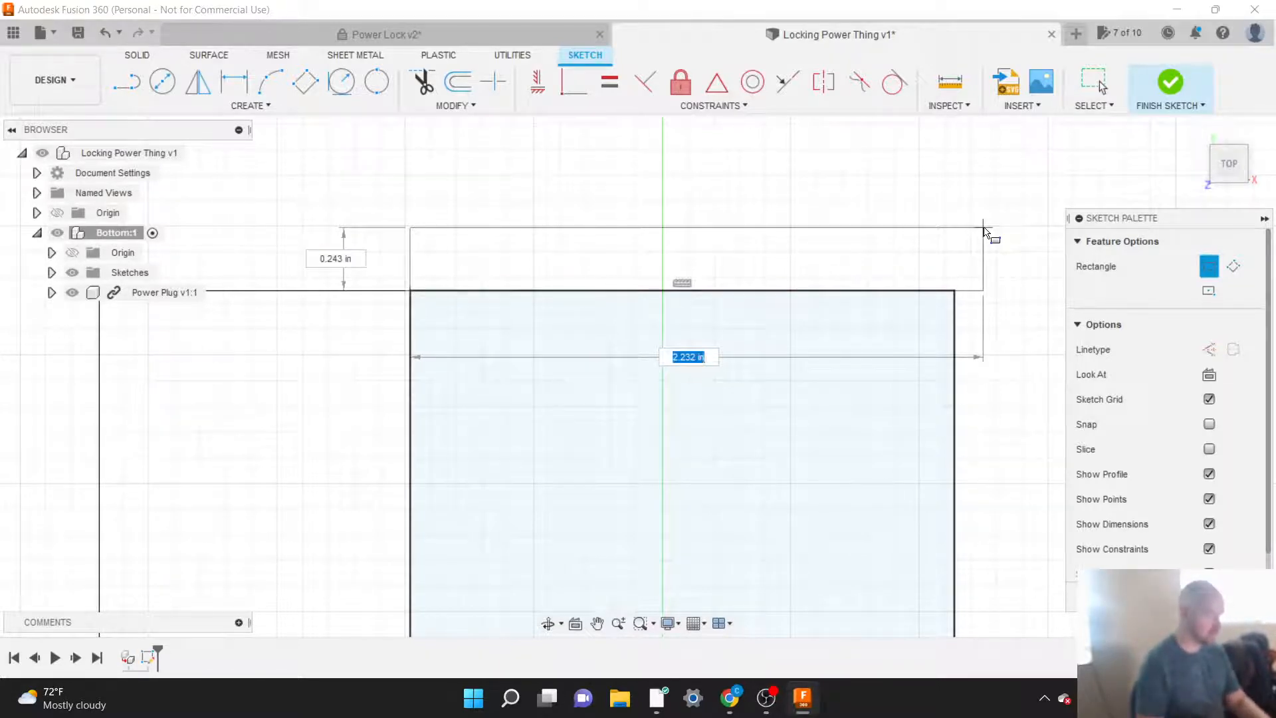
key("Tab")
key("Tab")
key("Tab")
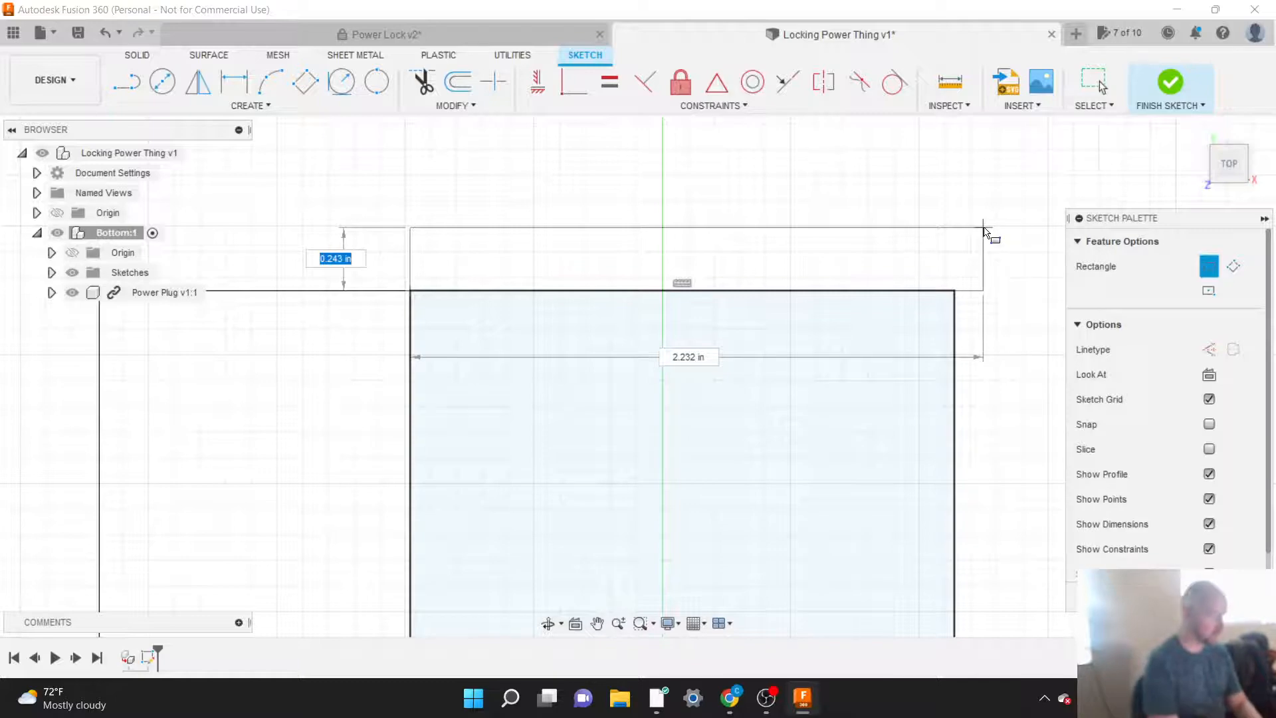
key("Tab")
key("Tab")
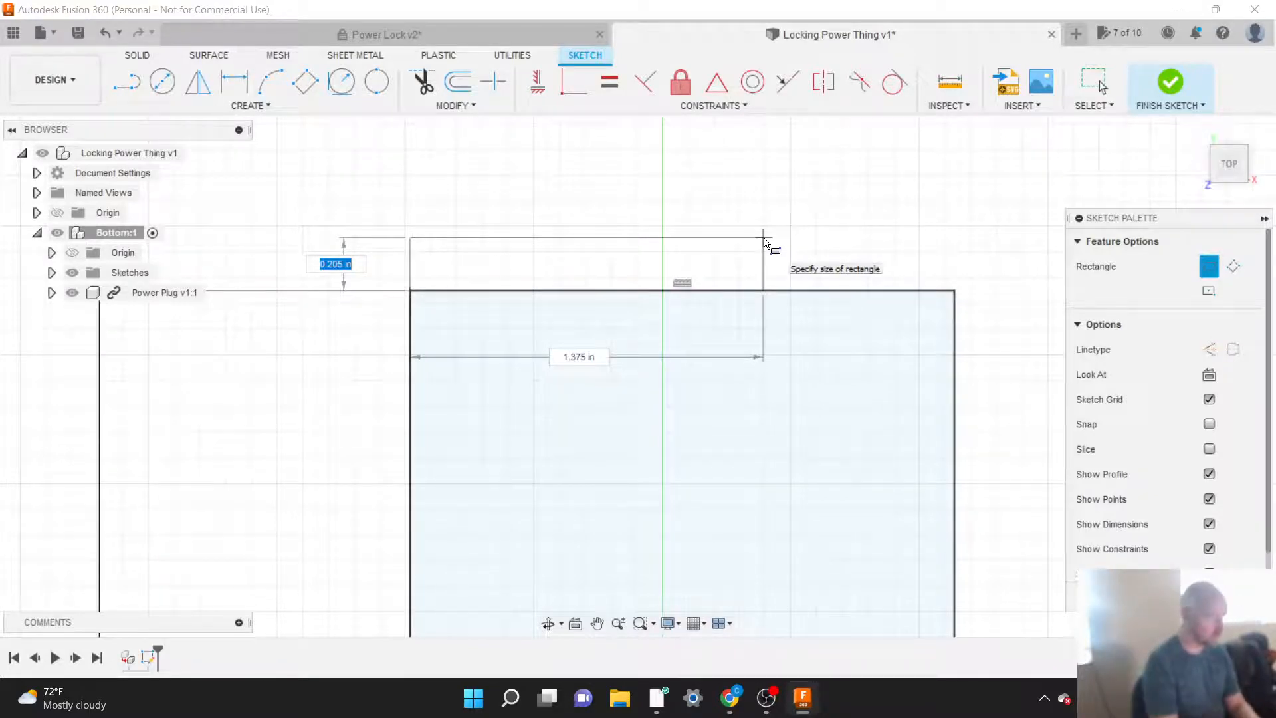
type(".25")
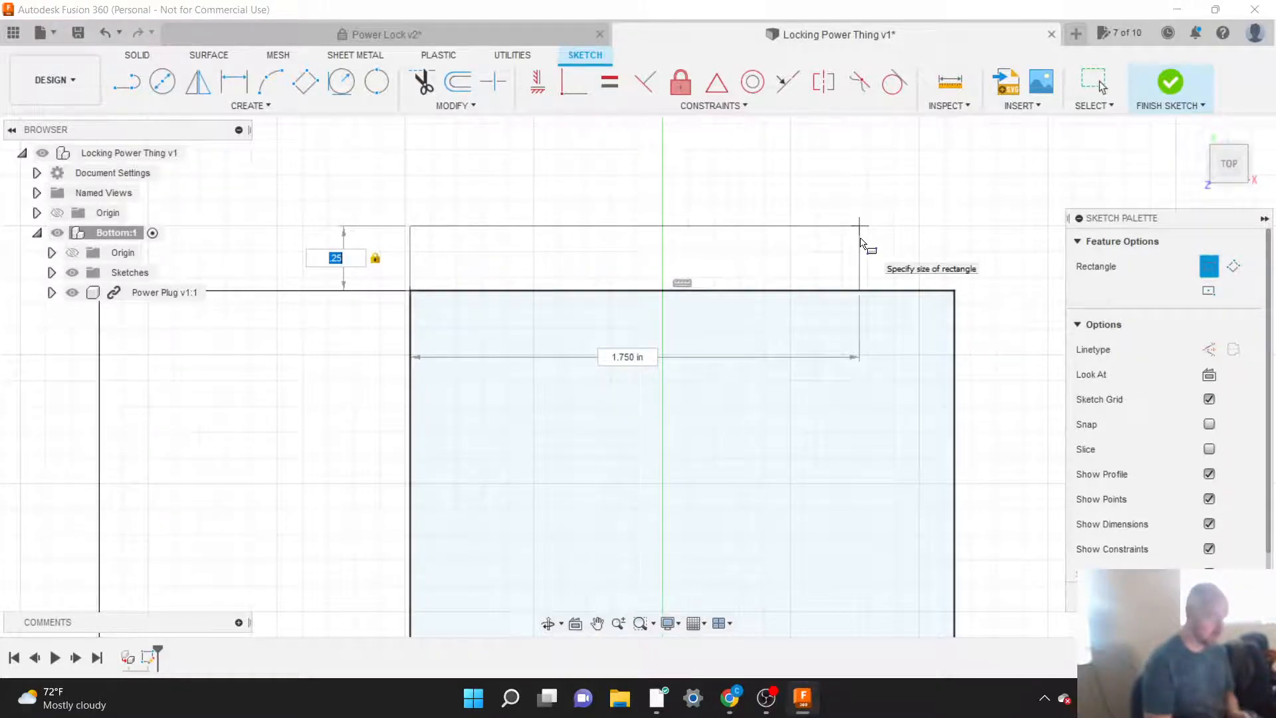
left_click(862, 243)
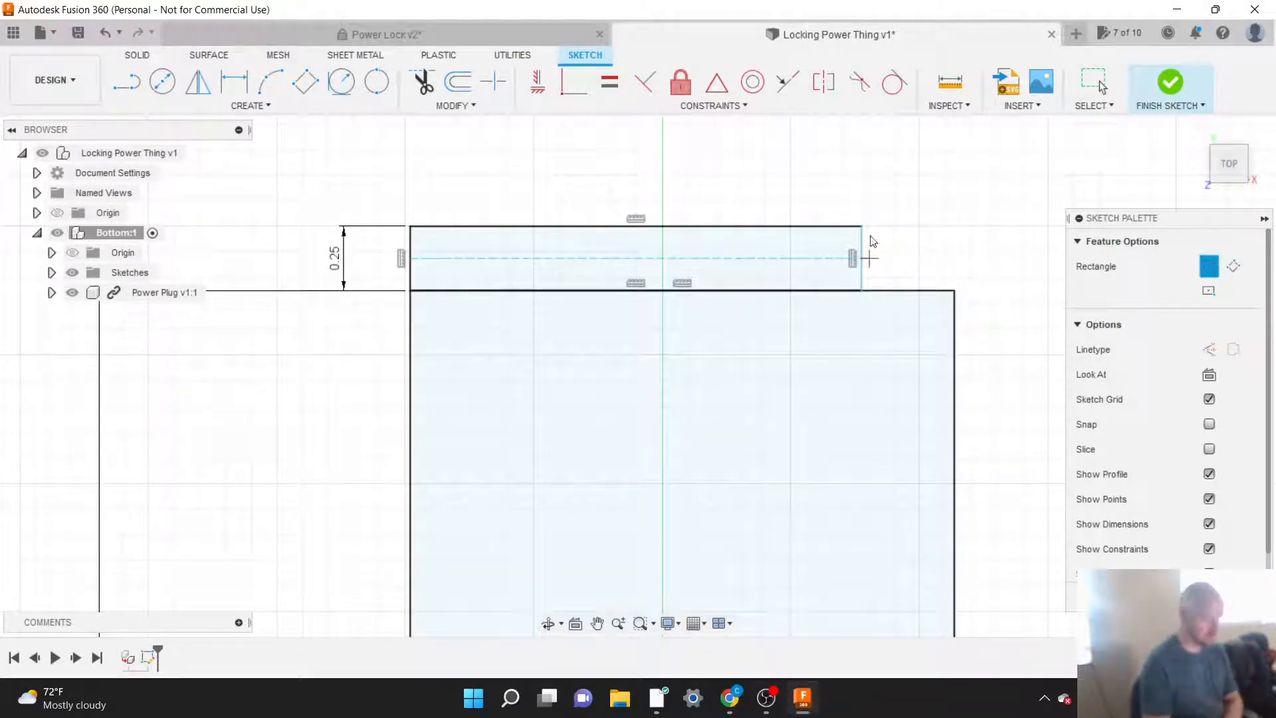
key("Escape")
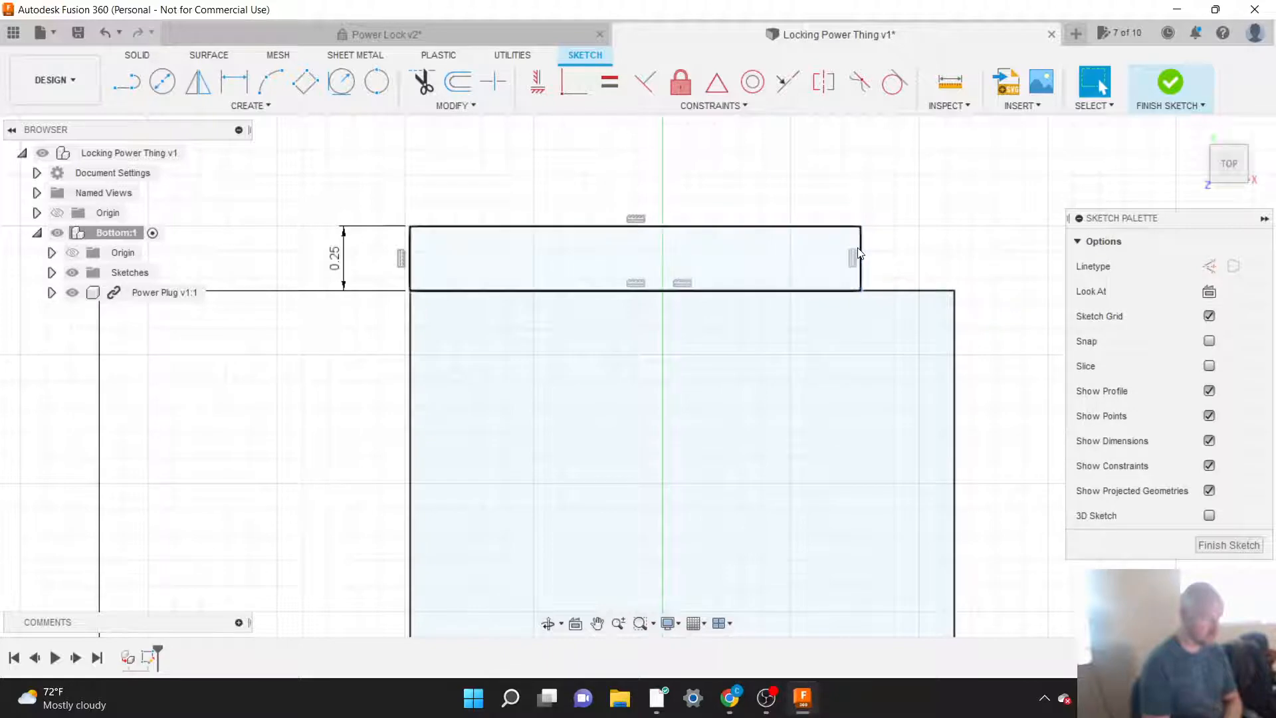
Step: Make the new 0.25 in rectangle's right short side coincident with the 11.25 in rectangle's upper-right corner
mouse_move(862, 257)
left_mouse_down()
mouse_move(913, 253)
mouse_move(803, 246)
mouse_move(888, 246)
mouse_move(863, 251)
left_mouse_up()
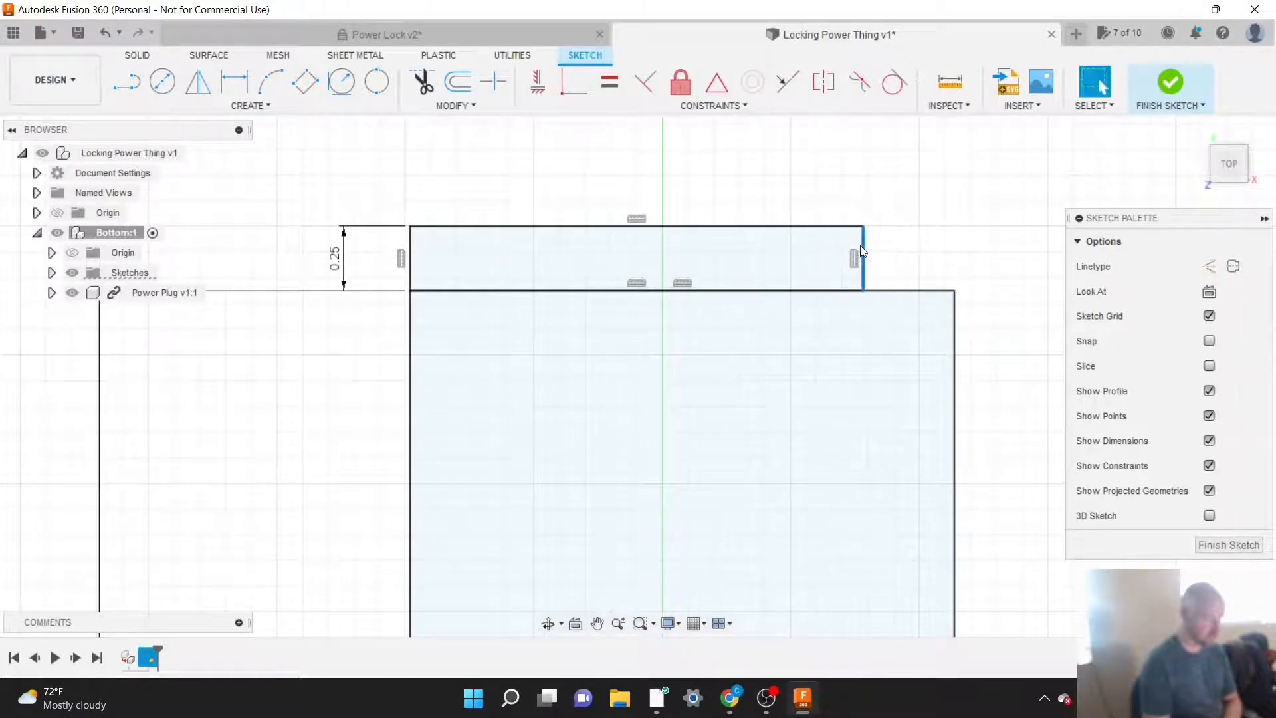
left_click(792, 186)
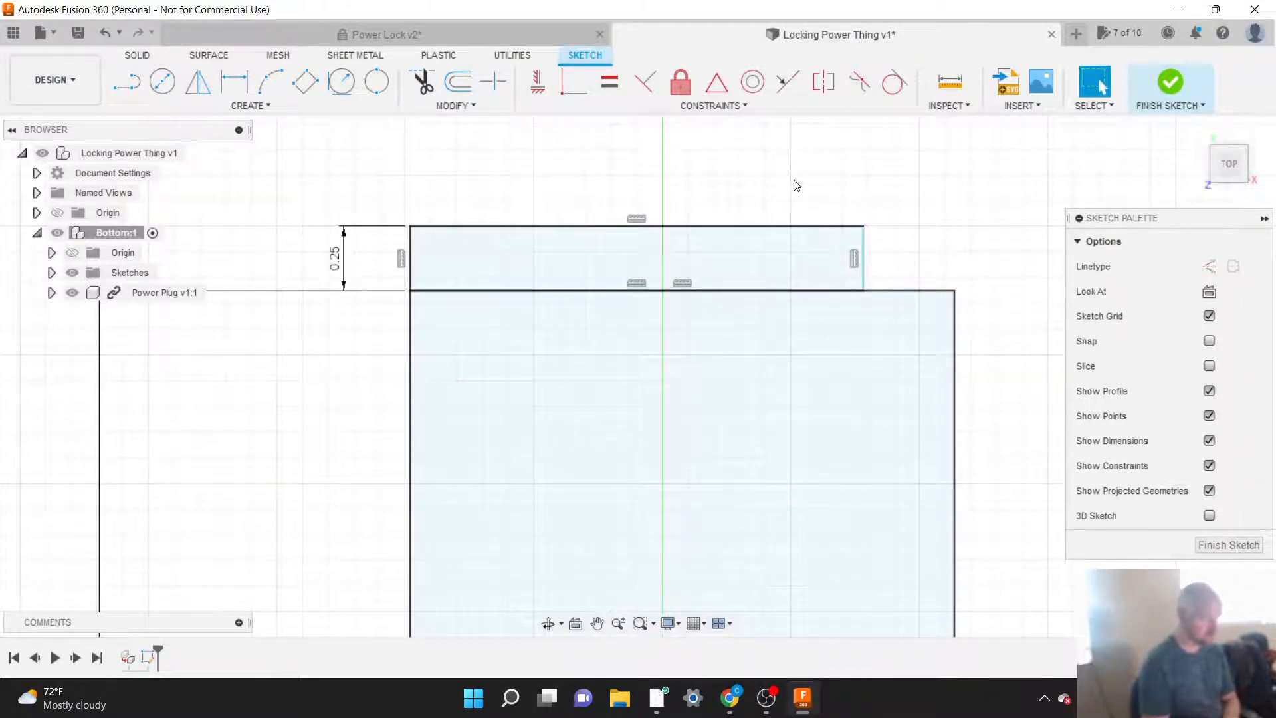
left_click(708, 106)
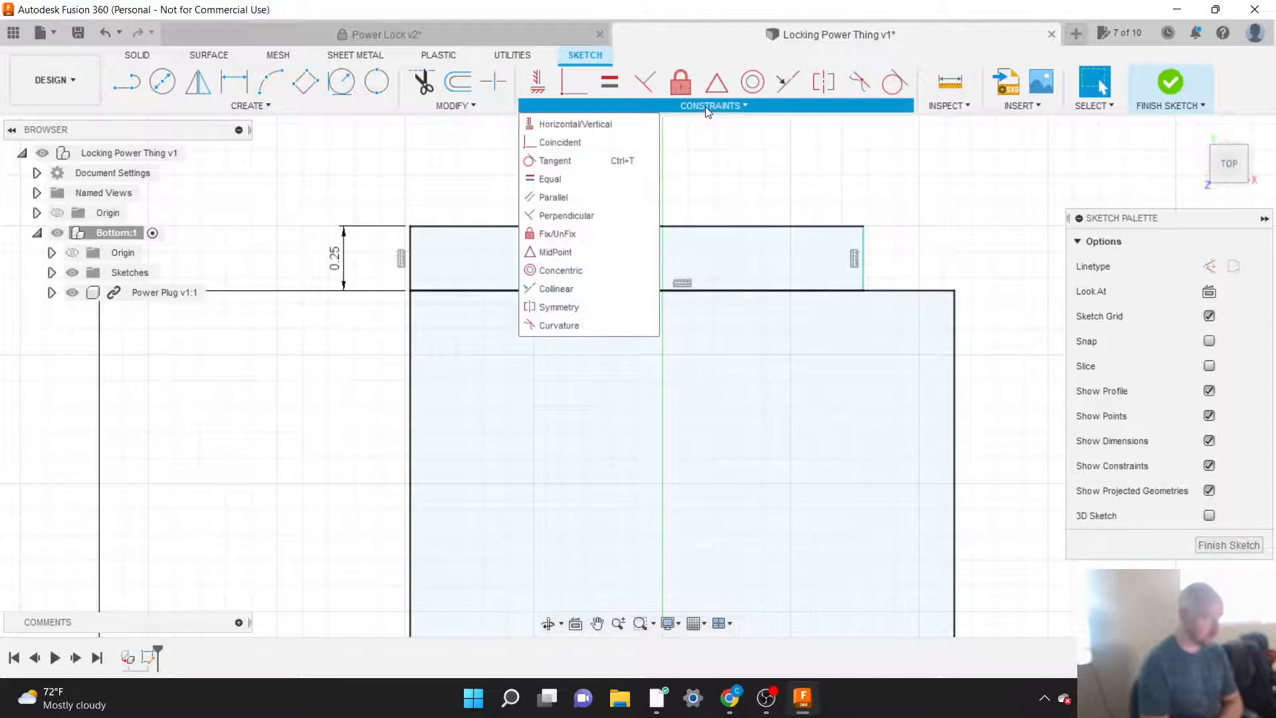
left_click(550, 142)
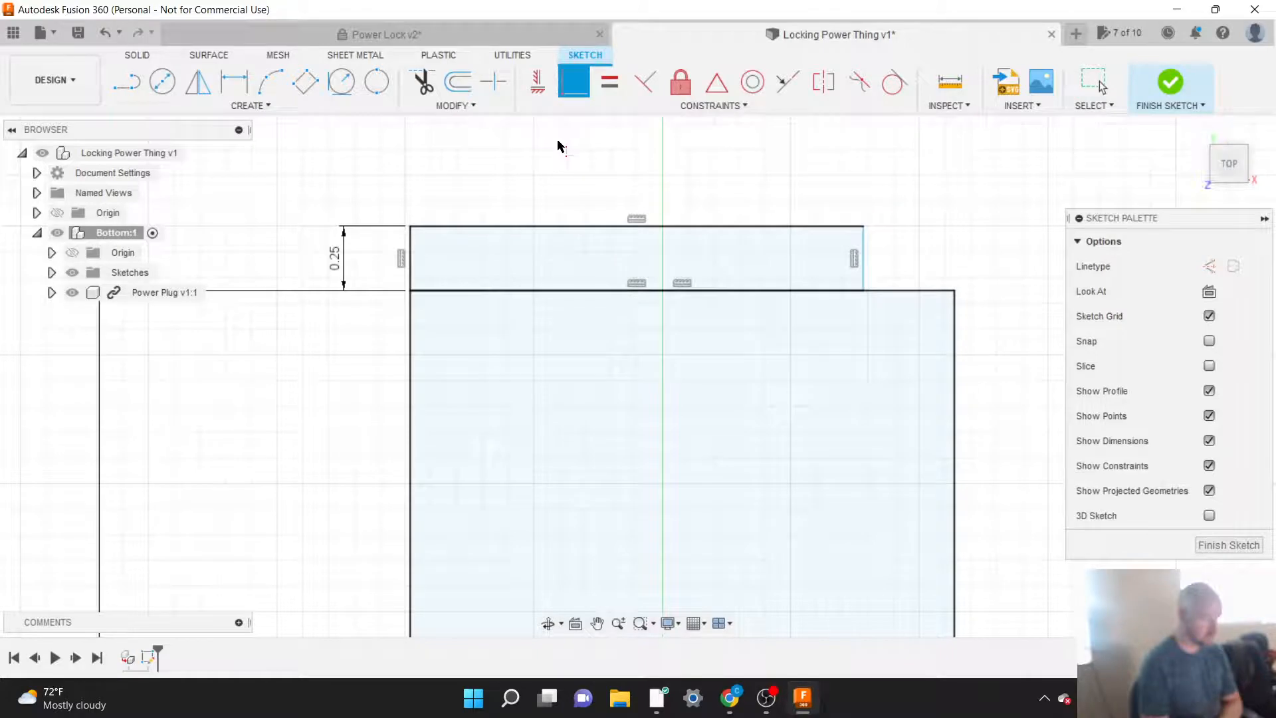
left_click(955, 293)
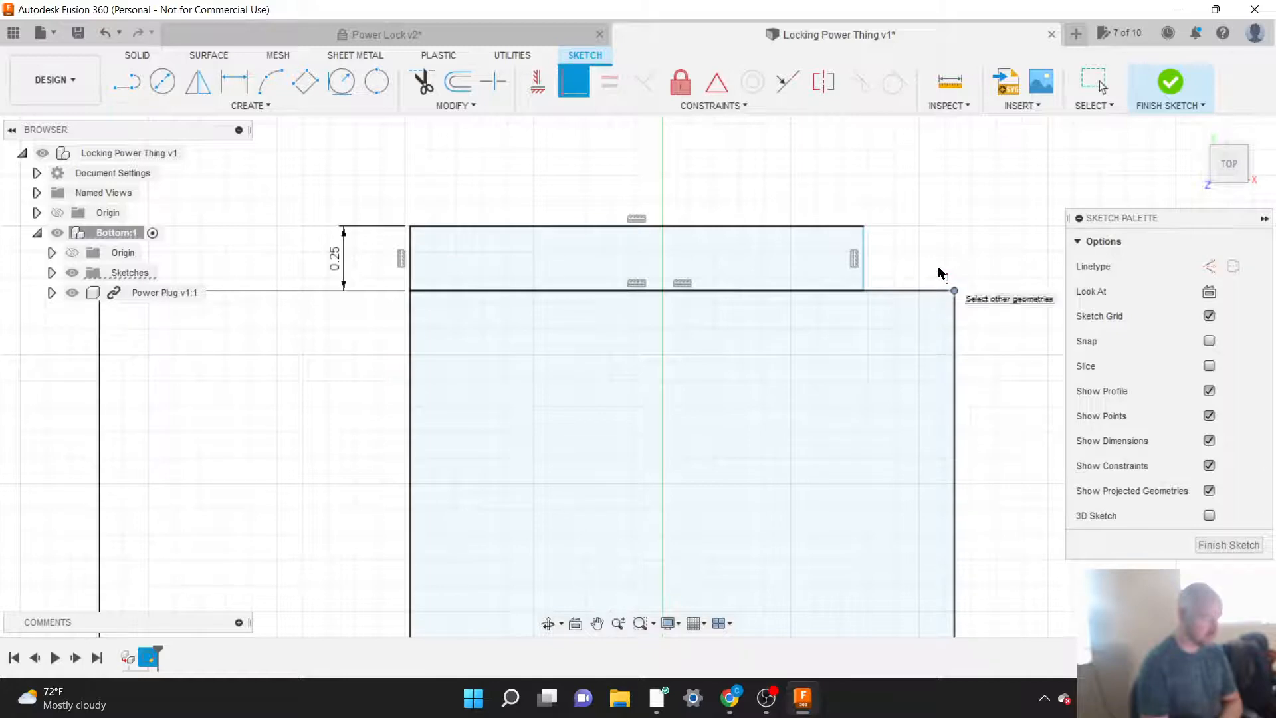
left_click(864, 258)
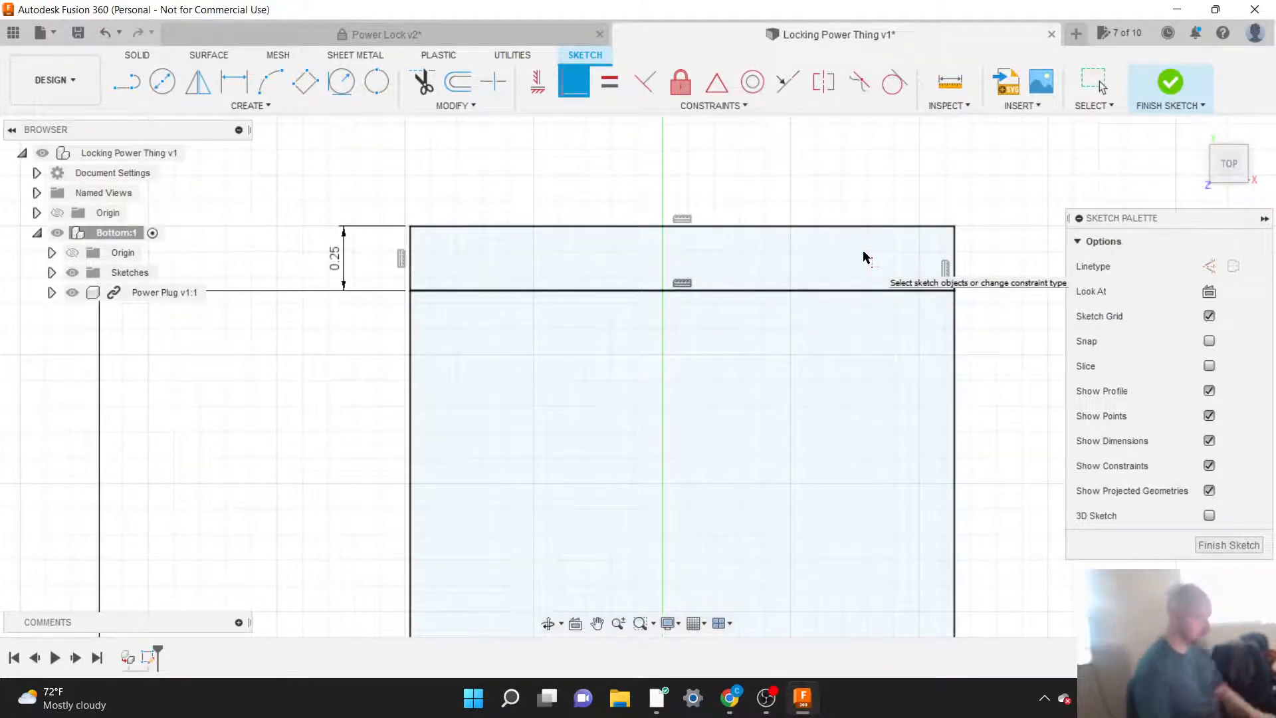
key("Escape")
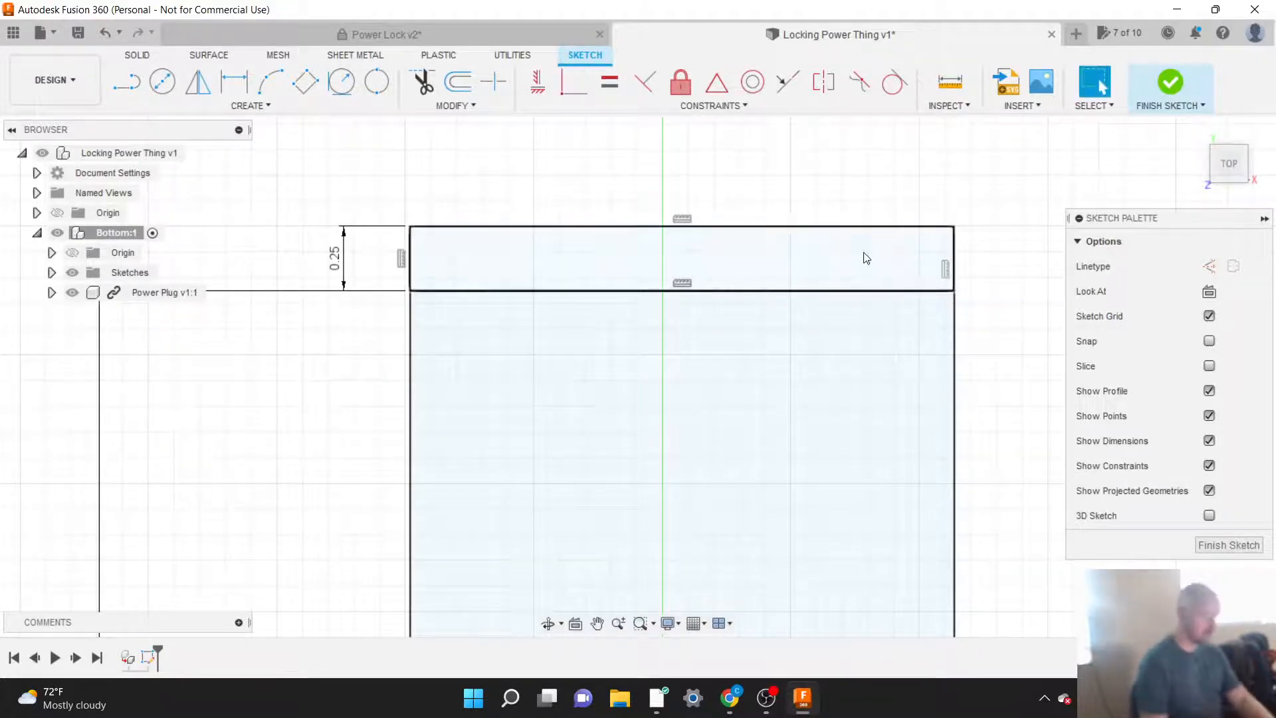
left_click(954, 265)
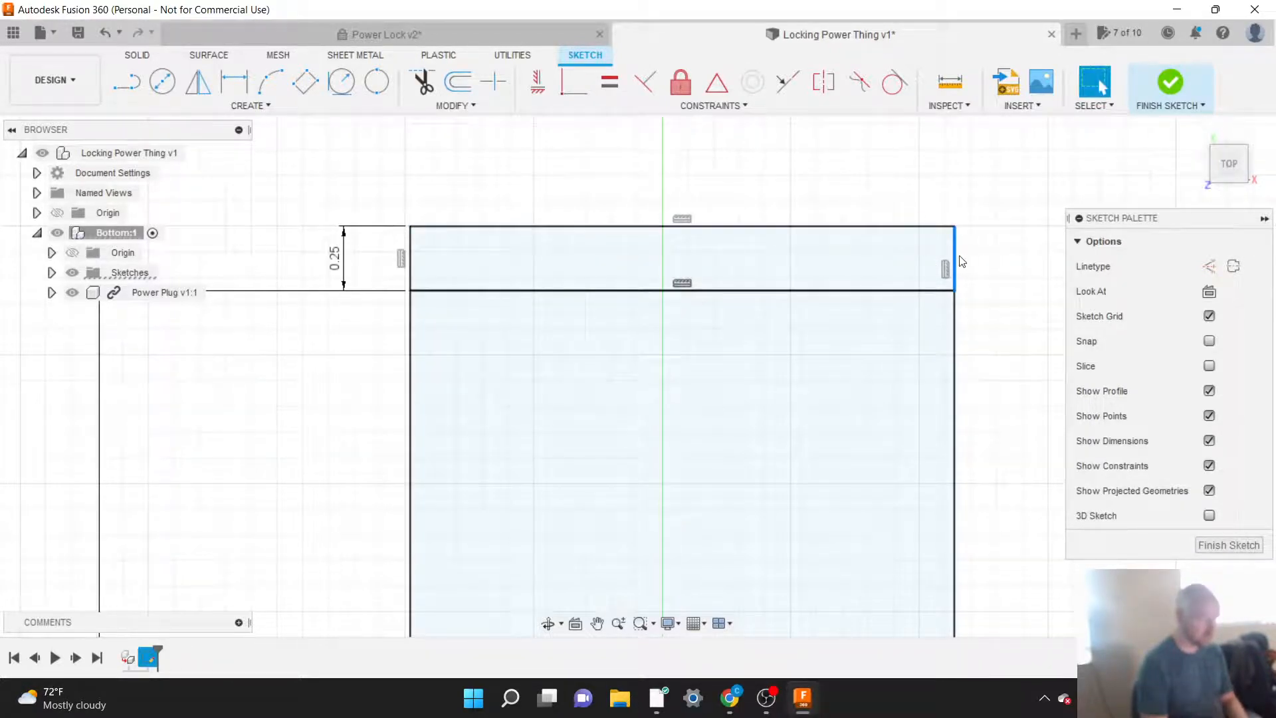
left_click(898, 259)
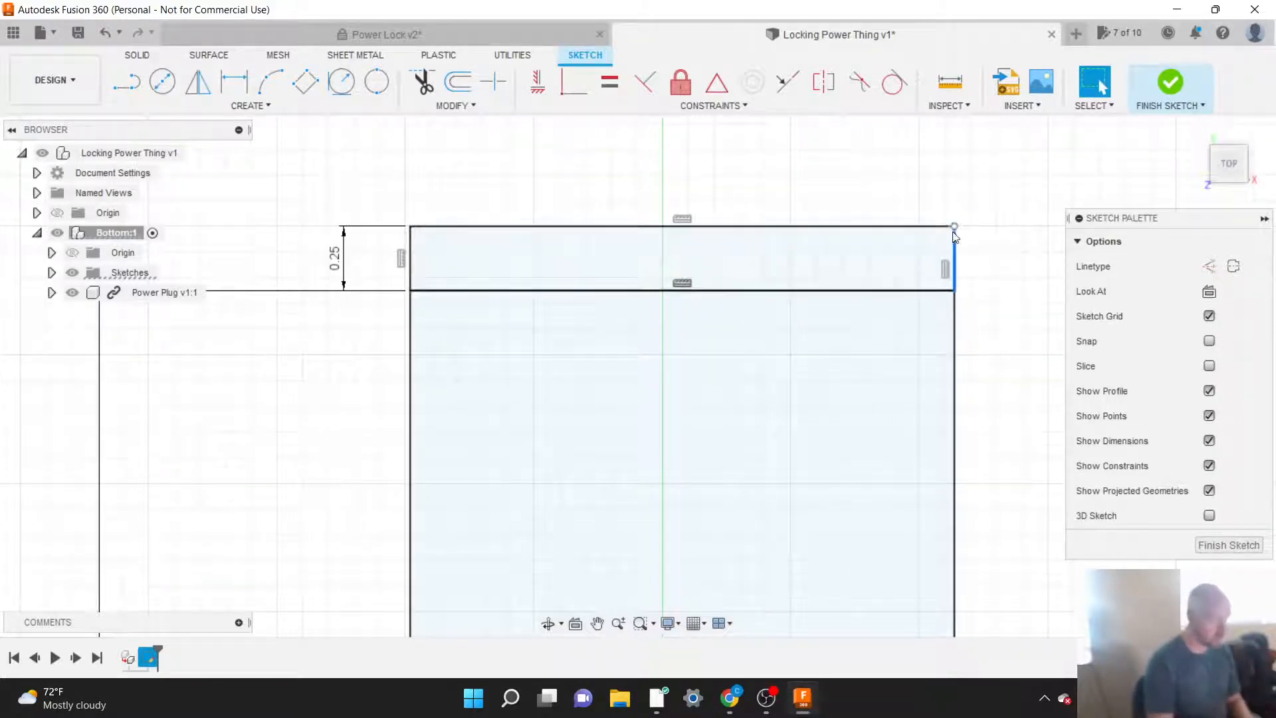
left_click(975, 234)
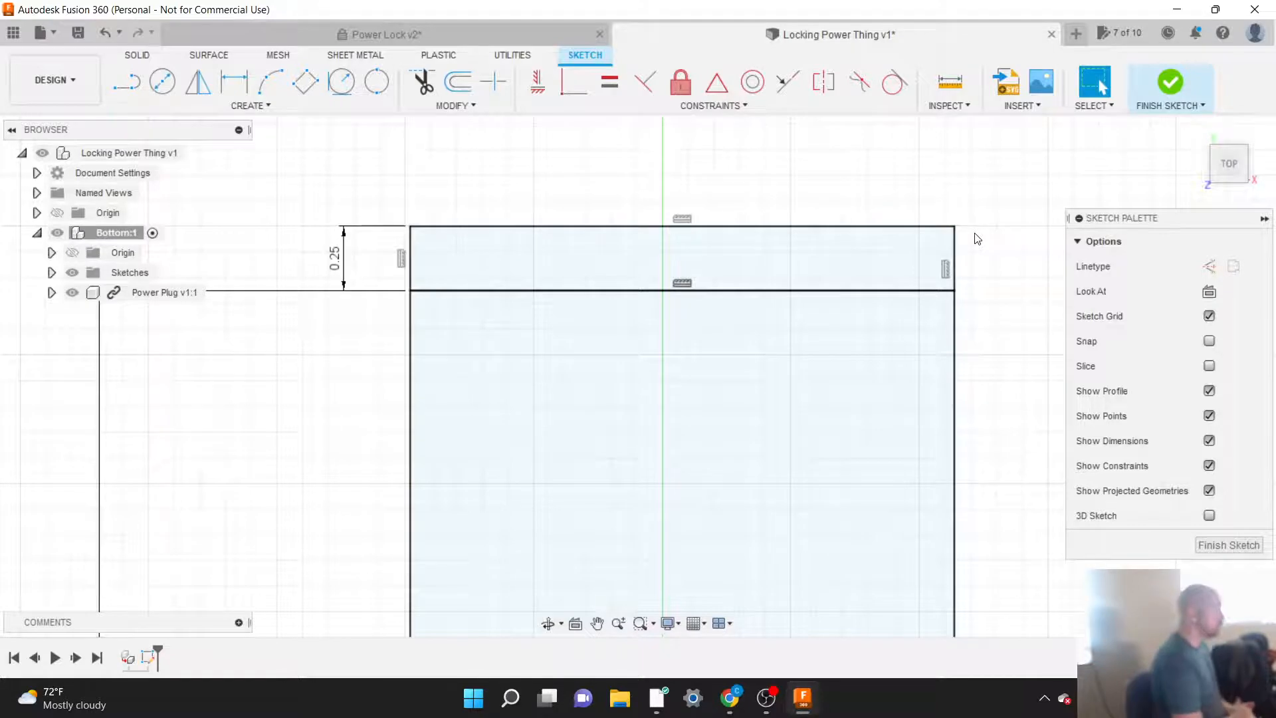
Step: Try a length of 10 in for the 11.25 in rectangle, and undo the change
scroll(947, 198, "down", 8)
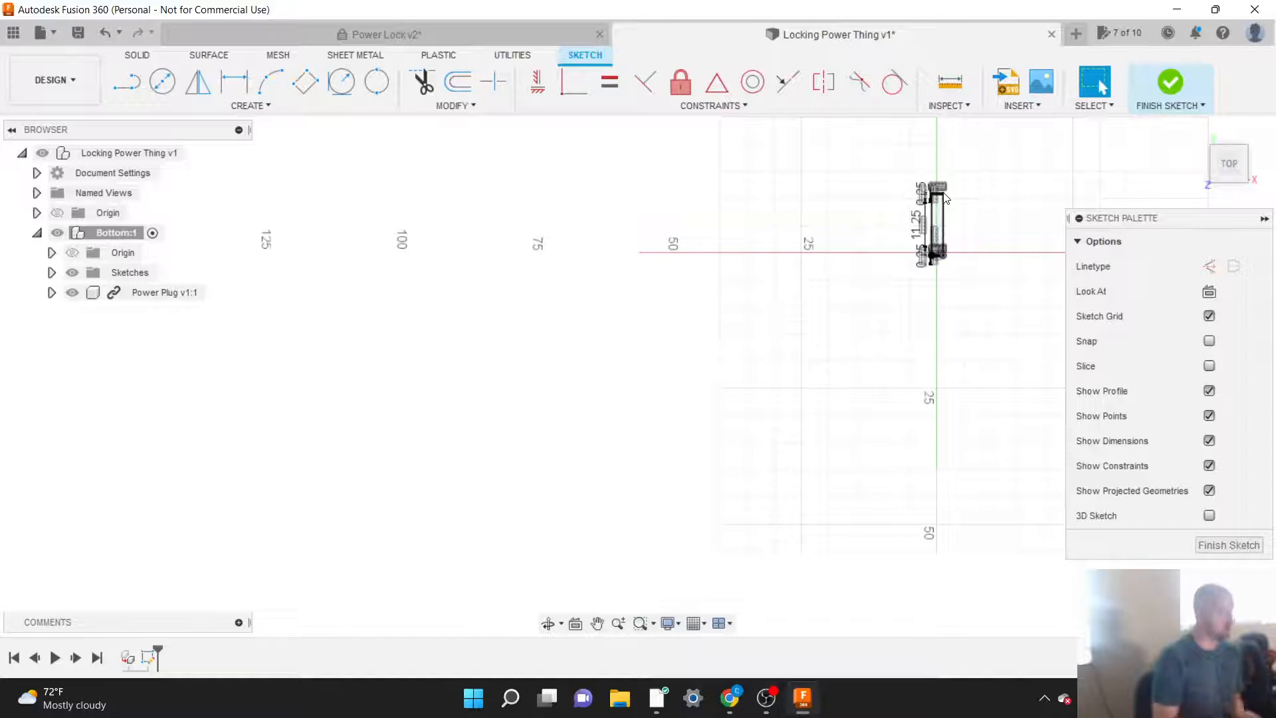
scroll(947, 198, "up", 5)
scroll(946, 198, "up", 3)
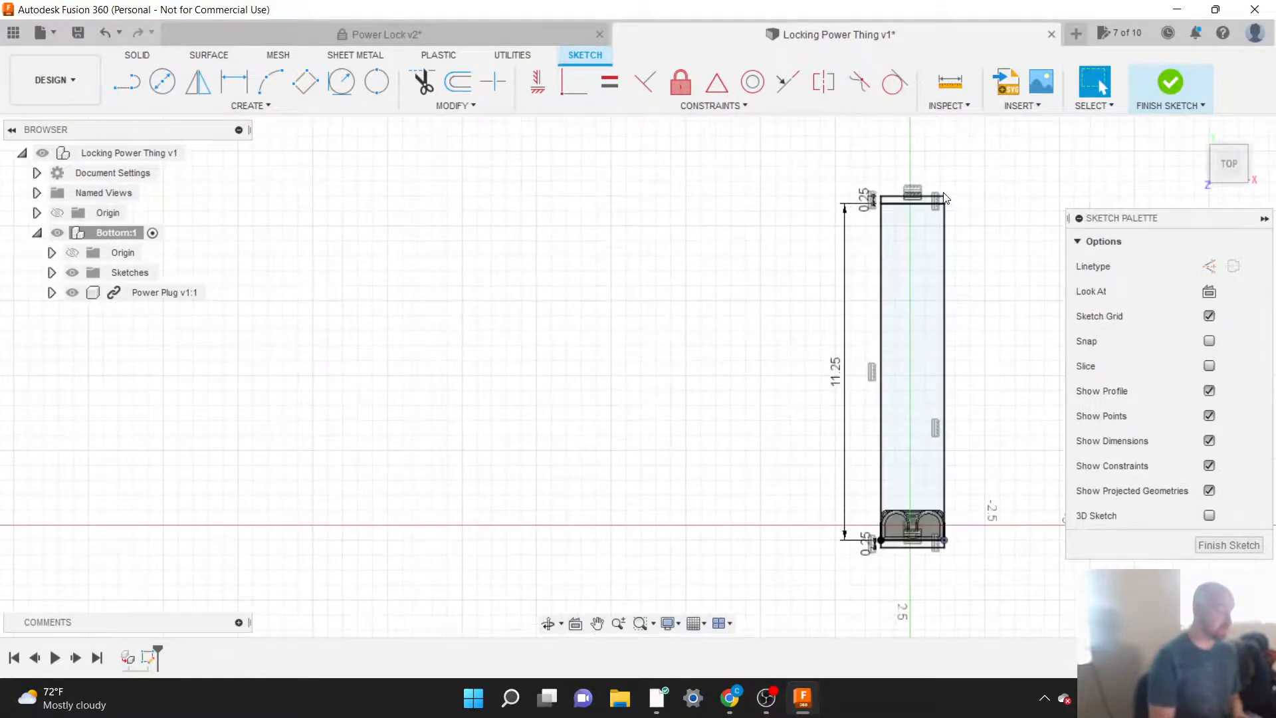
scroll(869, 159, "down", 1)
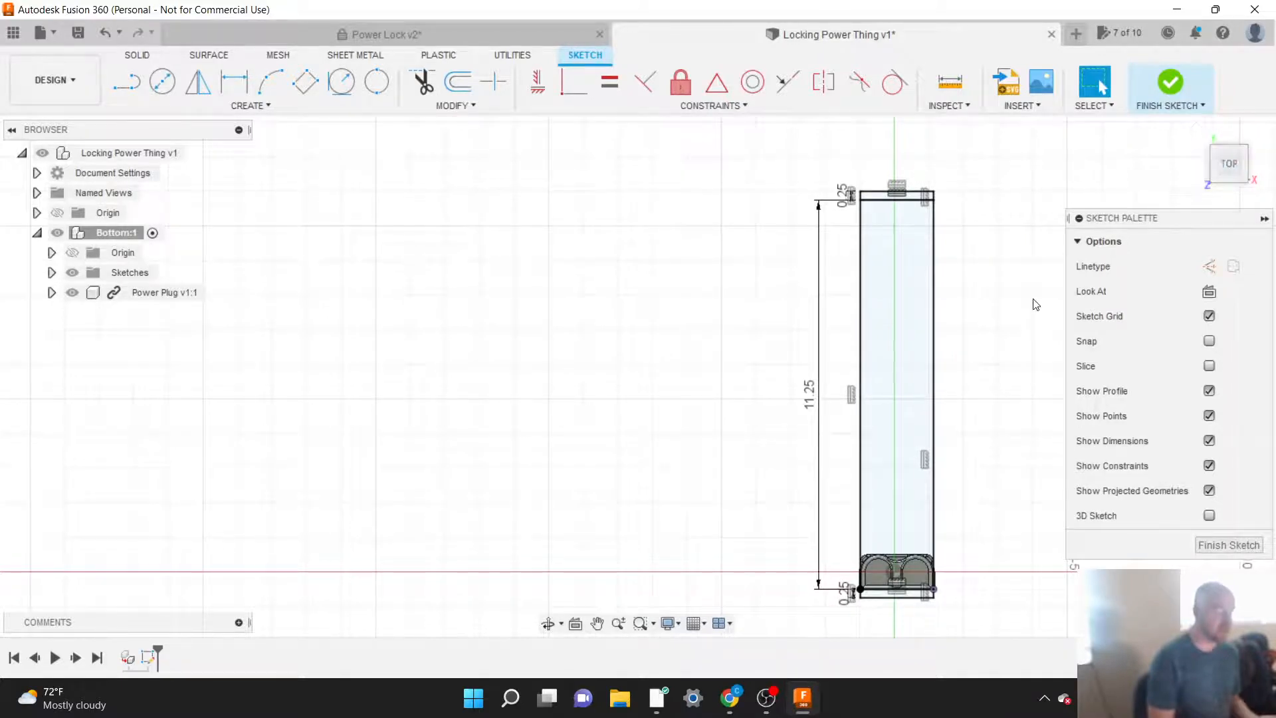
scroll(994, 603, "up", 1)
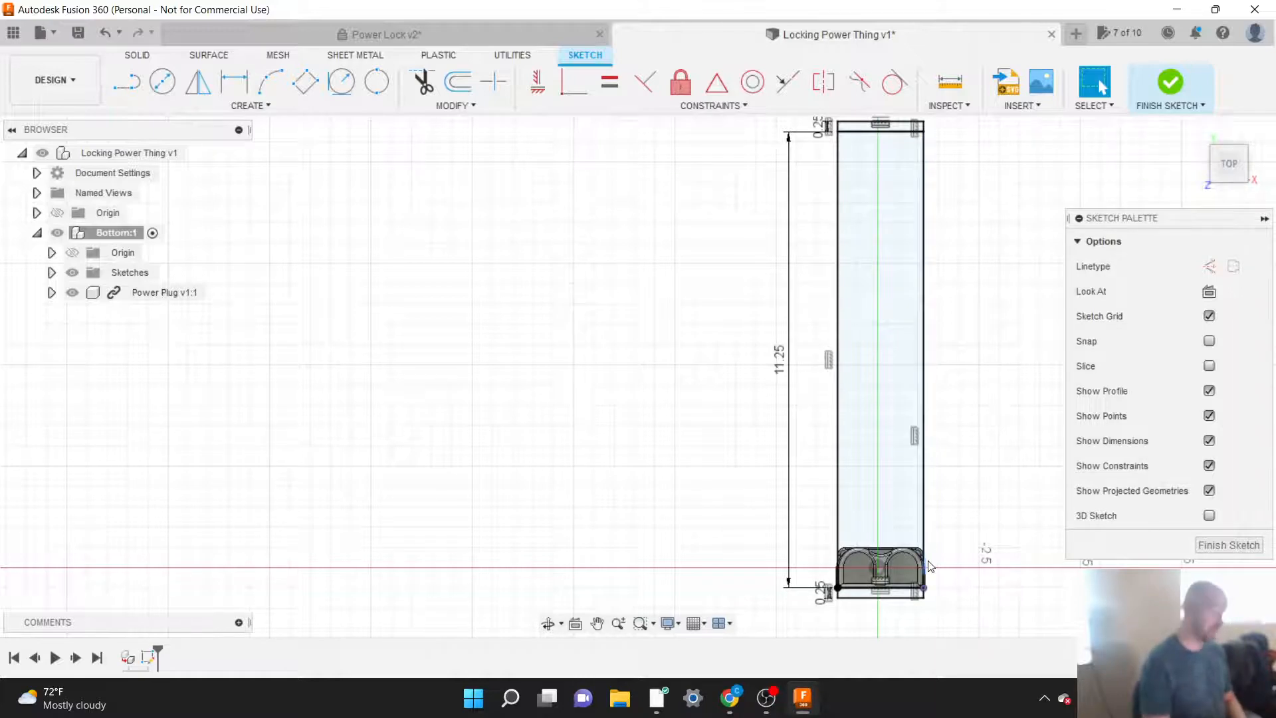
double_click(782, 372)
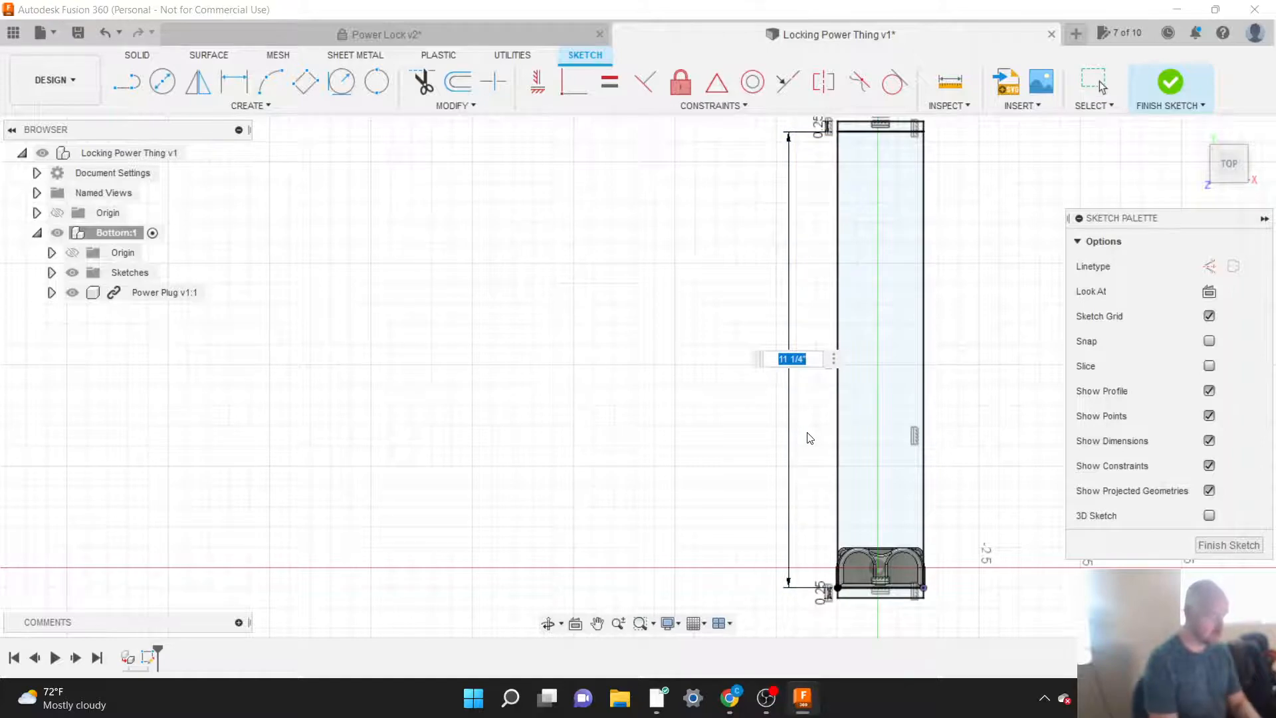
type("10")
key("Return")
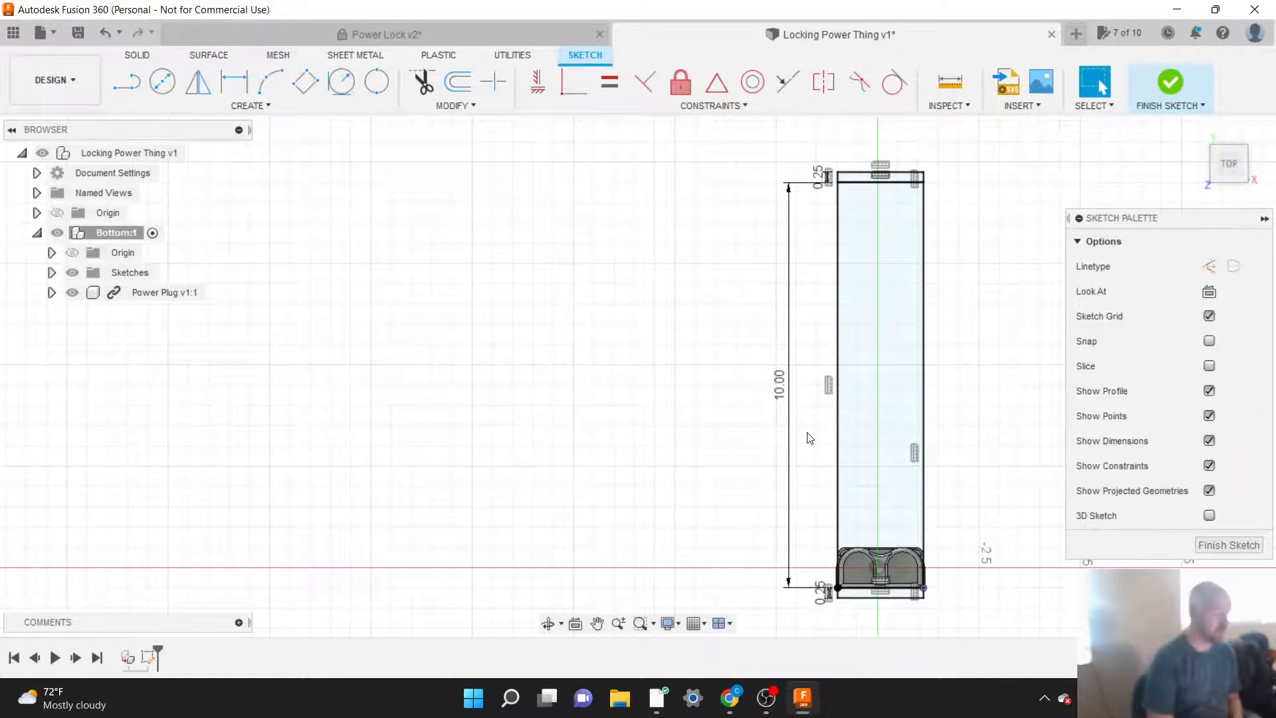
key("ctrl+z")
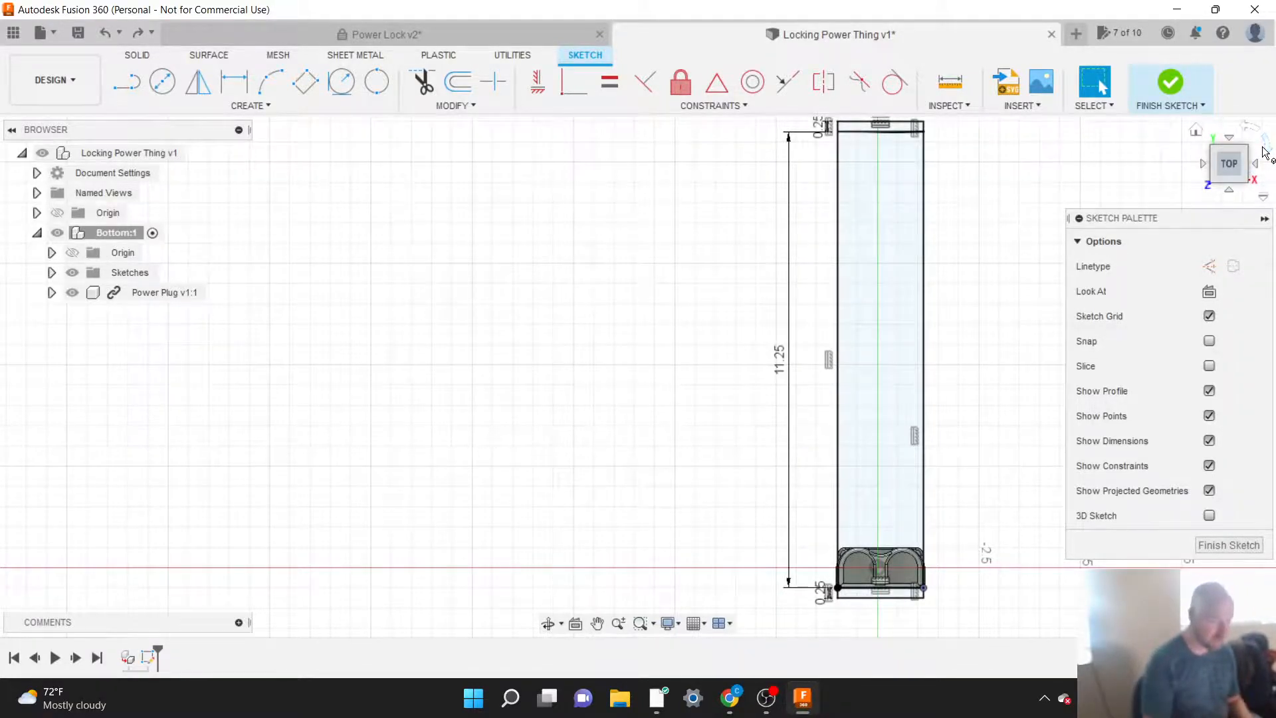
Step: Rotate the top view a quarter turn so the 11.25 in base lies horizontally with both end strips in view
left_click(1265, 153)
scroll(647, 316, "down", 1)
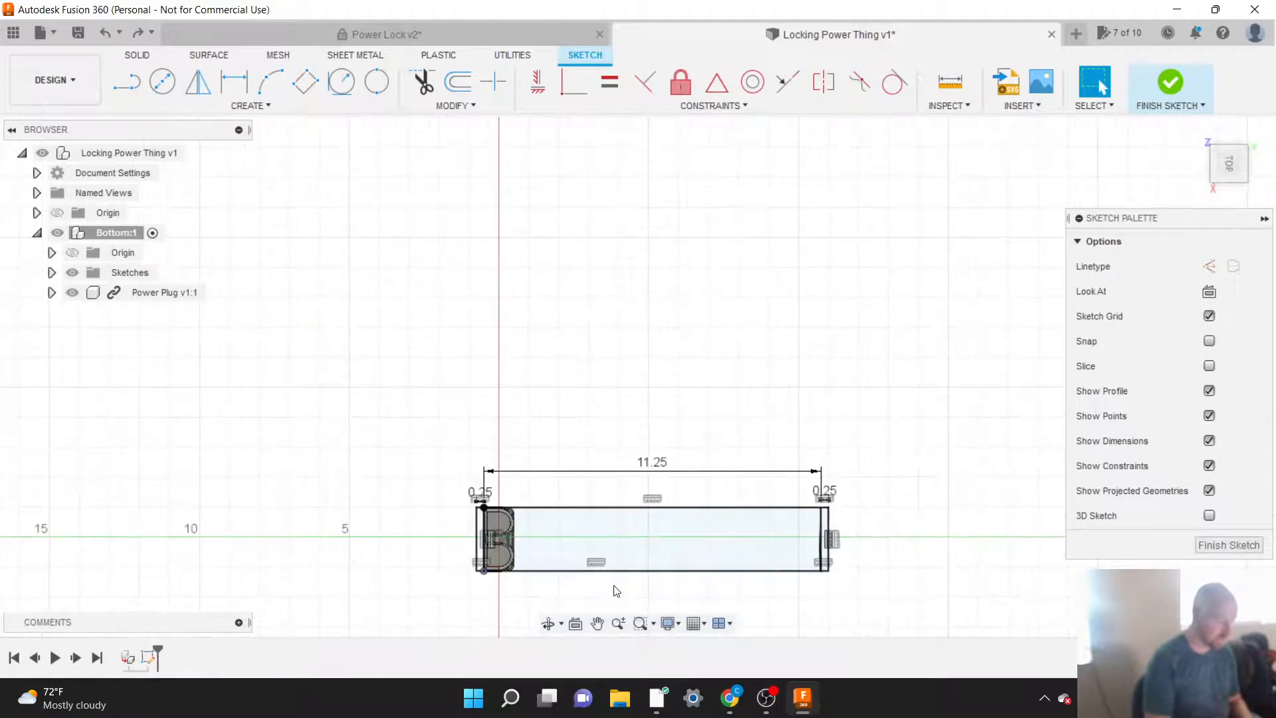
scroll(617, 590, "up", 5)
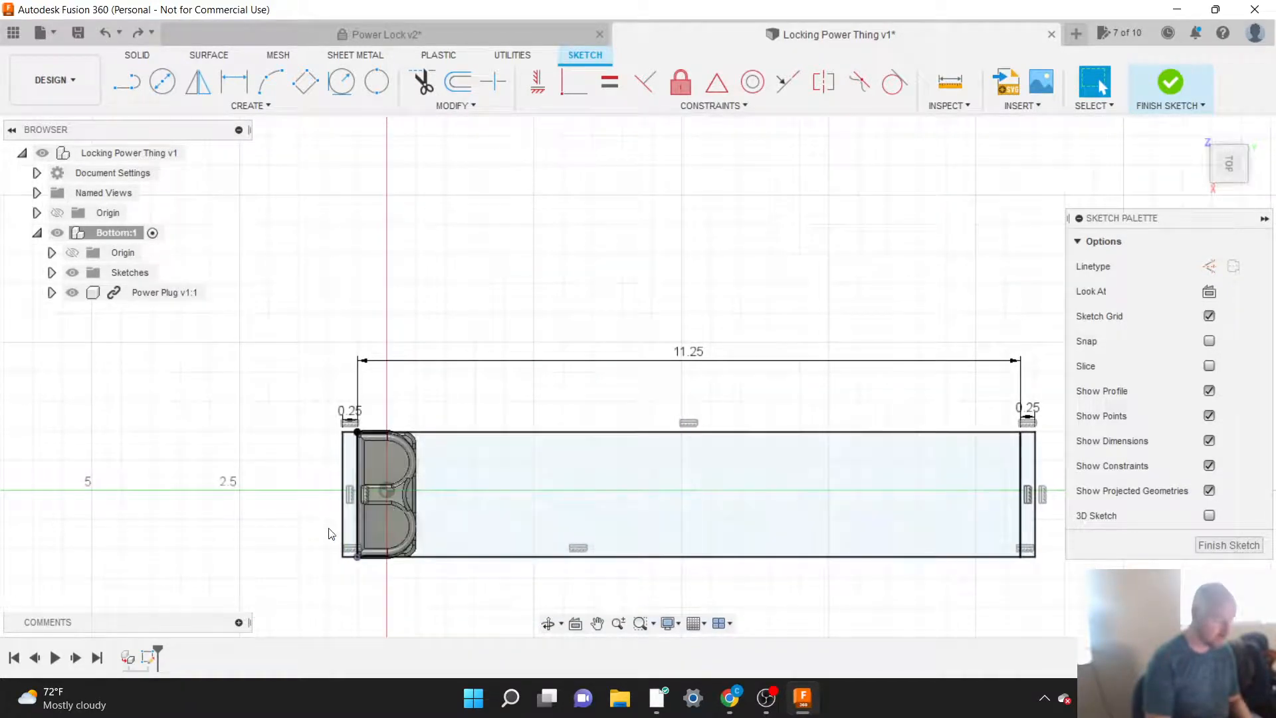
scroll(331, 534, "down", 1)
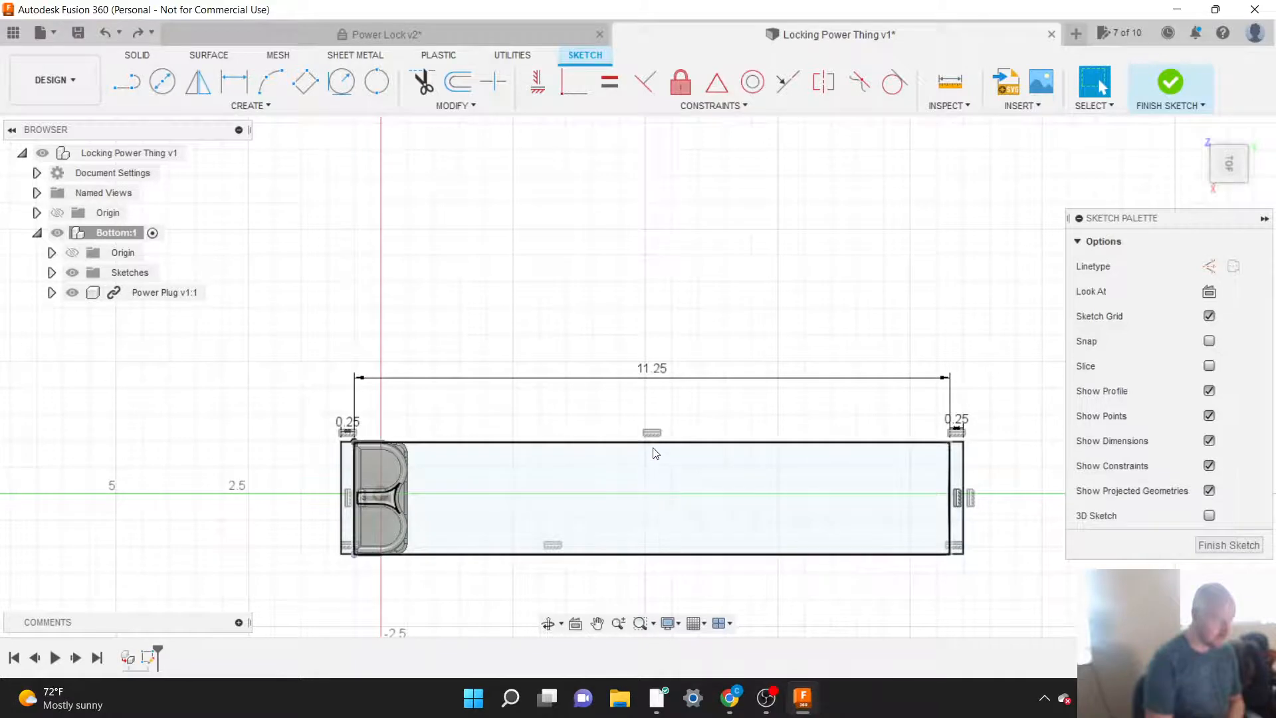
left_click(714, 107)
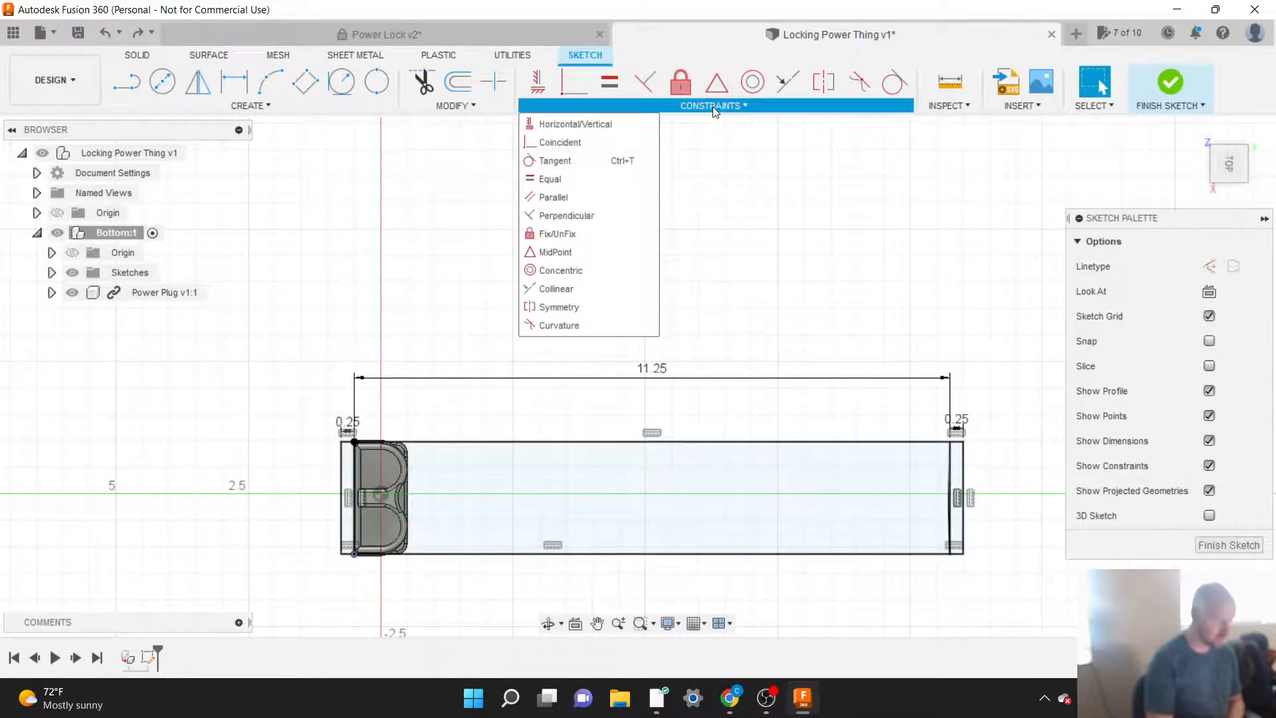
left_click(712, 106)
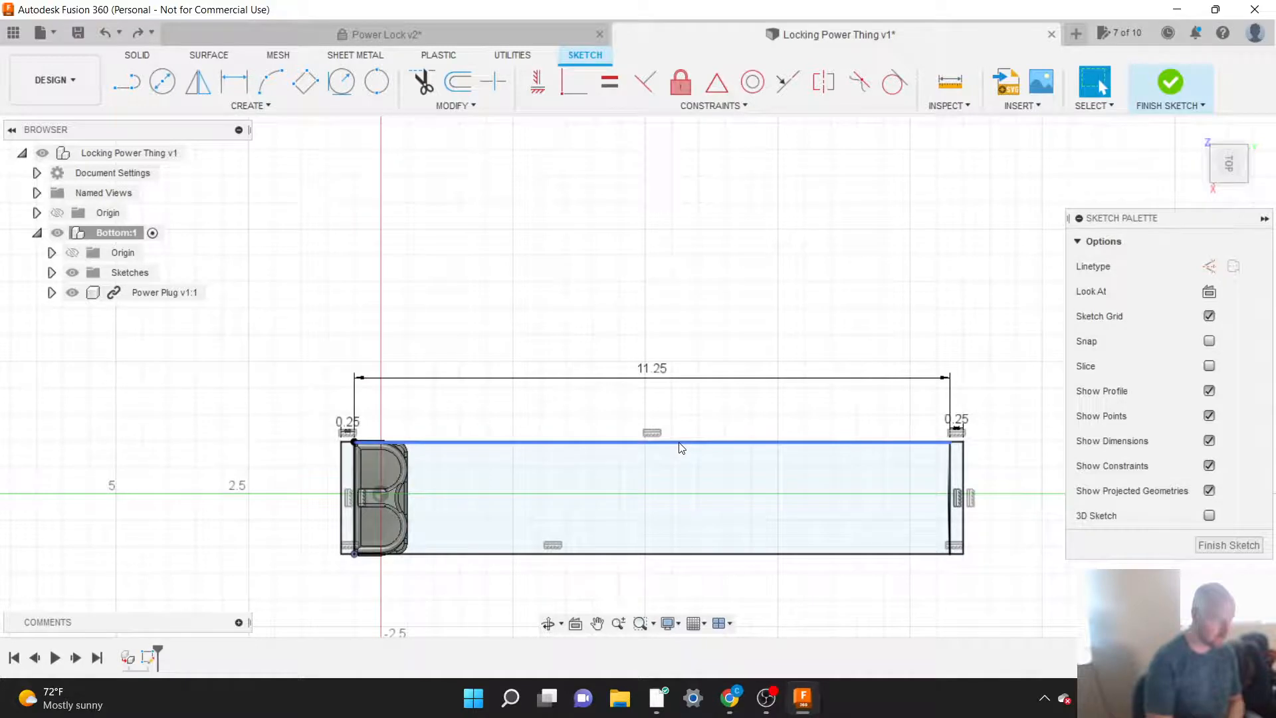
left_click(711, 106)
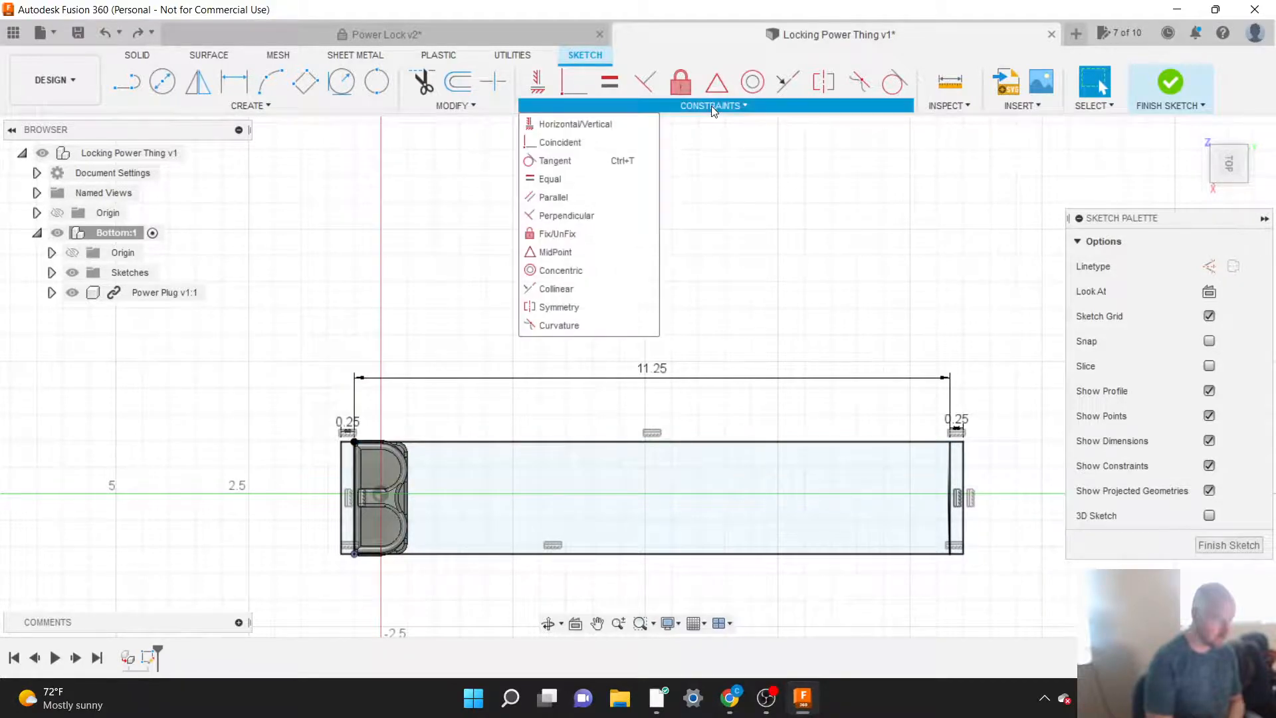
left_click(704, 108)
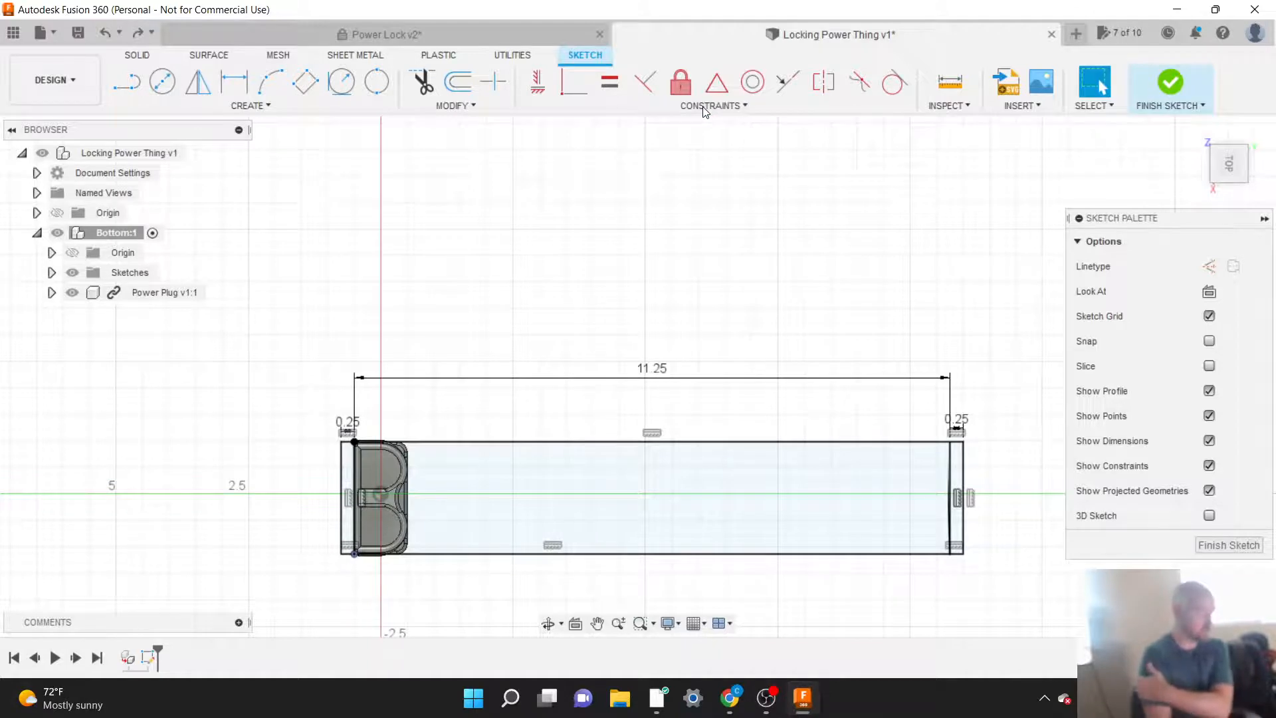
left_click(256, 105)
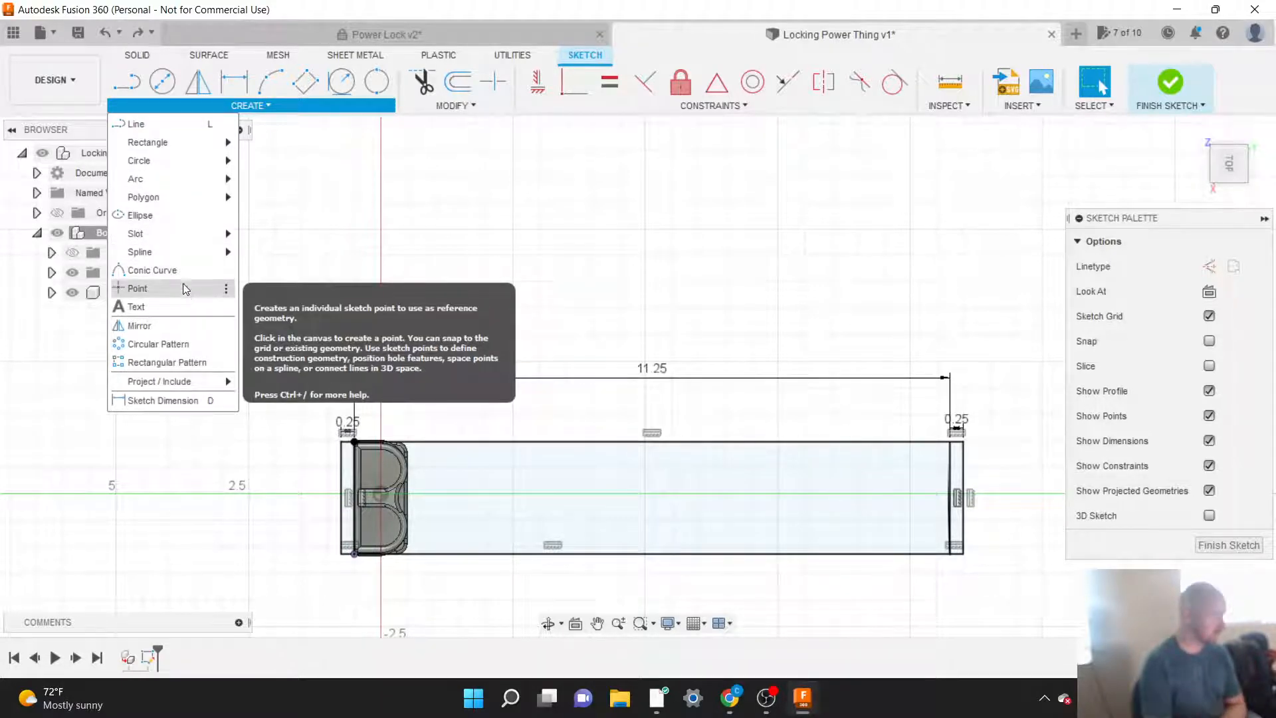
left_click(149, 125)
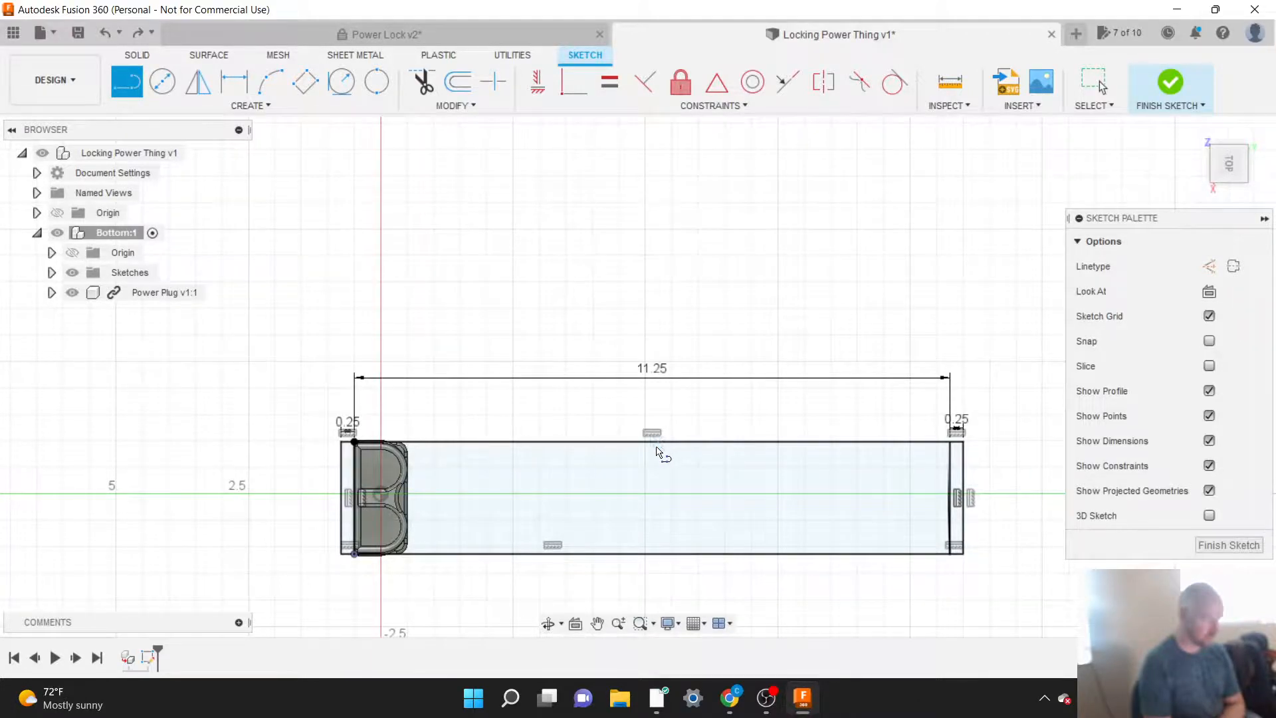
scroll(642, 451, "up", 5)
scroll(564, 259, "down", 4)
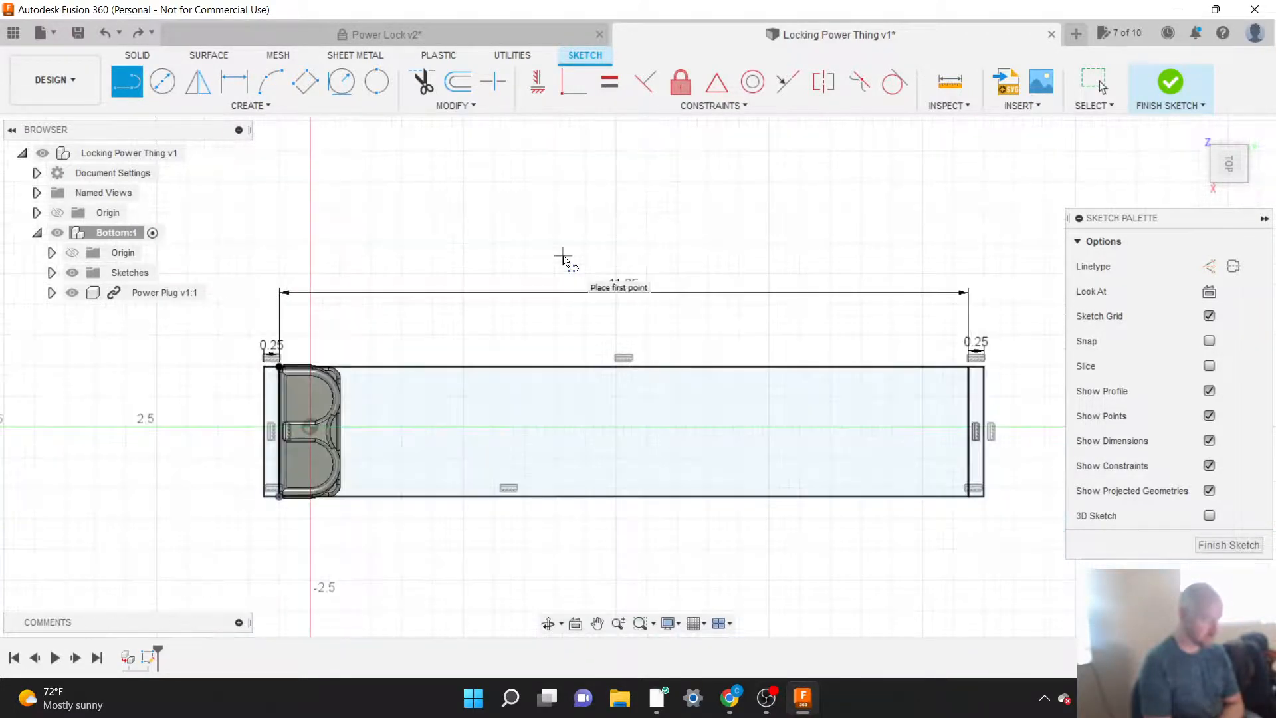
scroll(633, 442, "up", 3)
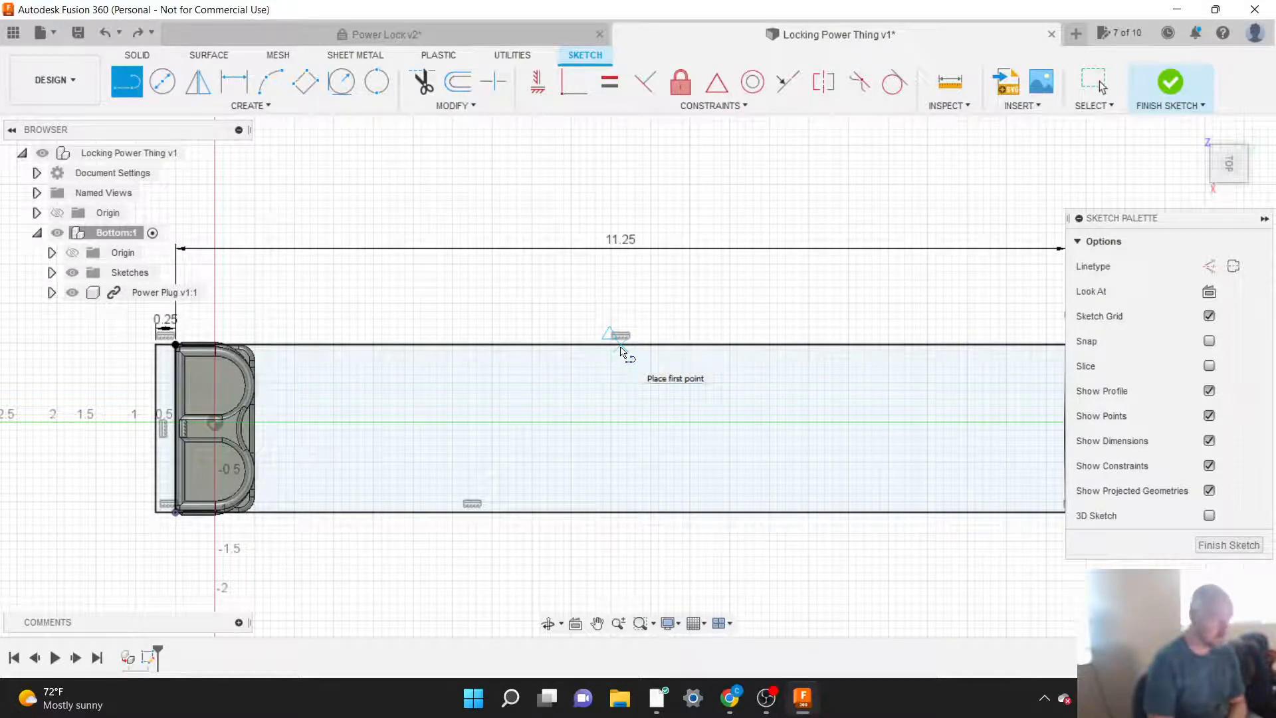
left_click(702, 107)
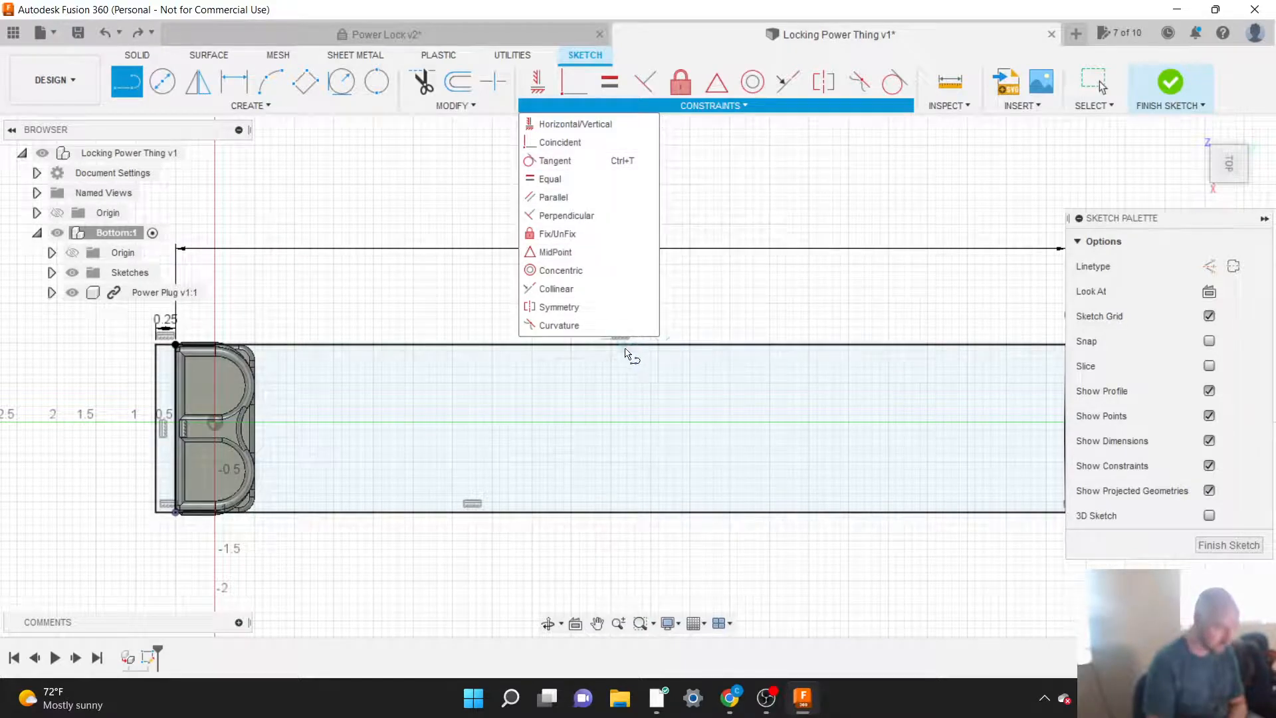
key("Escape")
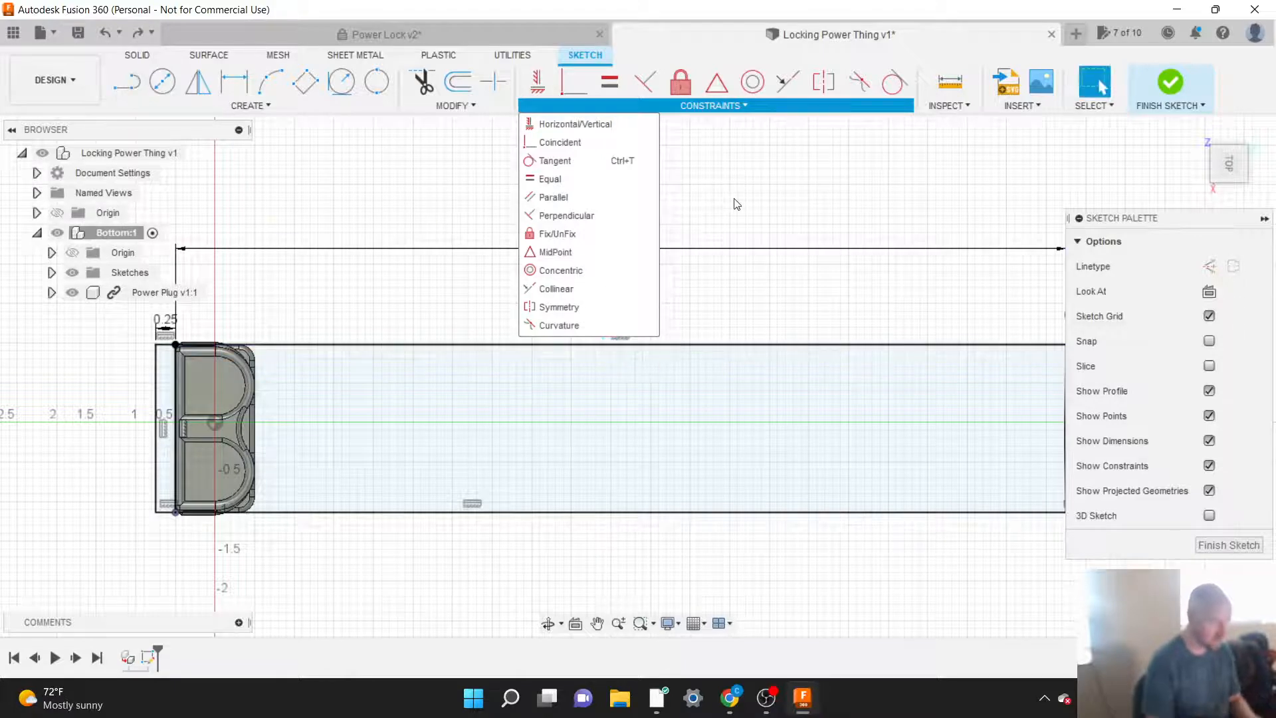
left_click(732, 106)
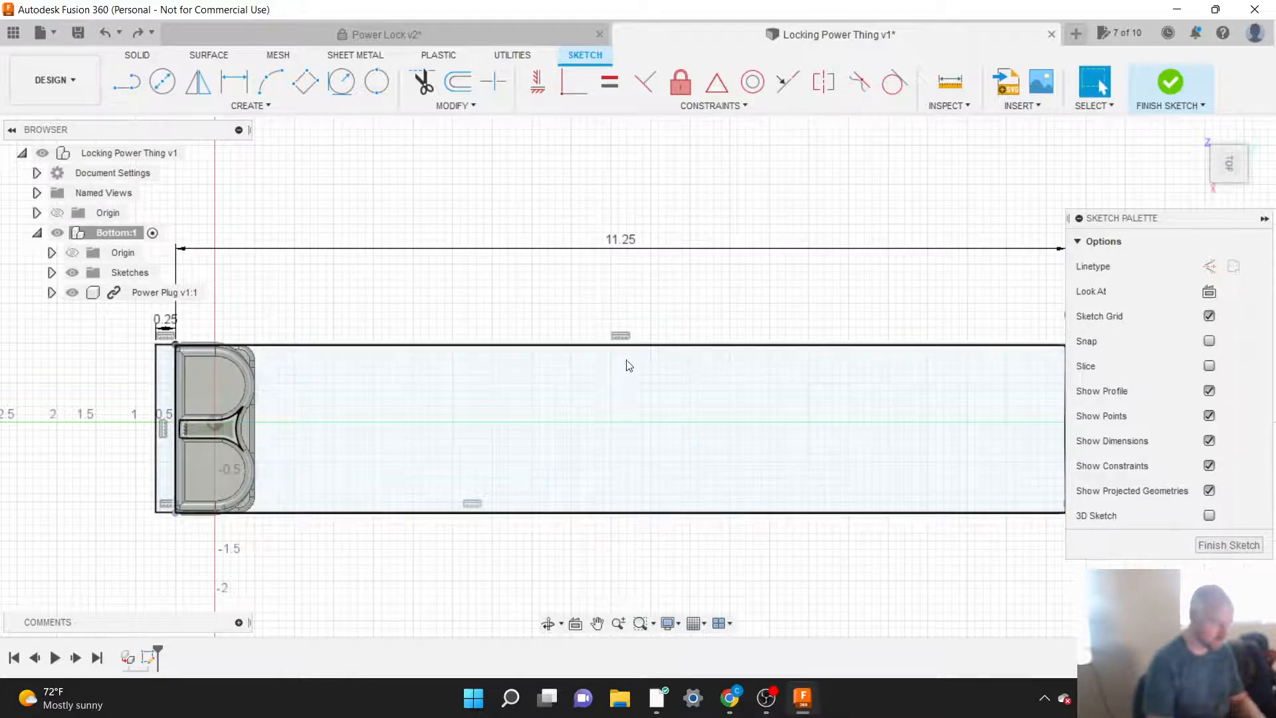
Step: Draw a line across the 11.25 in rectangle, joining the midpoints of its two long edges, about 2.118 in long
key("l")
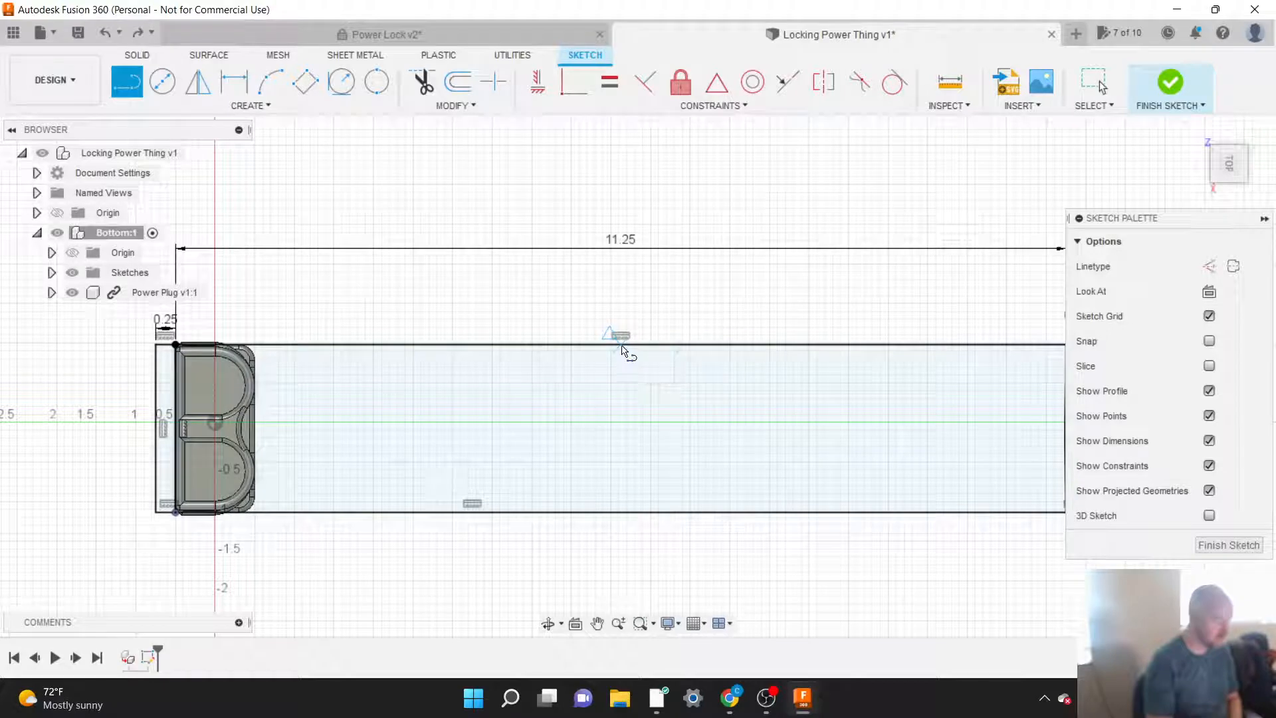
left_click(625, 350)
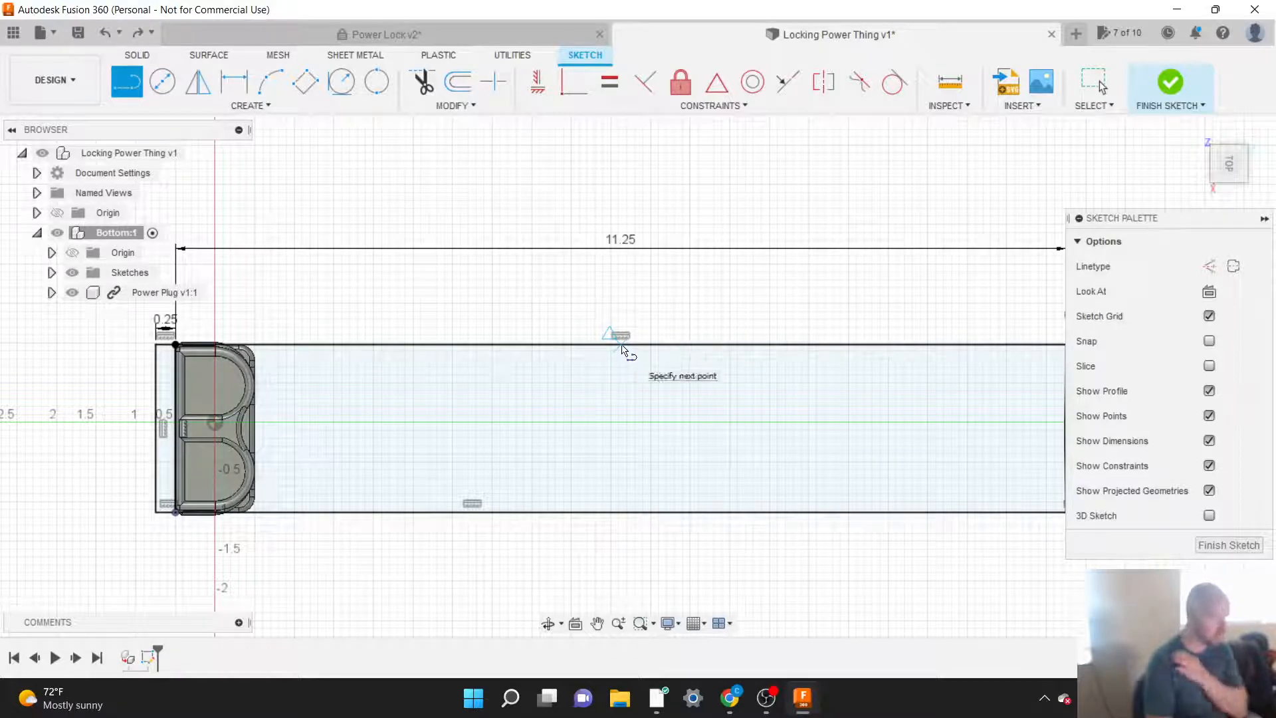
left_click_drag(625, 351, 627, 514)
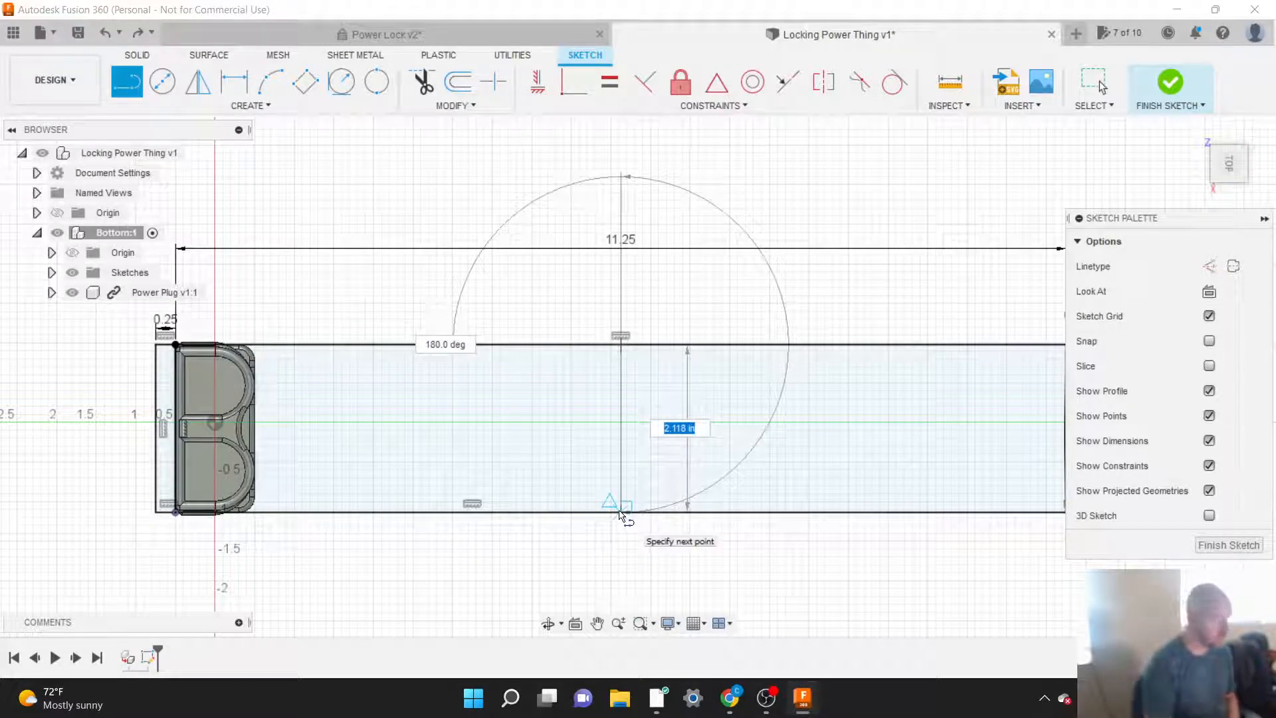
double_click(620, 513)
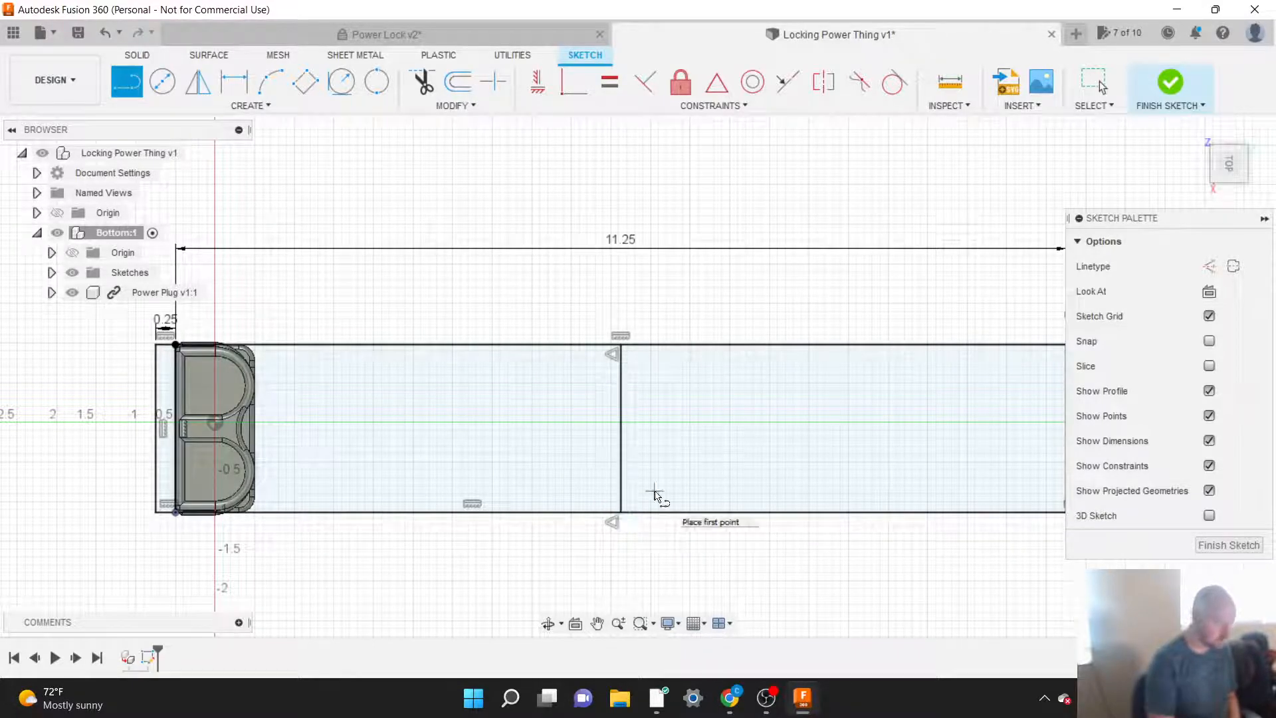
Step: Sketch a center-diameter circle of 3/4 in diameter at the midpoint of the line crossing the base
left_click(257, 105)
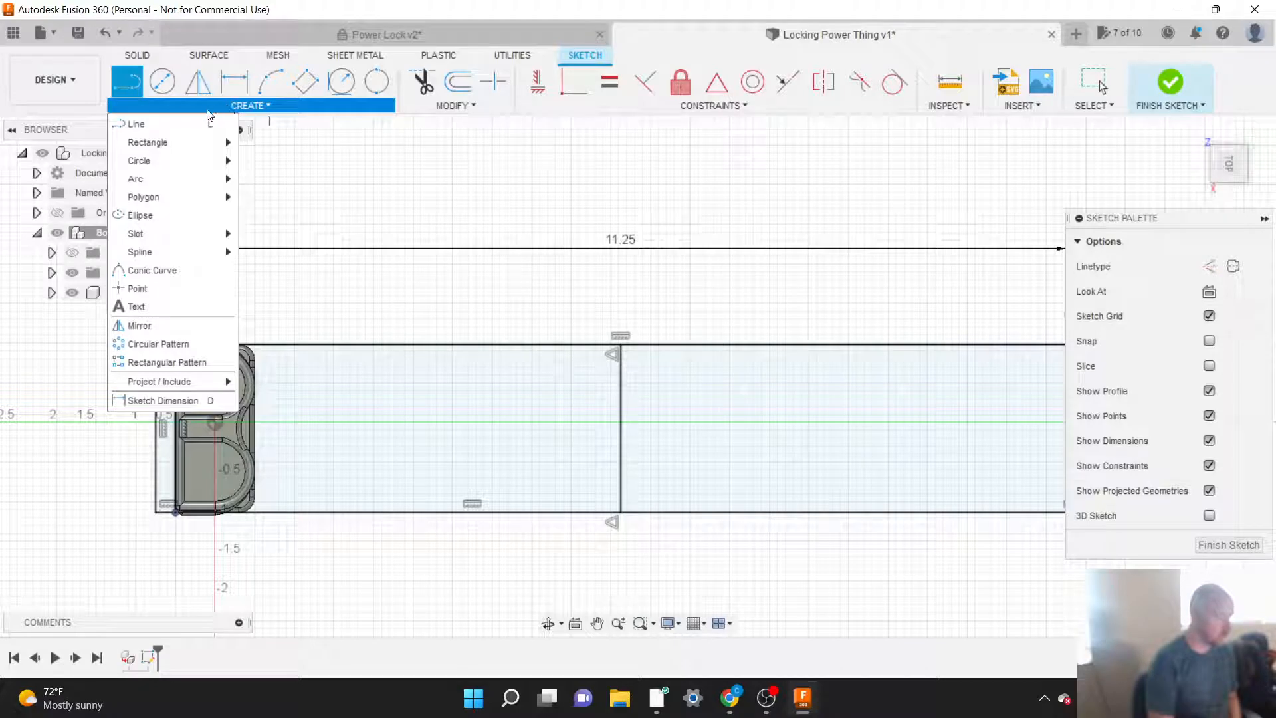
mouse_move(196, 167)
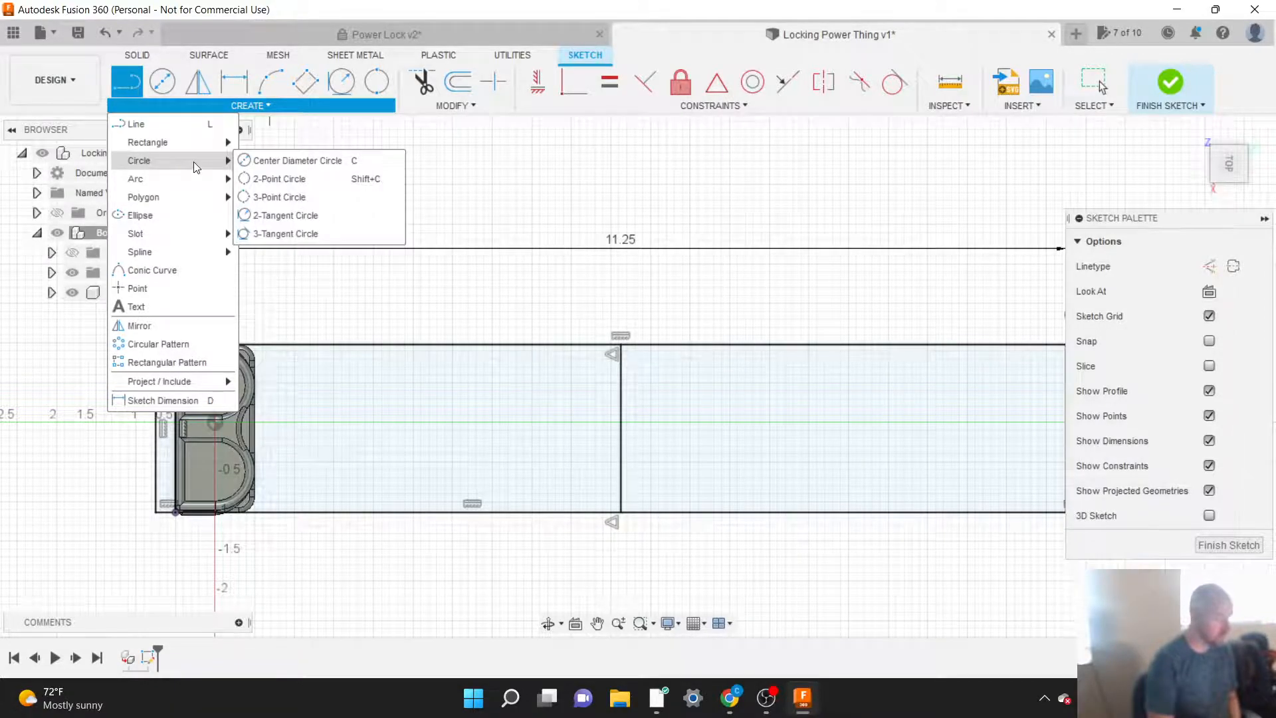
left_click(293, 166)
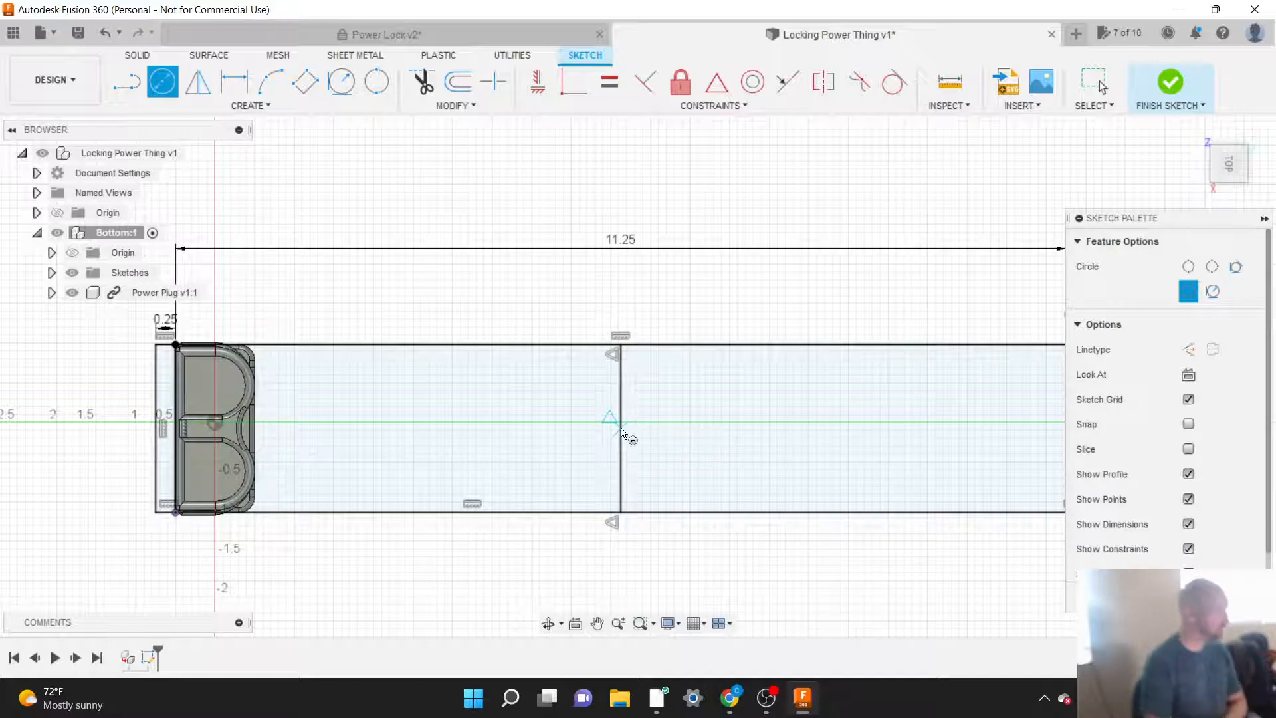
left_click(621, 427)
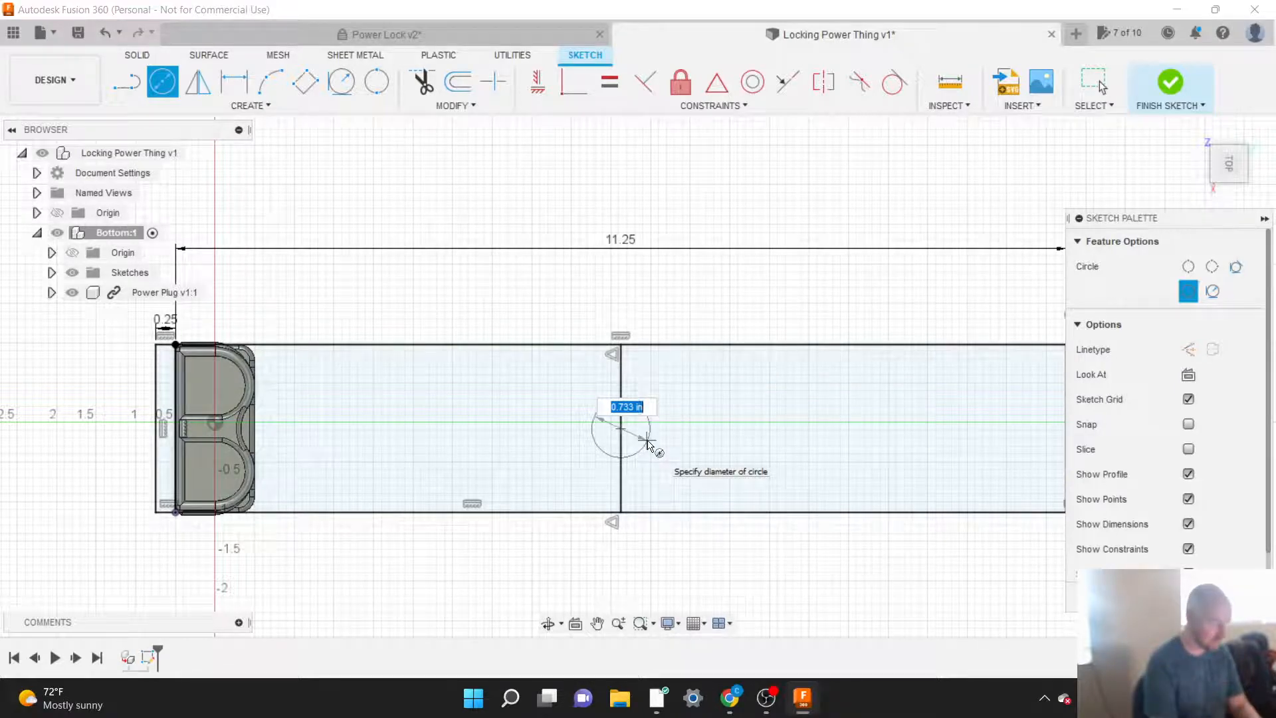
type("1")
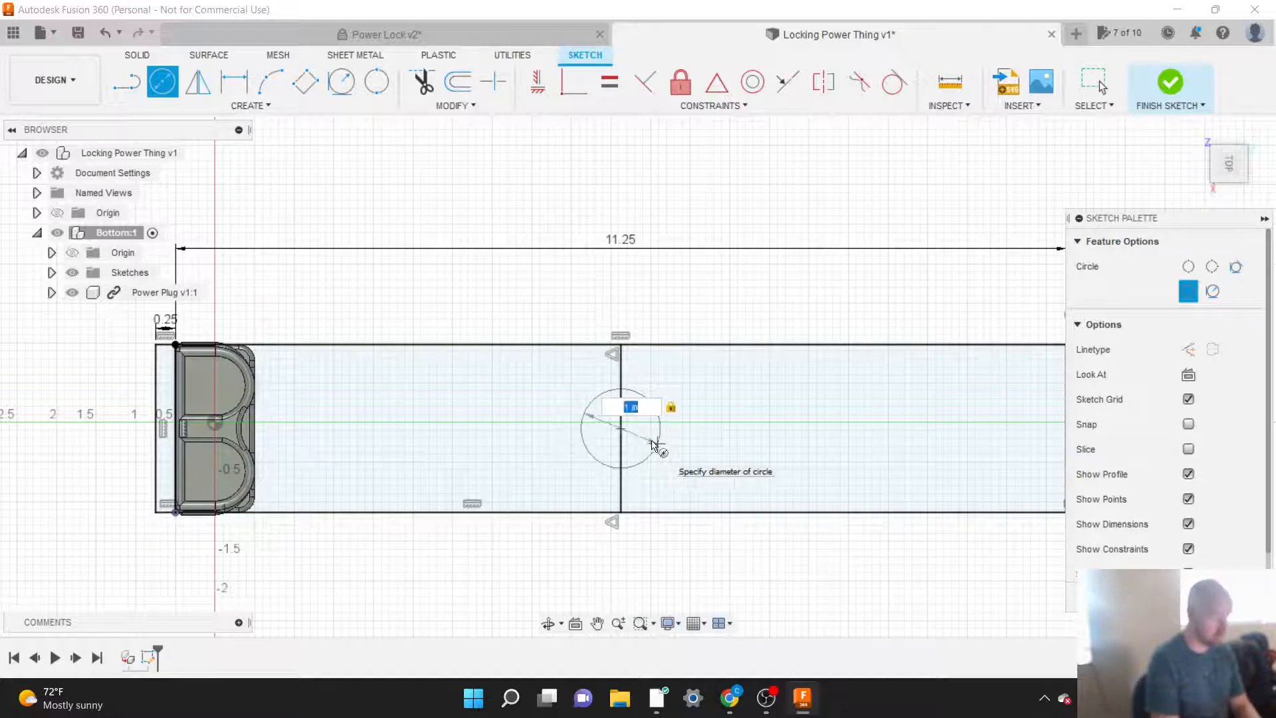
key("BackSpace")
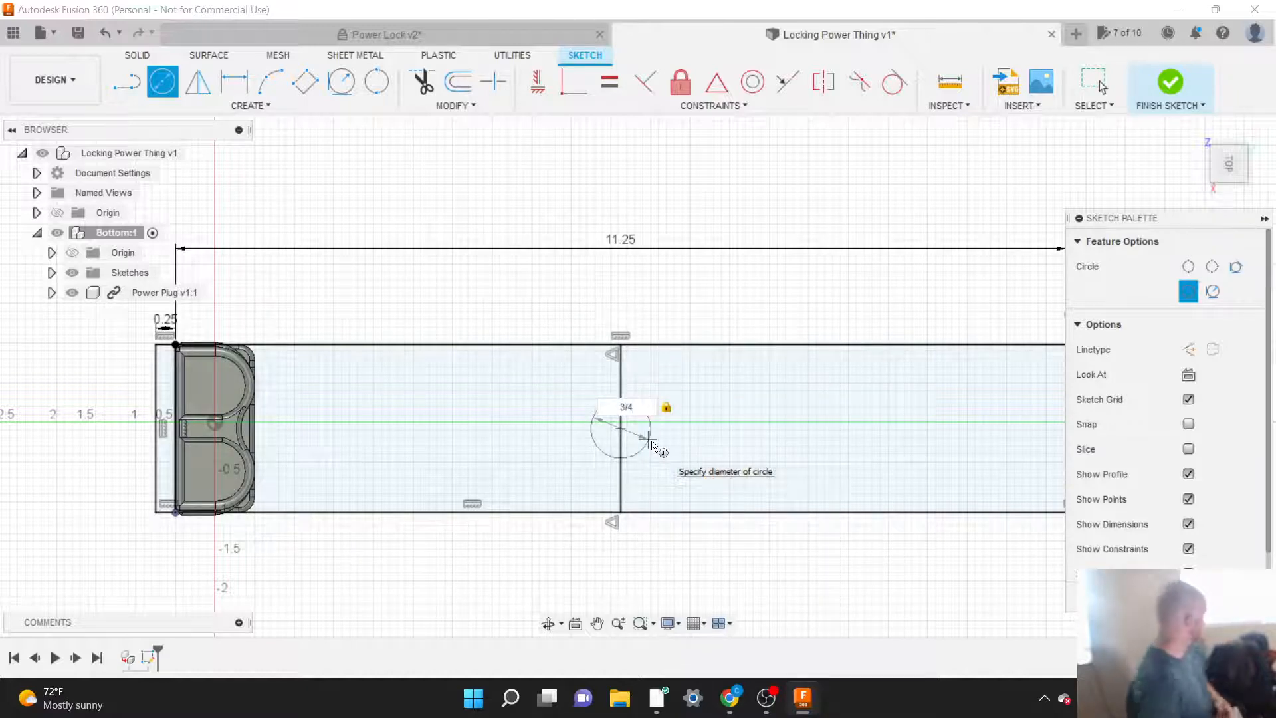
key("Return")
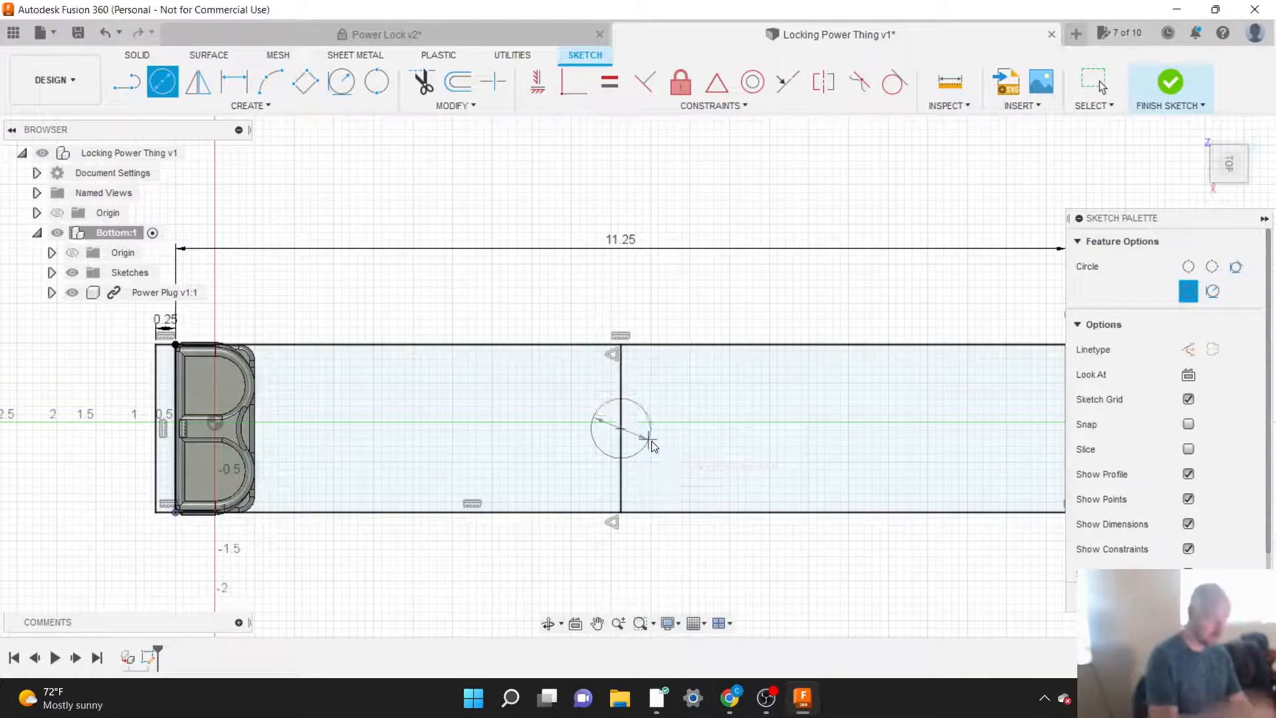
key("Escape")
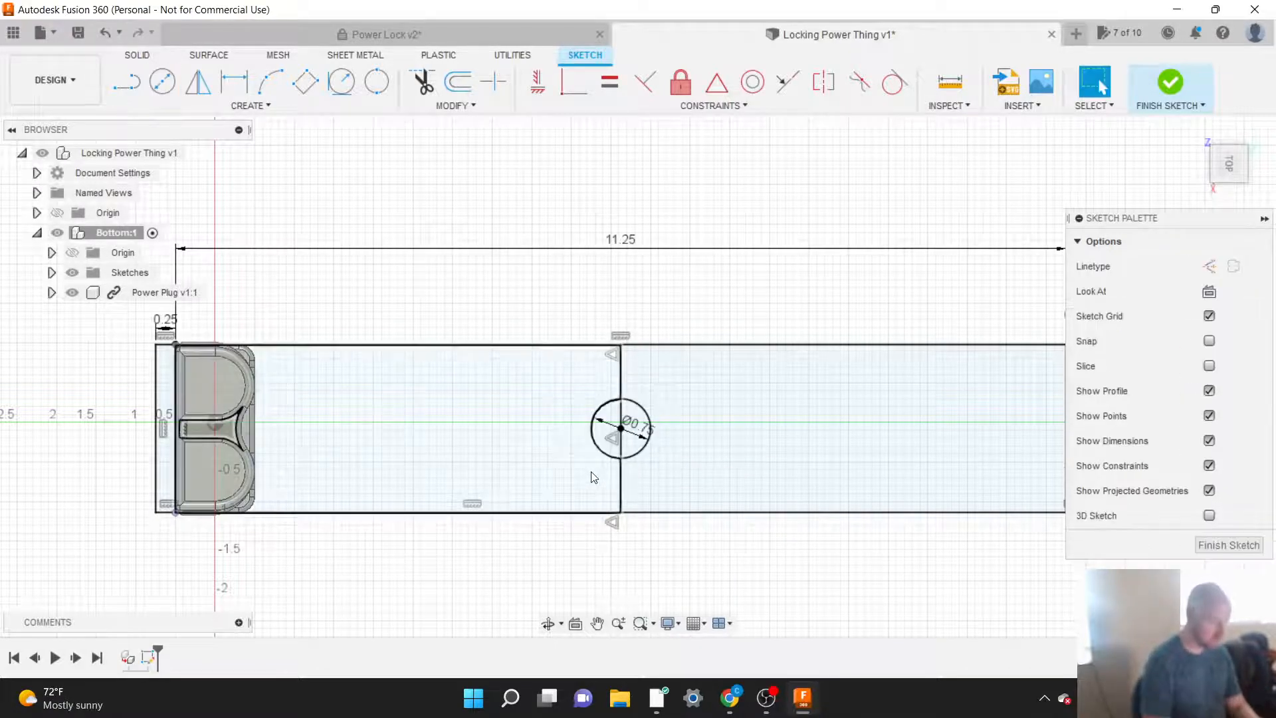
scroll(646, 431, "up", 3)
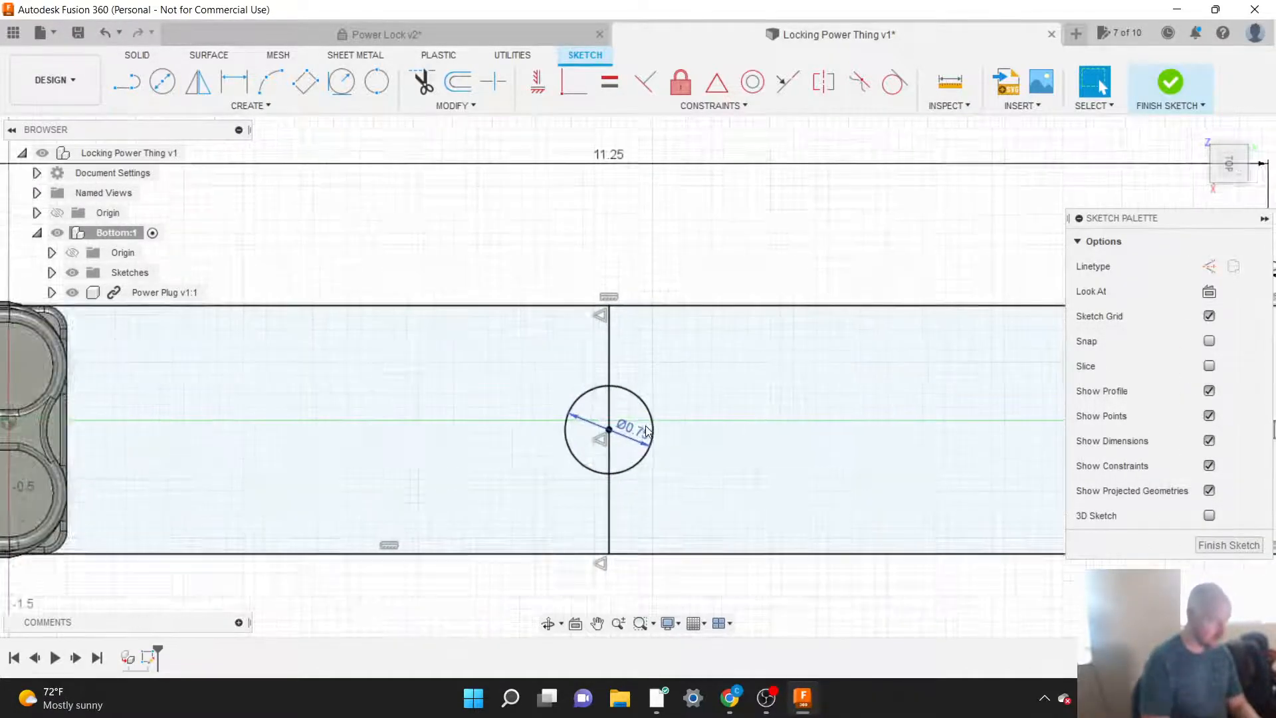
left_click(650, 417)
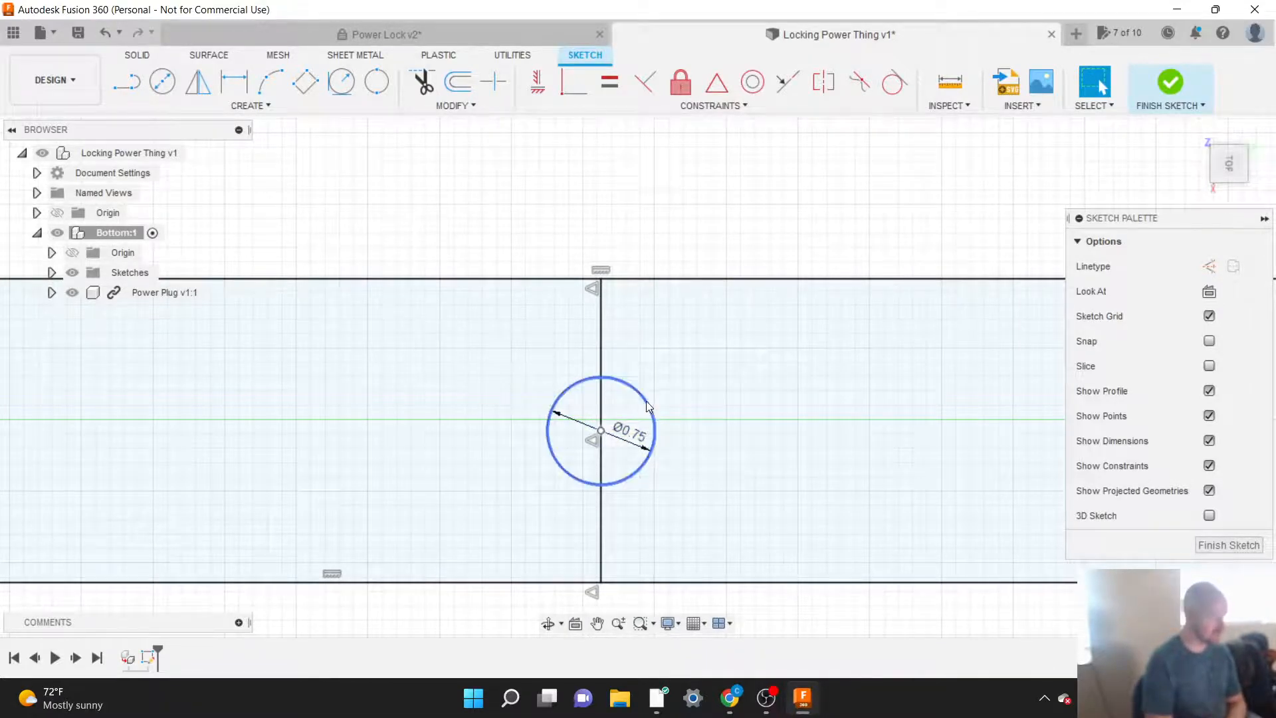
left_click(650, 410)
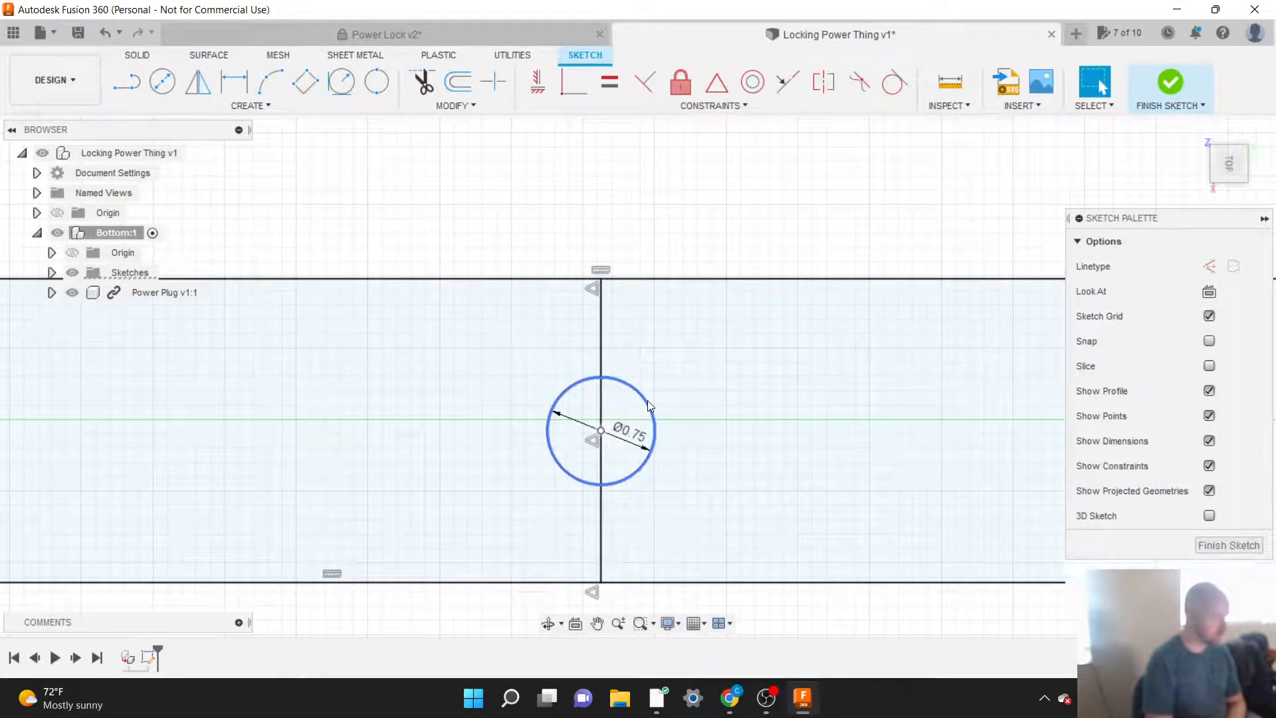
left_click(650, 235)
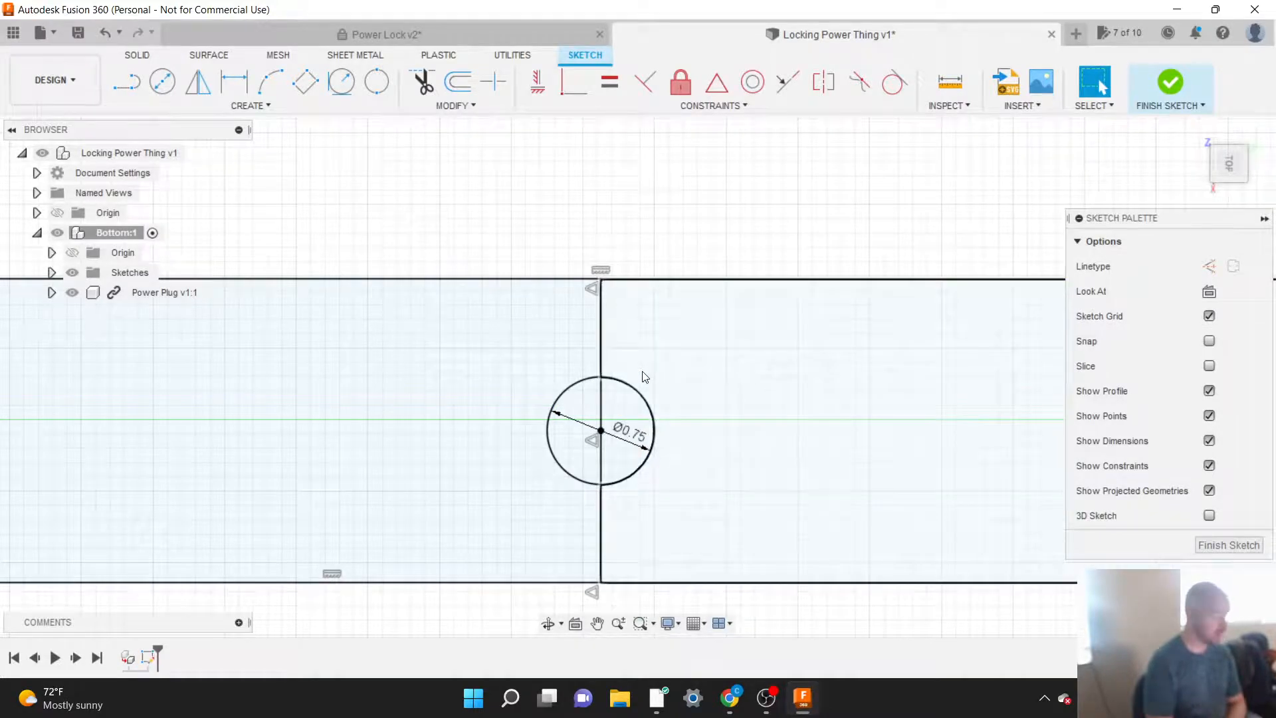
scroll(640, 329, "down", 1)
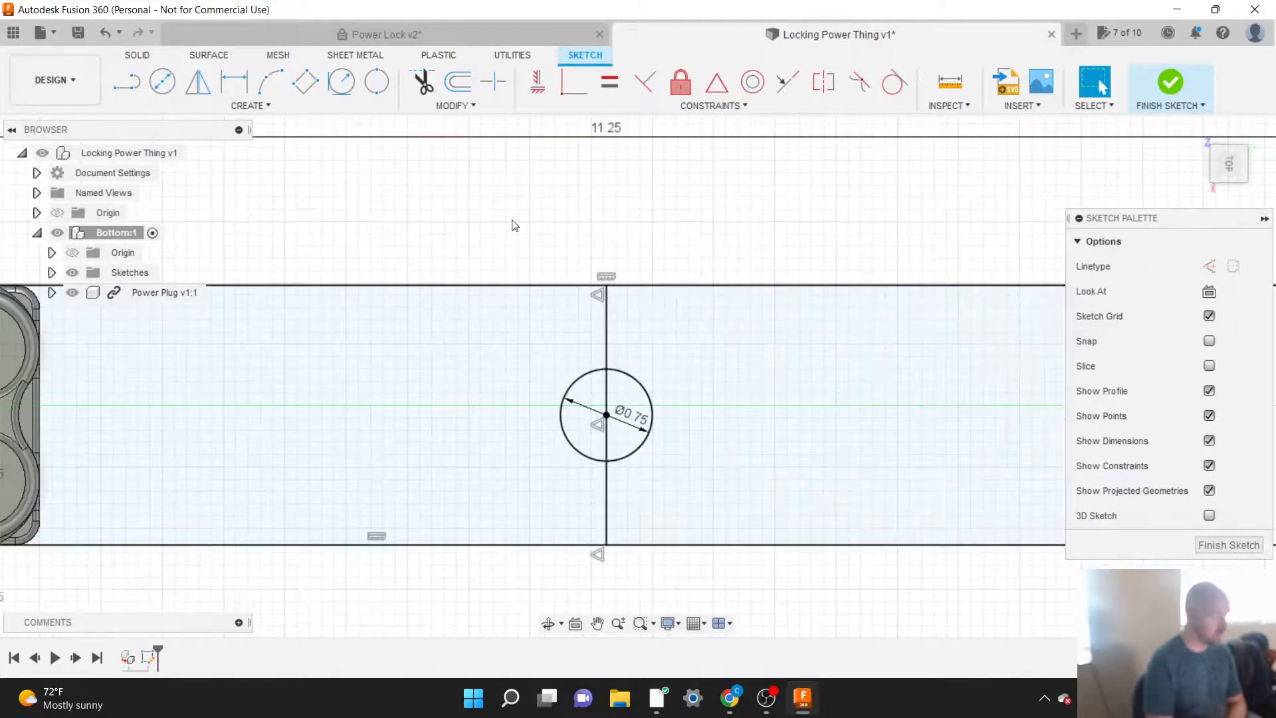
Step: Offset the circle at the middle of the base outward by 0.049 in
left_click(444, 106)
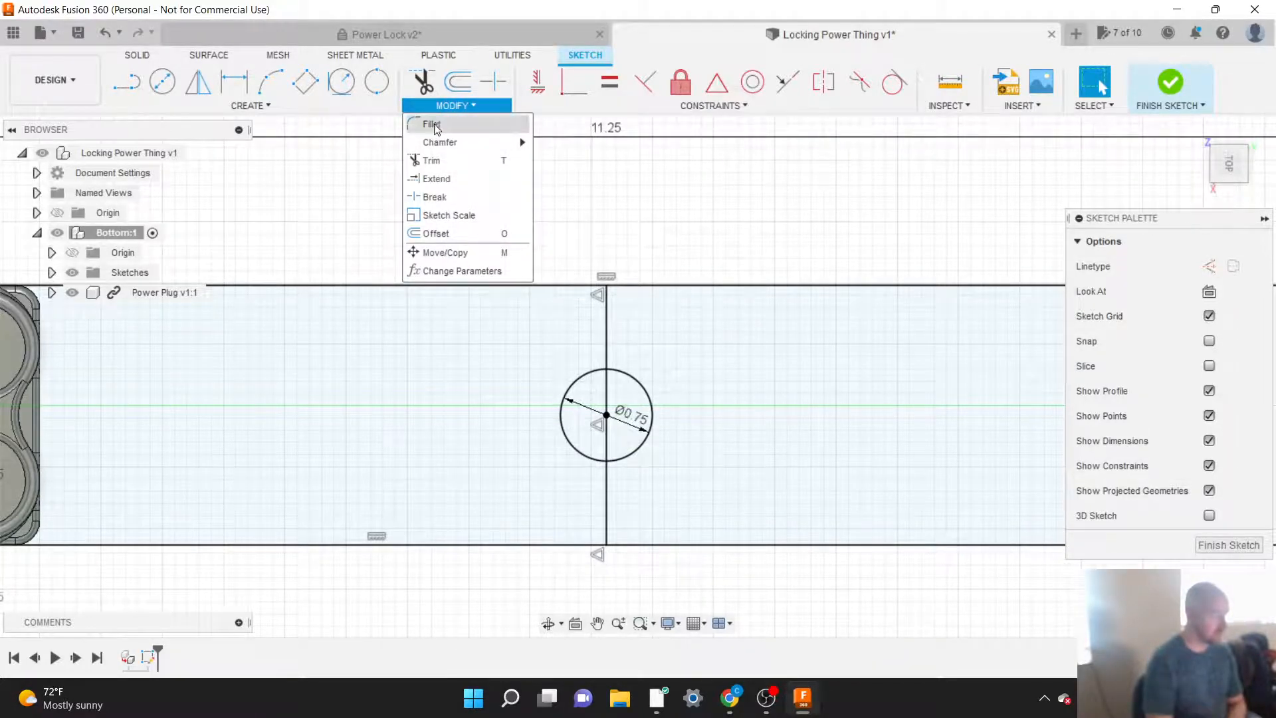
left_click(437, 236)
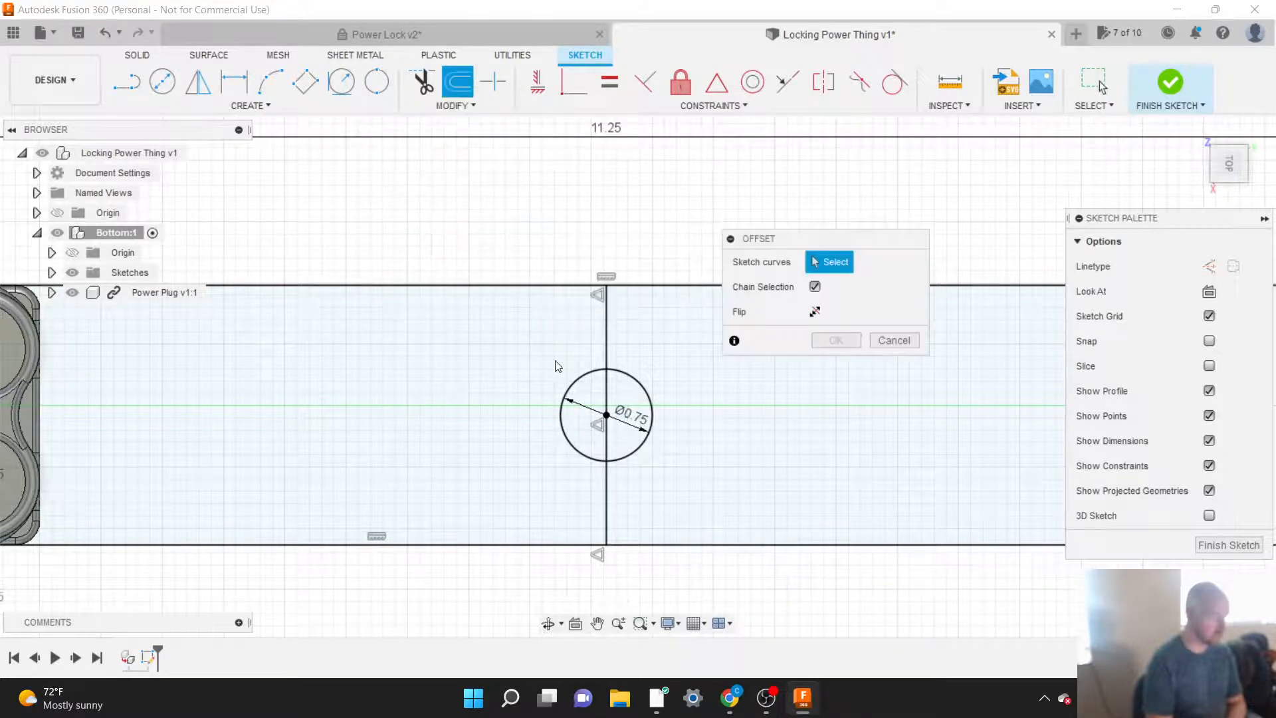
left_click(582, 374)
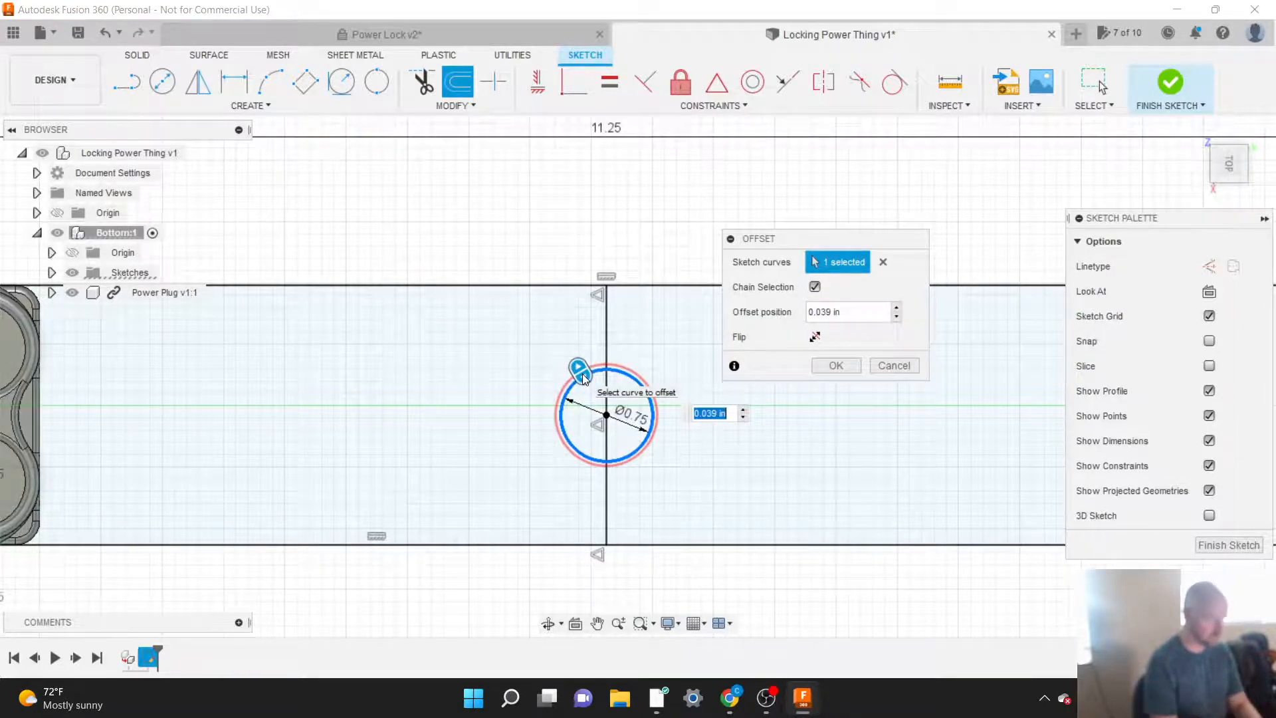
key("BackSpace")
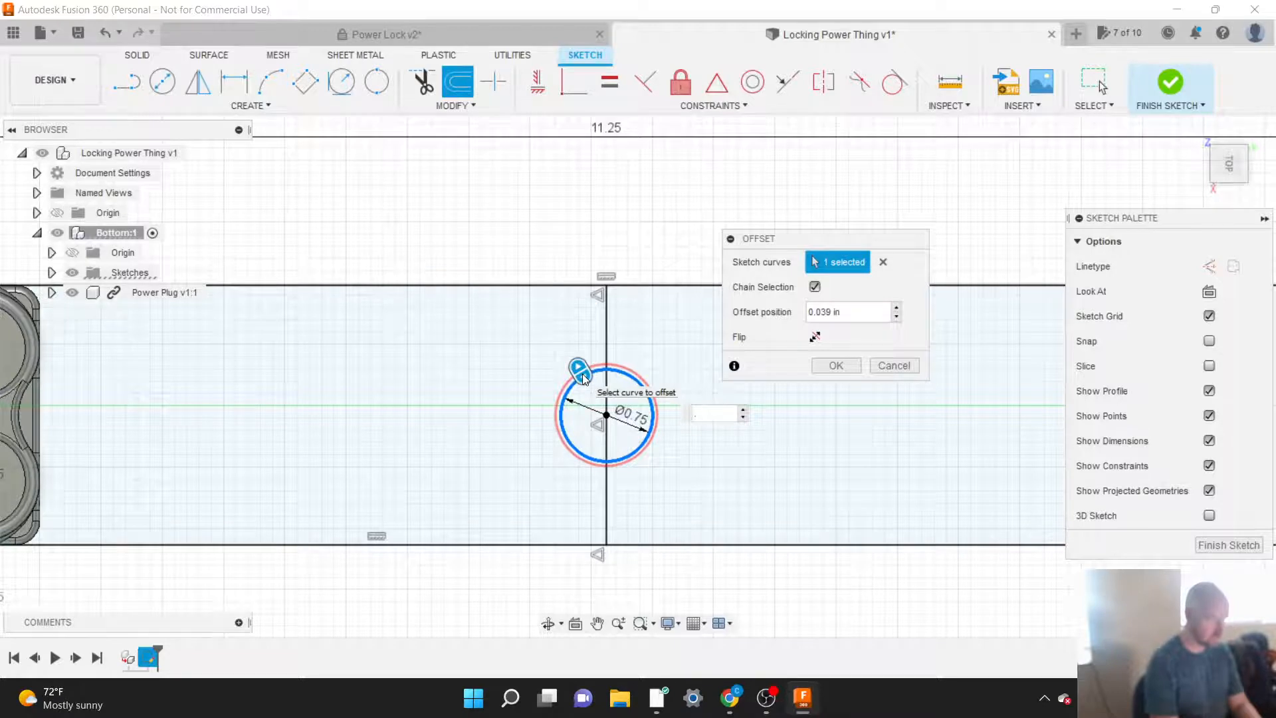
type(".01")
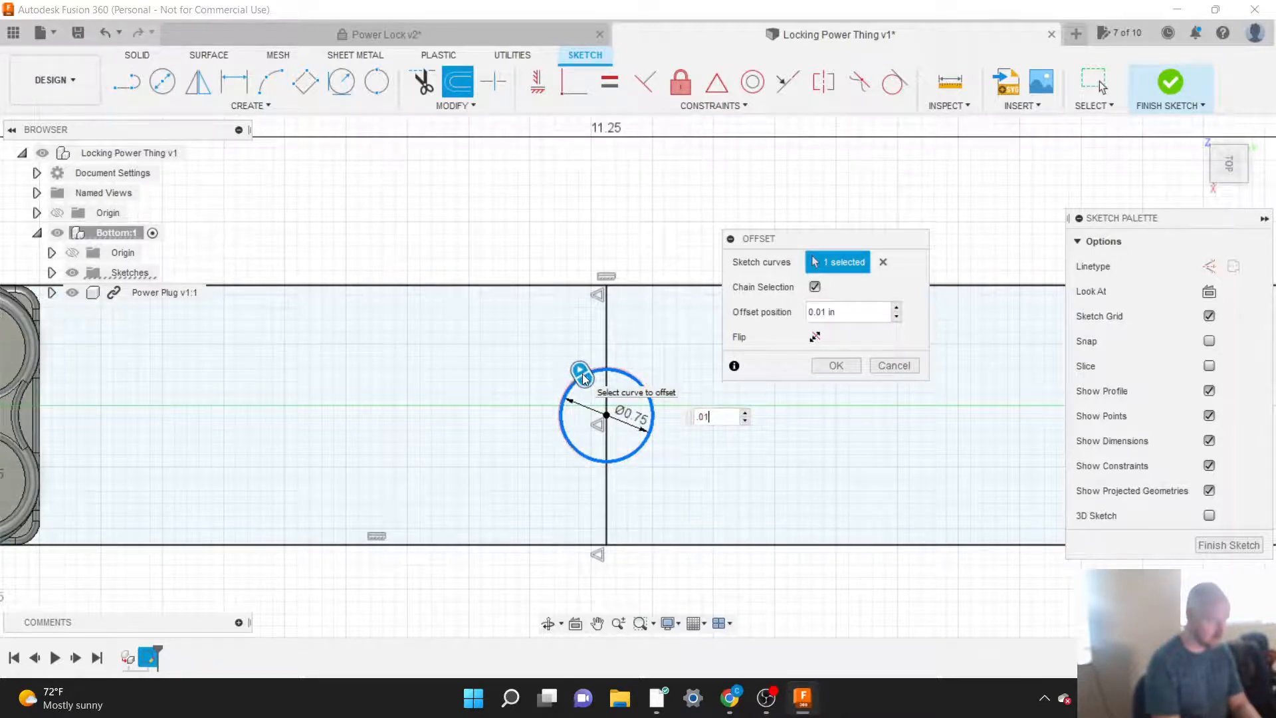
type("4")
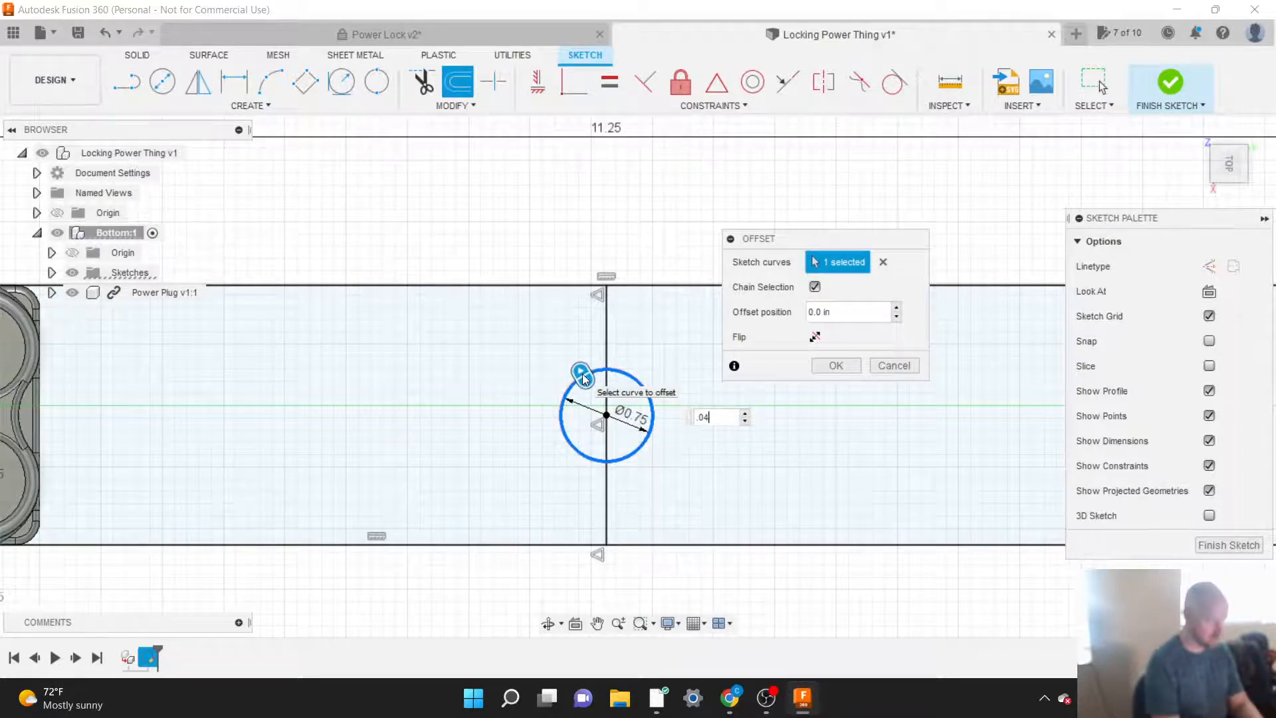
type("9")
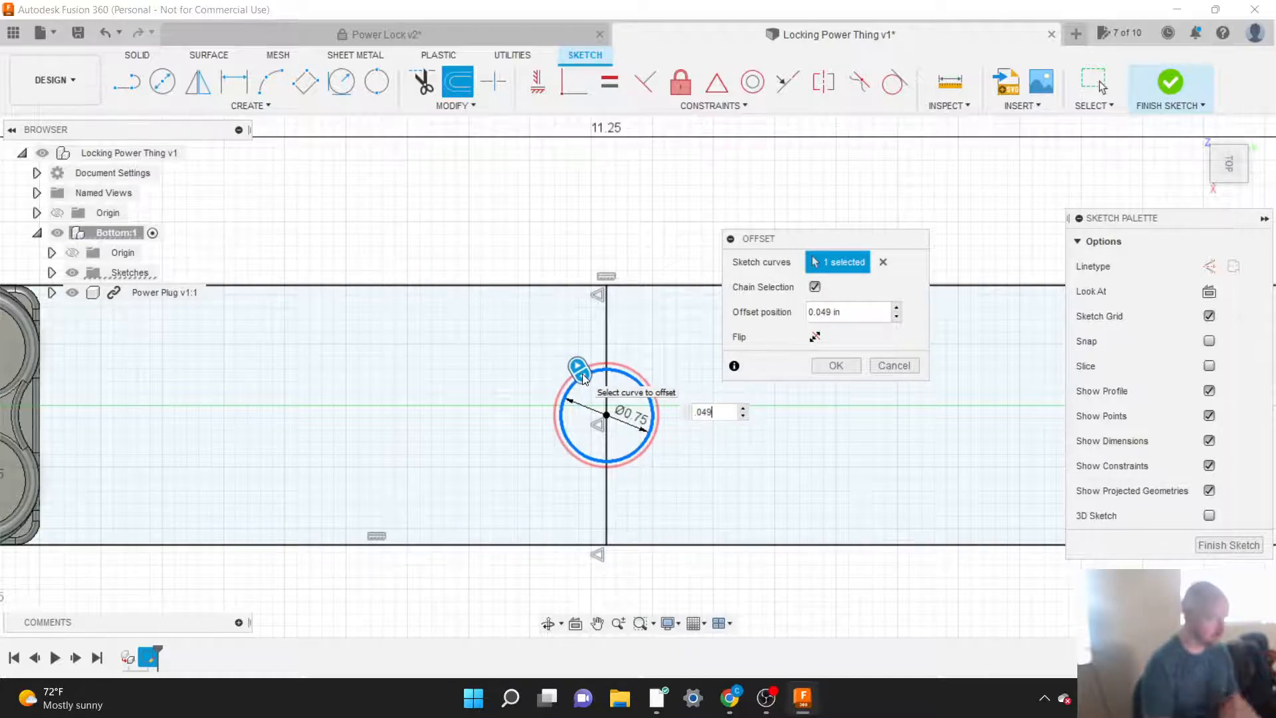
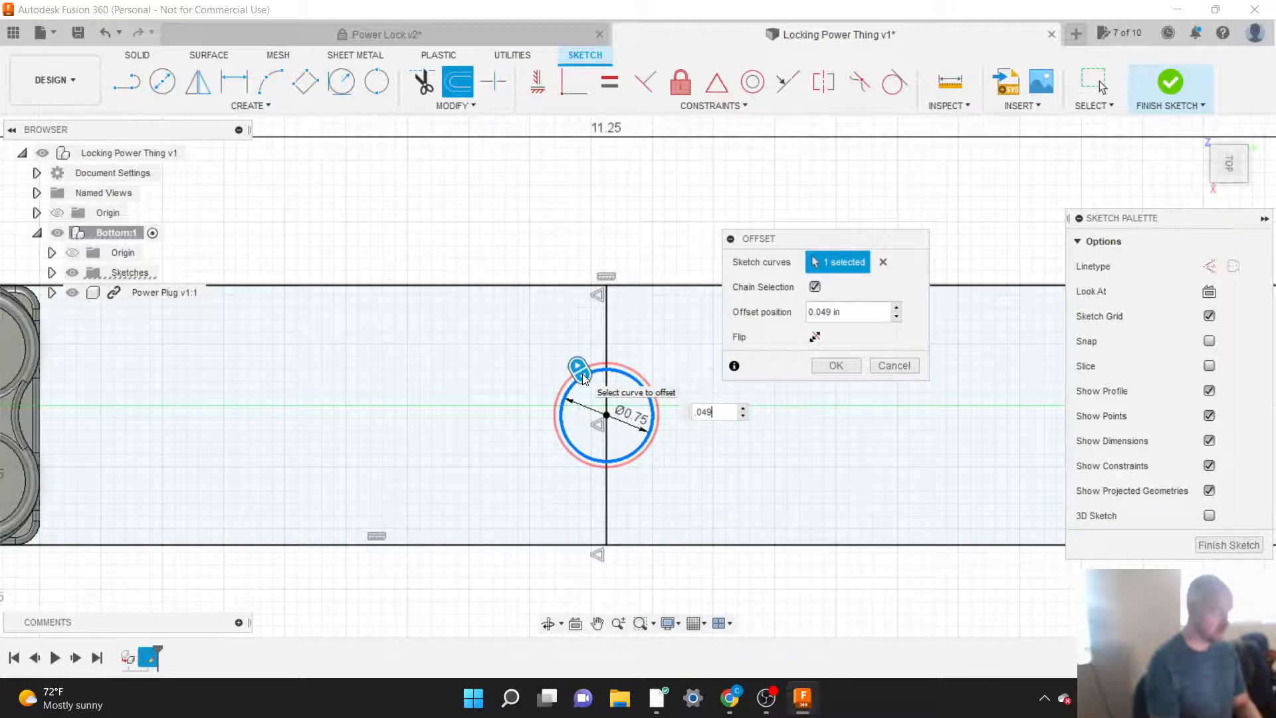
Step: Confirm the 0.049 in offset and set the inner circle's diameter to 0.824 in
key("Return")
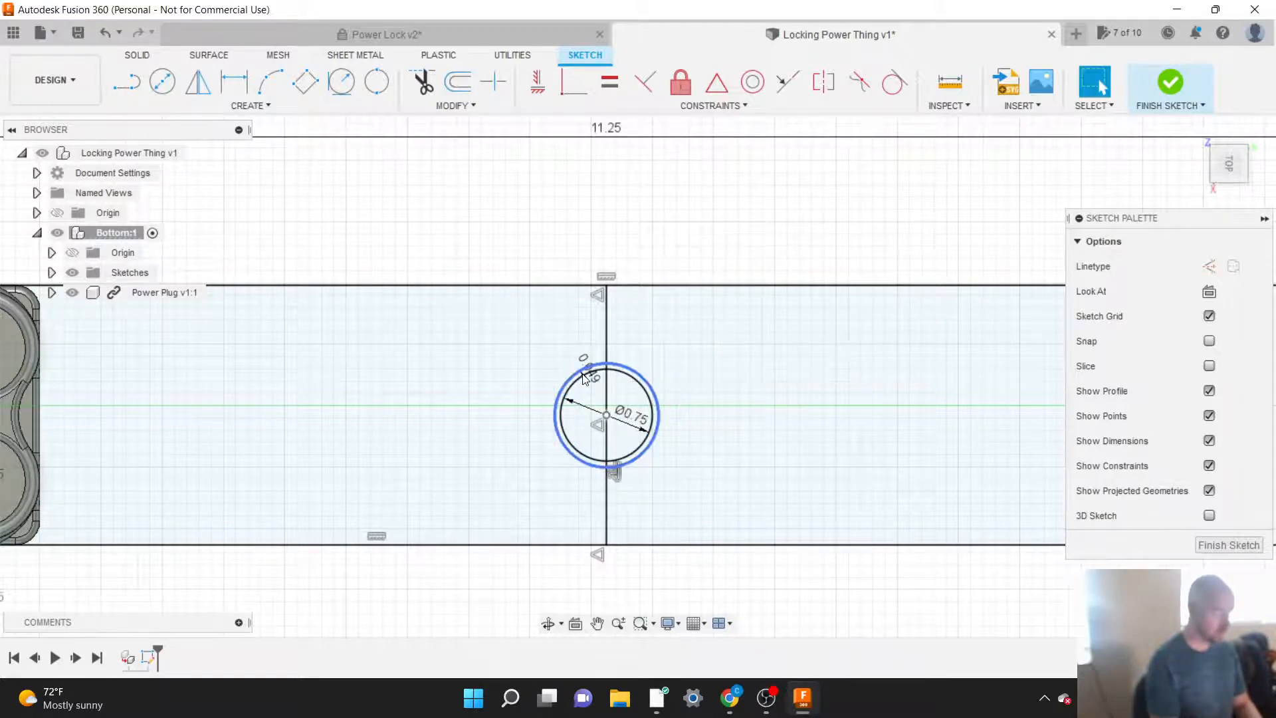
double_click(638, 427)
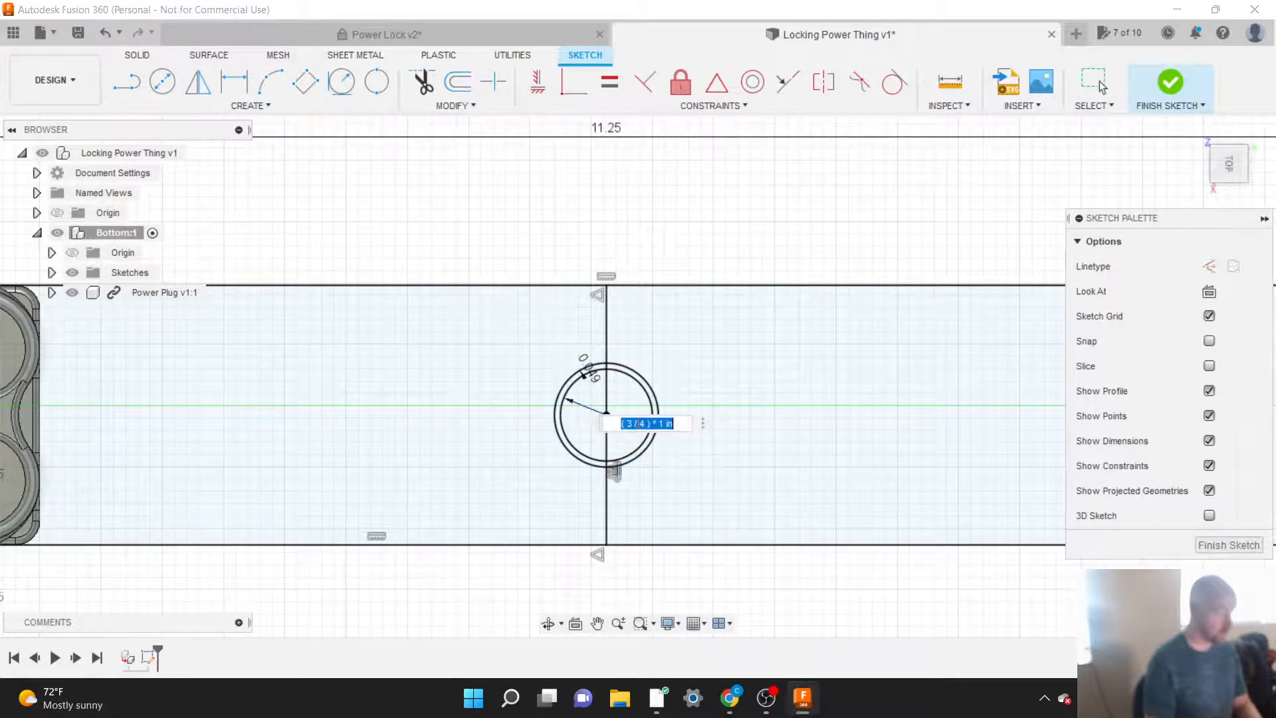
type(".82")
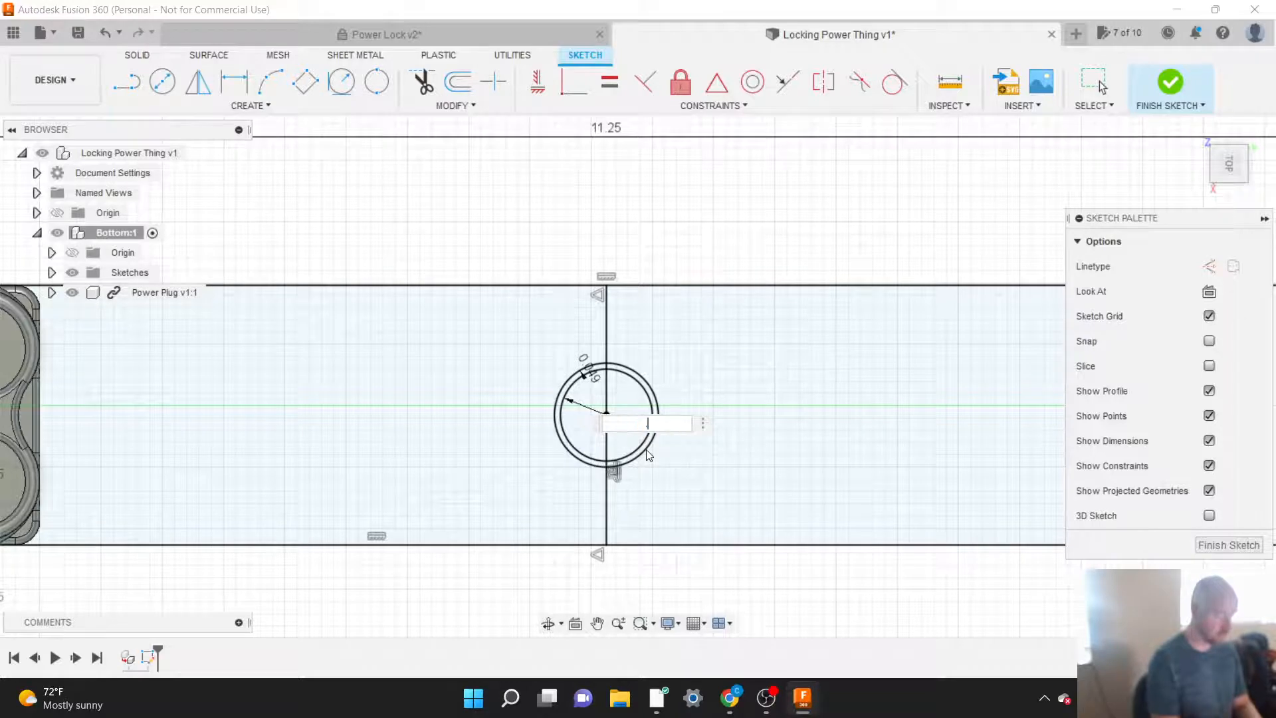
type("4")
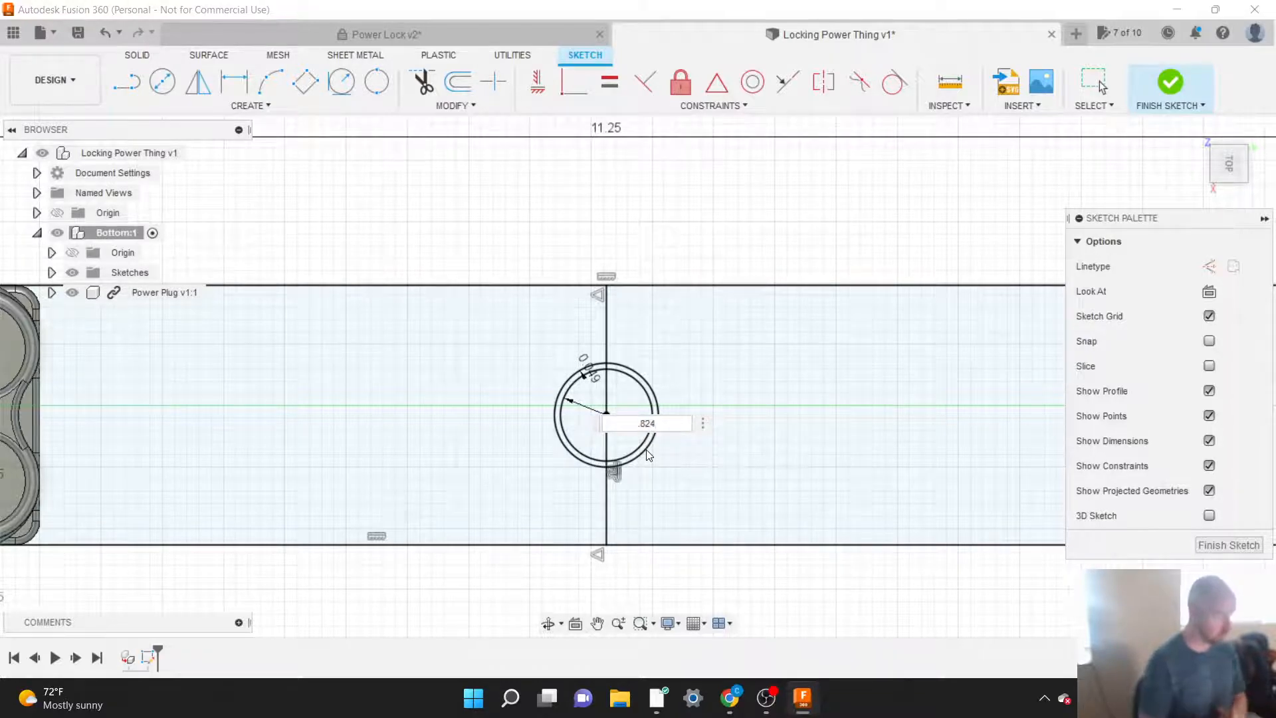
key("Return")
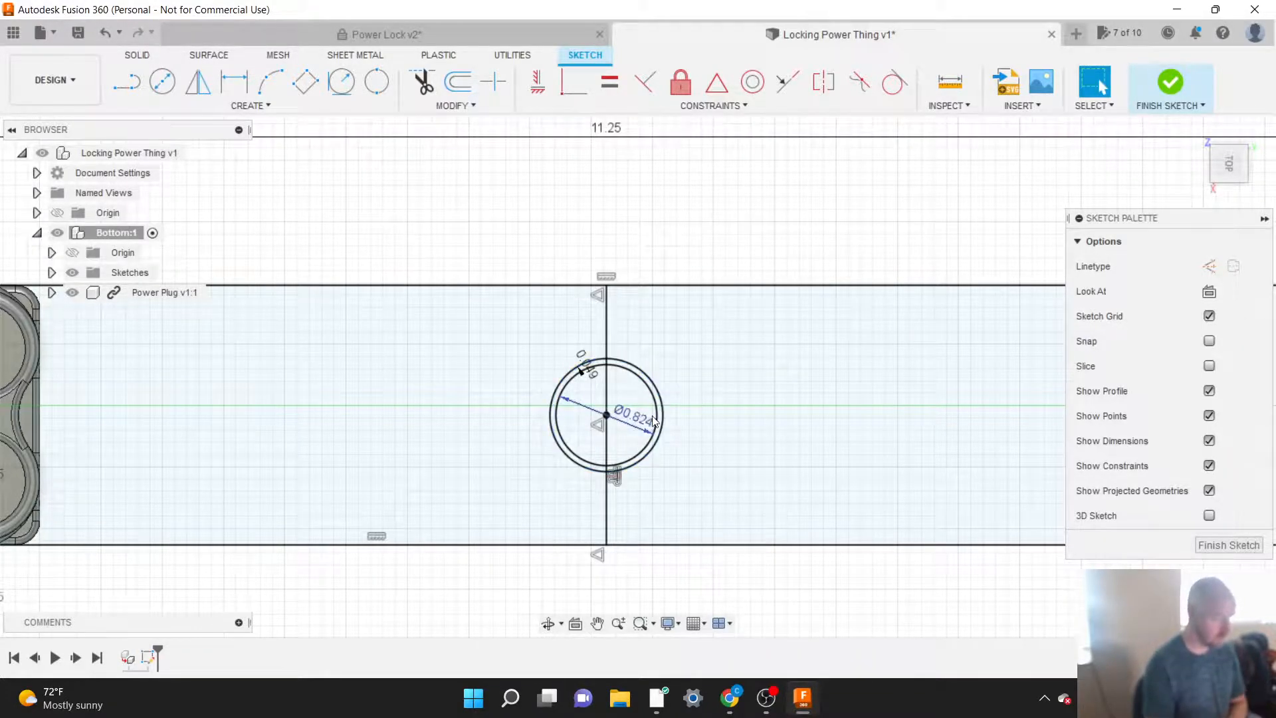
Step: Move the 0.049 and Ø0.824 dimension labels outside the two concentric circles, onto the side facing the power plug
scroll(642, 422, "up", 3)
scroll(729, 432, "down", 2)
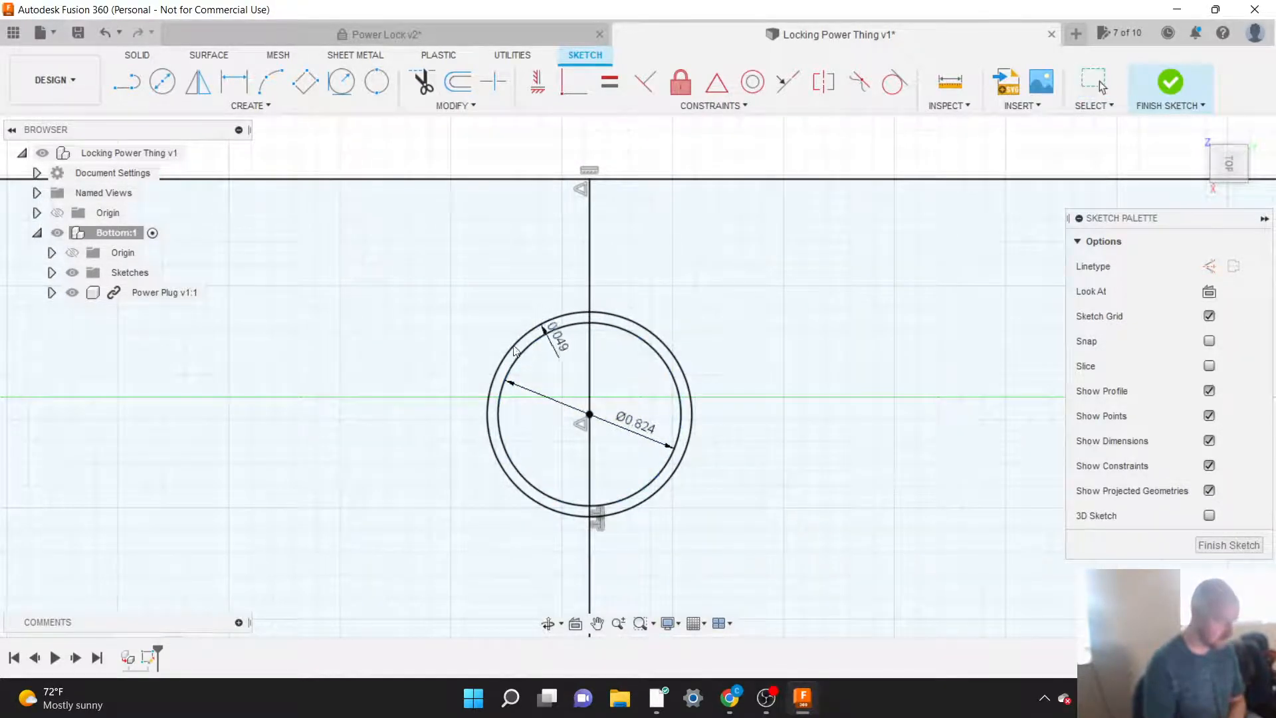
left_click_drag(552, 334, 421, 410)
key("Escape")
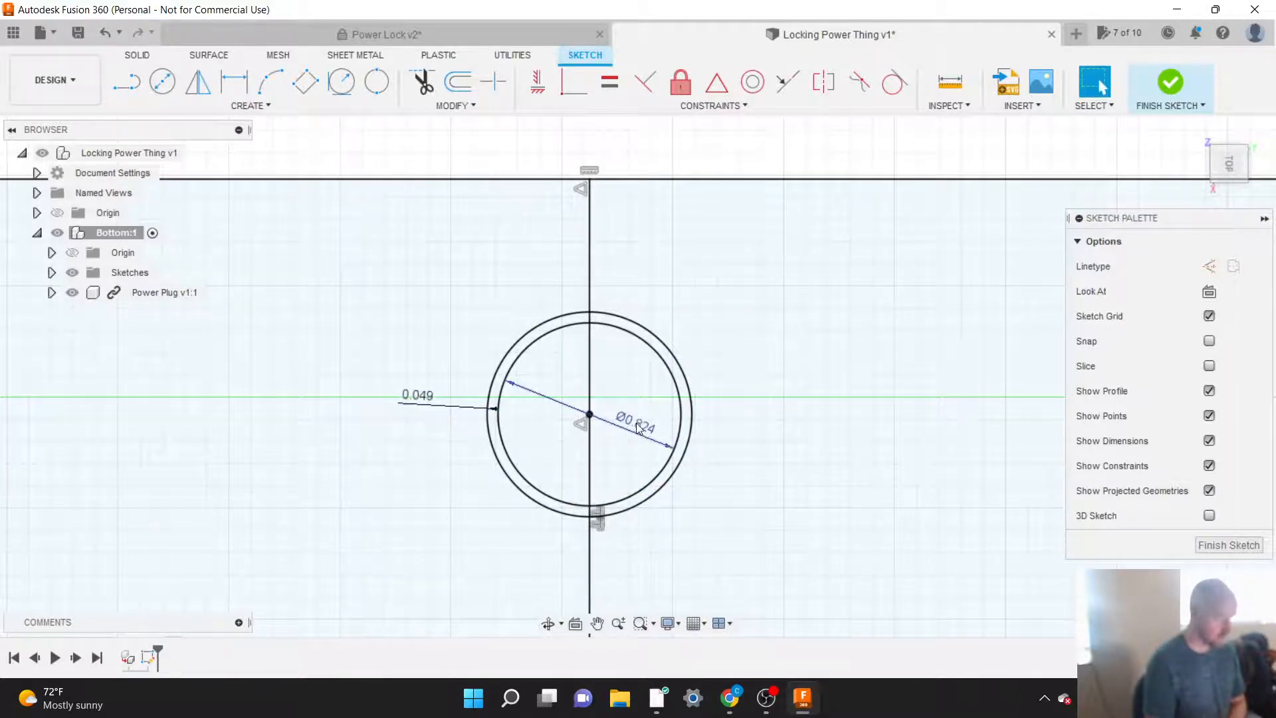
left_click_drag(637, 427, 453, 485)
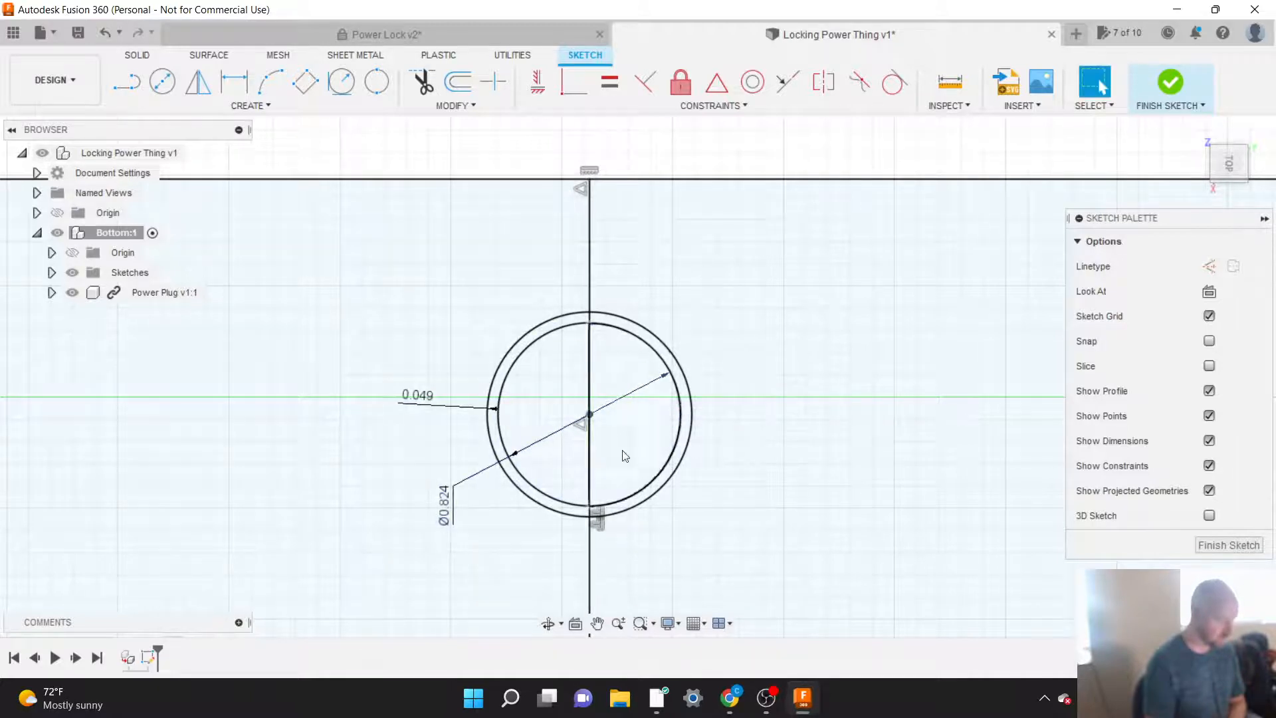
scroll(685, 442, "down", 4)
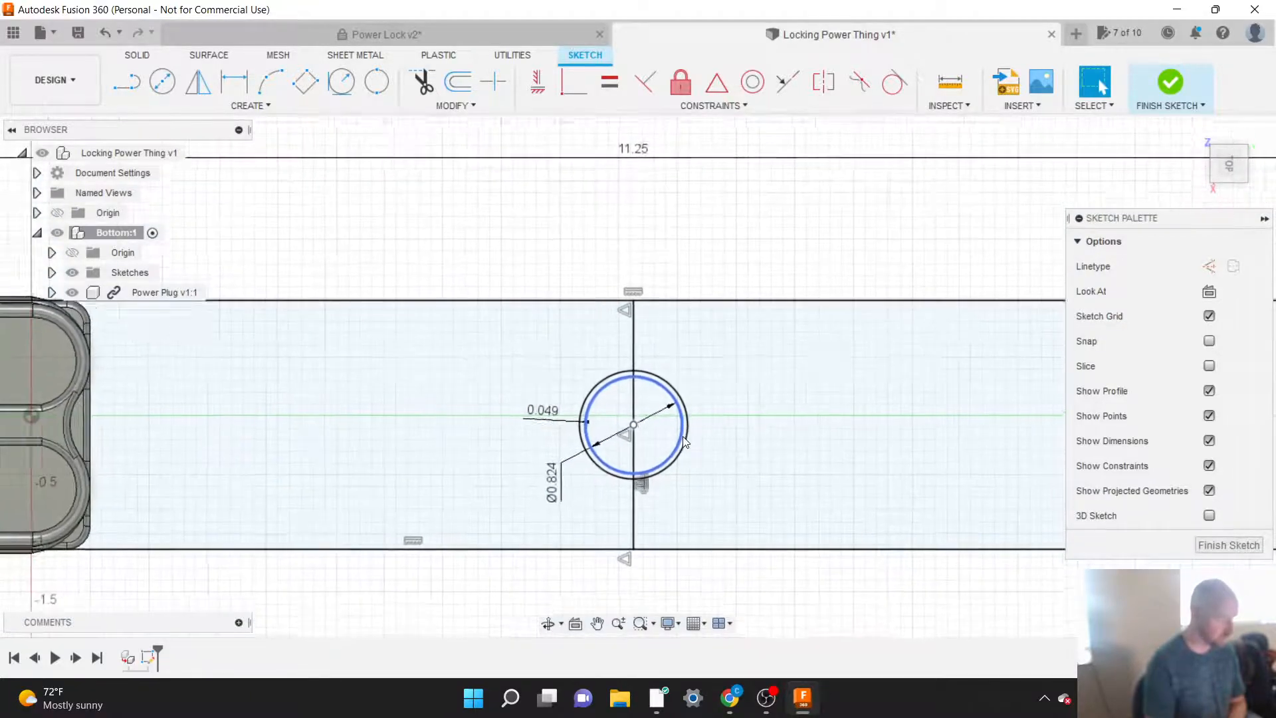
mouse_move(549, 415)
left_mouse_down()
mouse_move(466, 421)
mouse_move(550, 419)
mouse_move(519, 439)
mouse_move(540, 431)
left_mouse_up()
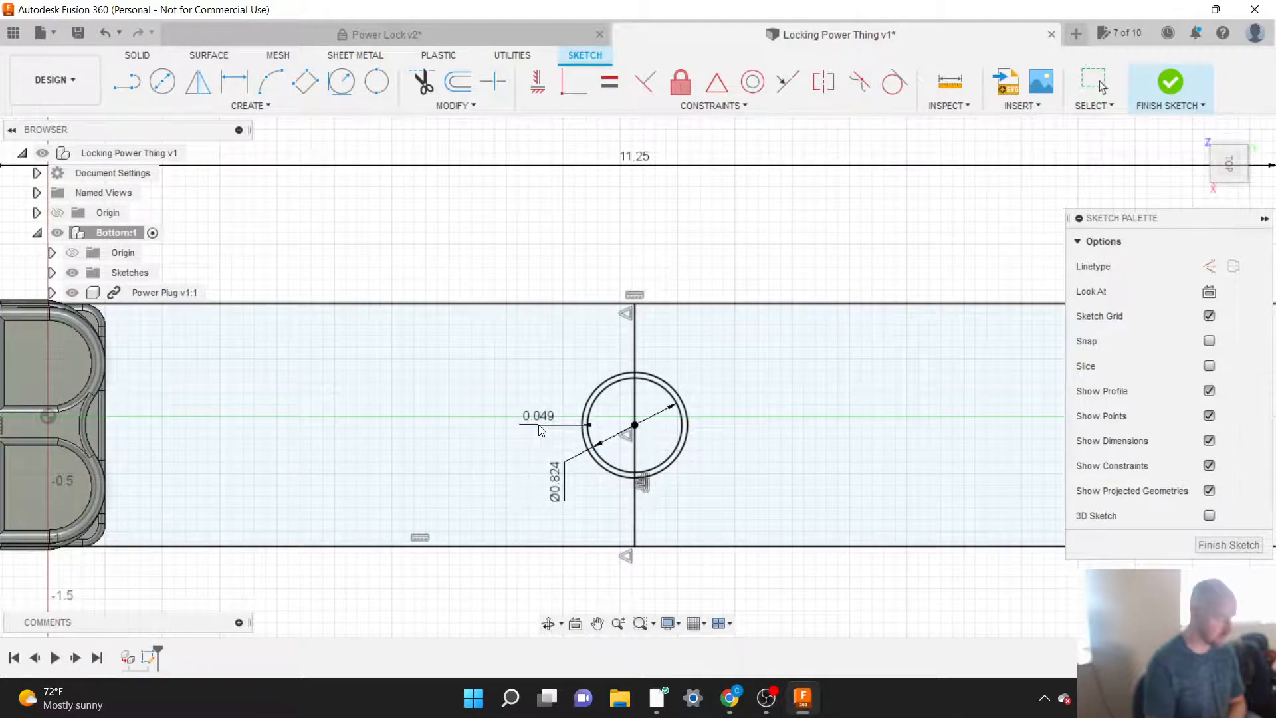
Step: Finish the base sketch and bring up the editing options for Sketch1 of the Bottom component
scroll(698, 497, "down", 2)
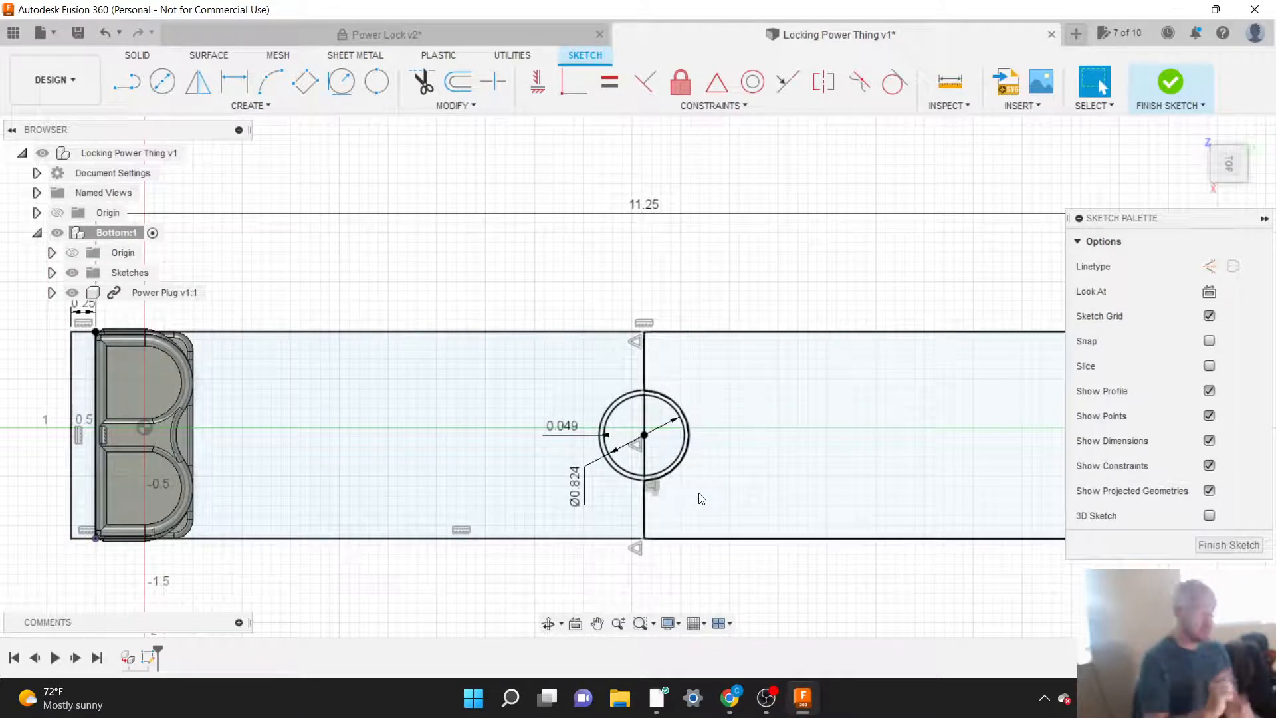
left_click(1171, 84)
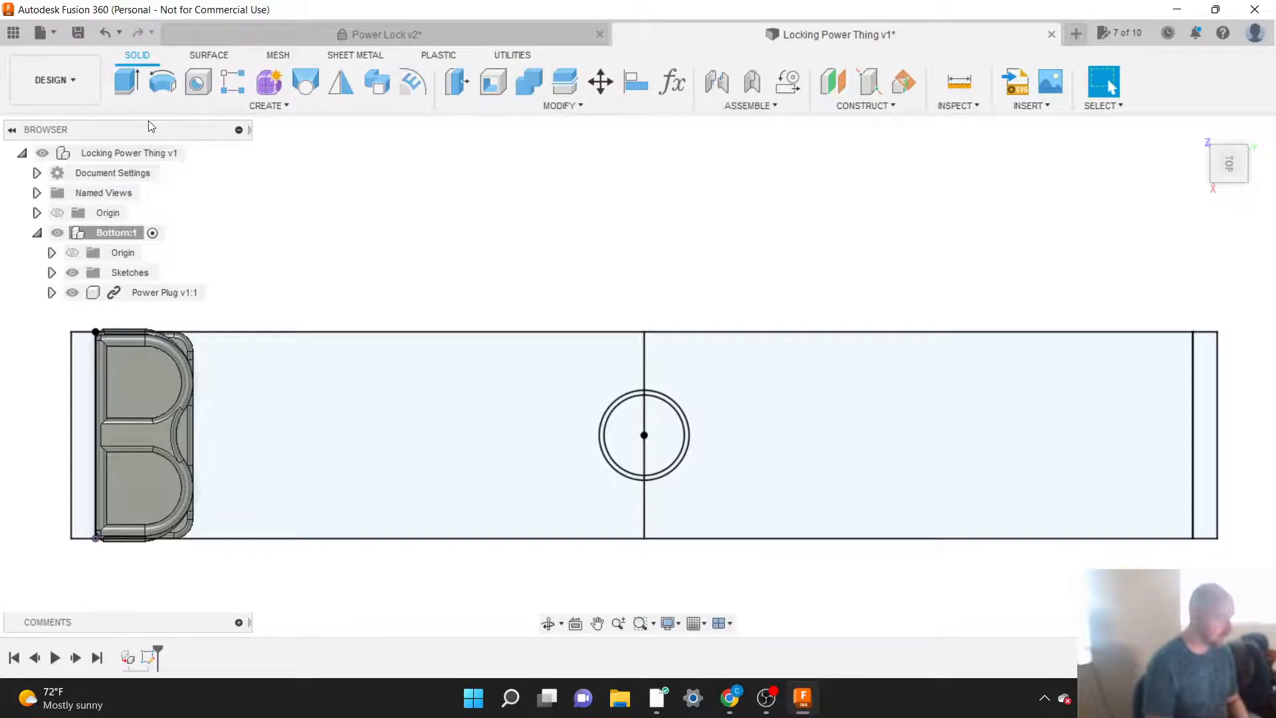
left_click(104, 232)
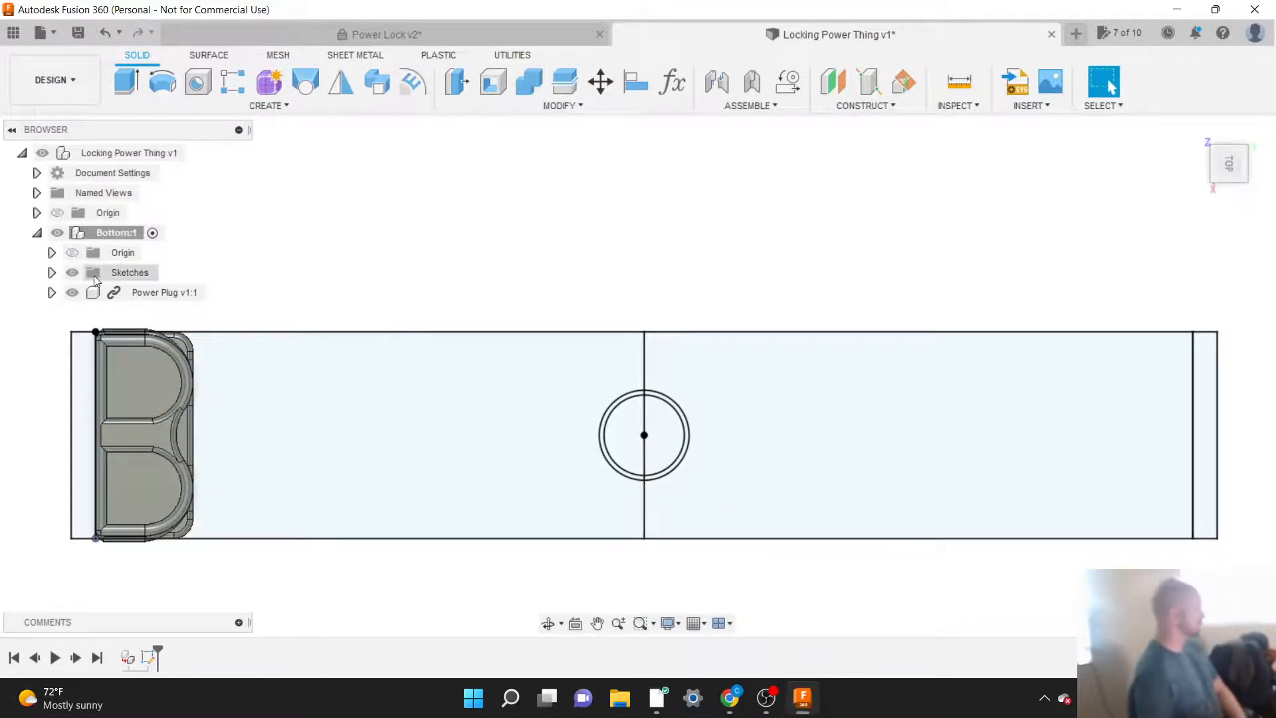
left_click(51, 272)
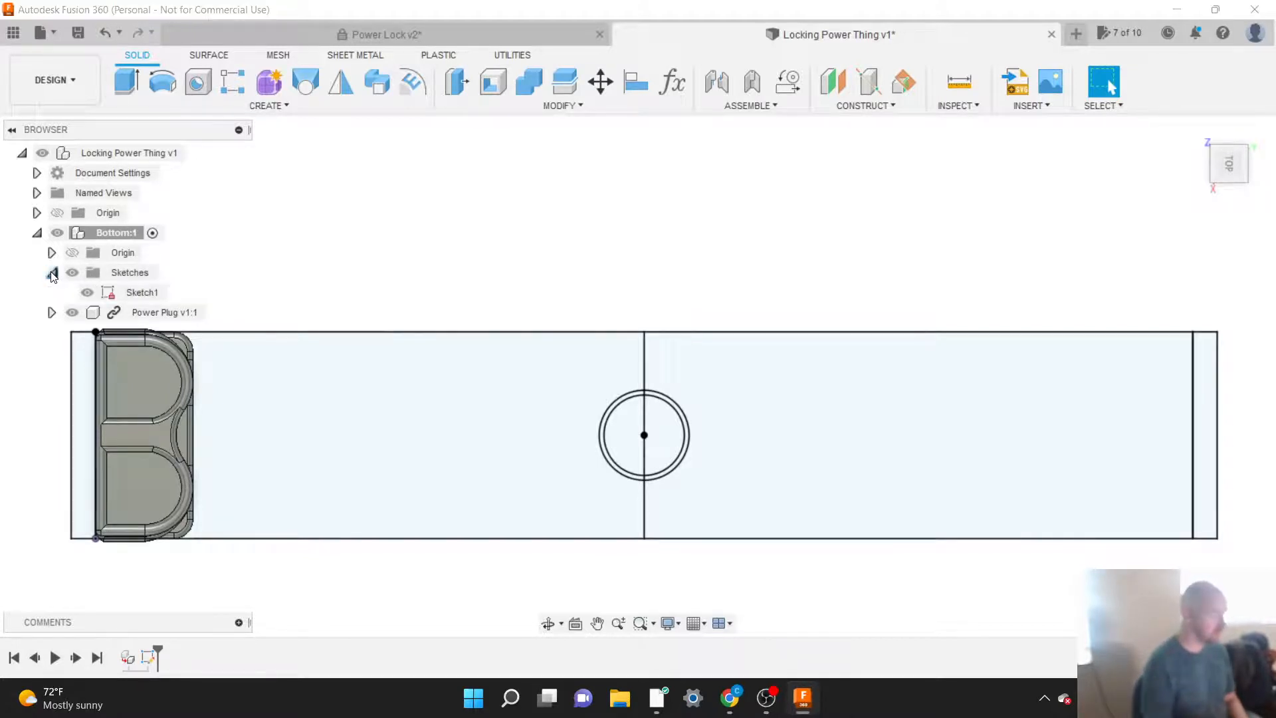
right_click(136, 297)
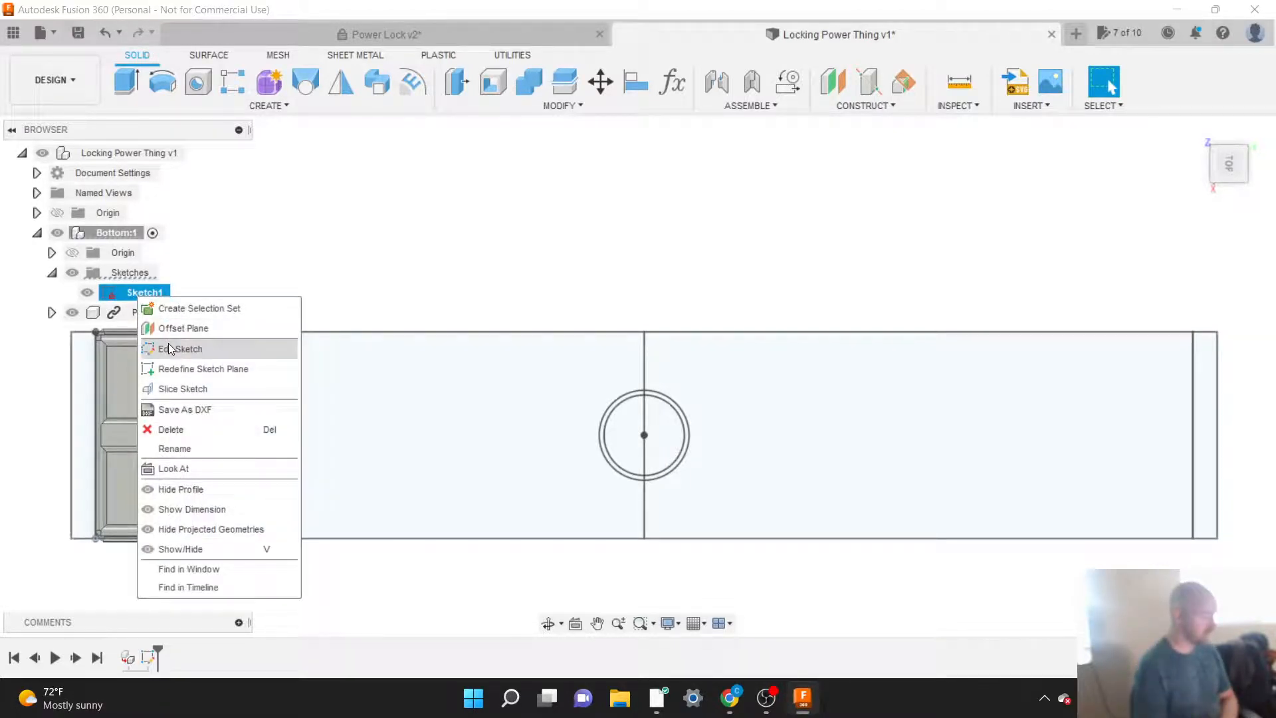
left_click(222, 279)
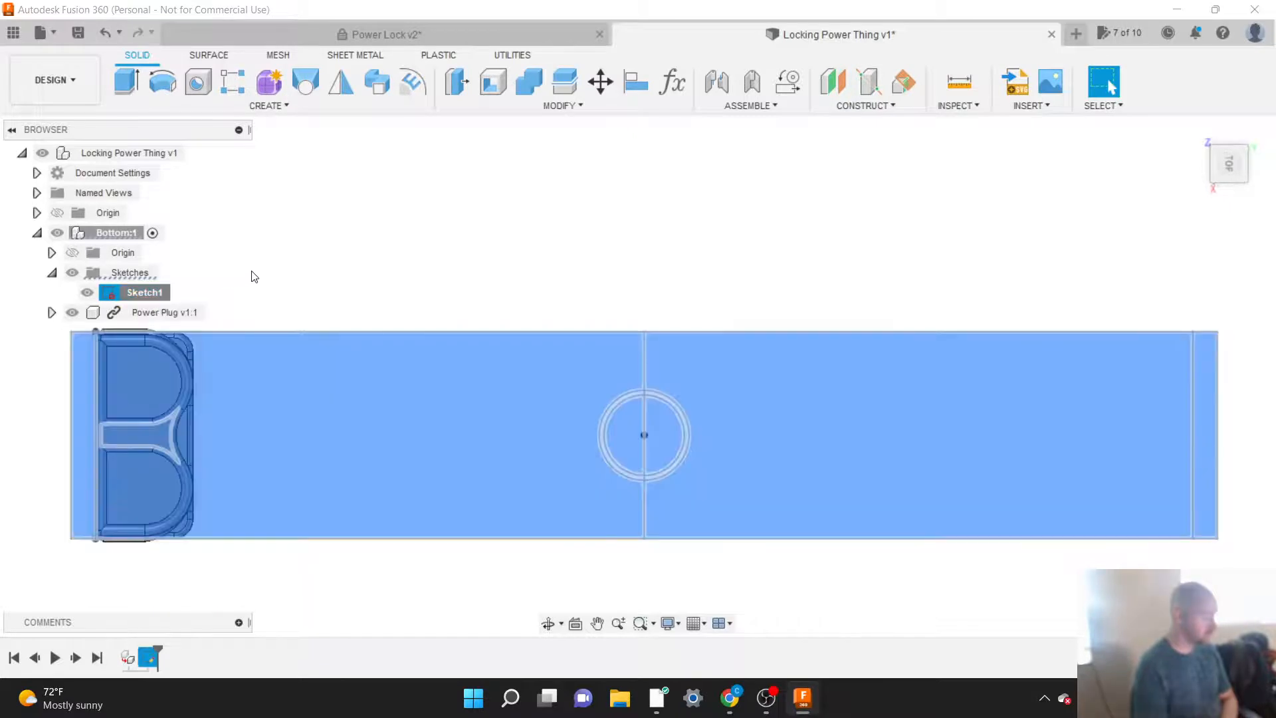
left_click(254, 277)
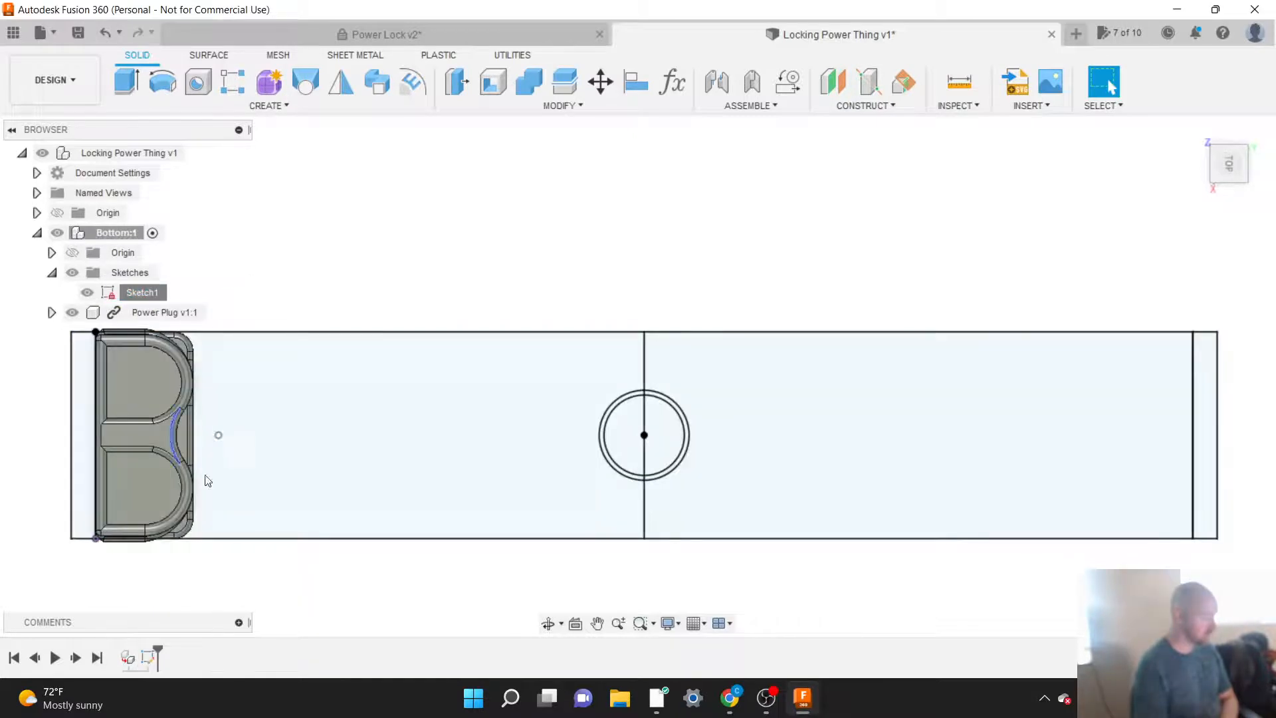
Step: Reopen Sketch1 of the Bottom component for editing and rotate the top view a quarter turn so the base lies horizontally
right_click(149, 660)
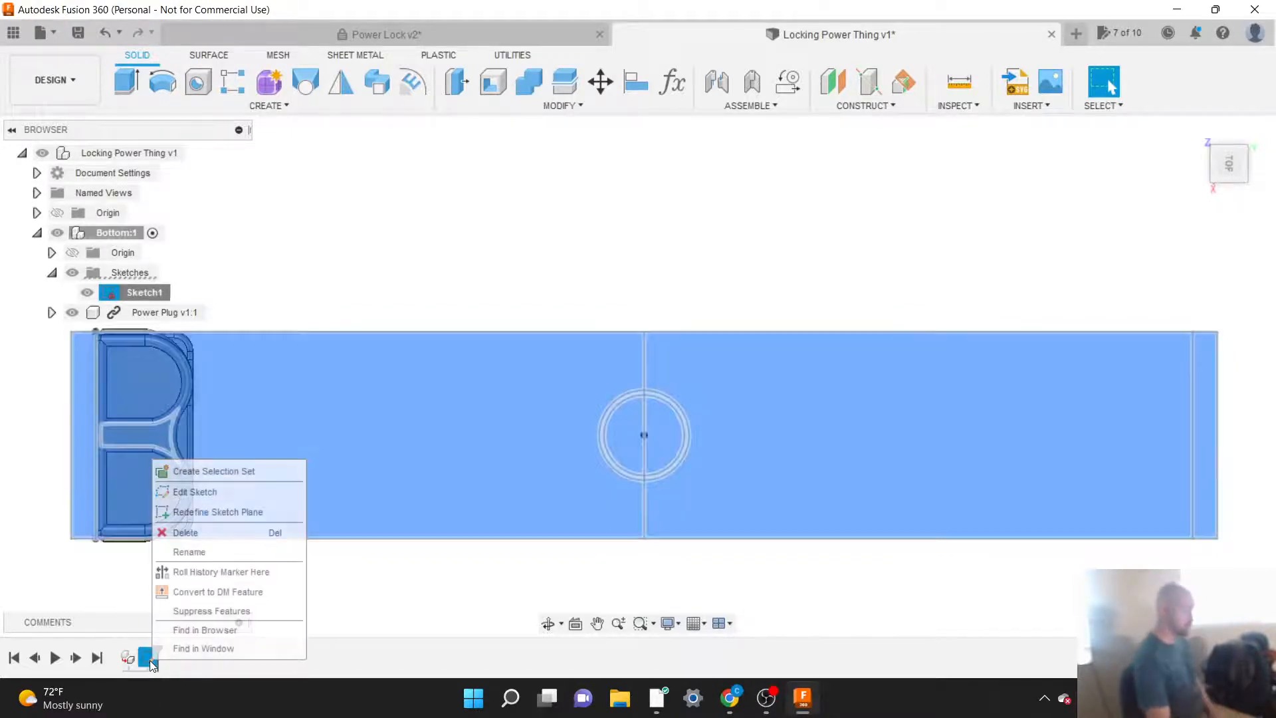
left_click(190, 492)
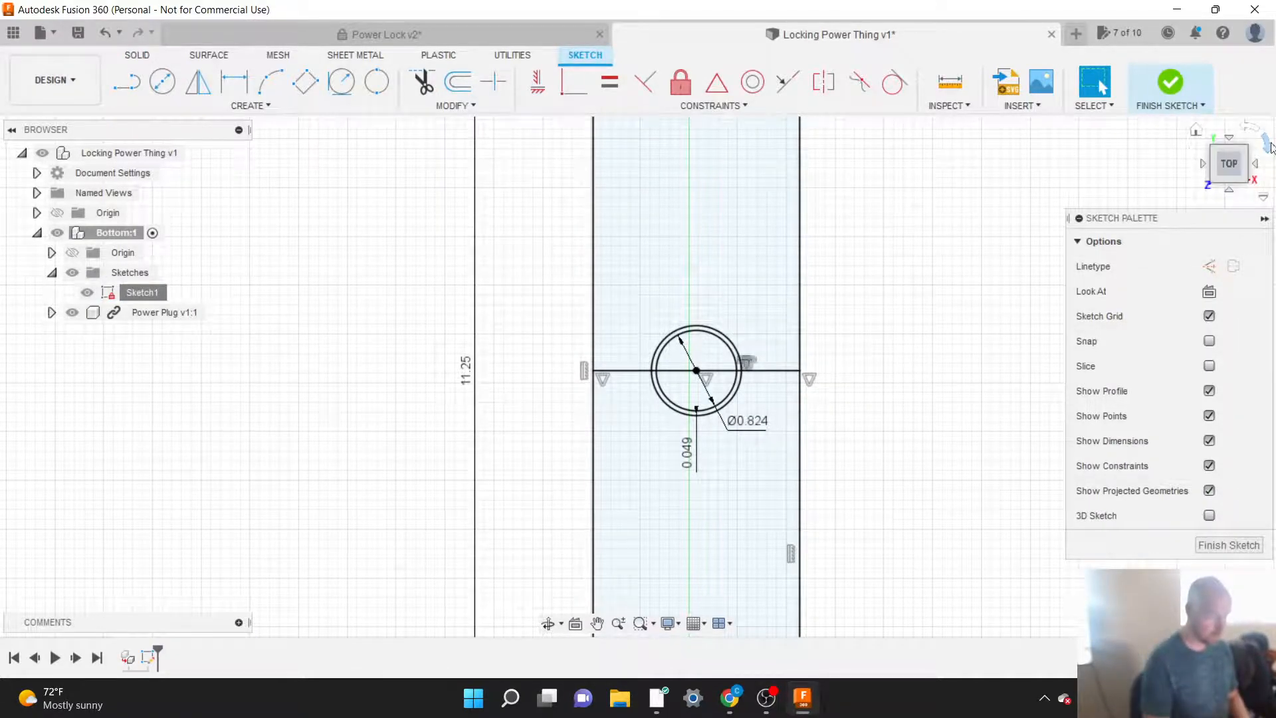
left_click(1269, 145)
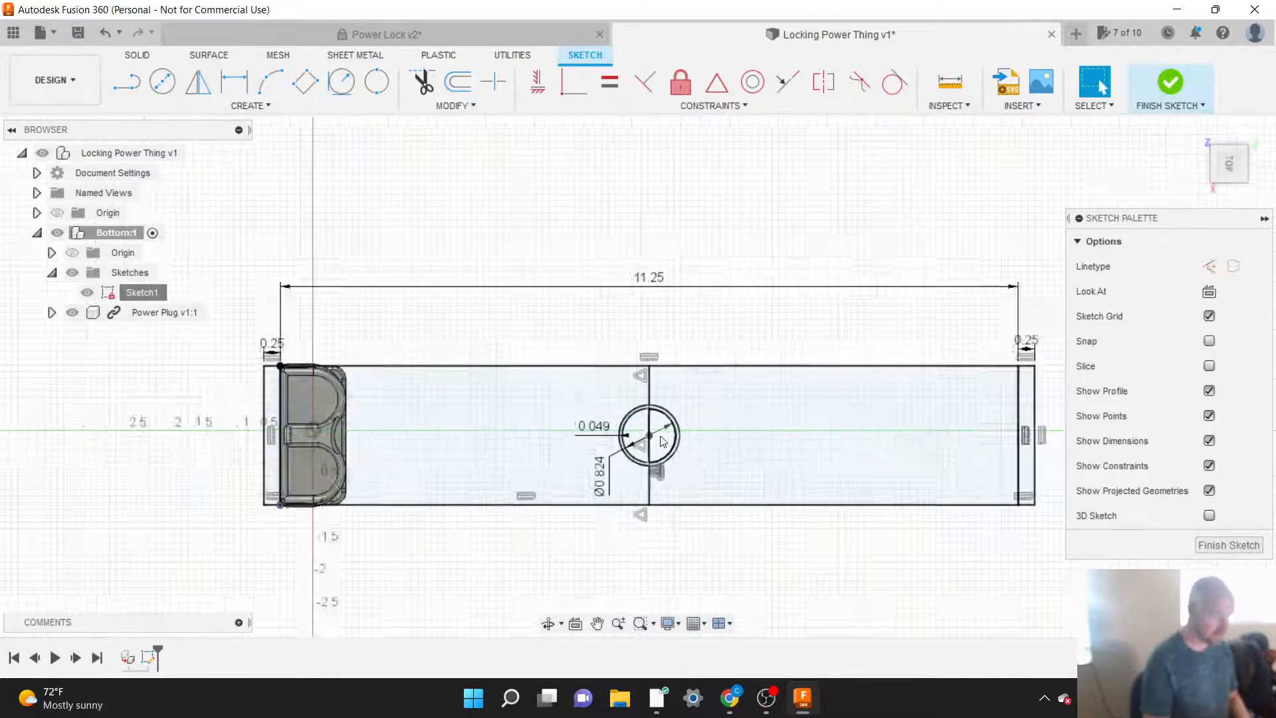
Step: Examine how the line crossing the base divides the concentric circles by selecting the inner half-disc and each half of the ring
scroll(663, 441, "down", 2)
scroll(662, 441, "up", 3)
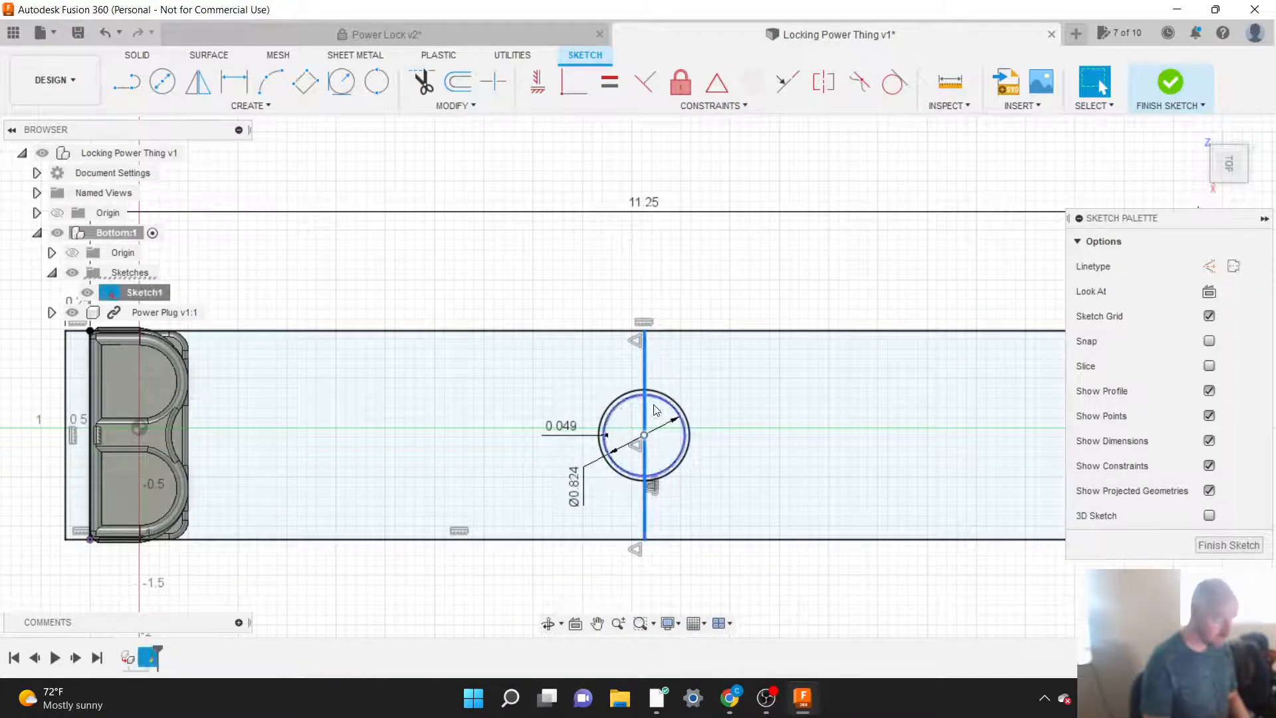
left_click(655, 413)
scroll(656, 413, "up", 5)
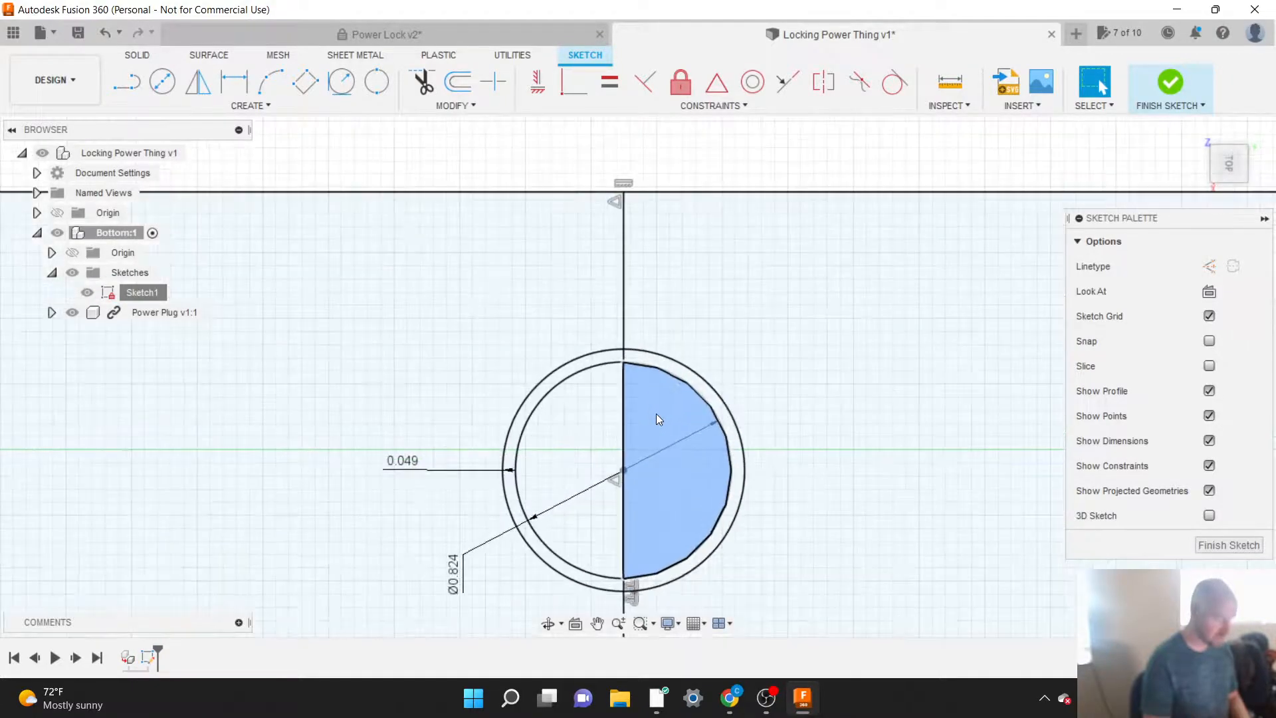
left_click(656, 361)
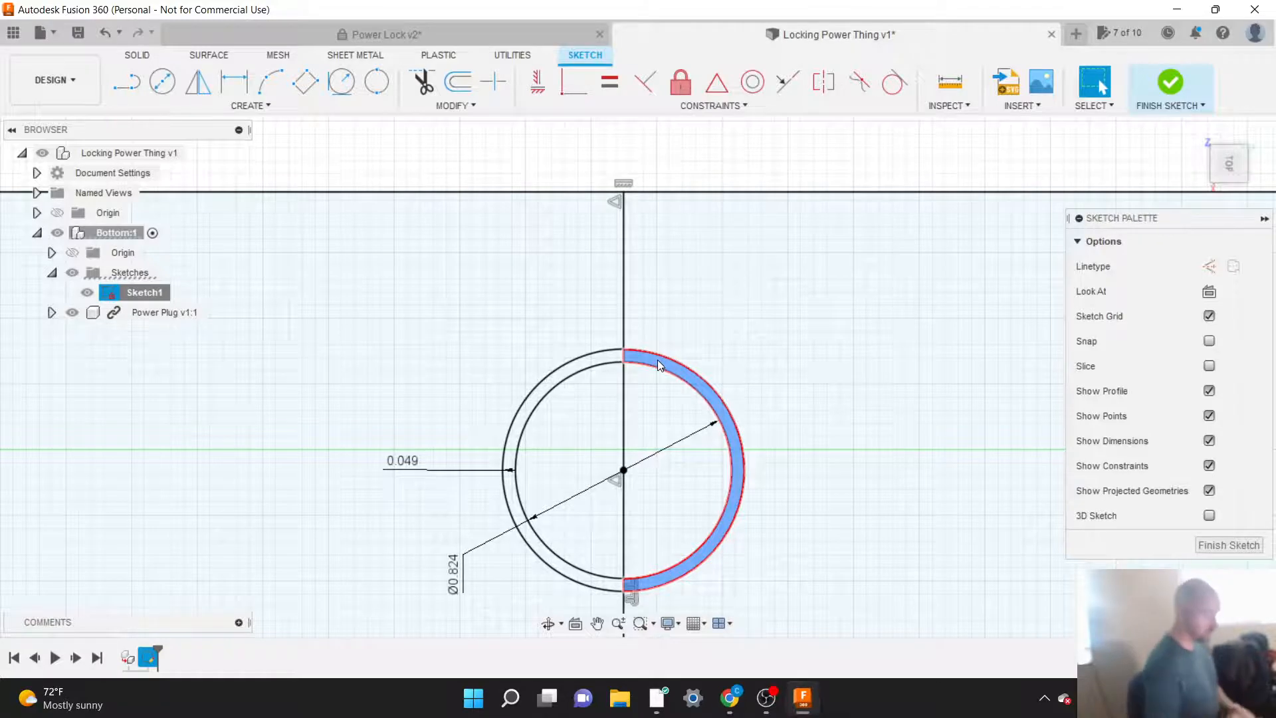
left_click(624, 328)
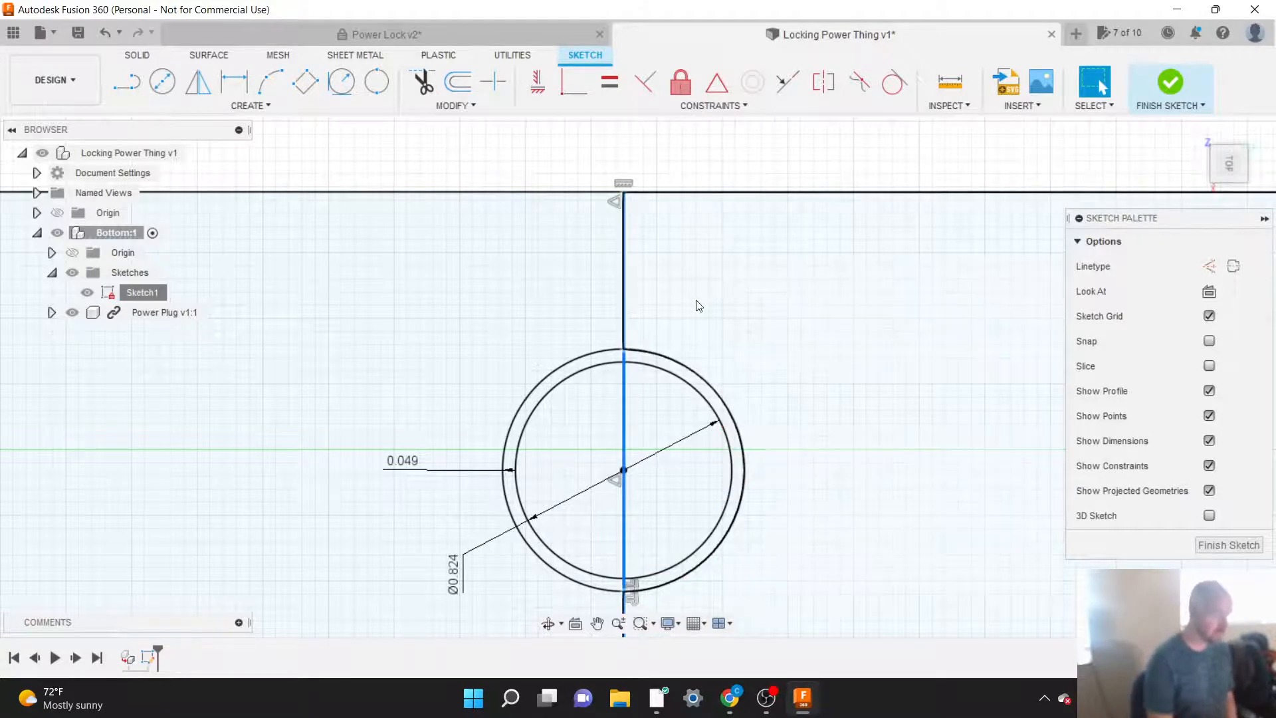
scroll(695, 306, "down", 4)
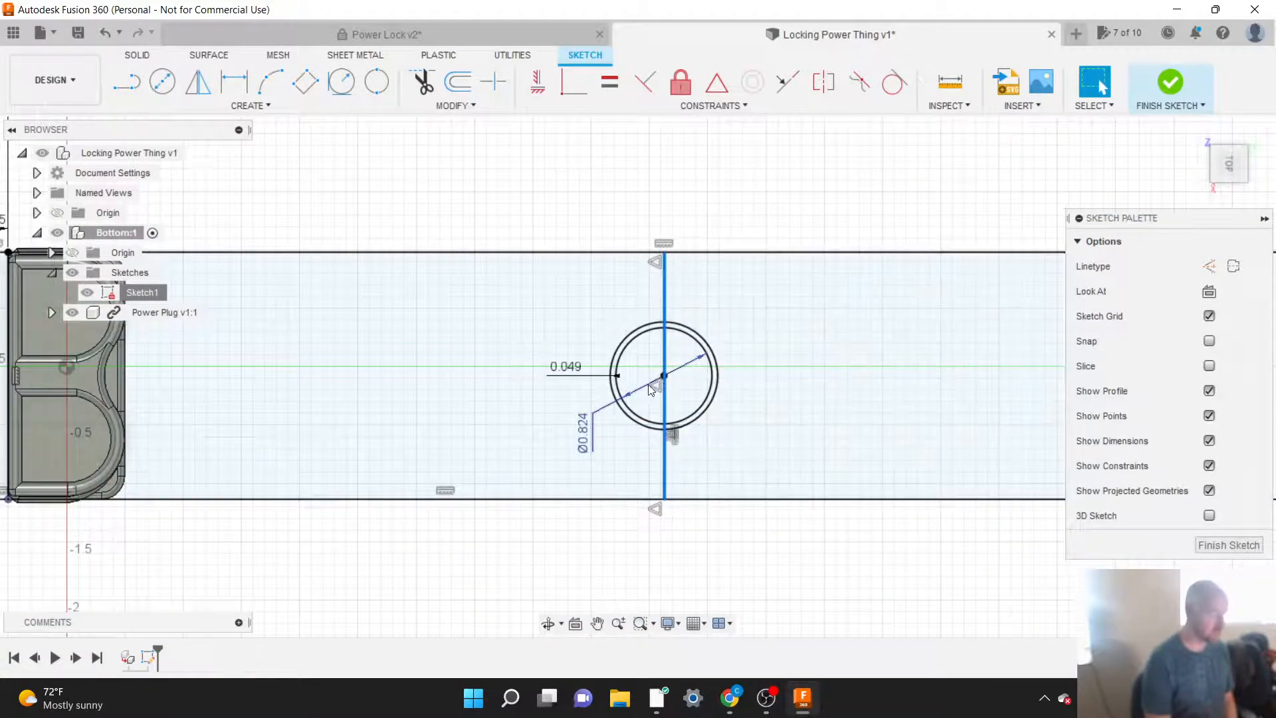
scroll(665, 381, "down", 2)
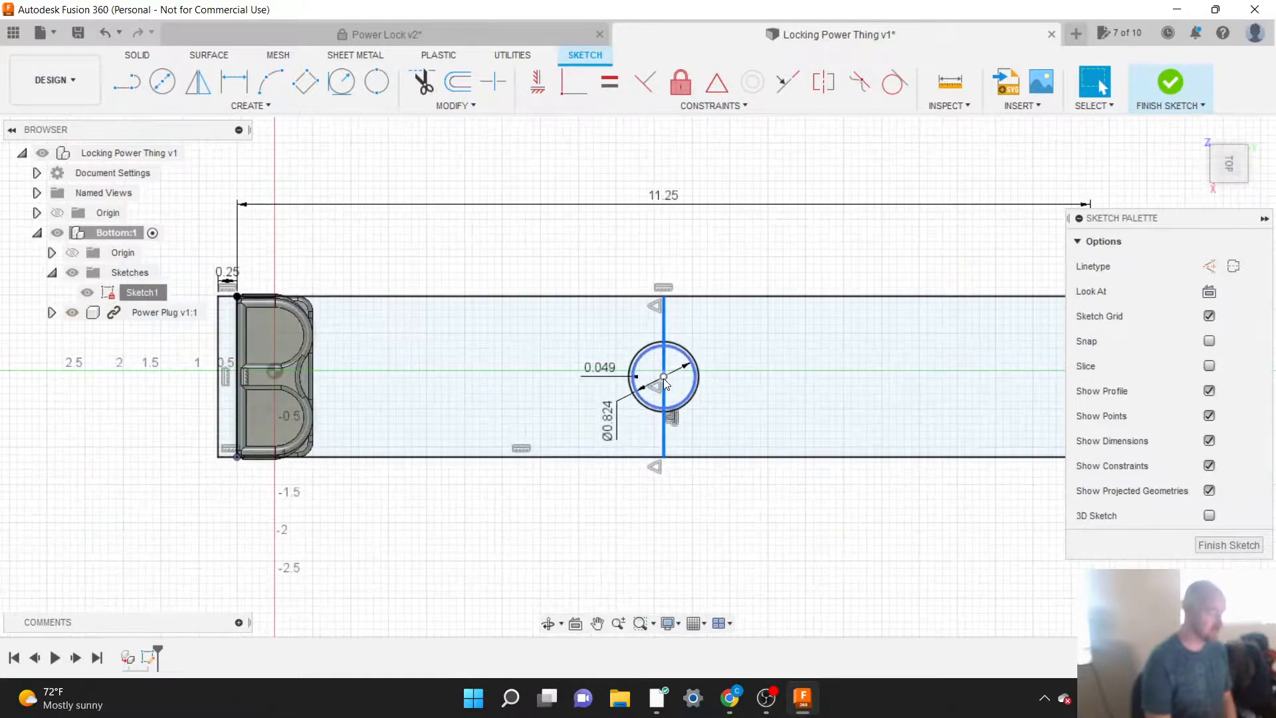
scroll(667, 380, "up", 5)
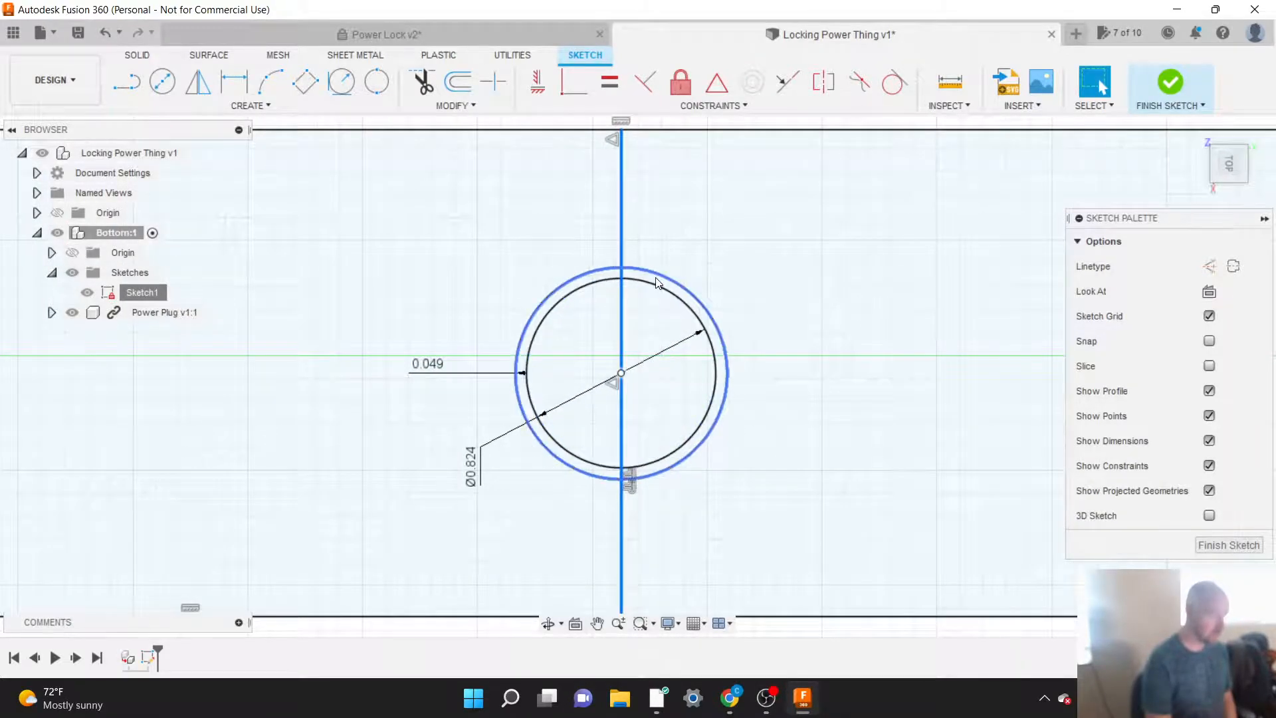
scroll(656, 283, "up", 2)
left_click(652, 282)
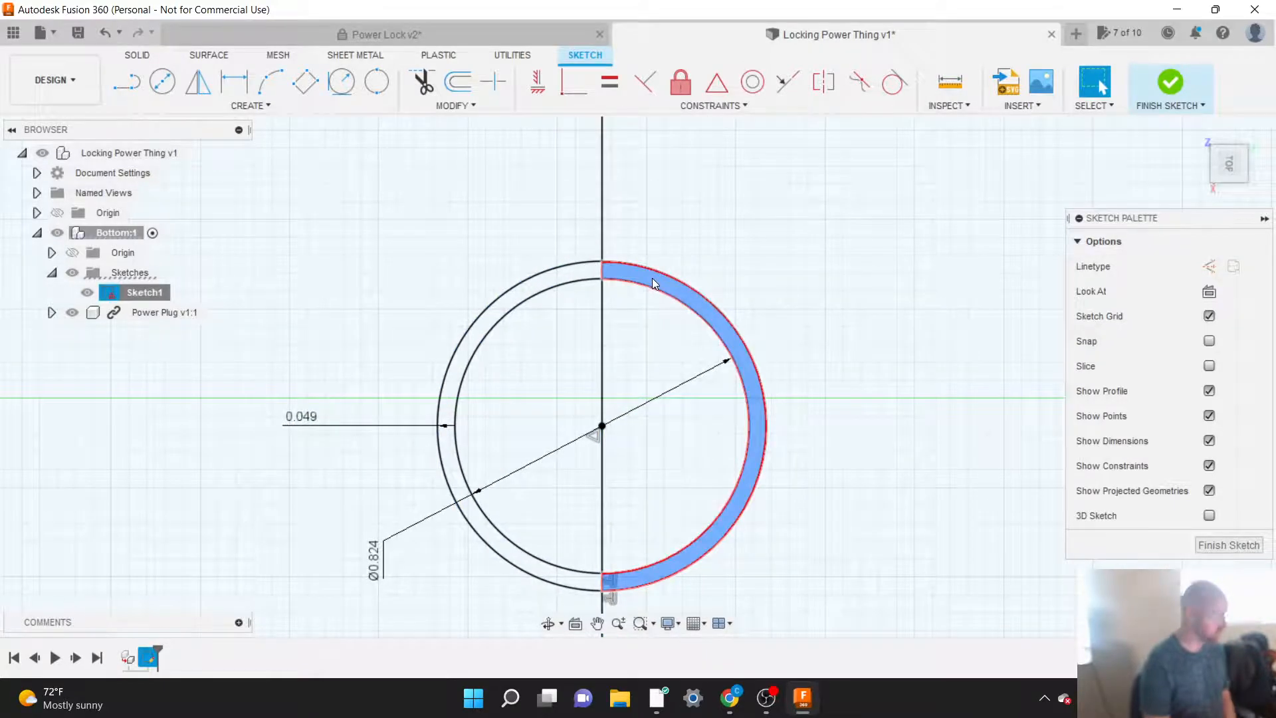
left_click(582, 274)
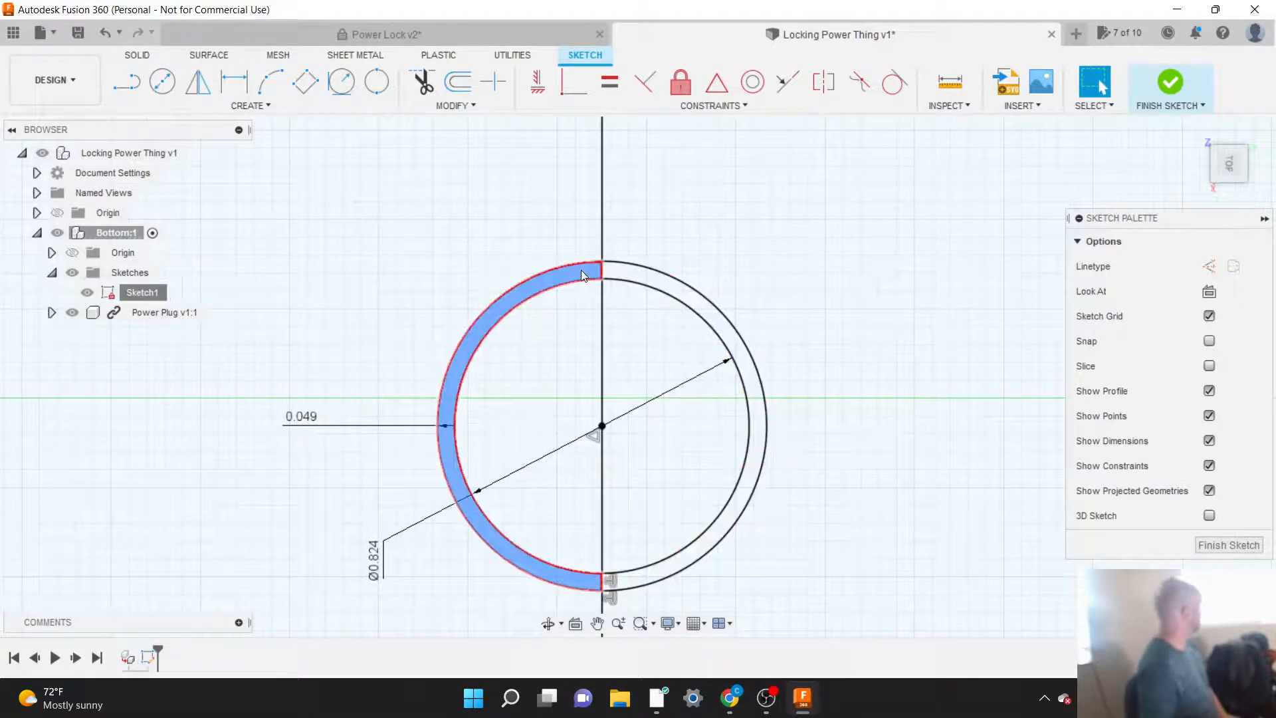
left_click(627, 281)
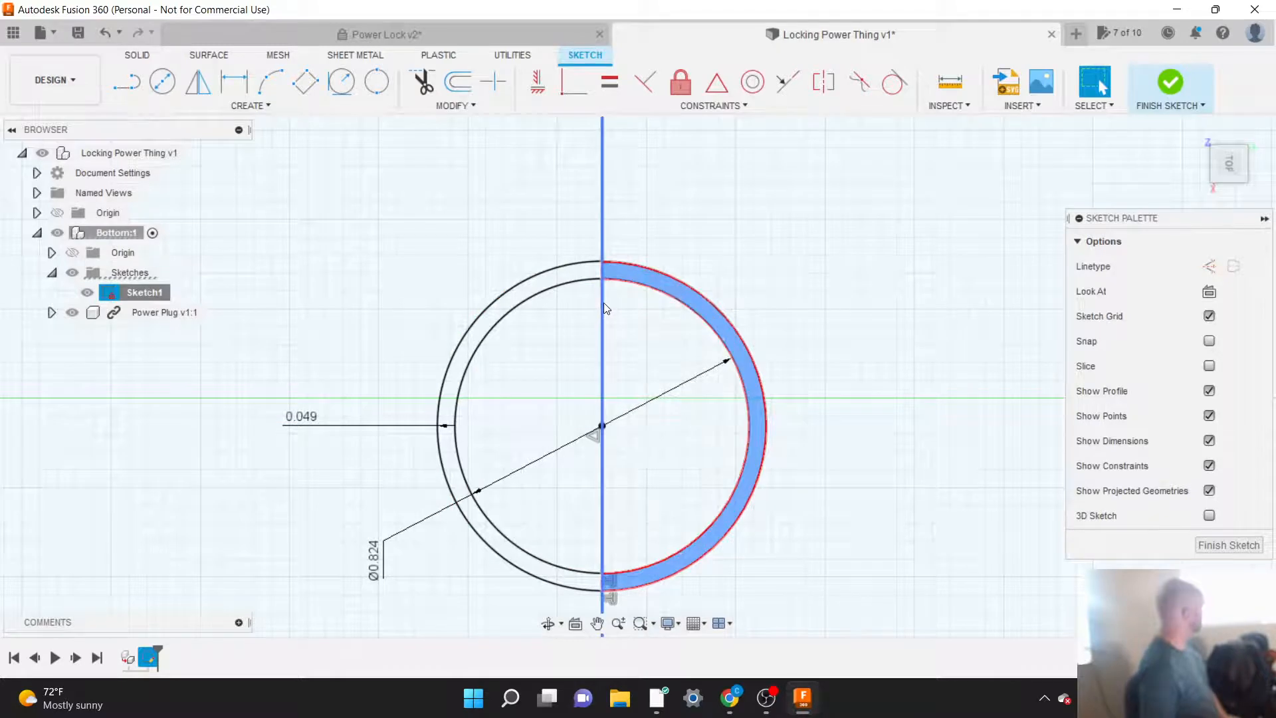
left_click(589, 272)
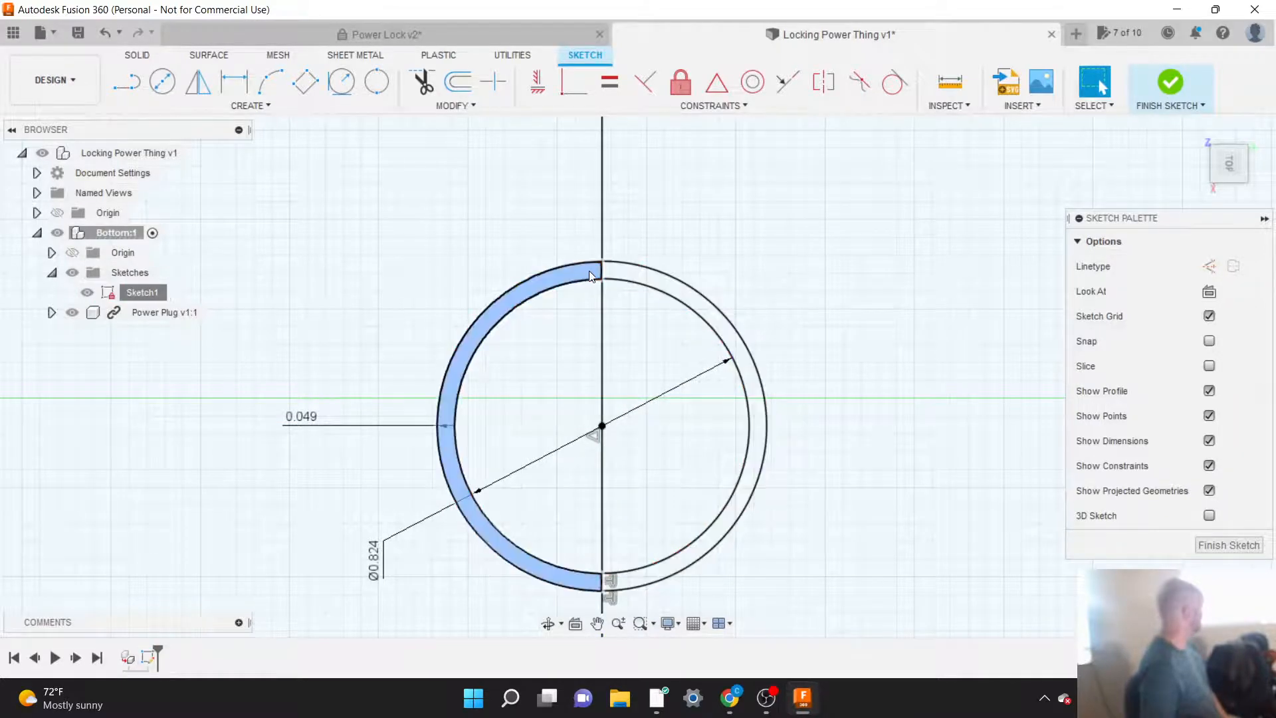
left_click(620, 273)
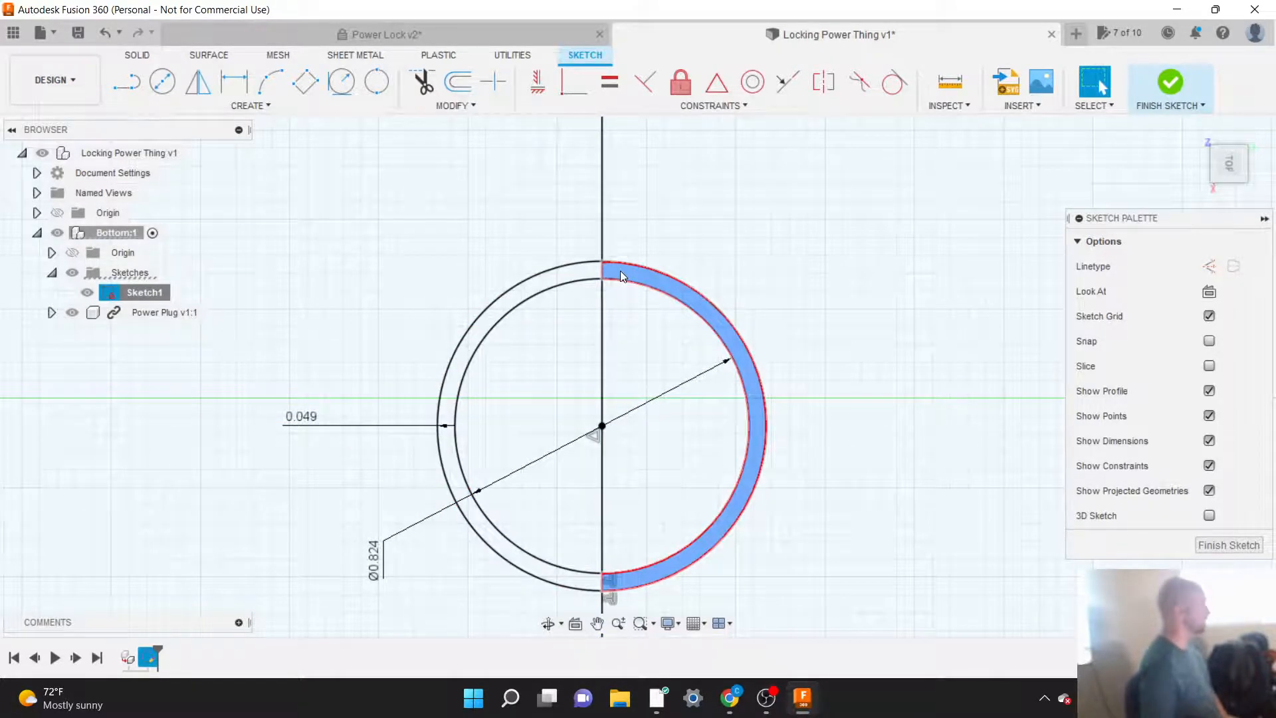
Step: Convert the line crossing the concentric circles to a construction line and select the whole ring between the circles as one profile
left_click(705, 251)
left_click(604, 236)
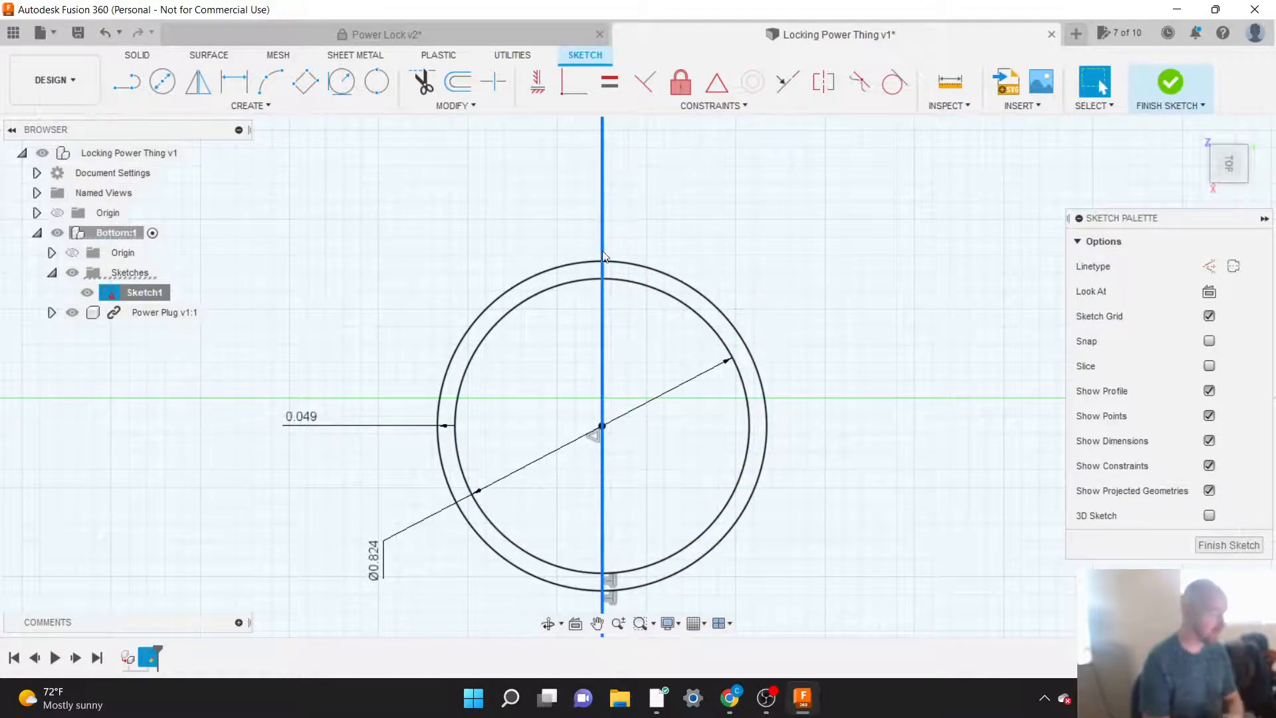
left_click_drag(1071, 218, 782, 220)
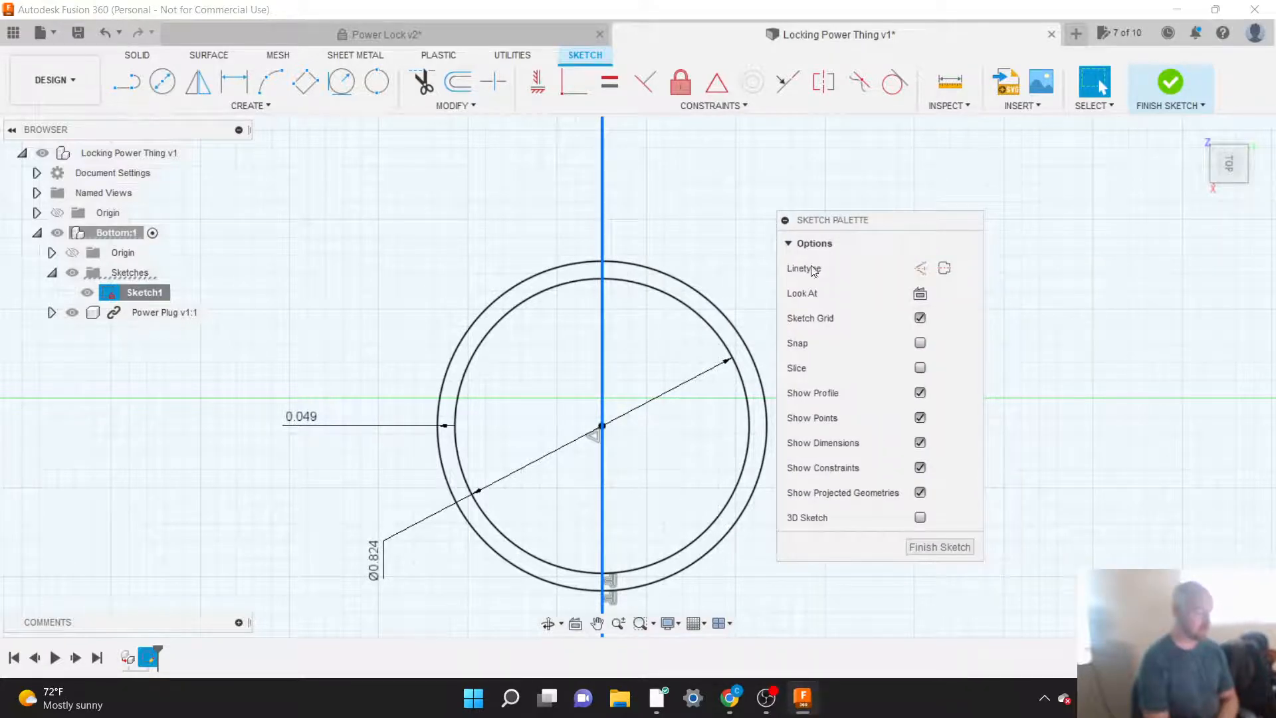
left_click(918, 271)
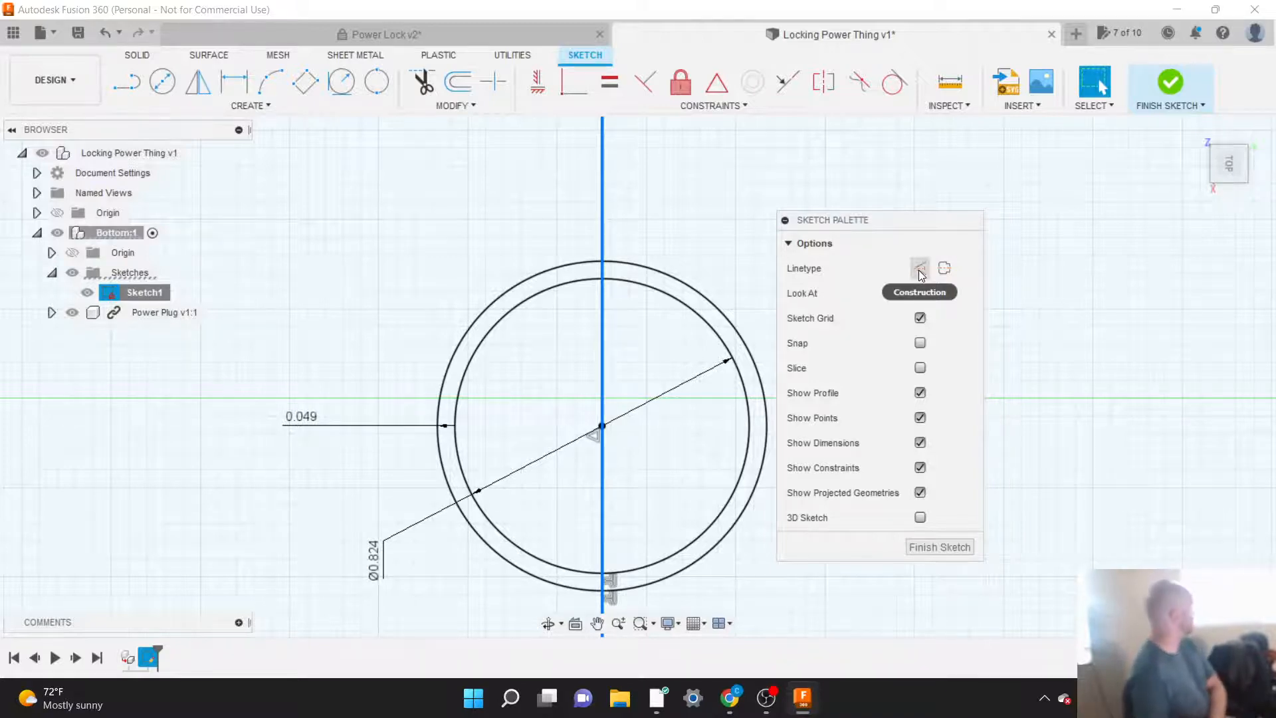
left_click(920, 270)
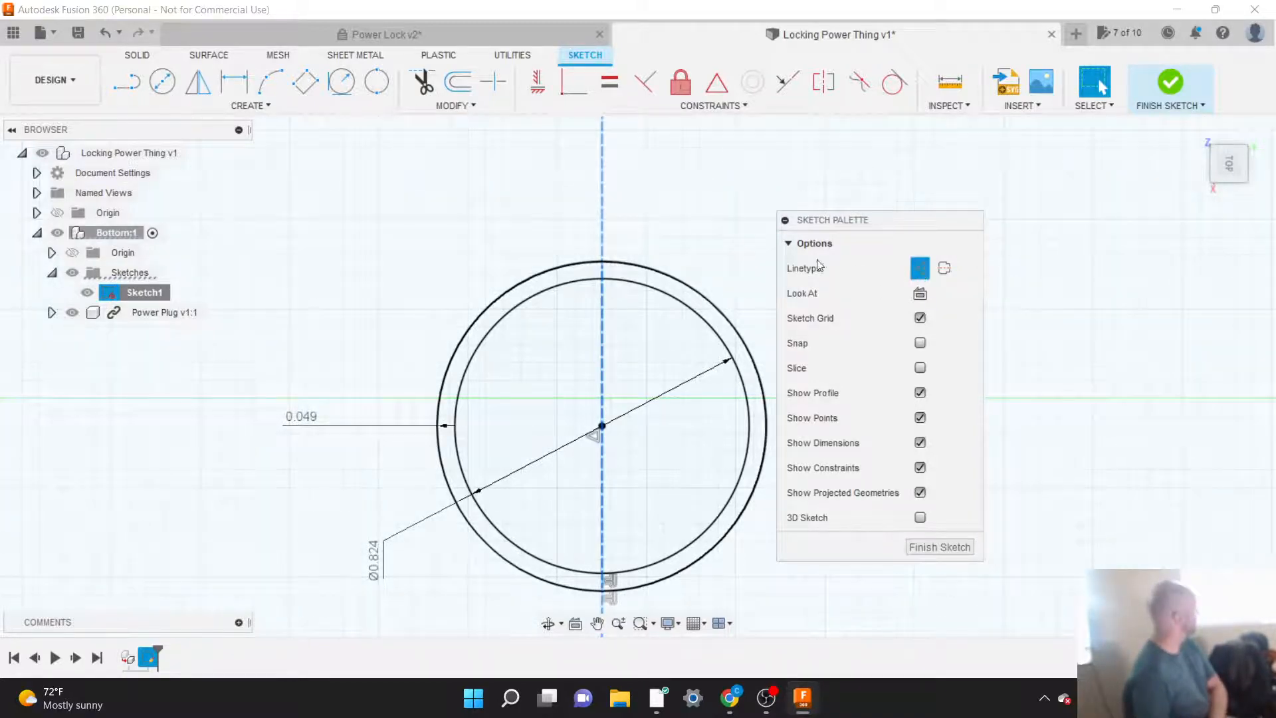
left_click(670, 287)
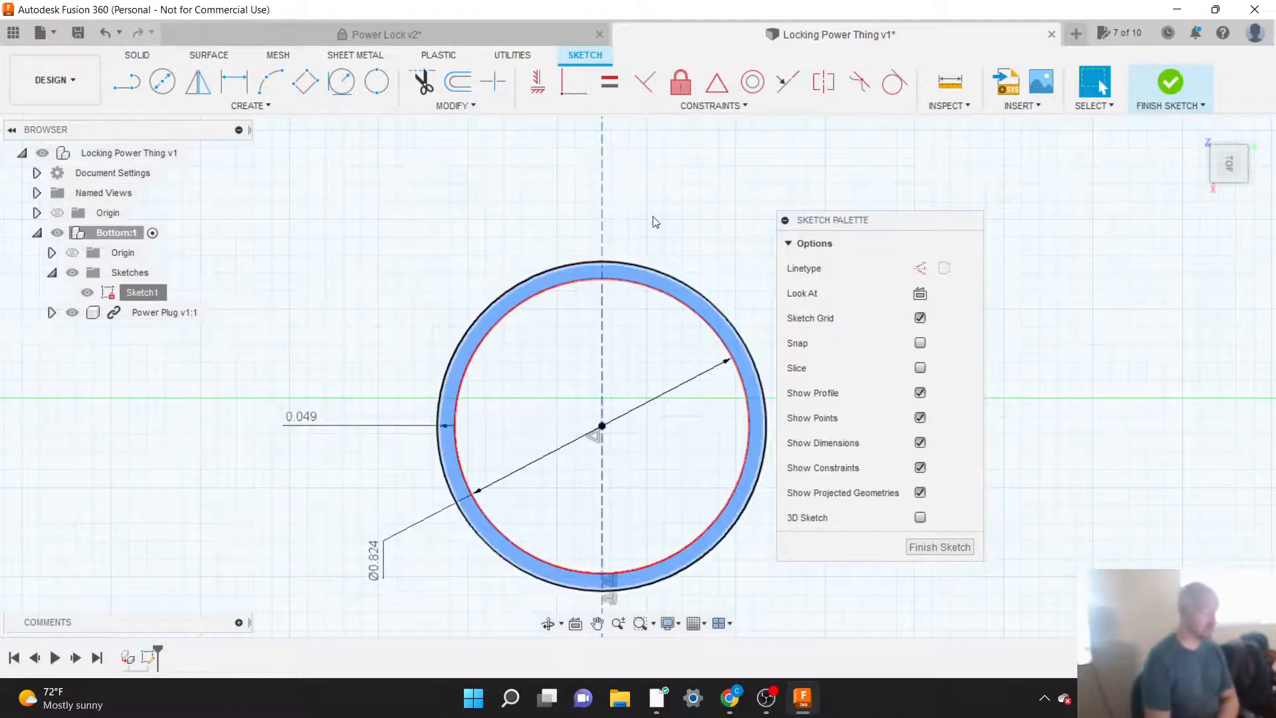
left_click_drag(840, 226, 1012, 230)
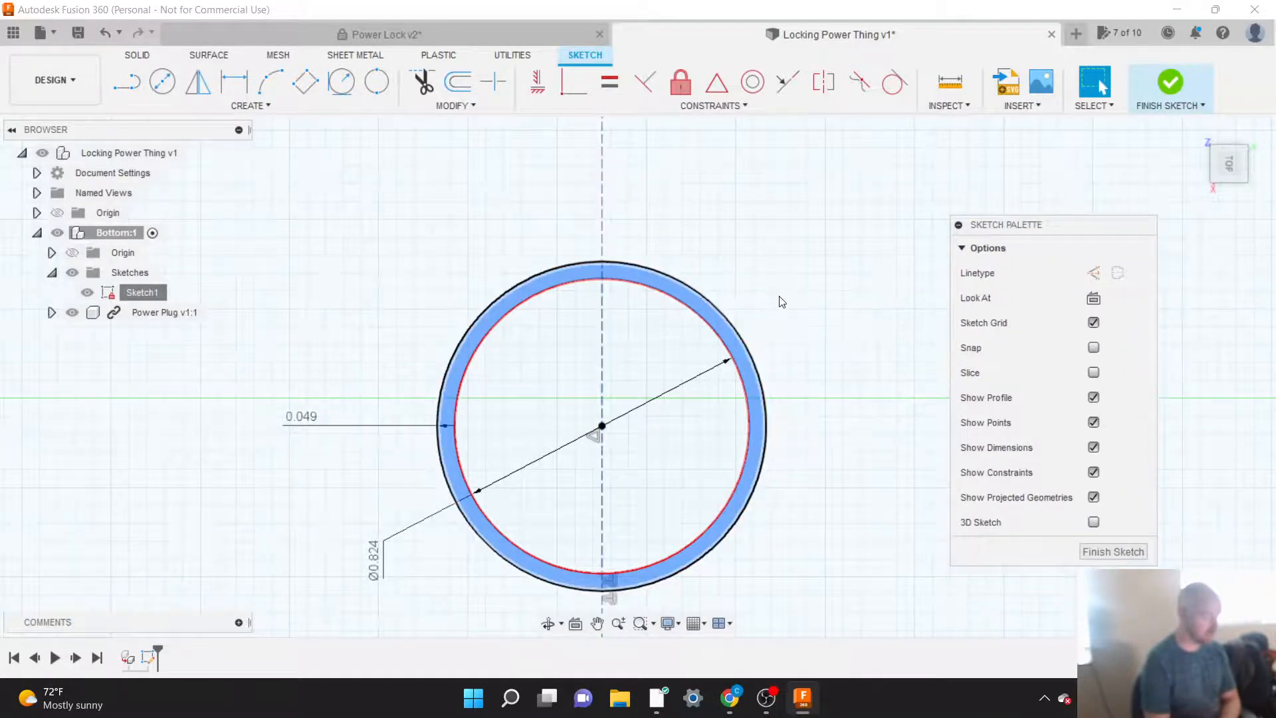
Step: Toggle the line crossing the circles to a normal line and back to a construction line
left_click(603, 245)
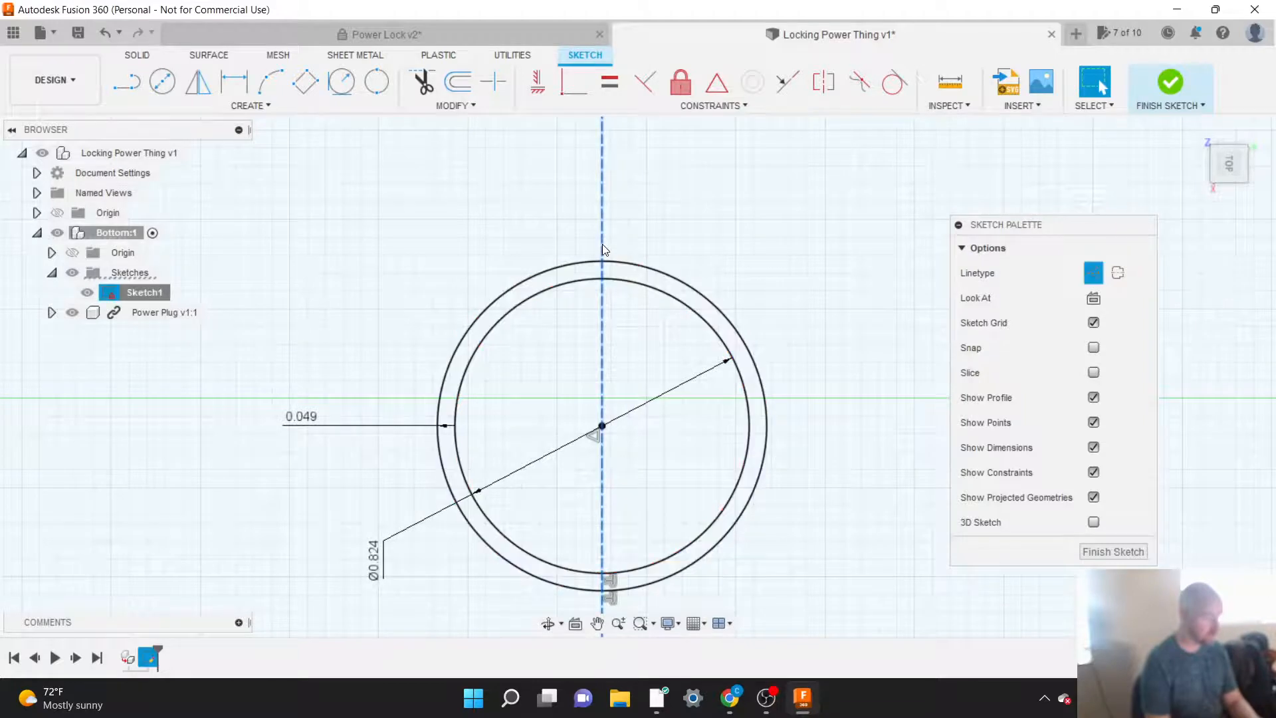
key("x")
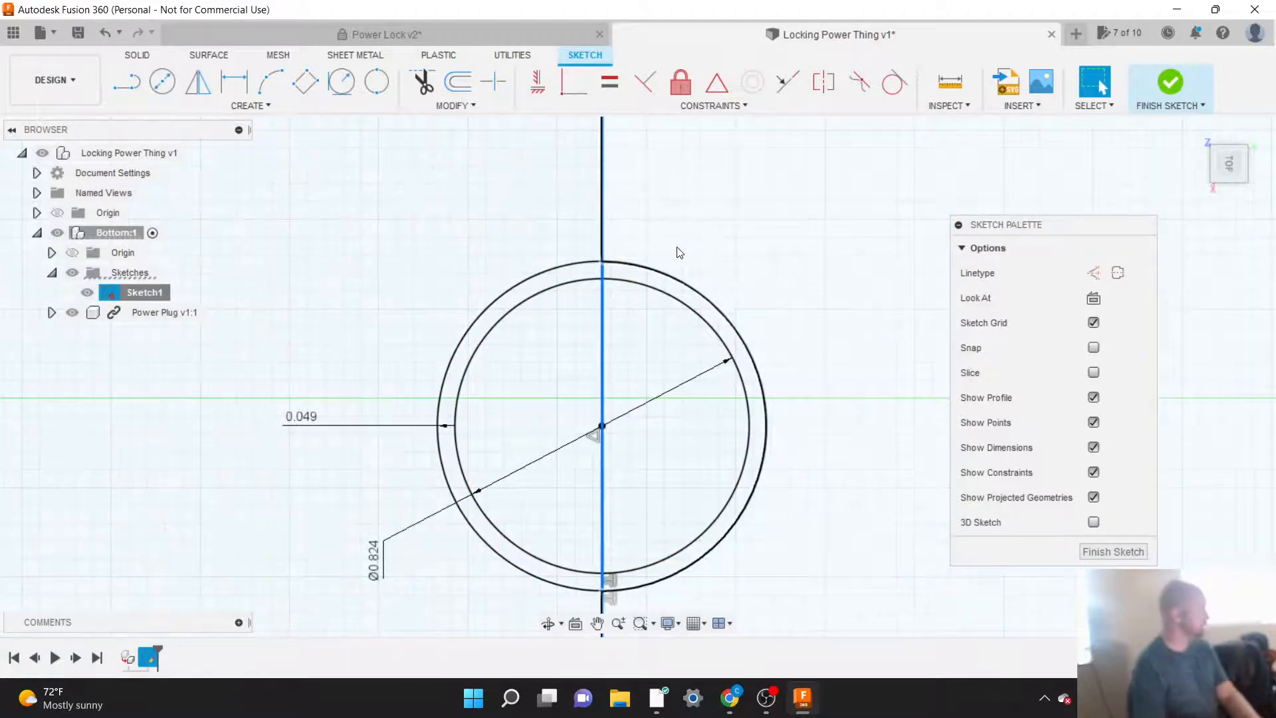
key("x")
key("x")
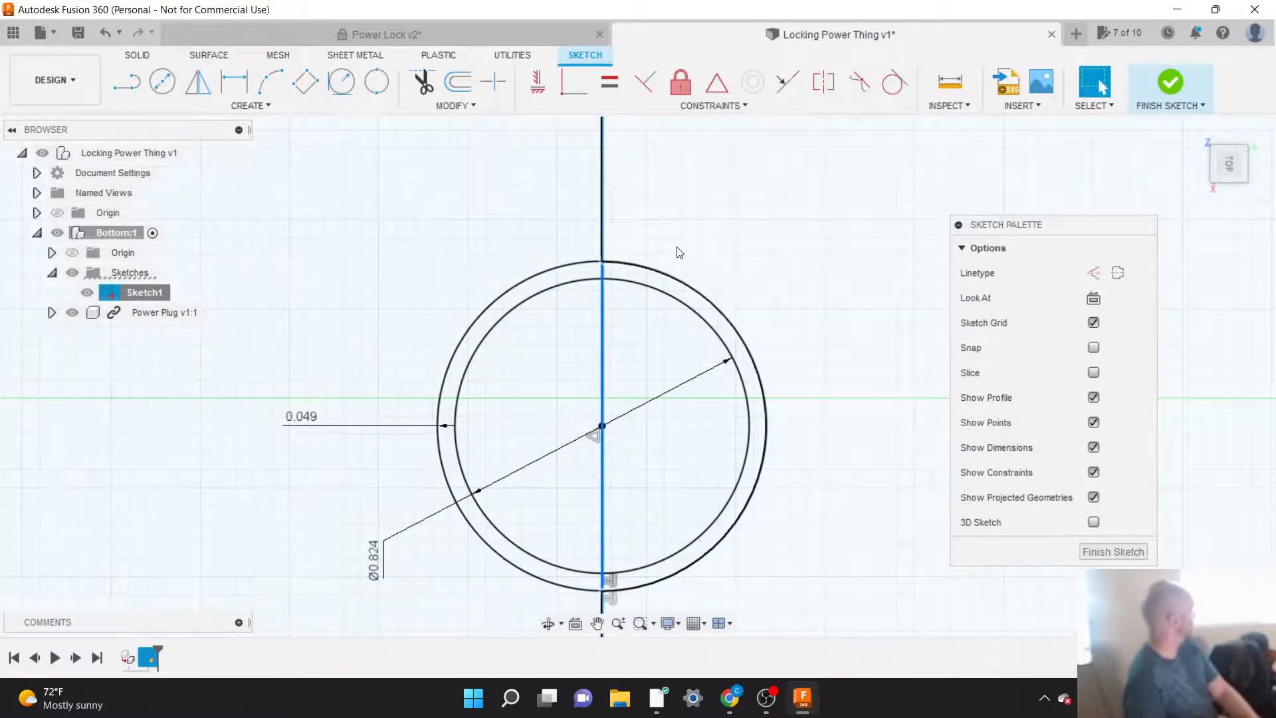
key("x")
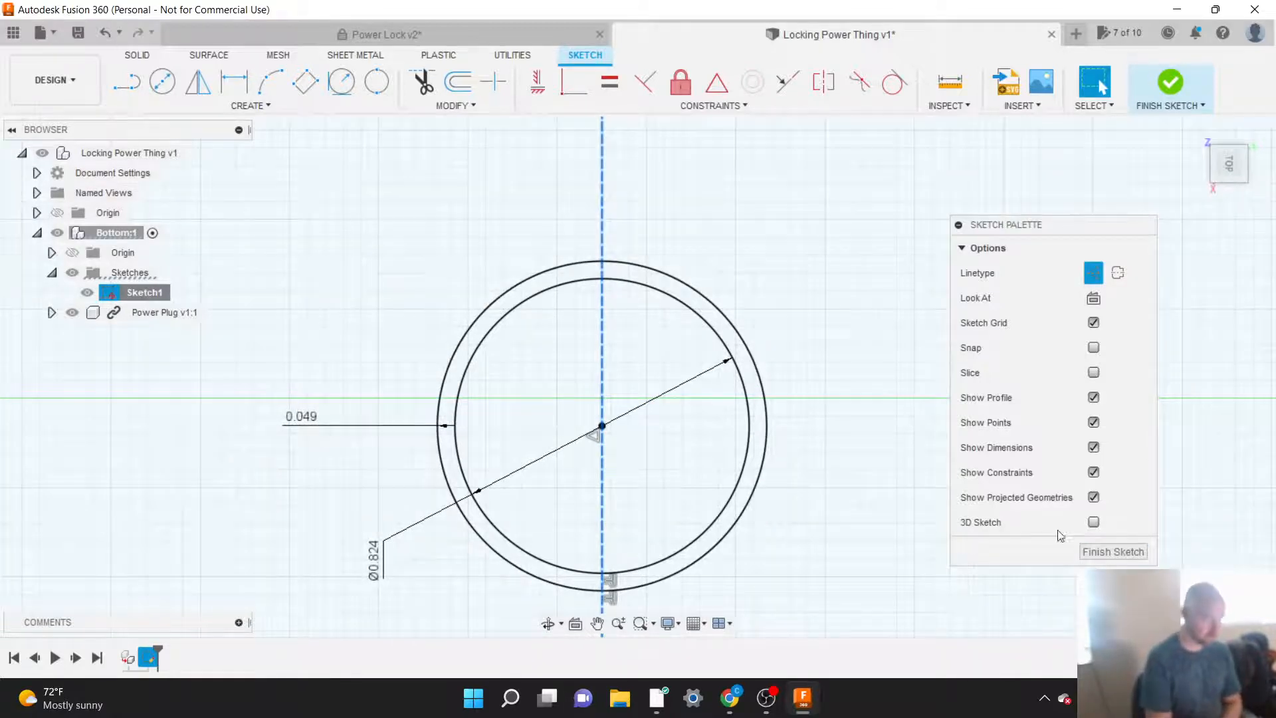
Step: Set the base's overall length dimension to 6 in
scroll(845, 449, "down", 5)
scroll(447, 428, "down", 6)
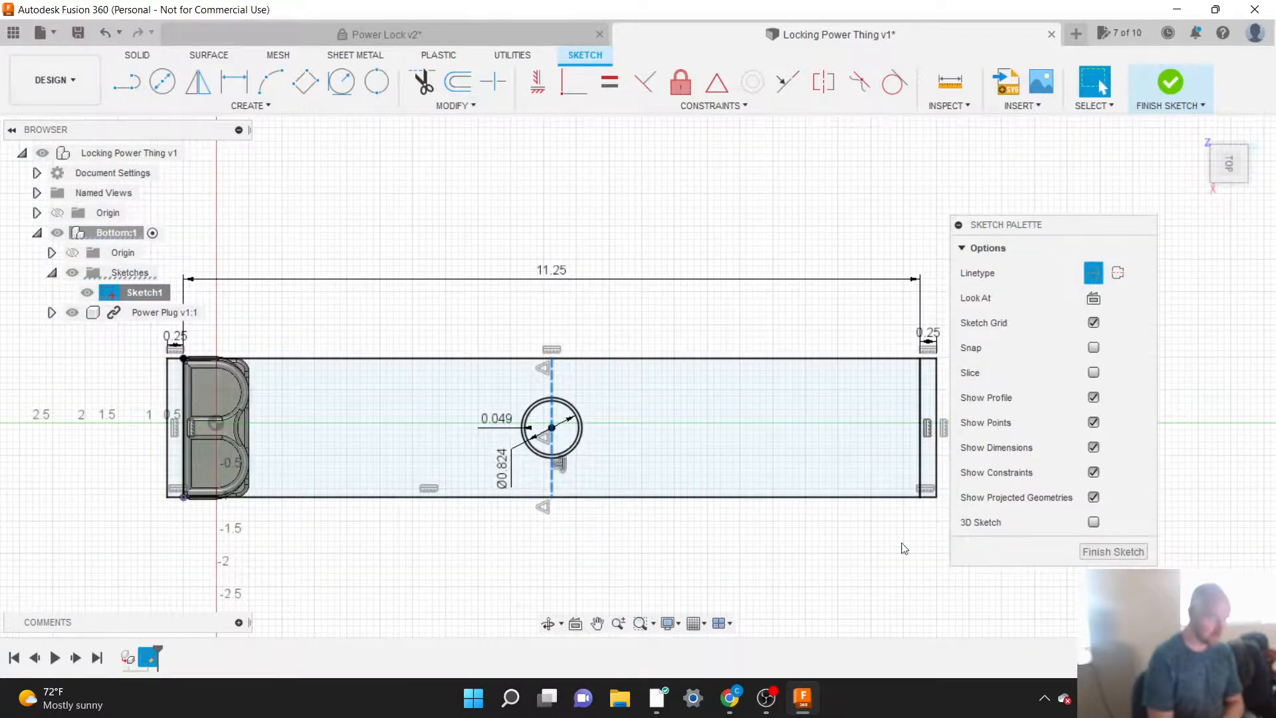
scroll(851, 561, "down", 1)
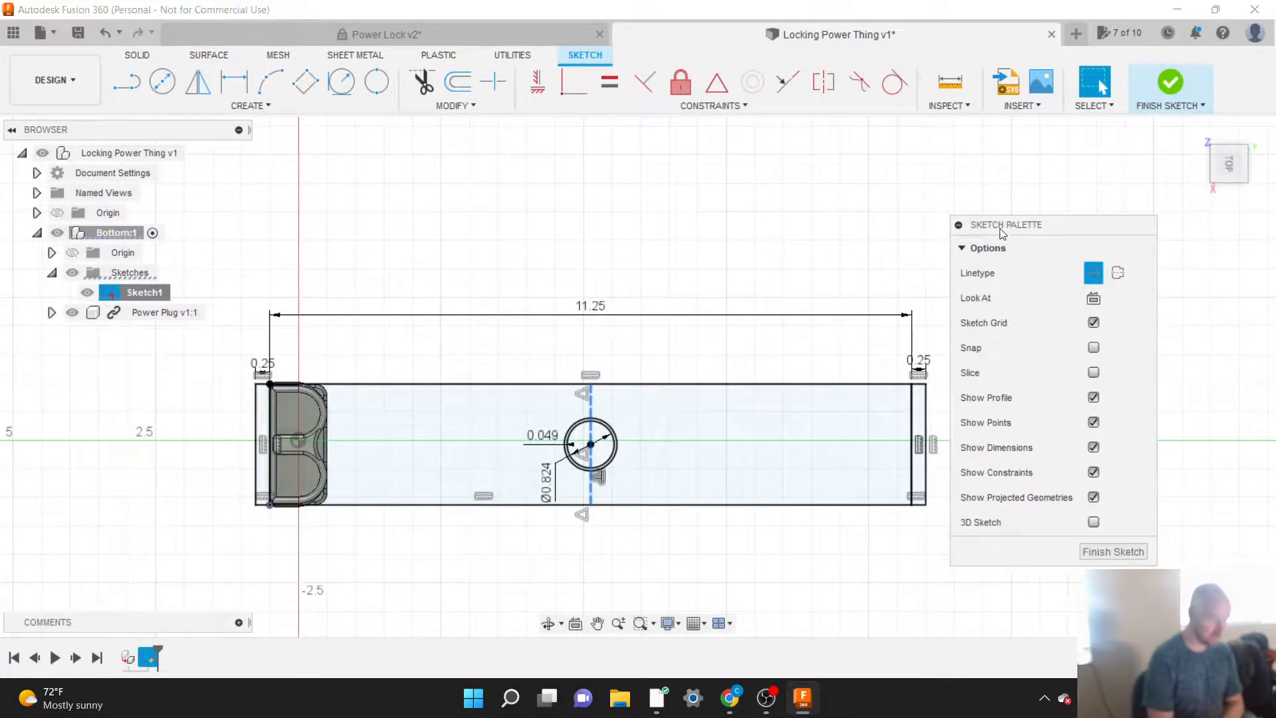
left_click_drag(1000, 228, 1063, 233)
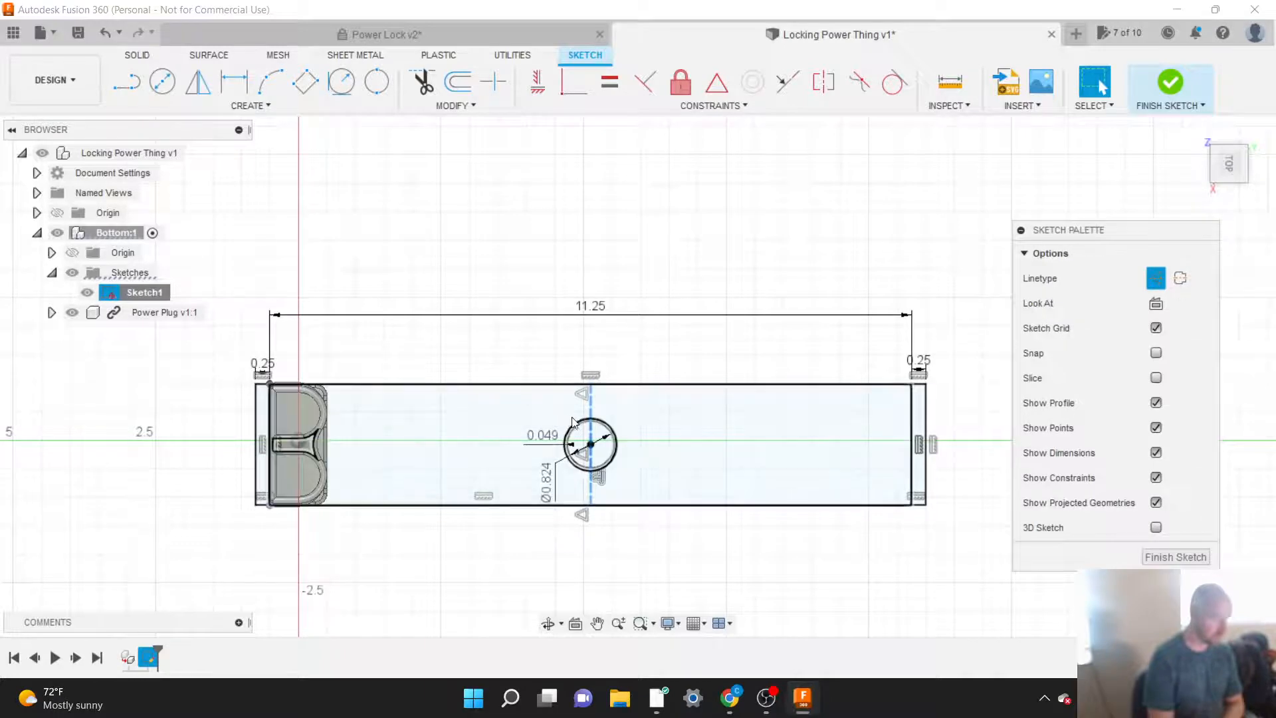
double_click(594, 311)
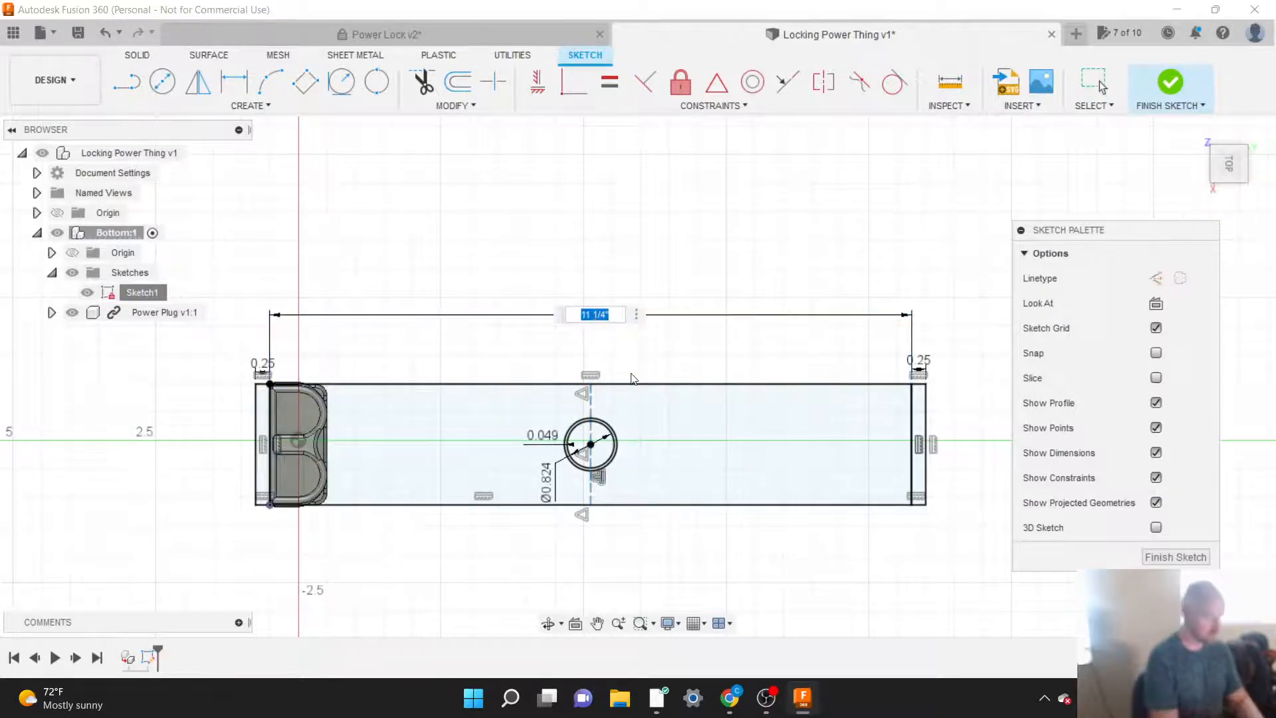
type("6")
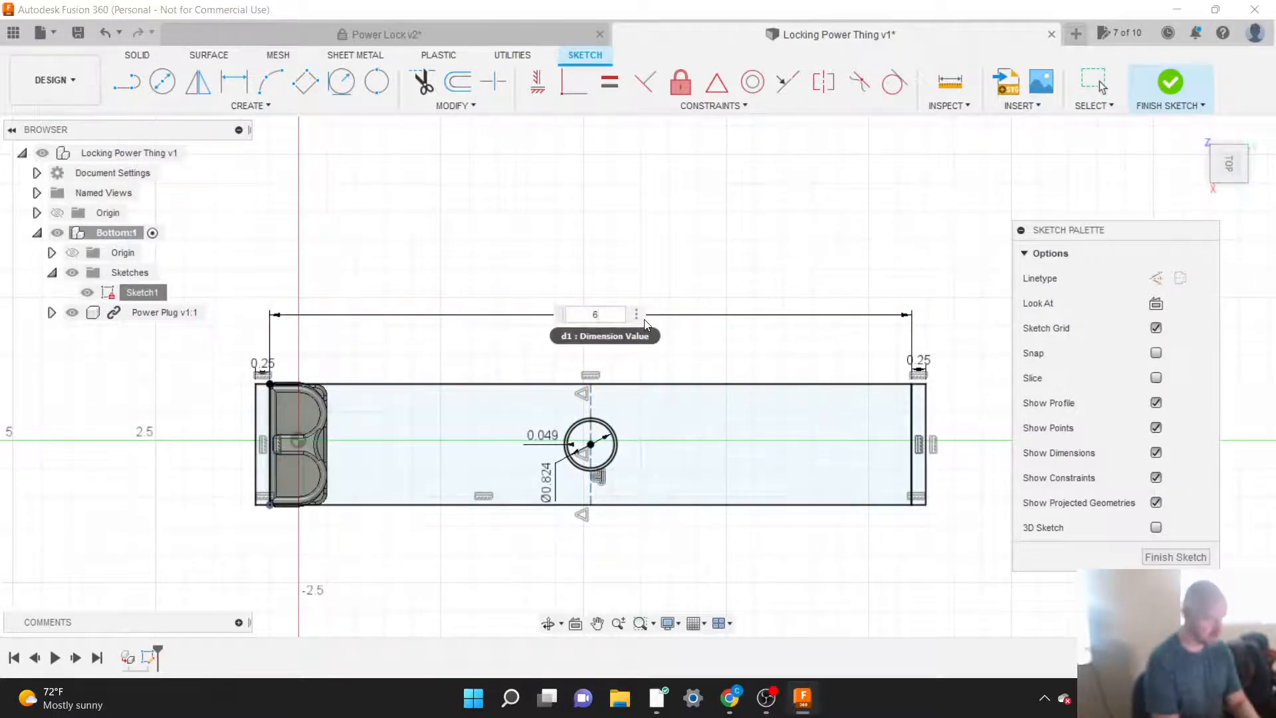
key("Return")
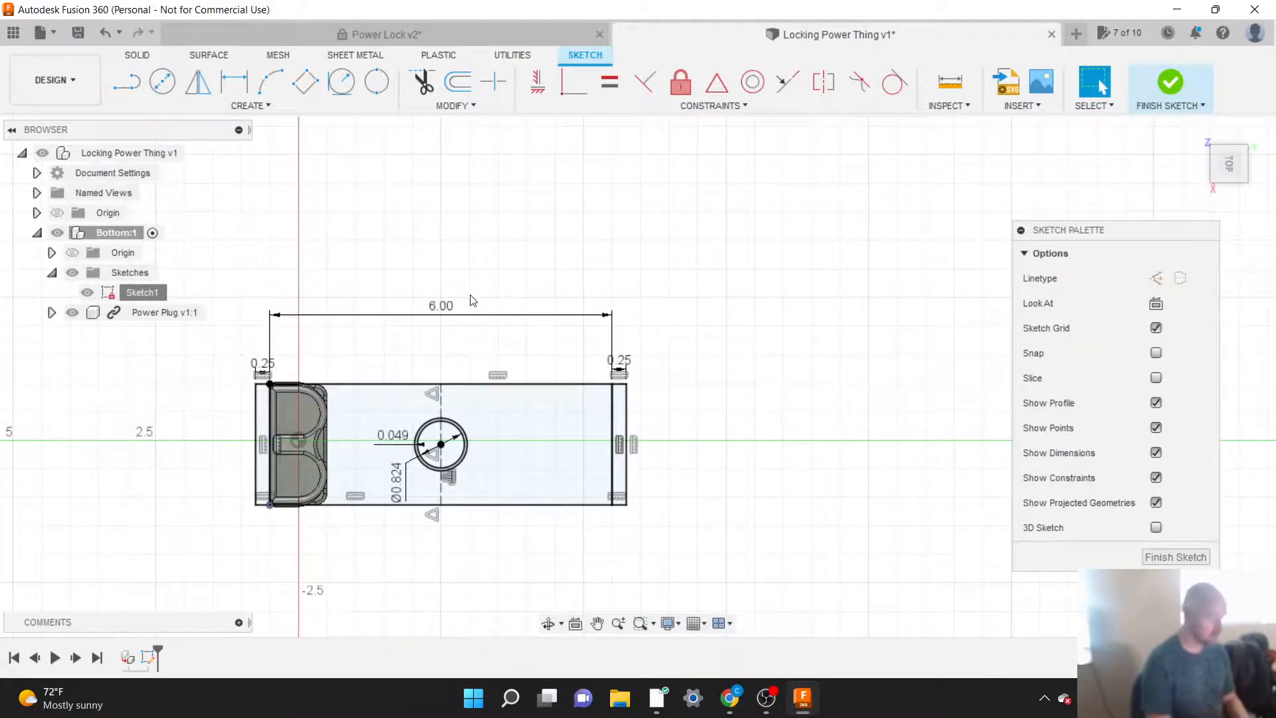
Step: Set the base's length to 1.25 in, and correct the entry to 11.25 in
double_click(442, 307)
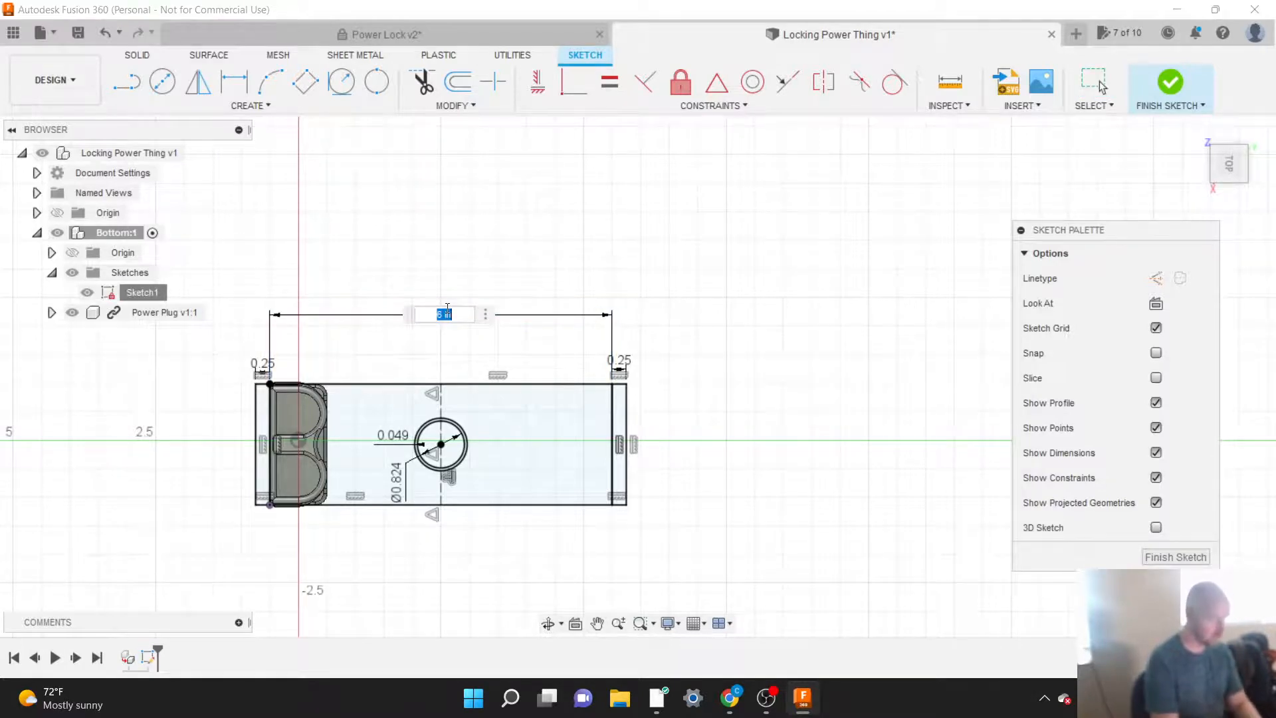
type("1.25")
key("Return")
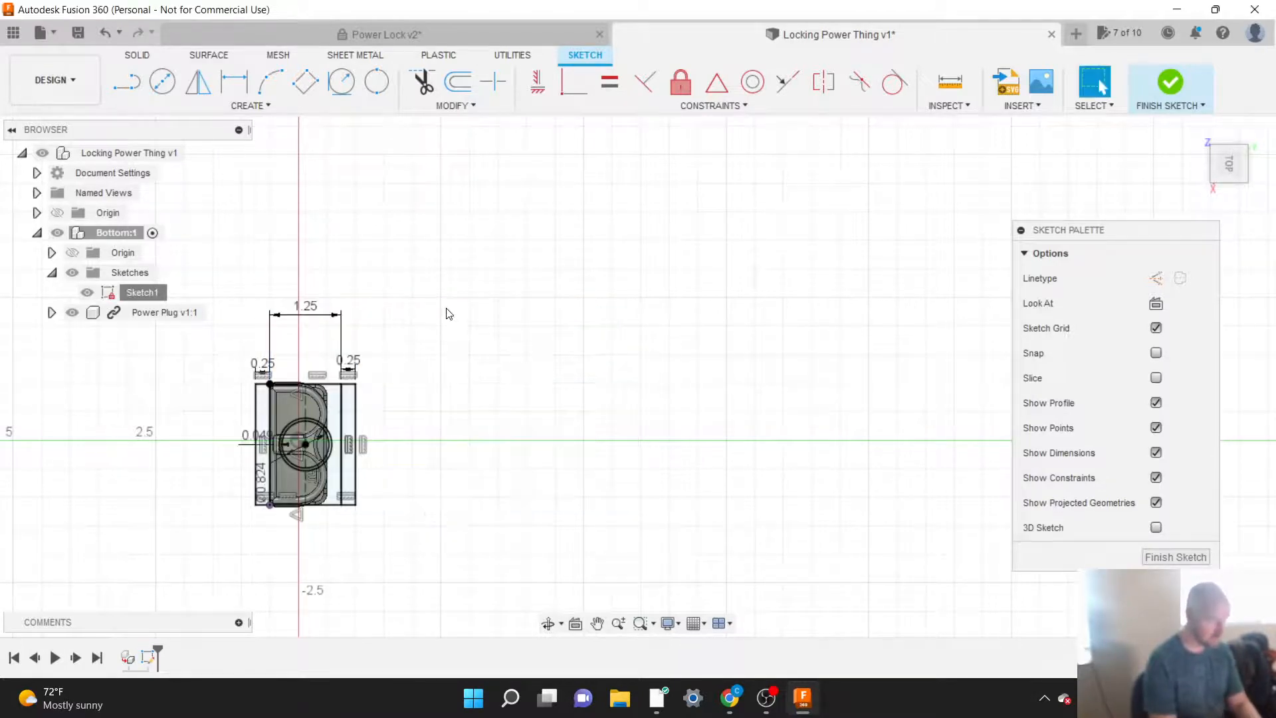
double_click(307, 307)
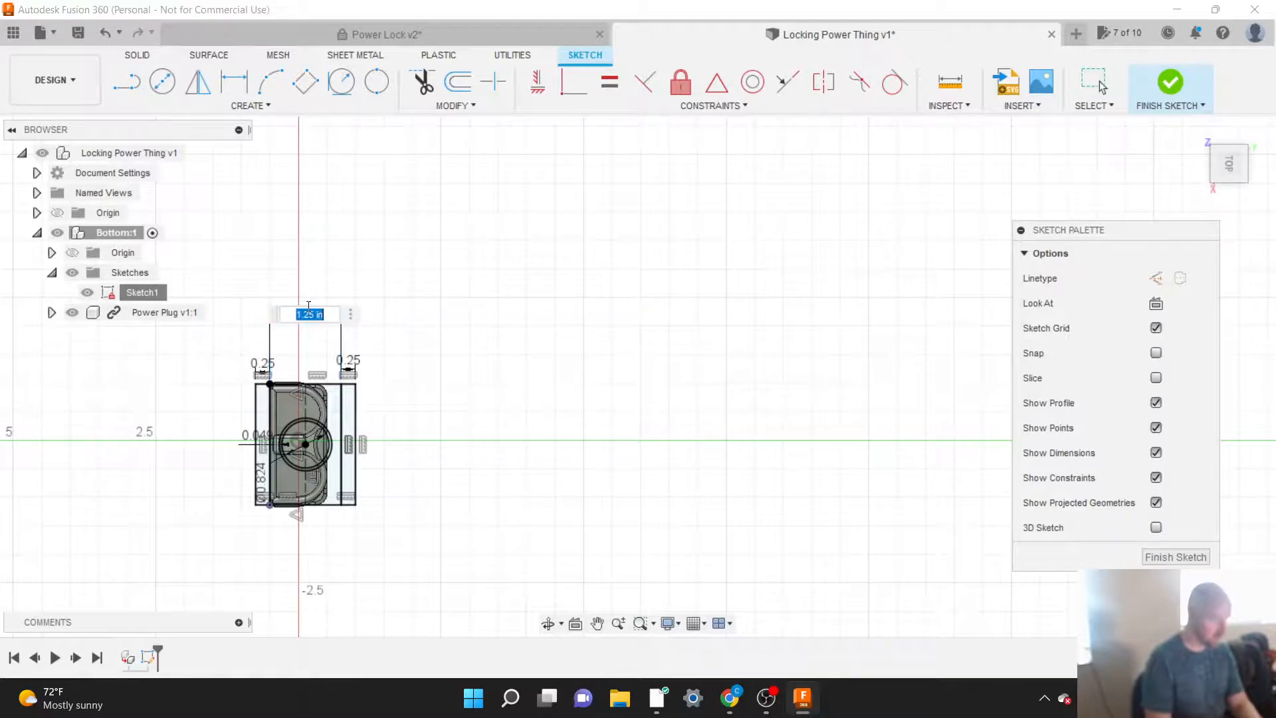
left_click(308, 309)
type("1")
key("Return")
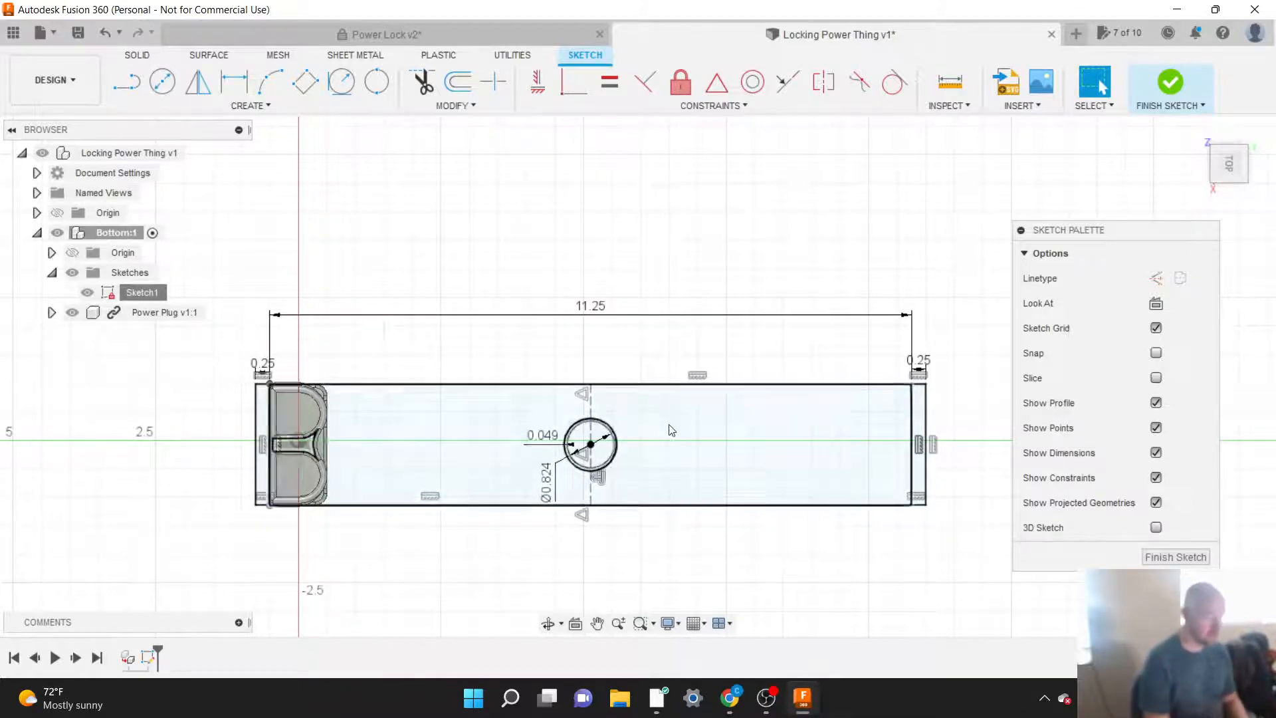
Step: Finish the base sketch and turn the model to an angled view showing the base above the power plug
left_click(1180, 558)
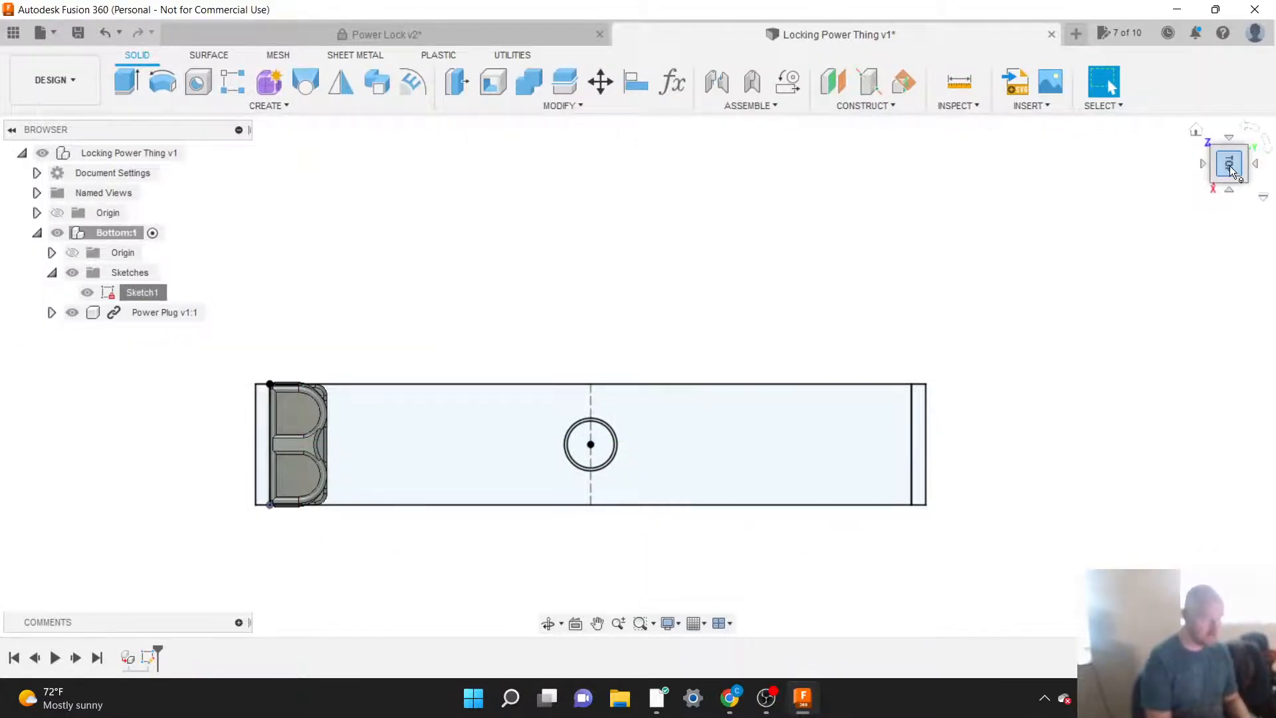
left_click_drag(1230, 165, 1212, 131)
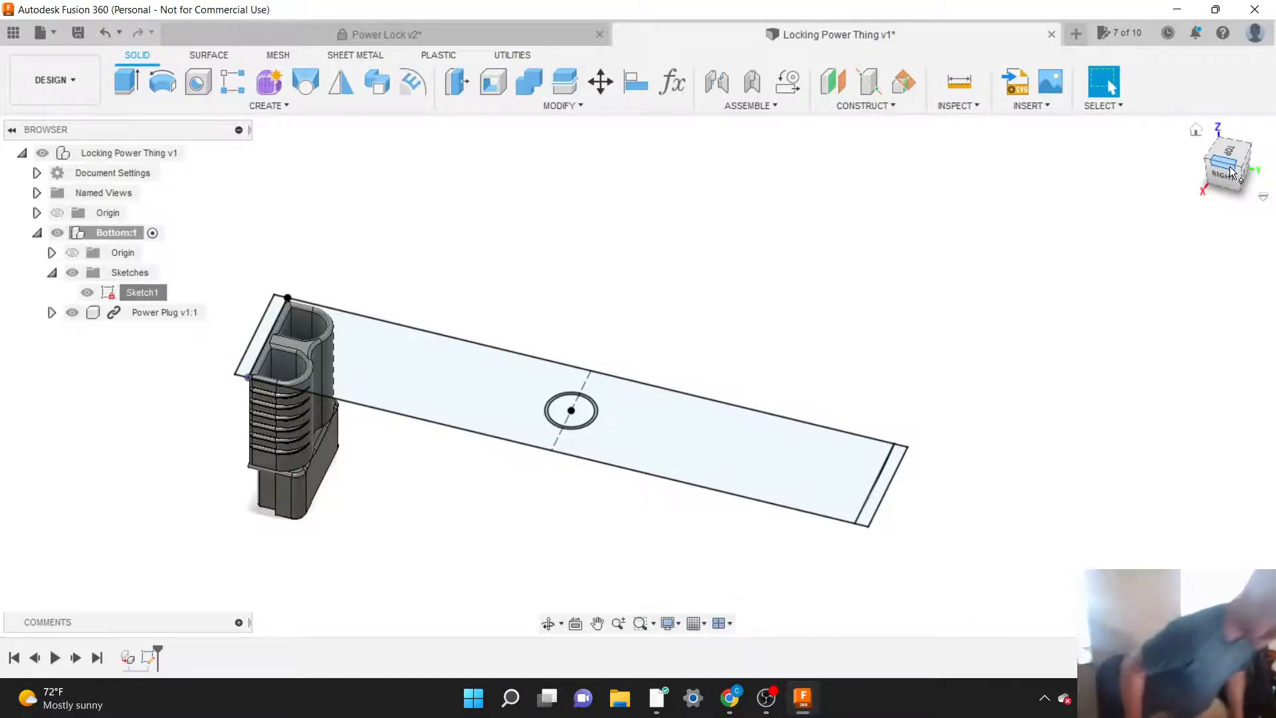
Step: Look at the general preferences and close them without changing anything
left_click(1256, 33)
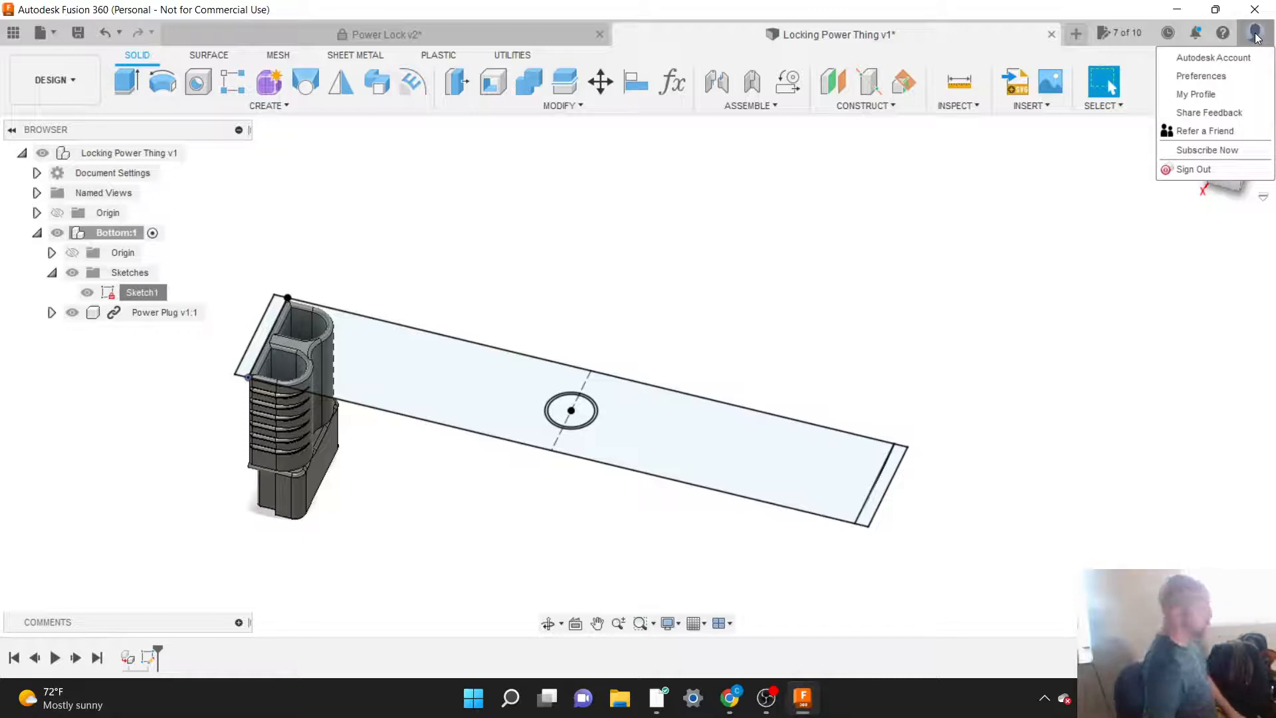
left_click(1206, 74)
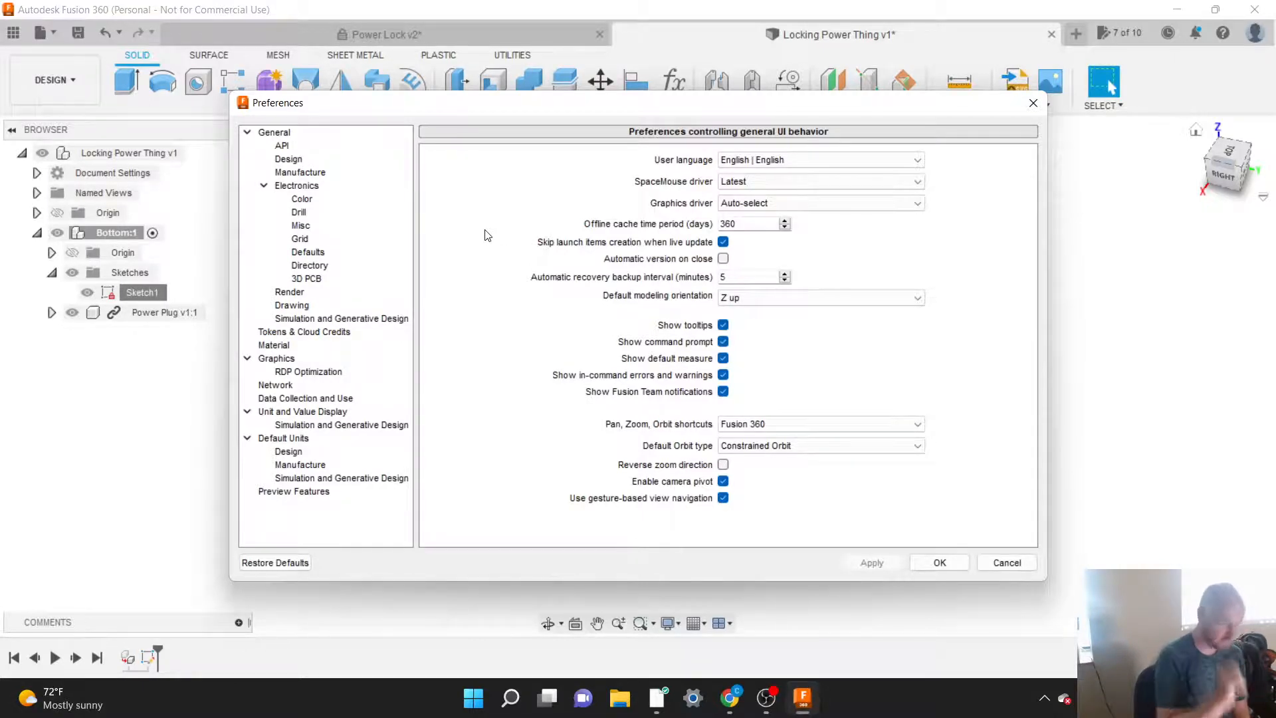
left_click(1009, 564)
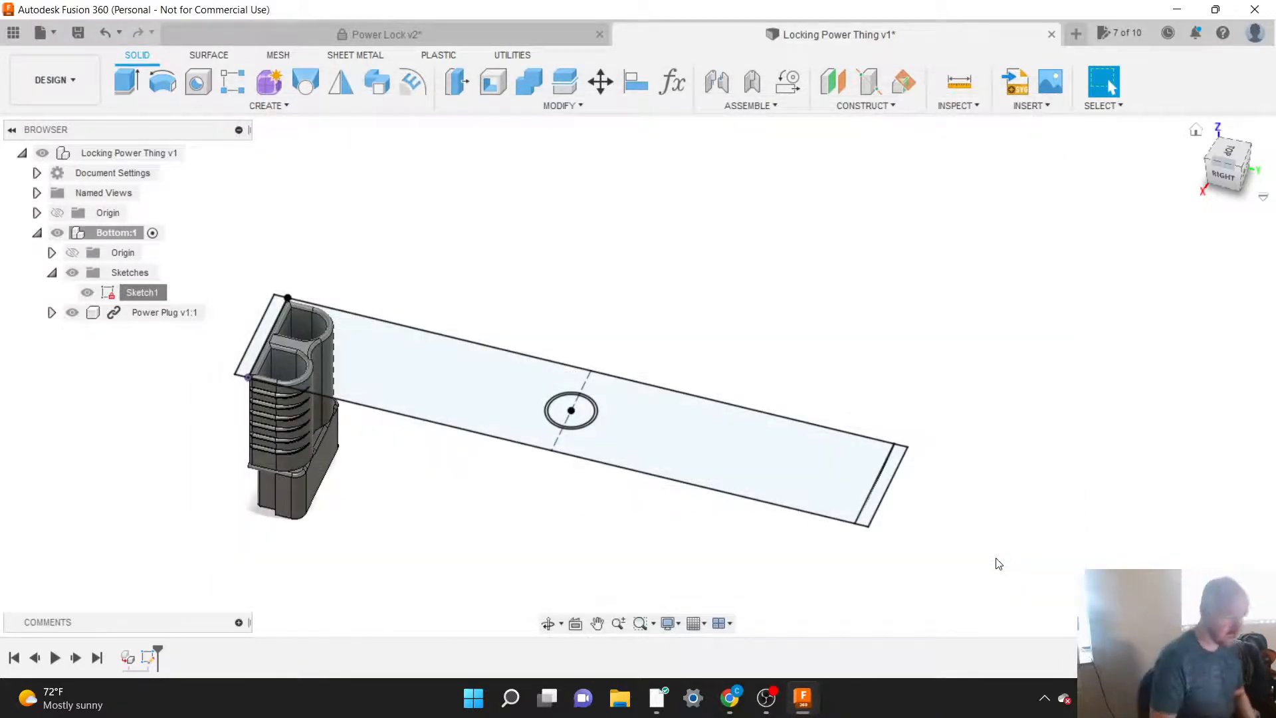
Step: Start an Extrude with the large base profile and the small divider profile between the power plug's two openings selected
scroll(1021, 454, "down", 1)
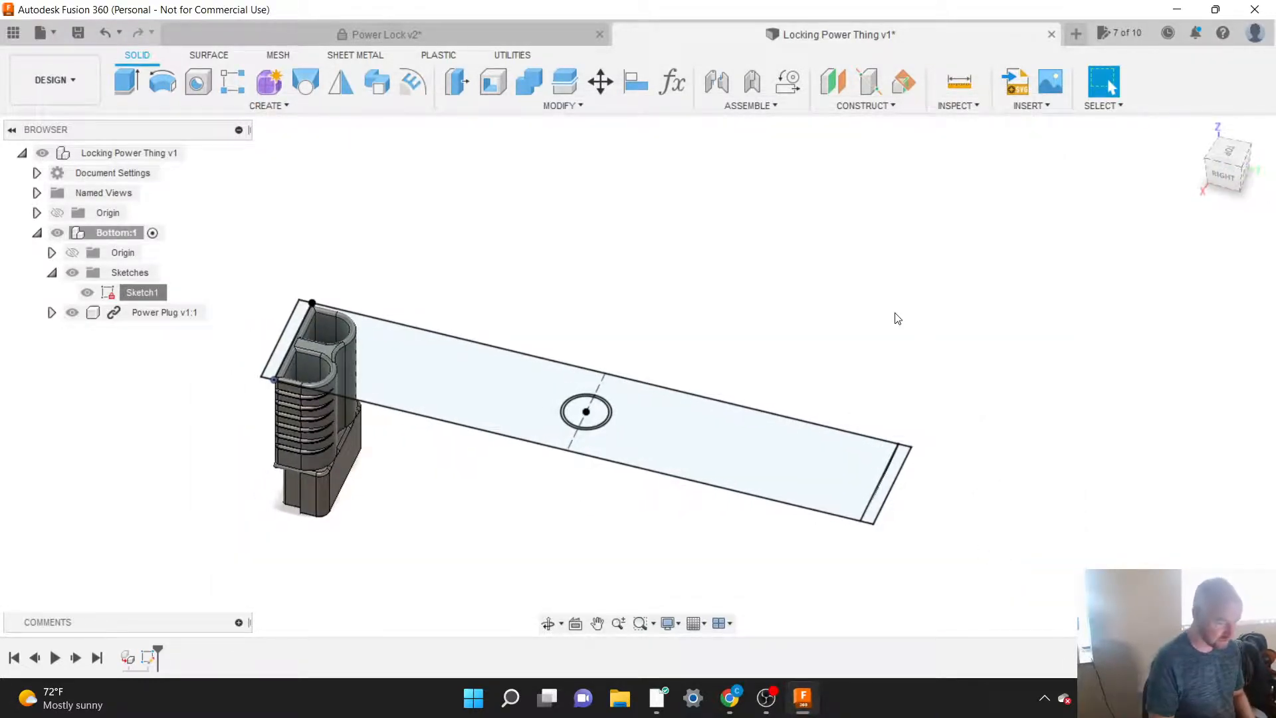
scroll(897, 319, "down", 1)
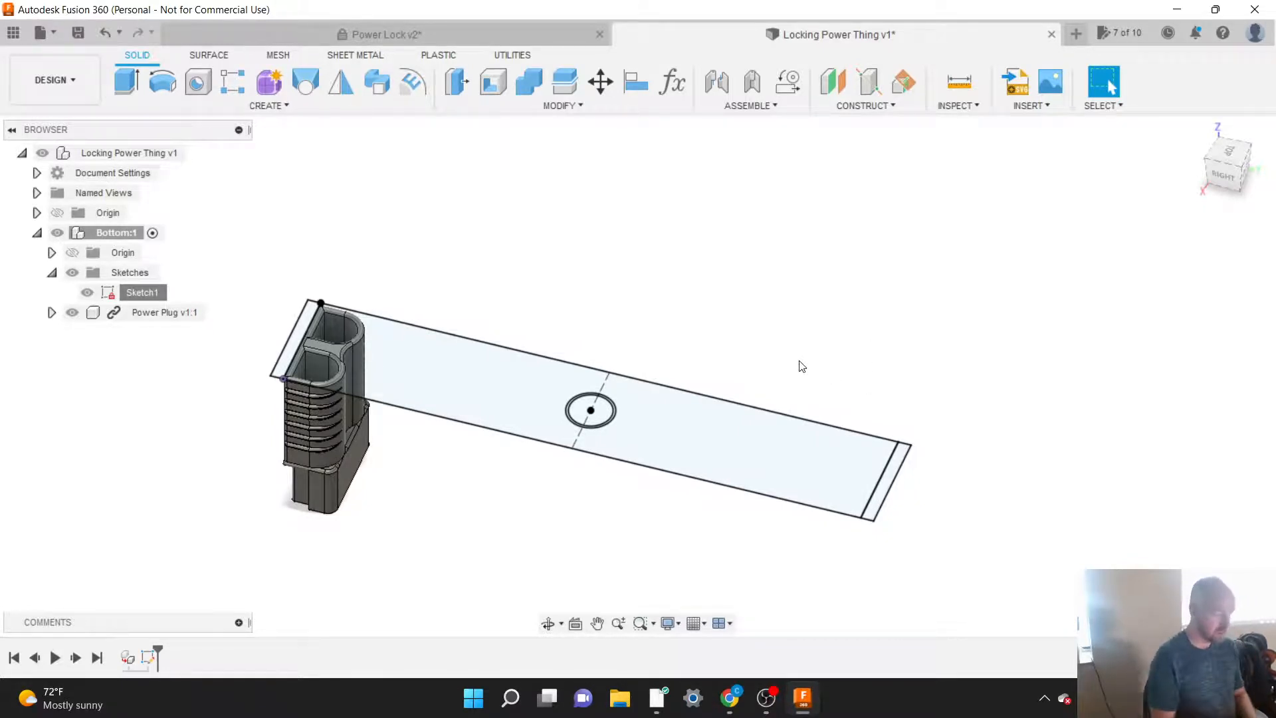
left_click(283, 107)
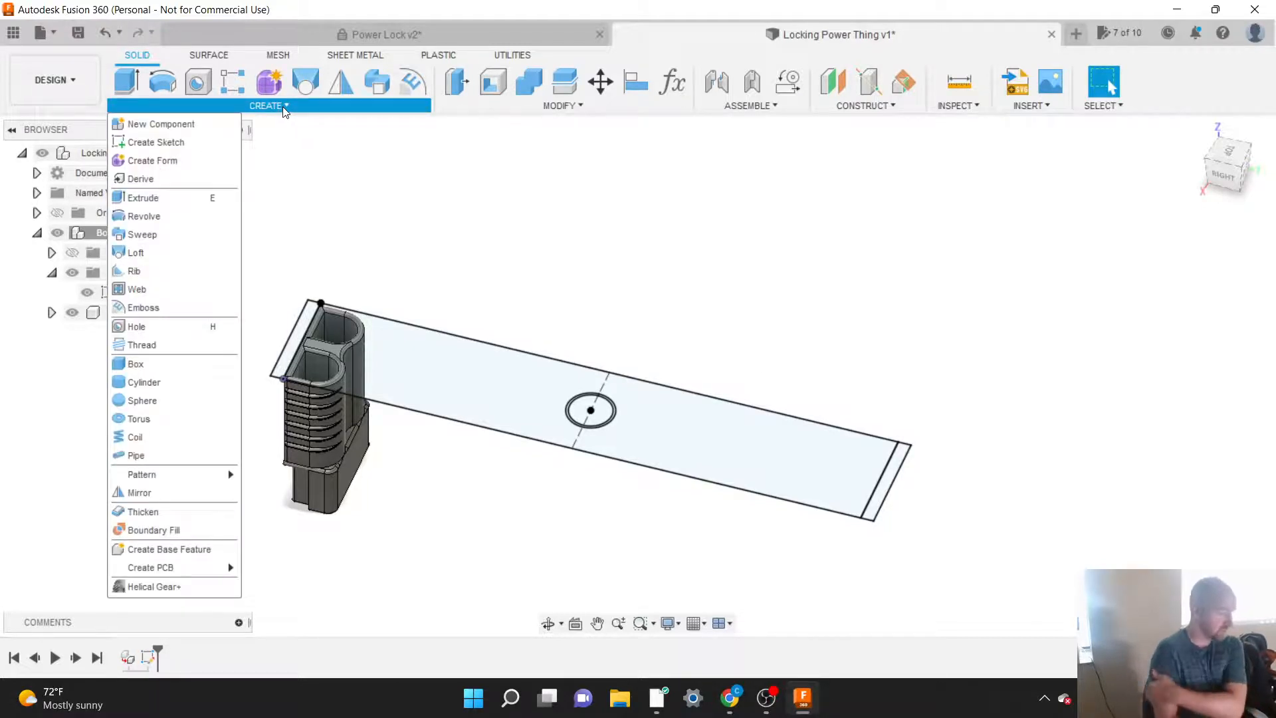
left_click(178, 201)
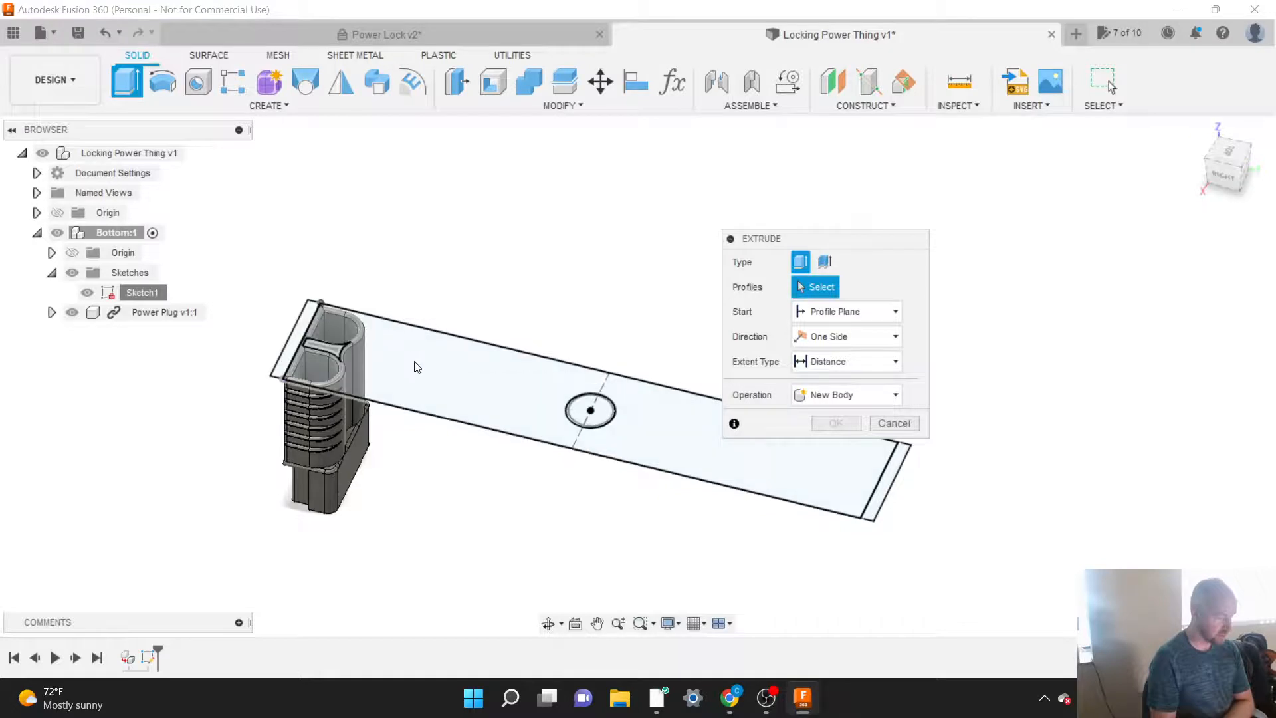
left_click(389, 369)
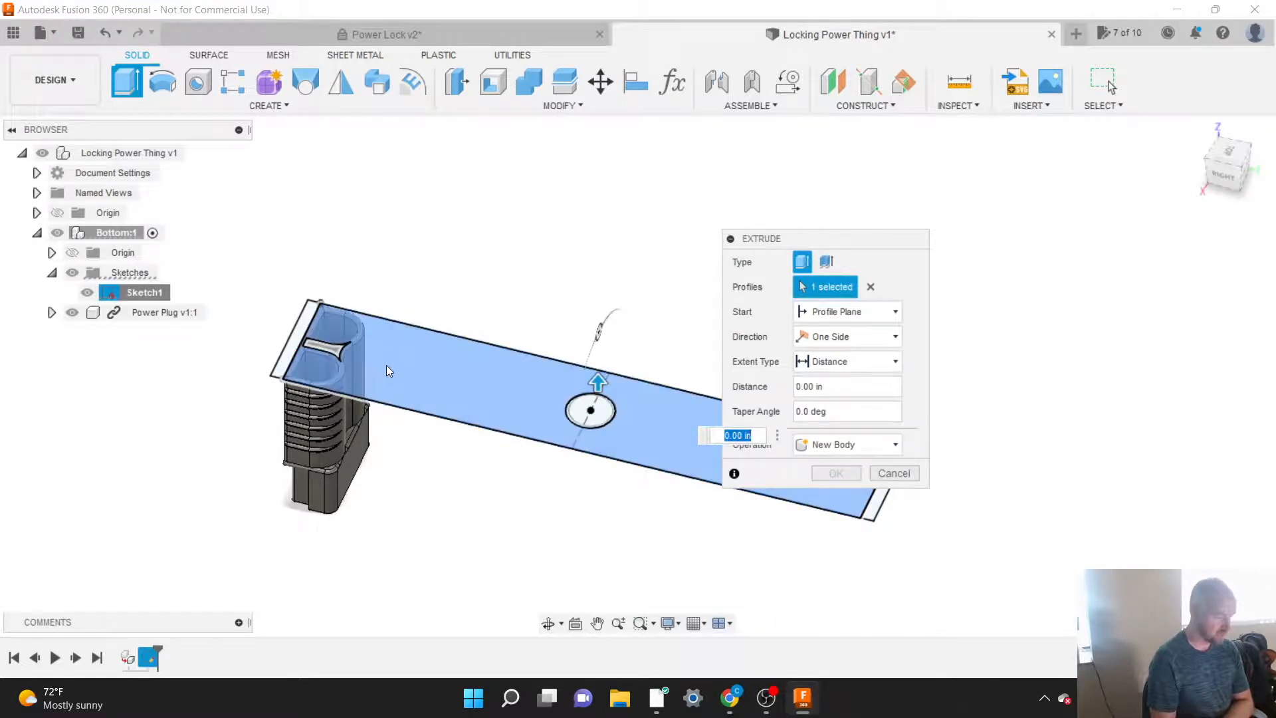
scroll(366, 342, "up", 5)
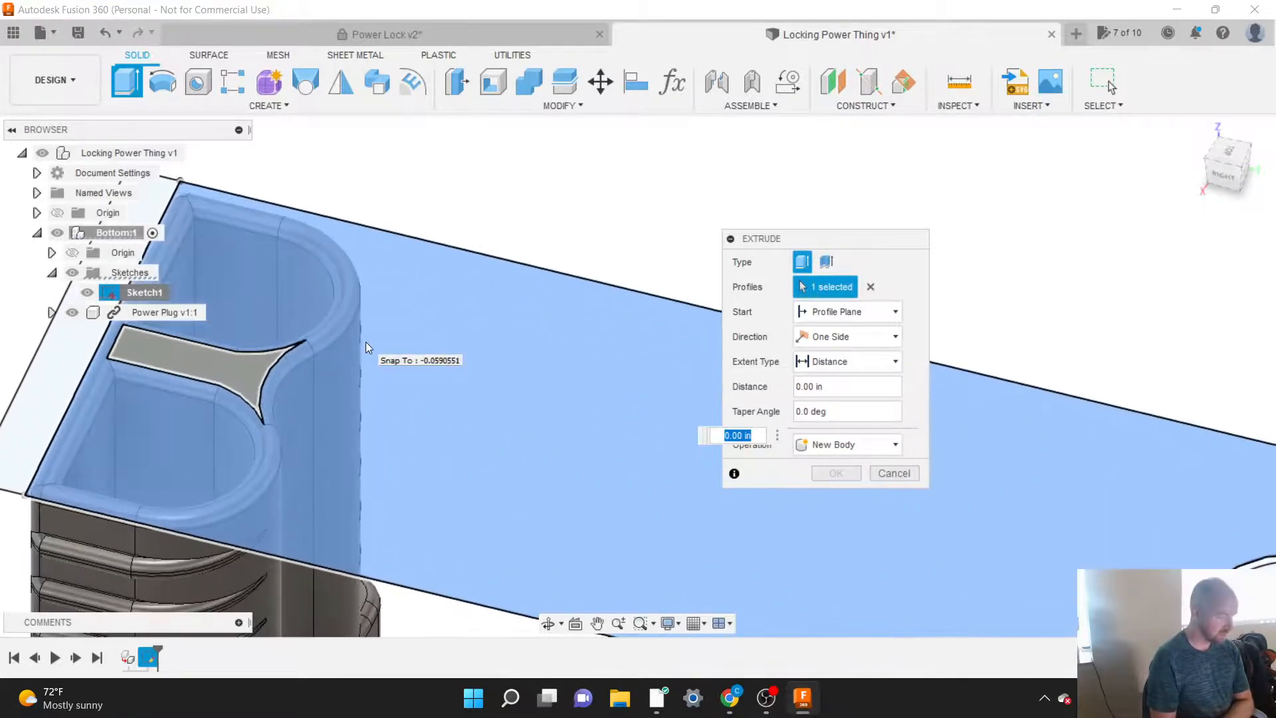
scroll(365, 340, "down", 5)
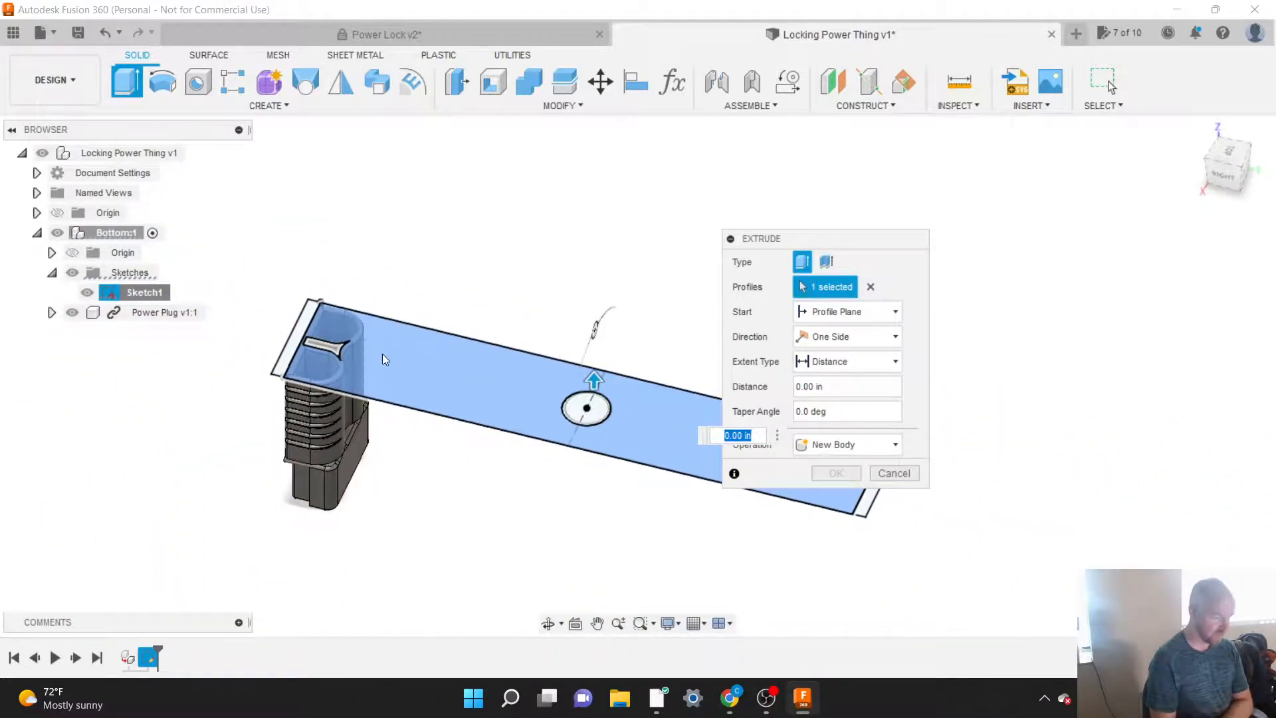
mouse_move(820, 239)
left_mouse_down()
mouse_move(1045, 269)
mouse_move(1062, 296)
left_mouse_up()
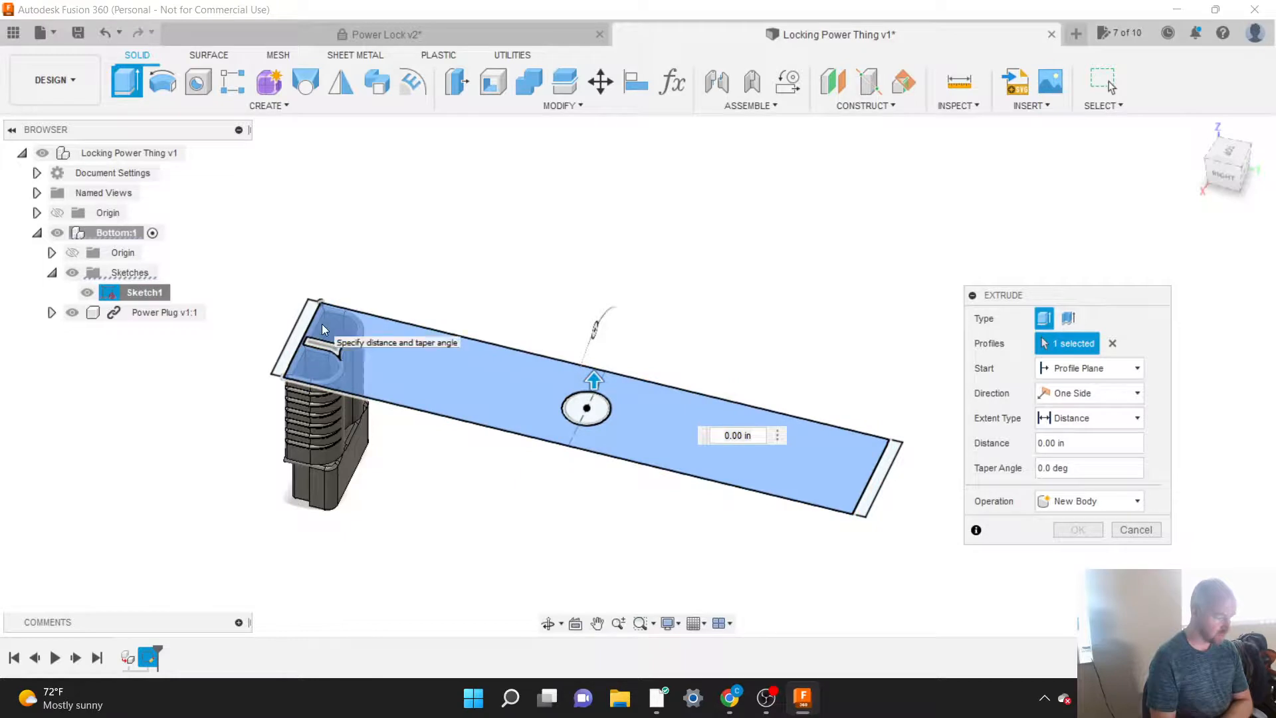
scroll(324, 328, "up", 4)
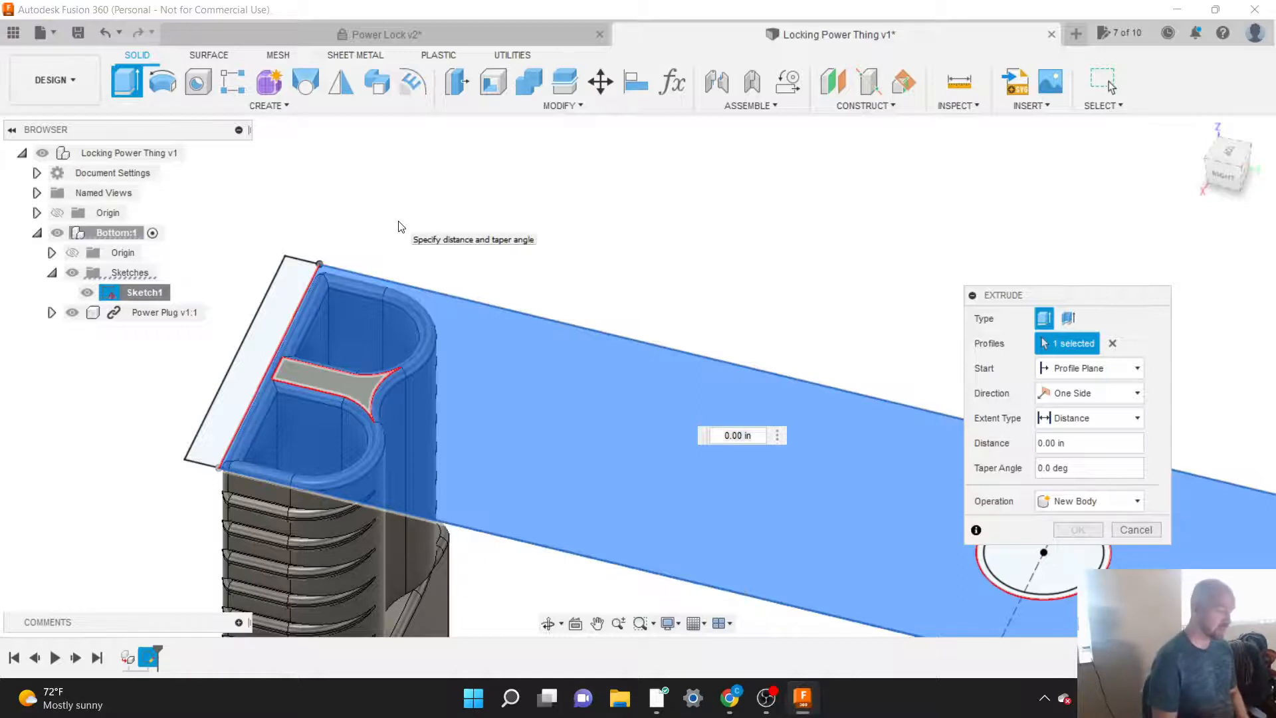
left_click(346, 382)
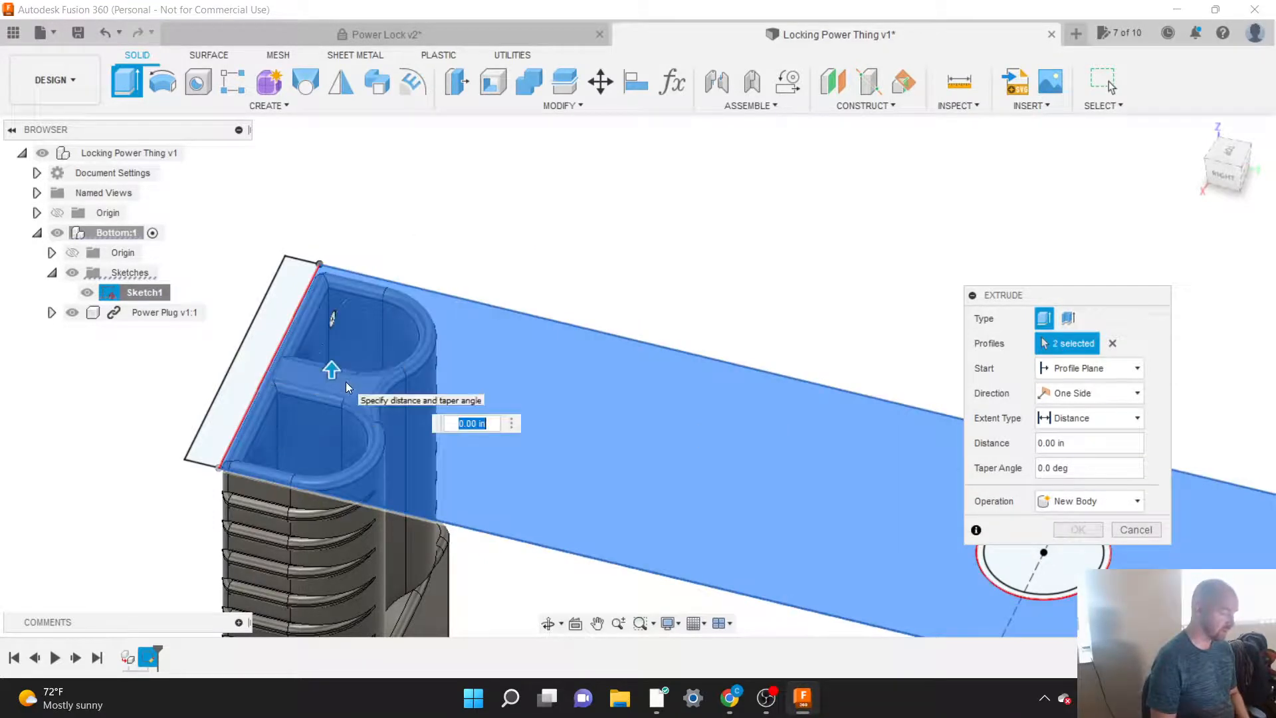
left_click(348, 382)
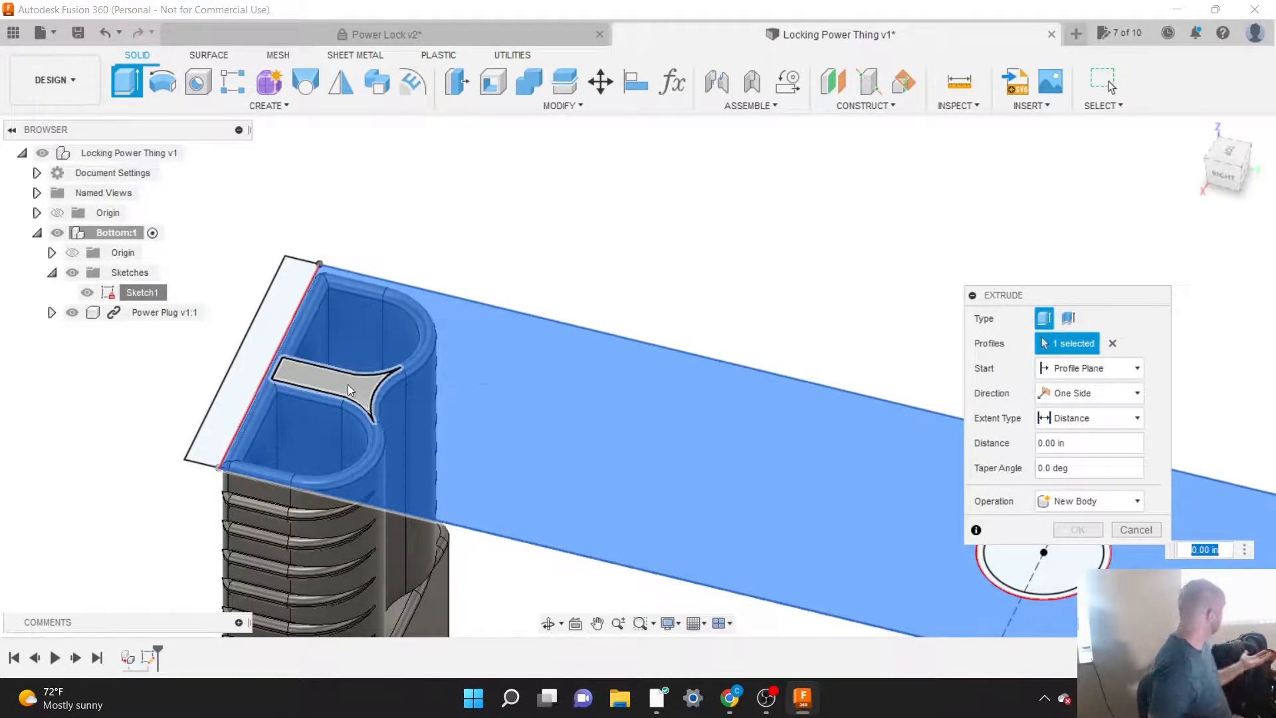
left_click(348, 385)
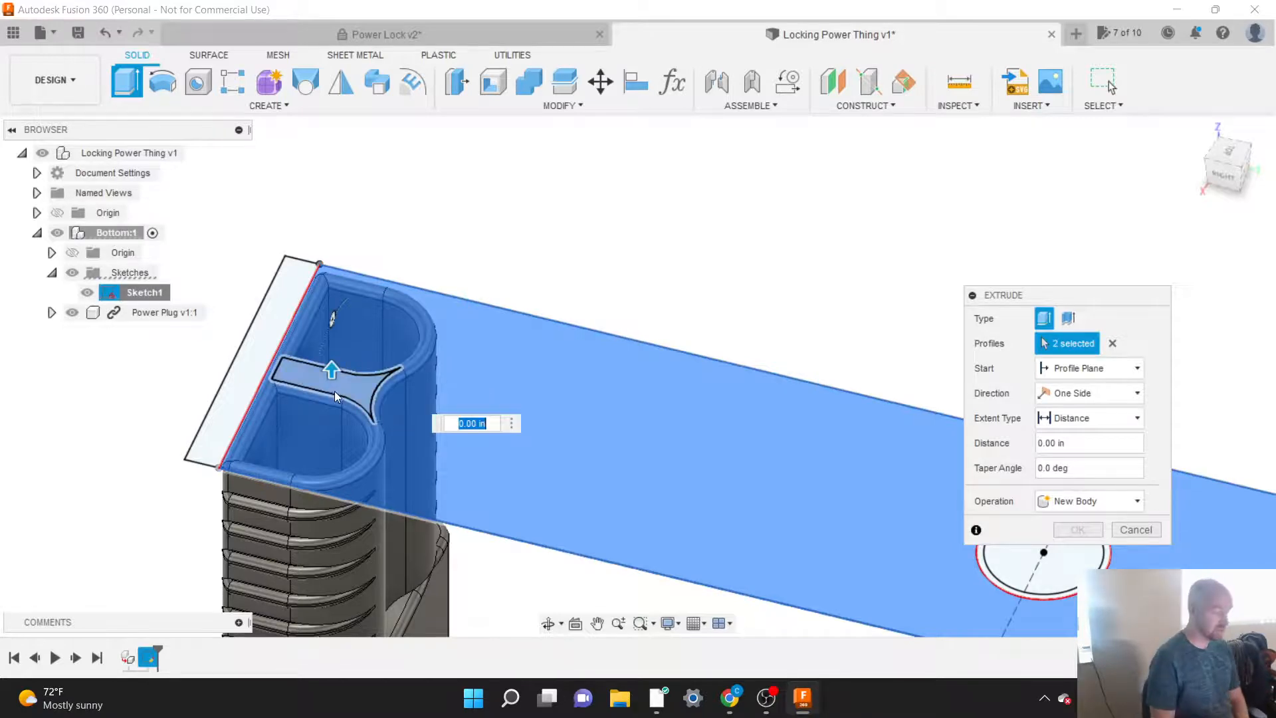
Step: Add the ring and the inner circle at the middle of the base to the extrusion's profiles
scroll(319, 382, "down", 3)
scroll(314, 379, "down", 2)
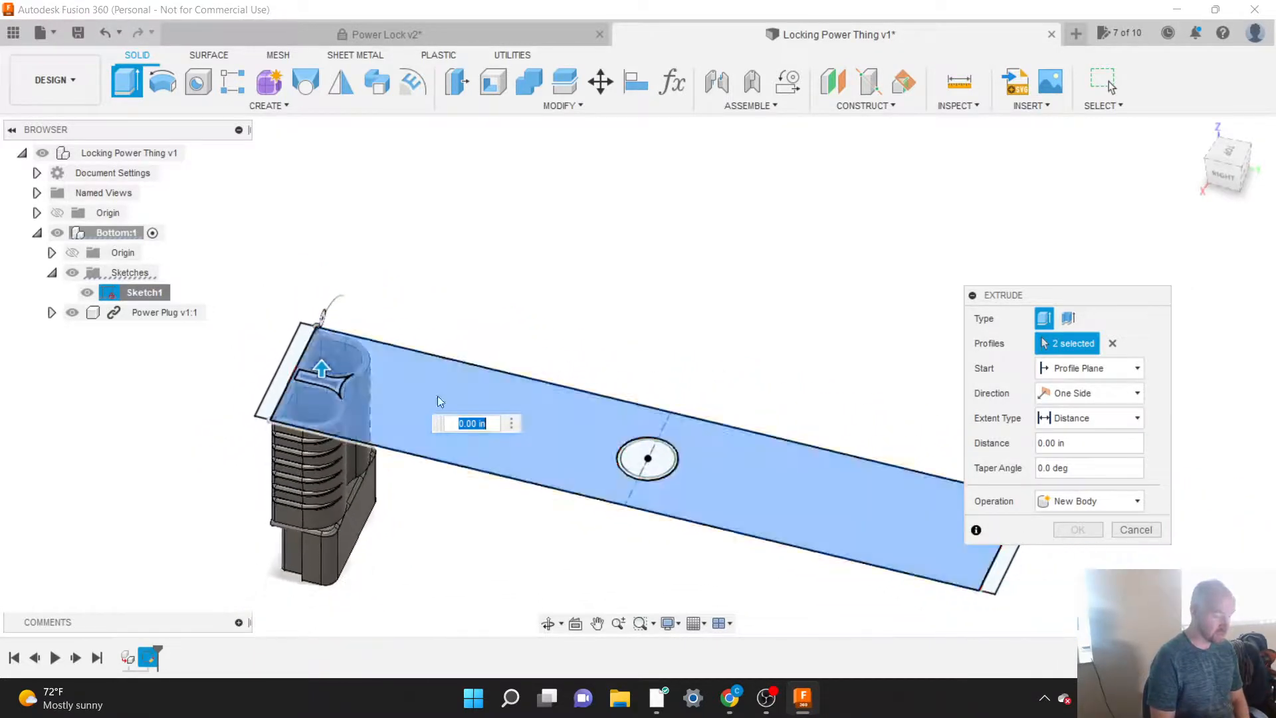
scroll(681, 474, "up", 5)
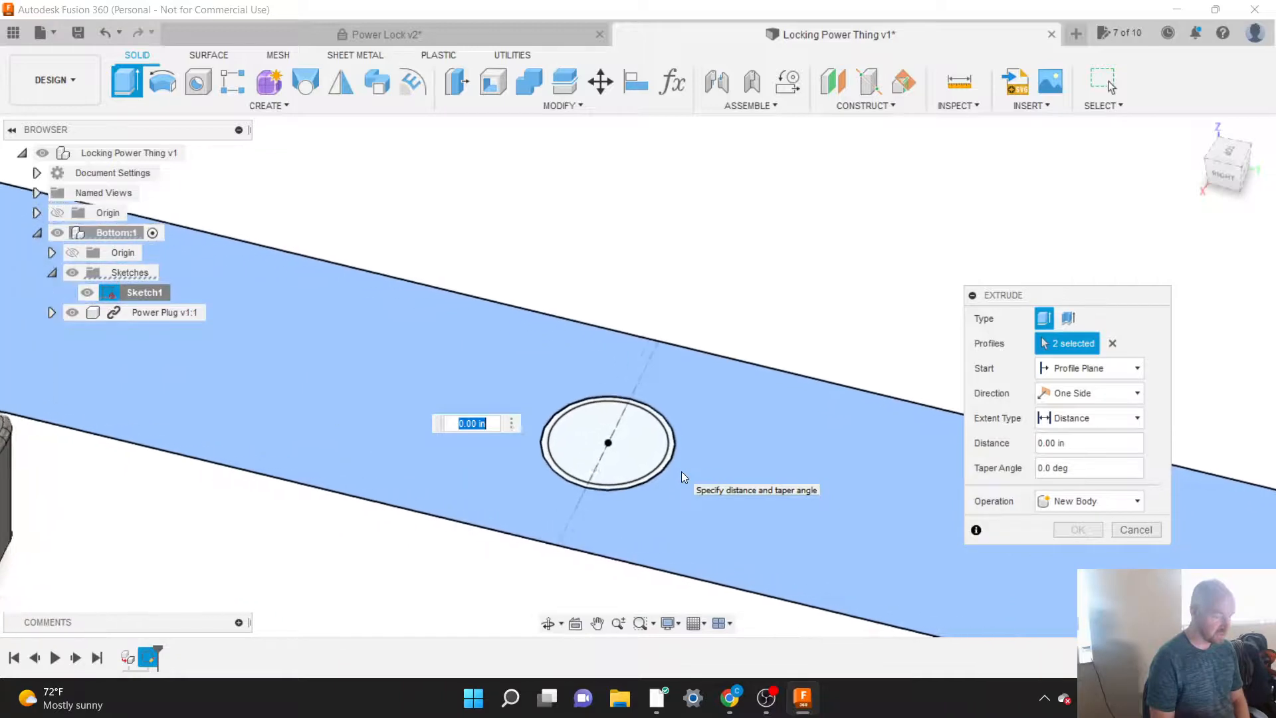
scroll(681, 472, "up", 2)
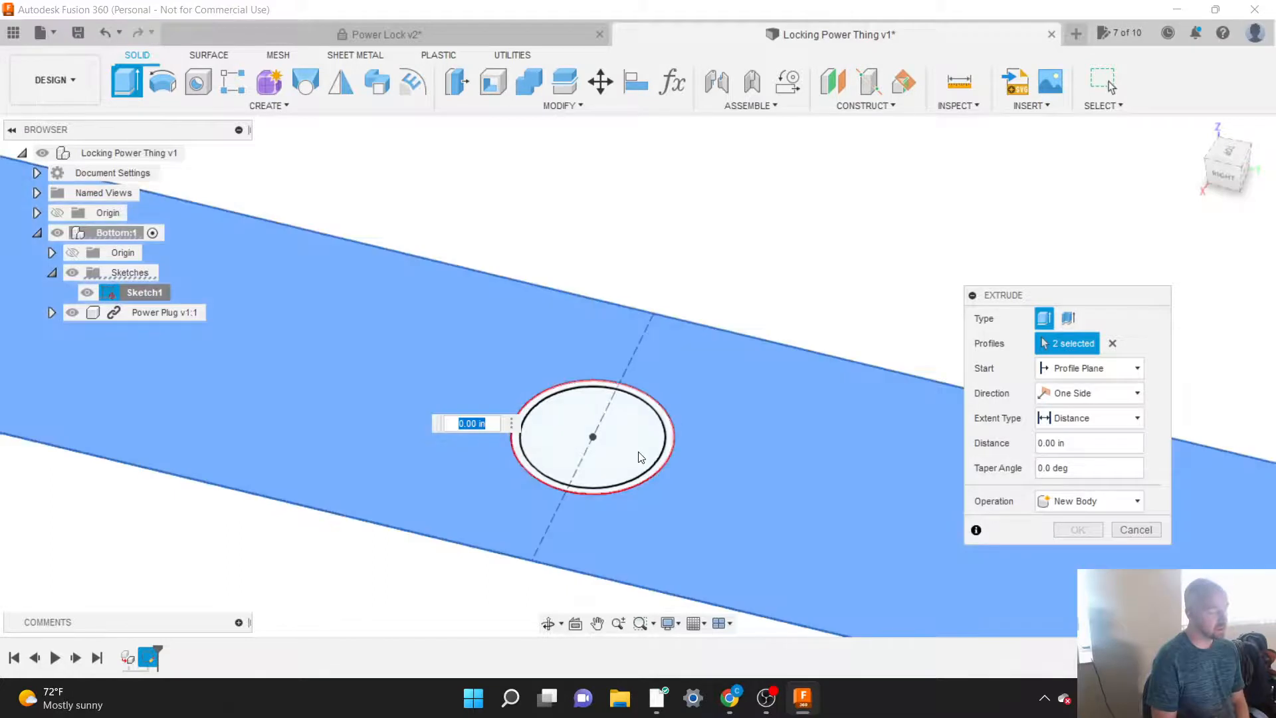
scroll(653, 447, "down", 3)
scroll(654, 448, "down", 3)
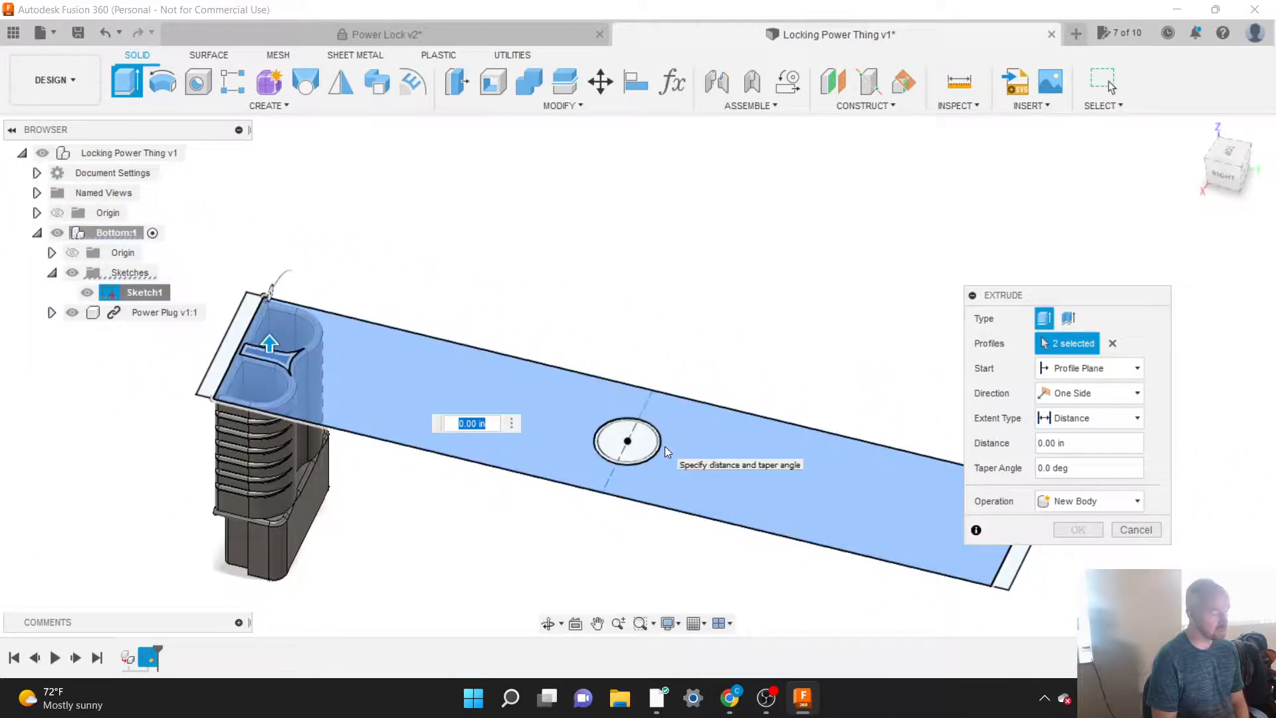
scroll(657, 443, "up", 5)
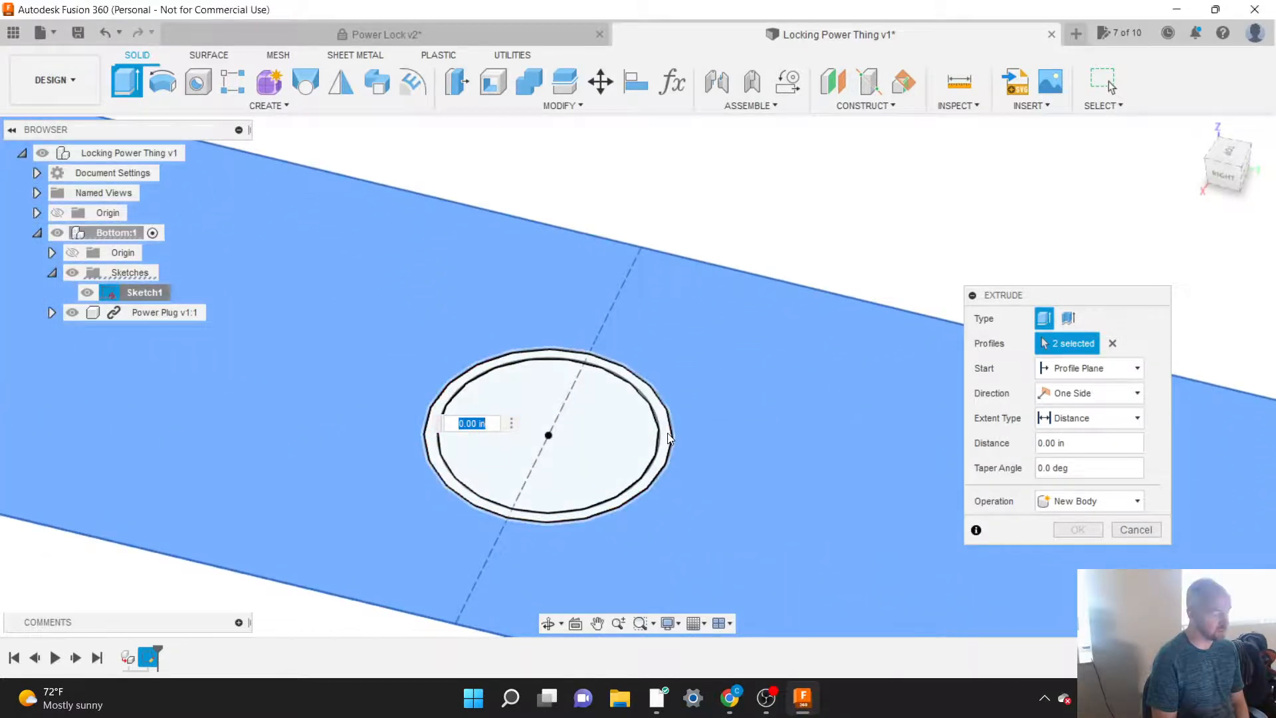
left_click(668, 434)
left_click(635, 437)
scroll(596, 415, "down", 3)
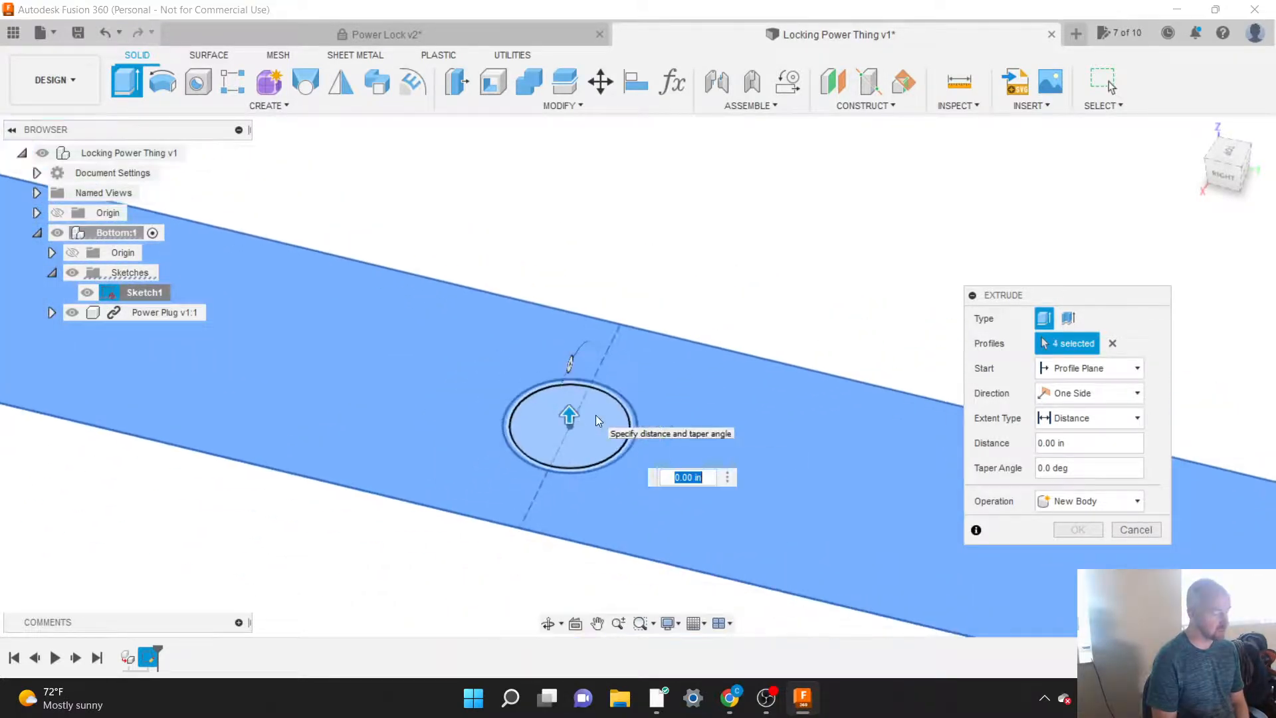
scroll(596, 419, "down", 3)
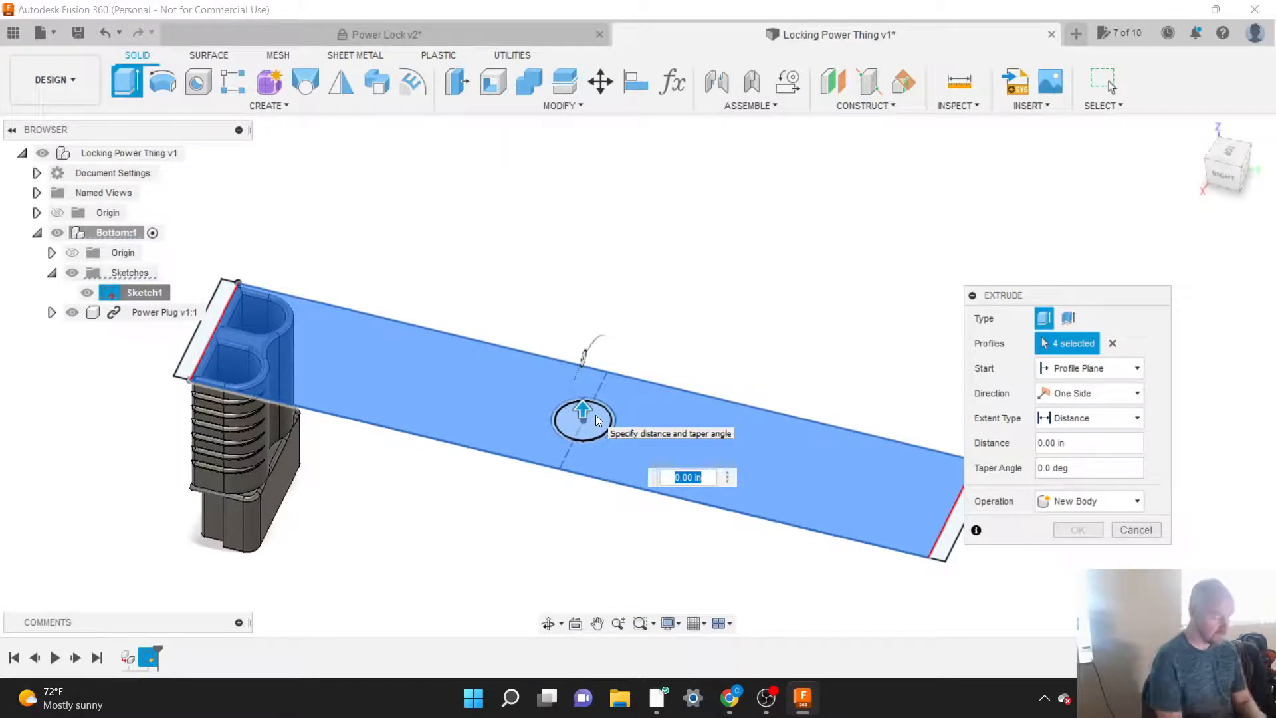
Step: Set the base's extrusion distance to 0.25 in
type("2")
key("BackSpace")
type(".25")
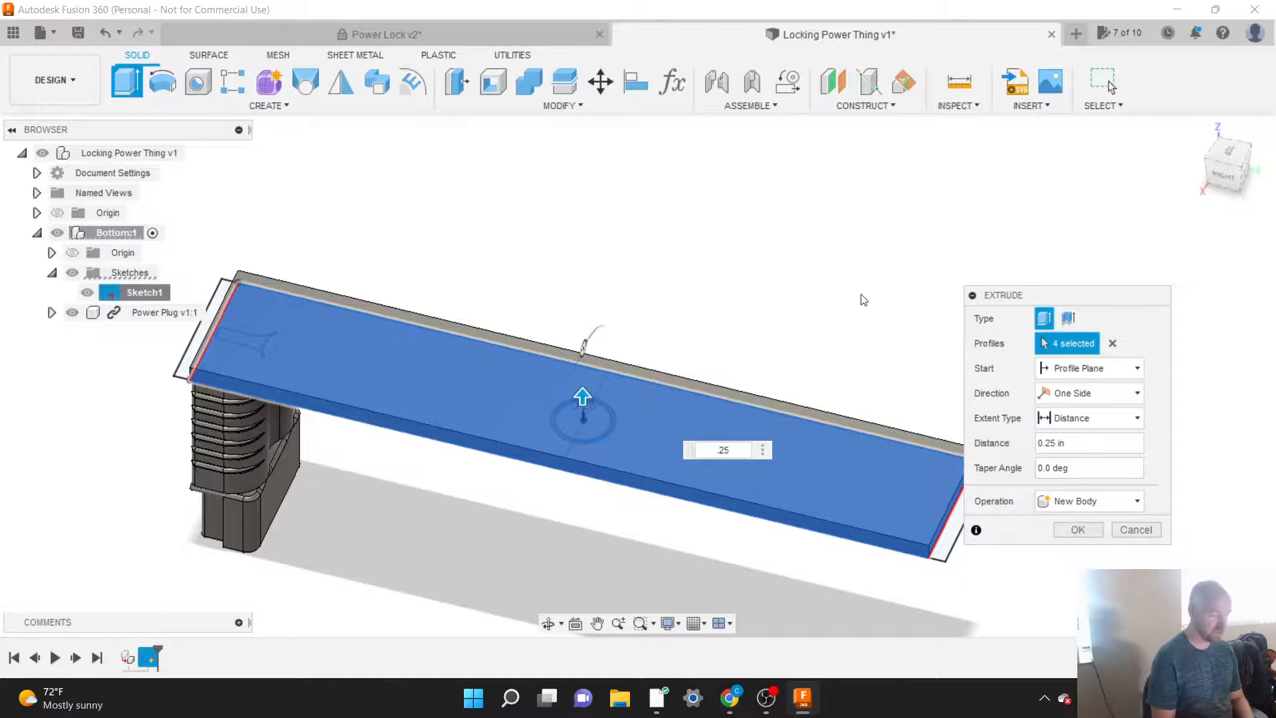
scroll(864, 293, "down", 1)
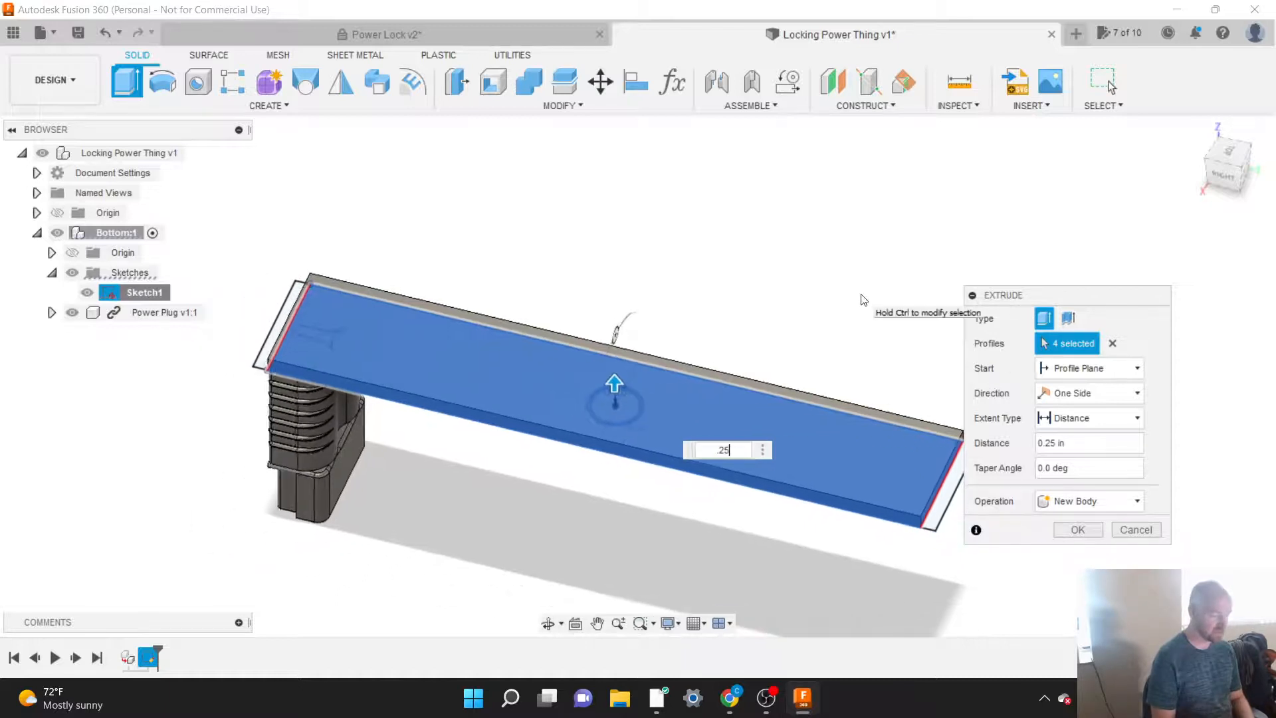
Step: View the base from the side, try an extrusion distance of -0.25 in, and restore it to 0.25 in
left_click(1236, 167)
mouse_move(622, 282)
middle_mouse_down("shift")
mouse_move(649, 285)
mouse_move(624, 278)
middle_mouse_up("shift")
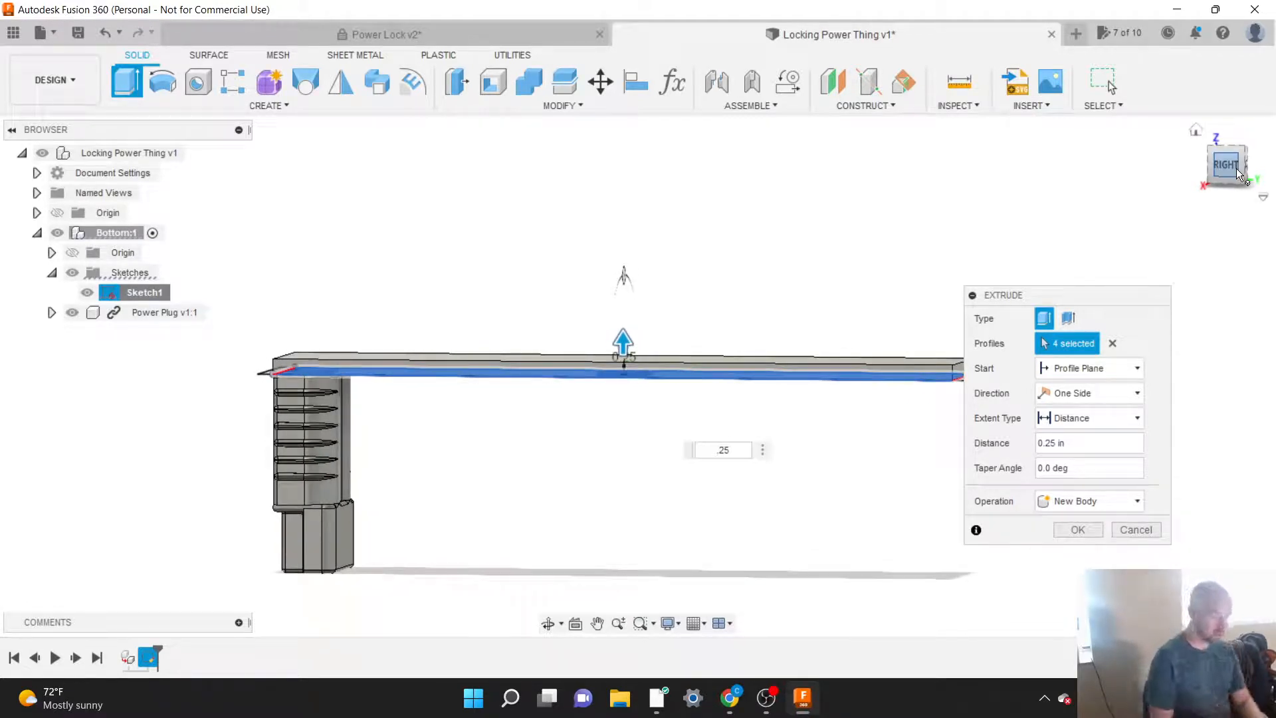
left_click(714, 450)
type("-")
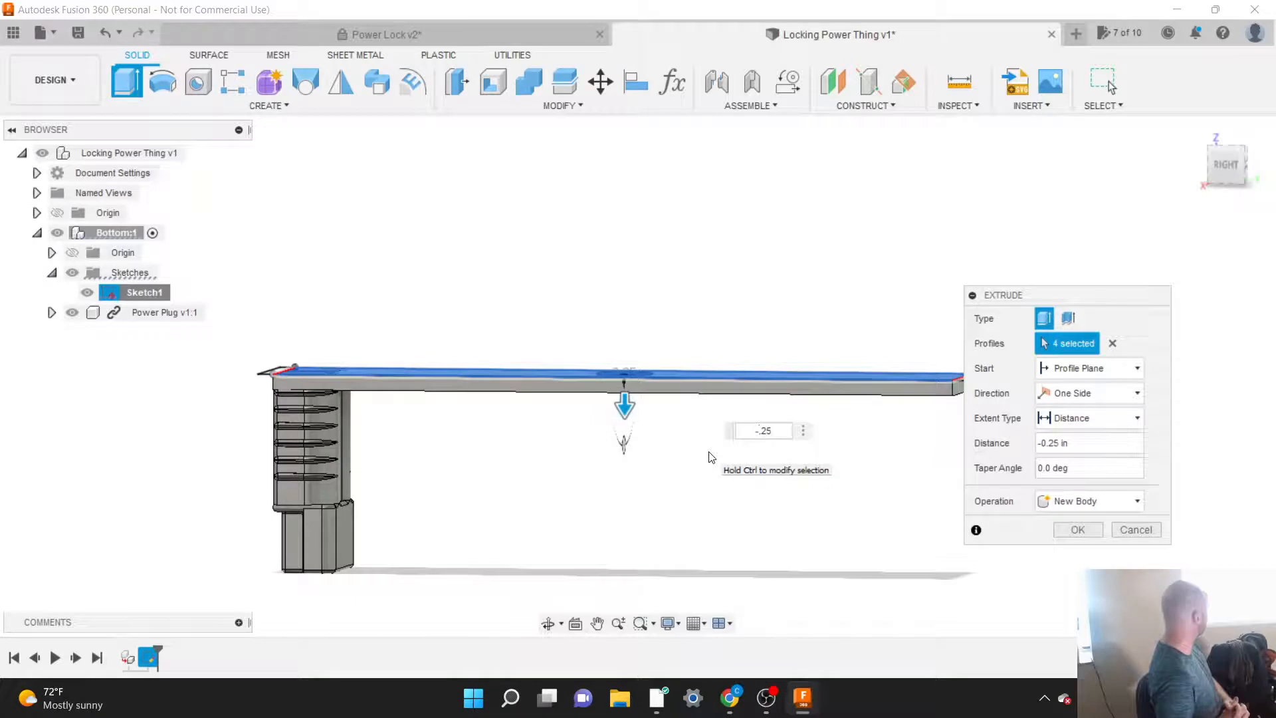
key("BackSpace")
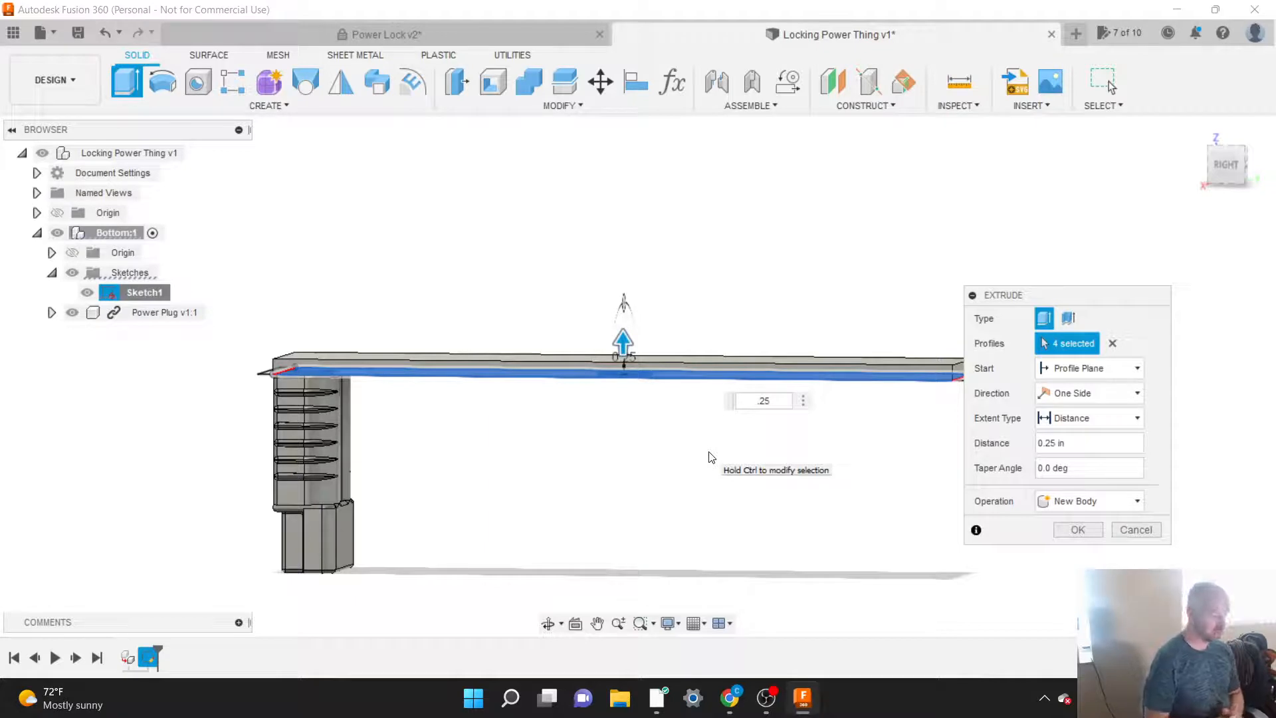
type(".")
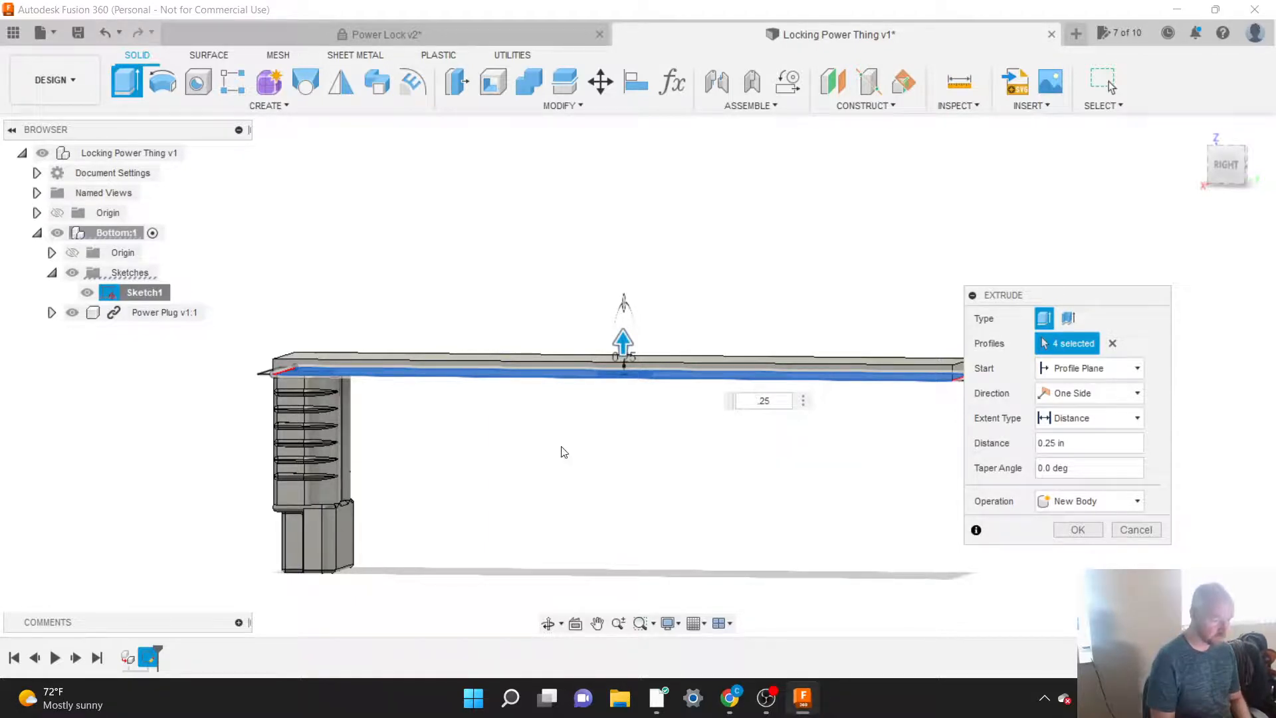
Step: Set the extrusion's operation to New Body and complete the 0.25 in base extrusion
scroll(565, 452, "down", 1)
left_click_drag(1007, 301, 971, 241)
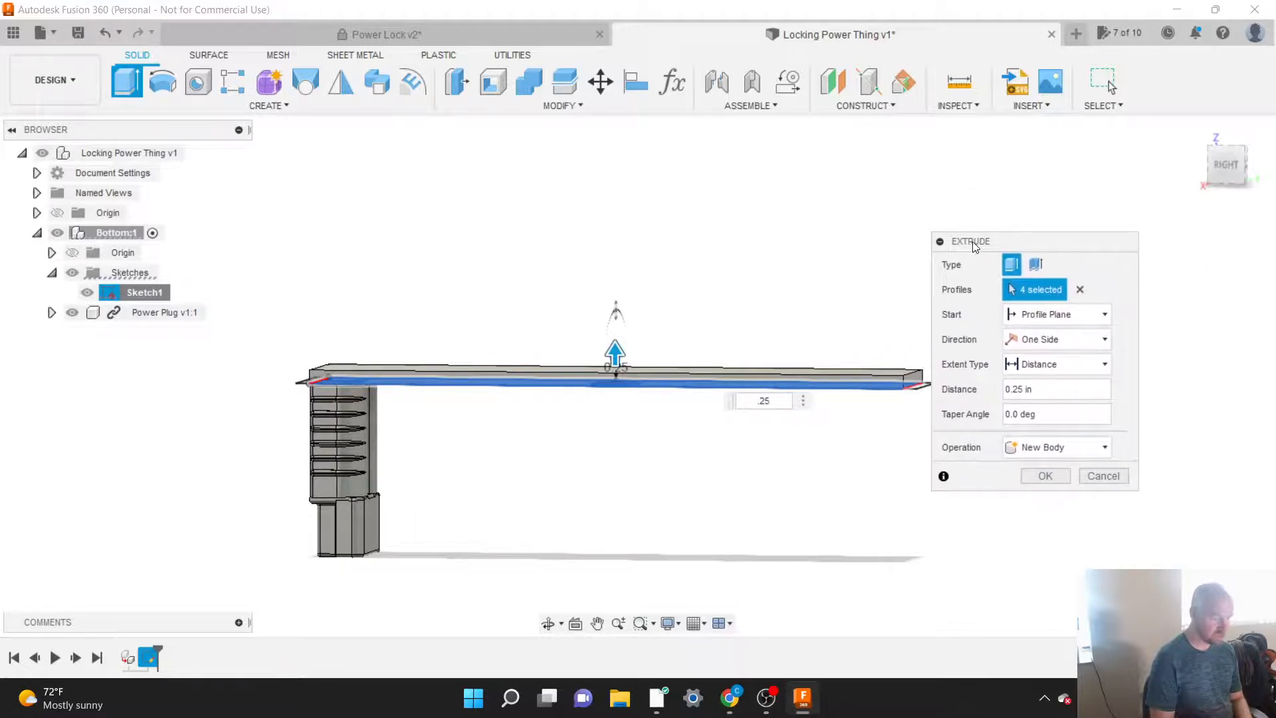
left_click(1031, 446)
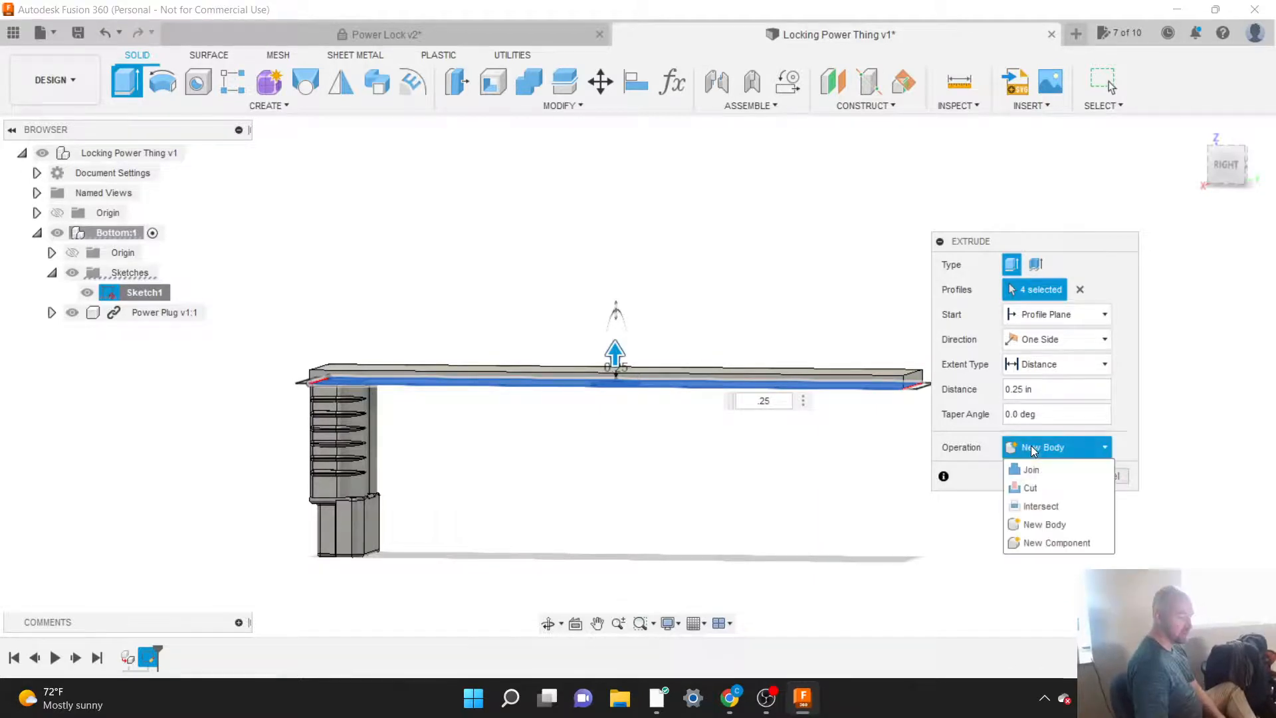
left_click(1031, 447)
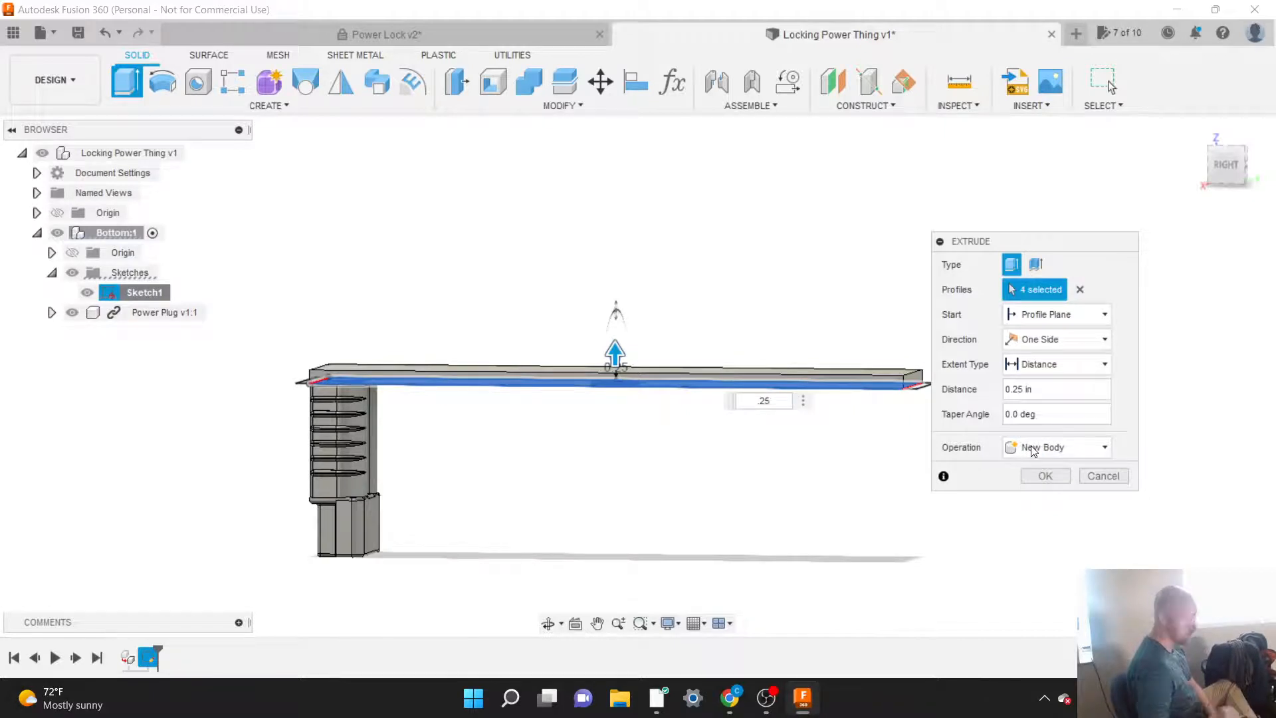
left_click(1033, 451)
left_click(1033, 466)
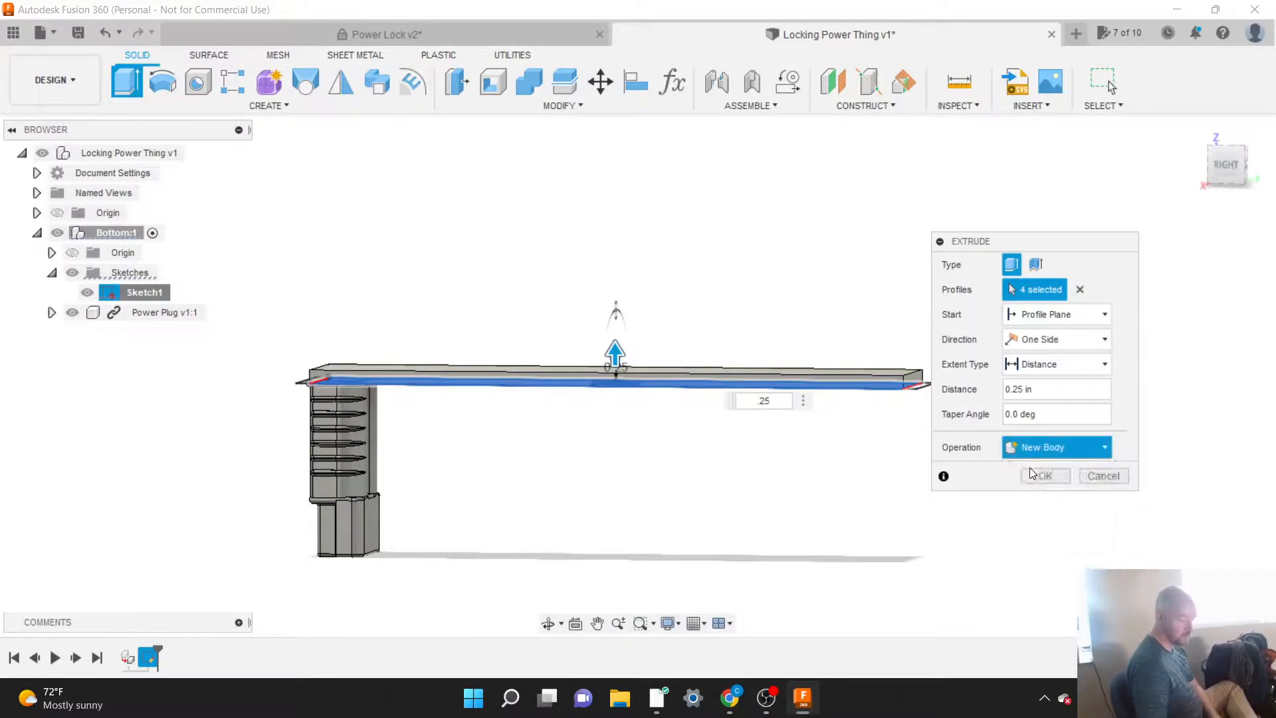
left_click(1055, 444)
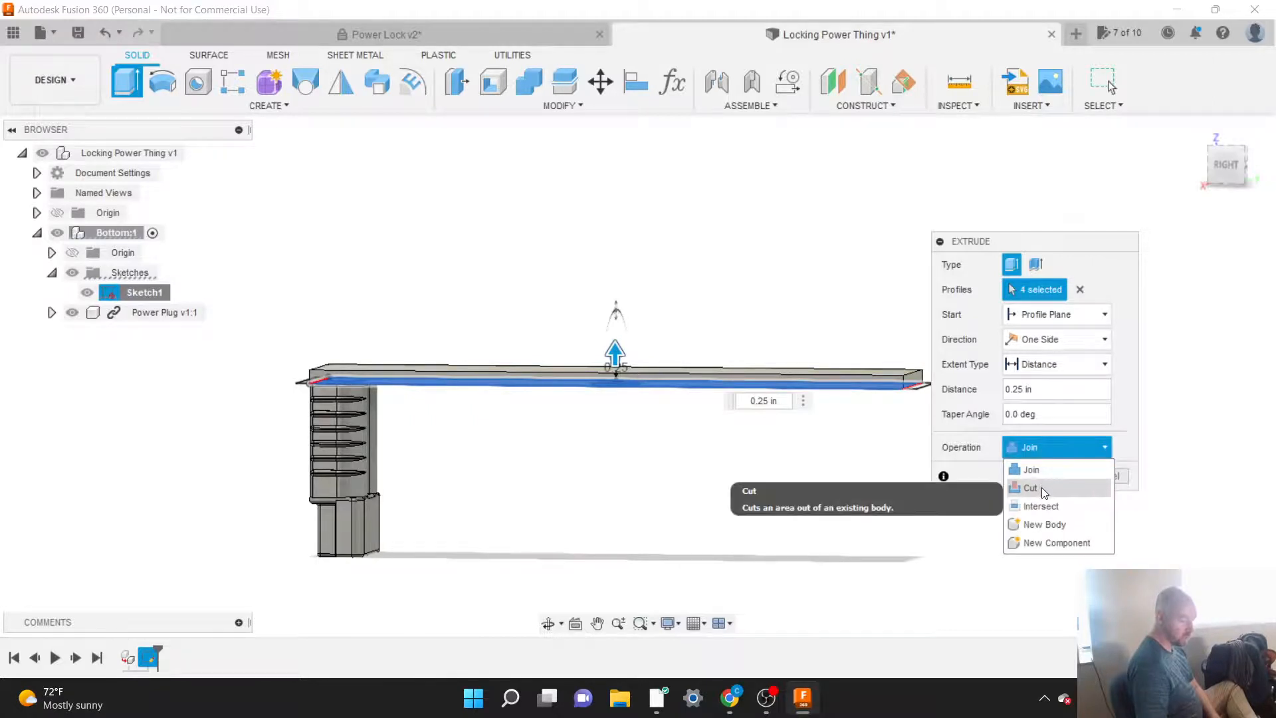
left_click(1043, 524)
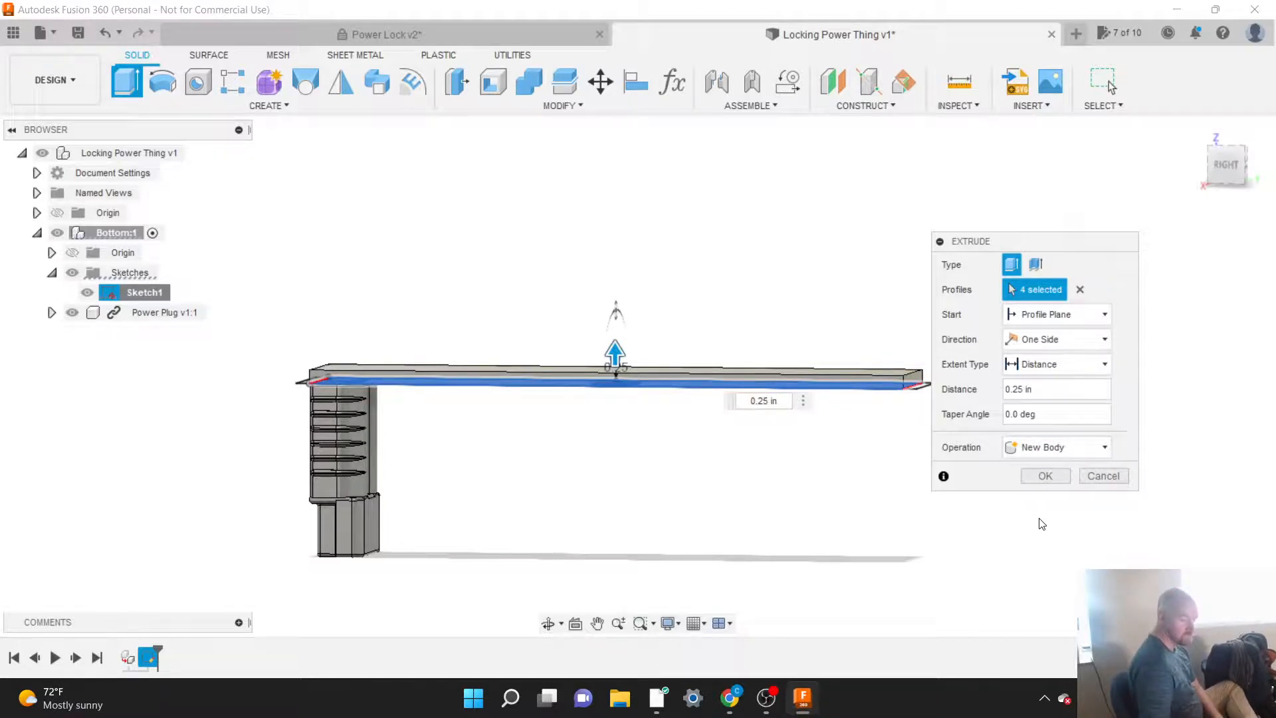
left_click(1046, 479)
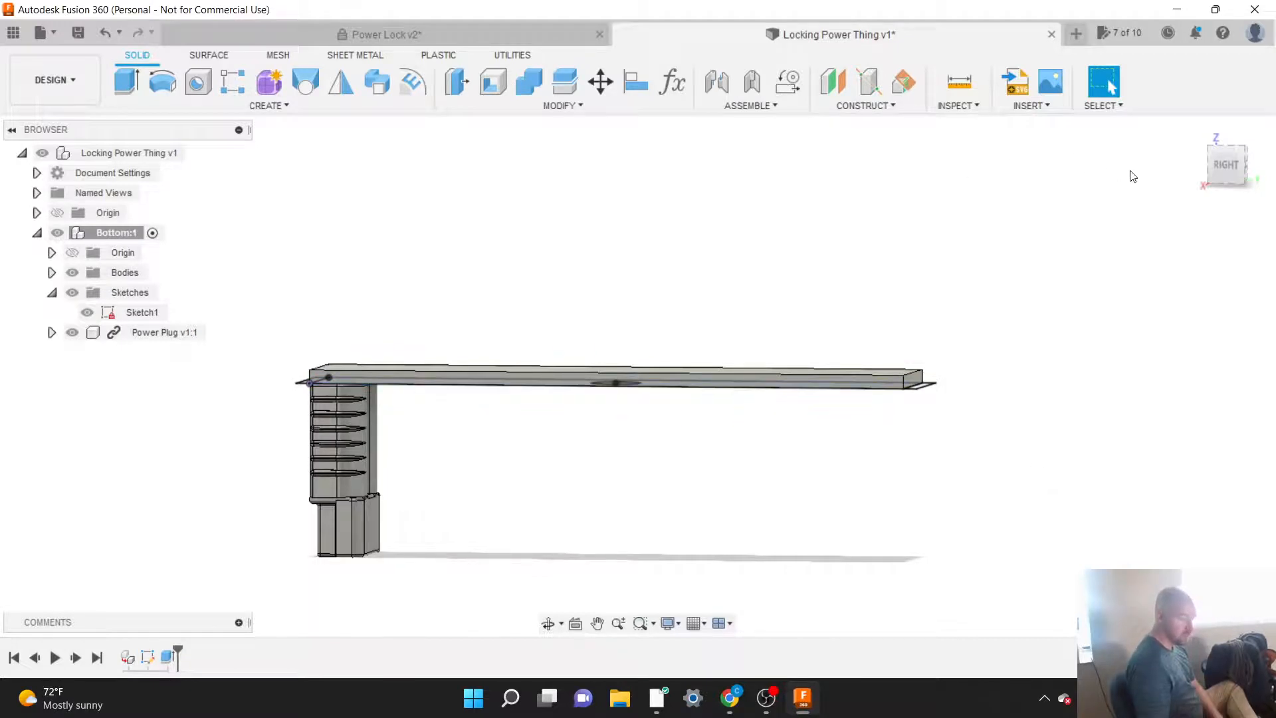
left_click_drag(1229, 165, 1264, 186)
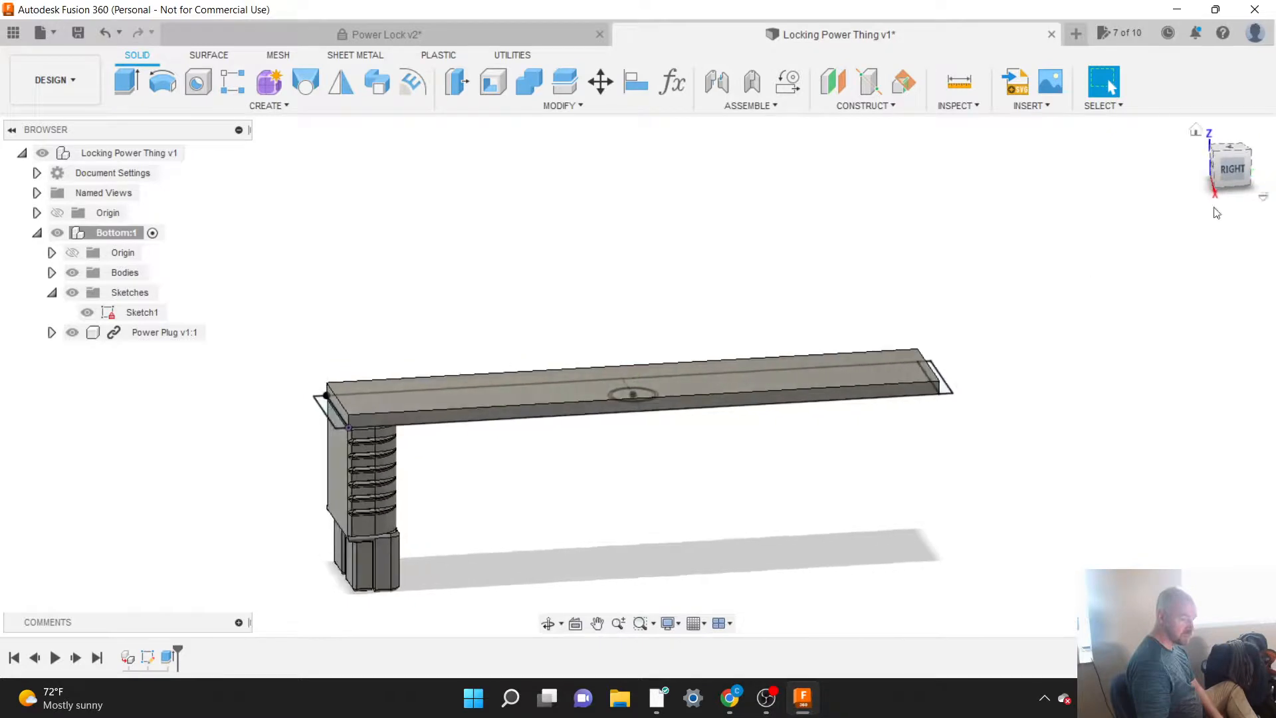
scroll(244, 480, "up", 3)
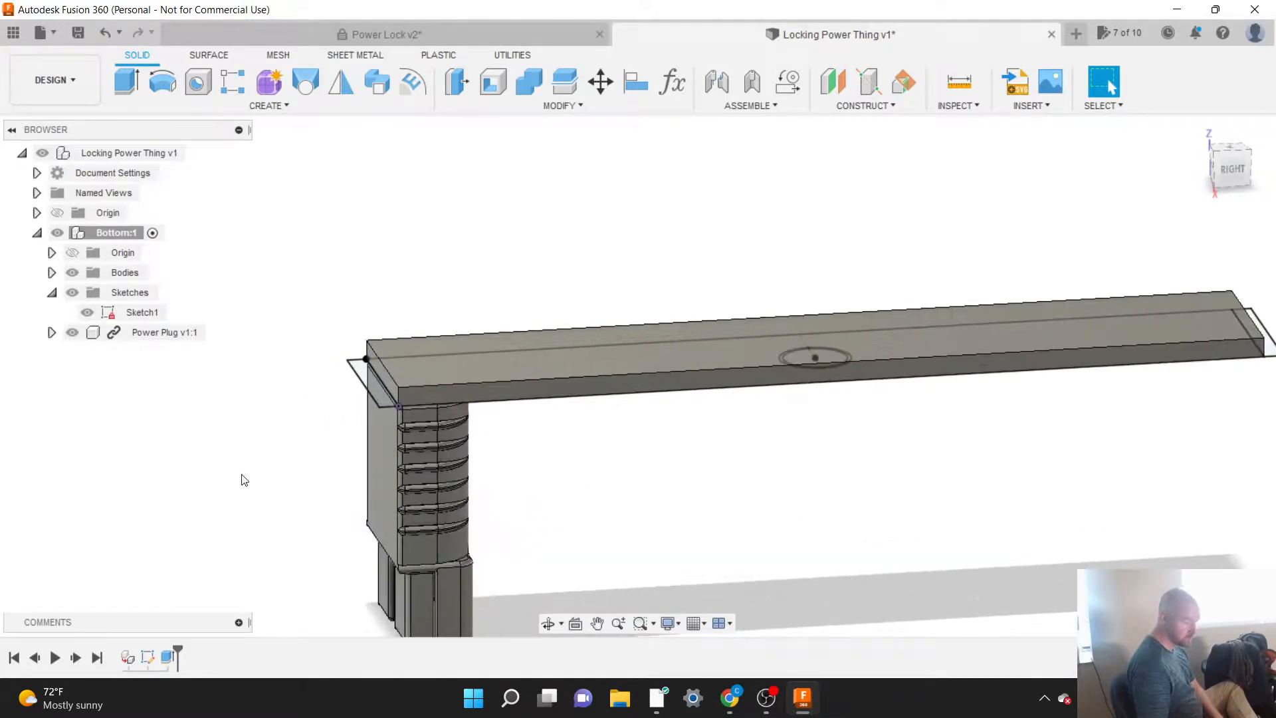
scroll(316, 473, "up", 1)
scroll(339, 446, "down", 1)
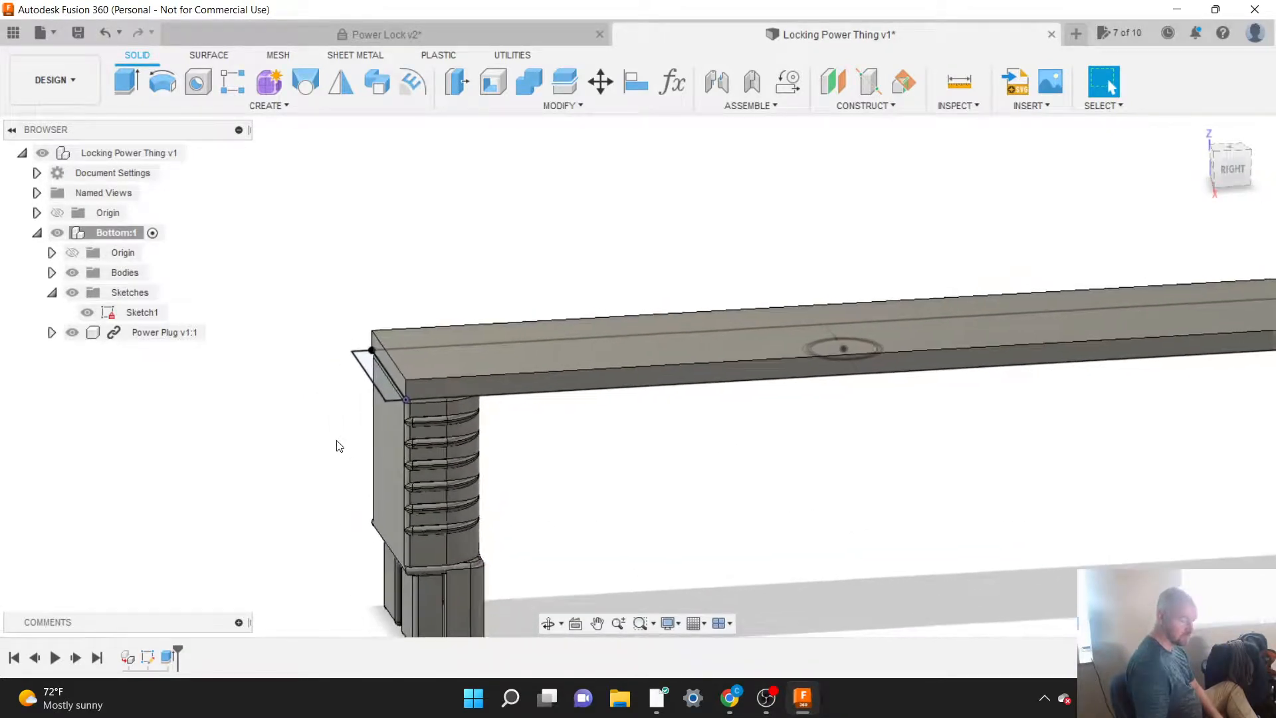
Step: Start an extrusion of the narrow sketch strip beyond the base's end beside the power plug
scroll(336, 445, "down", 2)
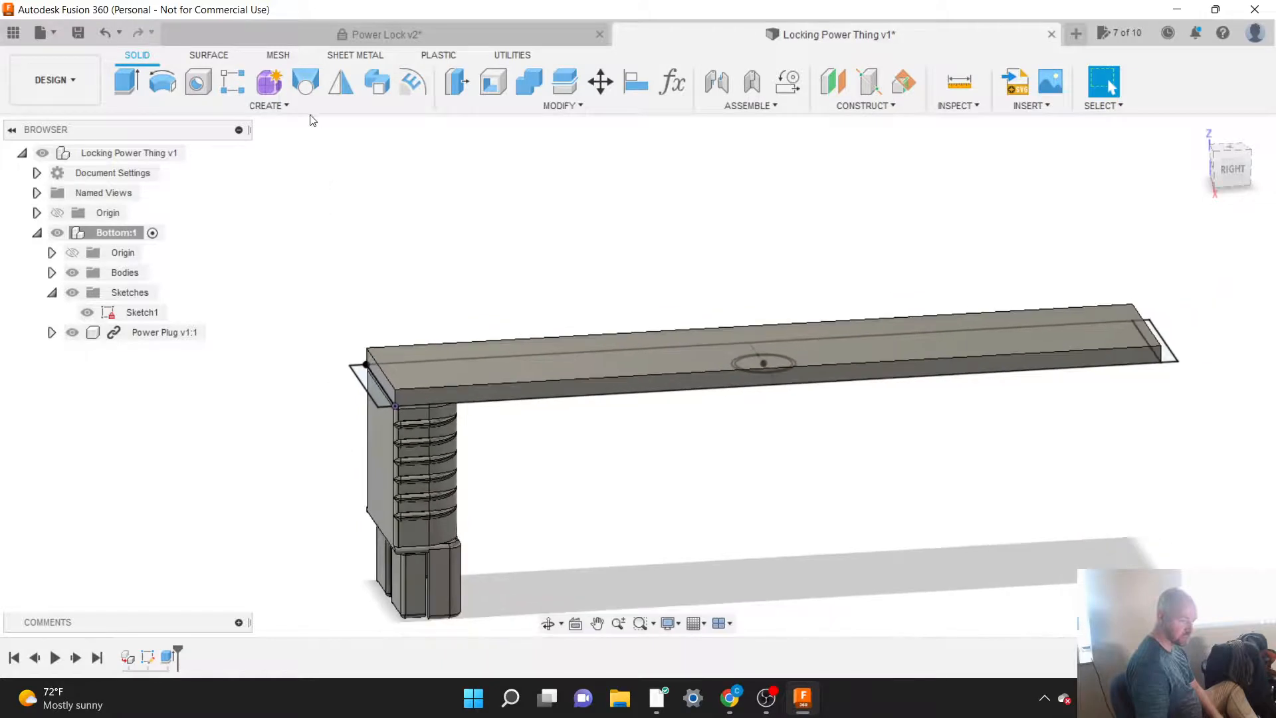
left_click(285, 107)
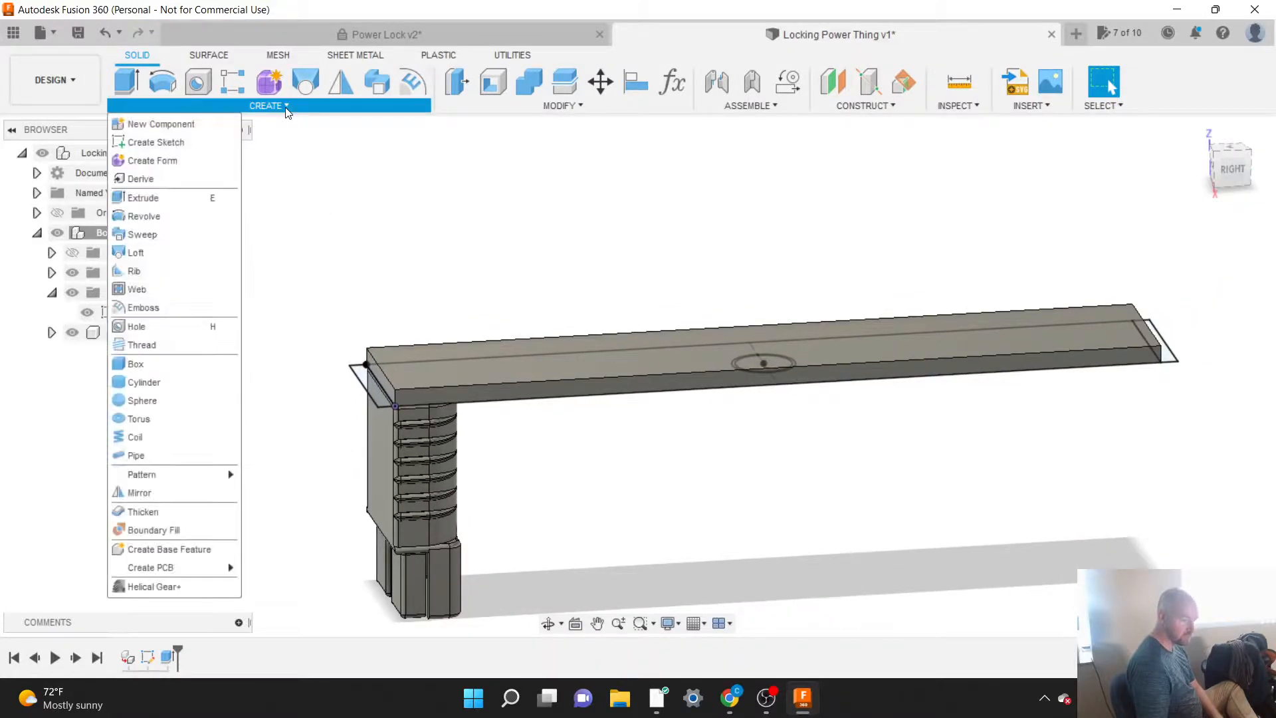
left_click(171, 199)
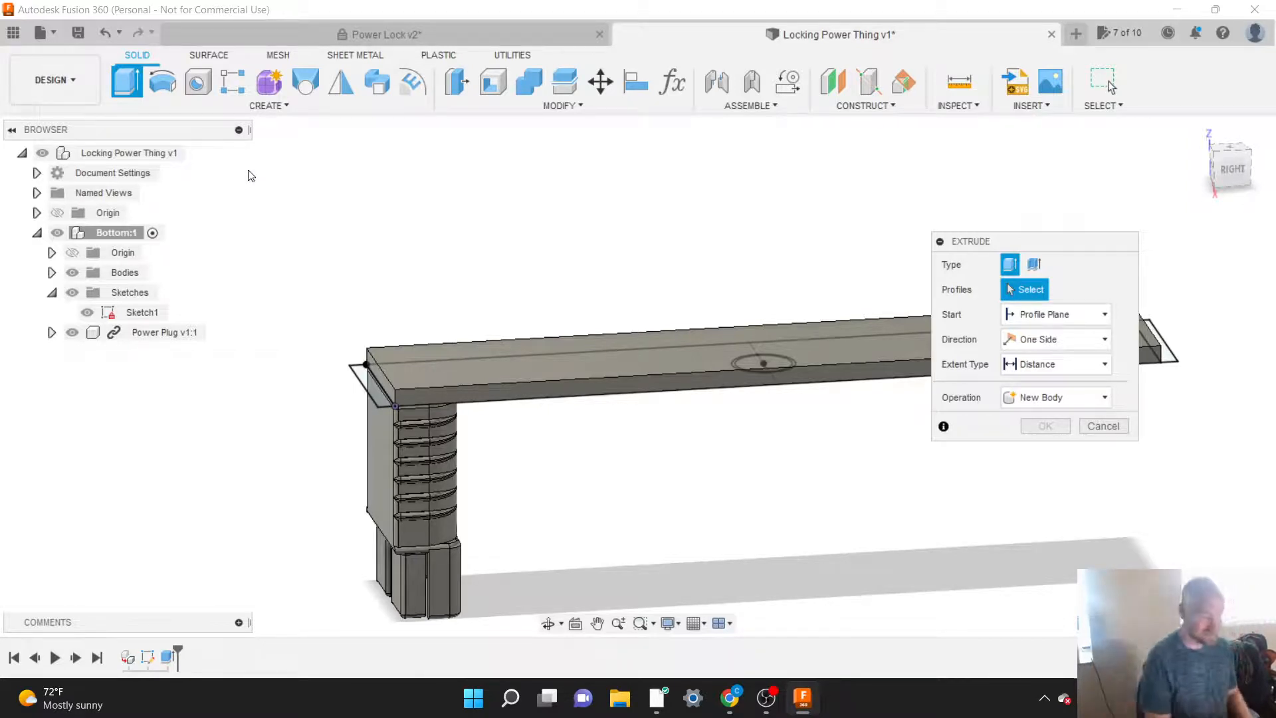
left_click(376, 389)
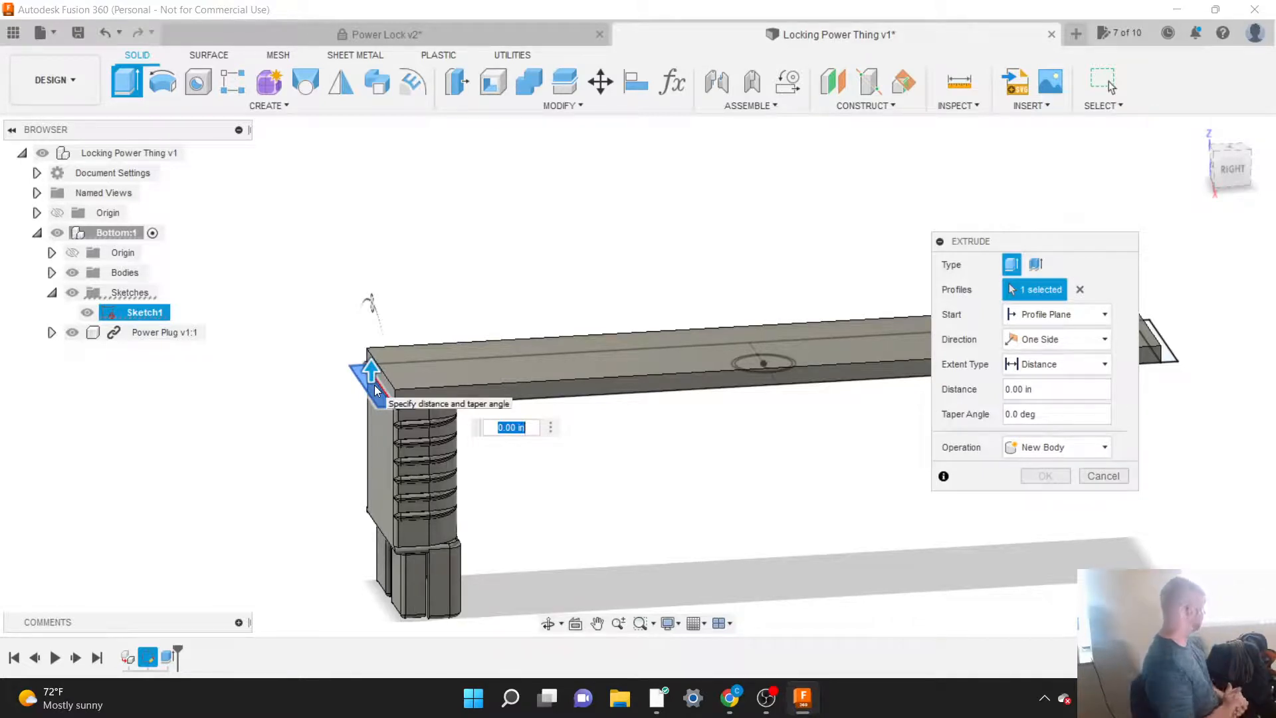
scroll(343, 399, "up", 5)
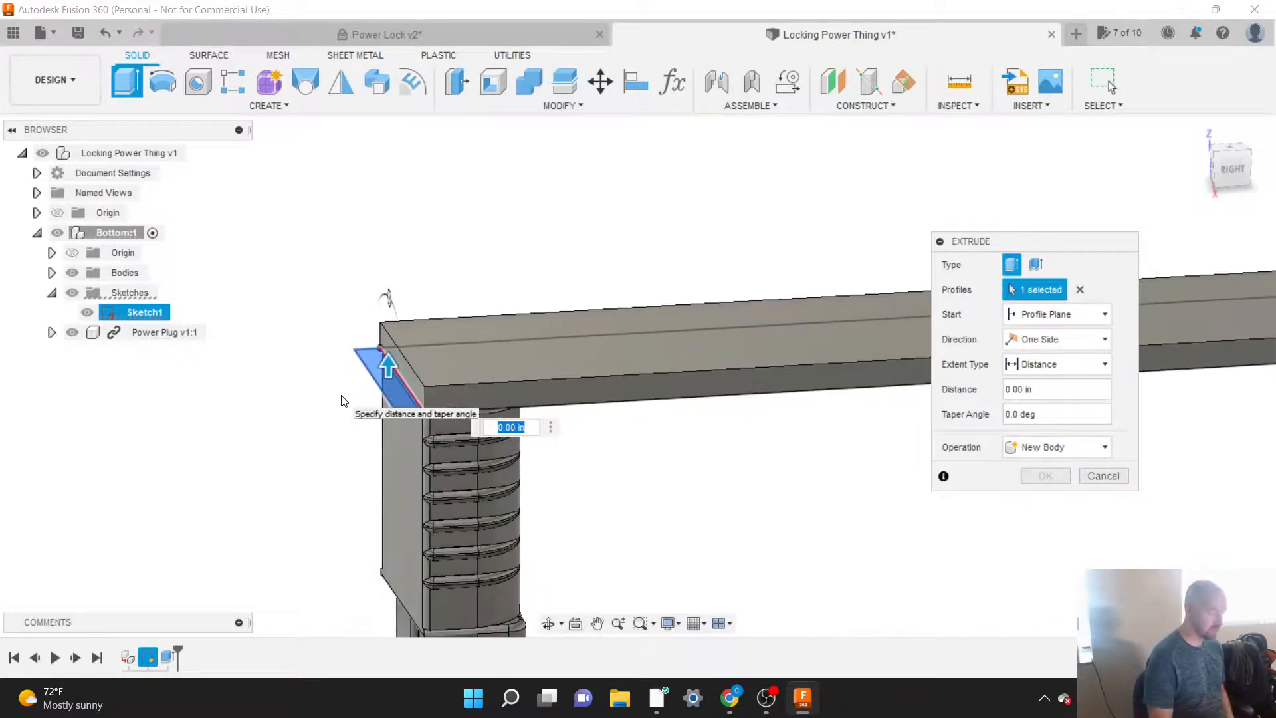
scroll(443, 213, "down", 1)
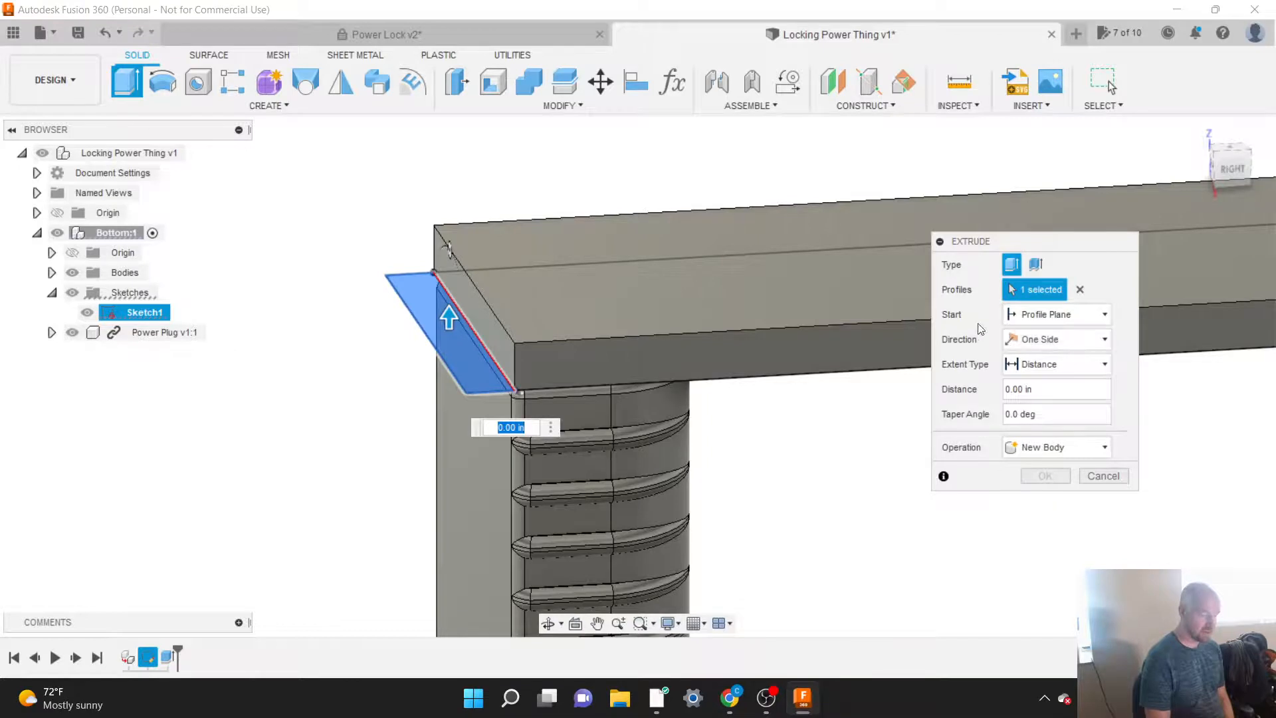
scroll(555, 136, "down", 4)
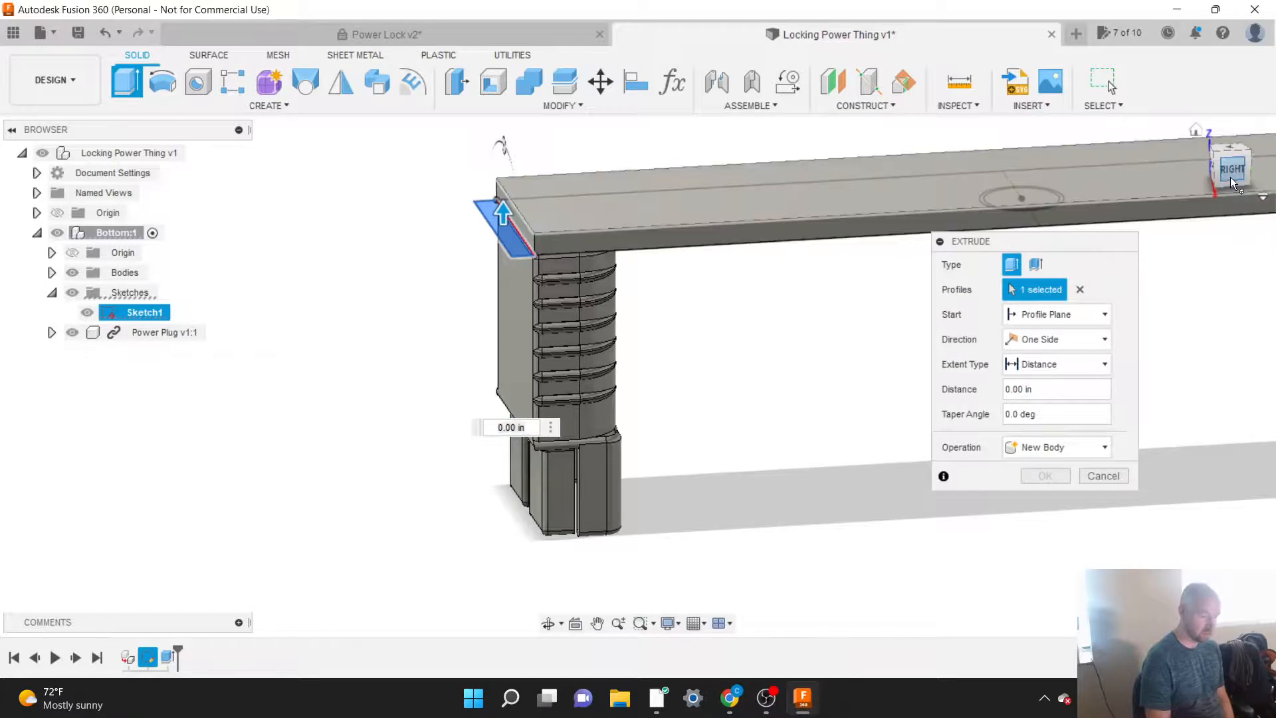
left_click_drag(1231, 178, 1231, 137)
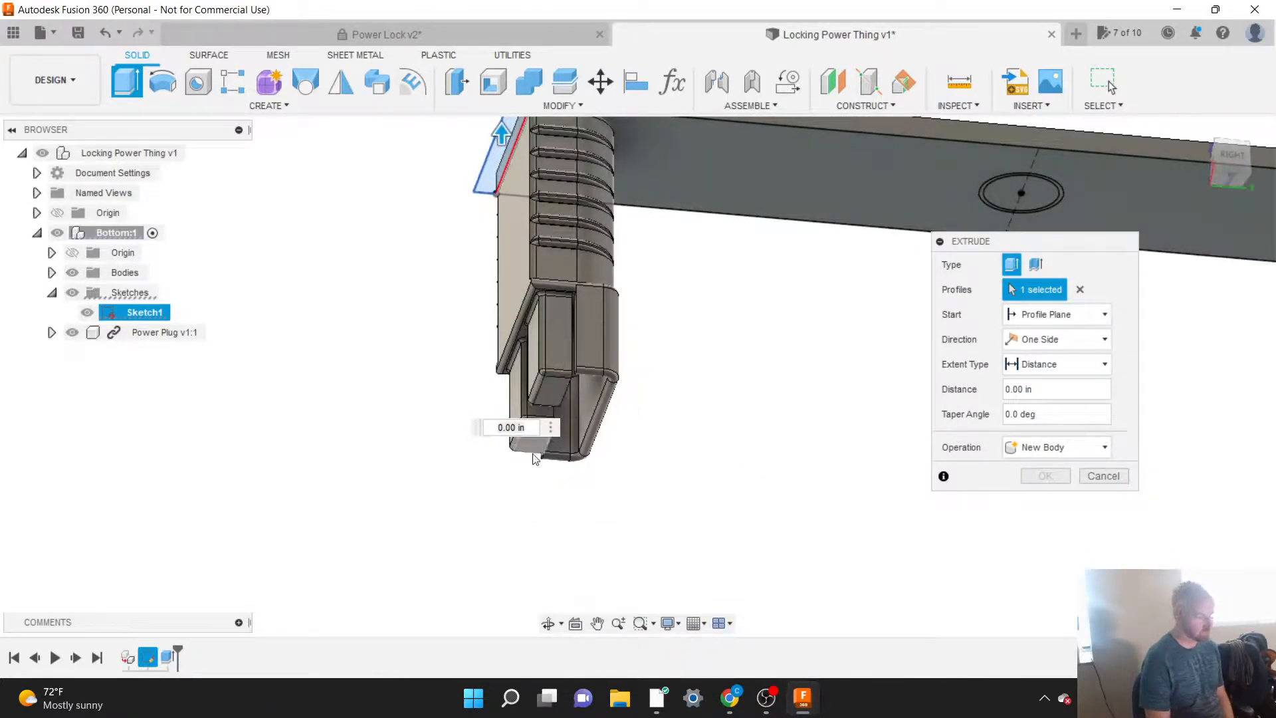
scroll(538, 567, "down", 2)
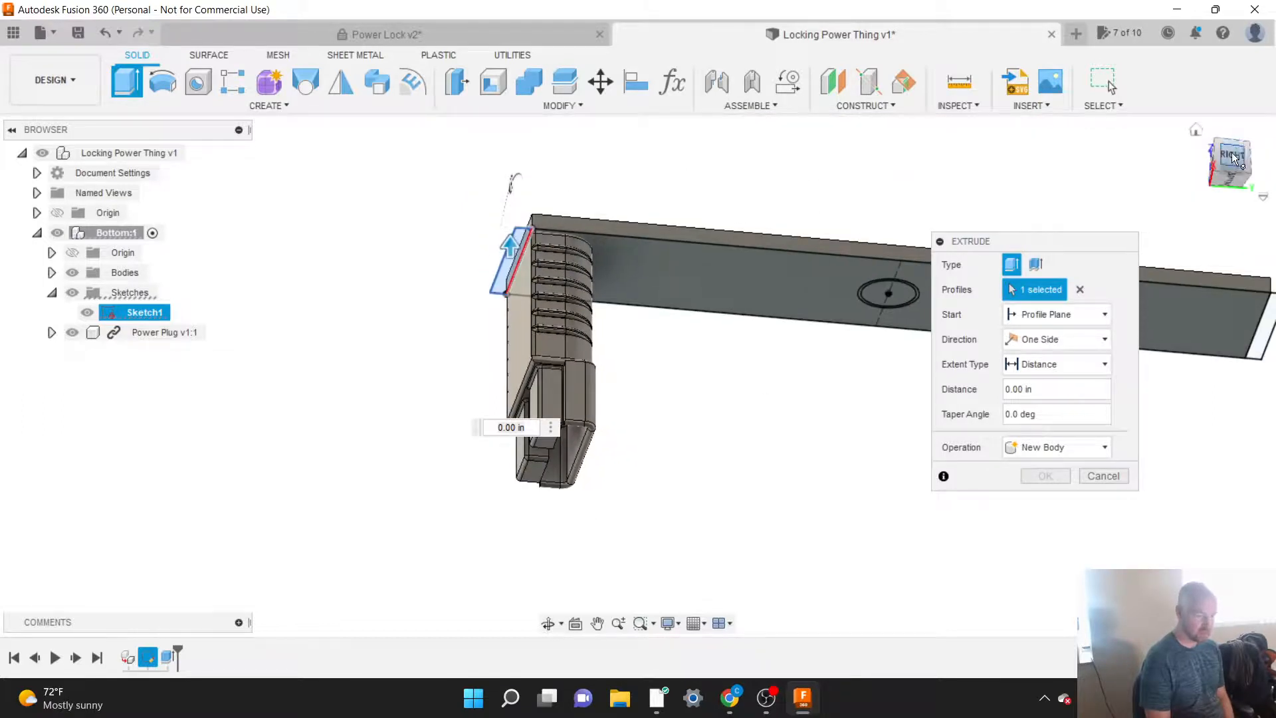
left_click_drag(1232, 160, 1227, 201)
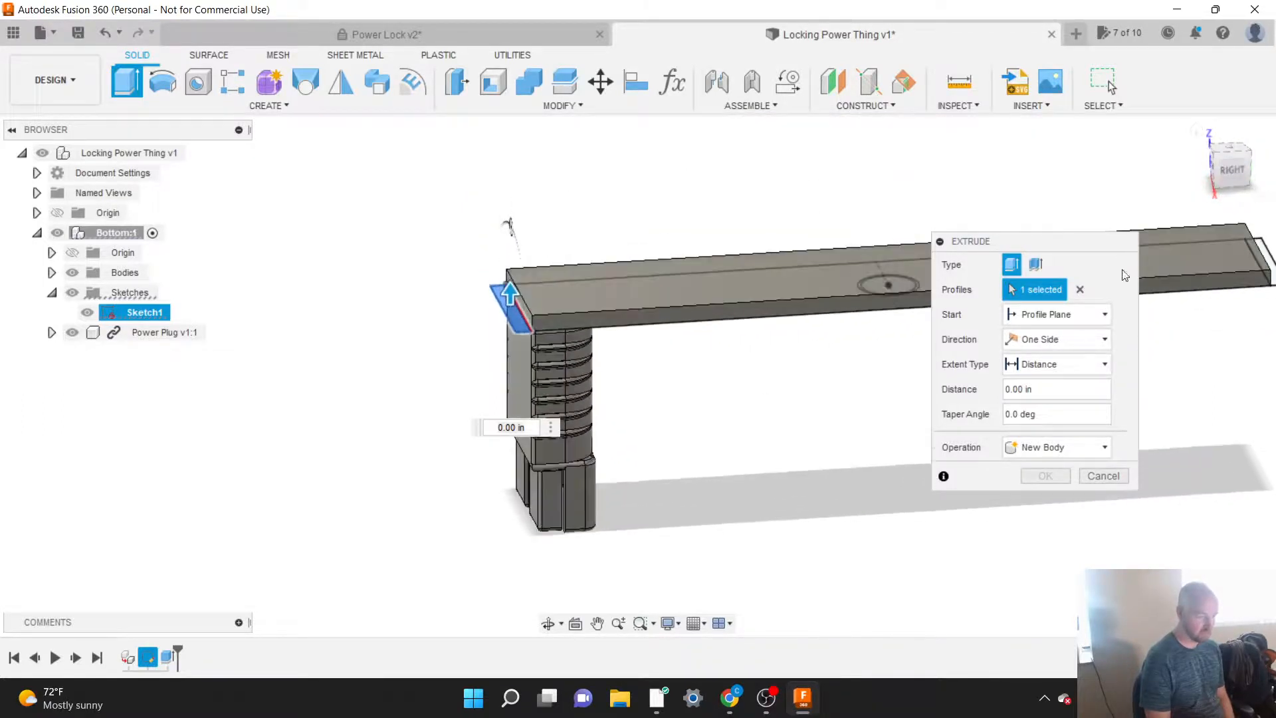
Step: Change the extrusion's direction to Two Sides and set both the Side 1 and Side 2 distances to 0.25 in
left_click(1057, 343)
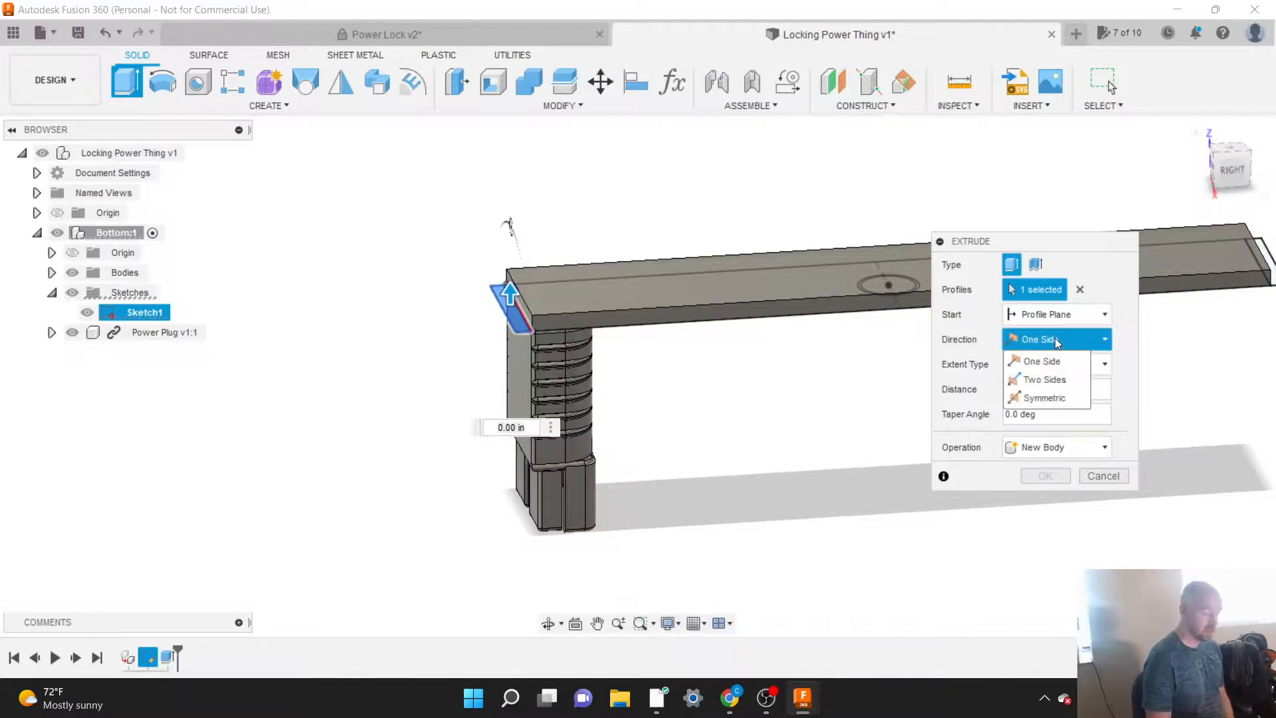
left_click(1040, 379)
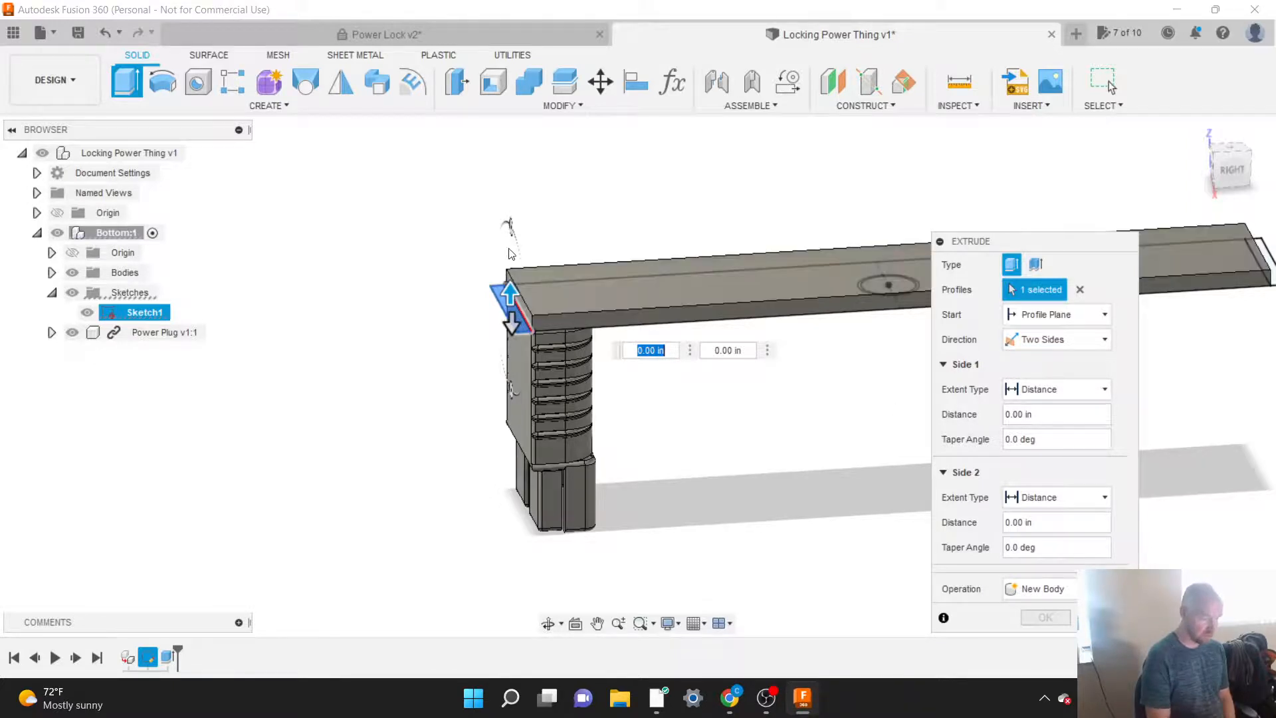
type(".25")
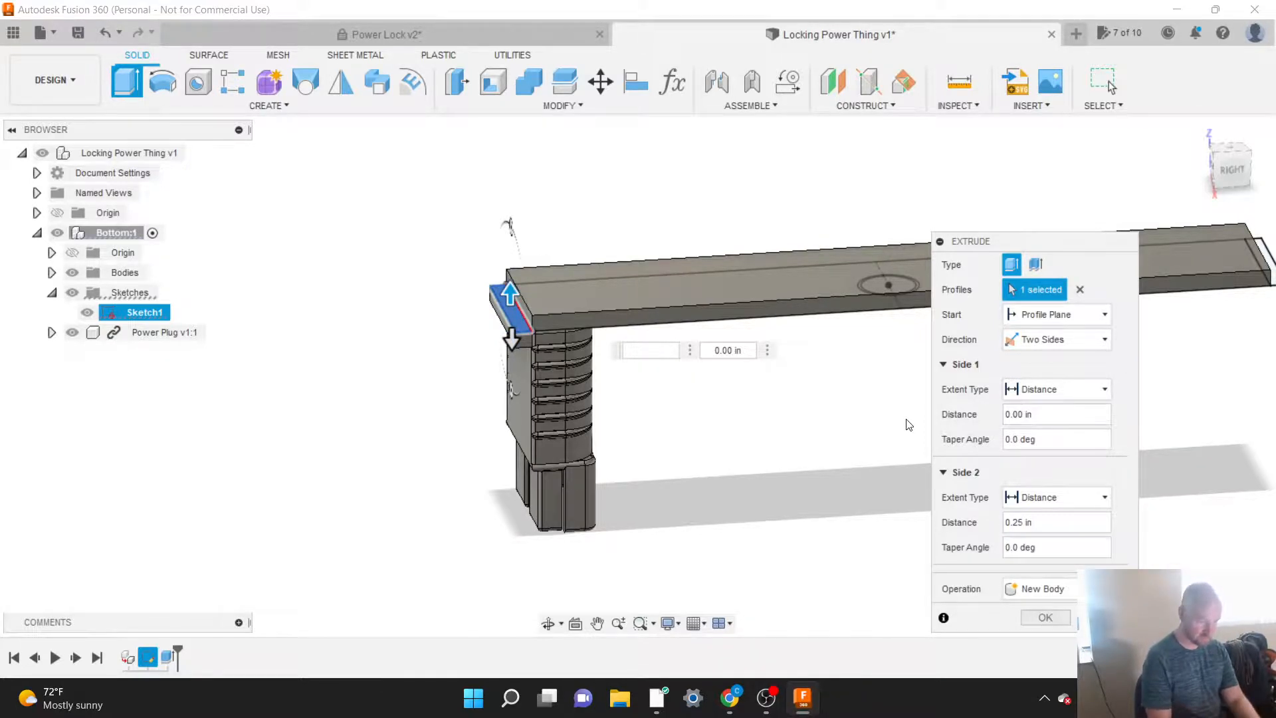
left_click(1032, 415)
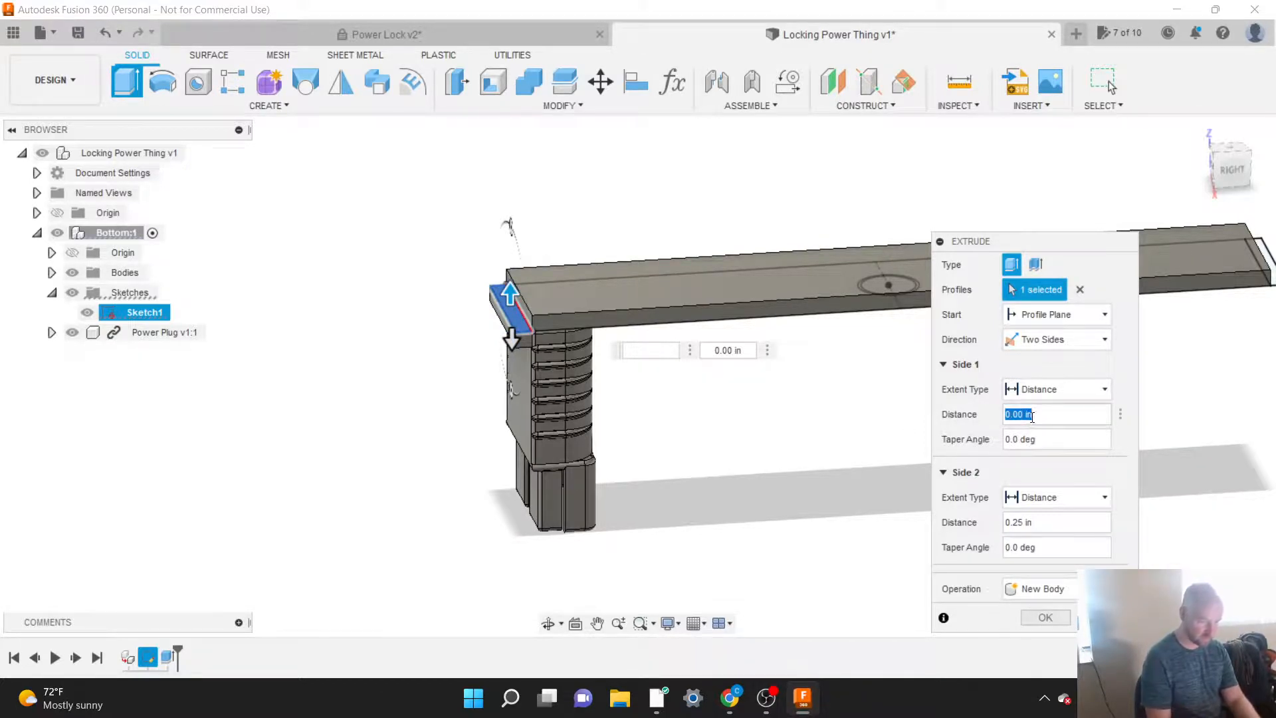
type(".25")
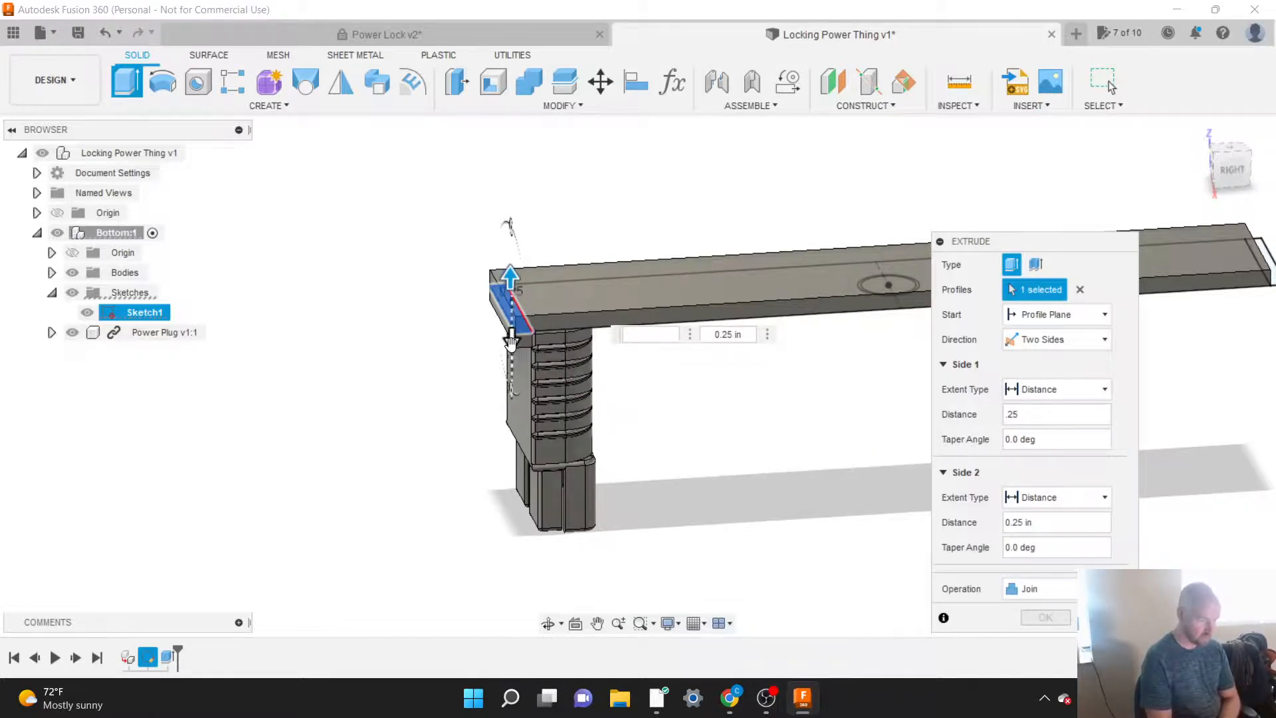
Step: Extend the end wall downward past the power plug by setting the Side 2 distance to 6 in
left_click_drag(511, 339, 511, 525)
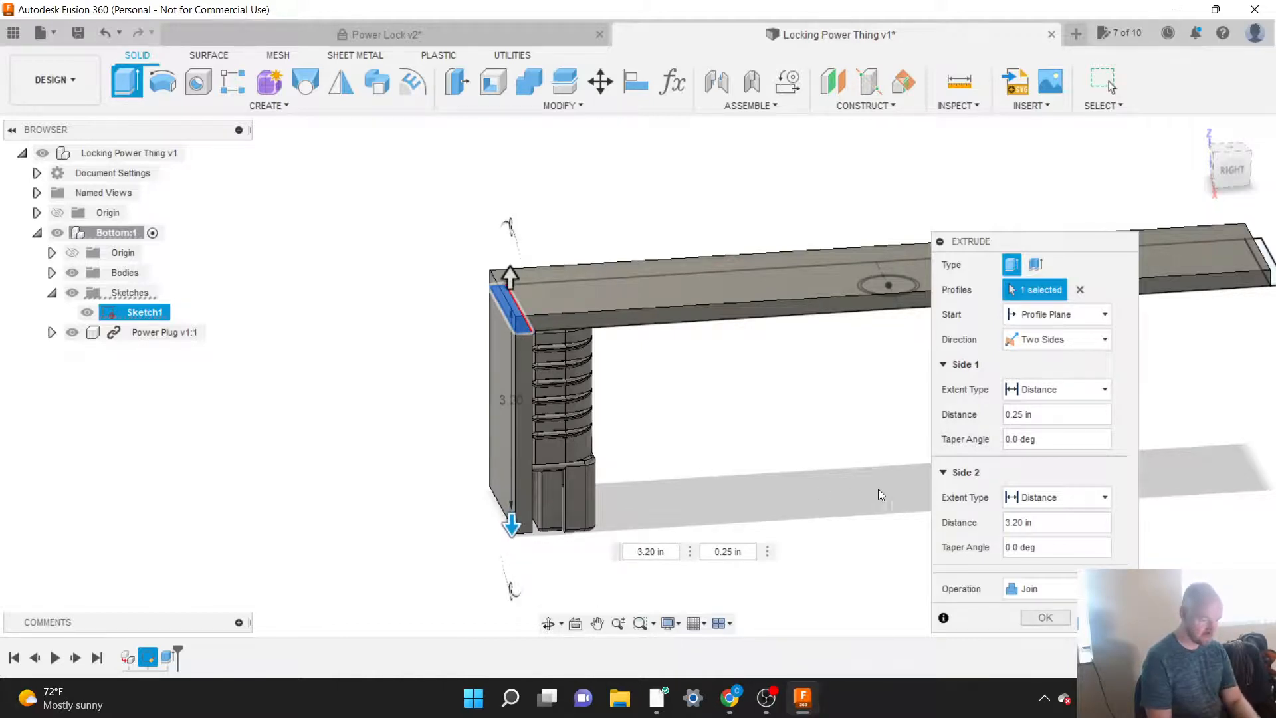
left_click(1040, 523)
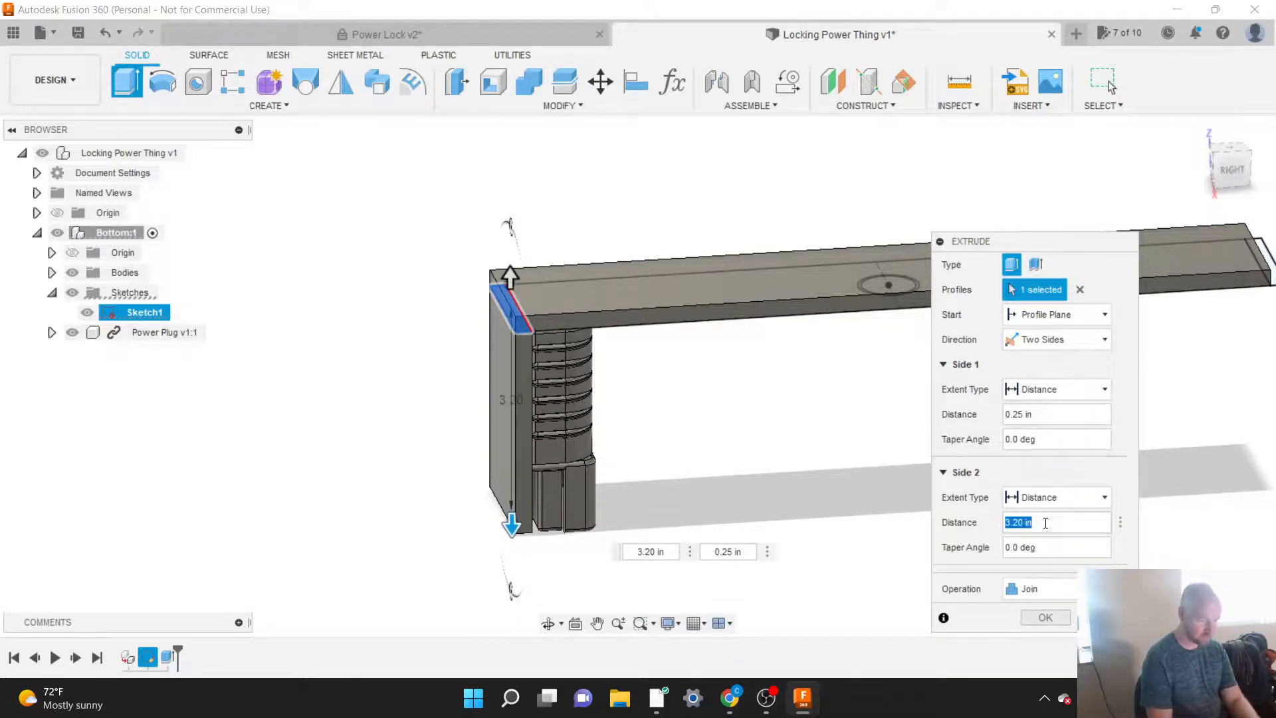
type("6")
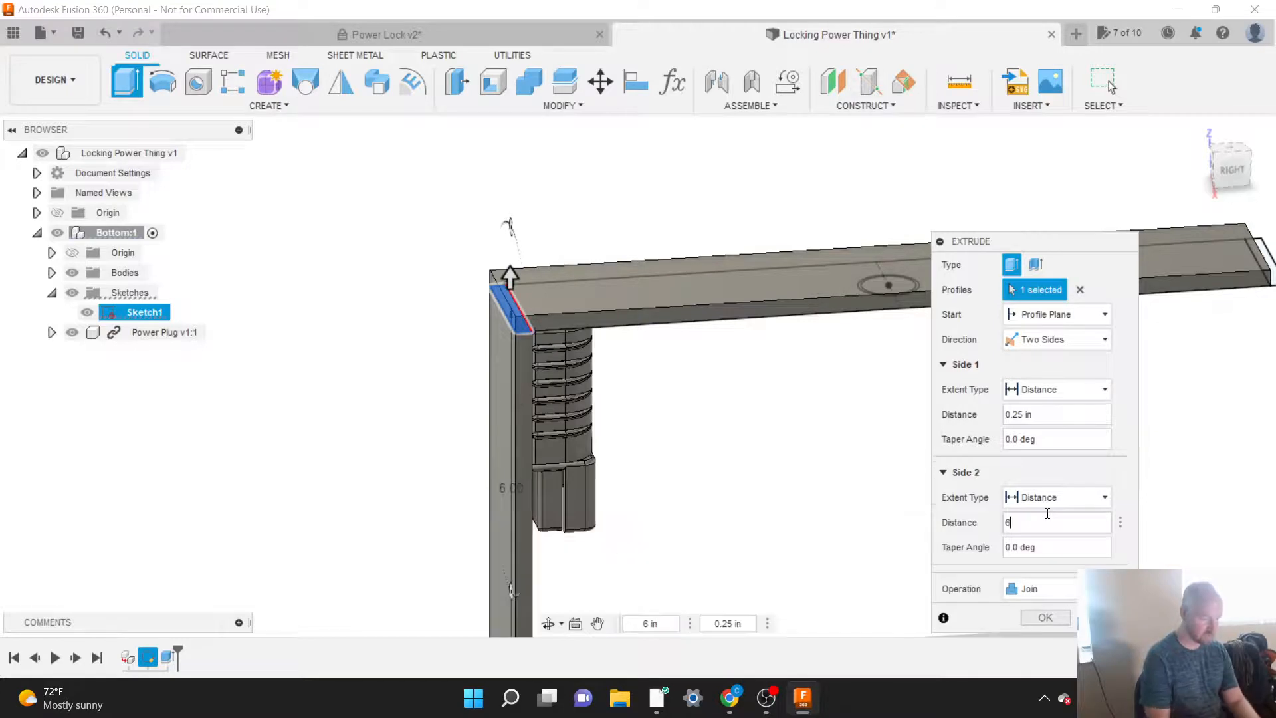
scroll(422, 419, "down", 3)
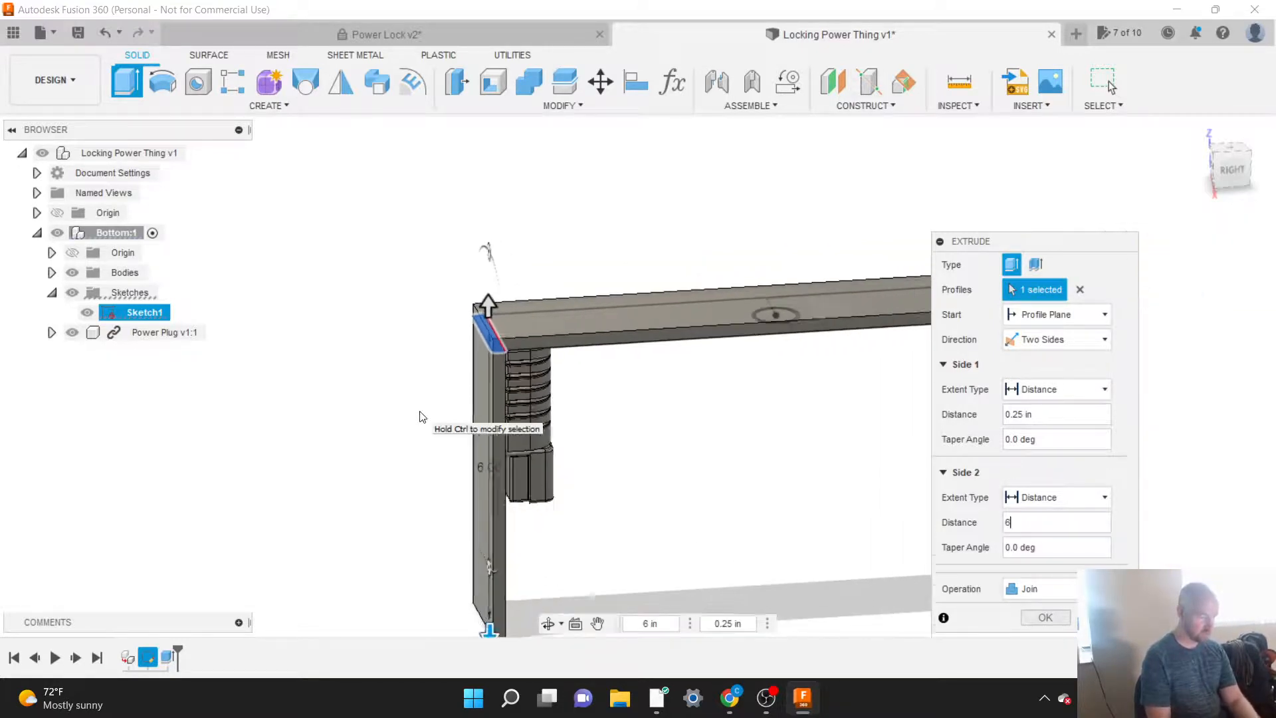
scroll(393, 327, "down", 2)
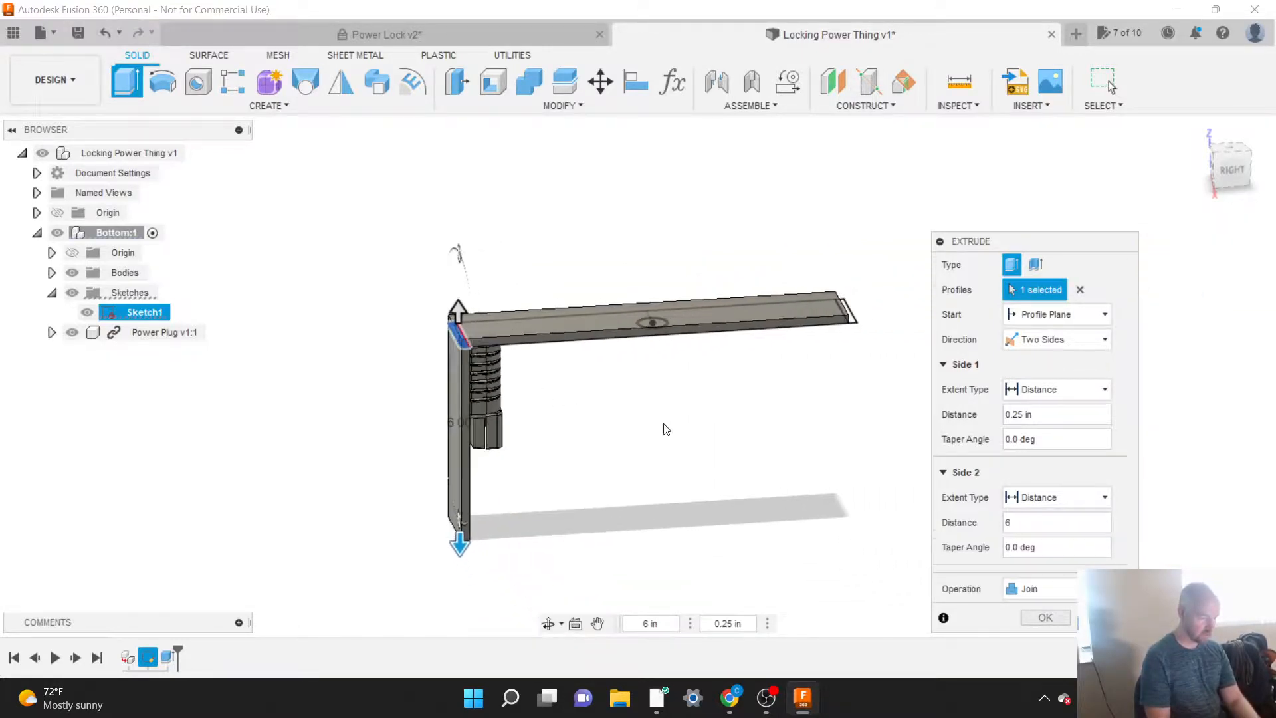
scroll(666, 428, "up", 1)
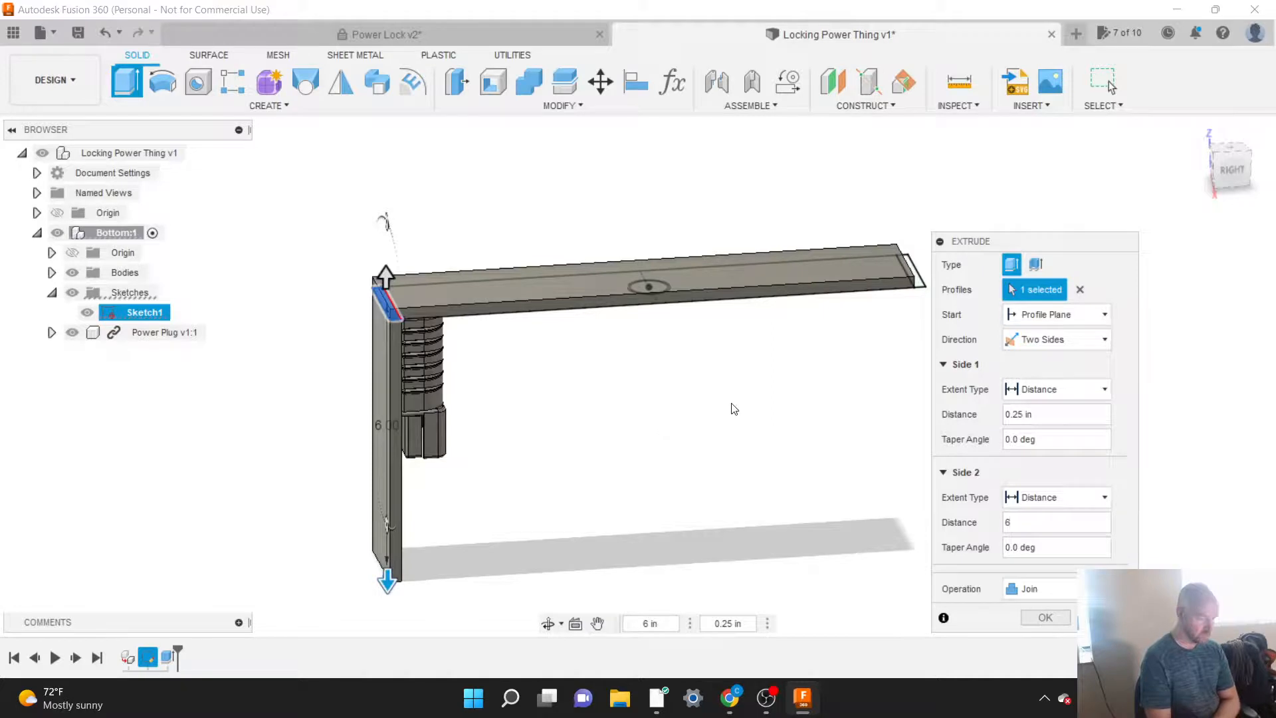
Step: Set the end wall's extrusion operation to New Body and complete the extrusion
left_click_drag(962, 249, 987, 156)
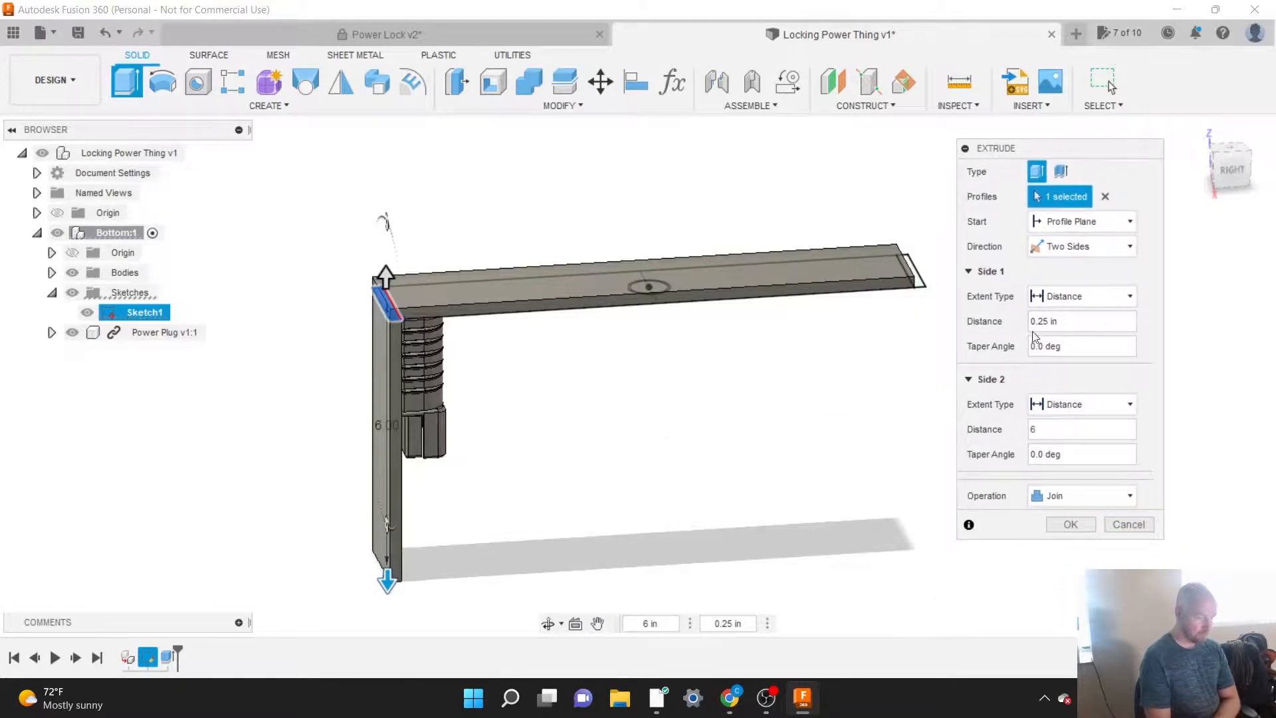
left_click(1058, 498)
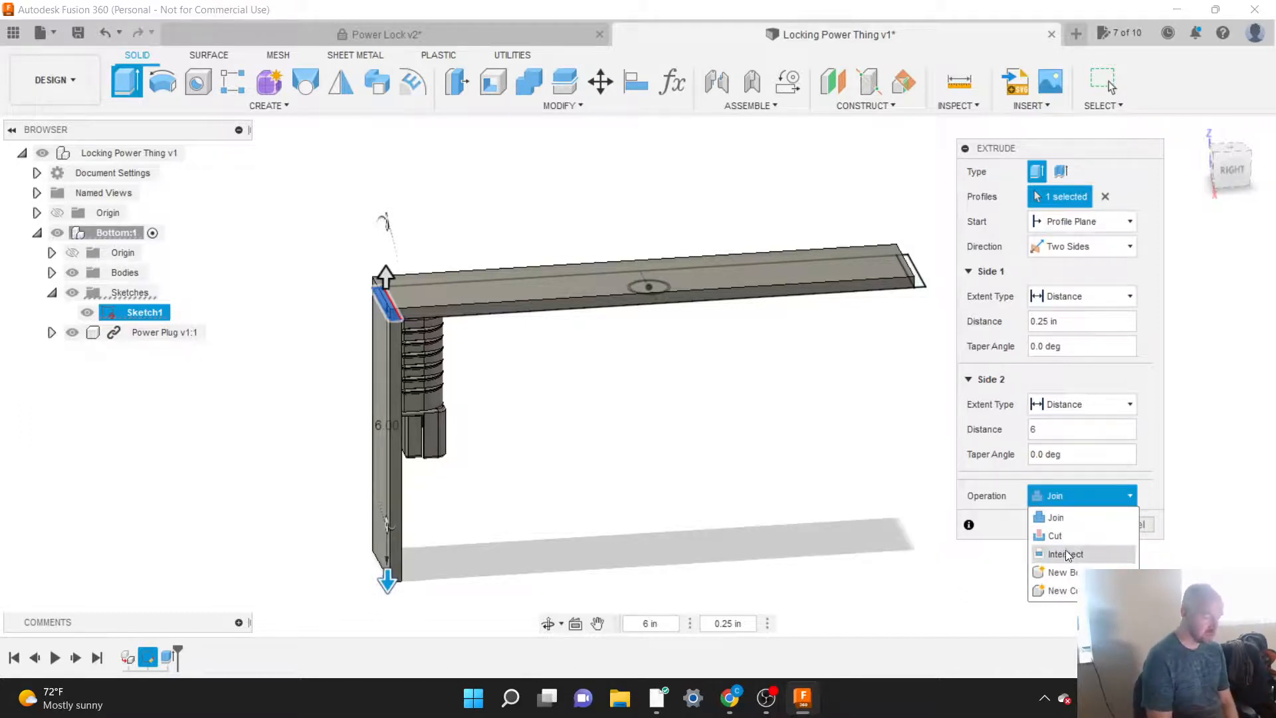
left_click(1060, 572)
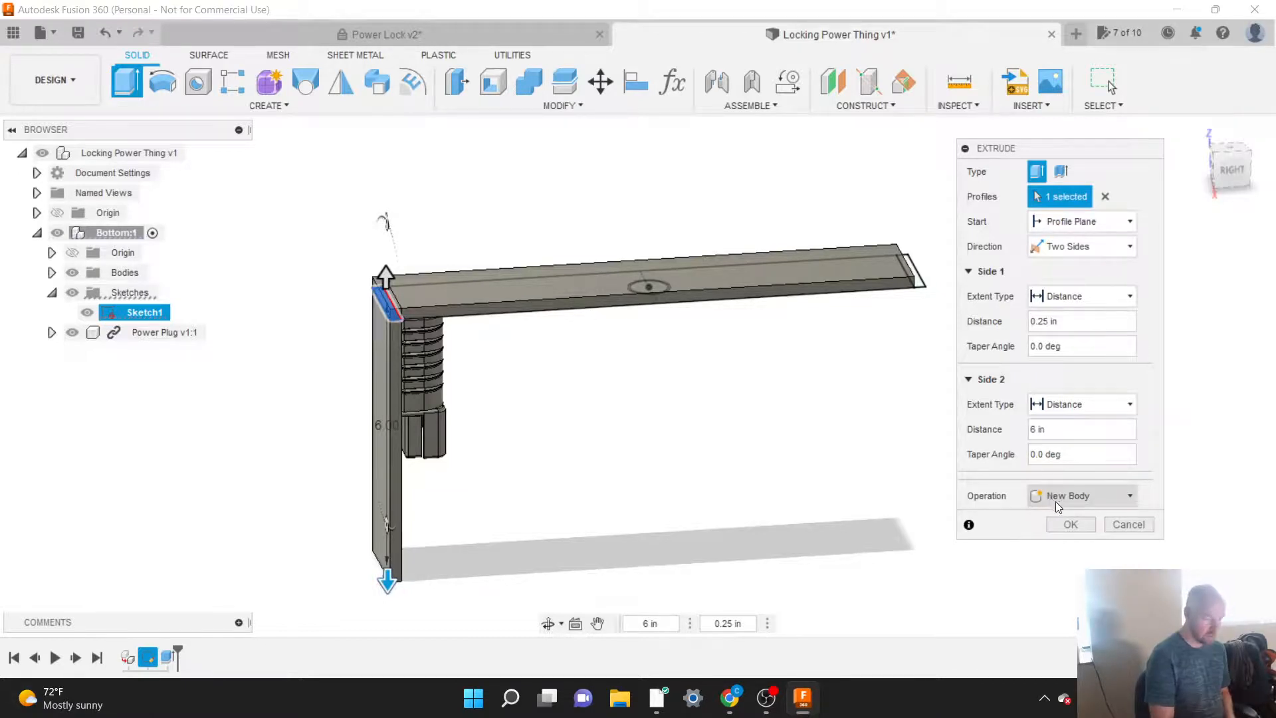
left_click(1073, 524)
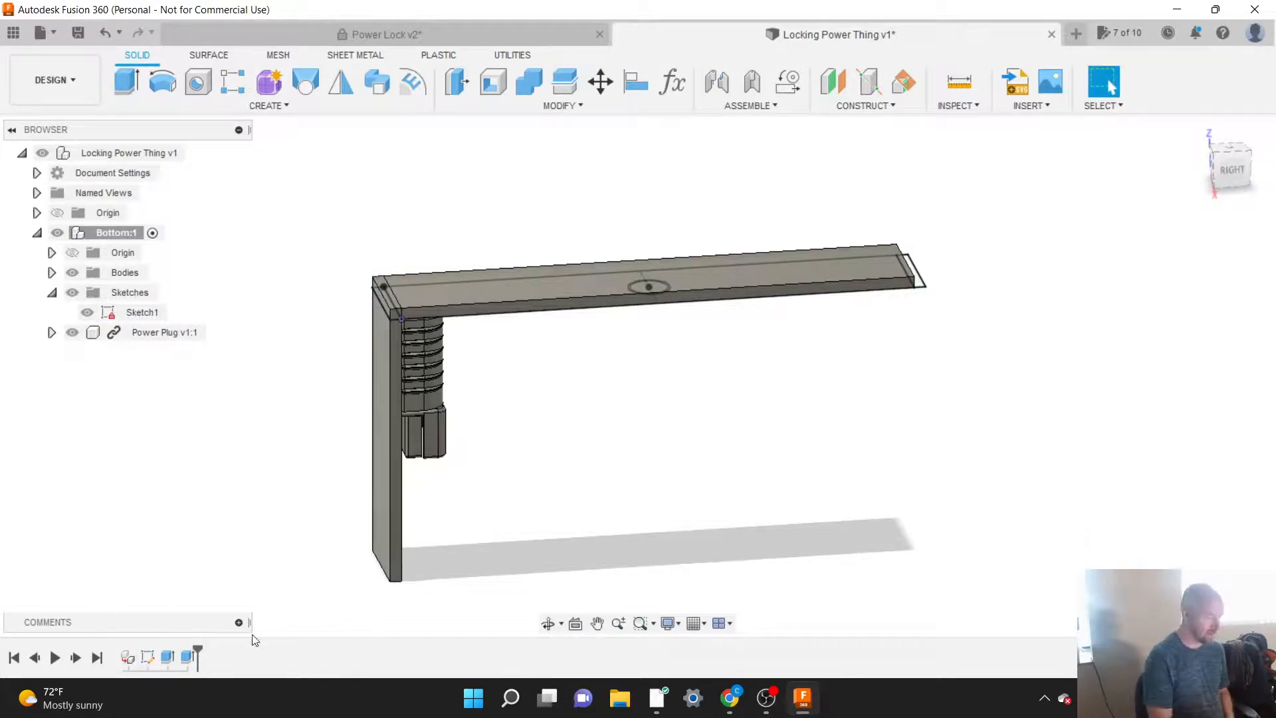
Step: Expand the list of bodies in the Bottom component and rename its sketch as Bottom
left_click(187, 658)
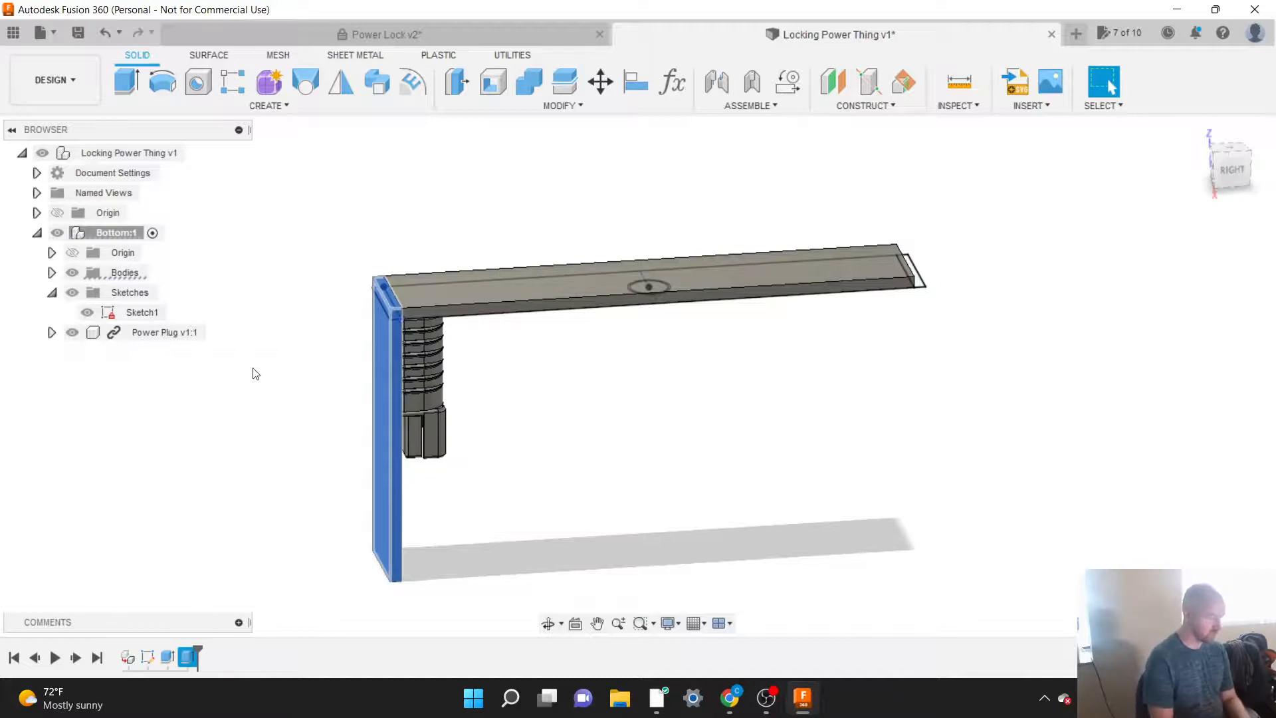
left_click(51, 273)
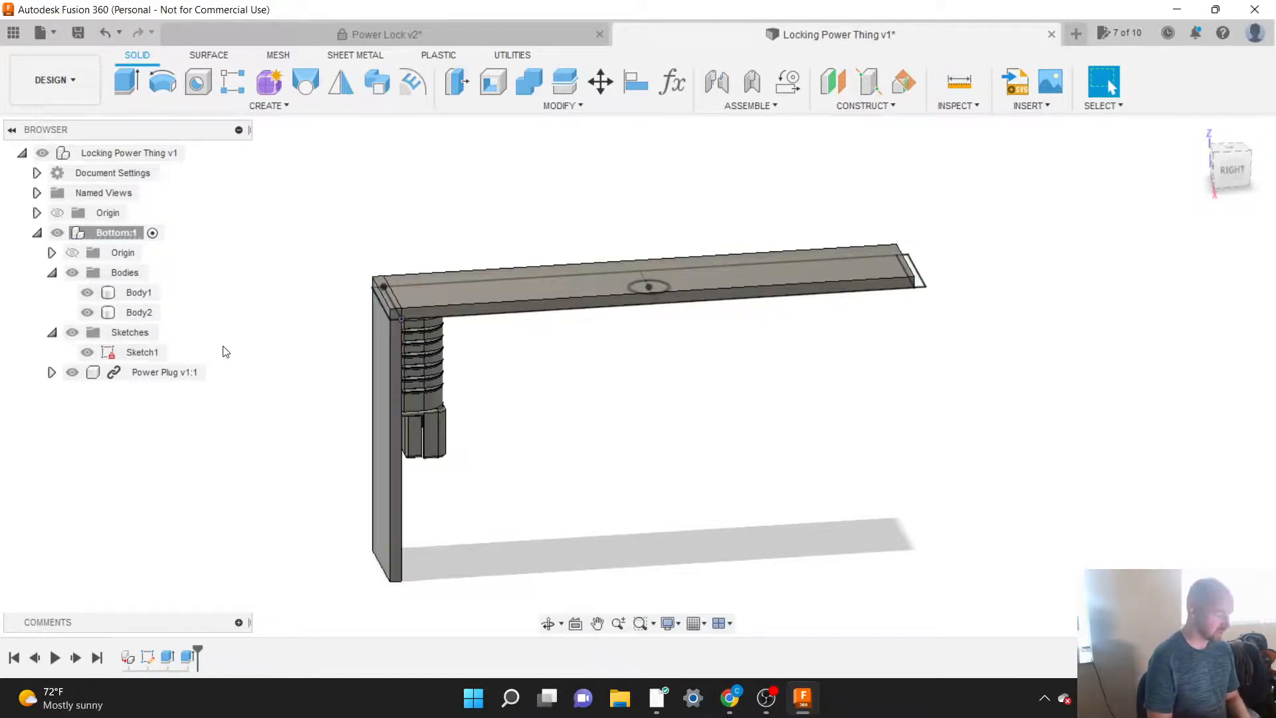
left_click(134, 353)
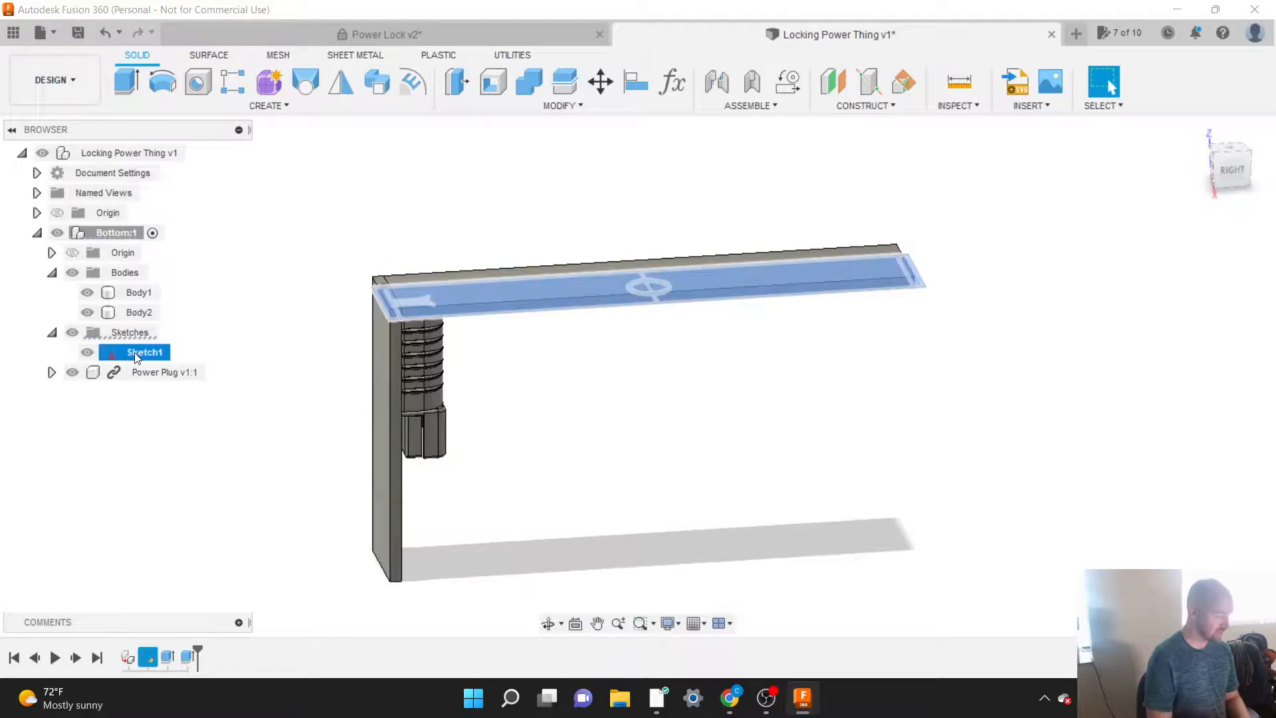
left_click(208, 353)
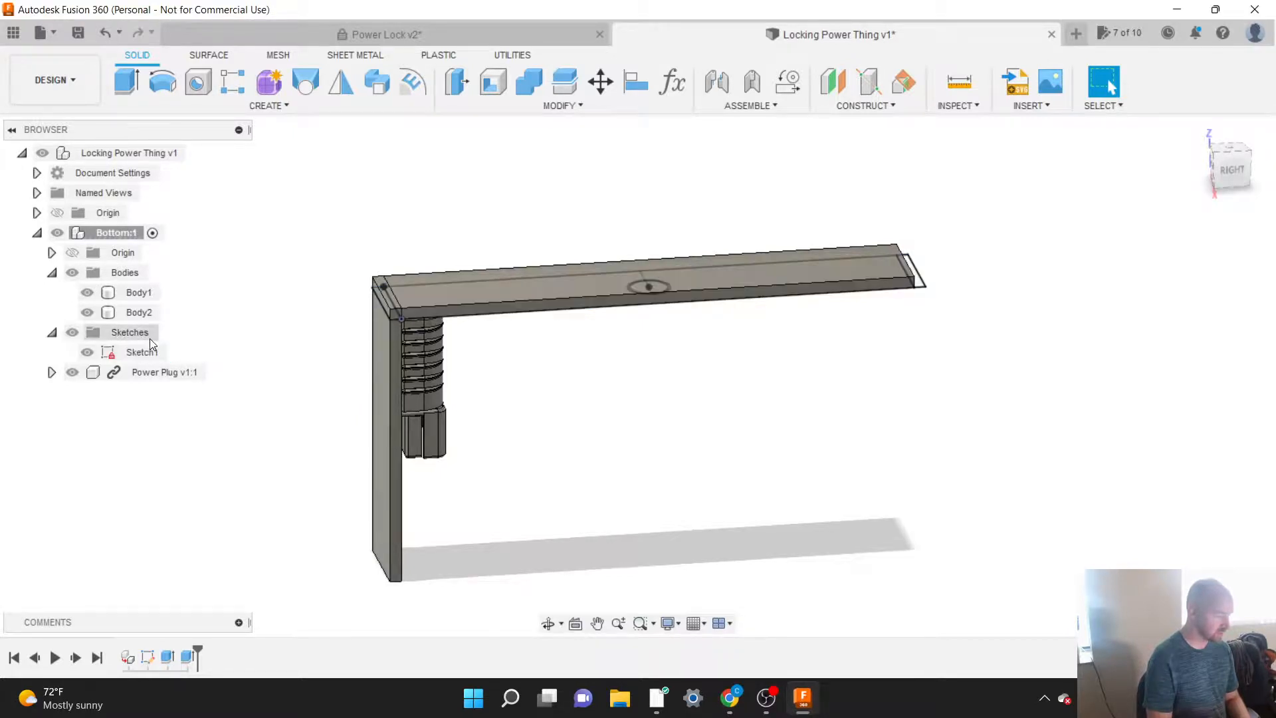
left_click(142, 353)
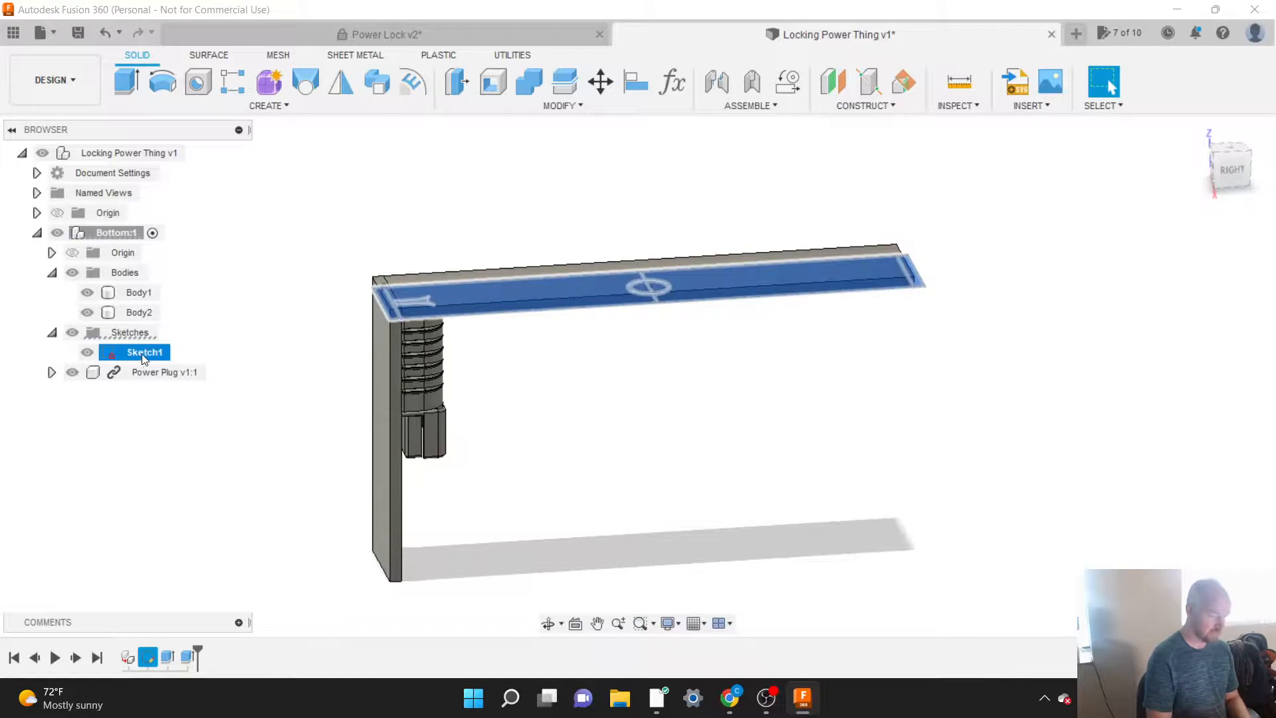
left_click(199, 360)
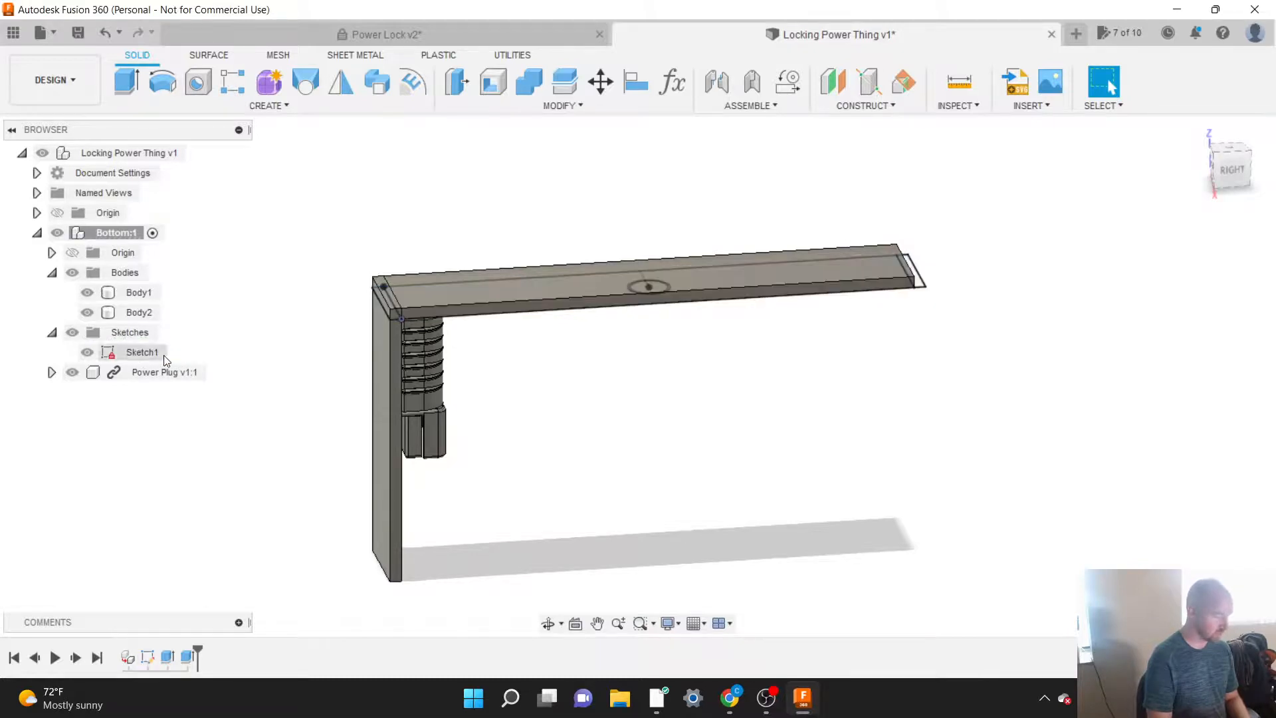
left_click(142, 353)
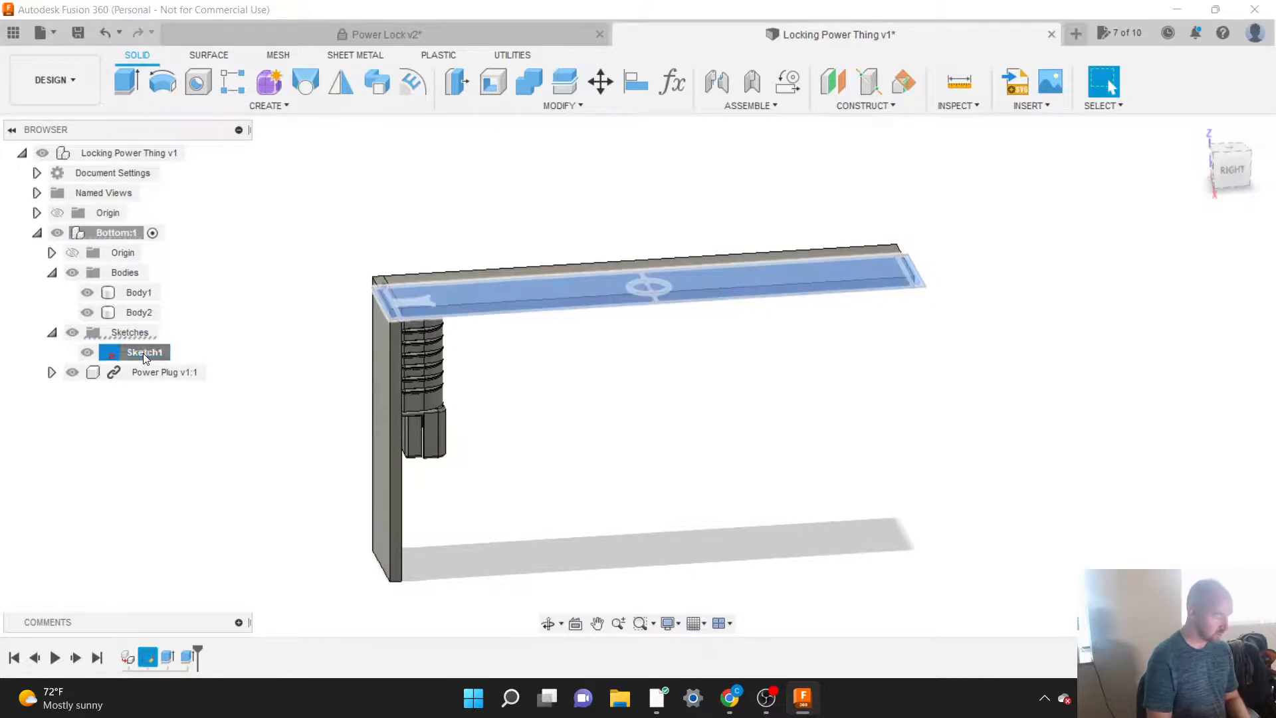
left_click(142, 353)
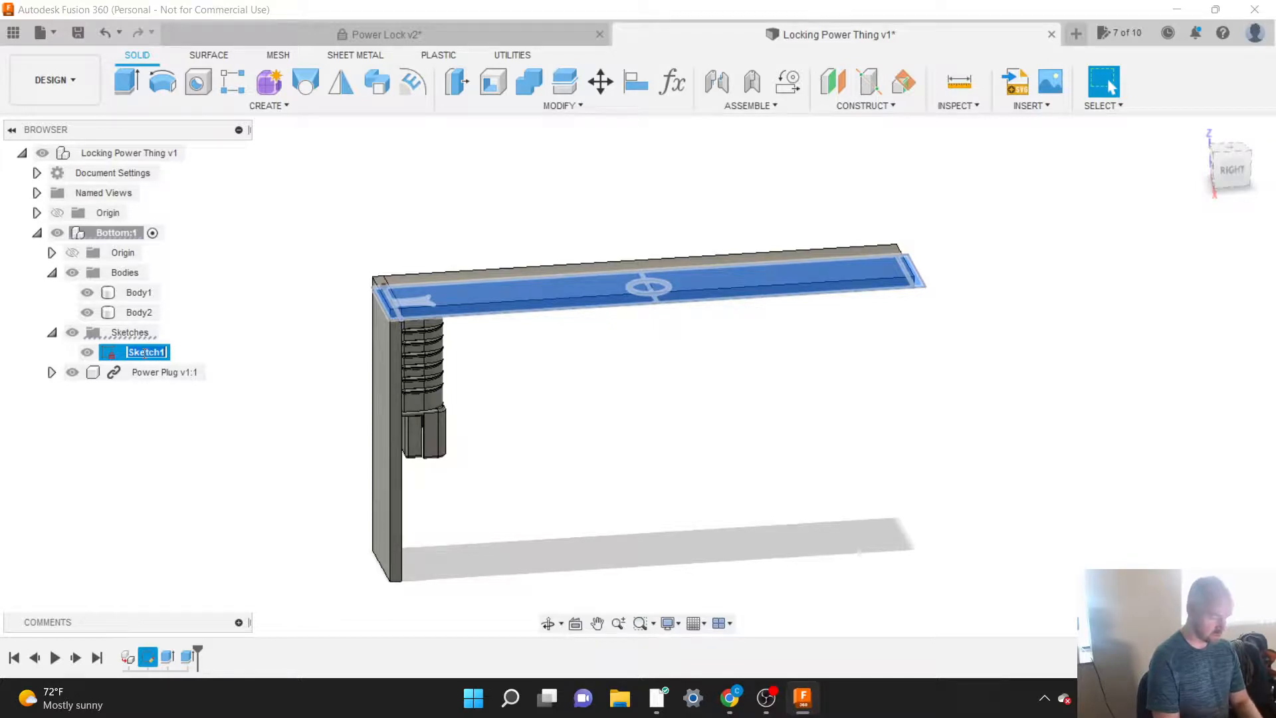
type("Bottom")
key("Return")
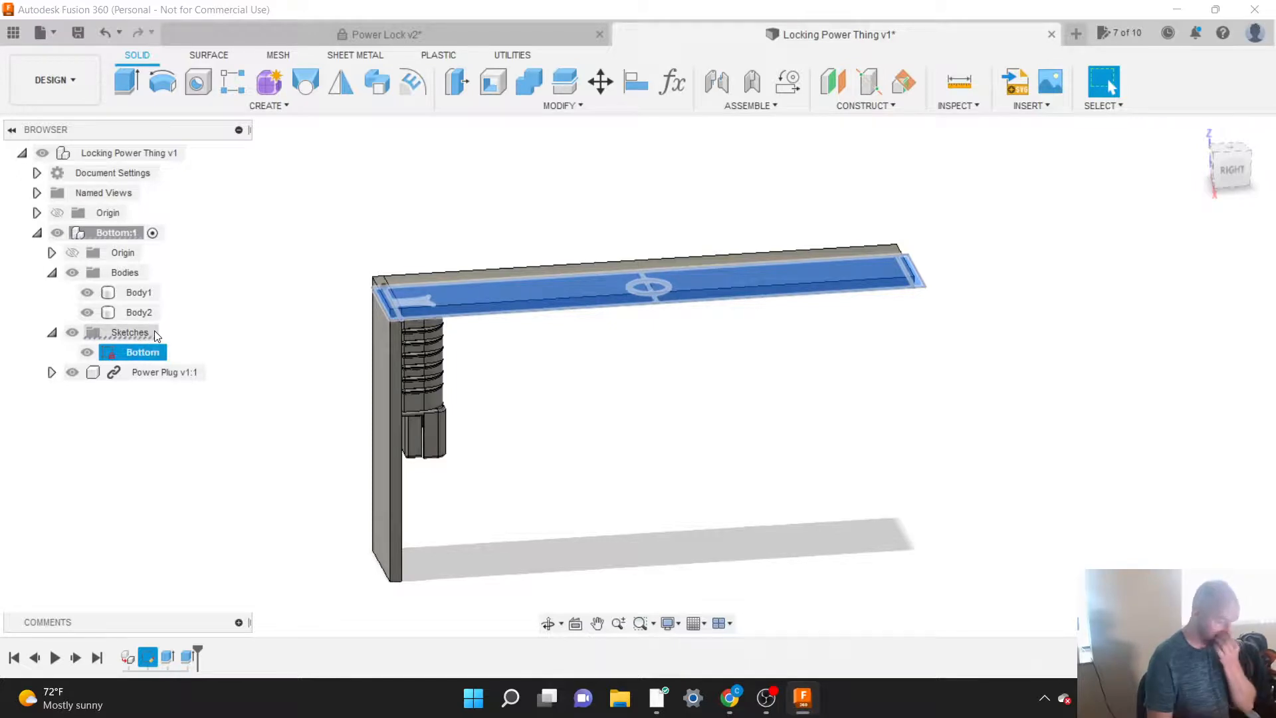
left_click(180, 322)
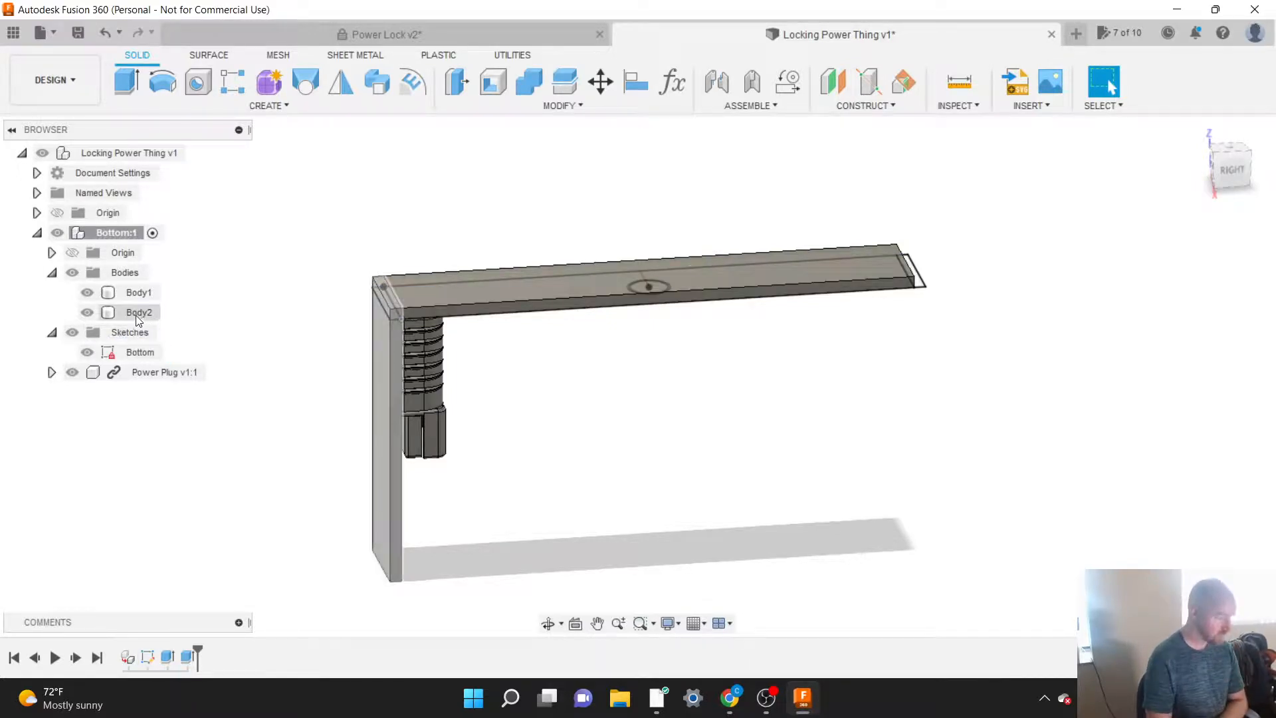
Step: Rename the Bottom component's horizontal base body as Bottom Plate
left_click(131, 295)
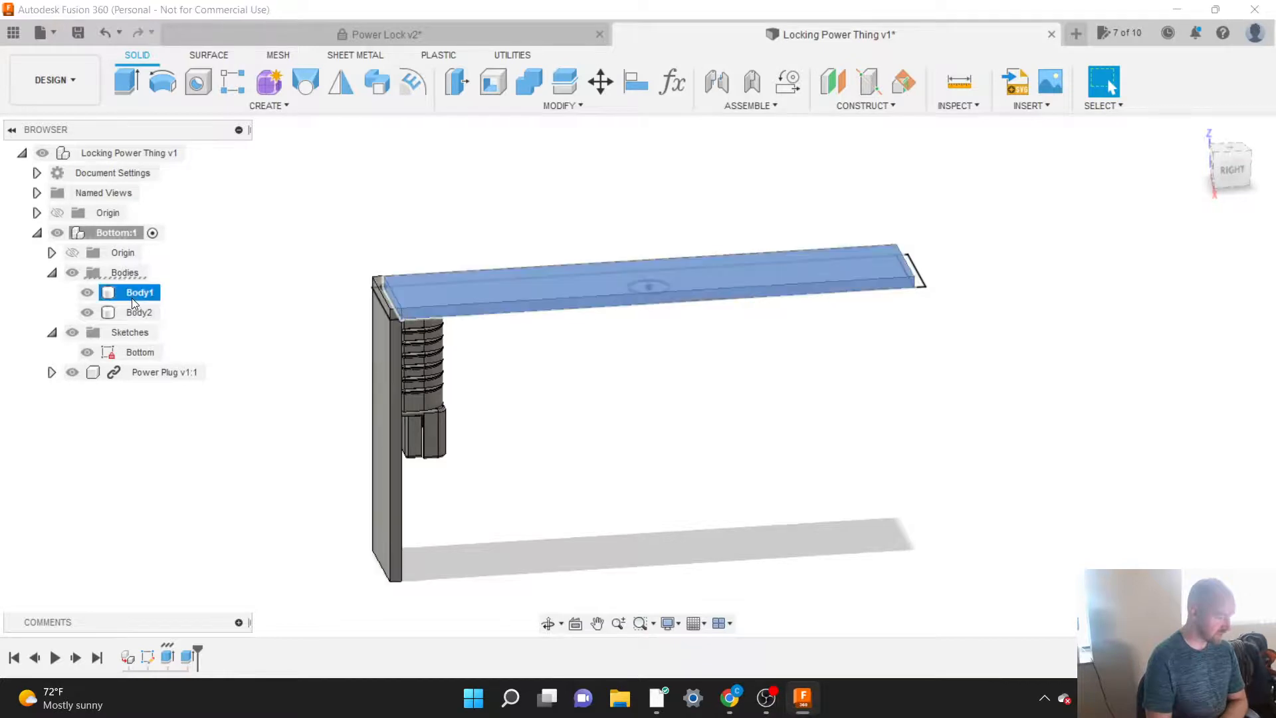
double_click(130, 296)
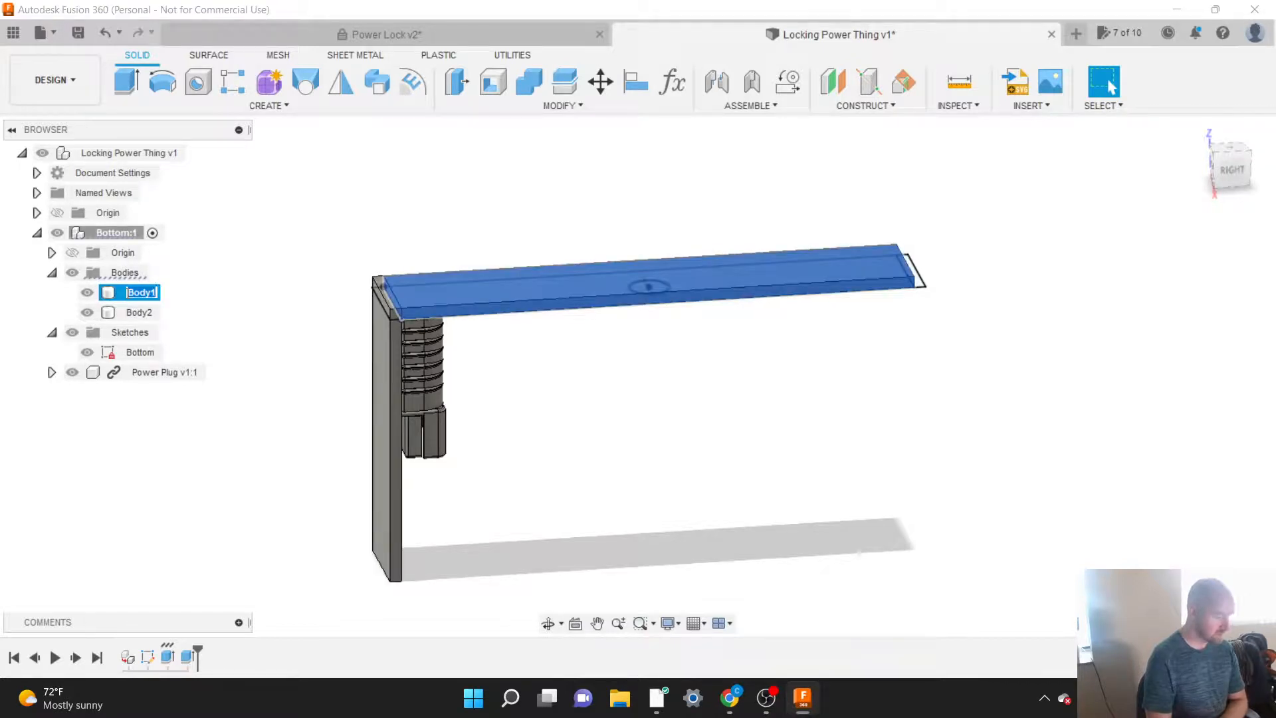
type("Bottom")
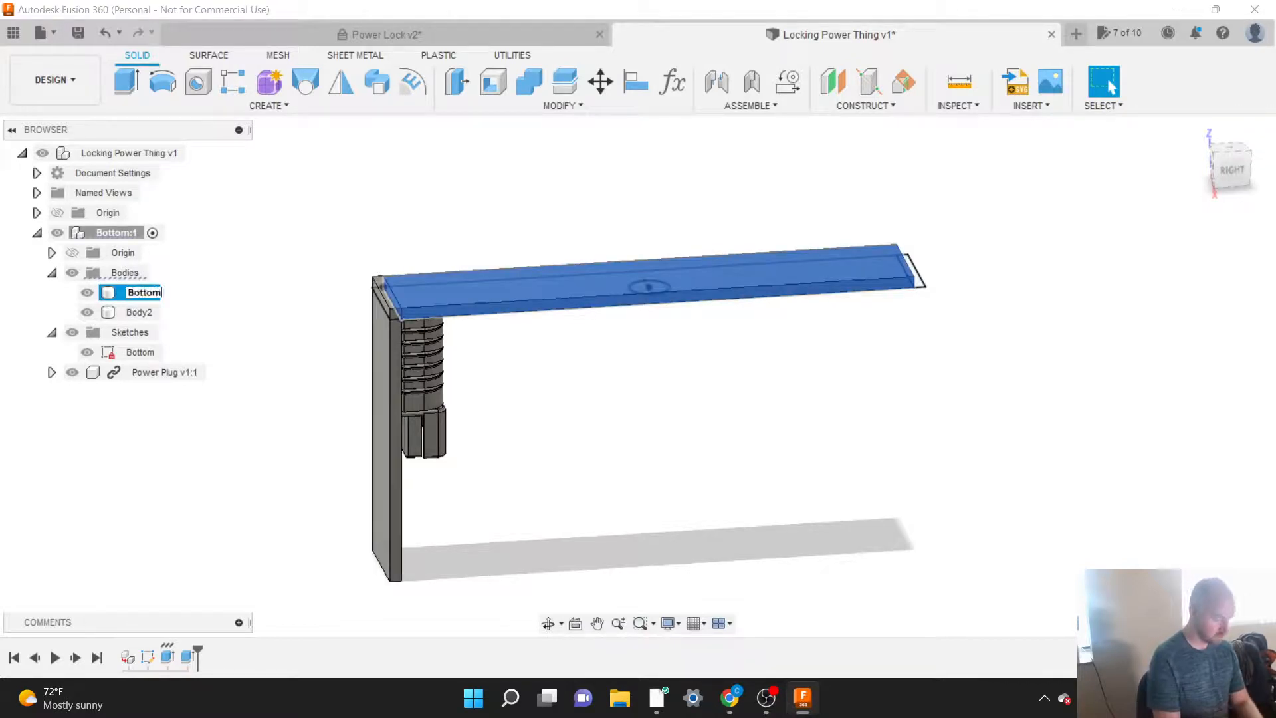
type(" Plate")
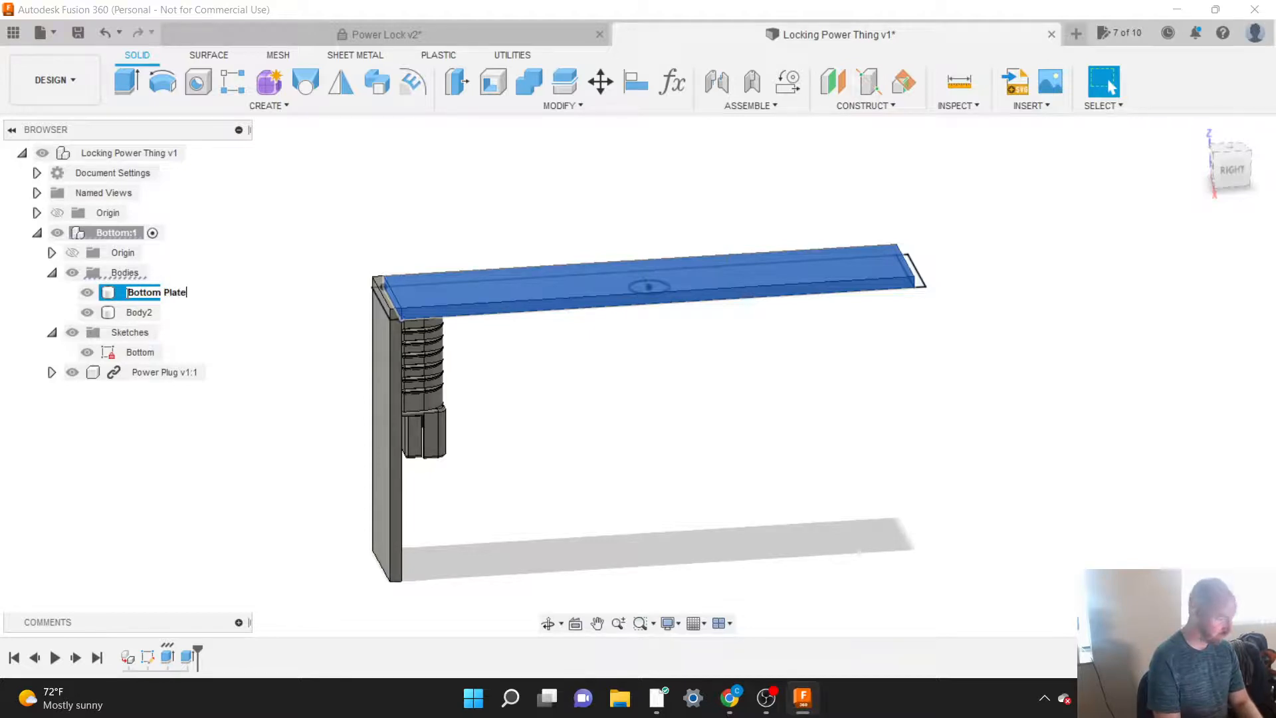
key("Return")
Step: Rename the vertical end wall body as Side Plate and clear the selection
left_click(137, 317)
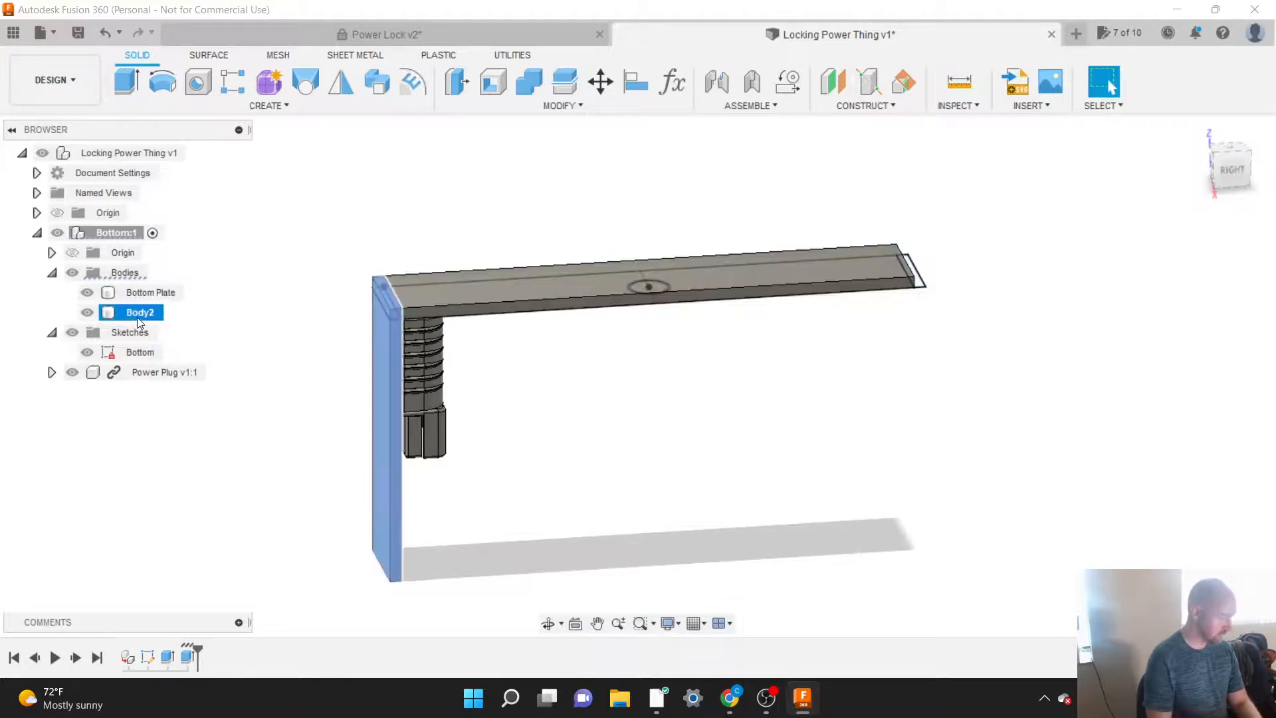
double_click(135, 315)
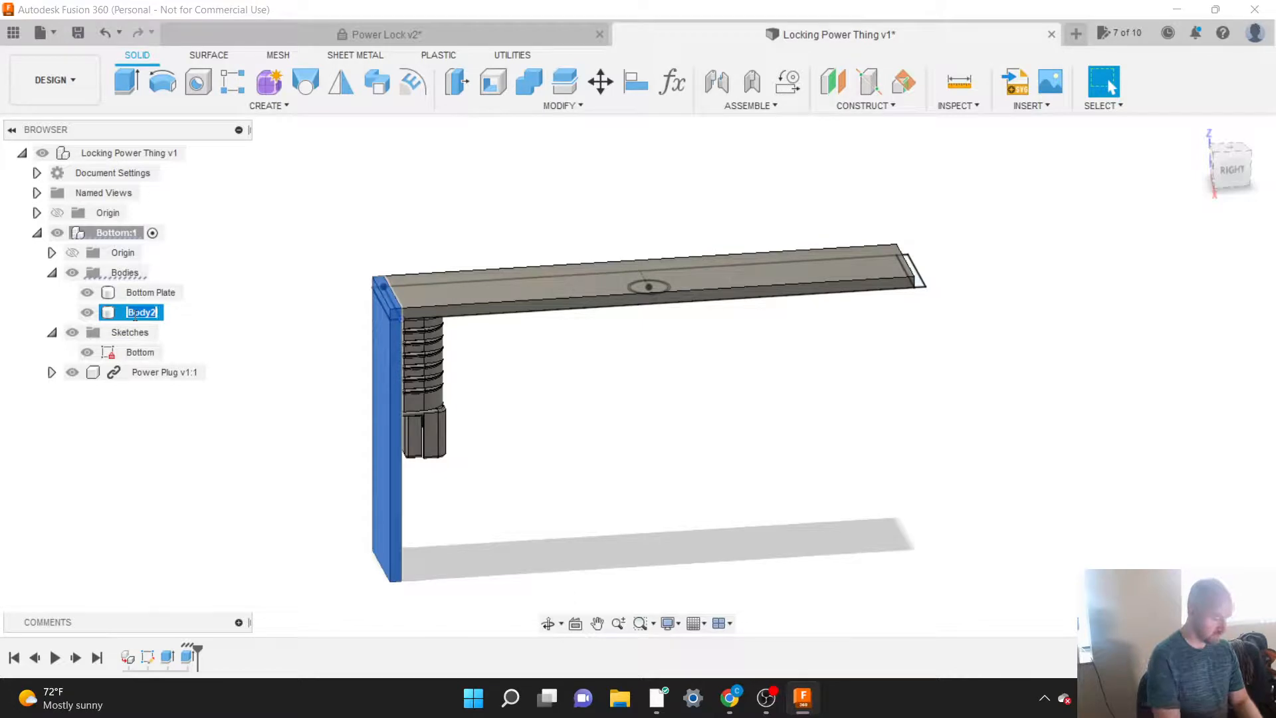
type("Side Plate")
key("Return")
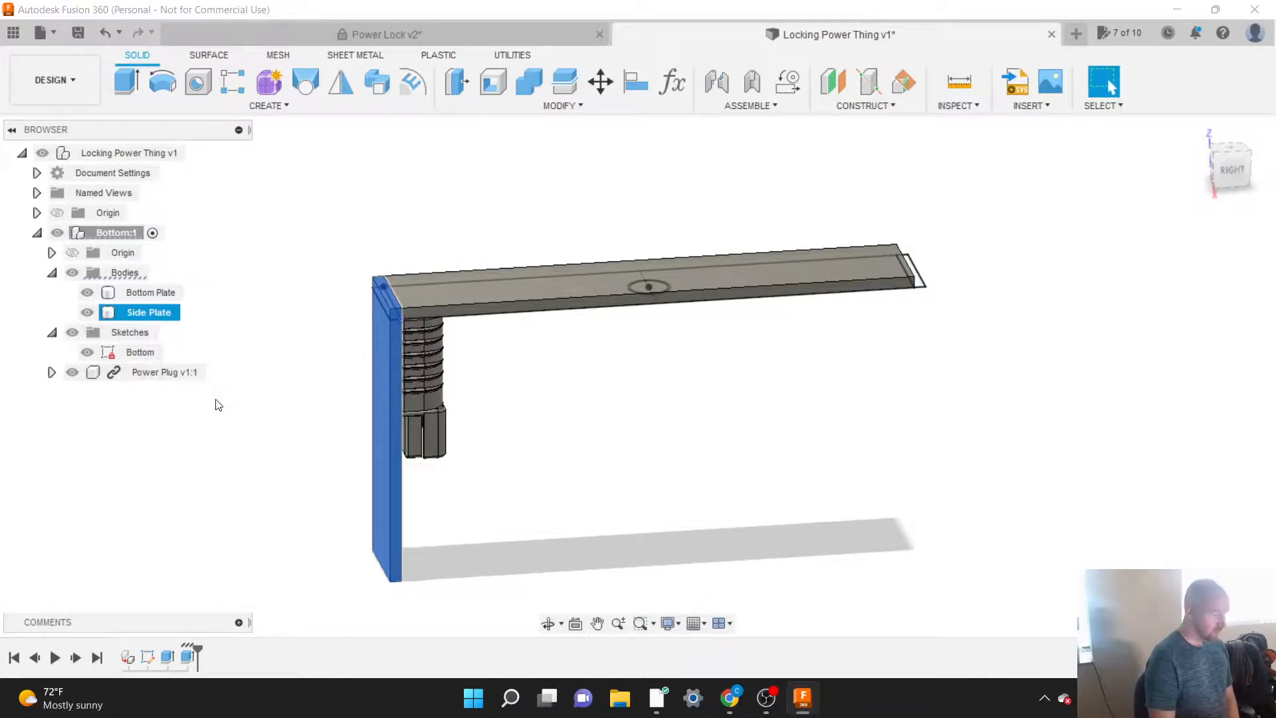
left_click(246, 430)
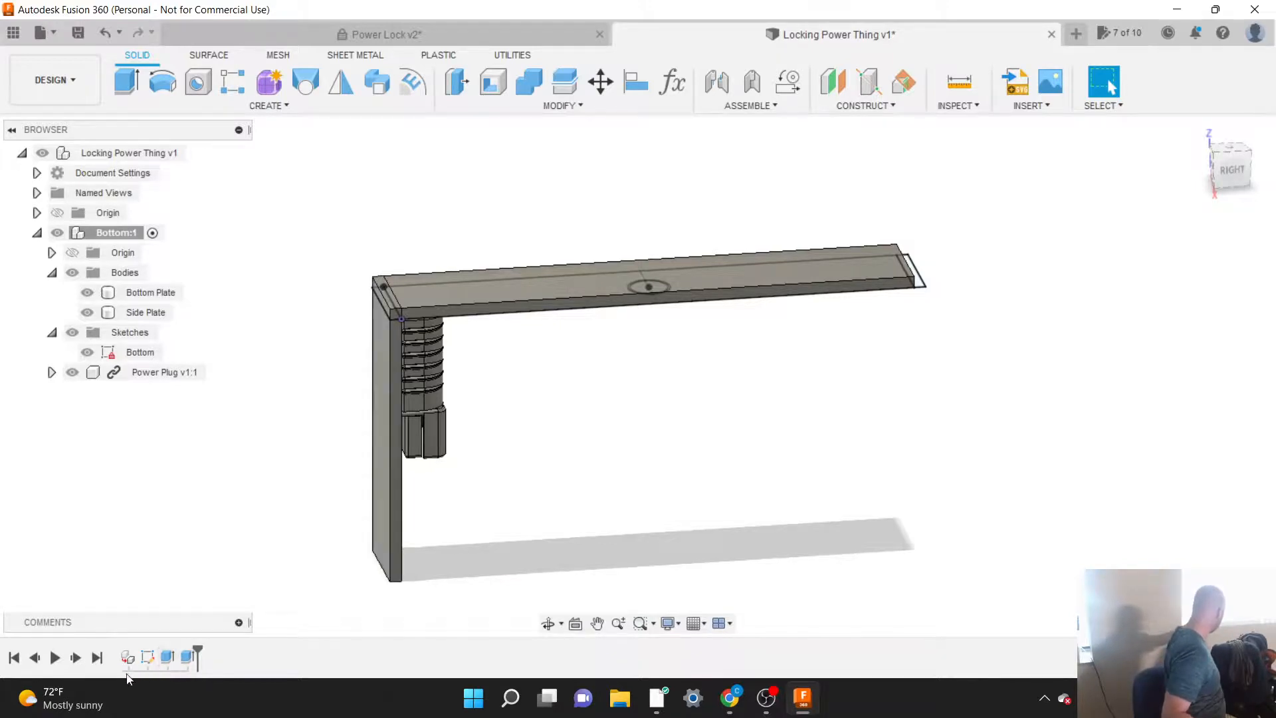
Step: Rename the end wall's extrusion feature in the design history as Side Plate
right_click(187, 658)
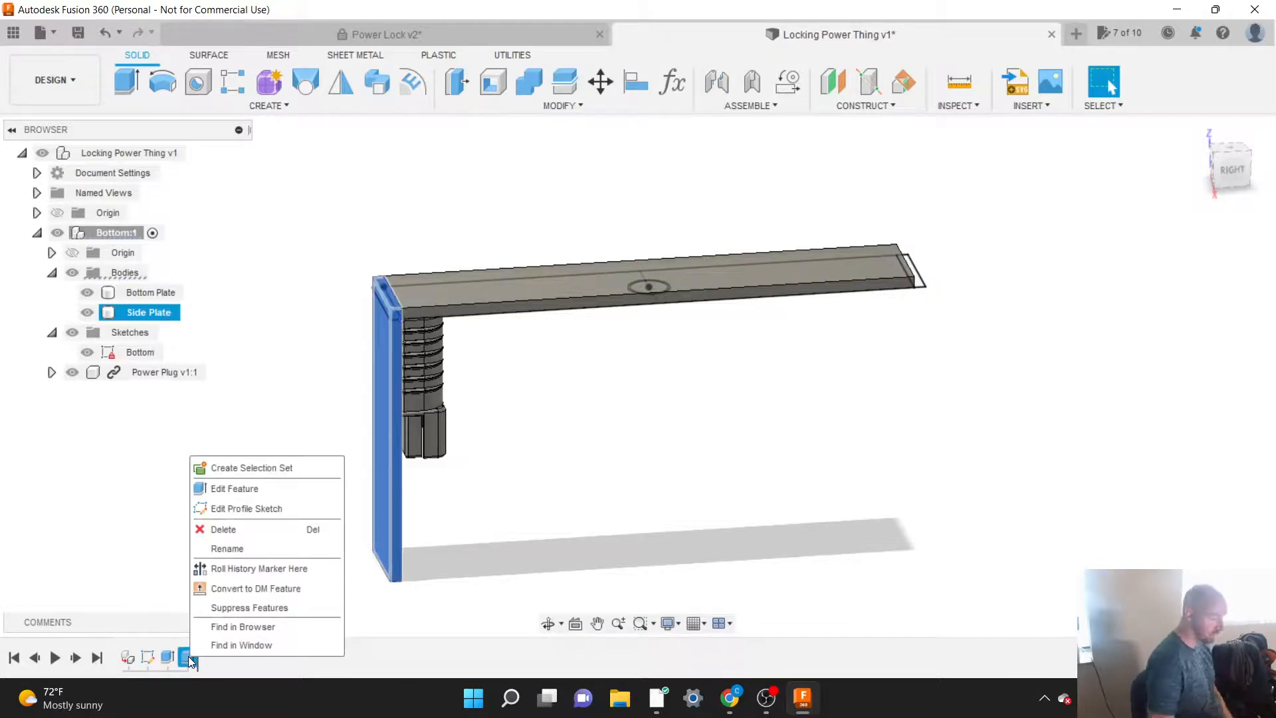
left_click(227, 548)
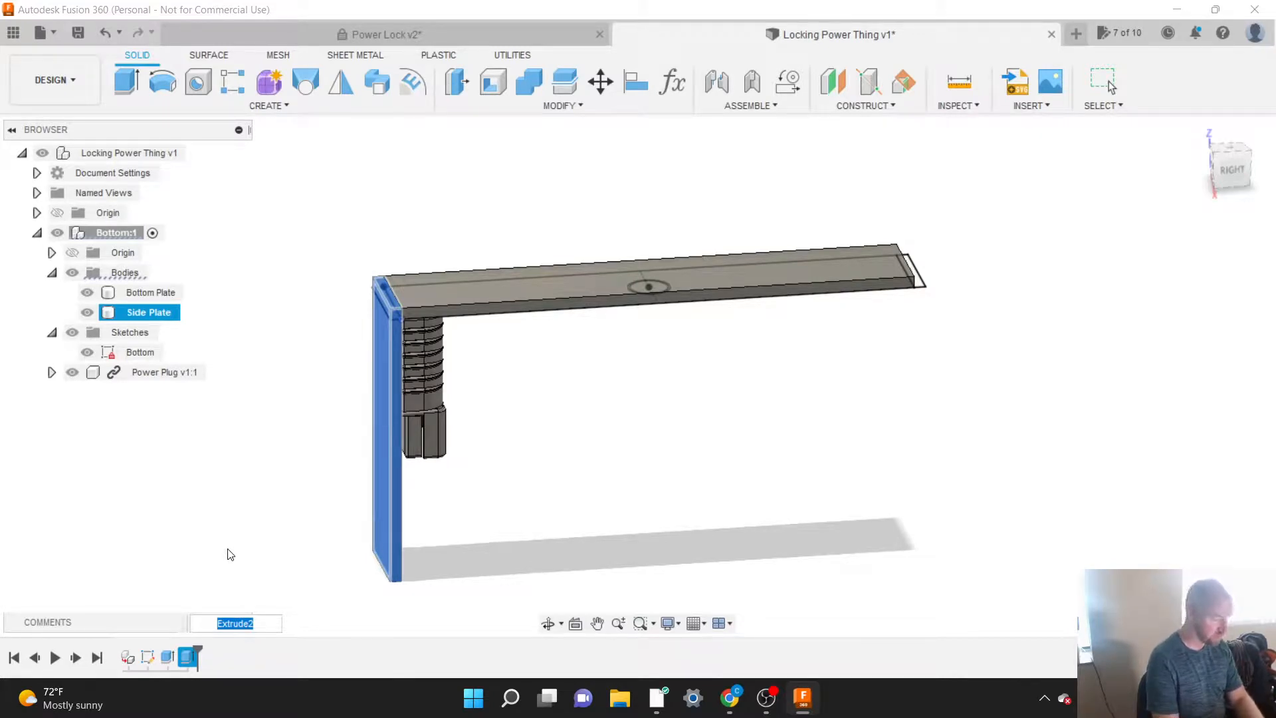
type("Side")
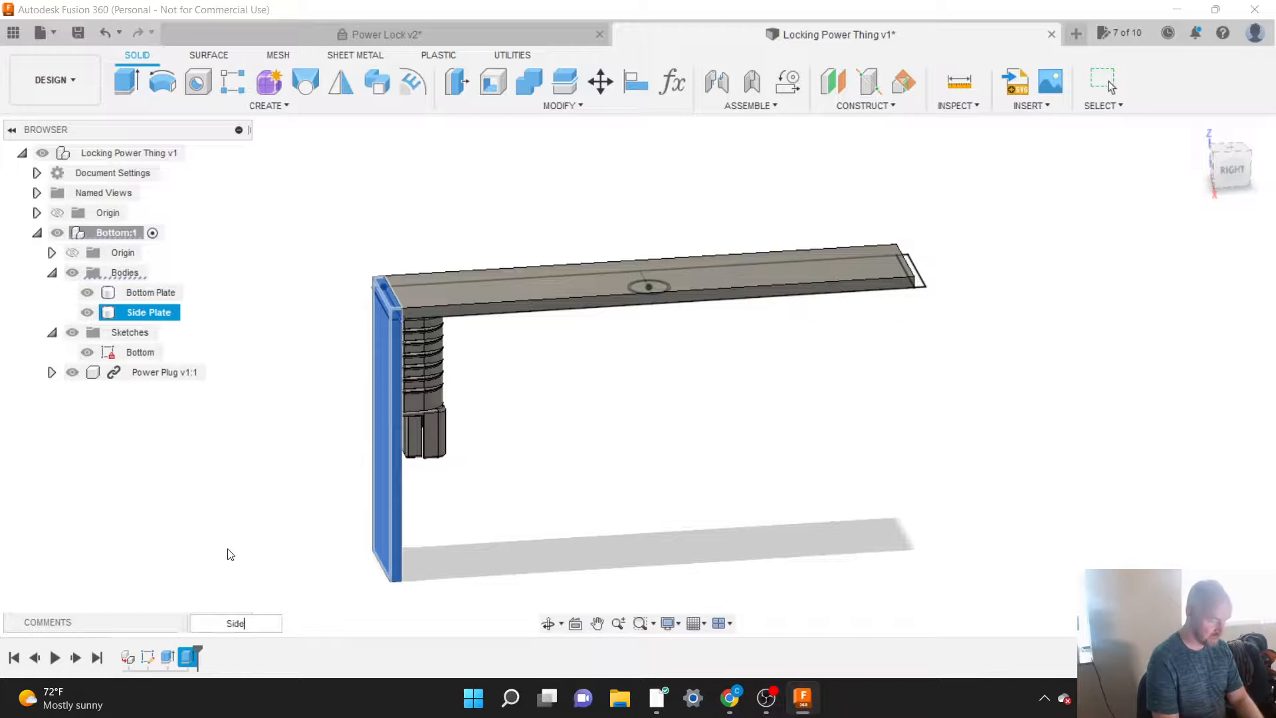
type(" Plate")
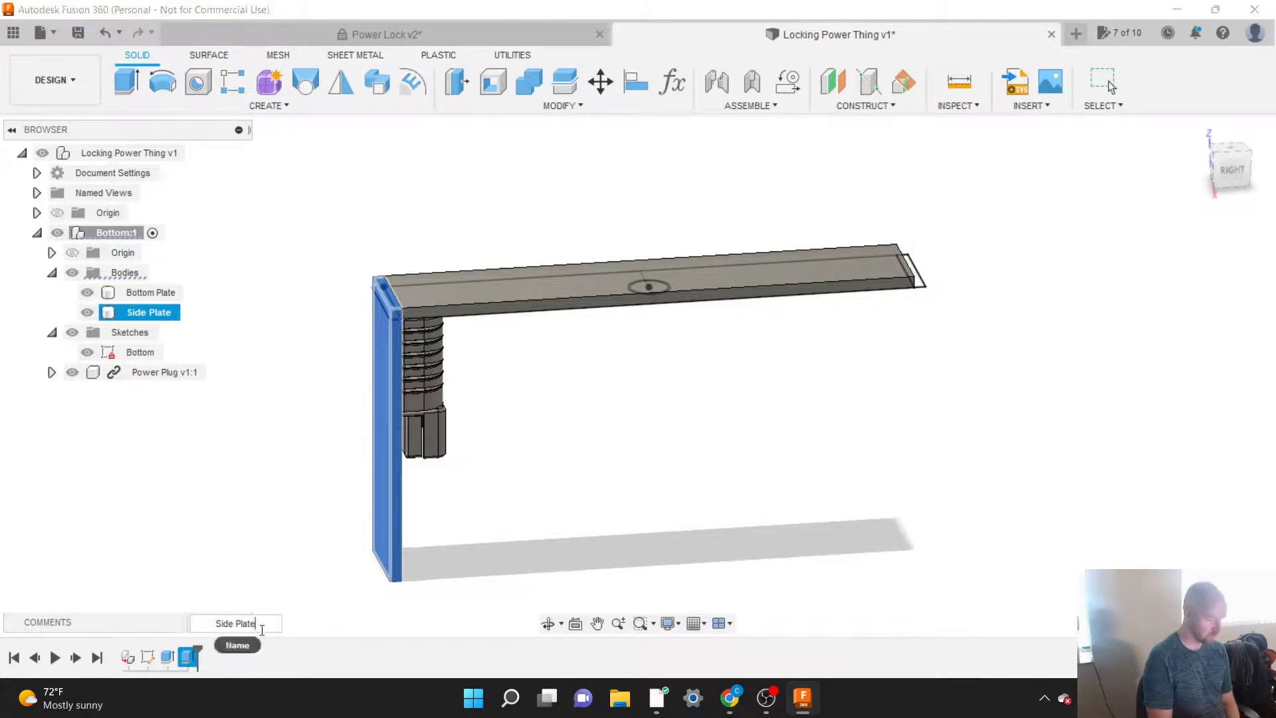
key("Escape")
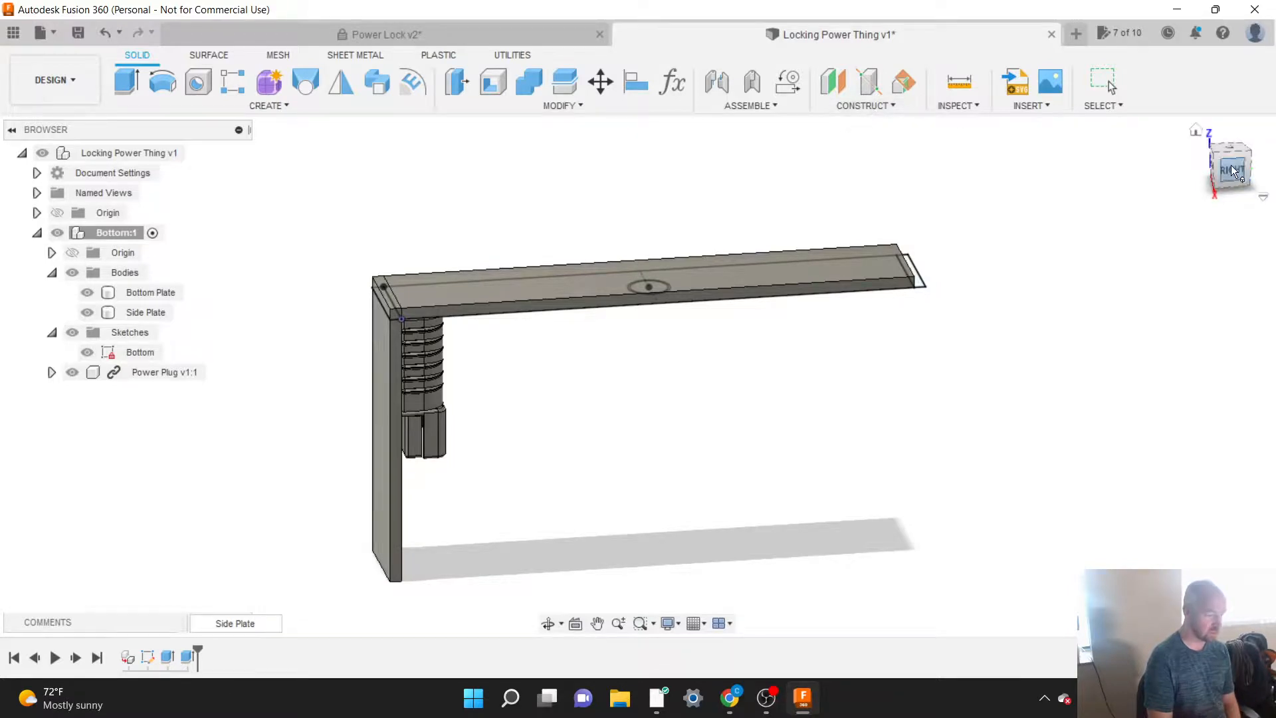
Step: Create a construction plane at an angle through the short sketch line at the middle of the bottom plate
left_click_drag(1232, 171, 1250, 176)
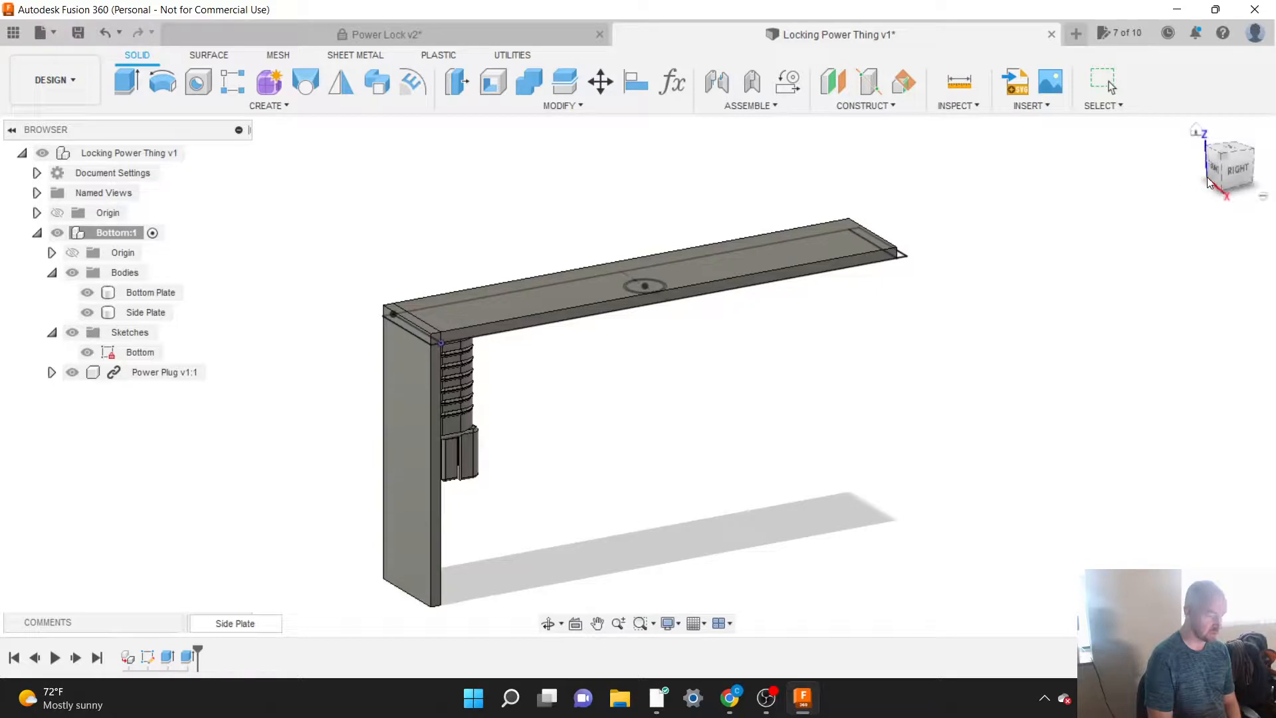
left_click(1230, 170)
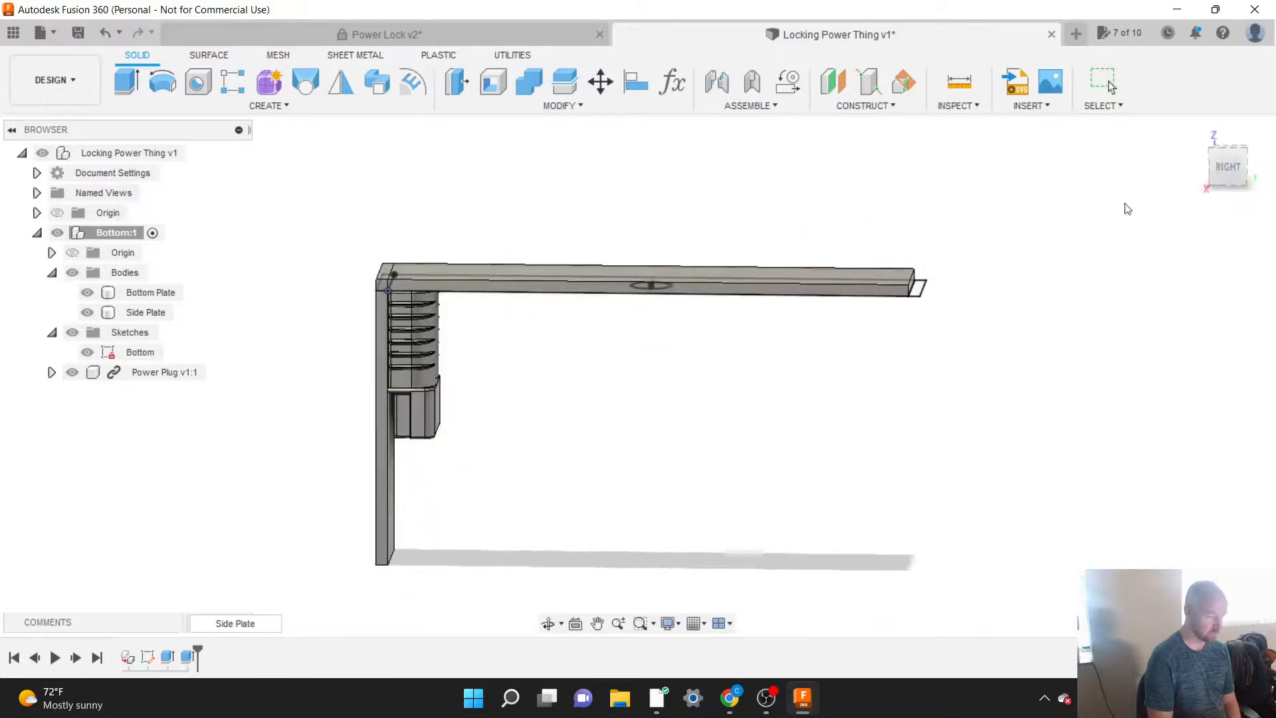
left_click_drag(1241, 180, 1236, 189)
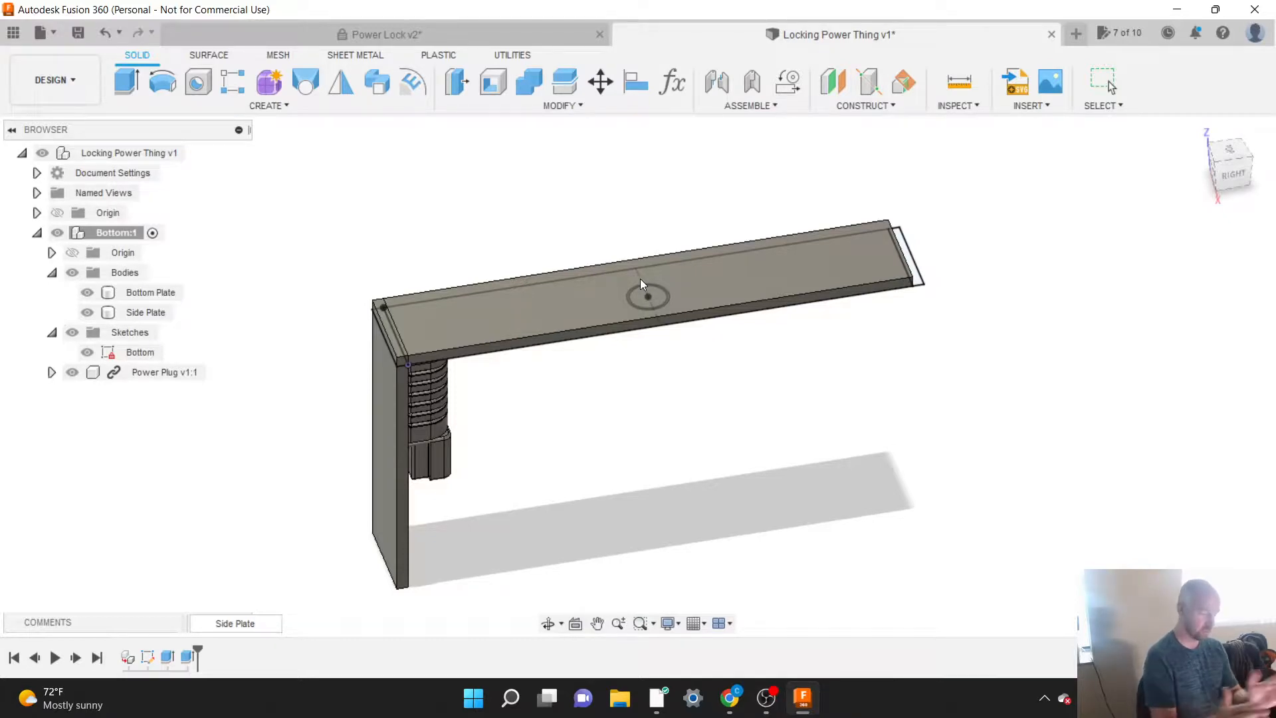
left_click(860, 108)
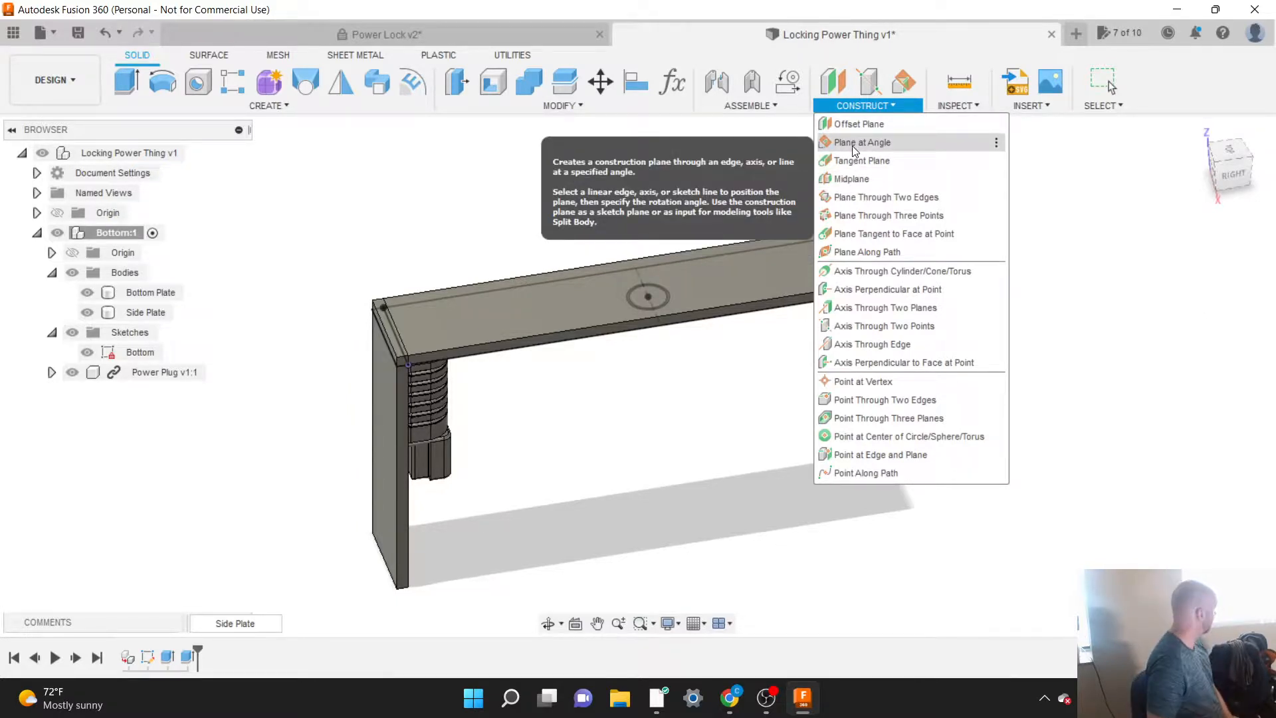
left_click(852, 144)
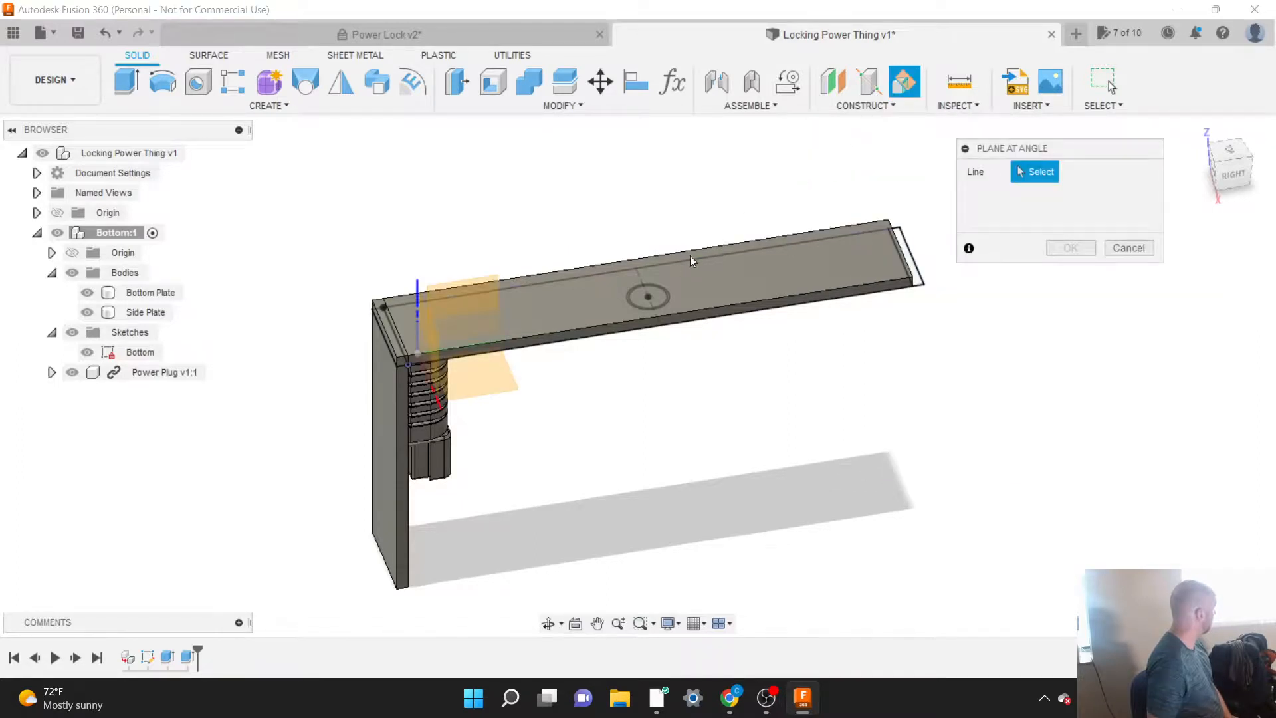
left_click(639, 277)
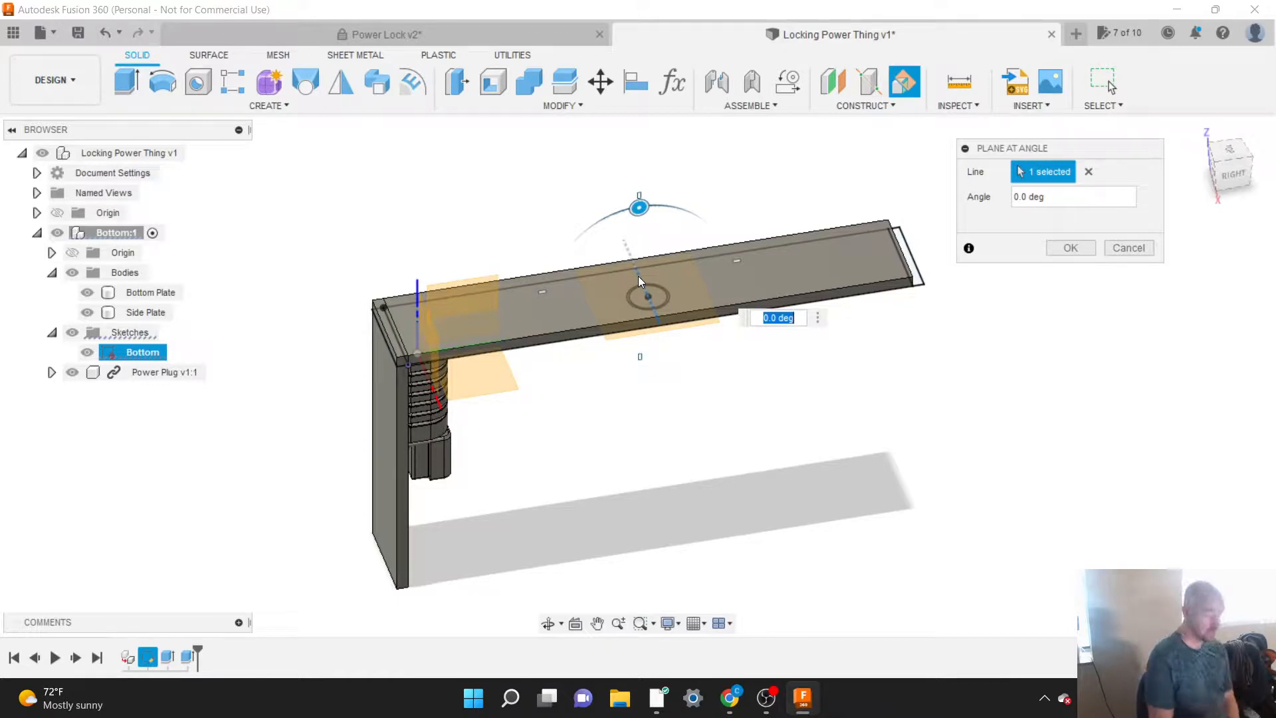
key("Return")
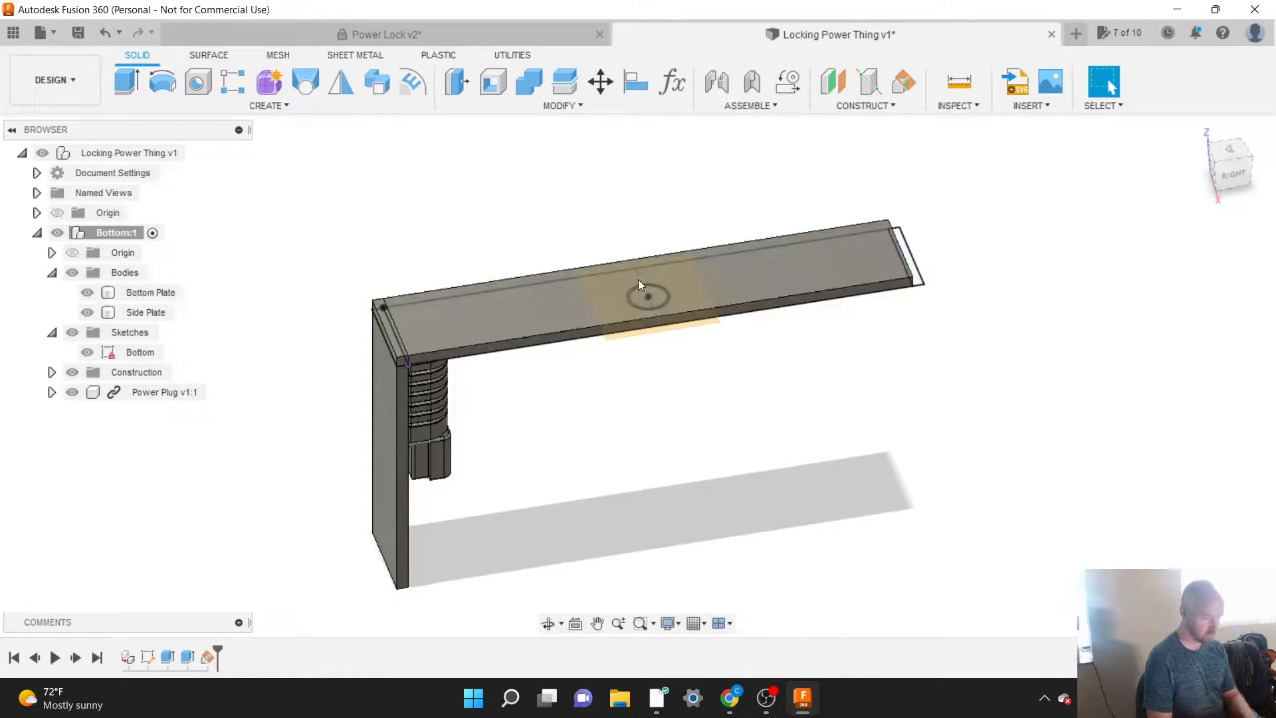
Step: Edit the new construction plane and set its angle to 90 degrees so it stands perpendicular to the bottom plate
right_click(209, 655)
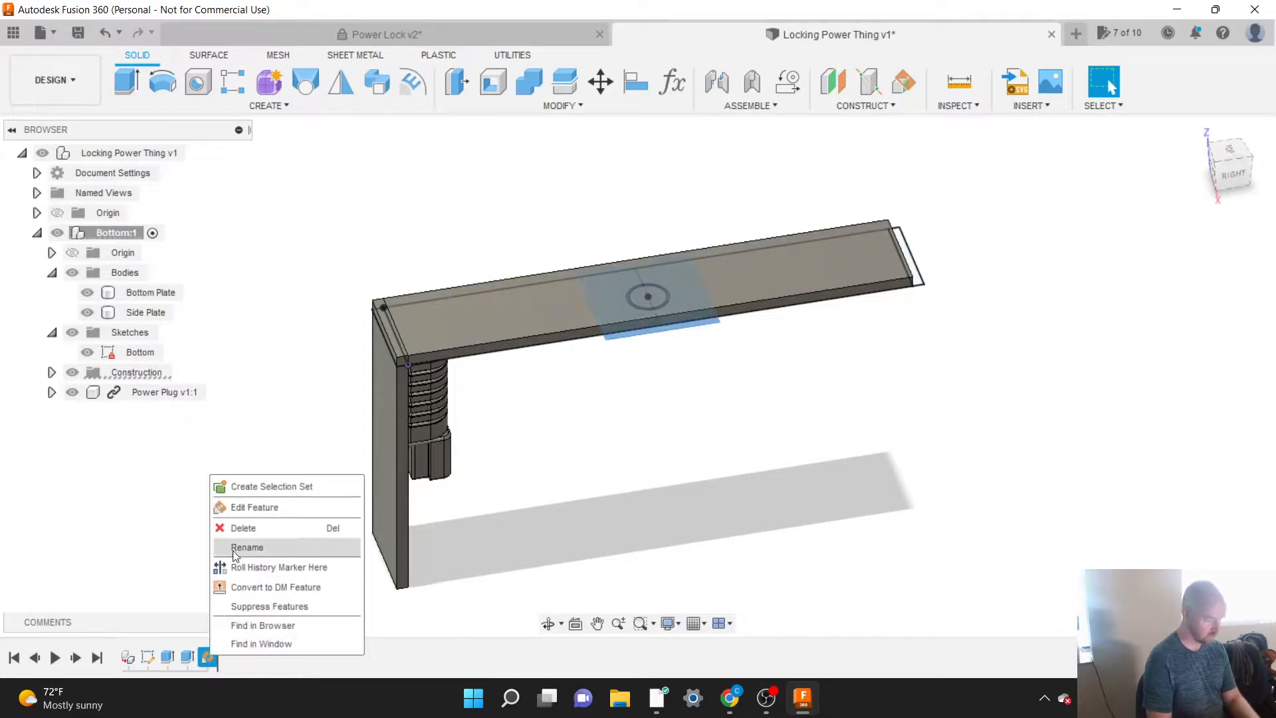
left_click(240, 505)
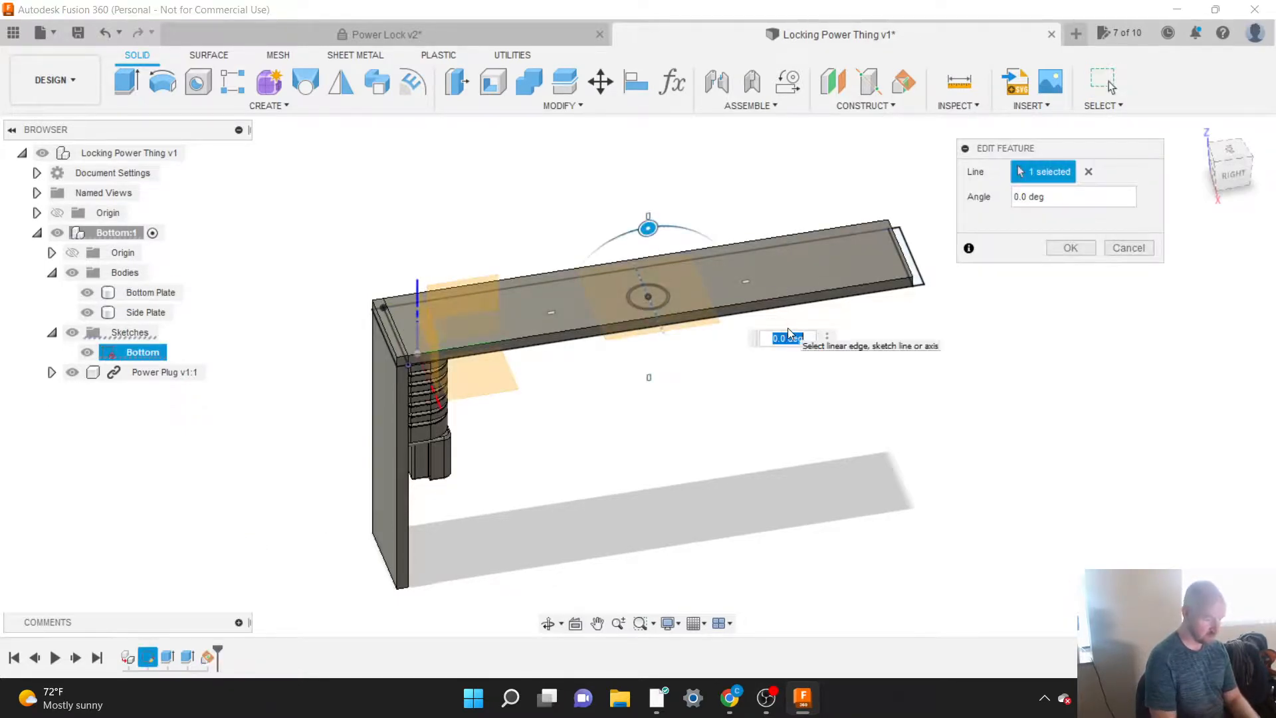
type("90")
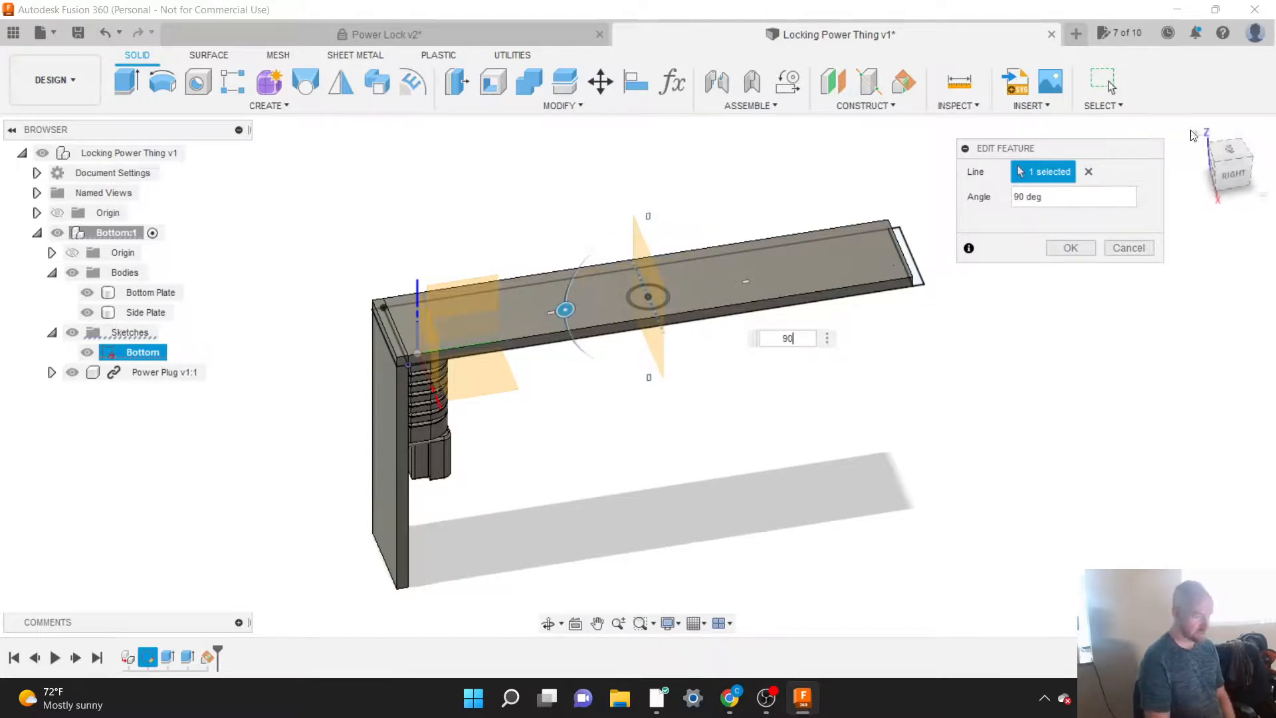
mouse_move(1234, 166)
left_mouse_down()
mouse_move(1199, 156)
mouse_move(1231, 171)
left_mouse_up()
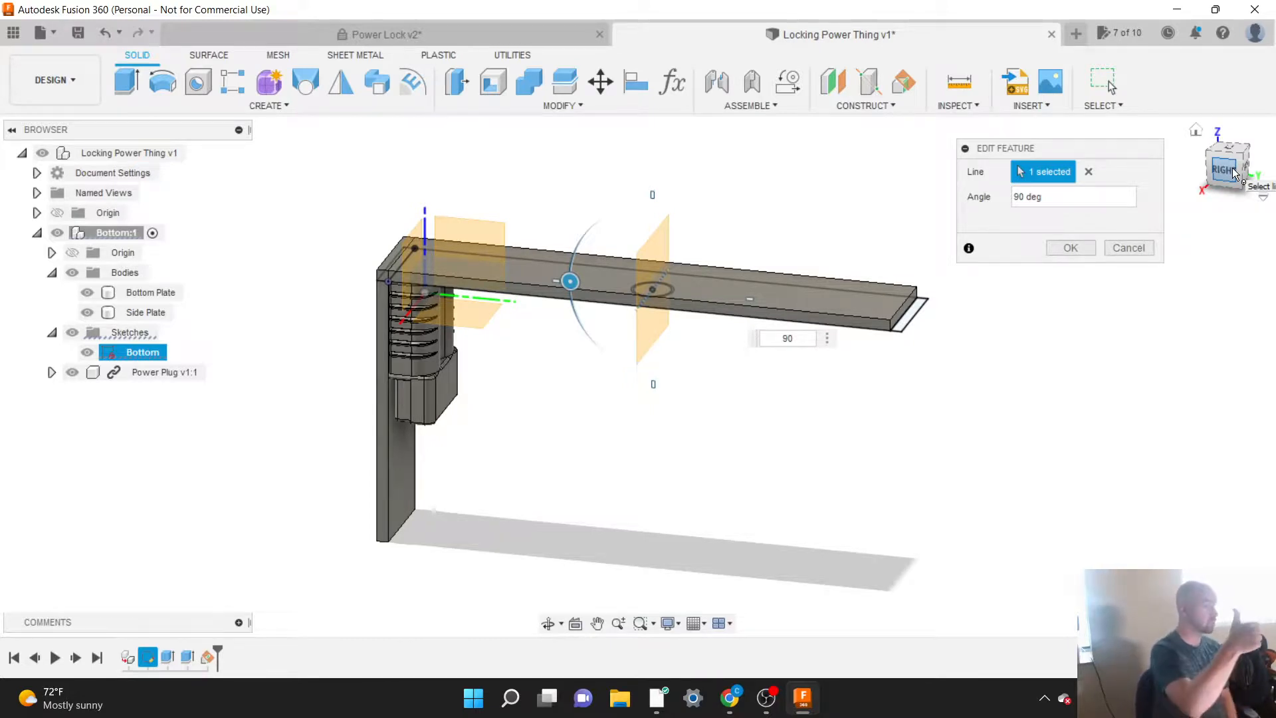
left_click(1070, 248)
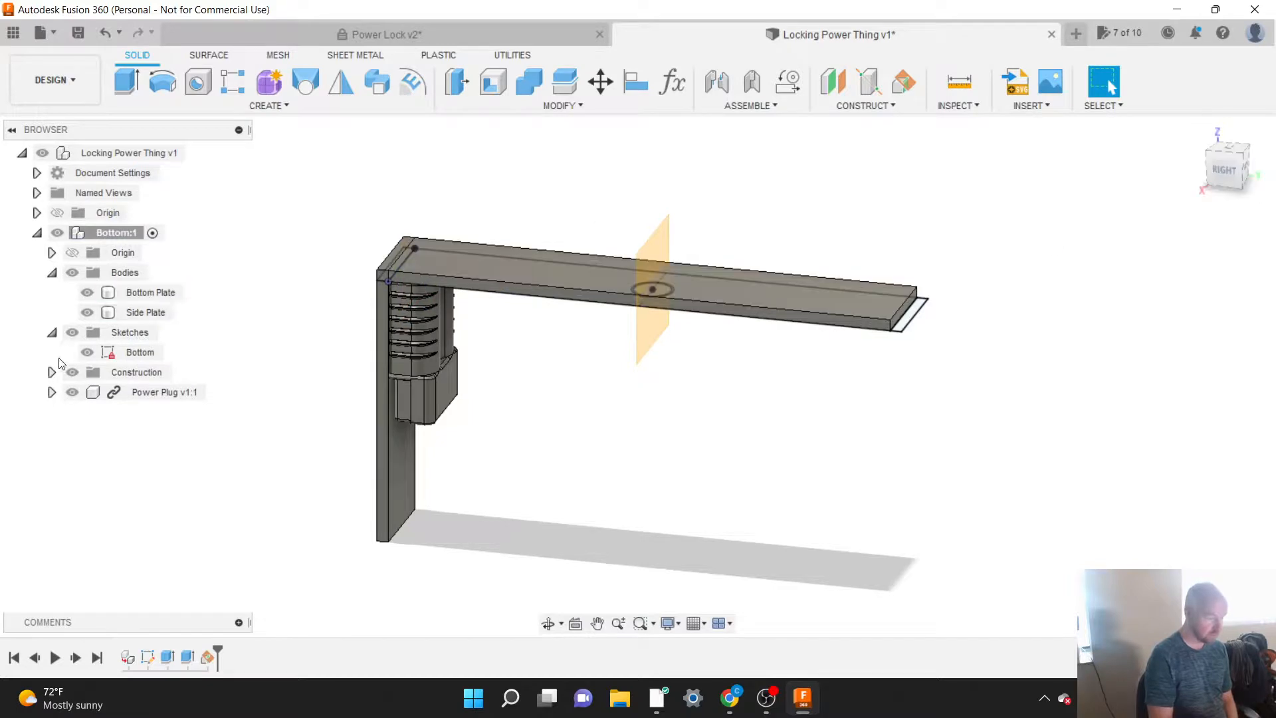
Step: Expand the Bottom component's construction geometry and rename the new plane as Mid
left_click(52, 373)
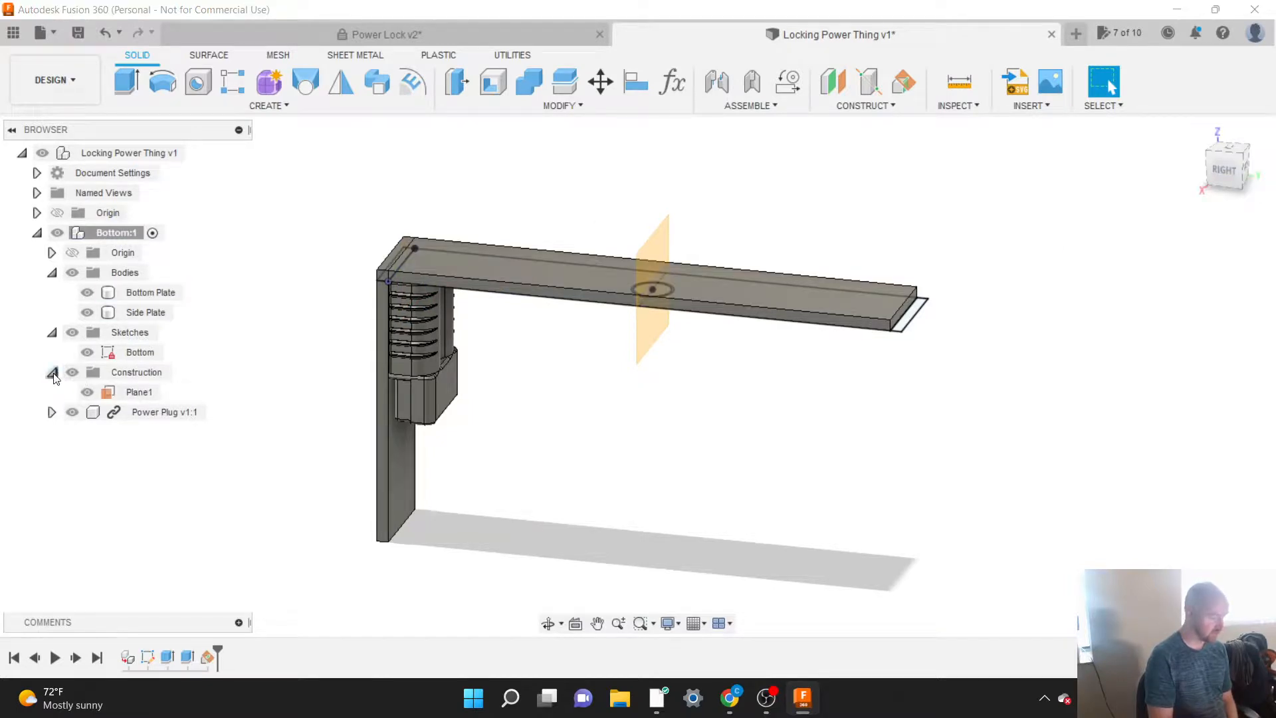
left_click(51, 373)
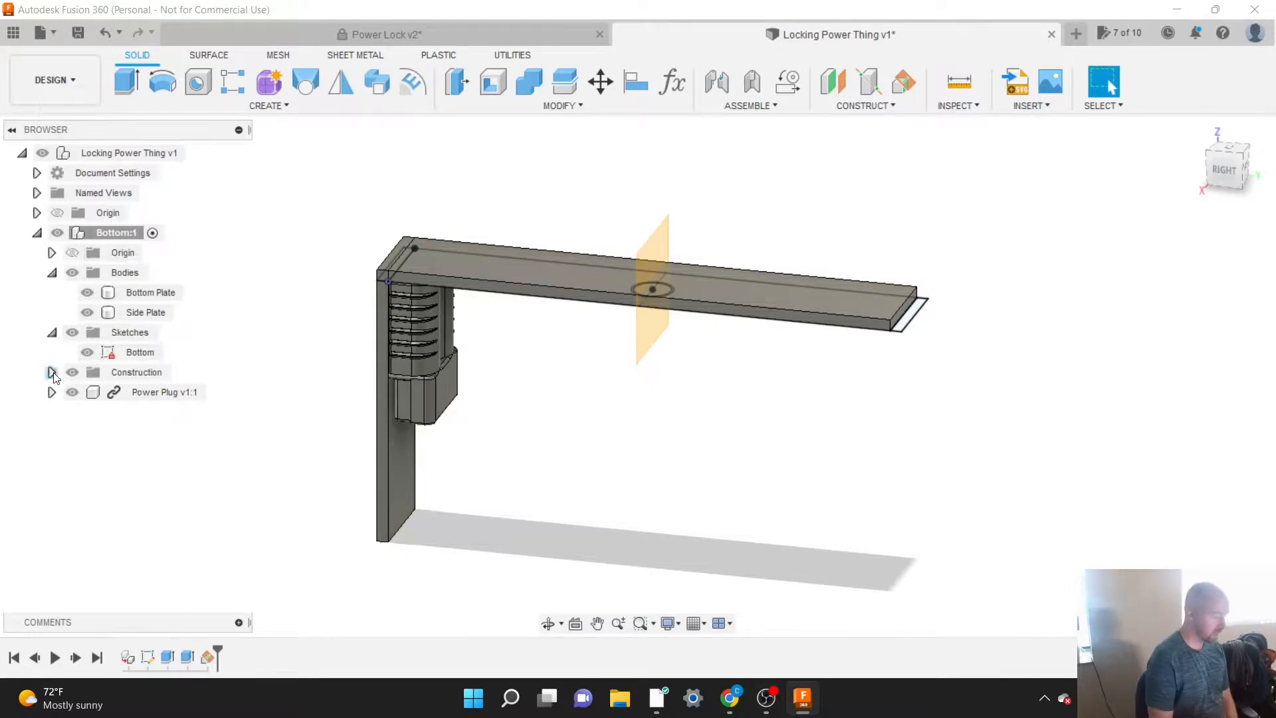
left_click(52, 373)
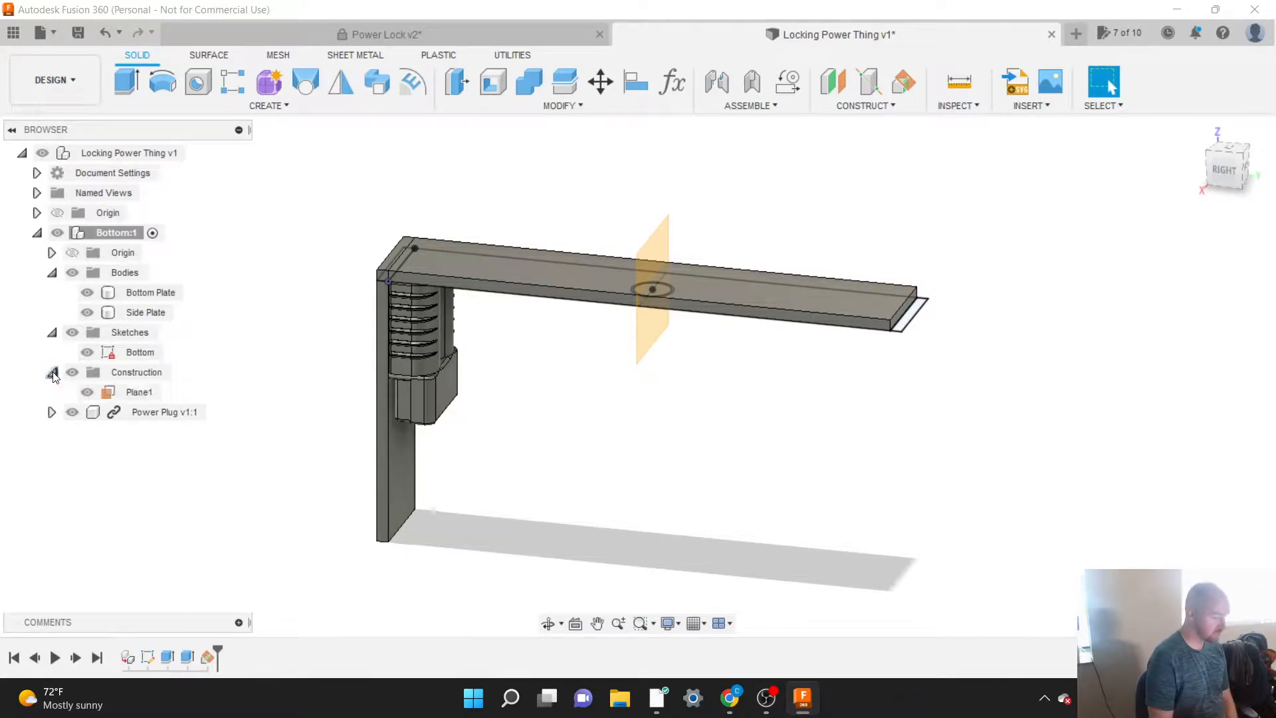
double_click(130, 392)
type("Mid")
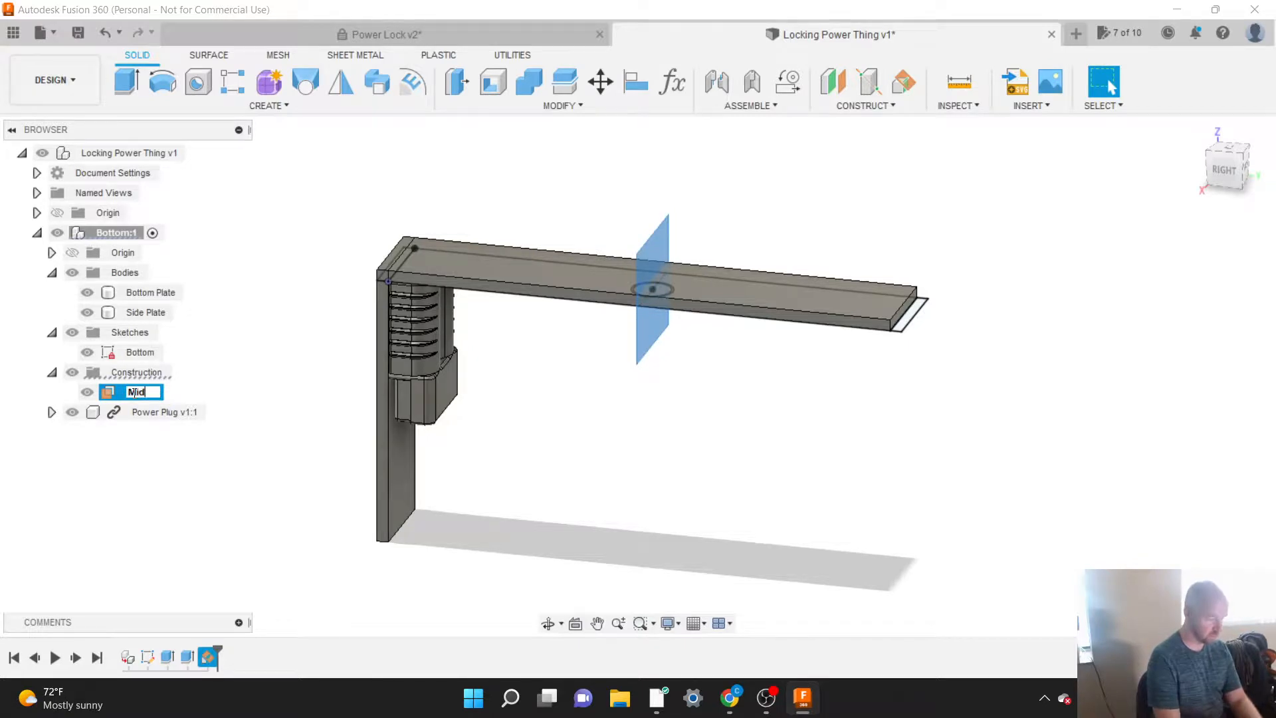
key("Return")
key("Escape")
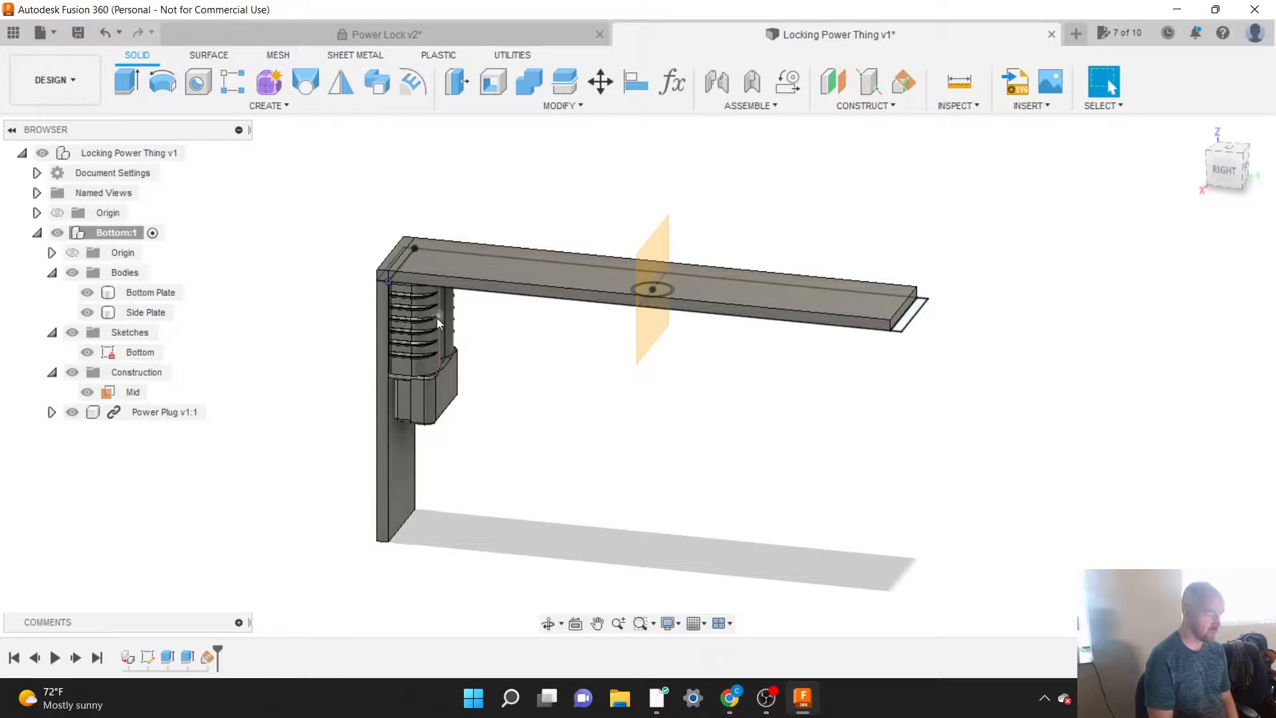
Step: Mirror the Side Plate body across the Mid plane as a new body
left_click(281, 105)
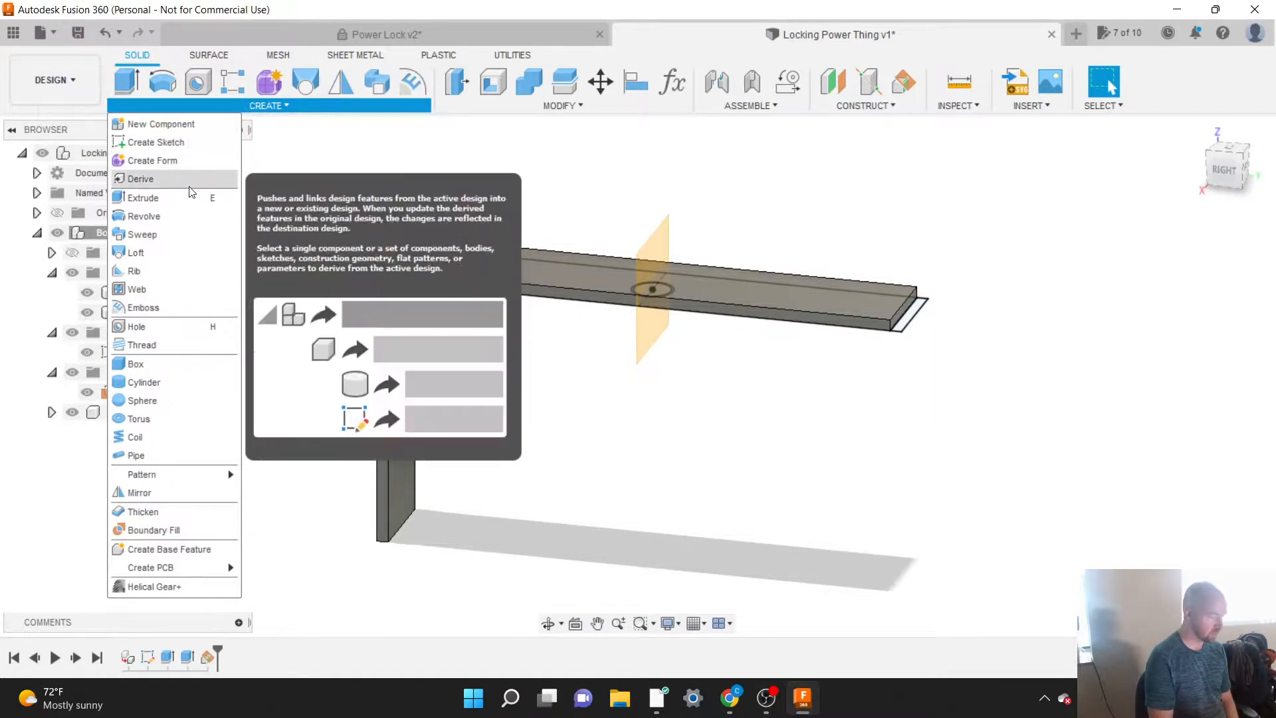
left_click(154, 492)
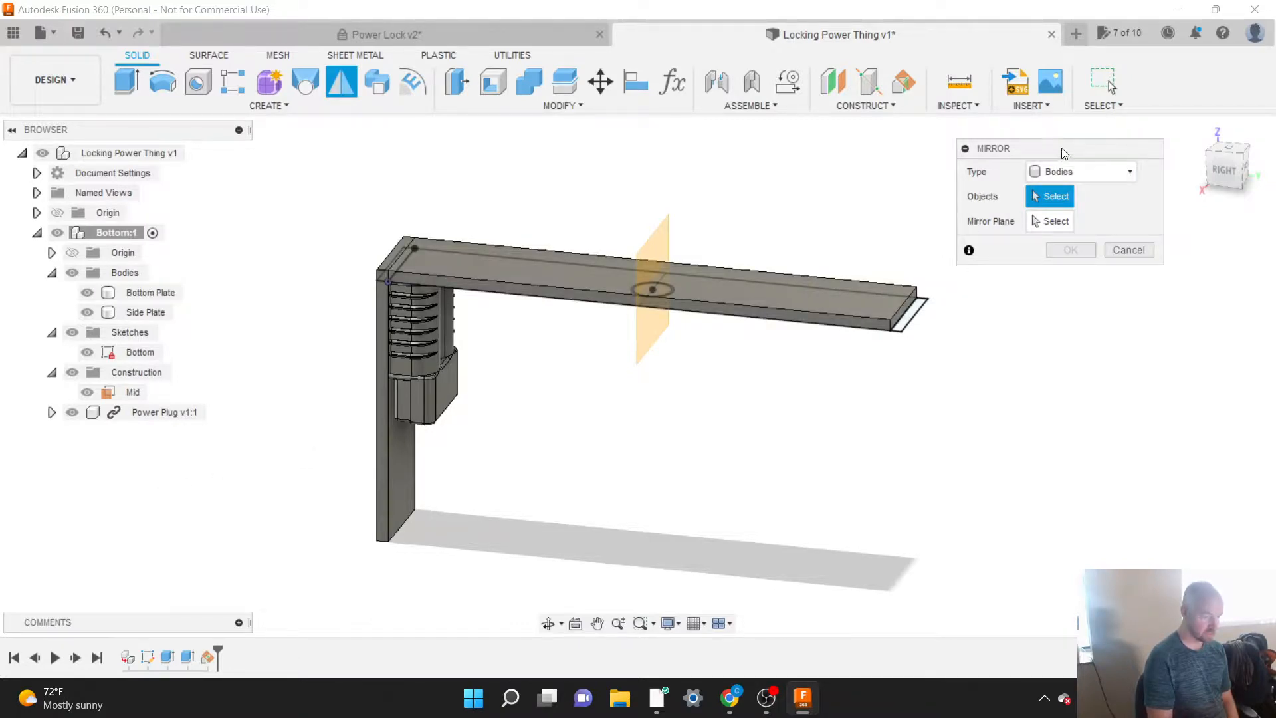
left_click_drag(1065, 153, 1017, 156)
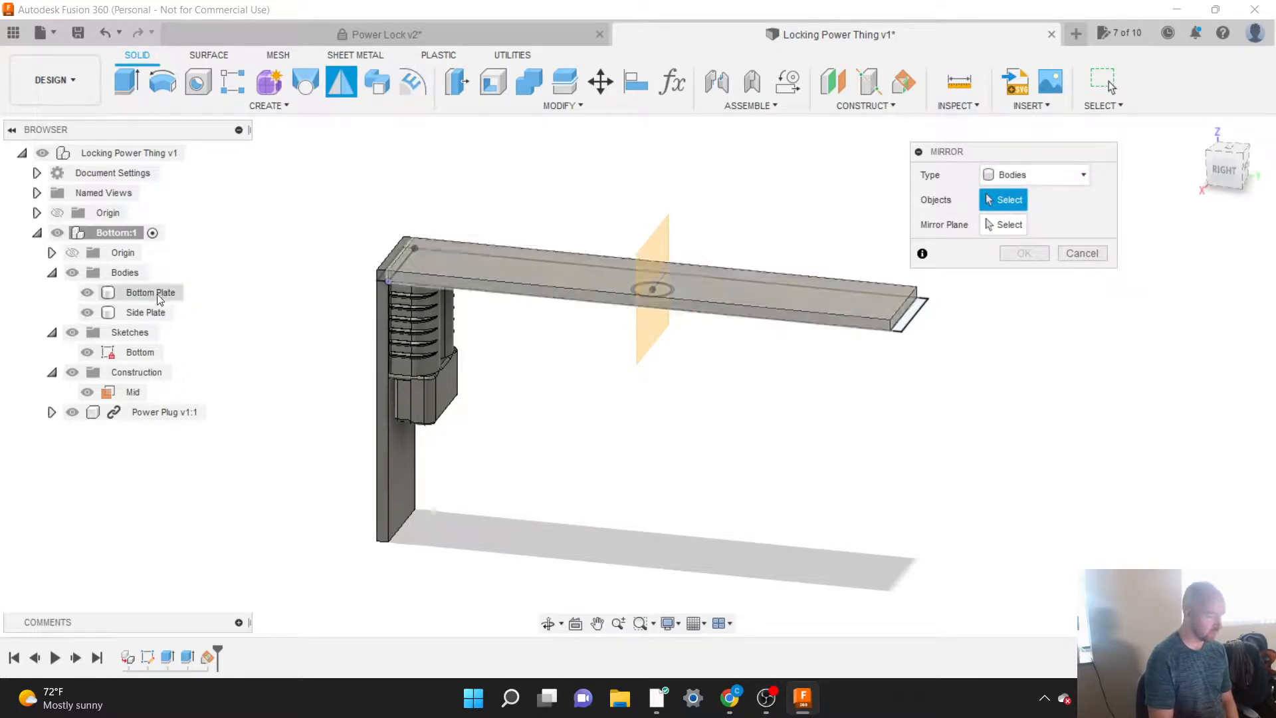
left_click(149, 311)
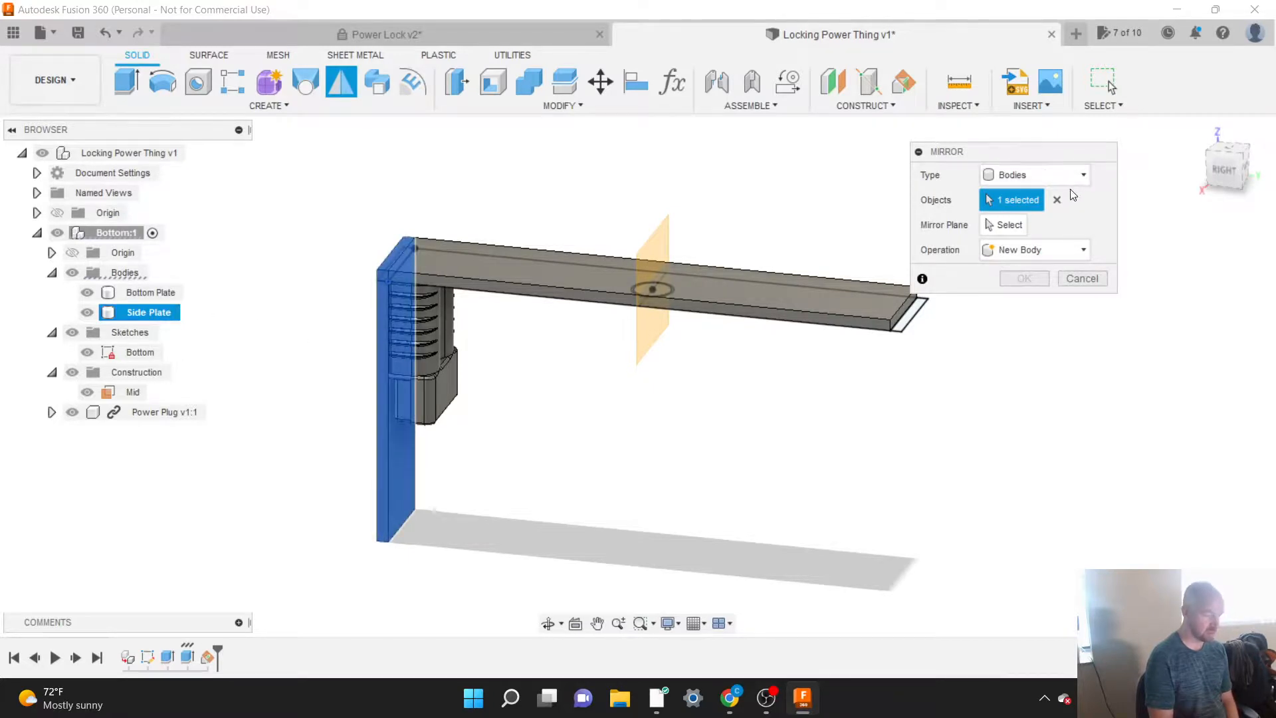
left_click(1054, 200)
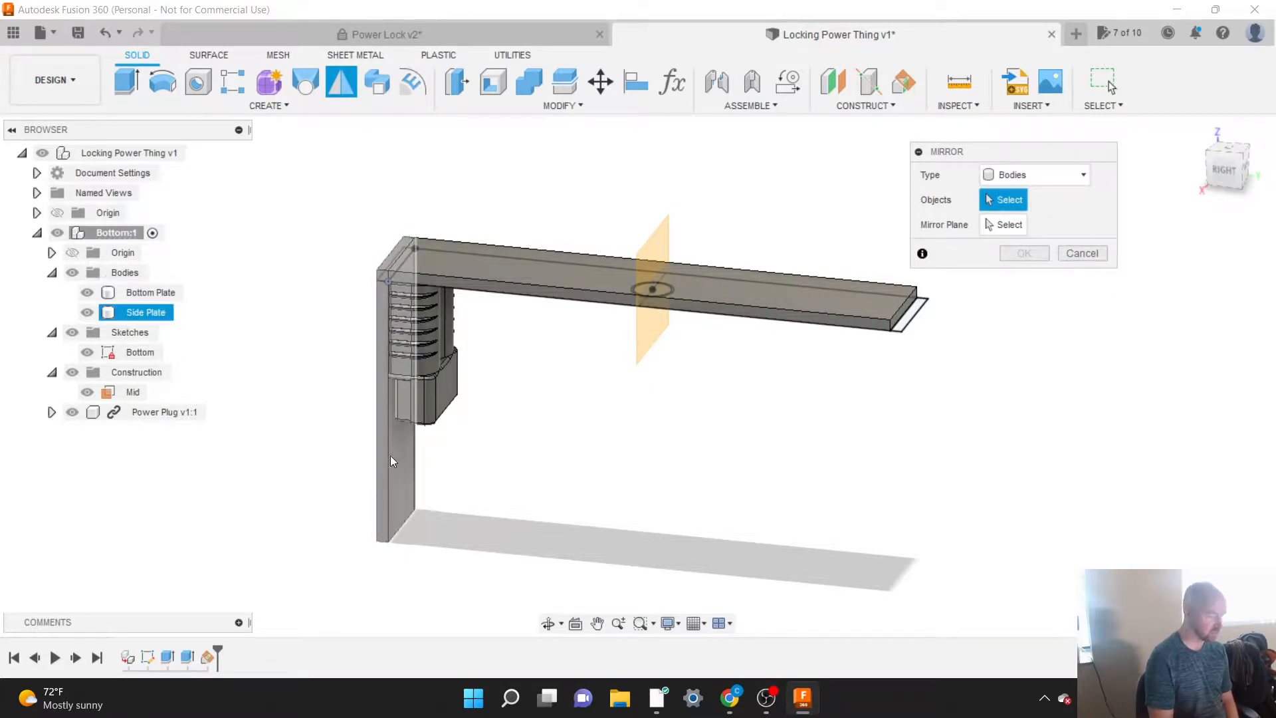
left_click(131, 314)
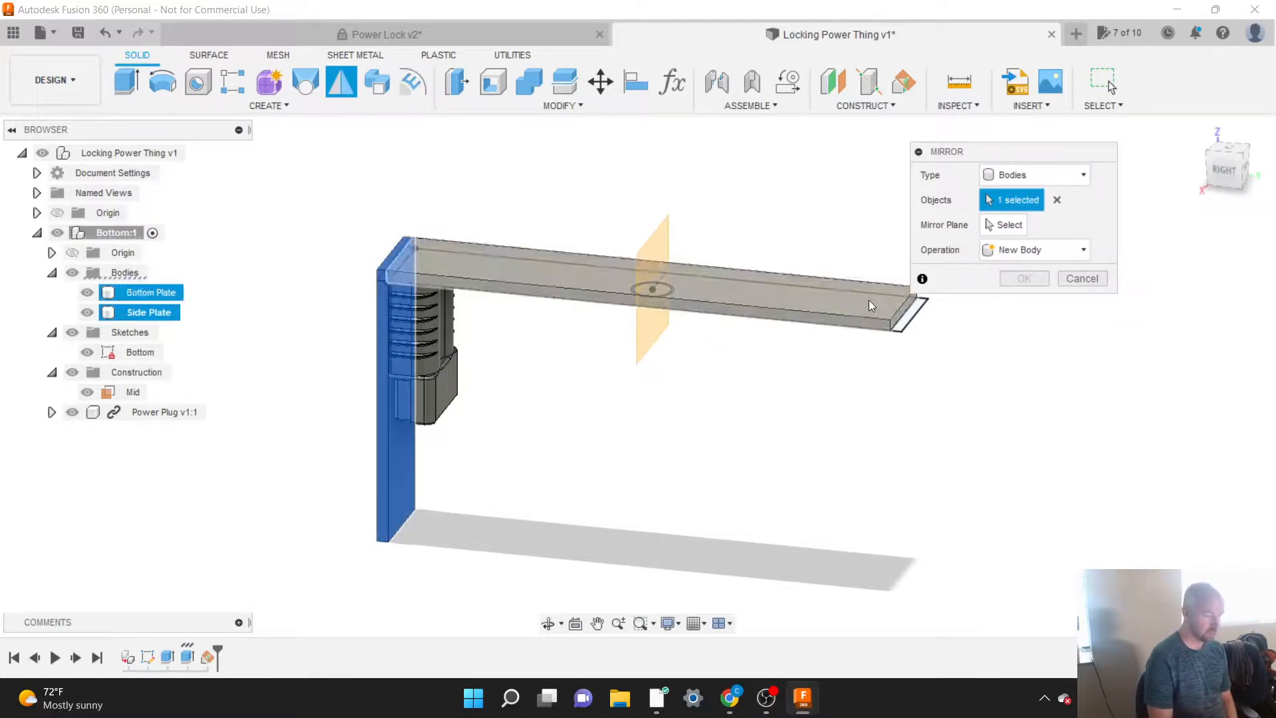
left_click(1002, 225)
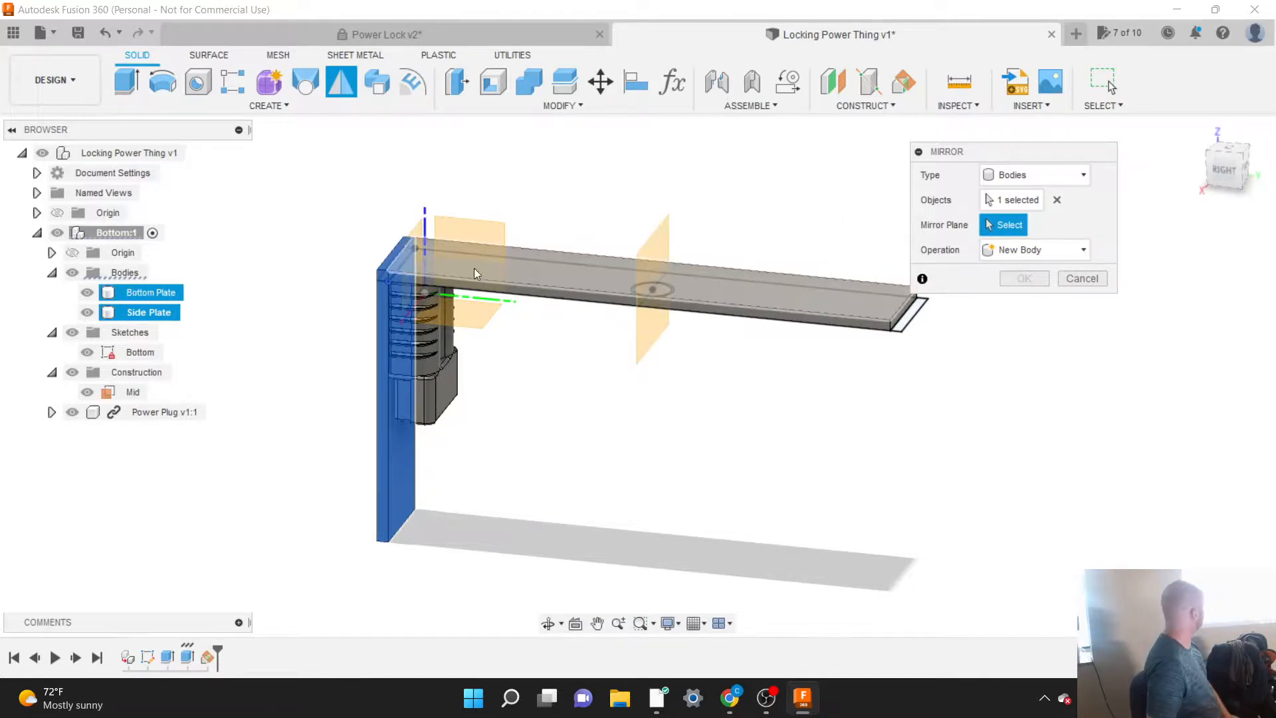
left_click(130, 394)
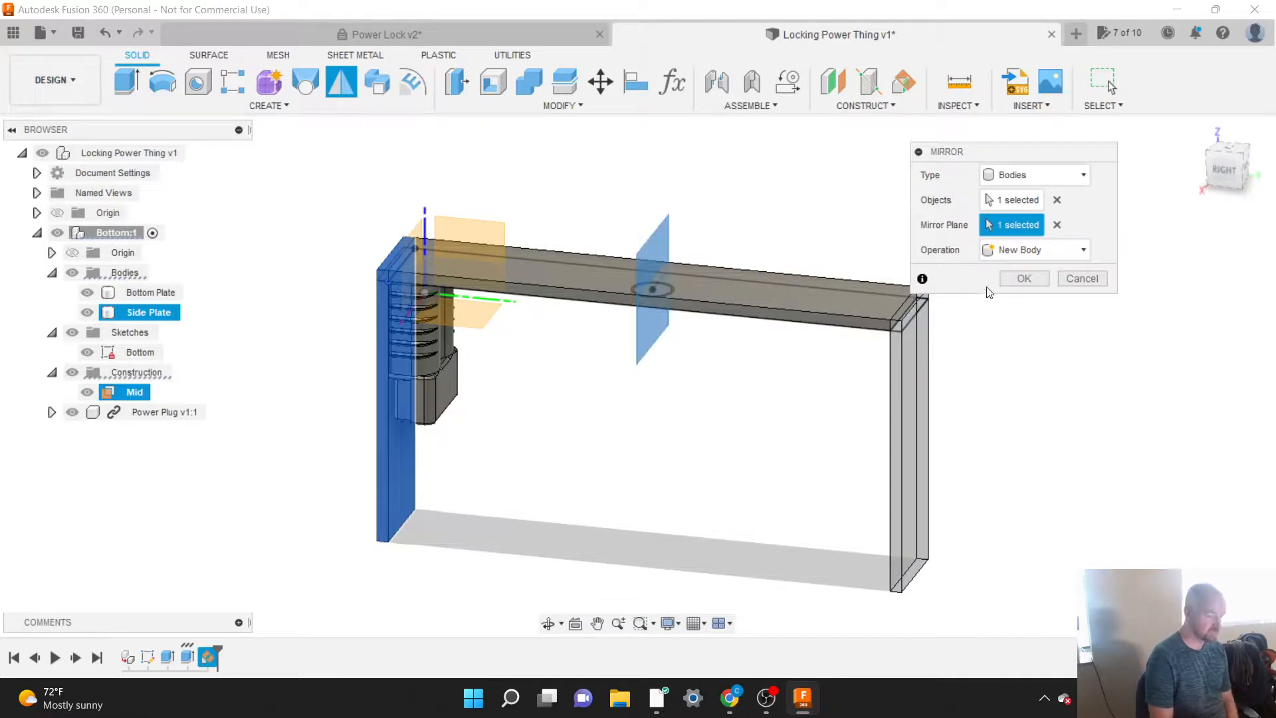
left_click(1024, 279)
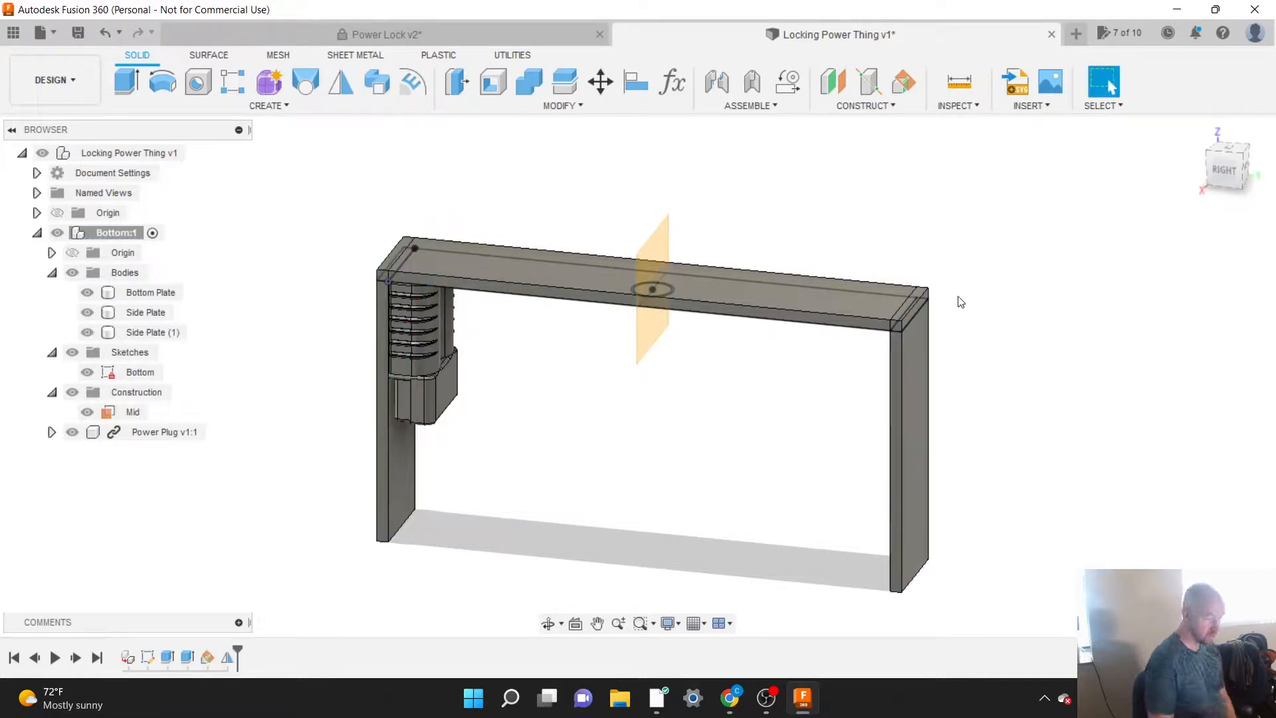
Step: Inspect the corner where the mirrored side plate meets the bottom plate and hide the Bottom sketch
scroll(941, 310, "up", 5)
scroll(941, 311, "up", 1)
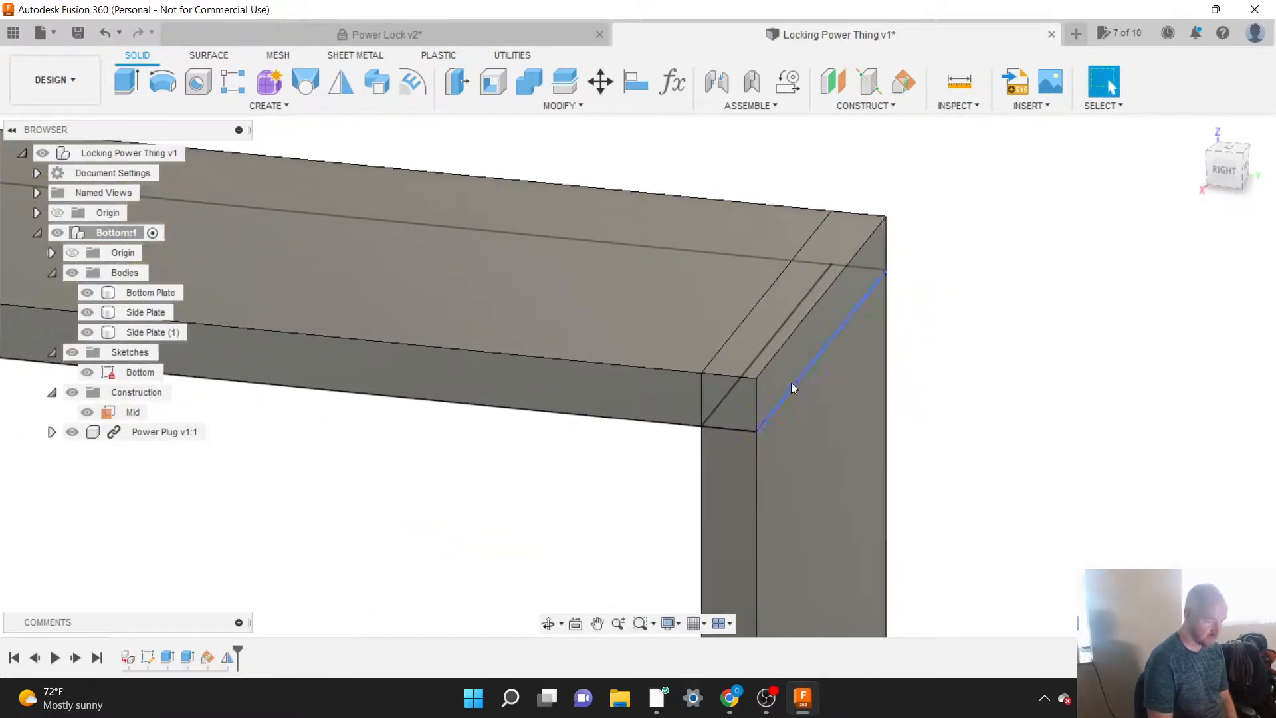
scroll(984, 382, "down", 4)
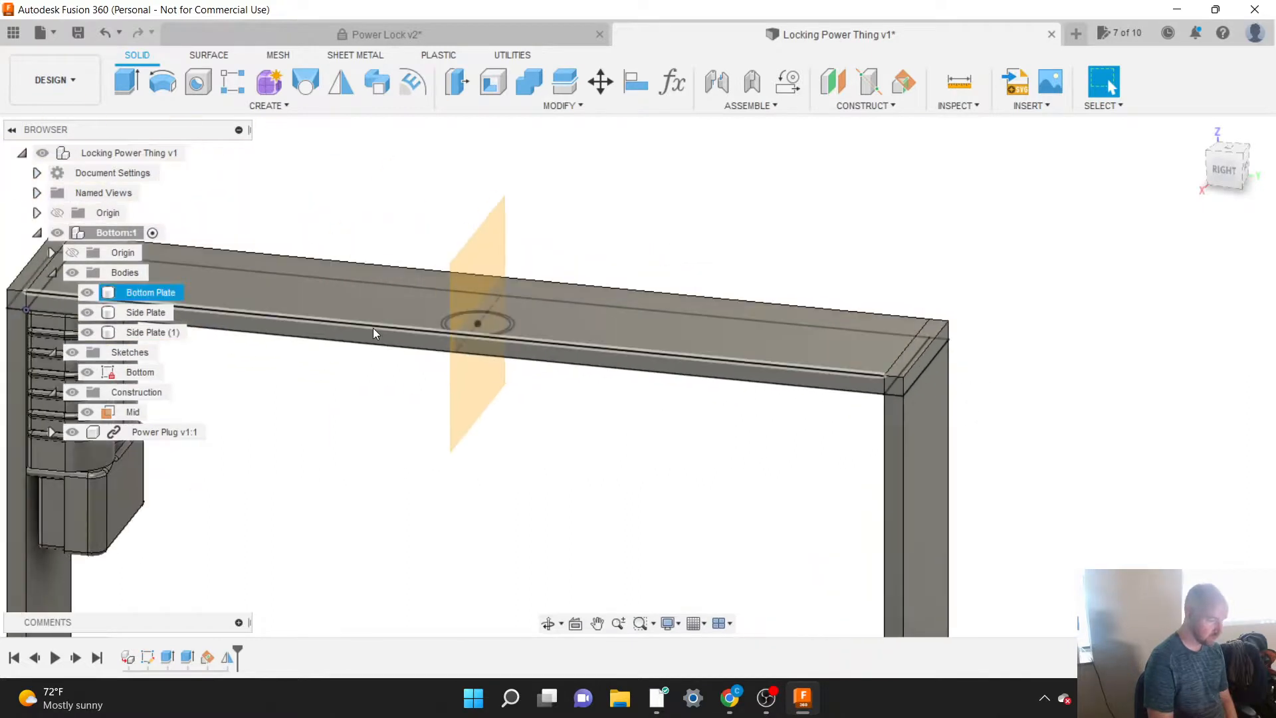
left_click(87, 372)
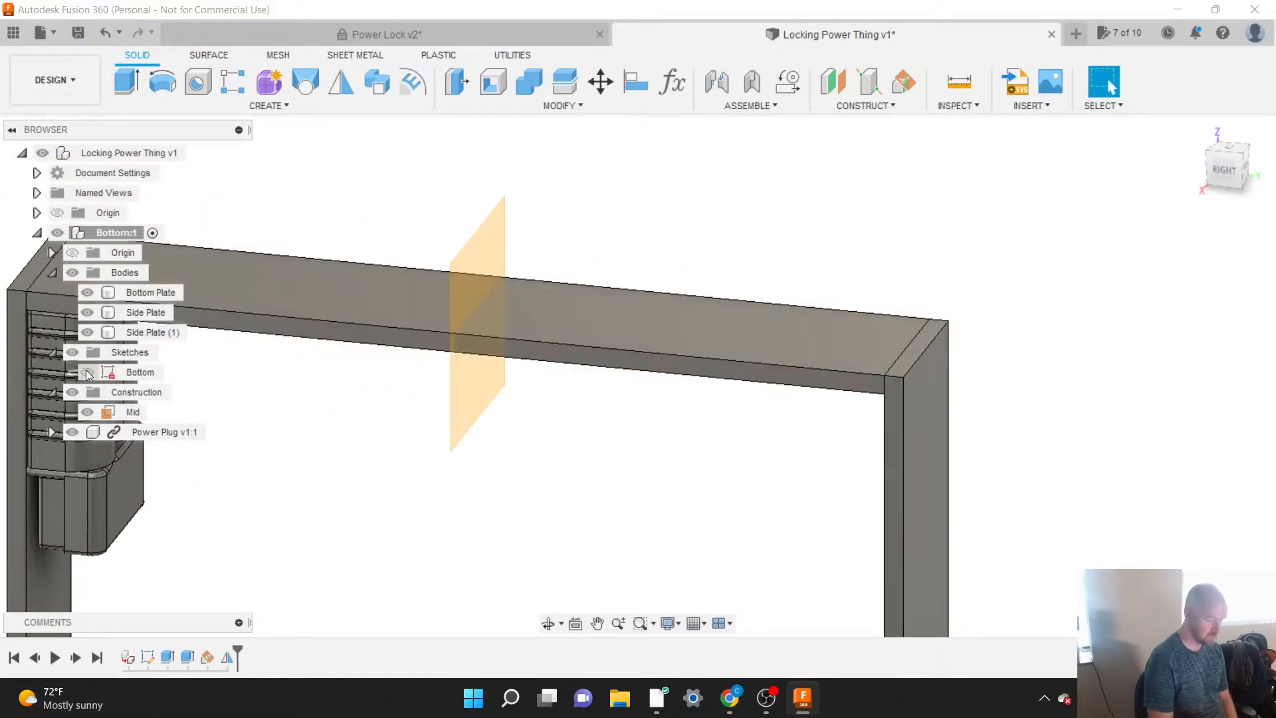
scroll(964, 362, "down", 1)
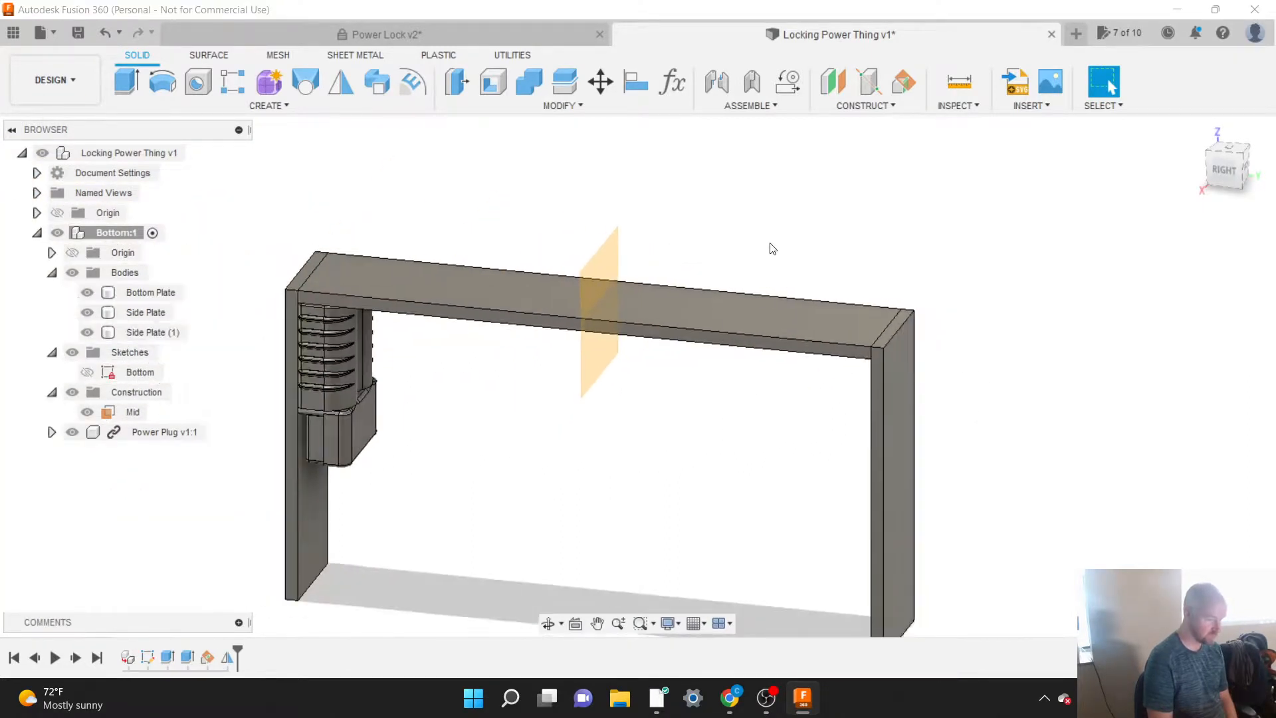
scroll(773, 249, "down", 2)
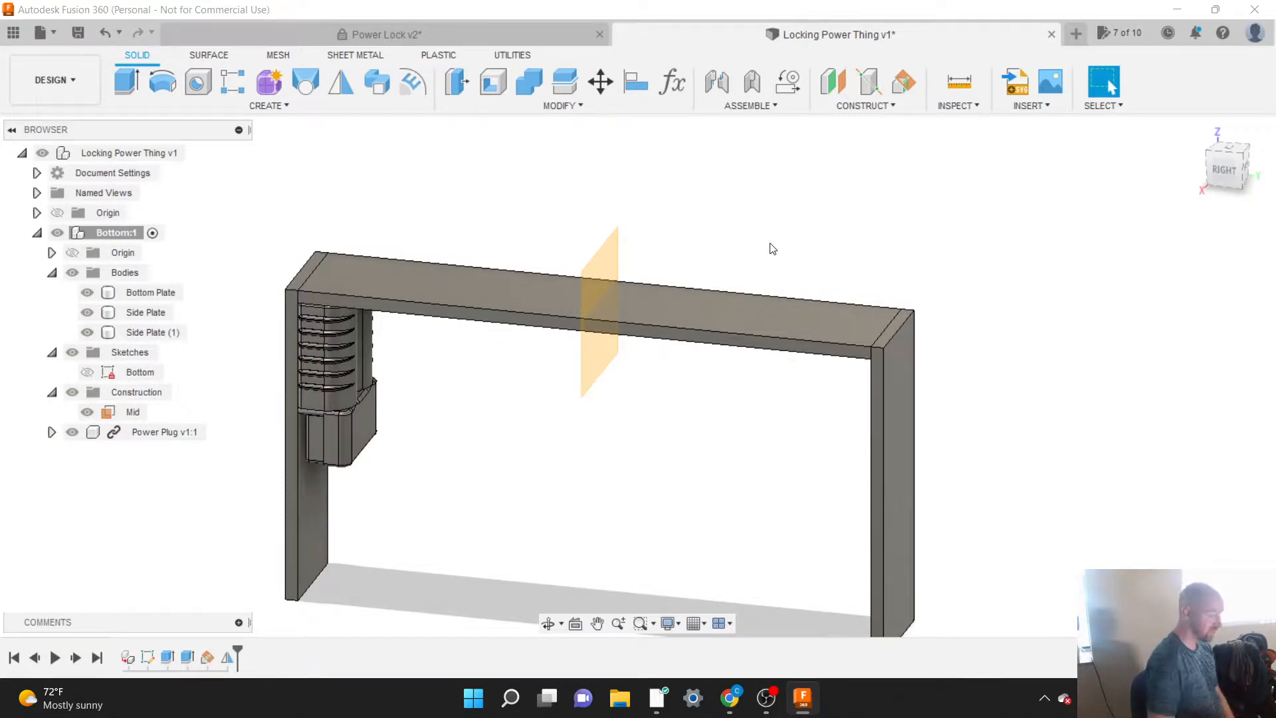
Step: Try mirroring the Power Plug component across the Mid plane, and undo that mirror
left_click(278, 110)
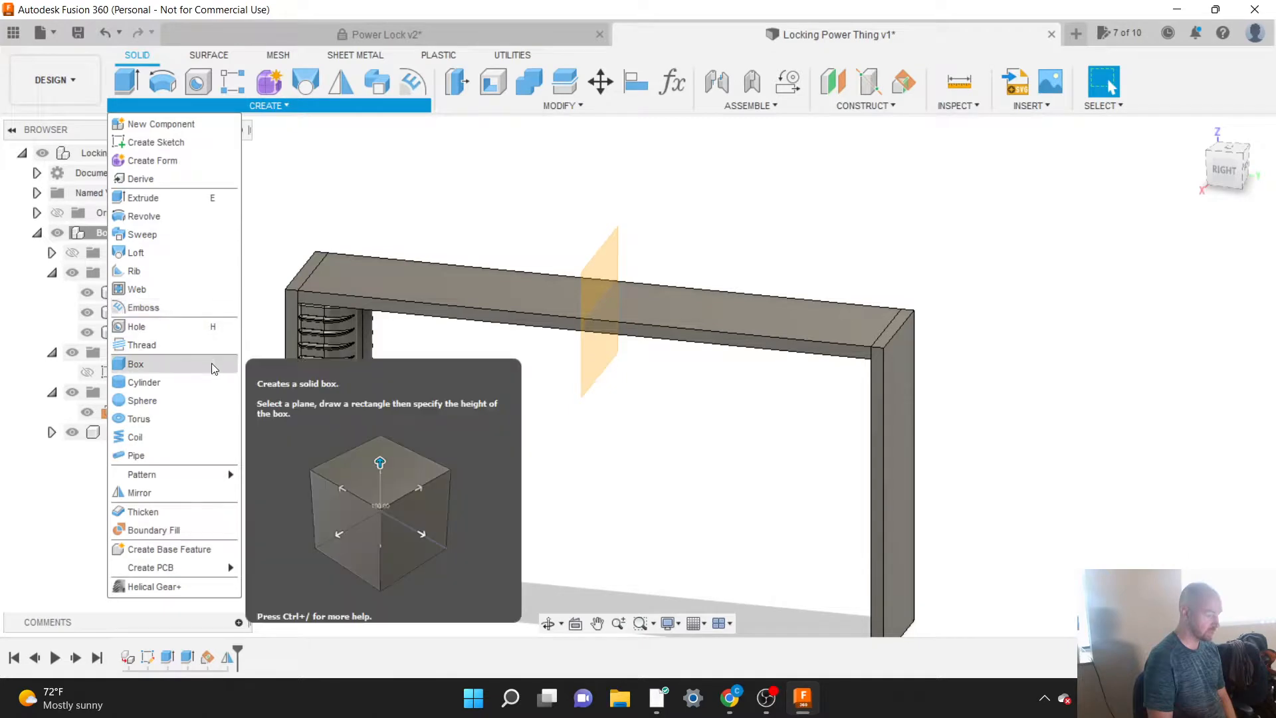
left_click(174, 492)
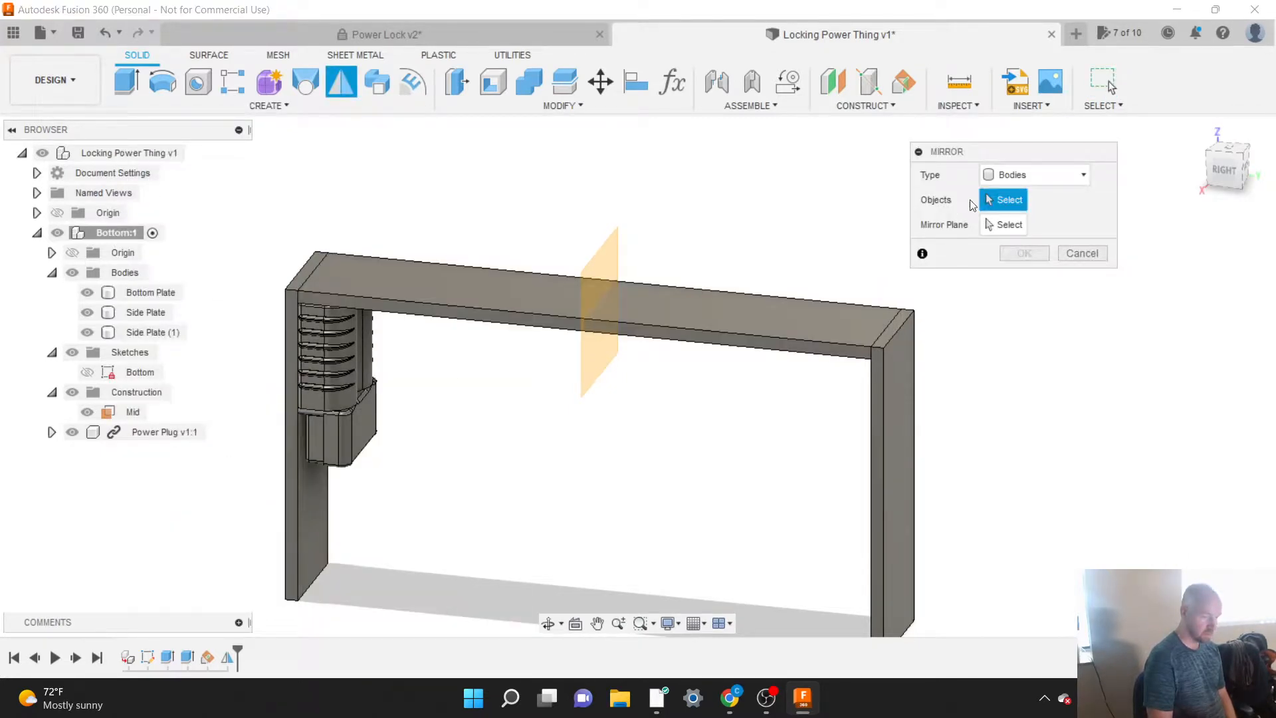
left_click(1014, 175)
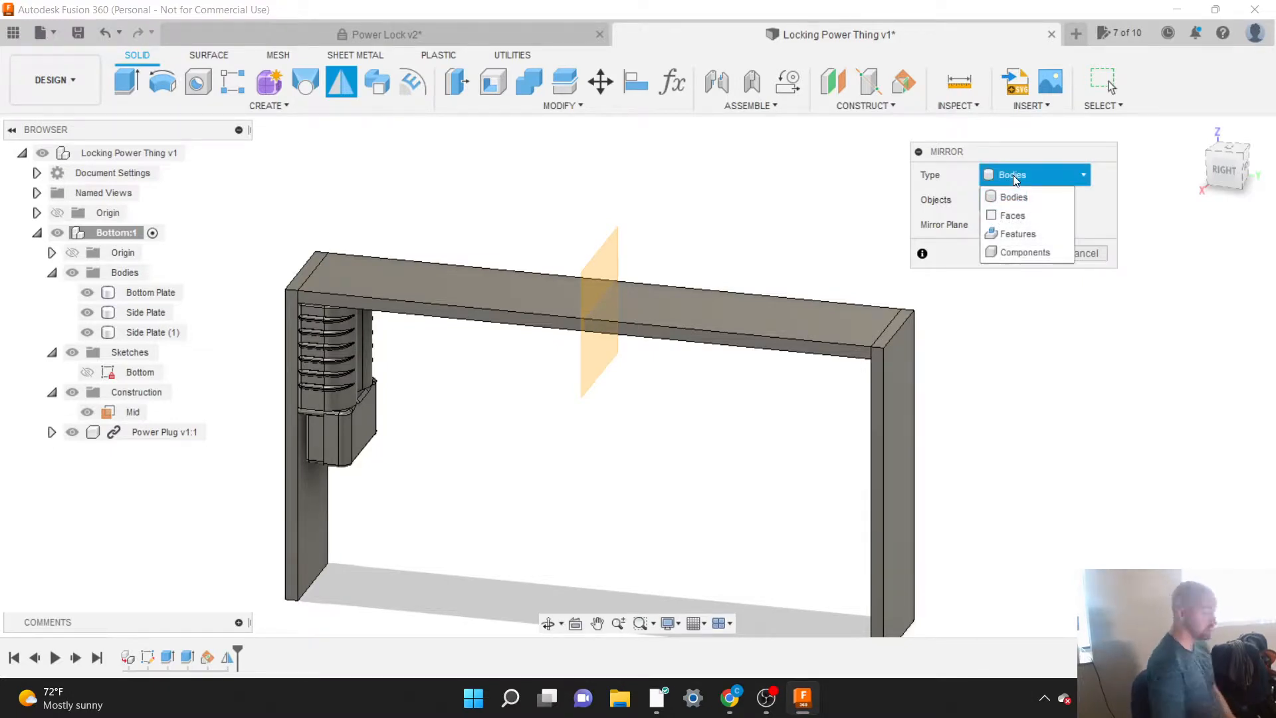
left_click(1016, 254)
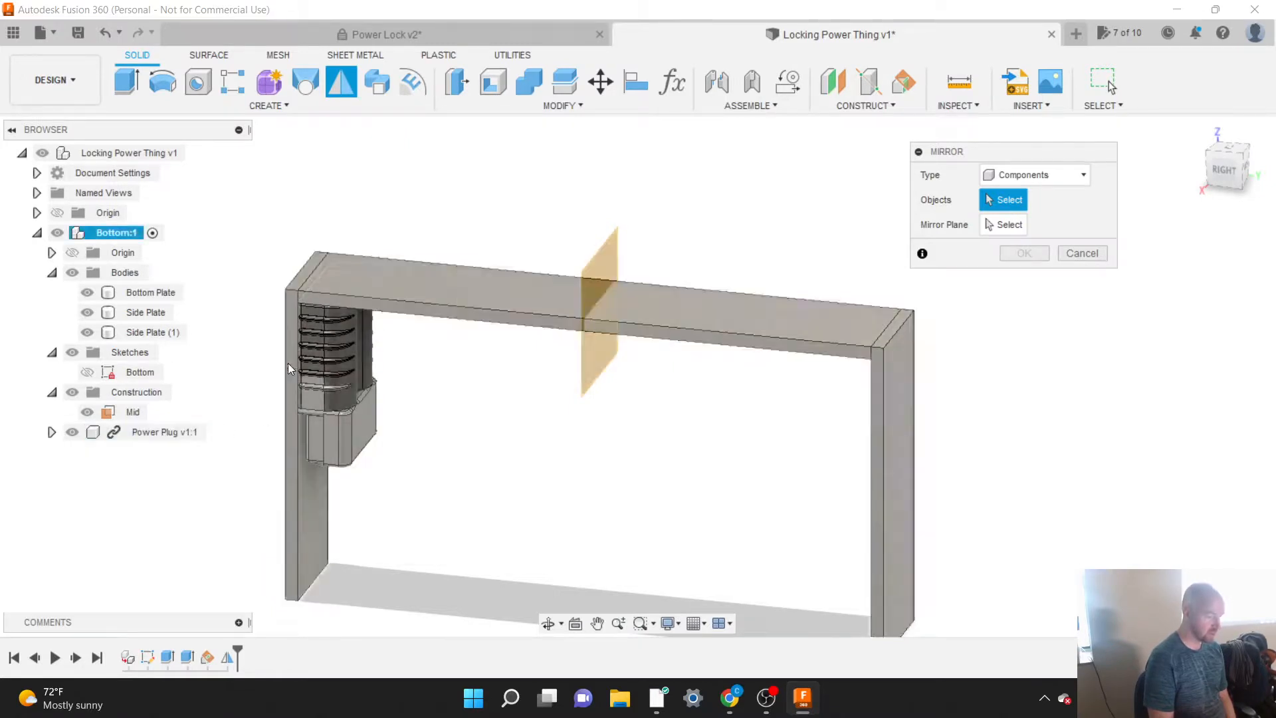
left_click(130, 433)
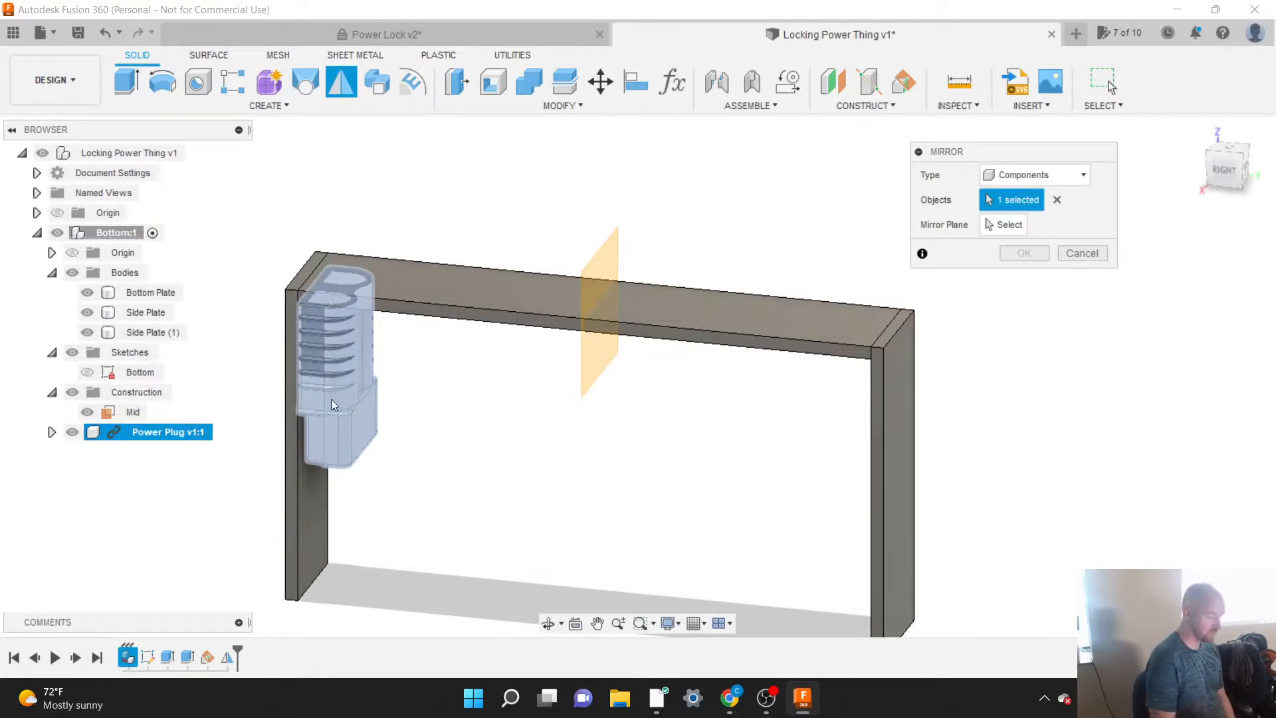
left_click(1013, 225)
left_click(616, 259)
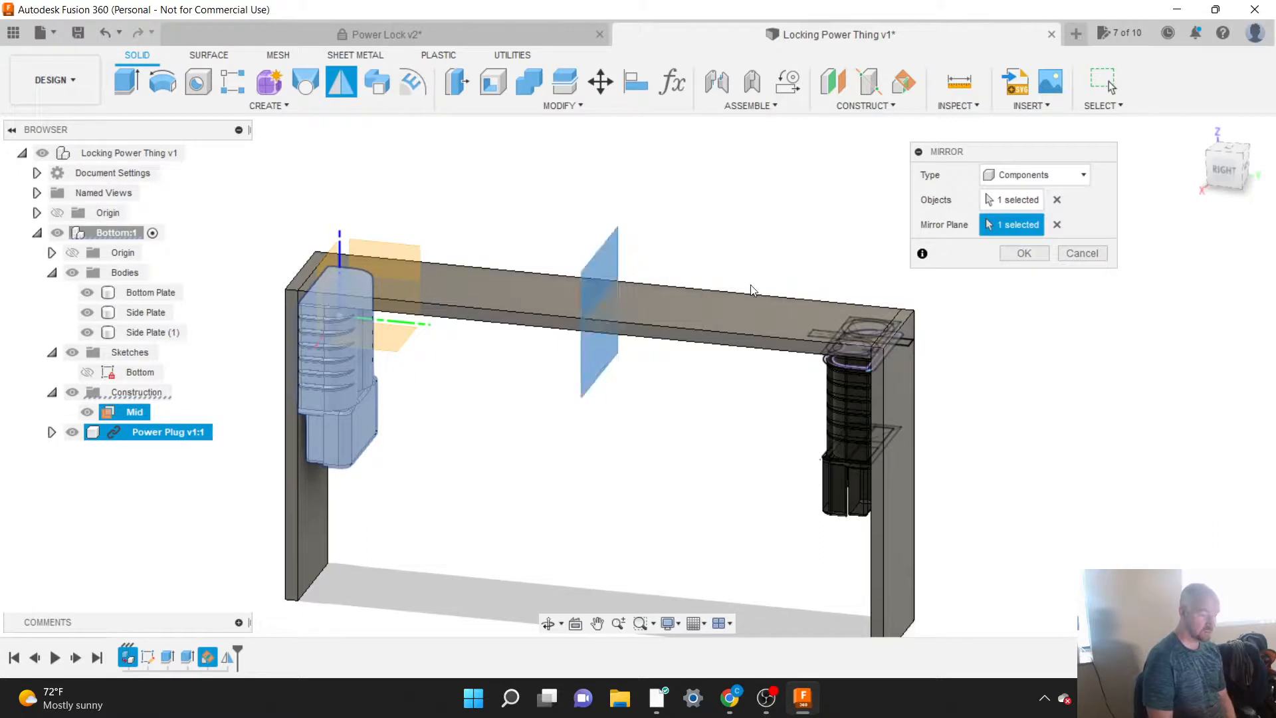
left_click(1019, 254)
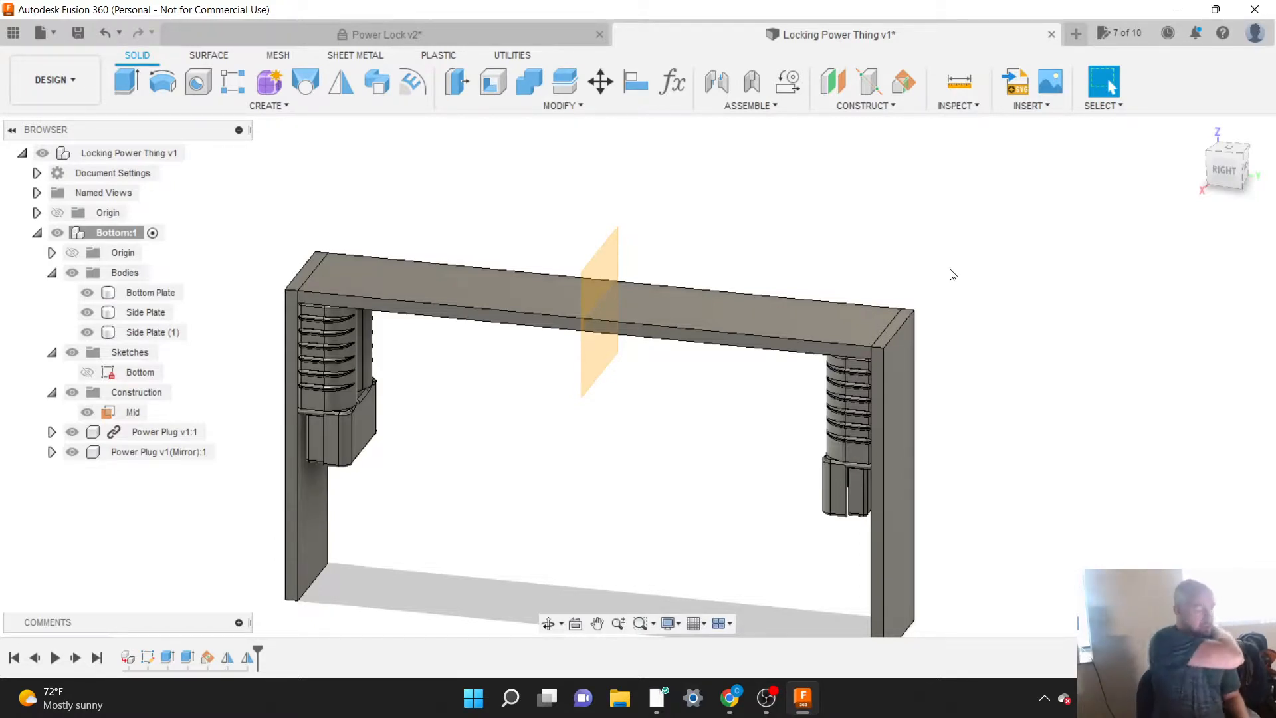
key("ctrl+z")
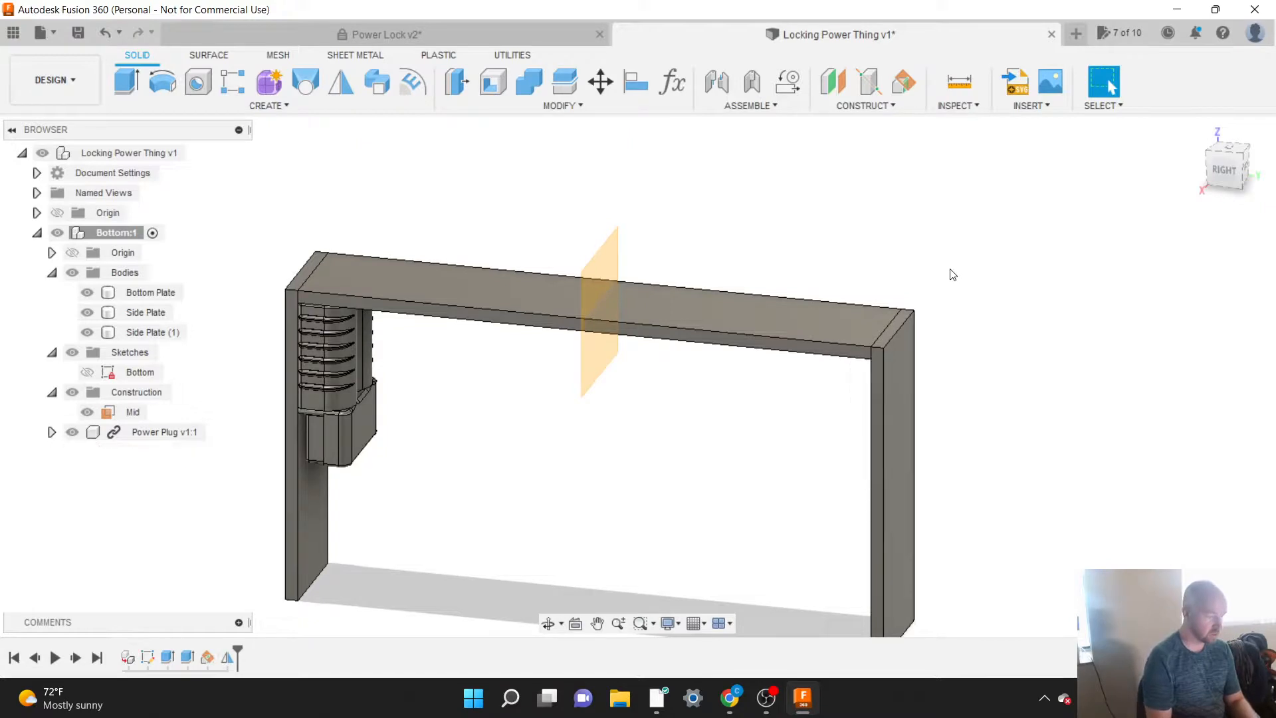
right_click(230, 659)
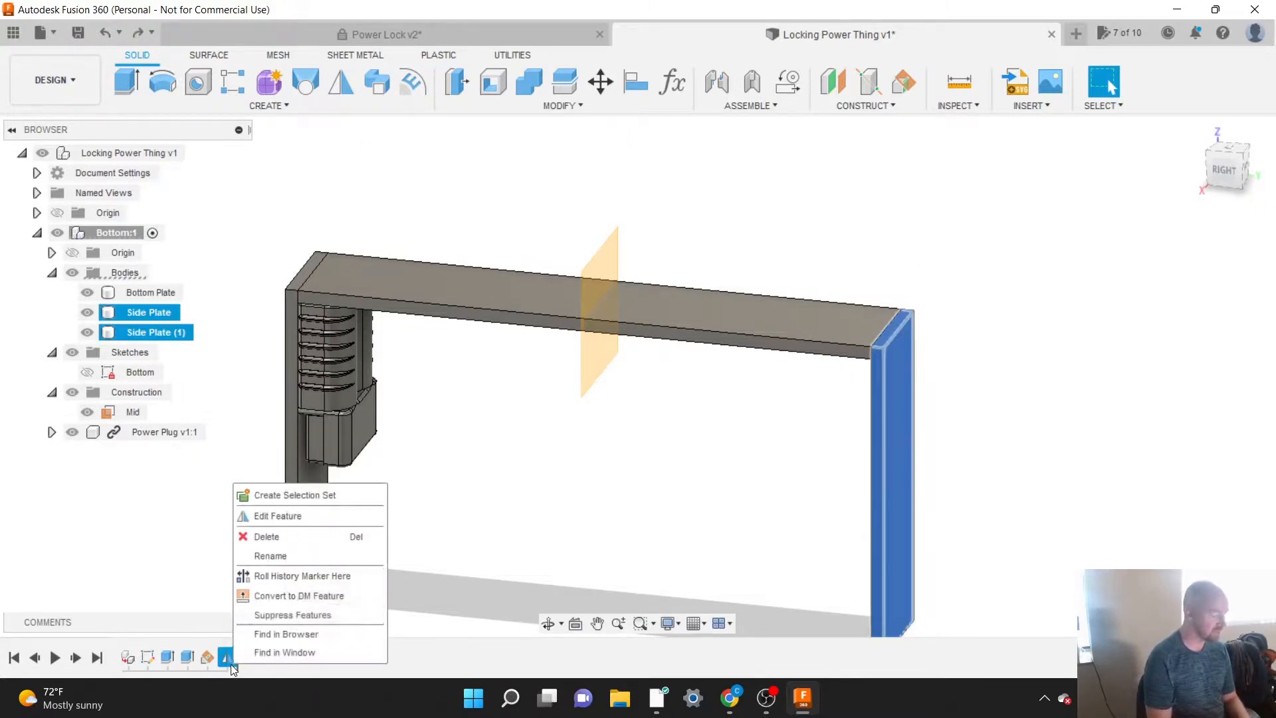
left_click(277, 517)
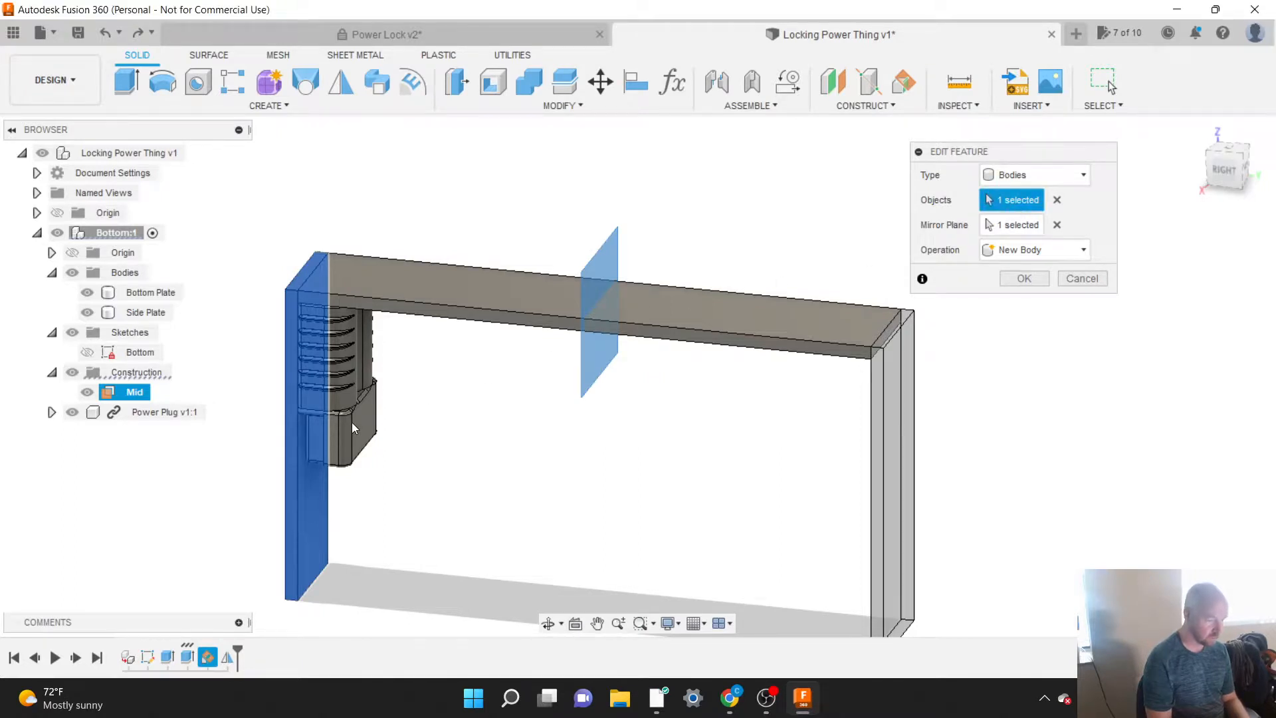
left_click(1058, 225)
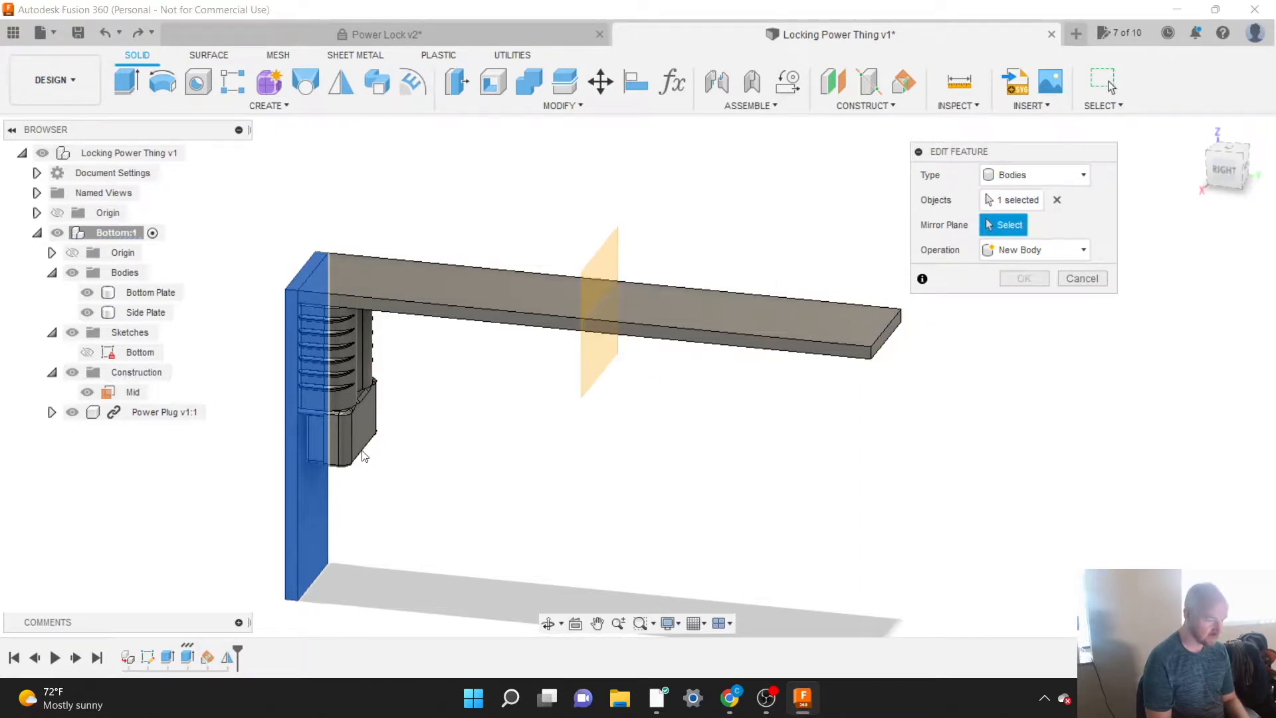
left_click(1031, 200)
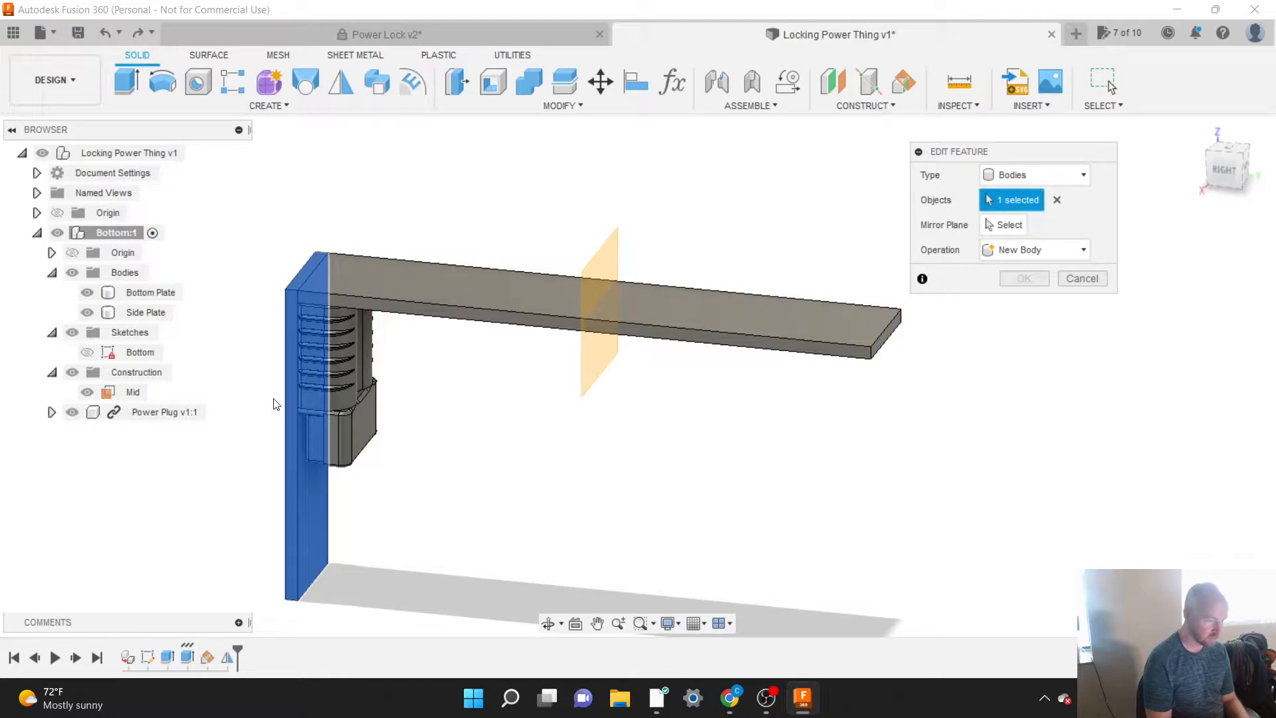
left_click(51, 412)
left_click(66, 453)
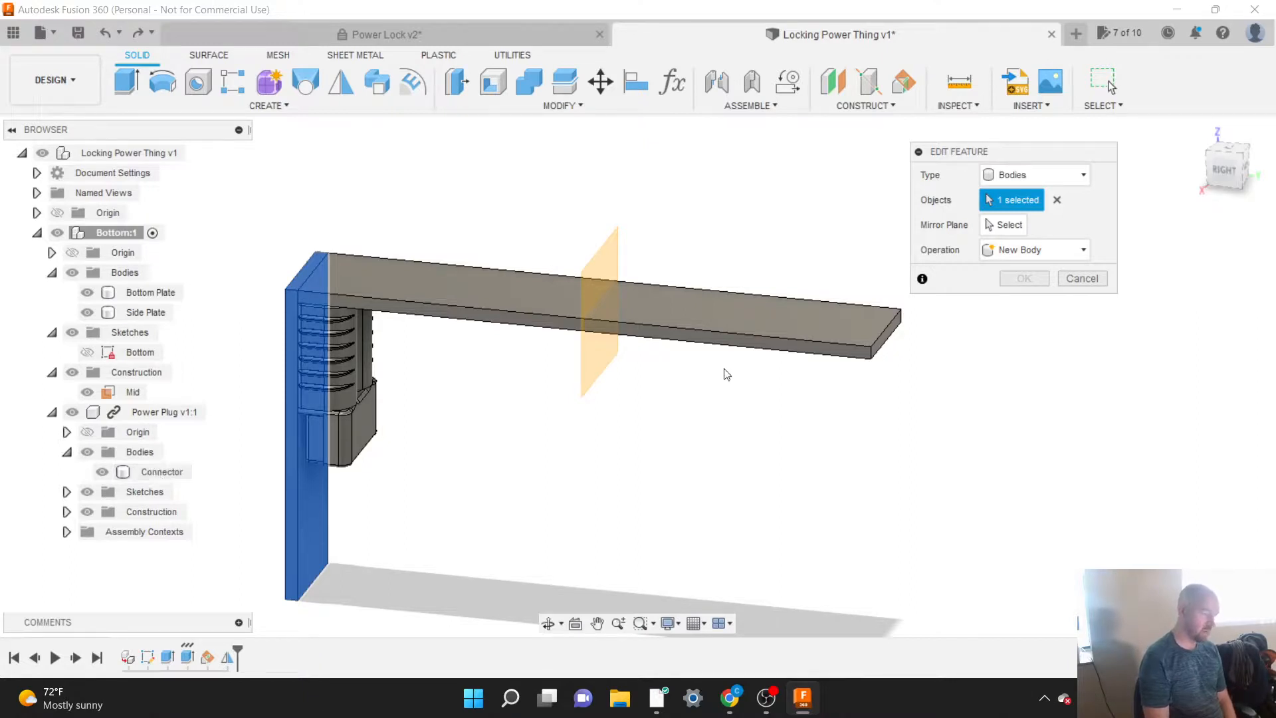
left_click(1083, 278)
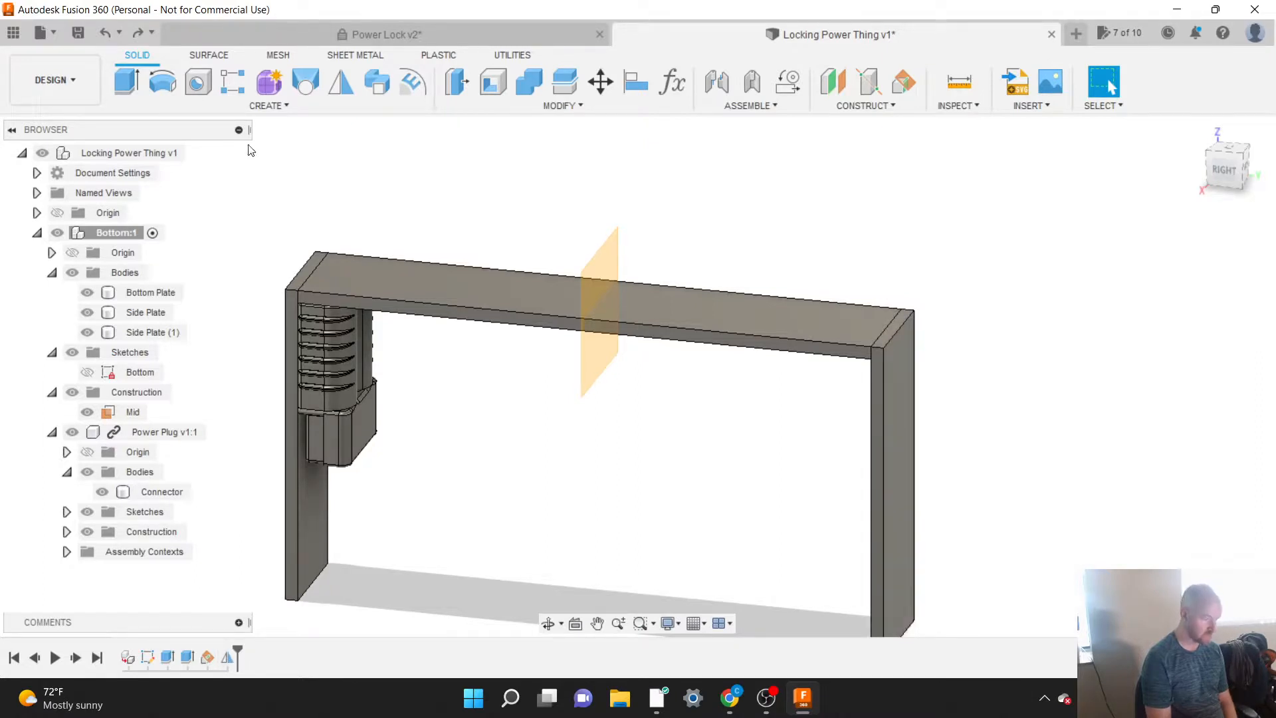
left_click(267, 103)
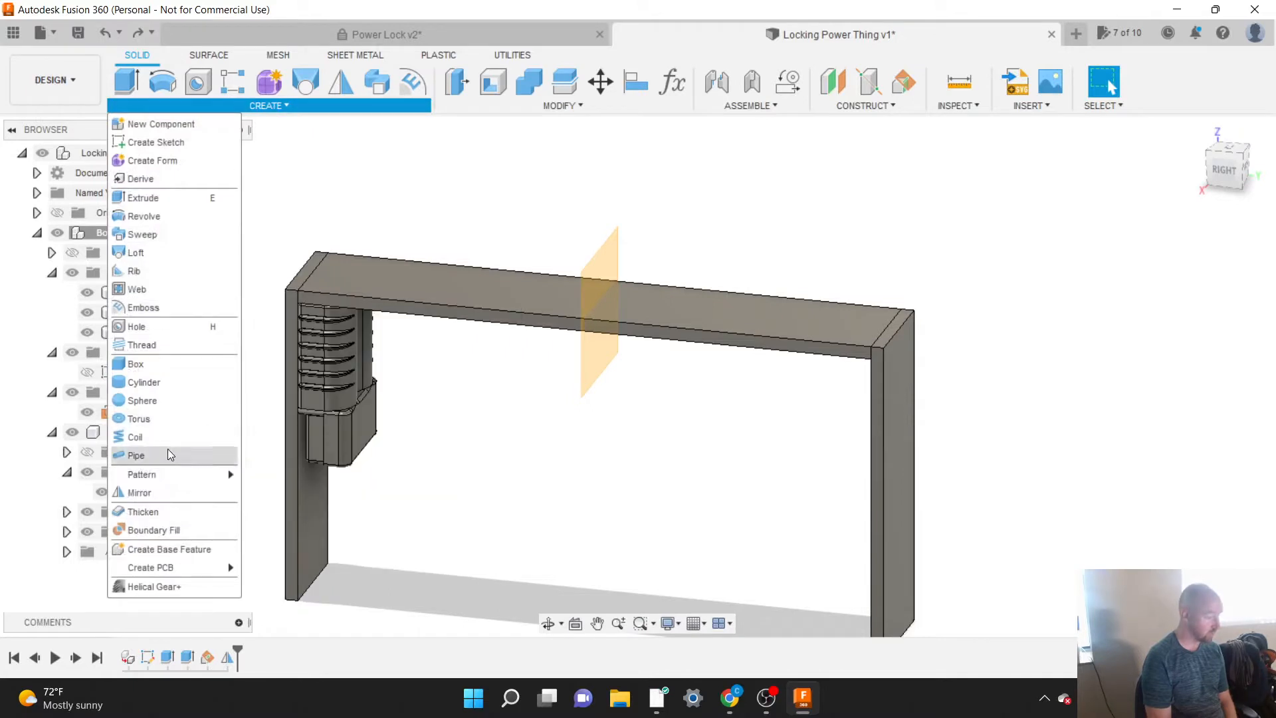
left_click(165, 493)
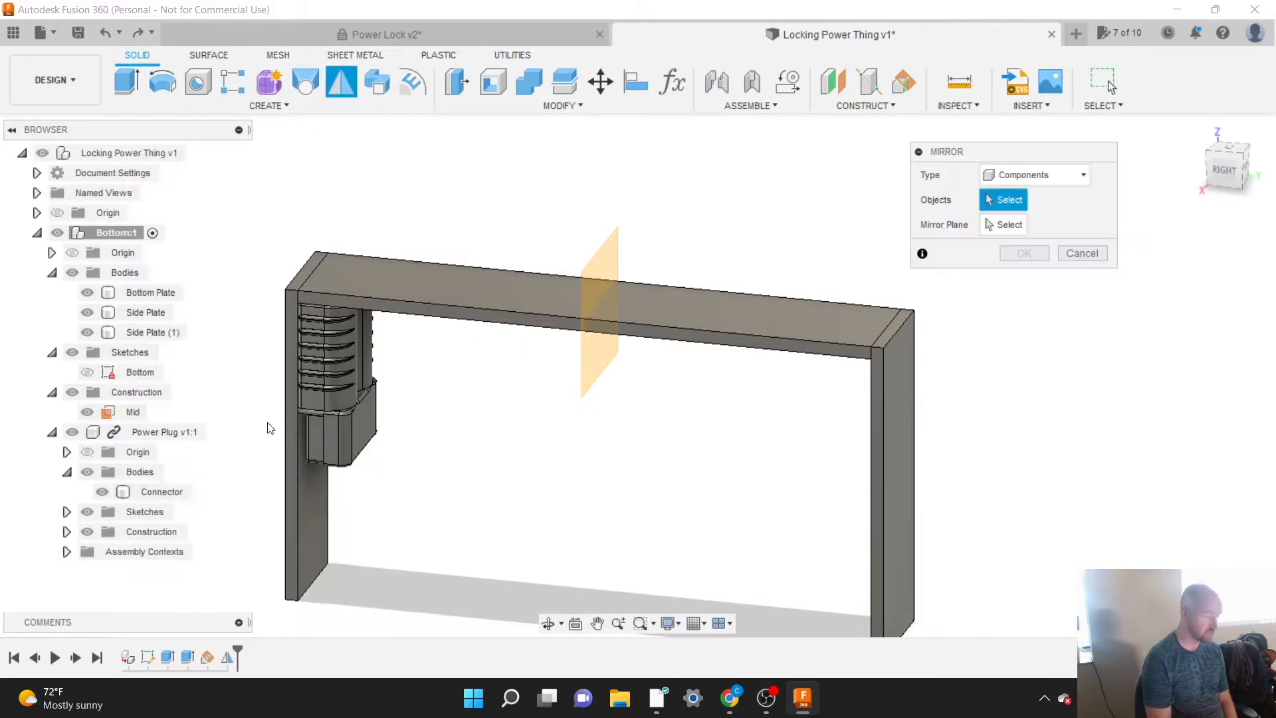
left_click(1075, 174)
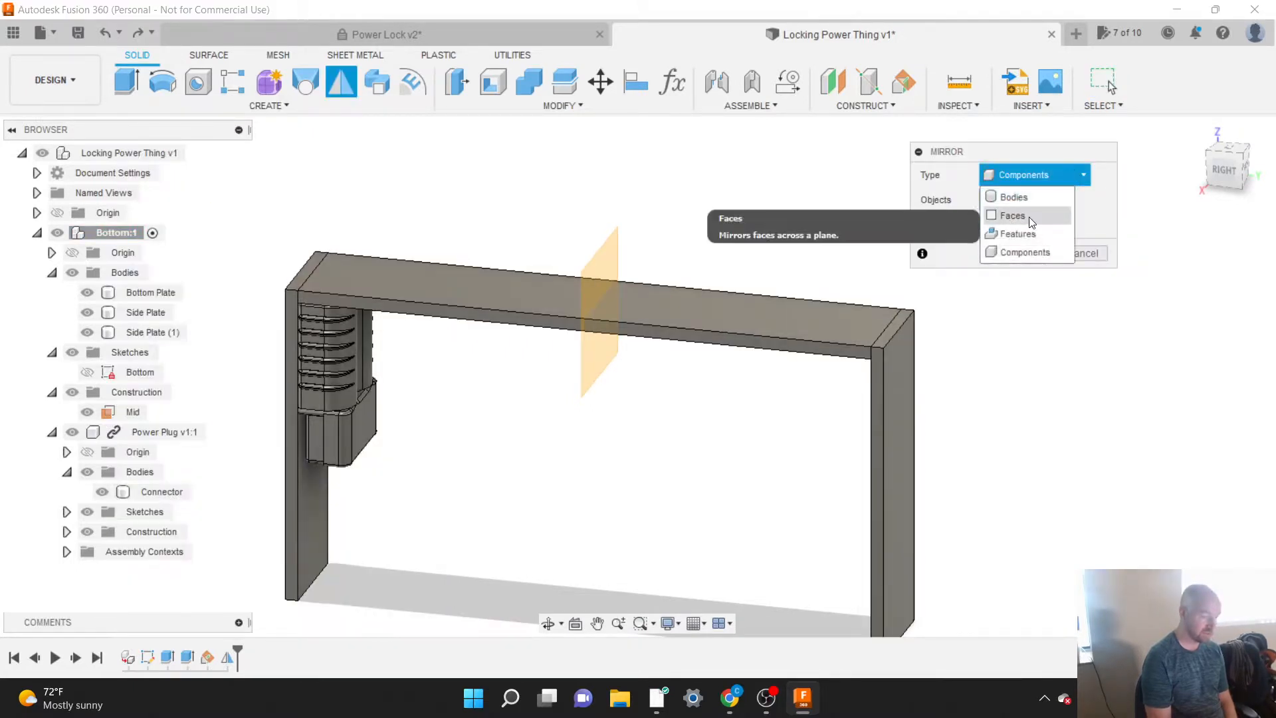
left_click(1014, 196)
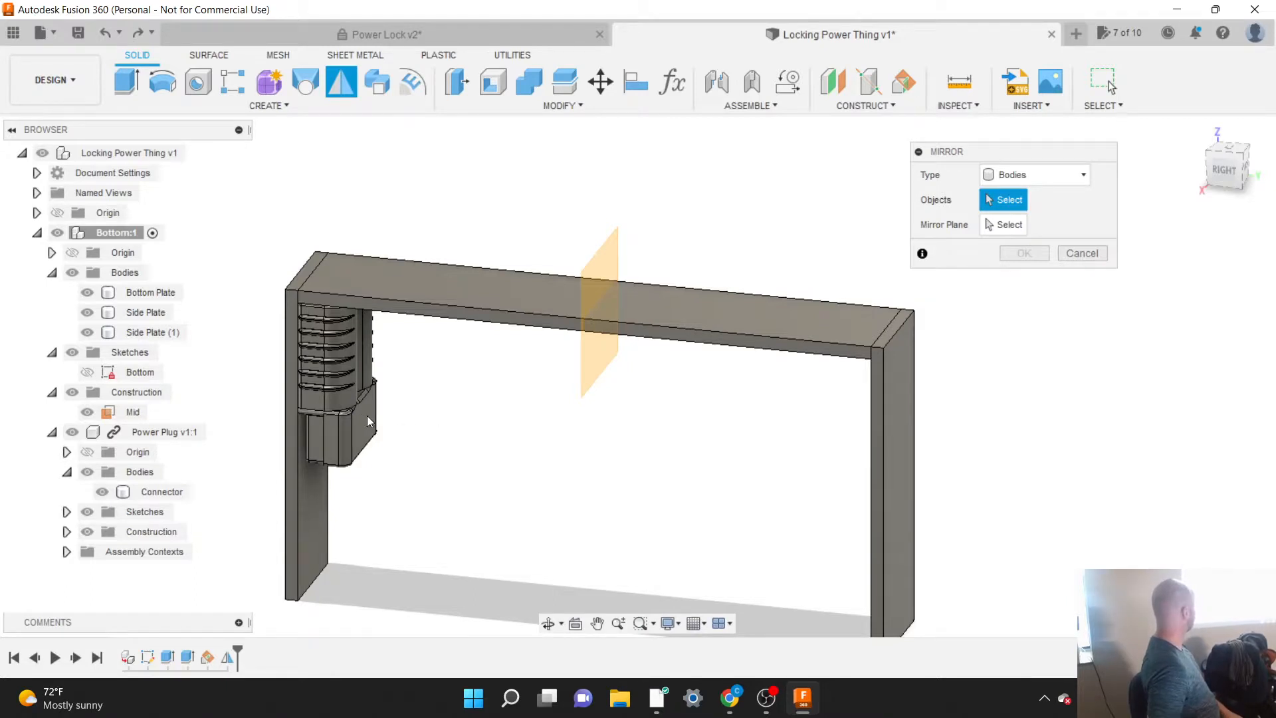
left_click(142, 235)
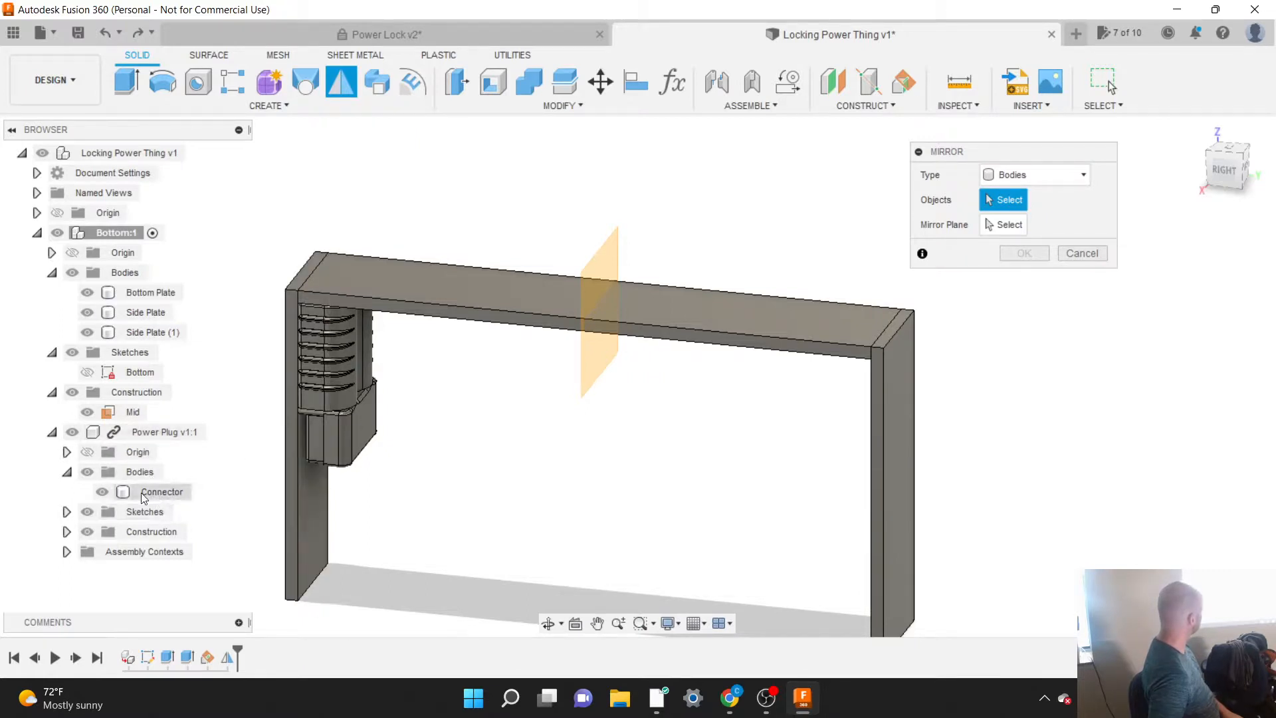
left_click(103, 493)
left_click(103, 493)
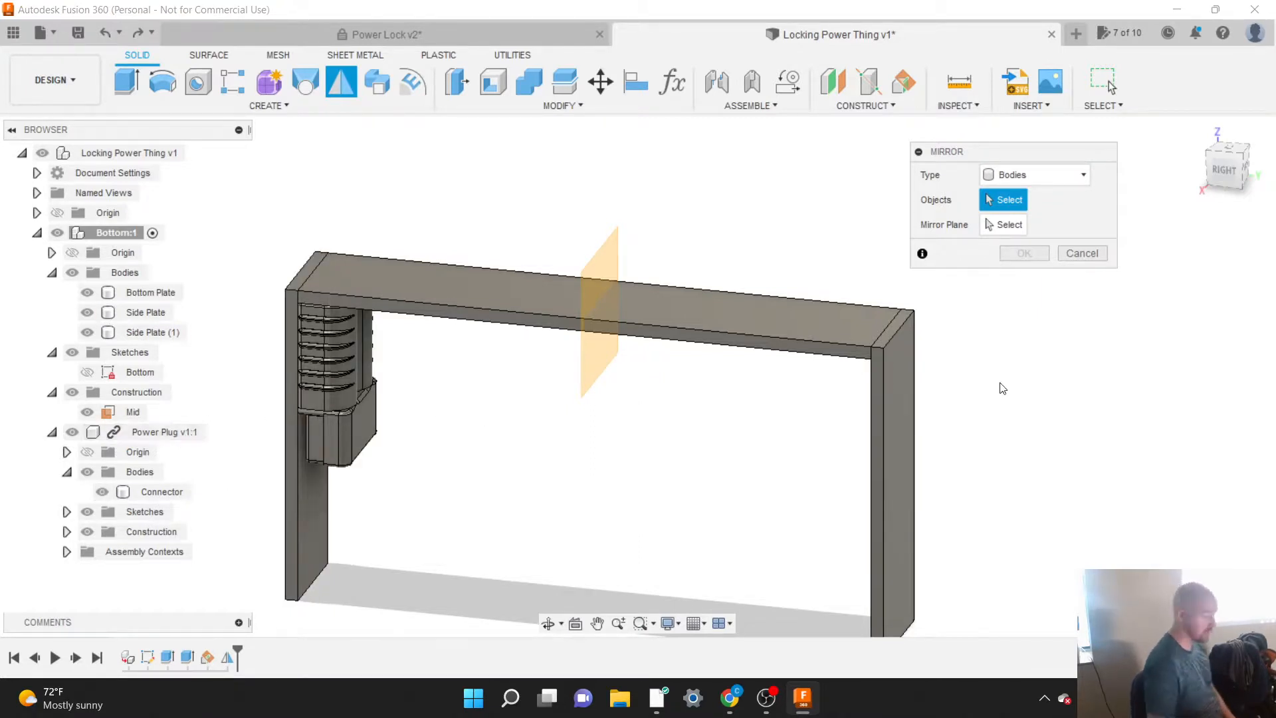
left_click(1082, 255)
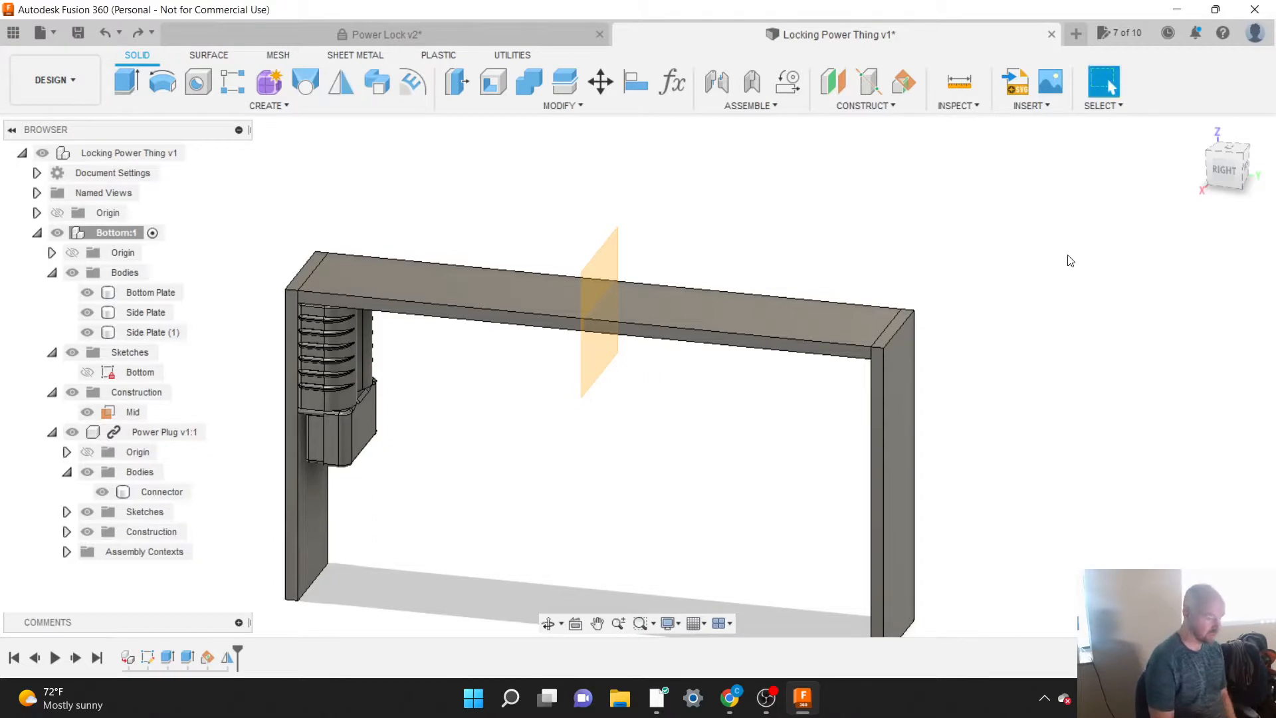
Step: Try to break the link of the Power Plug component and collapse its contents
left_click(175, 430)
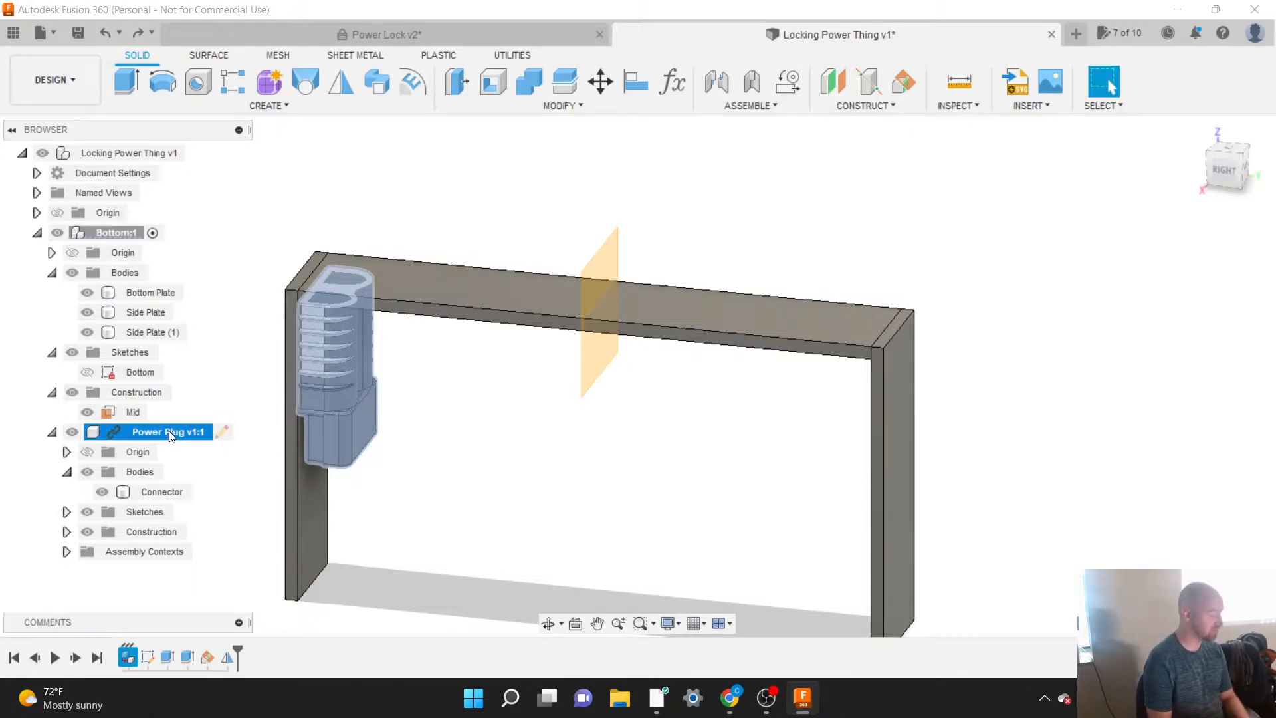
left_click(232, 398)
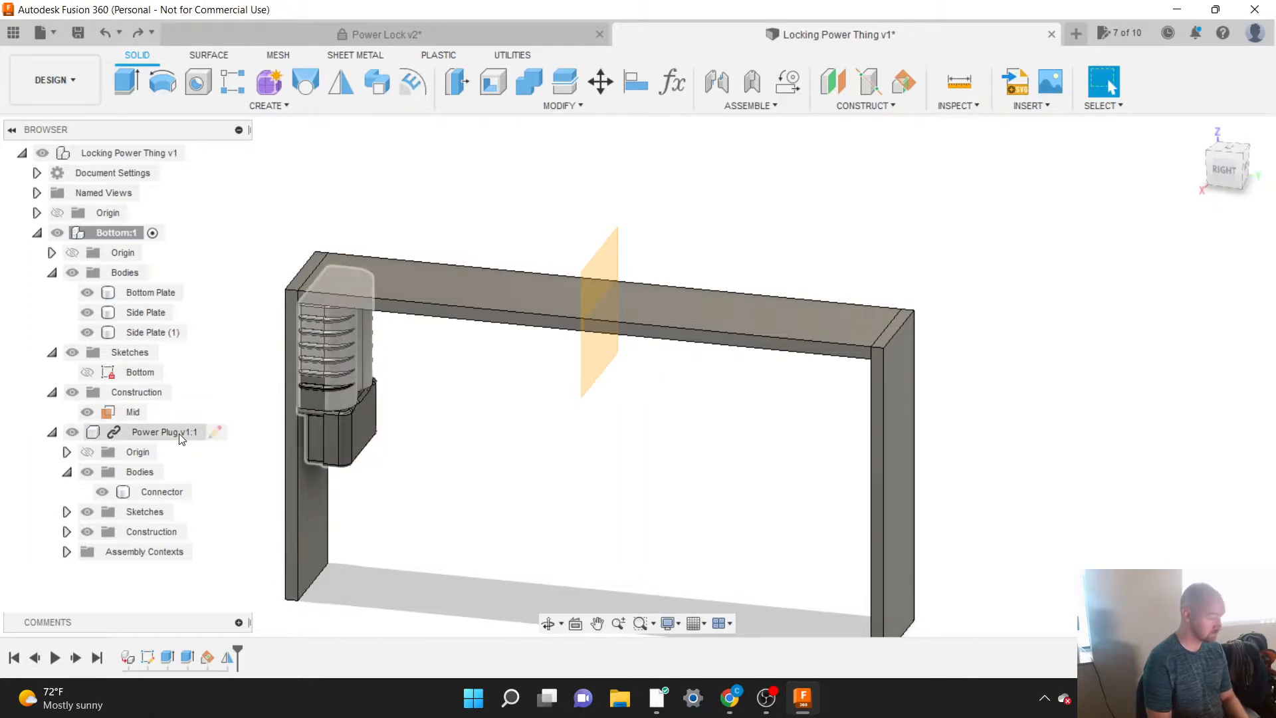
left_click(117, 429)
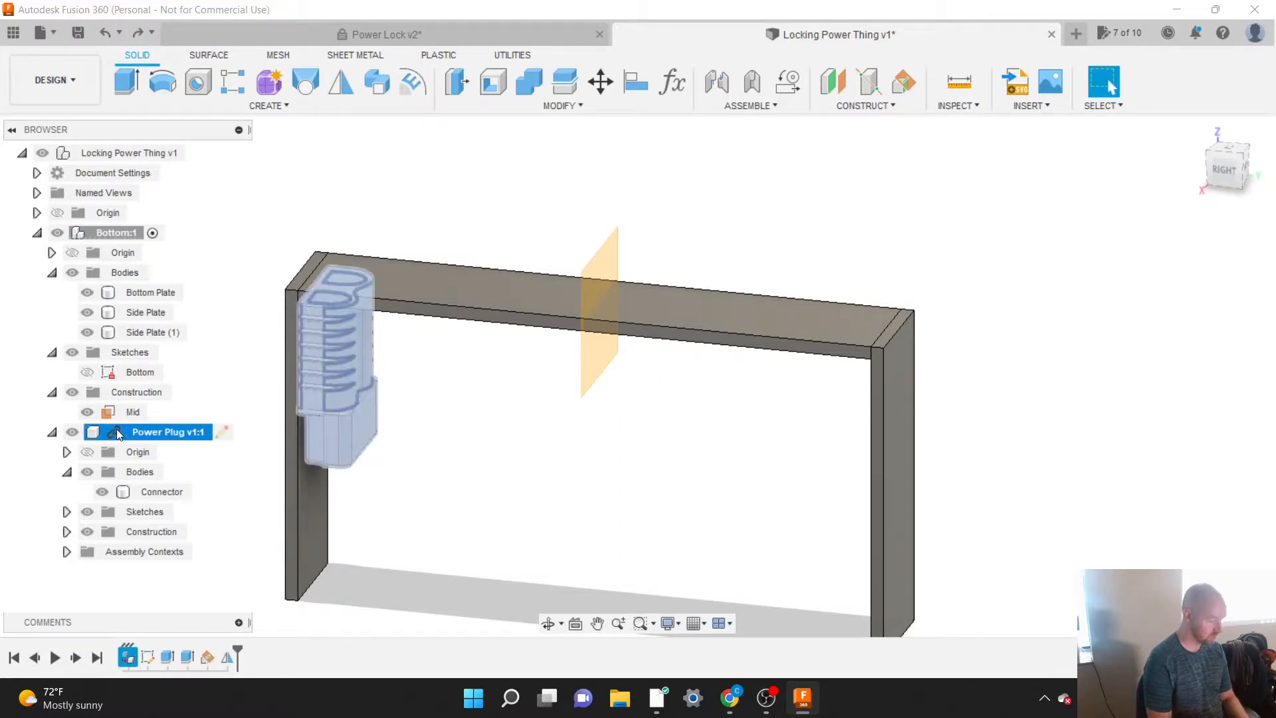
right_click(117, 429)
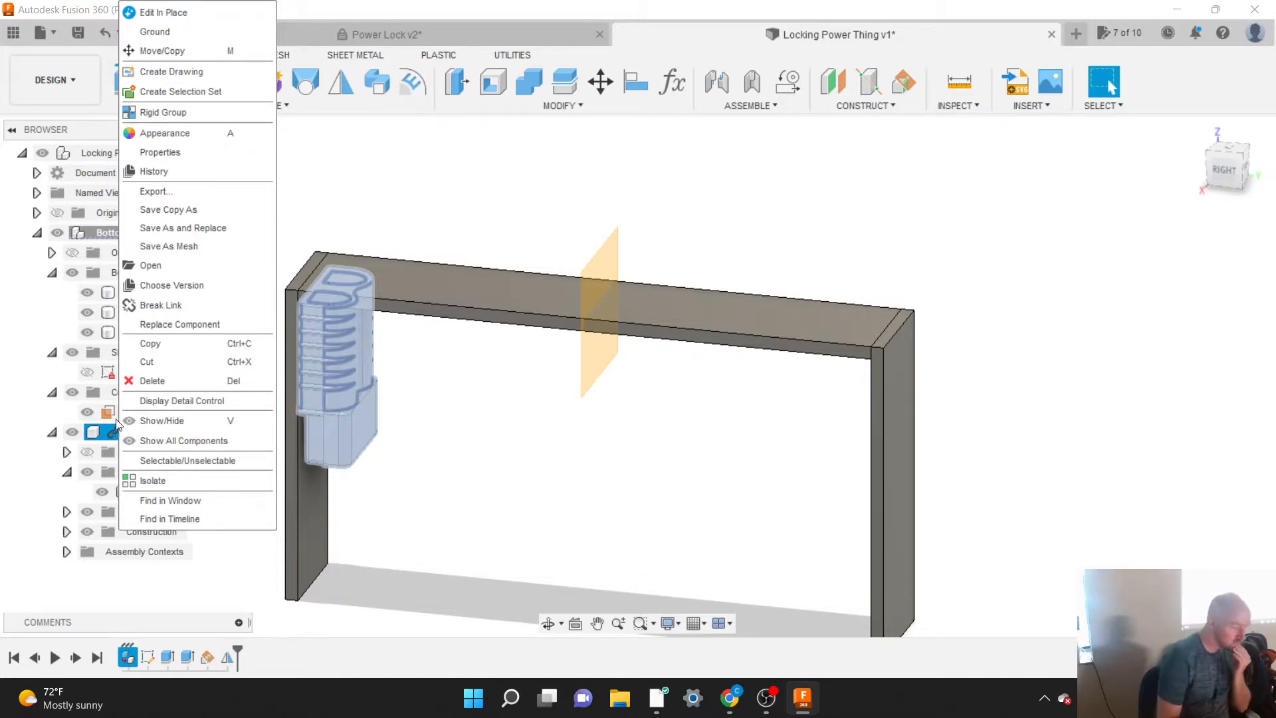
left_click(159, 309)
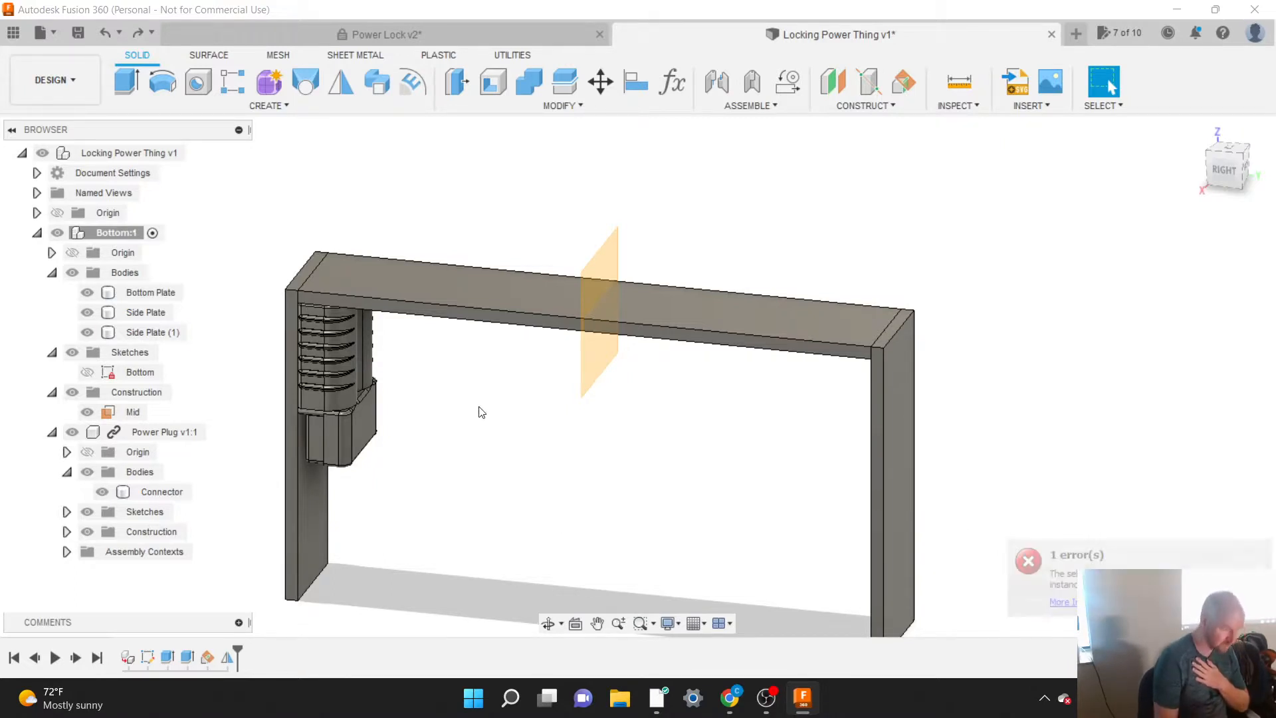
left_click(144, 432)
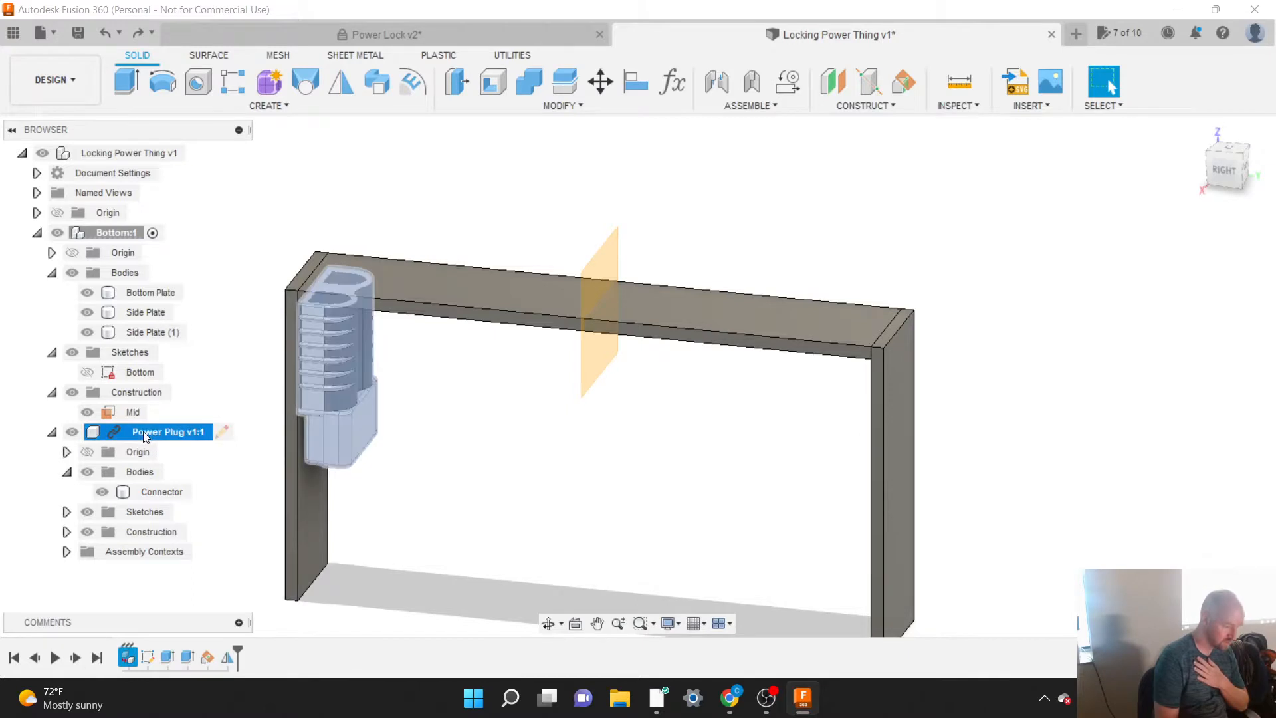
left_click(239, 280)
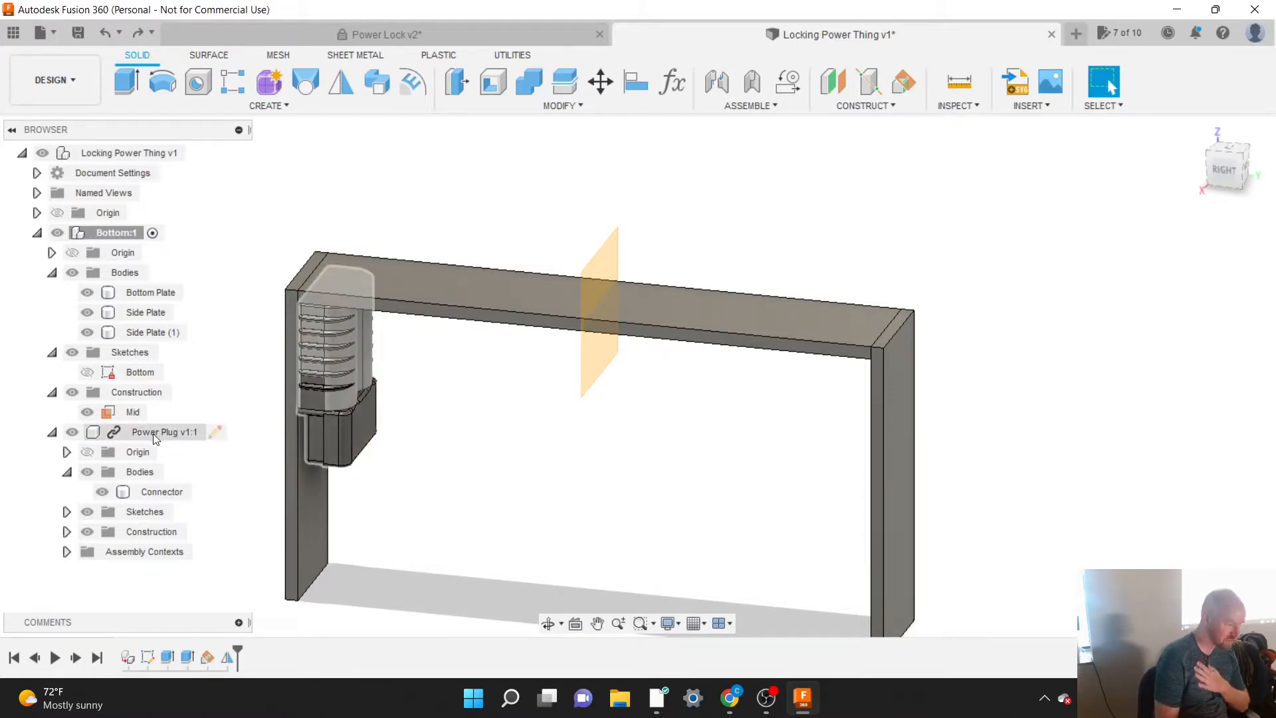
left_click(52, 433)
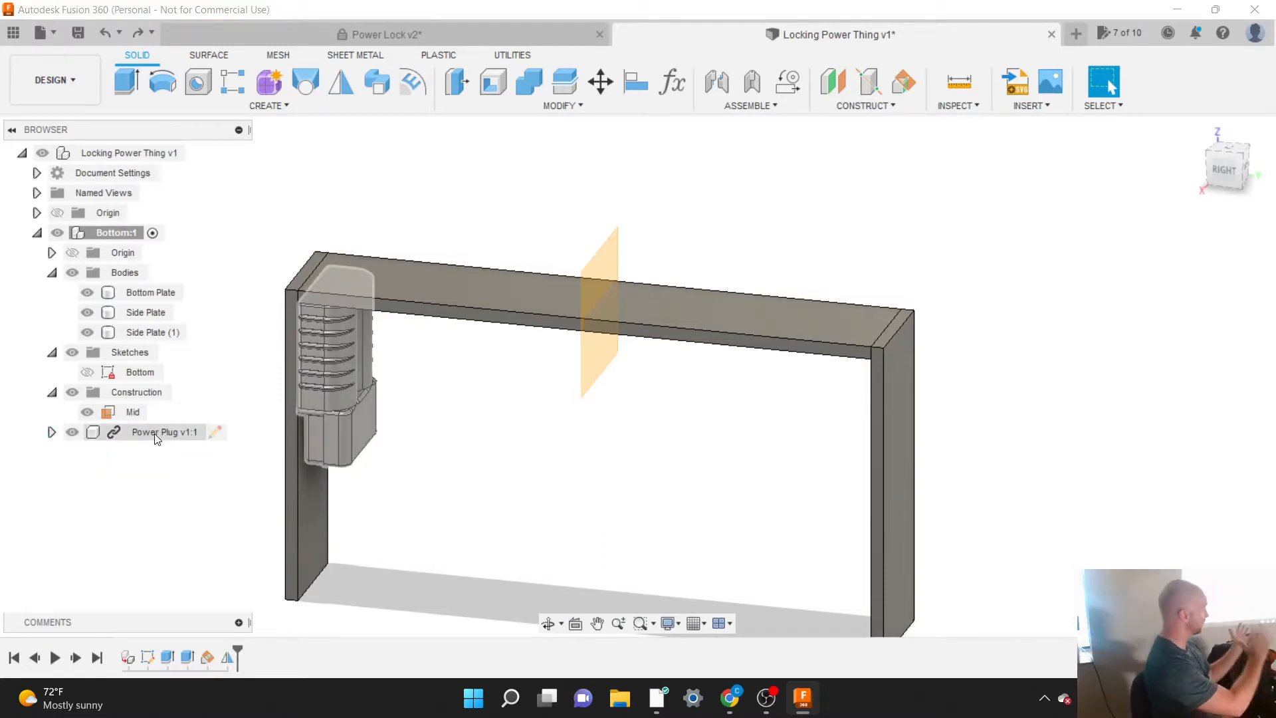
Step: Mirror the Power Plug component across the Mid plane with the mirror type set to Components
left_click(259, 107)
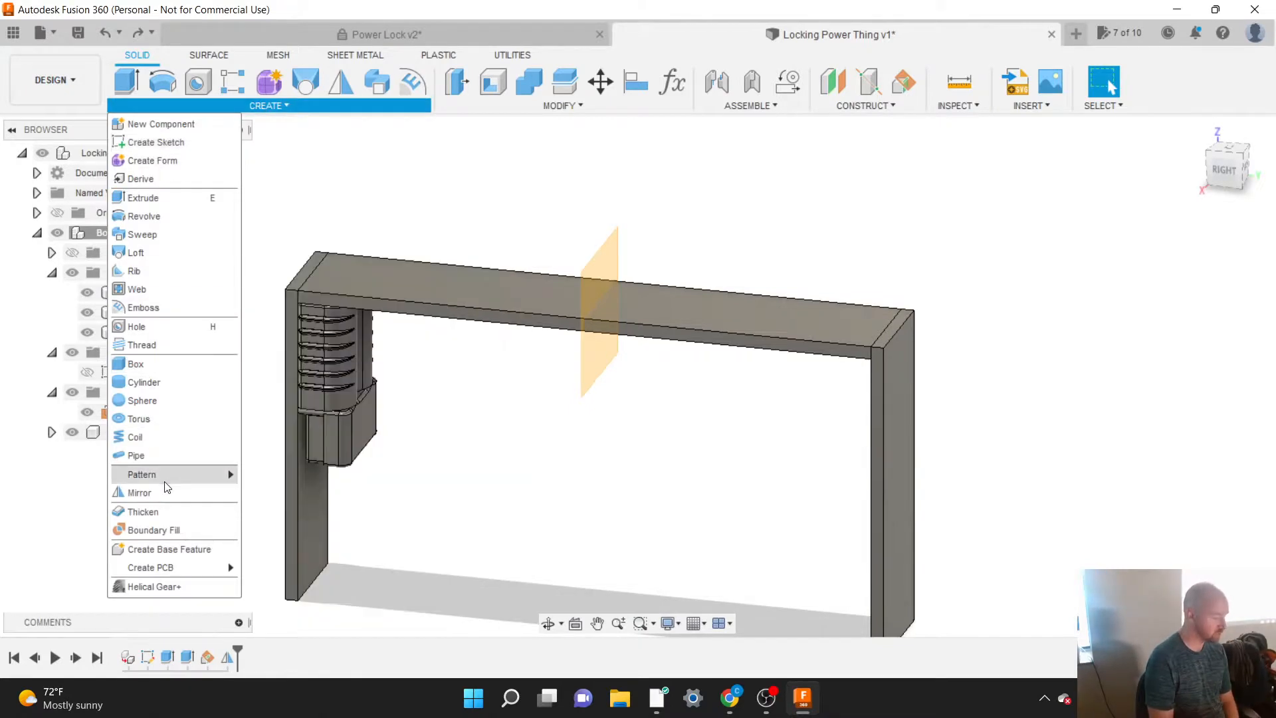
left_click(159, 492)
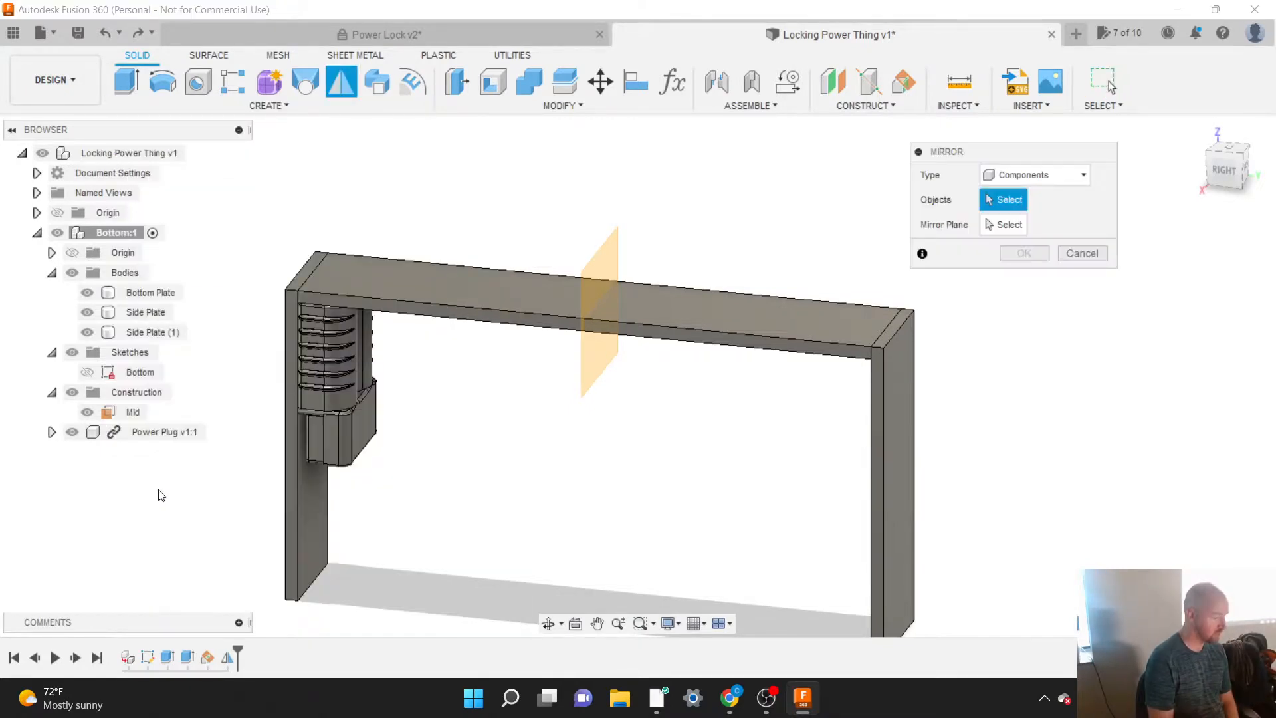
left_click(1027, 176)
left_click(1017, 198)
left_click(51, 432)
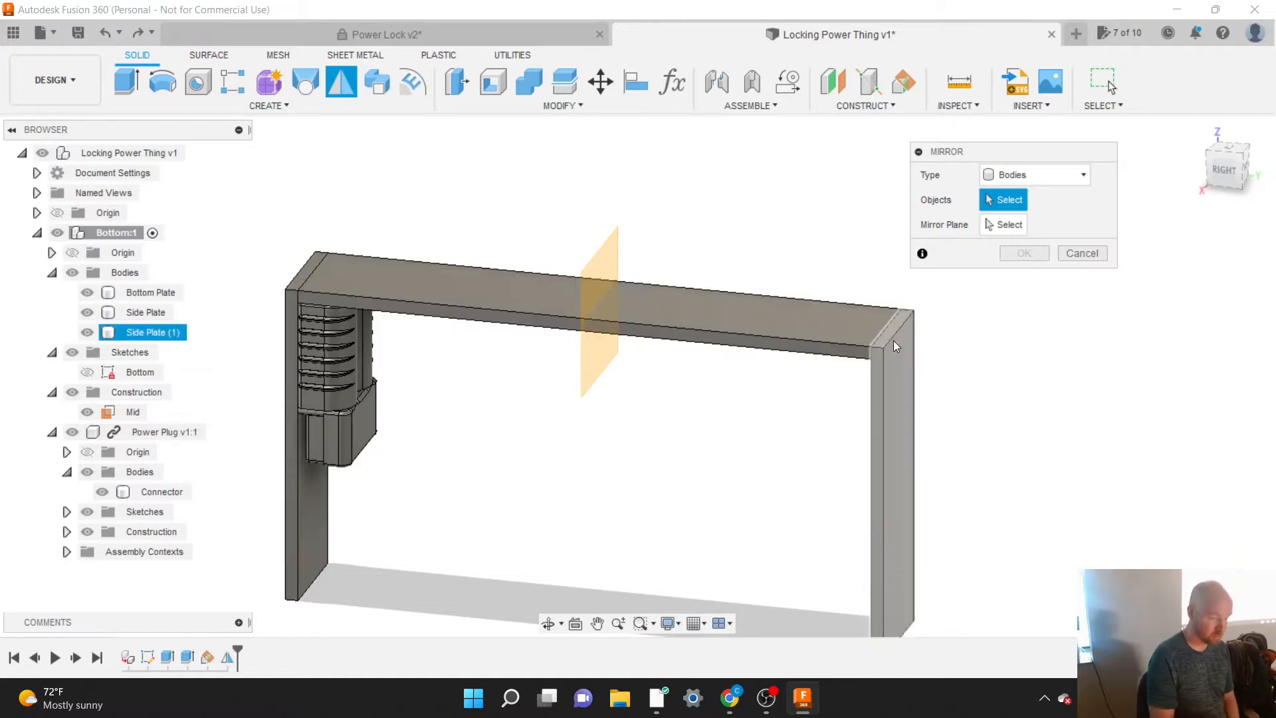
left_click(1052, 177)
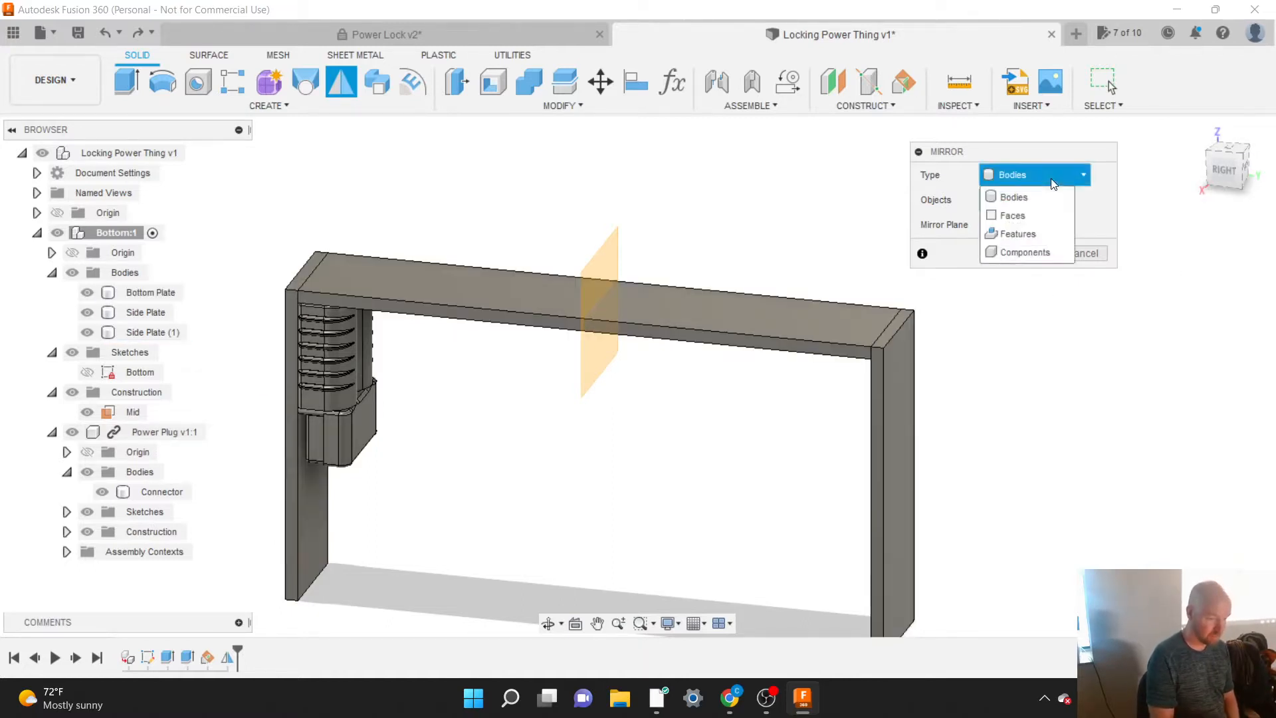
left_click(1032, 251)
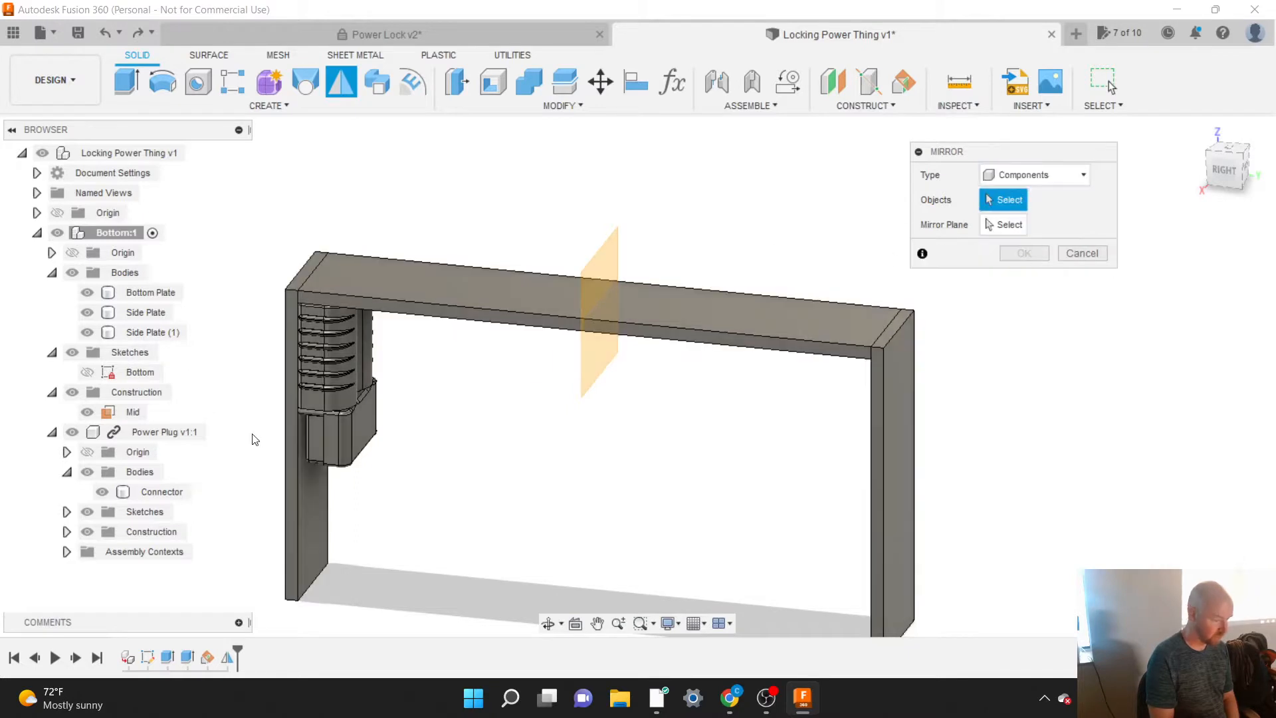
left_click(166, 433)
left_click(1008, 226)
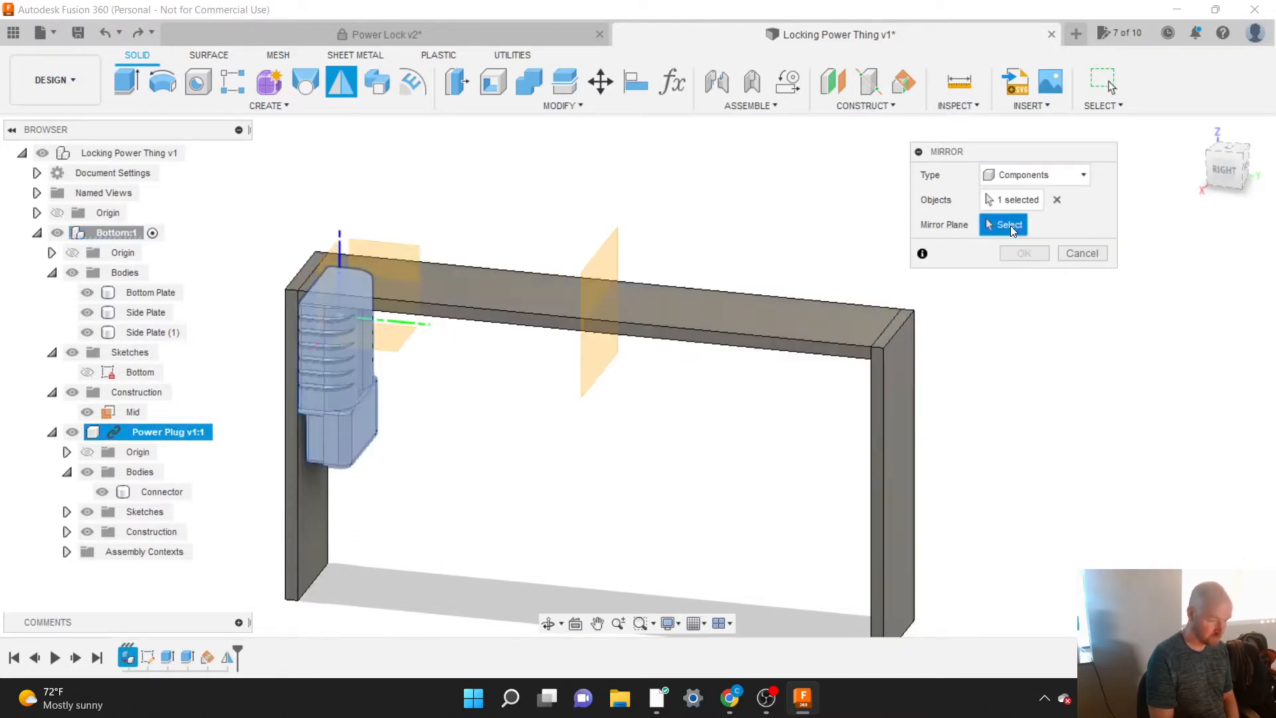
left_click(596, 268)
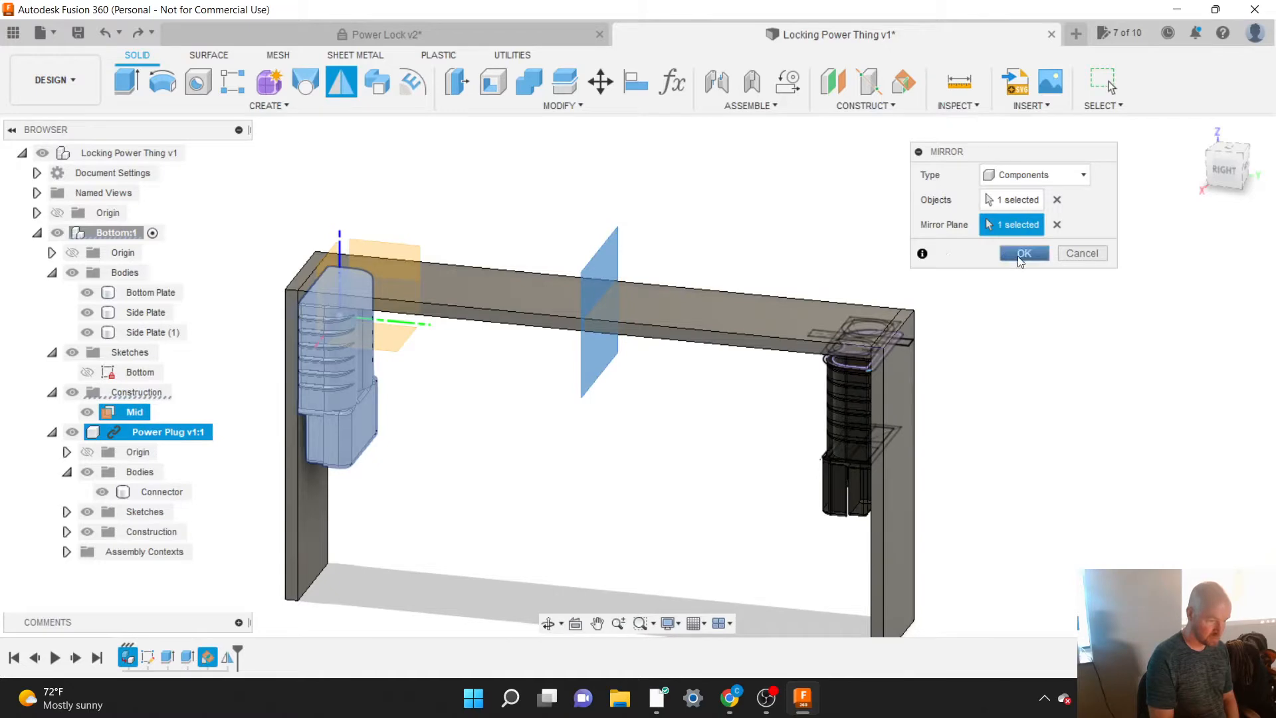
left_click(1021, 256)
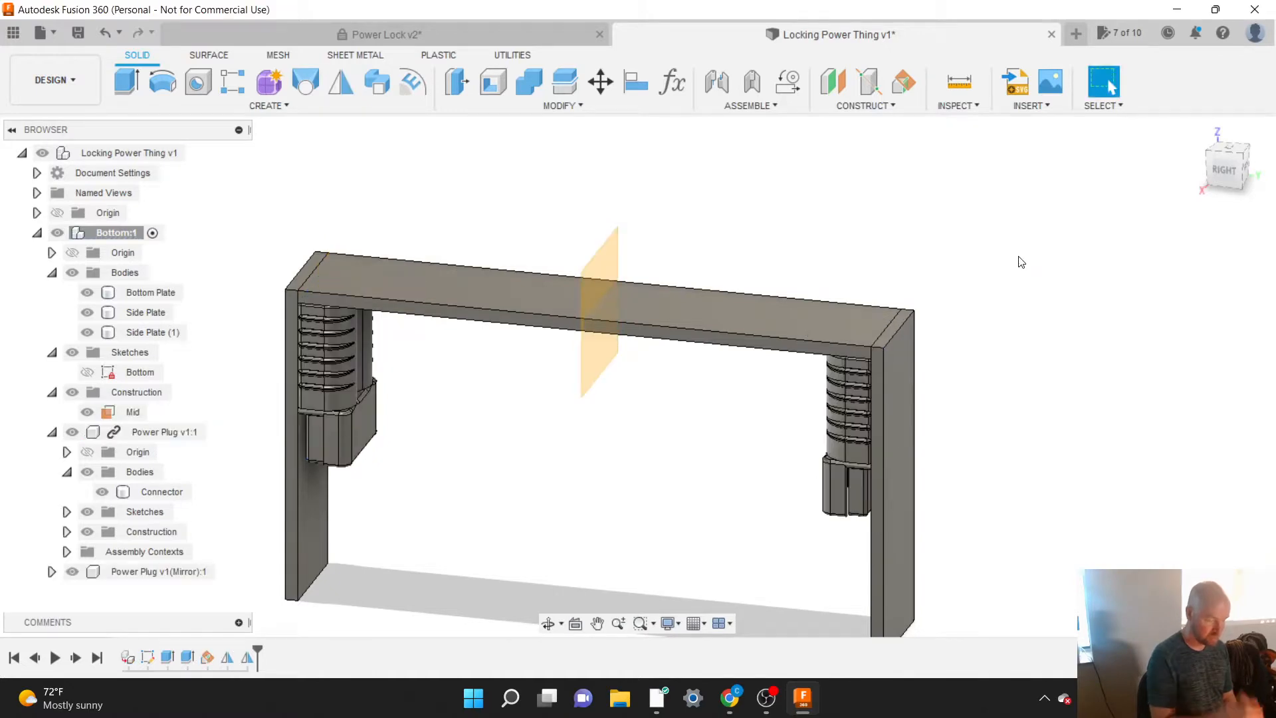
Step: Switch to Windows Settings to check the display options, and return to Fusion 360
left_click(693, 698)
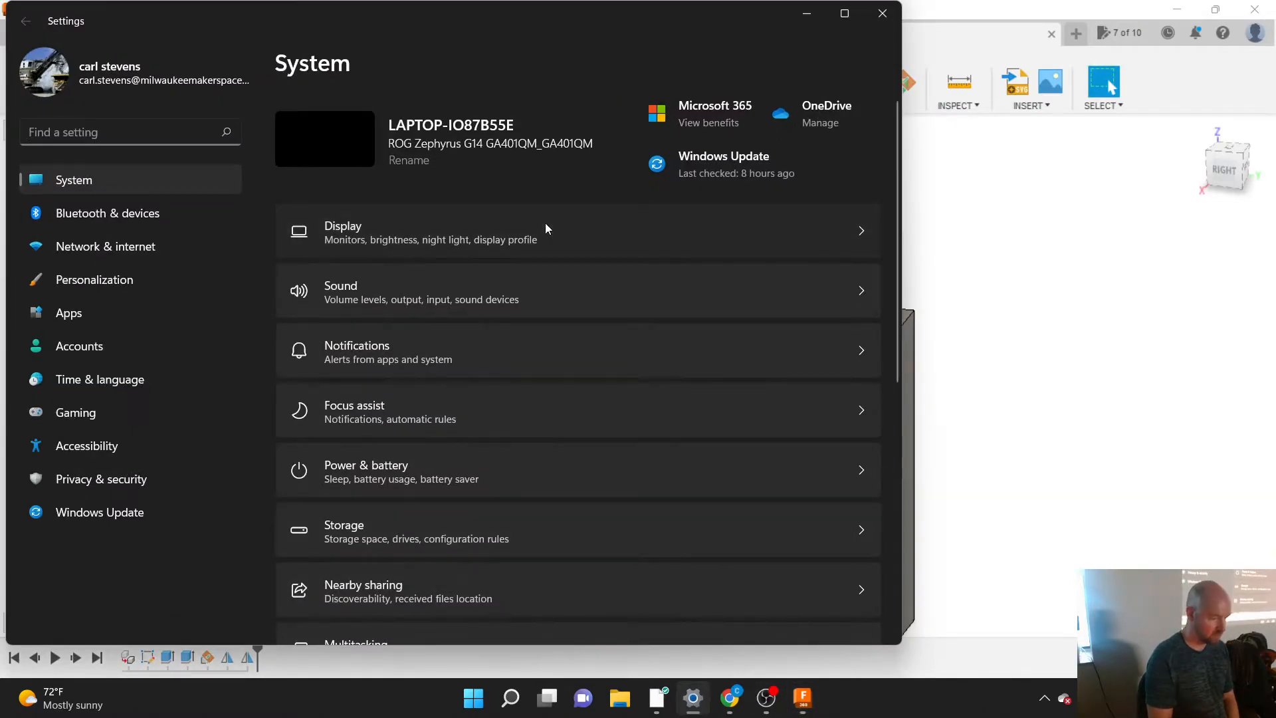
left_click(546, 223)
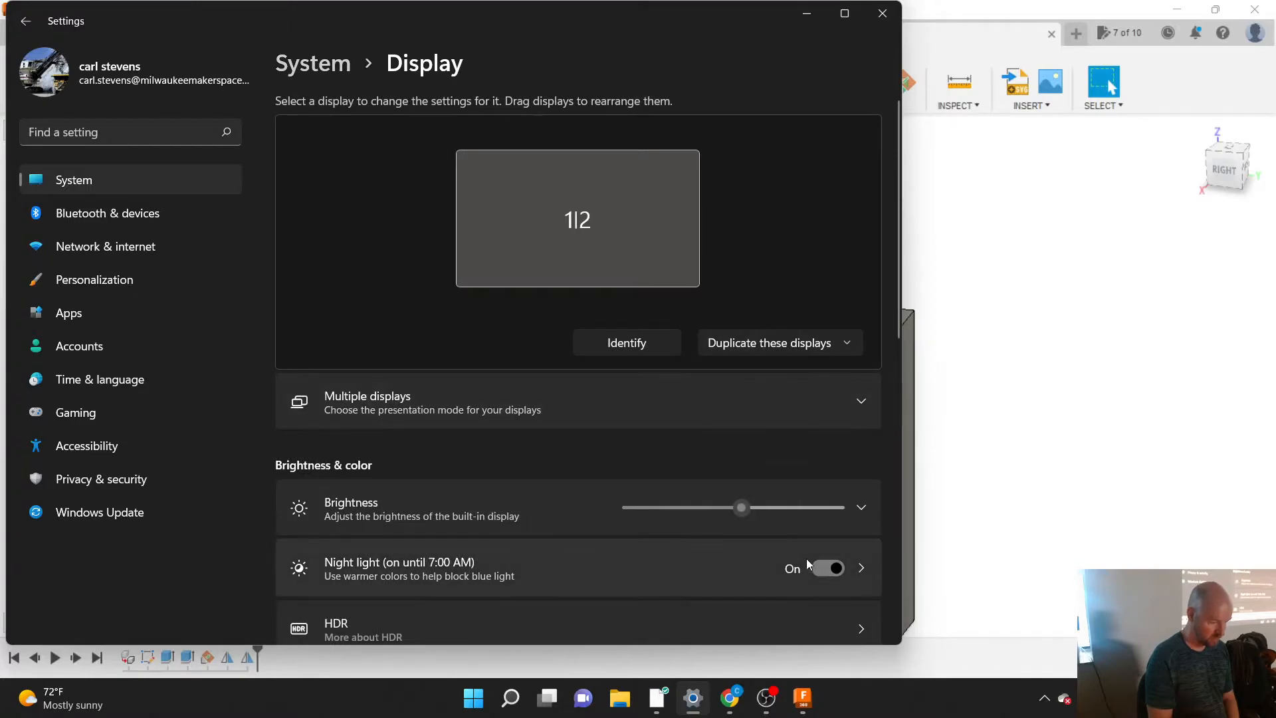
left_click(807, 14)
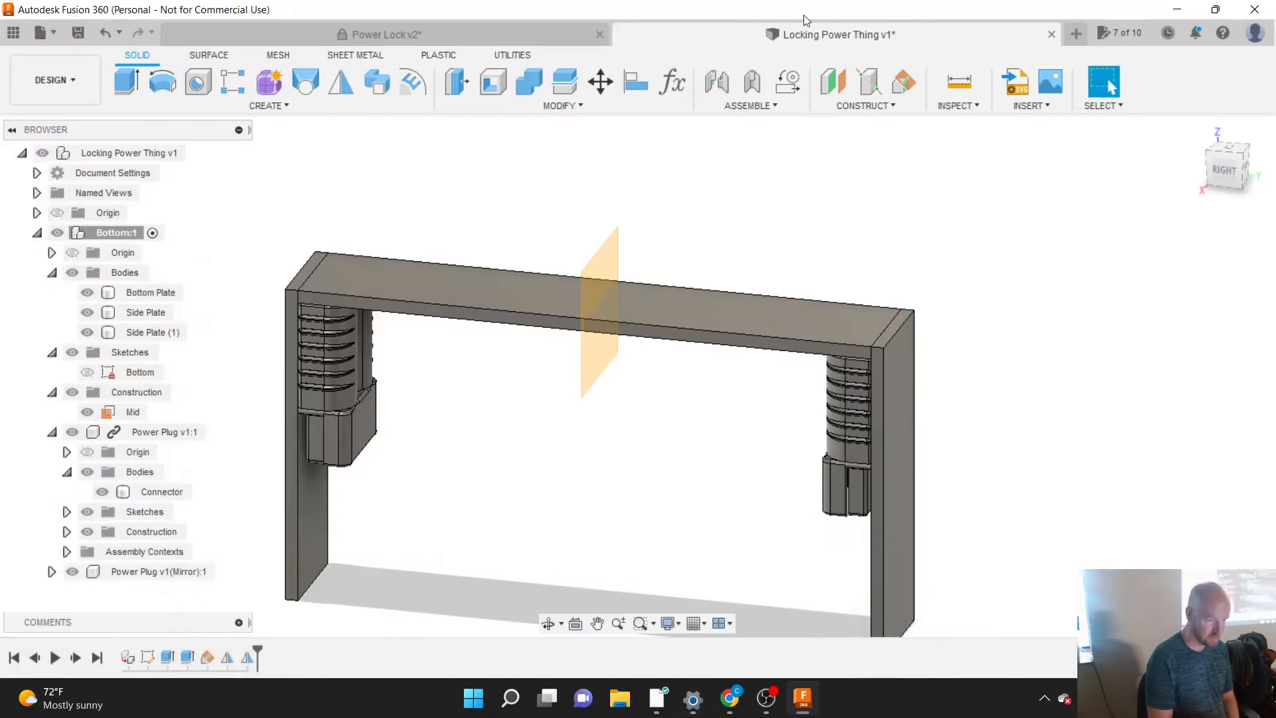
Step: Collapse the Bottom component and examine the plates and both power plugs from above and underneath
scroll(1001, 247, "down", 3)
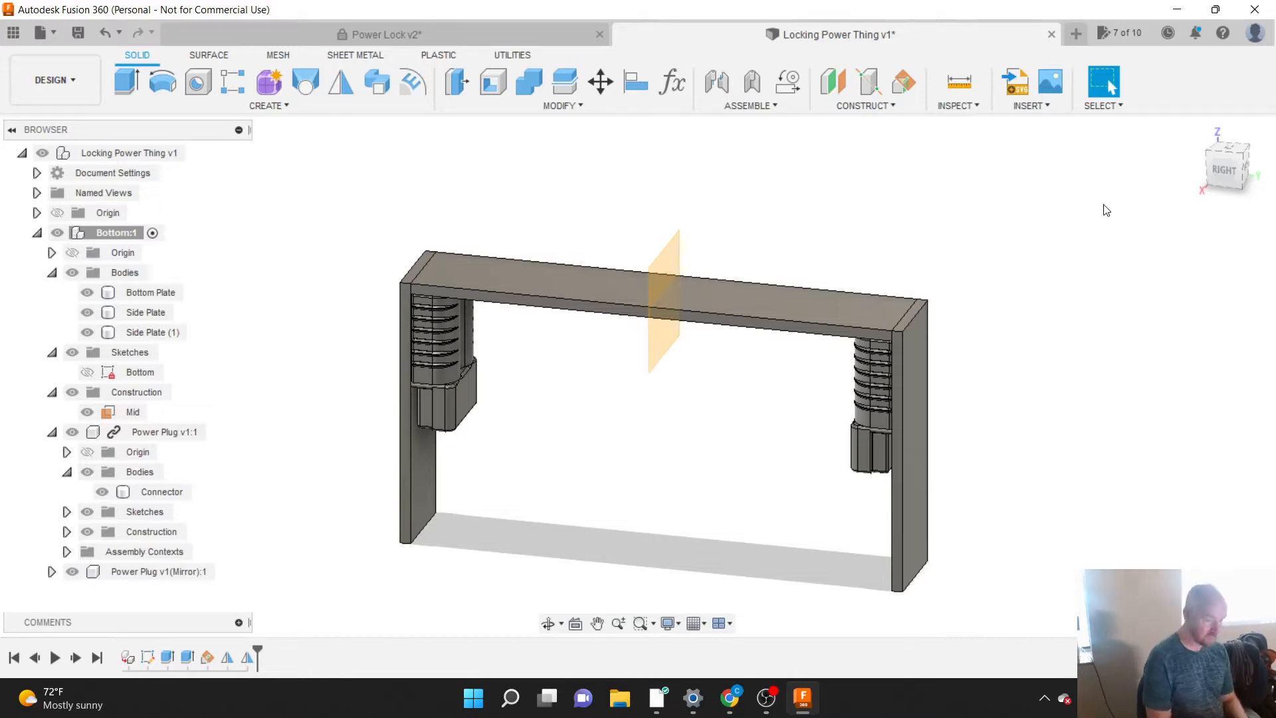
left_click(1227, 166)
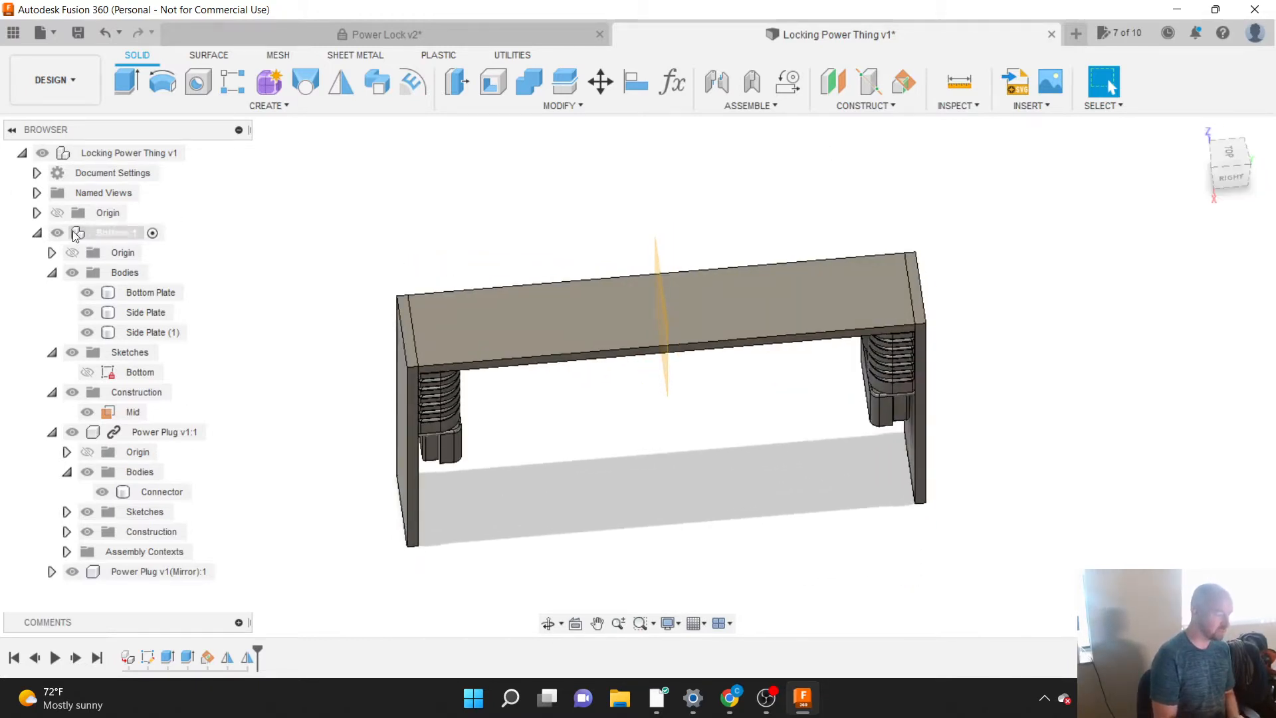
left_click(37, 233)
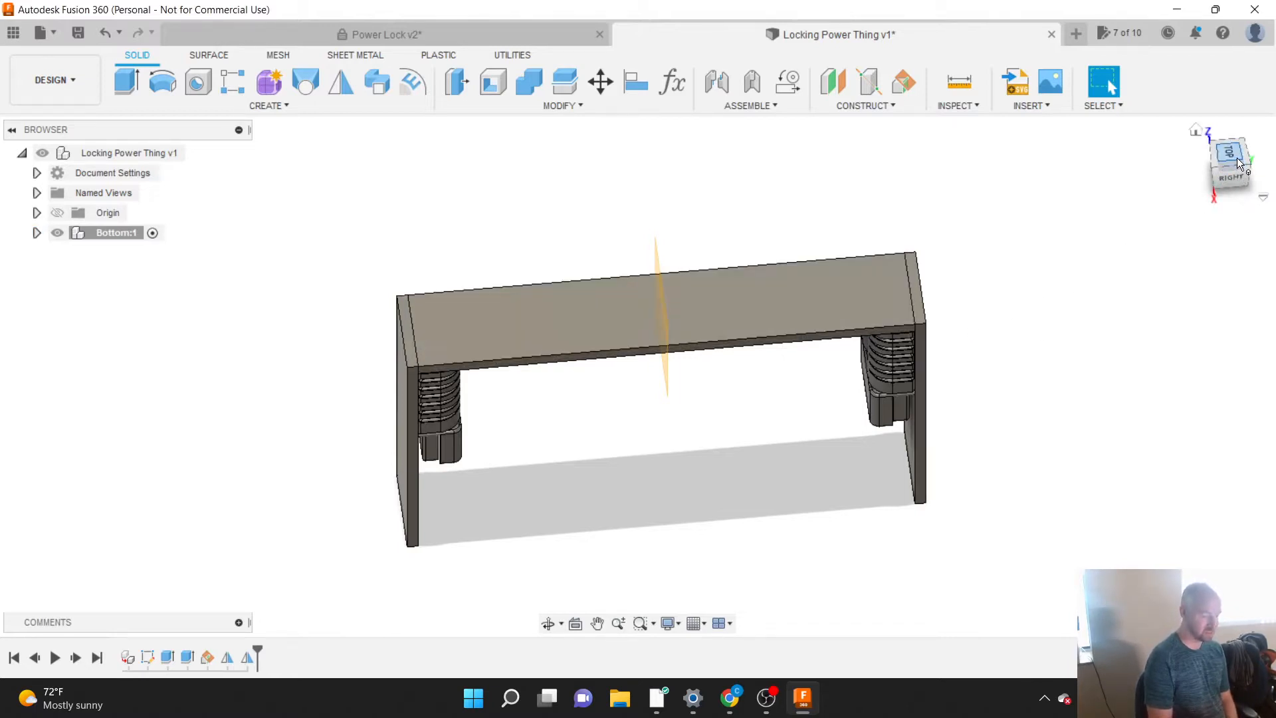
mouse_move(1238, 158)
left_mouse_down()
mouse_move(1226, 174)
mouse_move(1230, 157)
left_mouse_up()
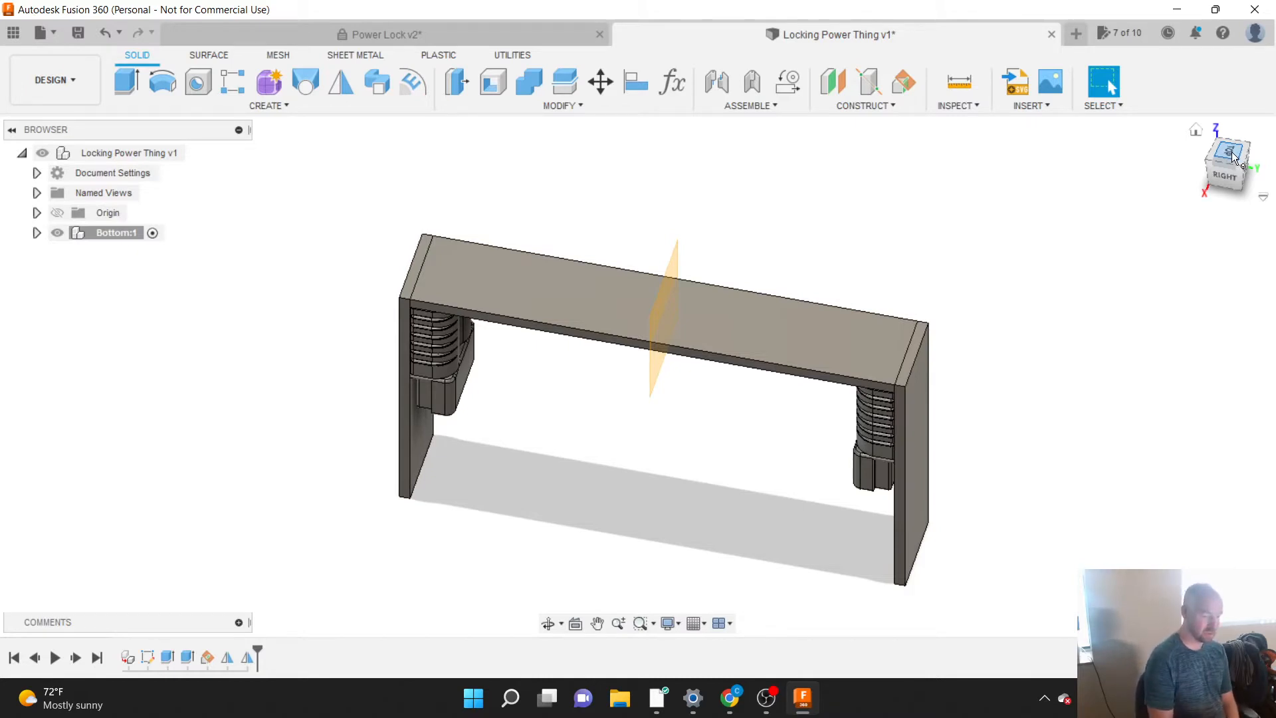
left_click_drag(1233, 157, 1234, 209)
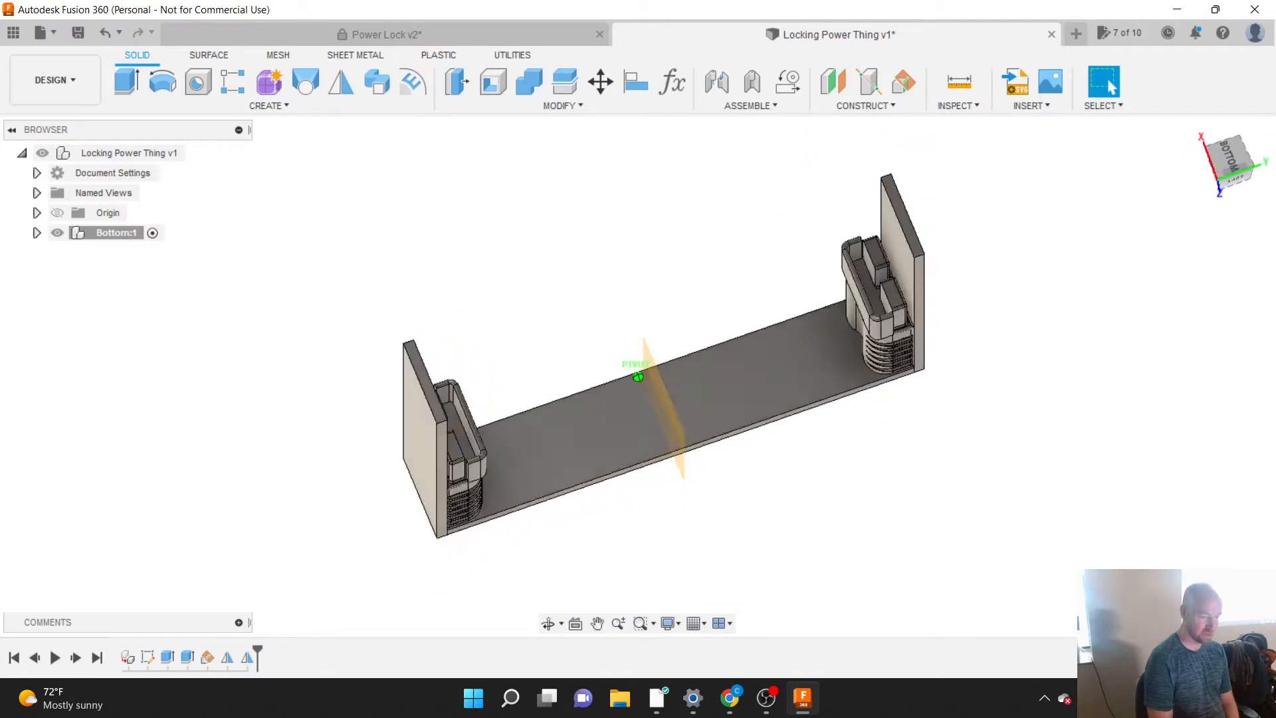
Step: Orient the model to the Bottom view, looking into the open side with the plugs, and set it as the Top view
left_click(1231, 160)
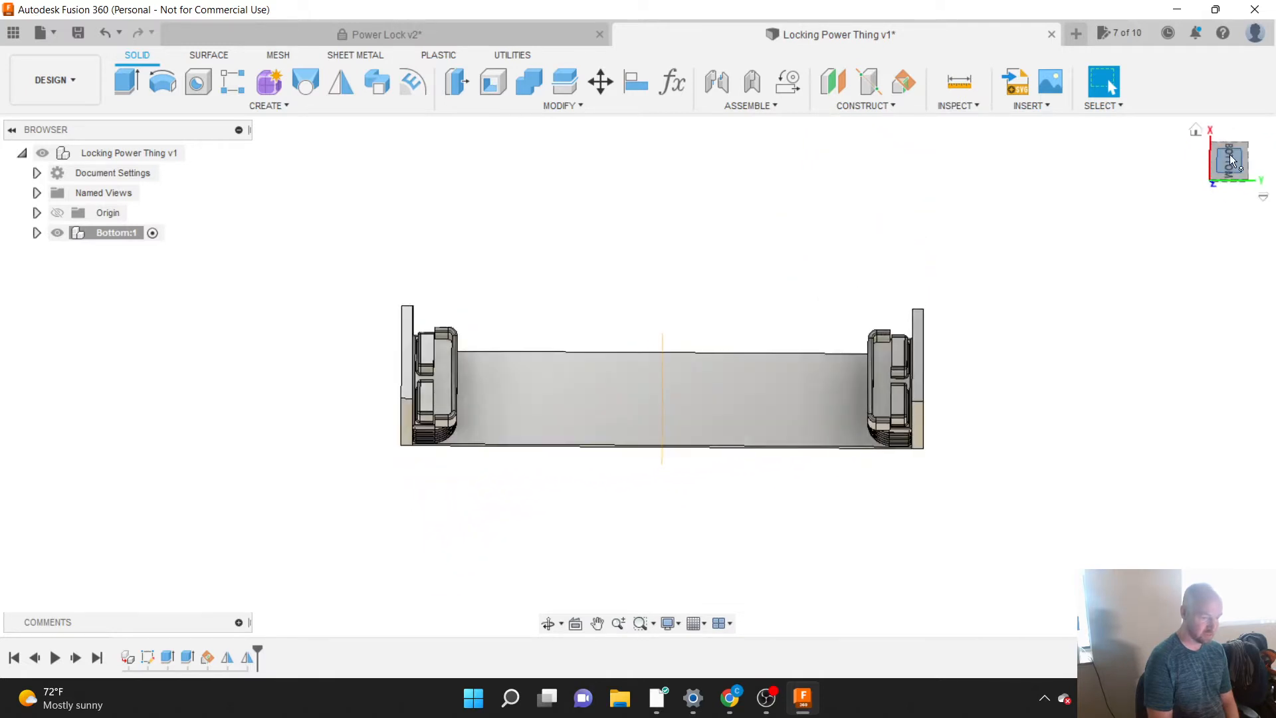
mouse_move(1225, 169)
left_mouse_down()
mouse_move(1214, 150)
mouse_move(1230, 157)
left_mouse_up()
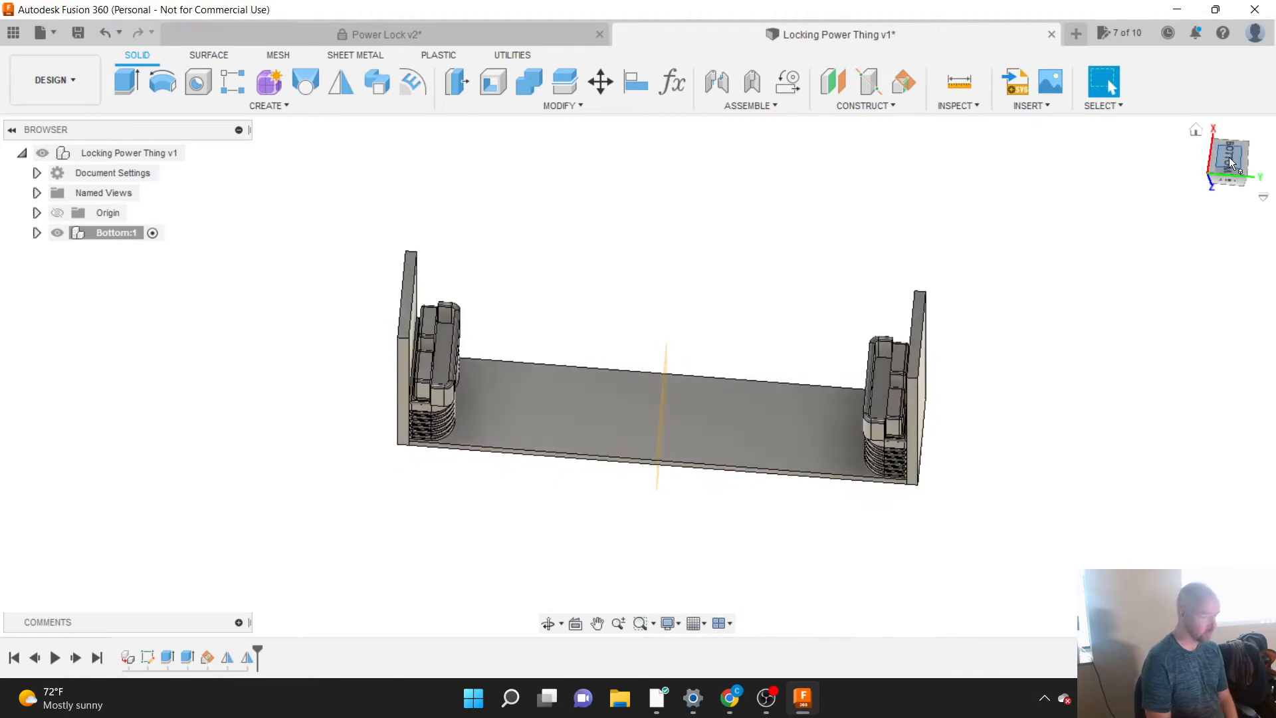
left_click(1227, 162)
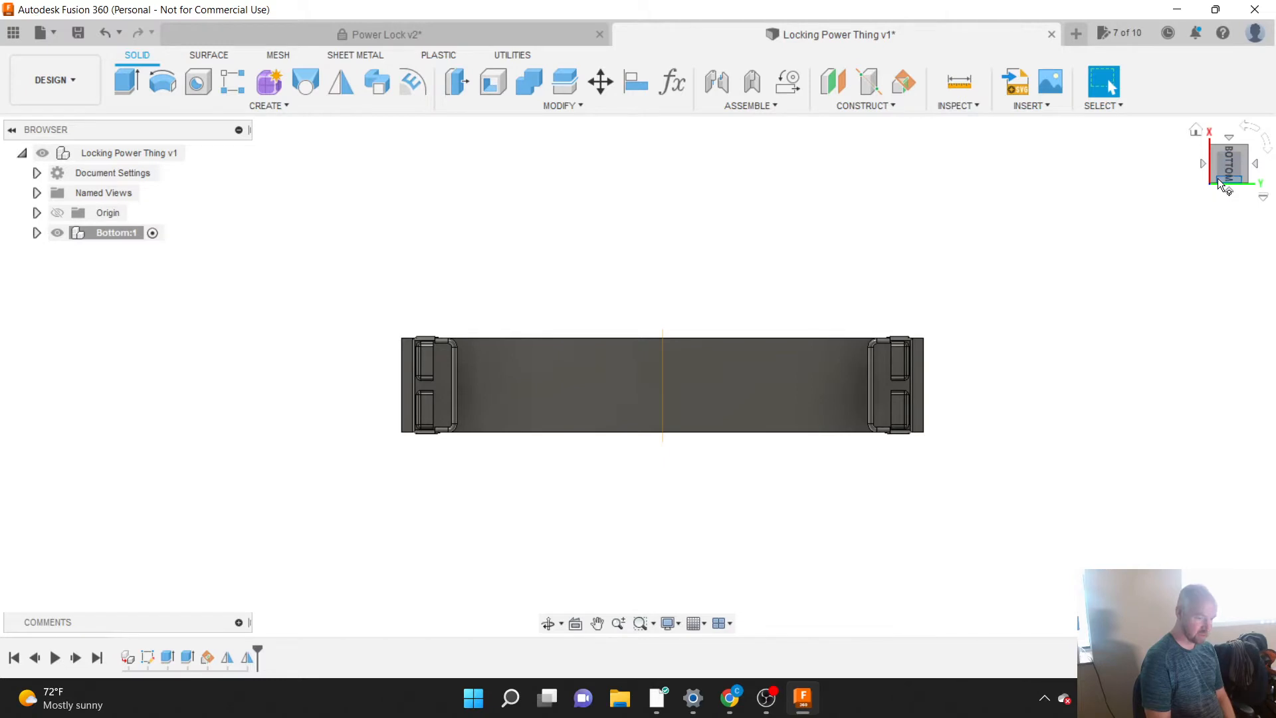
left_click(1218, 178)
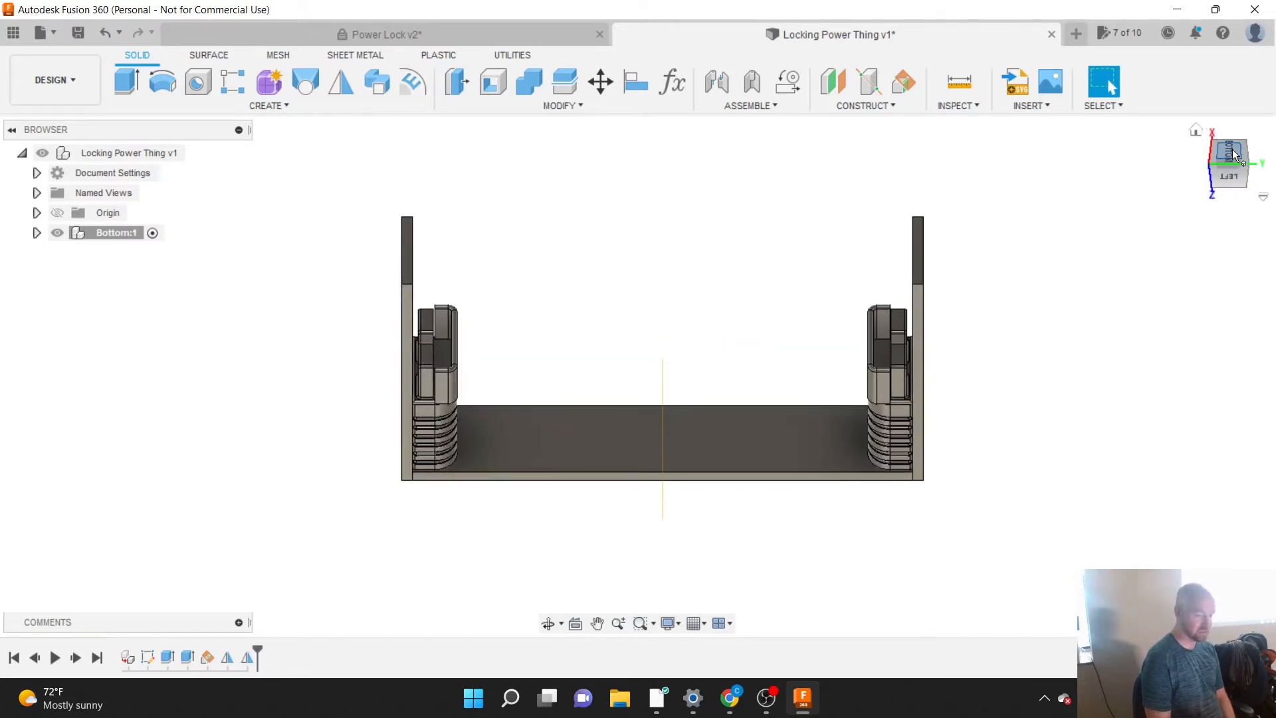
left_click(1229, 150)
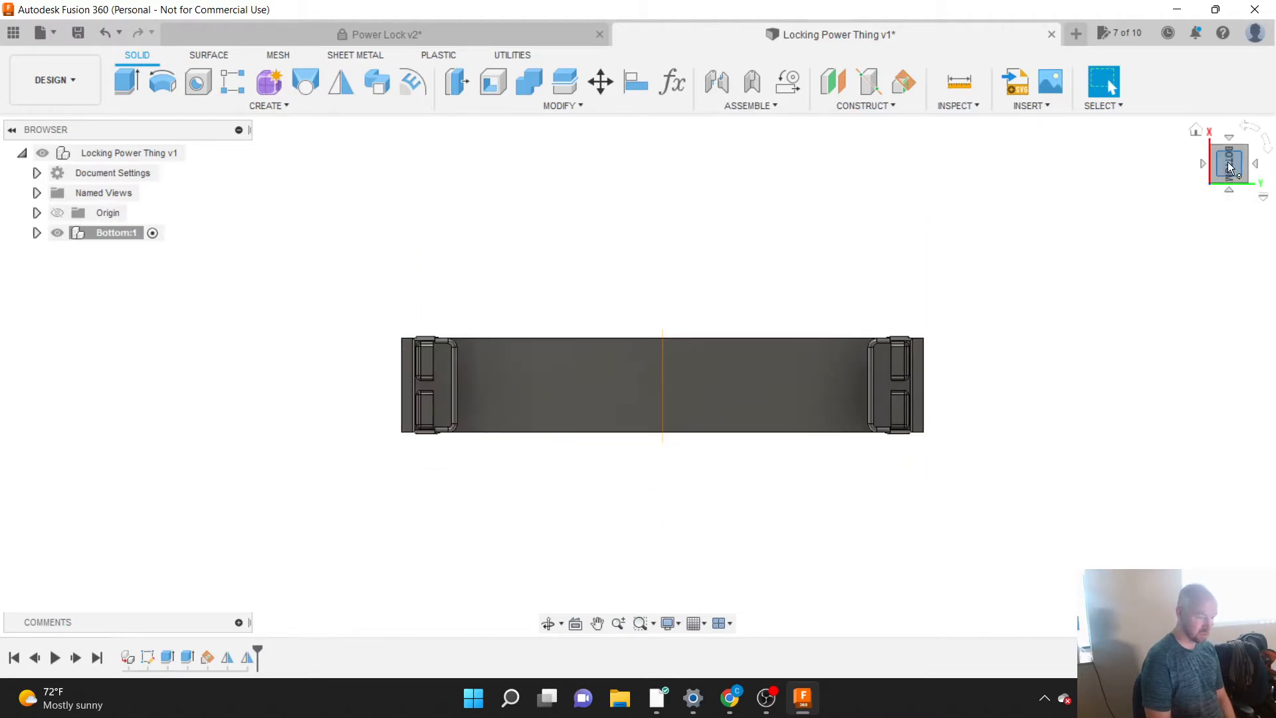
left_click(1229, 179)
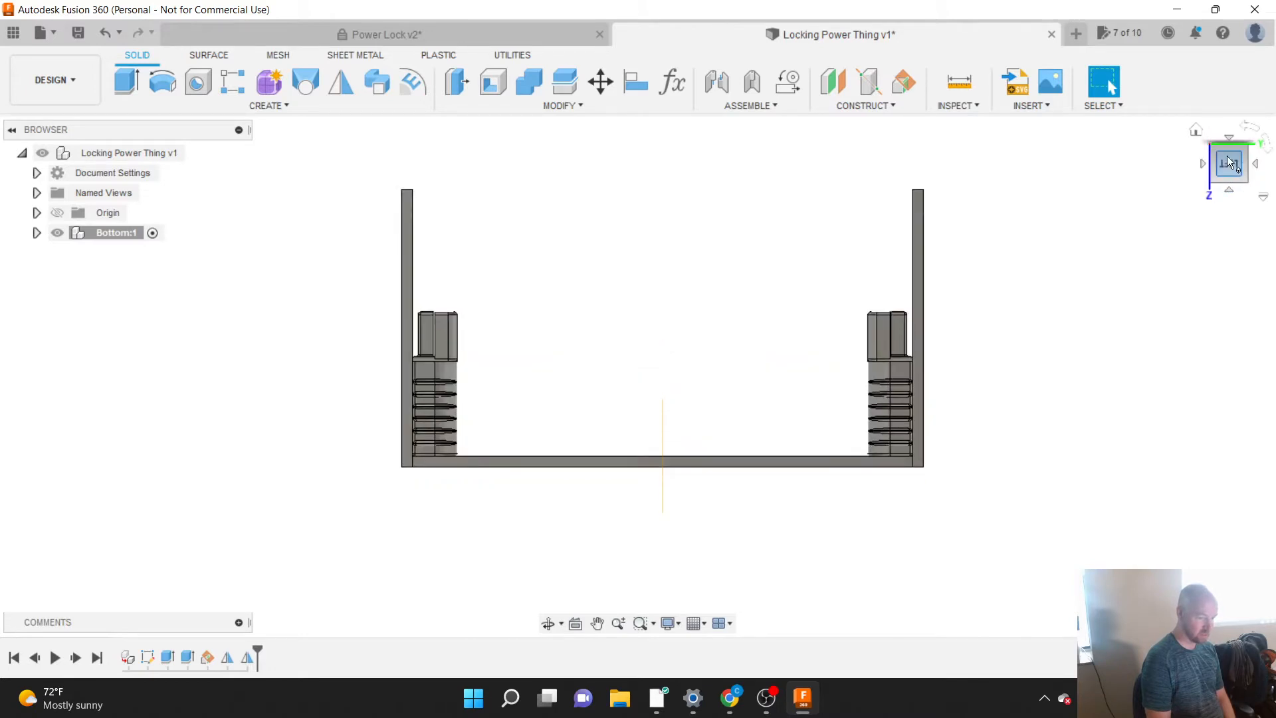
left_click(1227, 138)
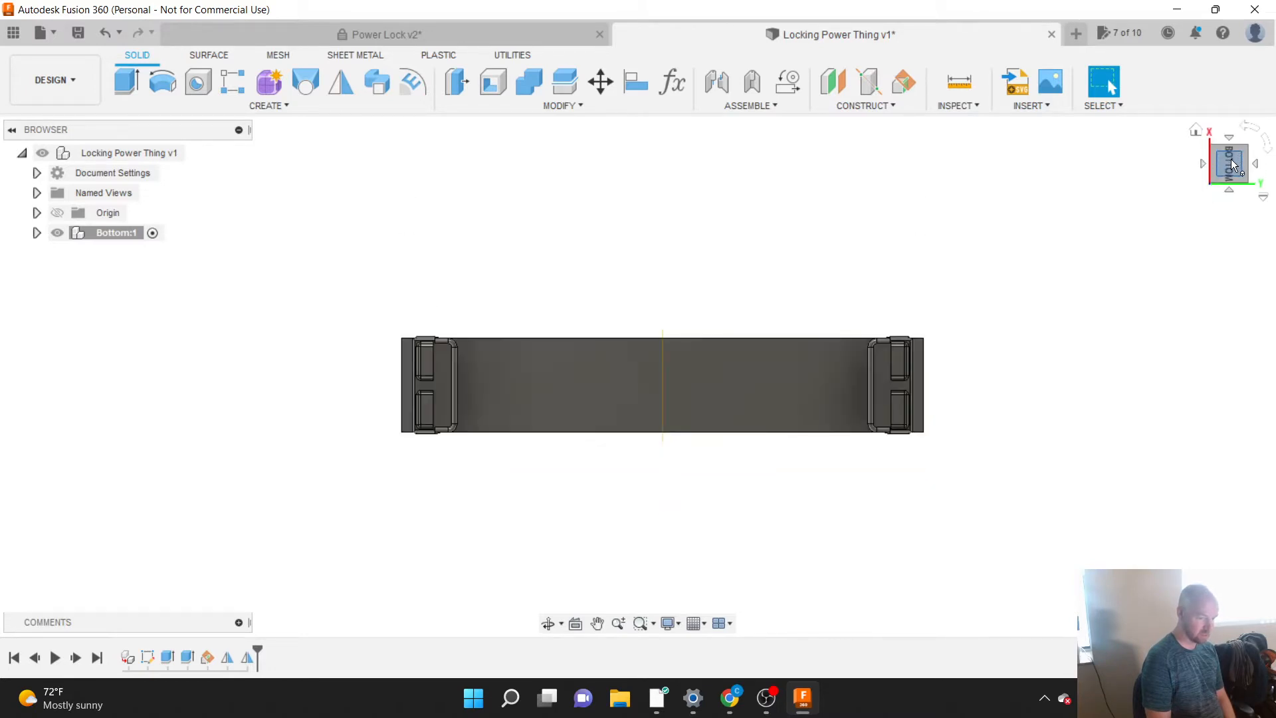
right_click(1233, 164)
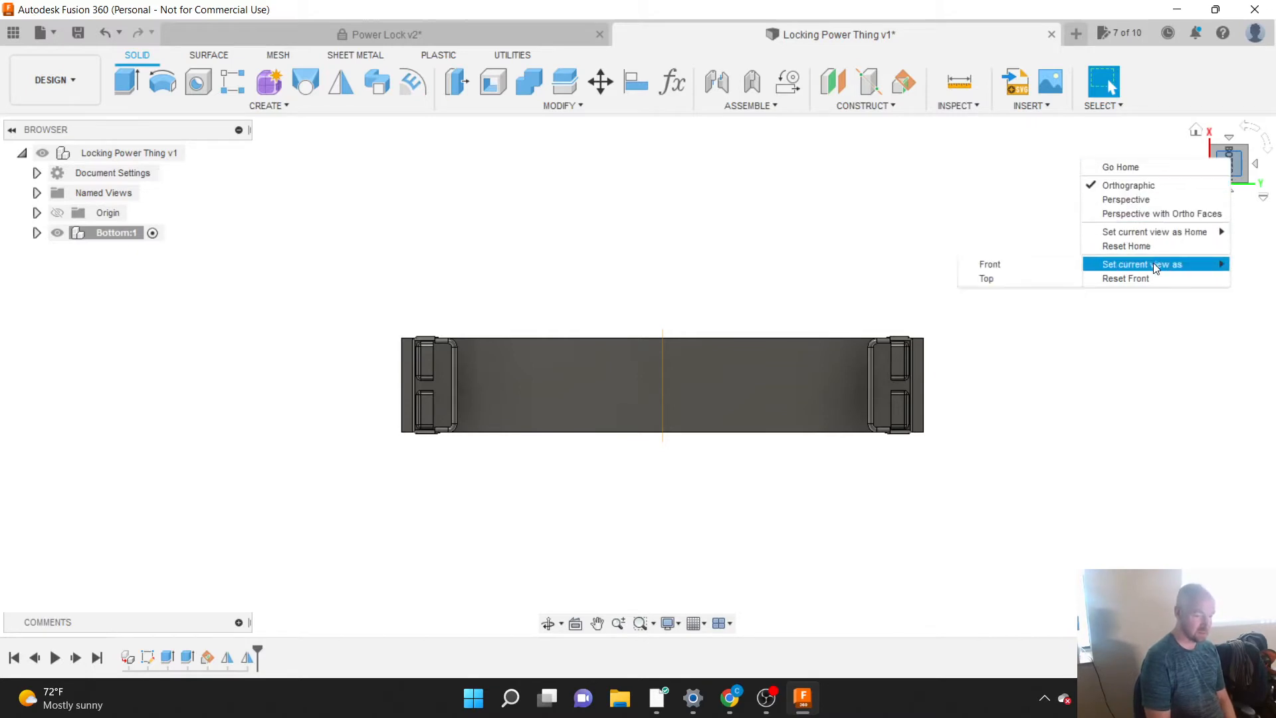
mouse_move(1155, 263)
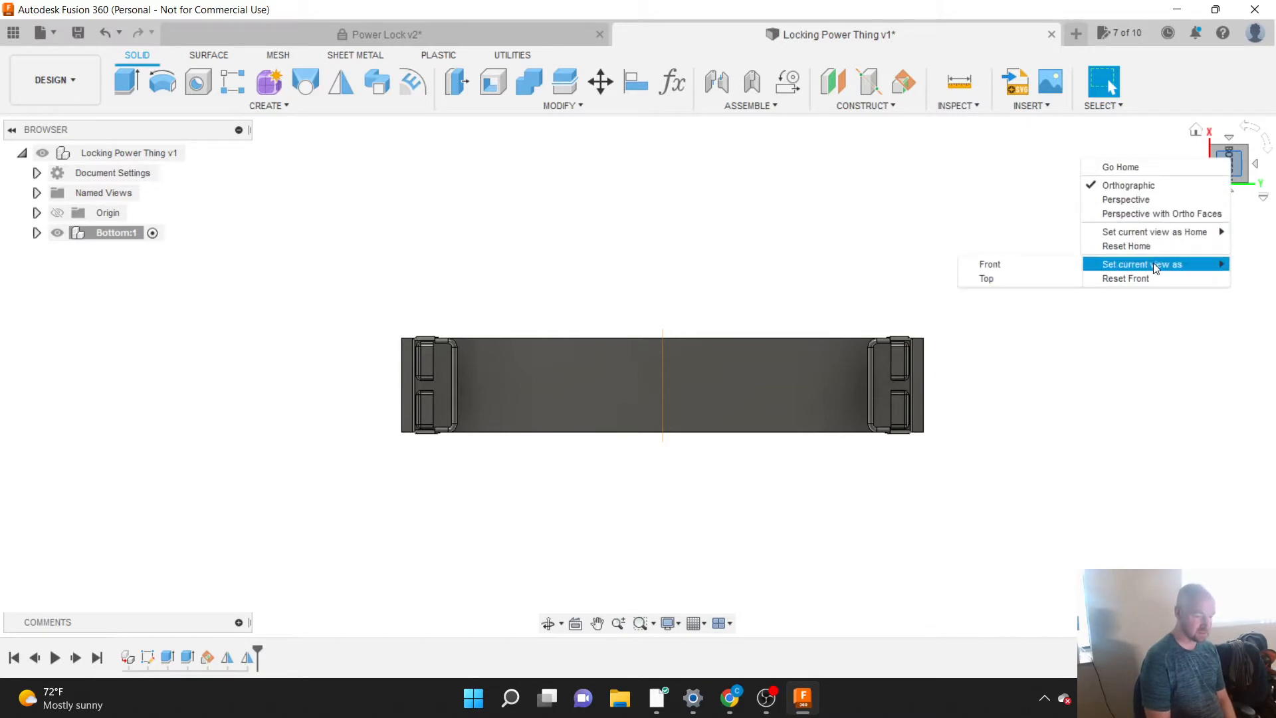
left_click(1027, 277)
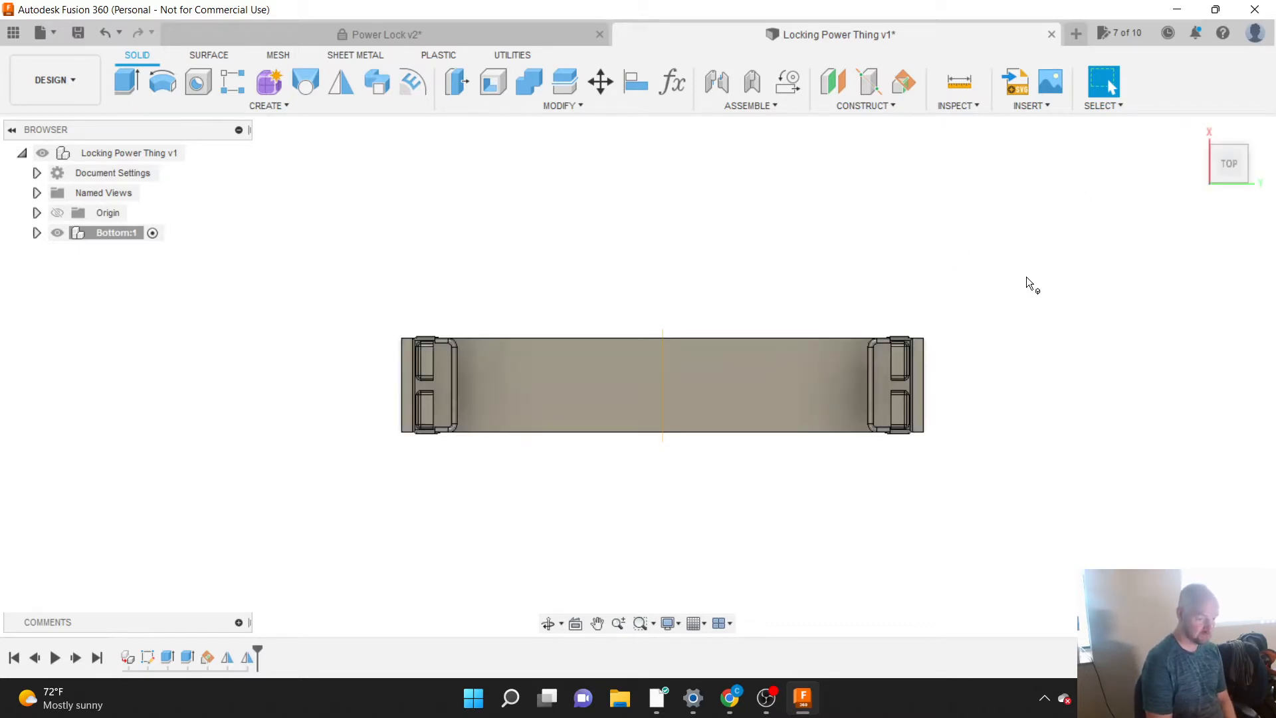
Step: Examine the plates and plugs from around the new Front and Top orientation, and recall the existing Home view
mouse_move(1239, 173)
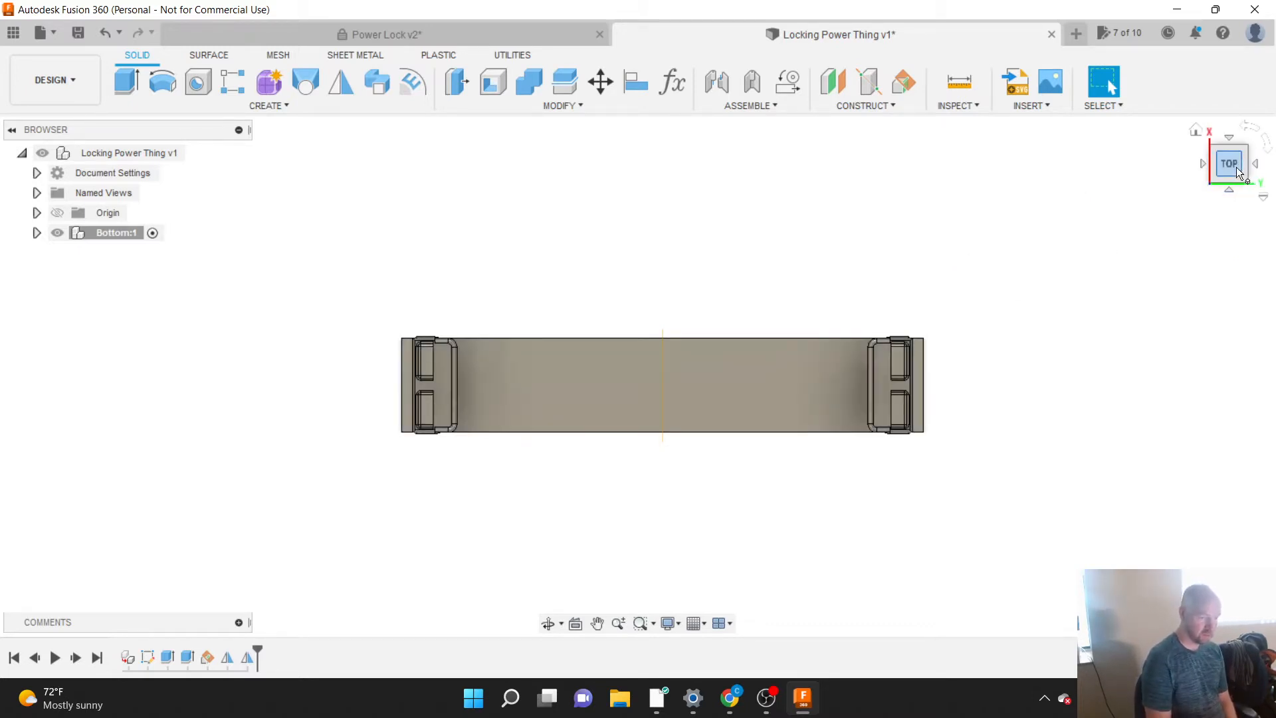
left_click_drag(1237, 166, 1187, 111)
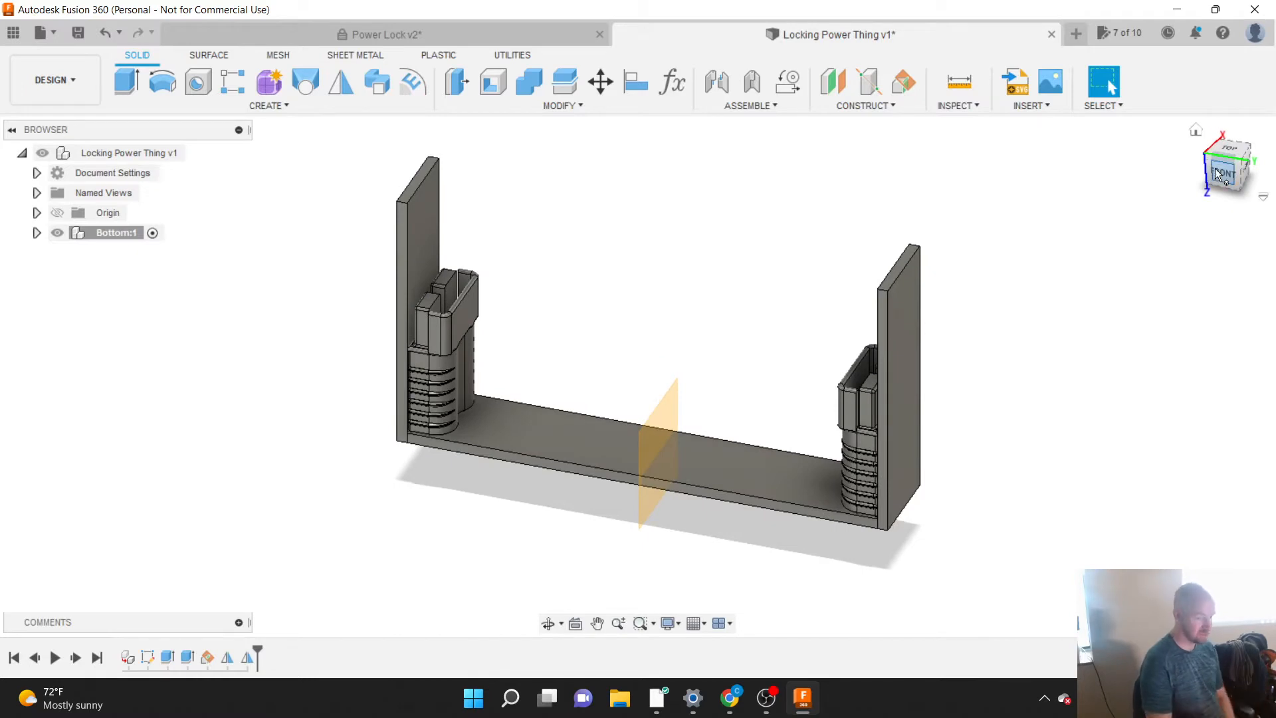
mouse_move(1227, 165)
left_mouse_down()
mouse_move(1215, 167)
mouse_move(1227, 170)
left_mouse_up()
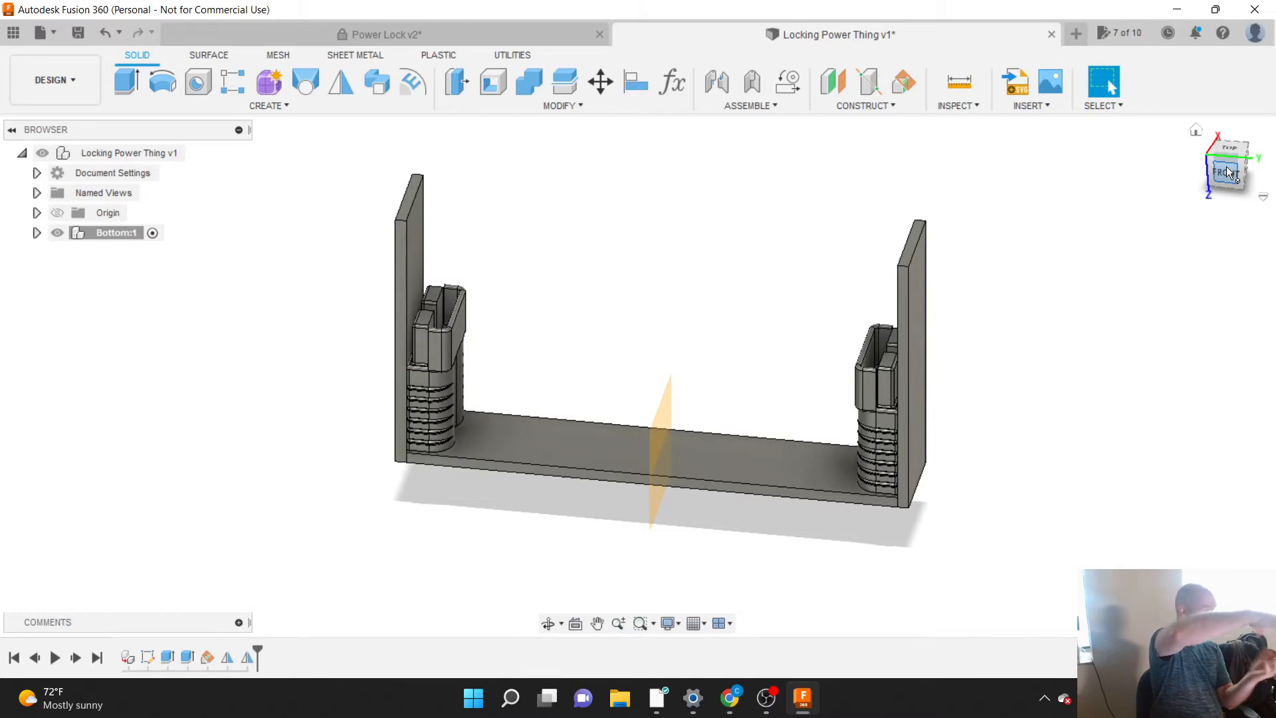
mouse_move(1227, 167)
left_mouse_down()
mouse_move(1205, 163)
mouse_move(1229, 166)
left_mouse_up()
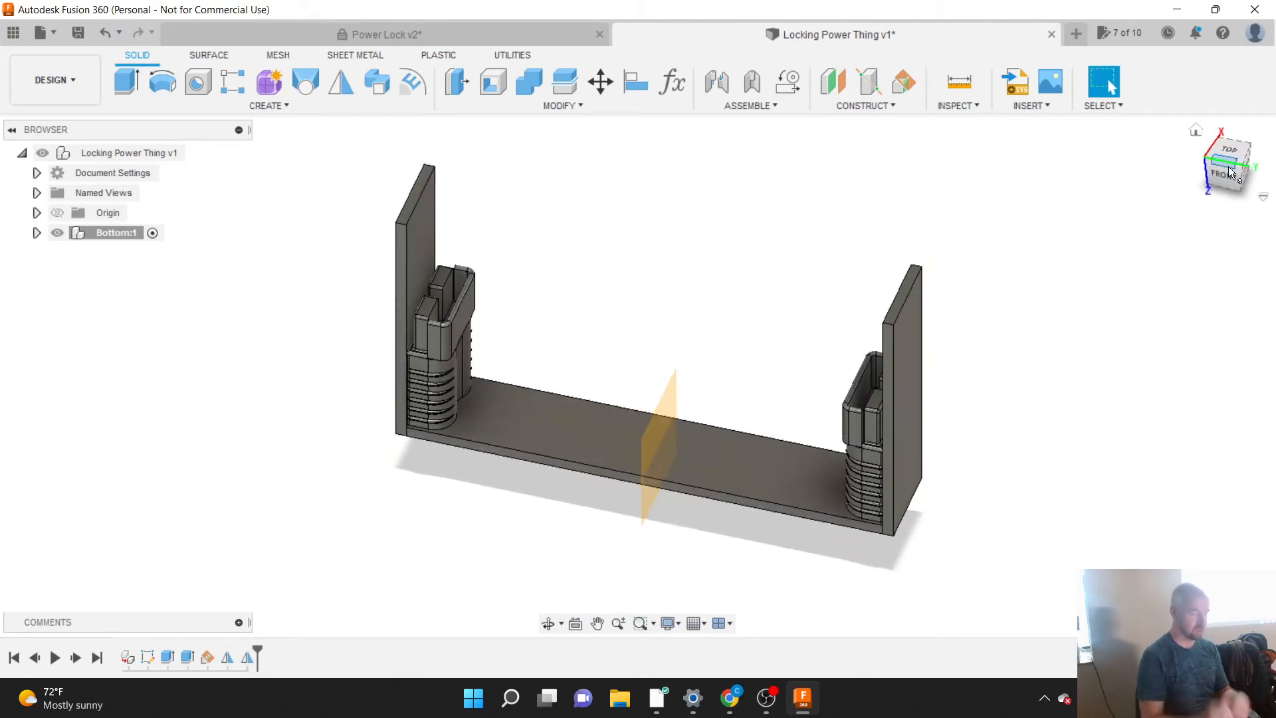
left_click_drag(1226, 173, 1199, 161)
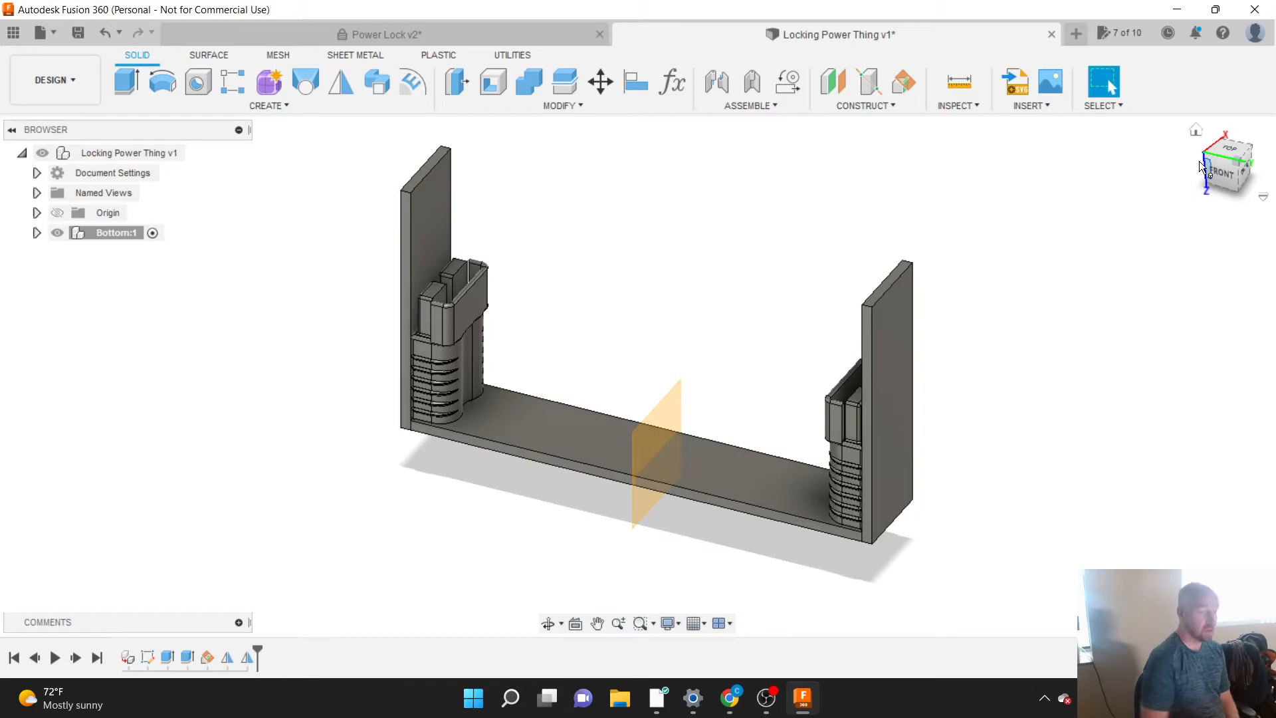
left_click(1194, 132)
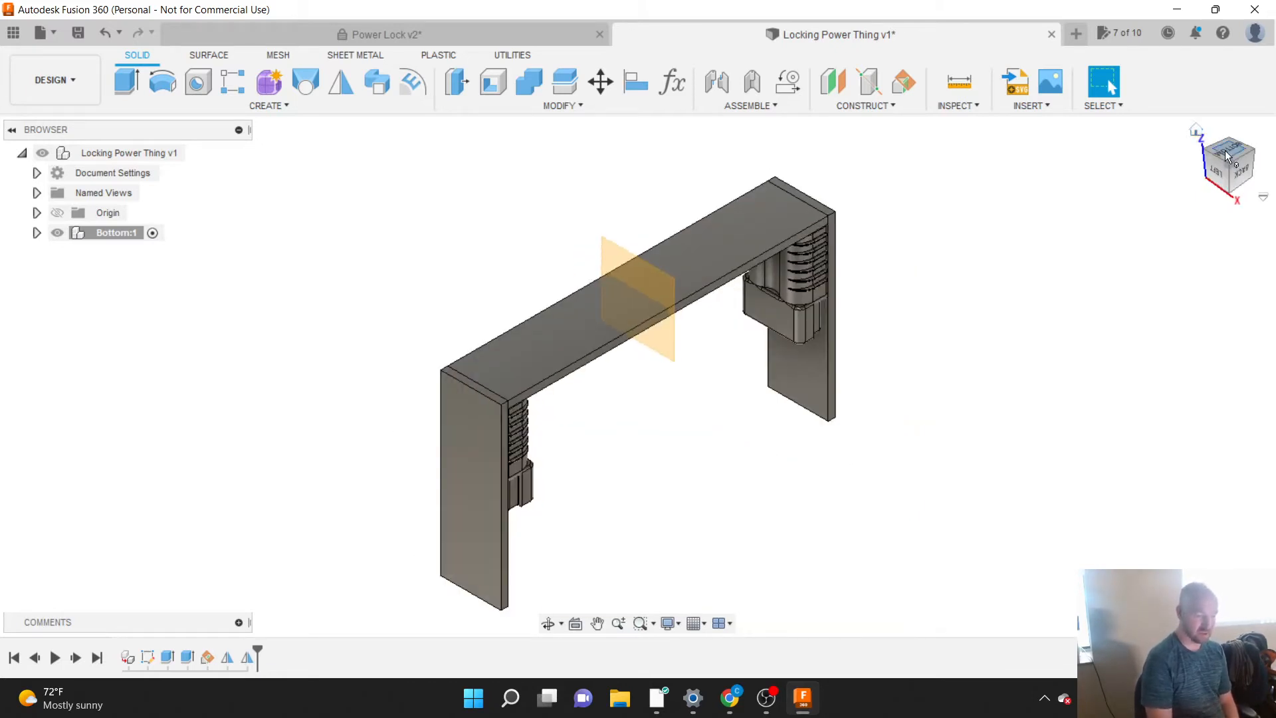
Step: Set an upright angled view showing the Front and the open top as Home with Fit to View, and recall it from another angle
left_click_drag(1225, 151, 1228, 271)
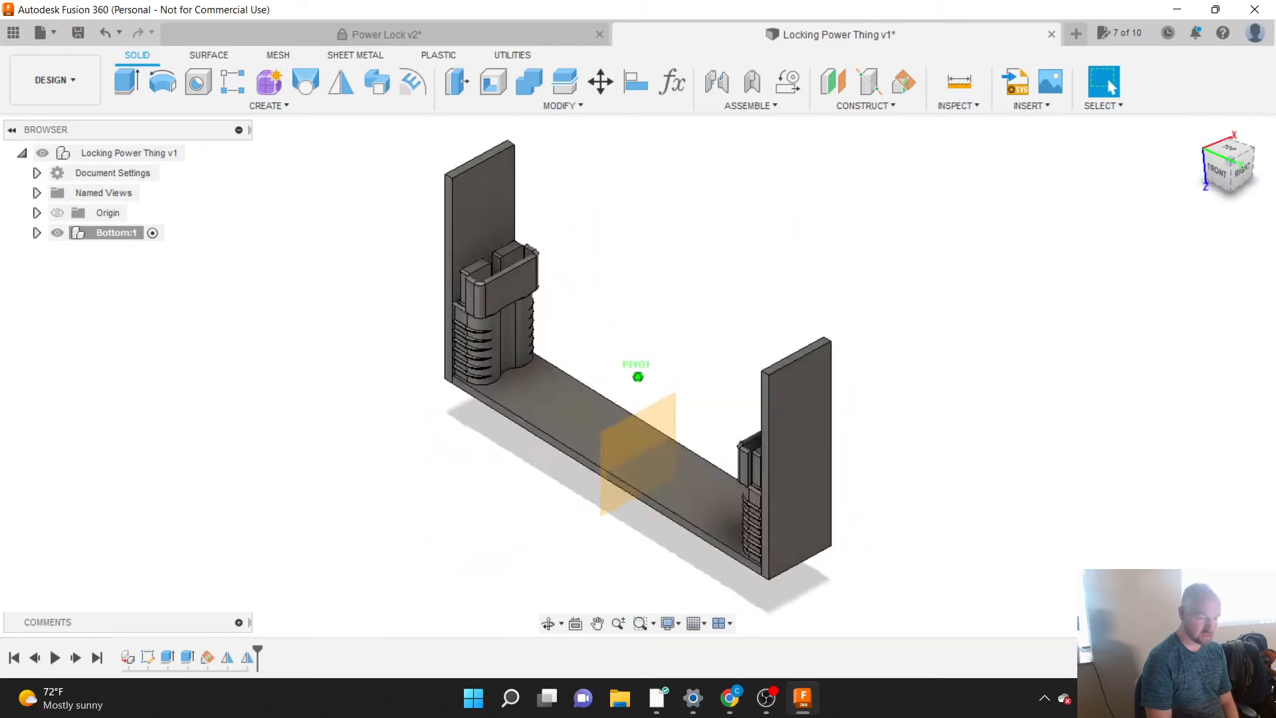
left_click_drag(1161, 158, 1226, 152)
right_click(1197, 133)
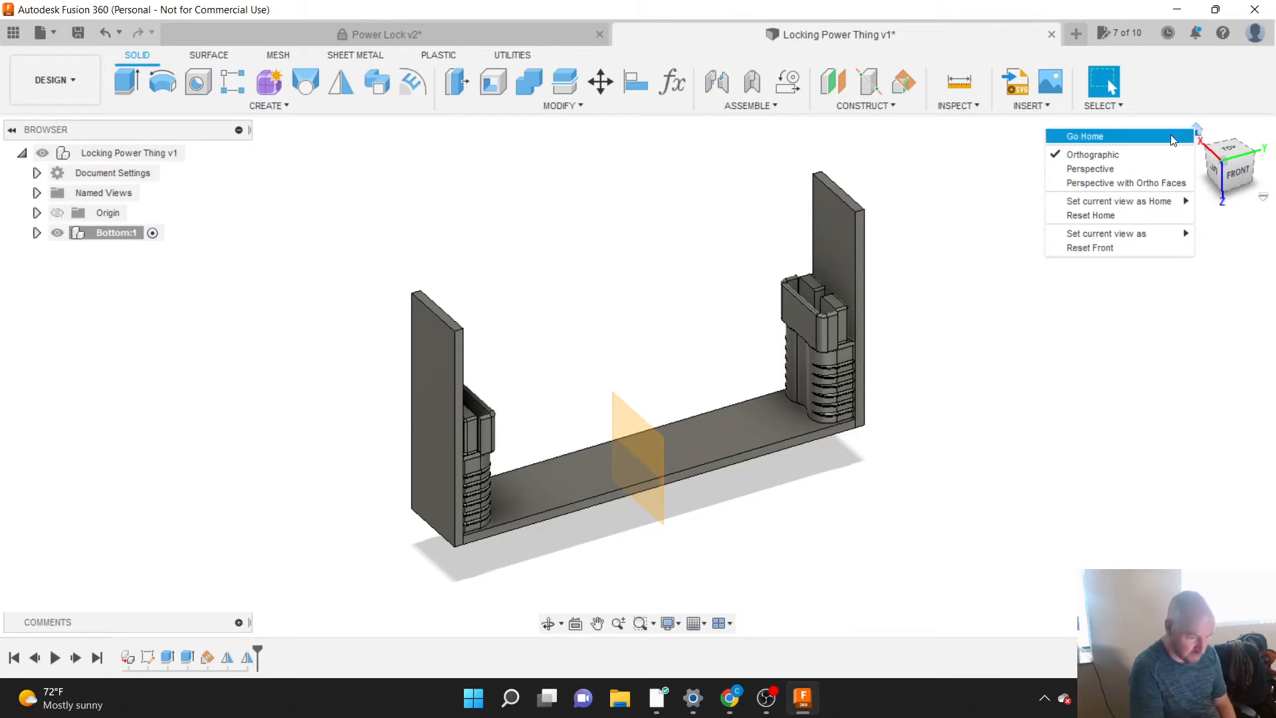
mouse_move(1134, 241)
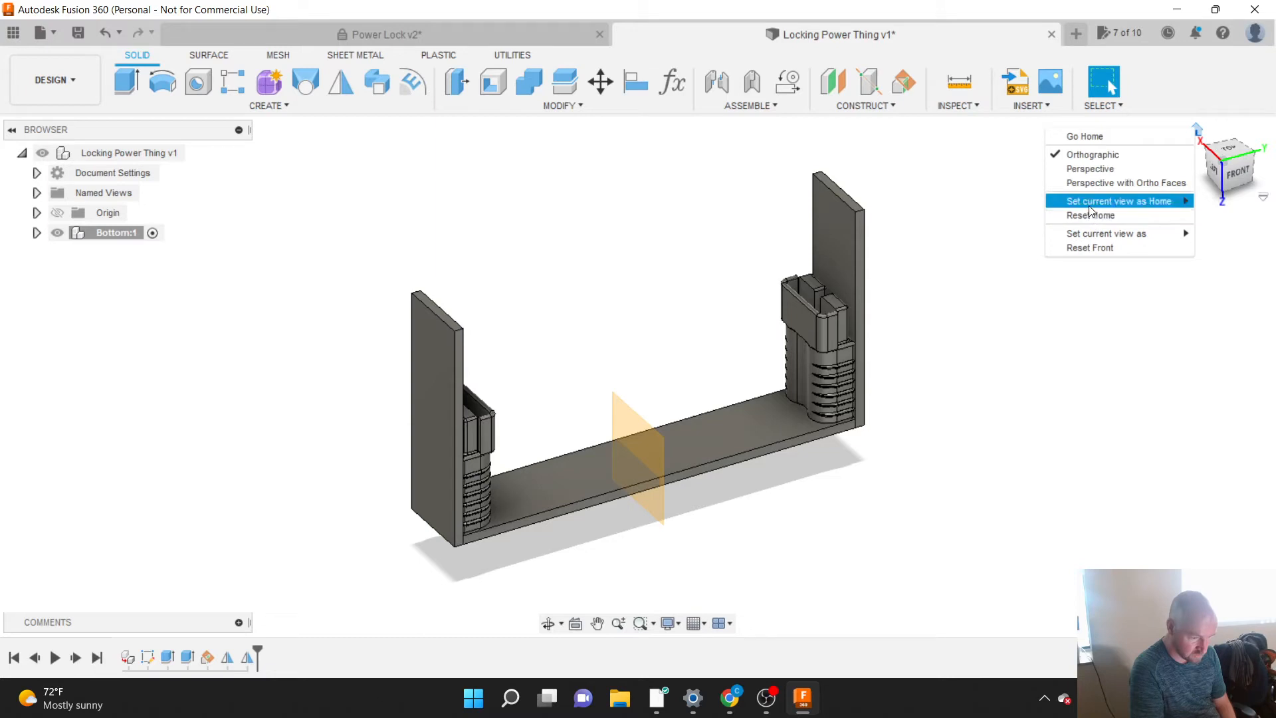
mouse_move(1091, 212)
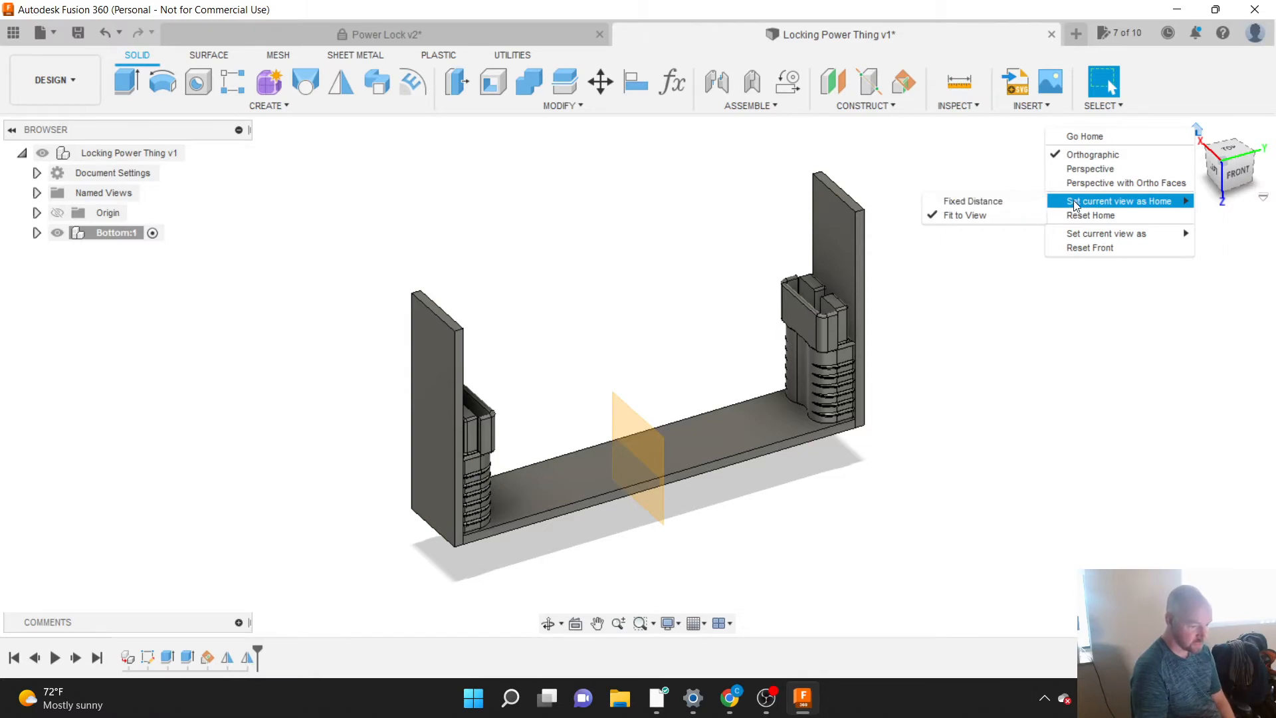
left_click(981, 214)
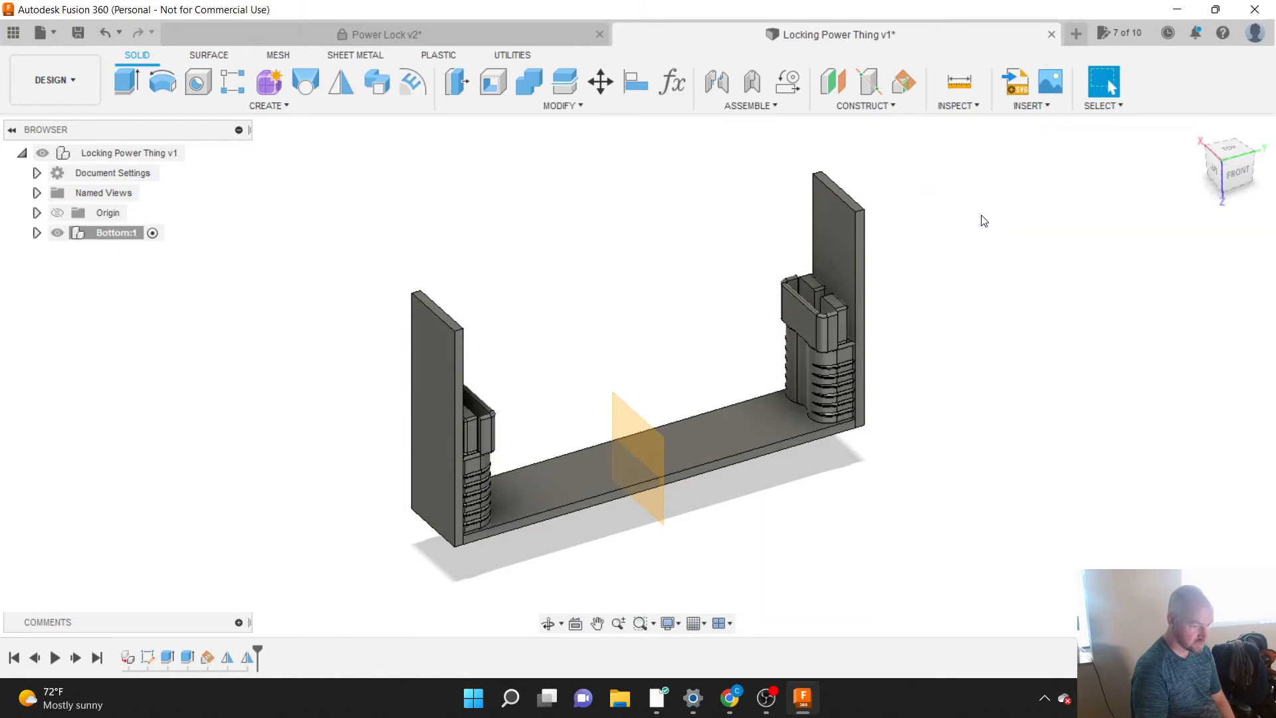
left_click(1233, 177)
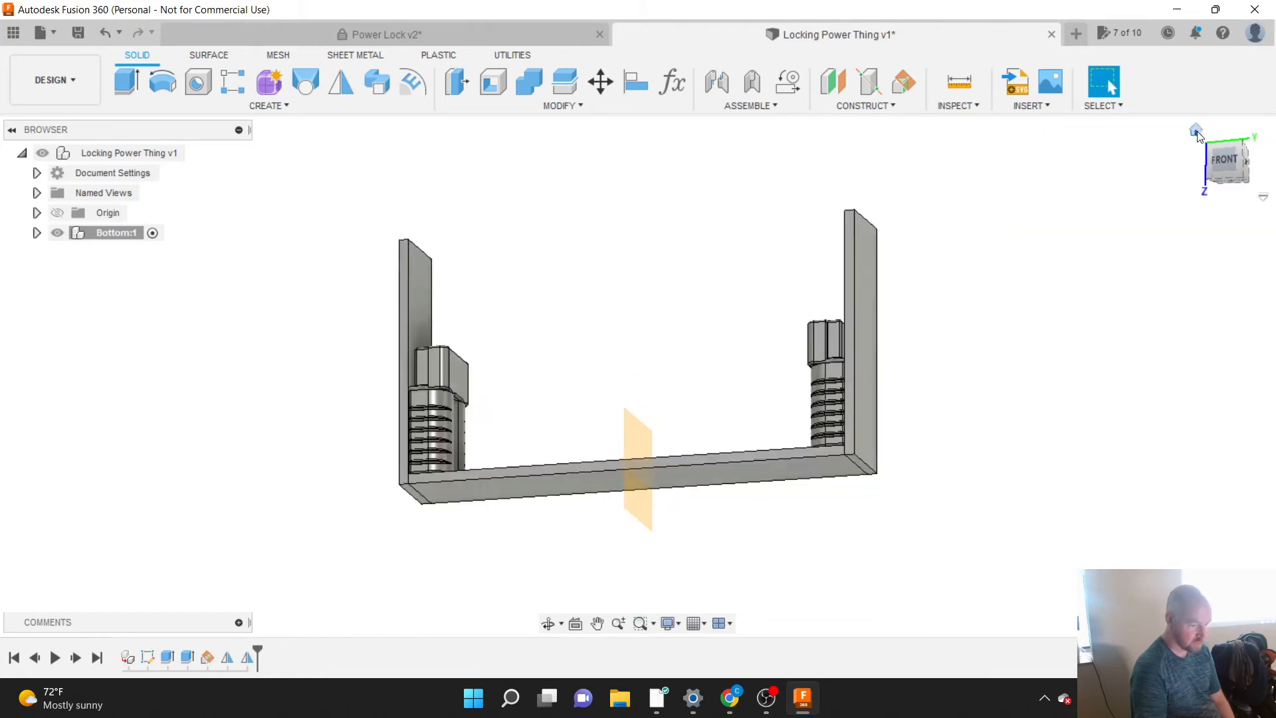
left_click(1197, 130)
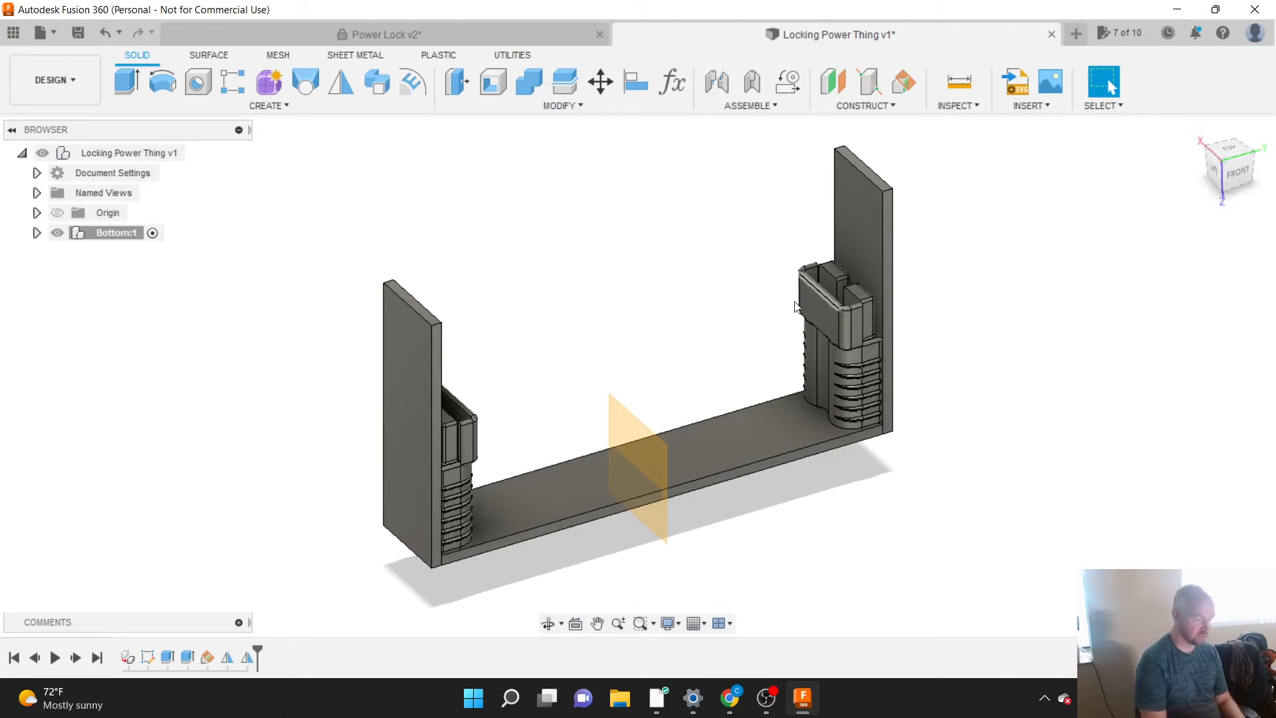
Step: Set a close-up of one power plug as the Home view with Fixed Distance, and recall it from a different orientation
scroll(863, 343, "up", 5)
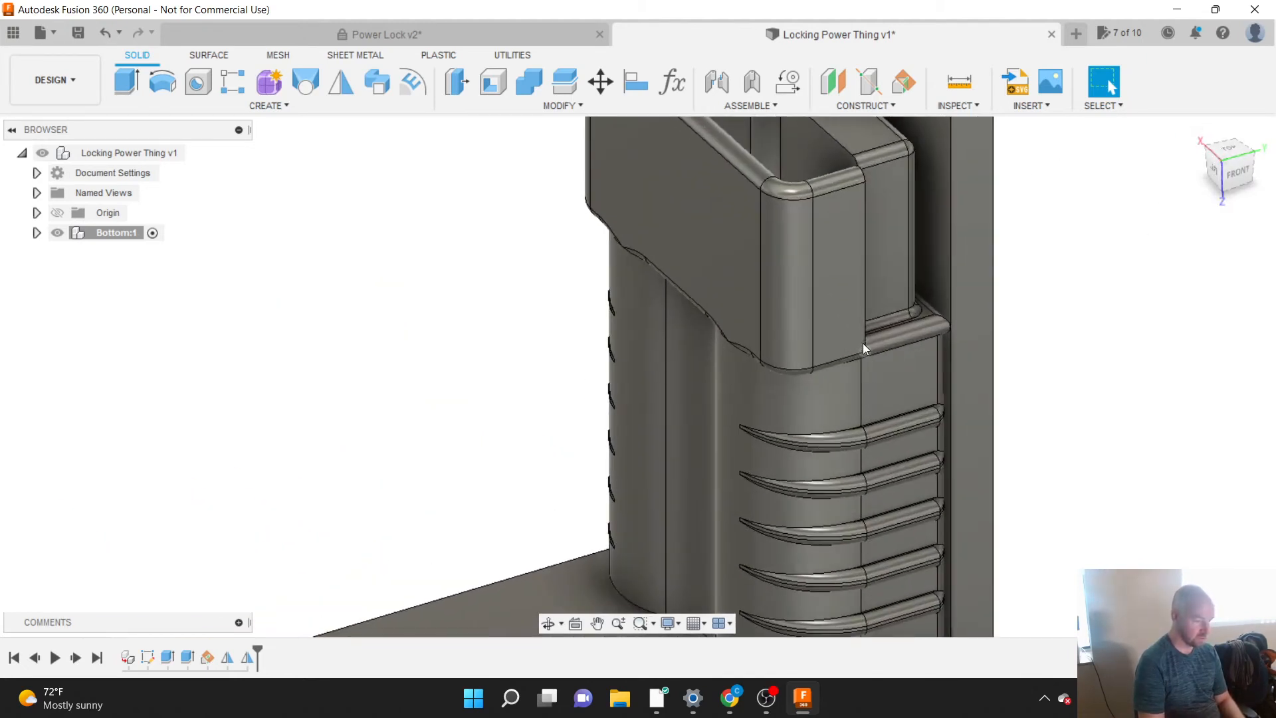
scroll(734, 139, "up", 3)
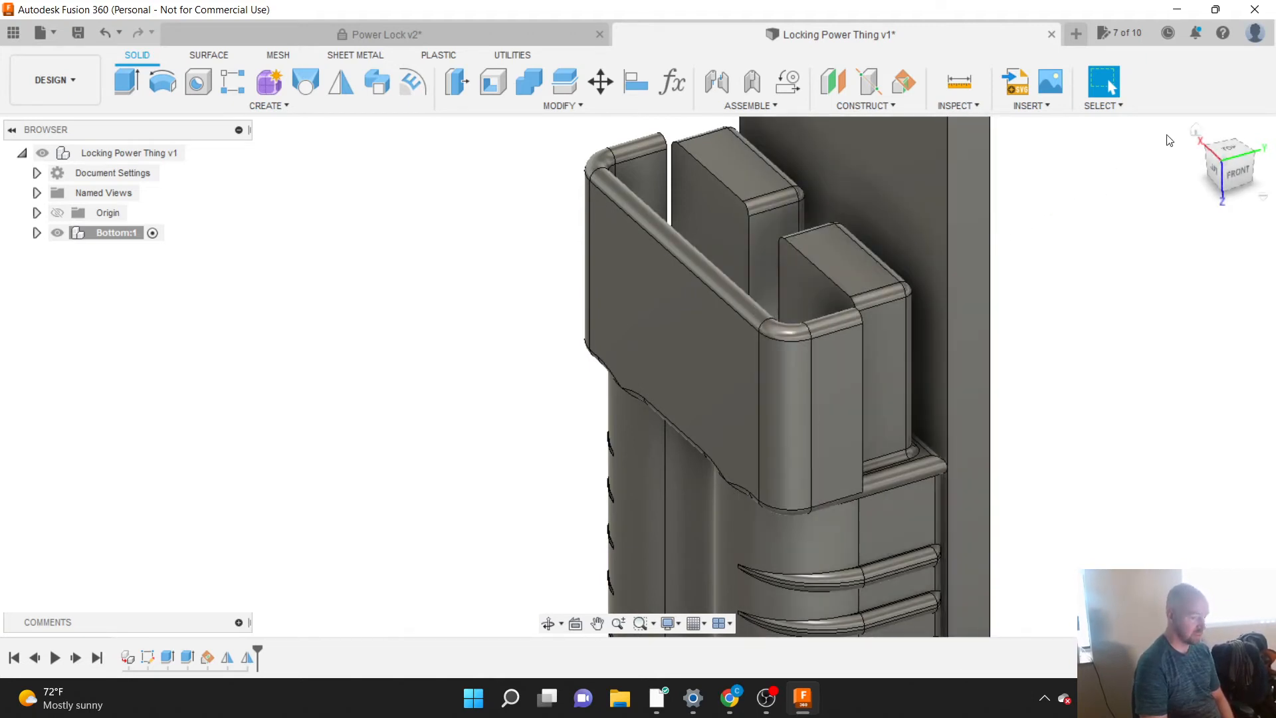
right_click(1196, 131)
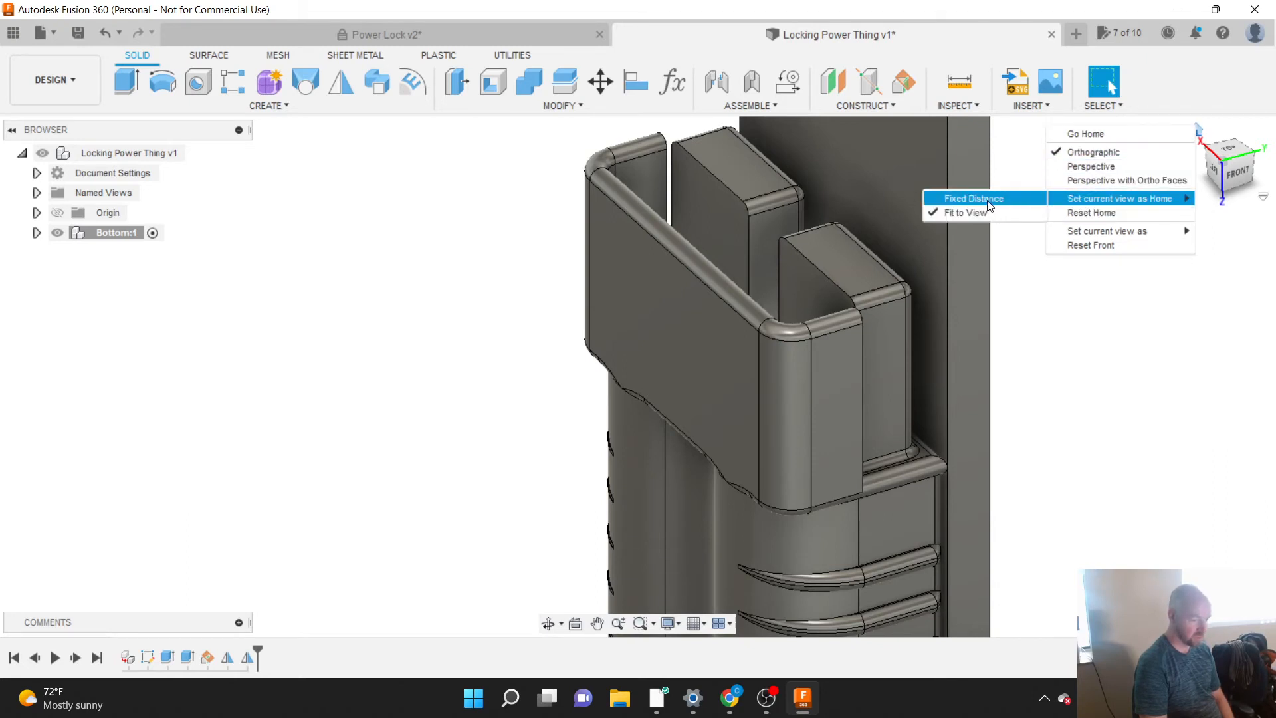
left_click(991, 213)
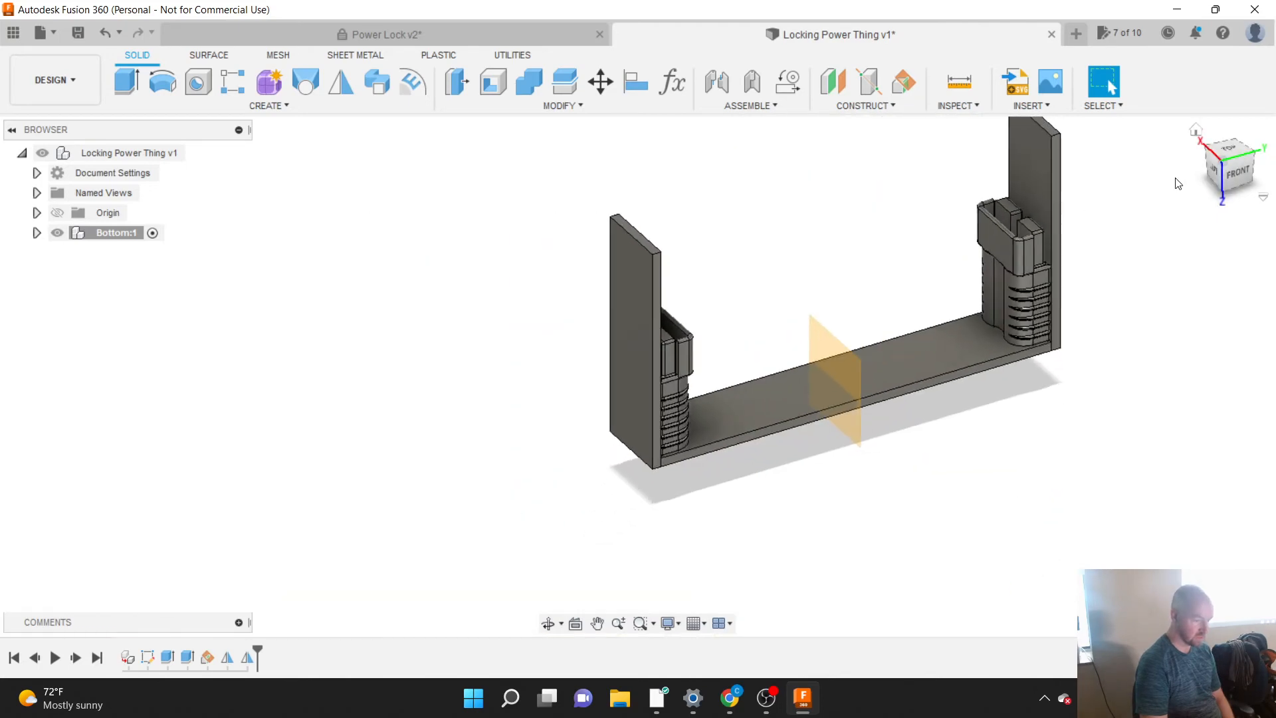
mouse_move(1228, 170)
left_mouse_down()
mouse_move(181, 133)
mouse_move(212, 117)
left_mouse_up()
scroll(682, 416, "up", 7)
scroll(682, 416, "up", 3)
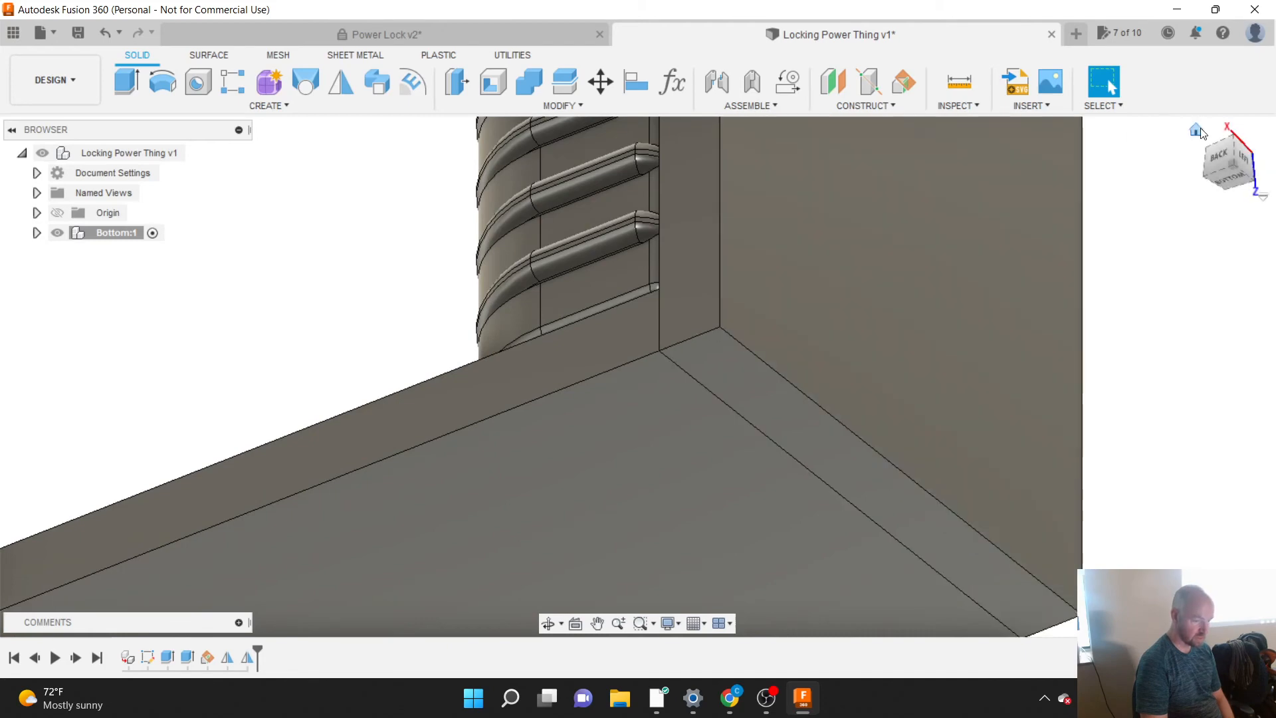
left_click(1201, 131)
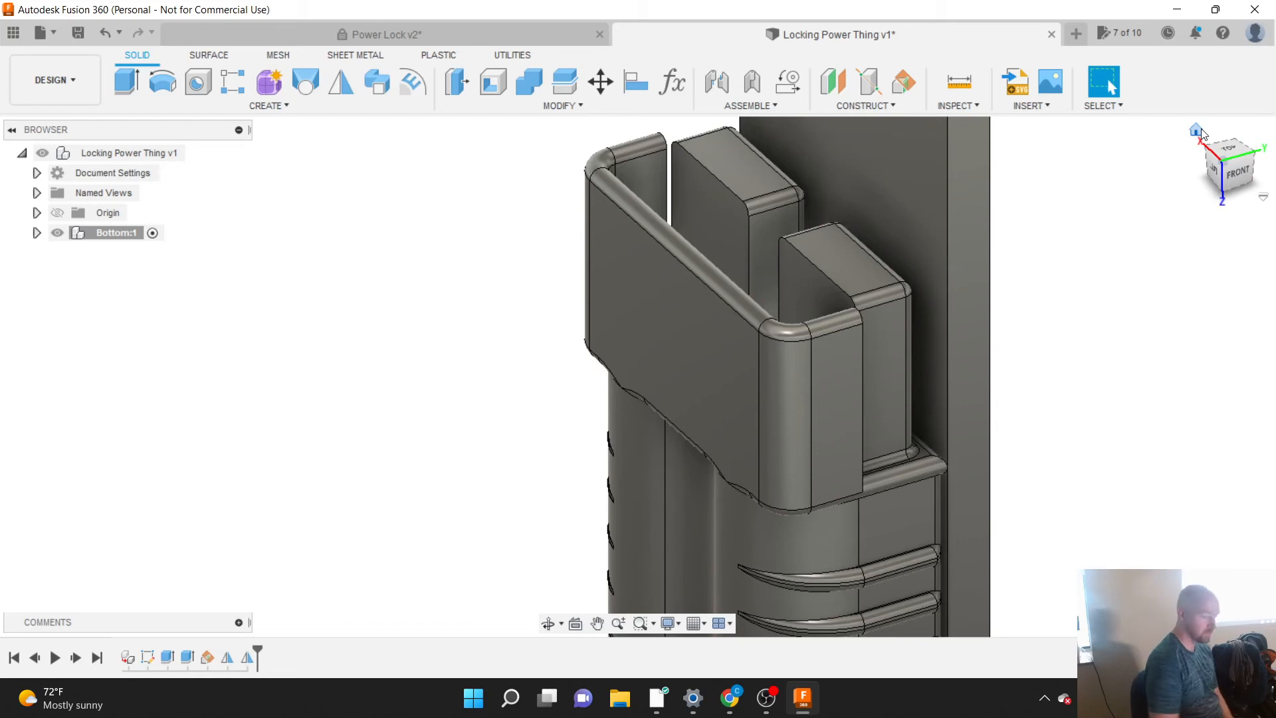
left_click(1202, 132)
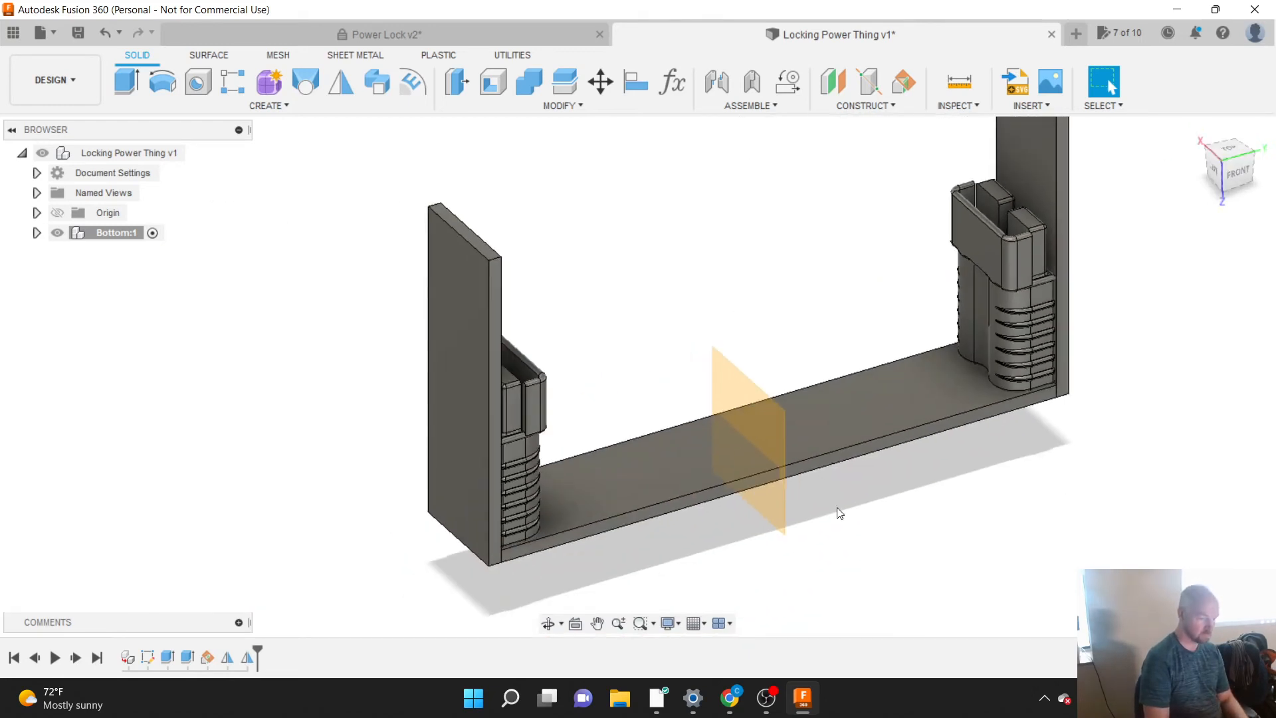
Step: Set the upright angled view of the whole model as Home using Fit to View
right_click(1199, 138)
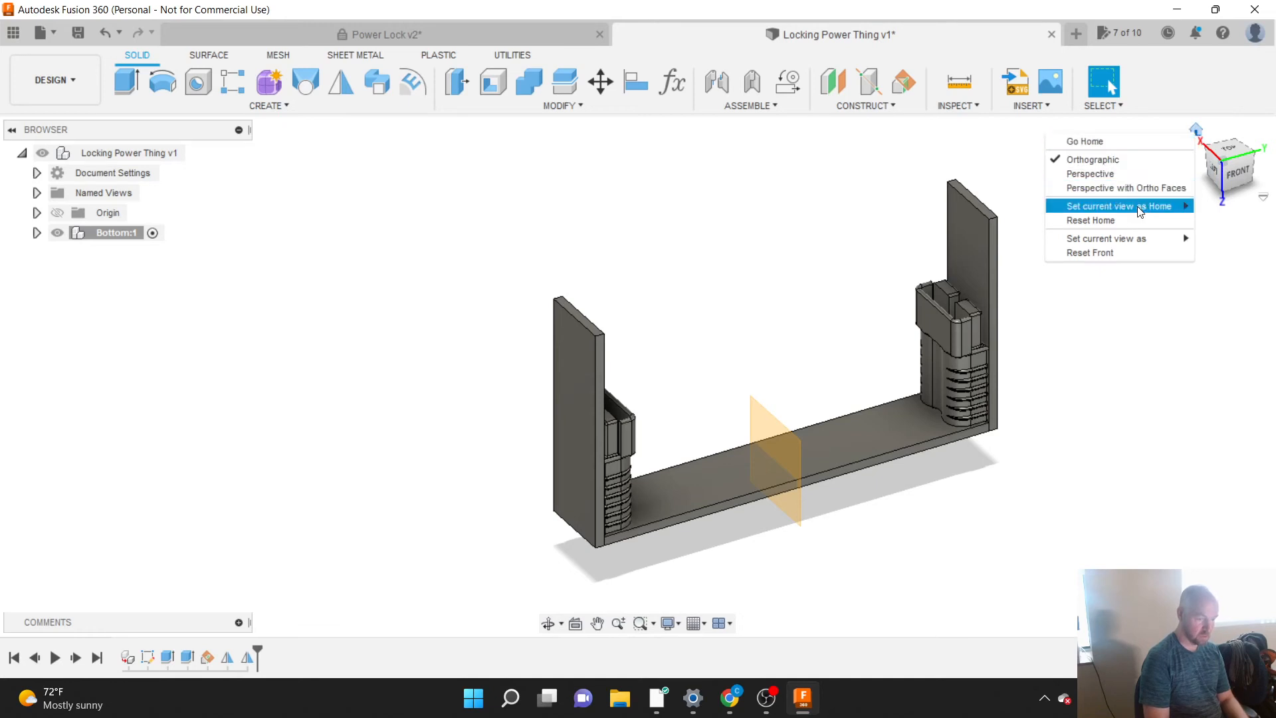
mouse_move(1139, 211)
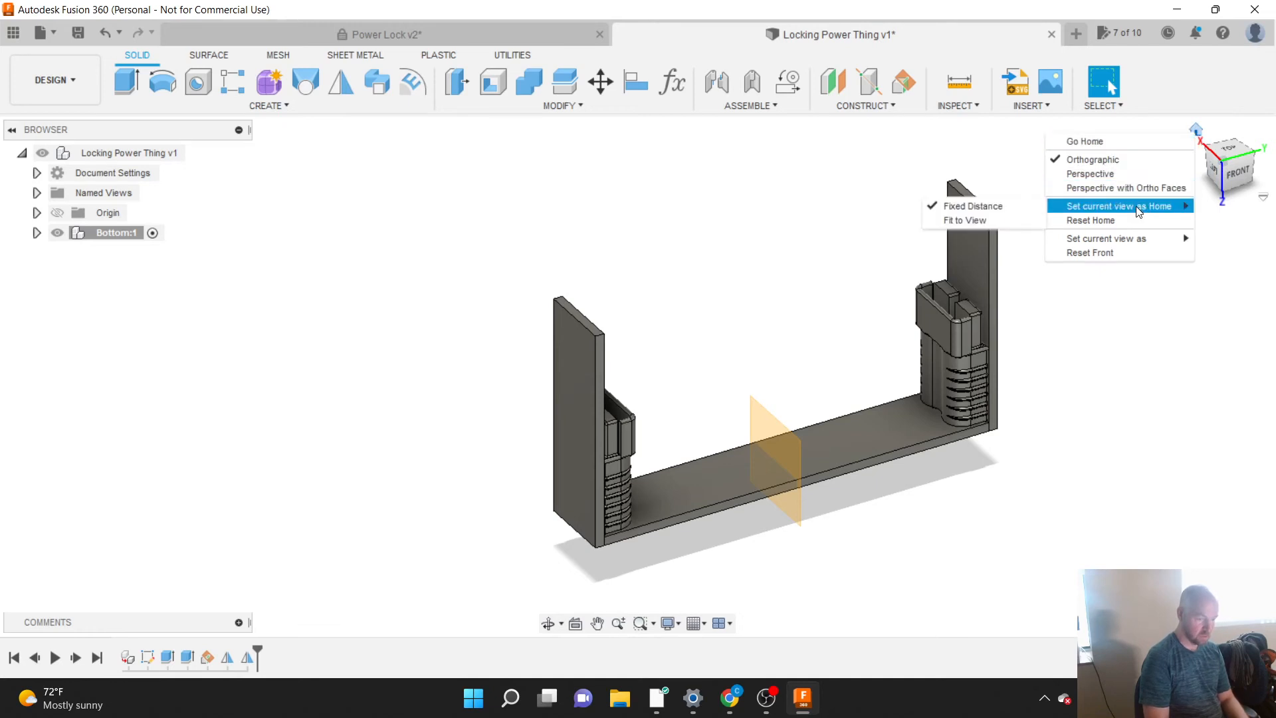
left_click(982, 220)
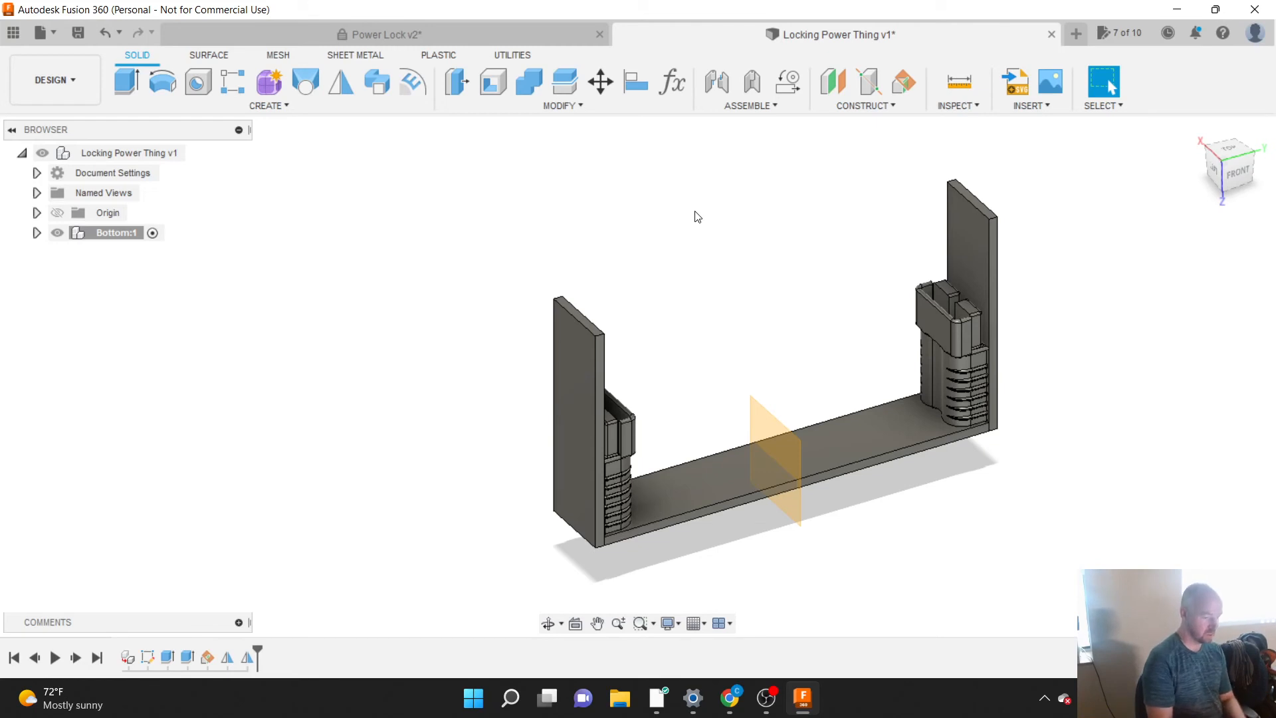
Step: Save the Locking Power Thing design as a new version
scroll(895, 359, "up", 2)
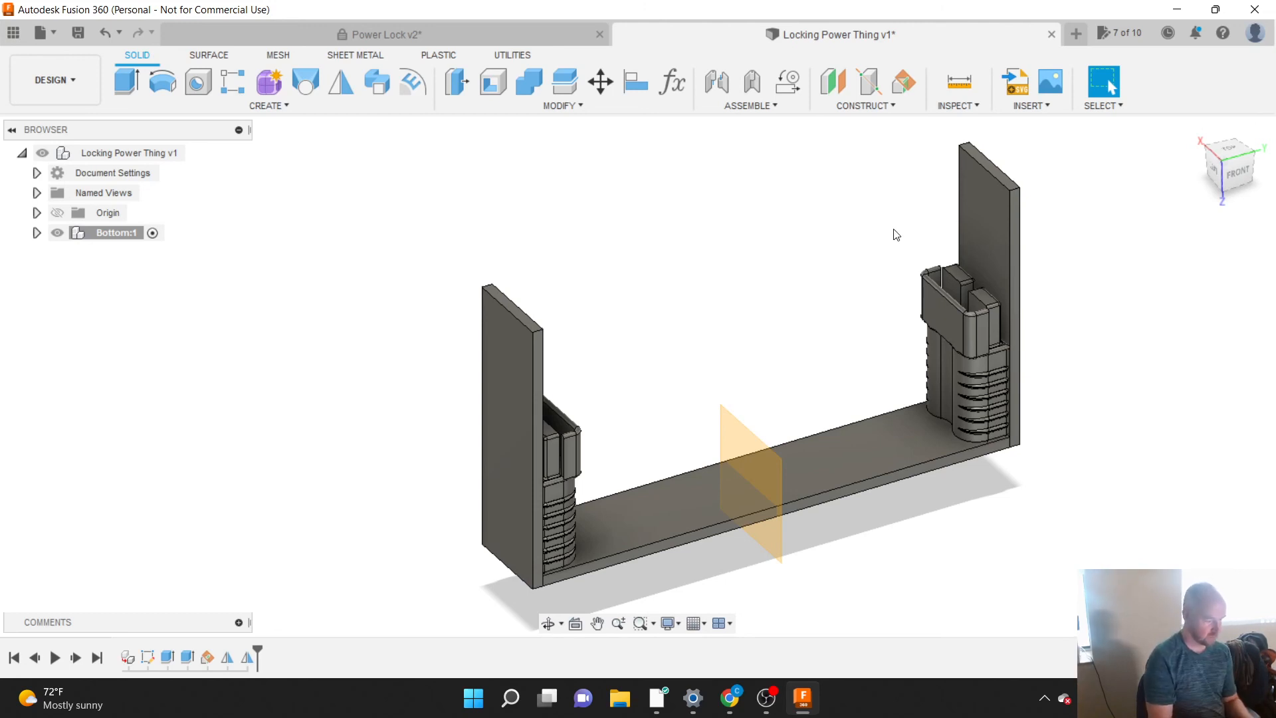
key("ctrl+s")
key("Return")
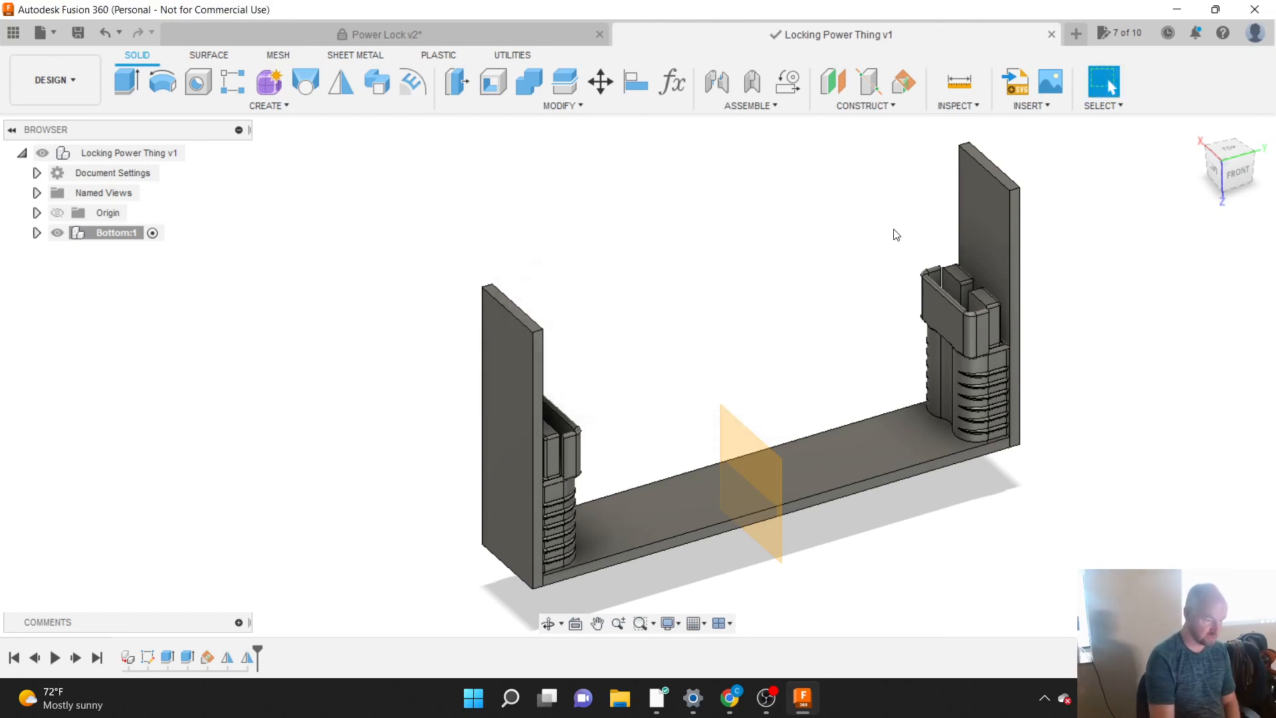